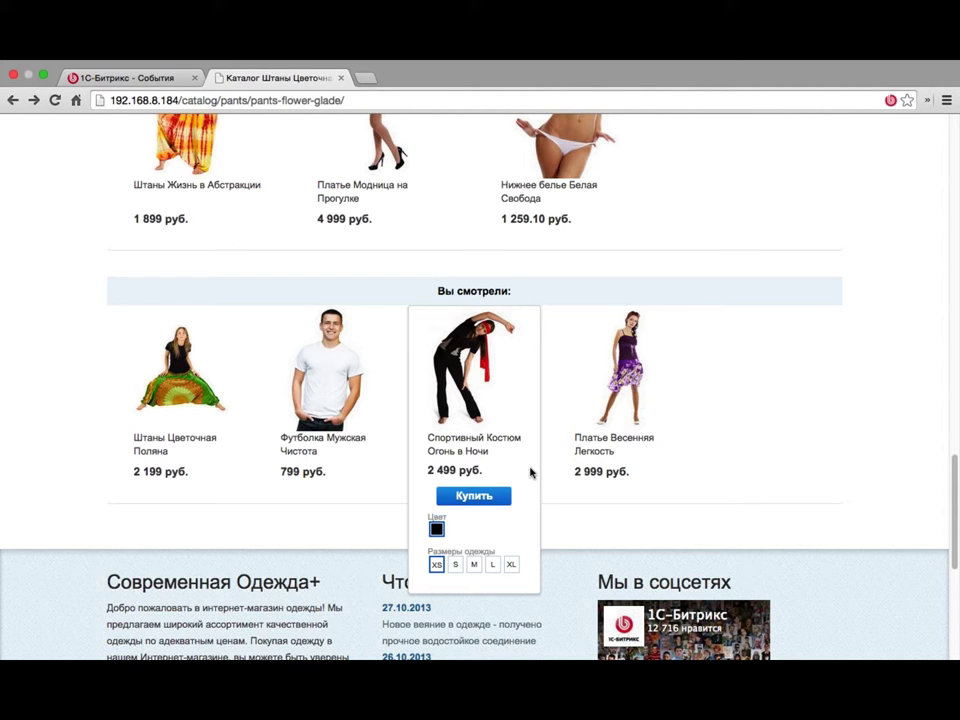
# Step: Open the shopping cart from the Штаны Цветочная Поляна product page
pyautogui.scroll(-2, 530, 472)
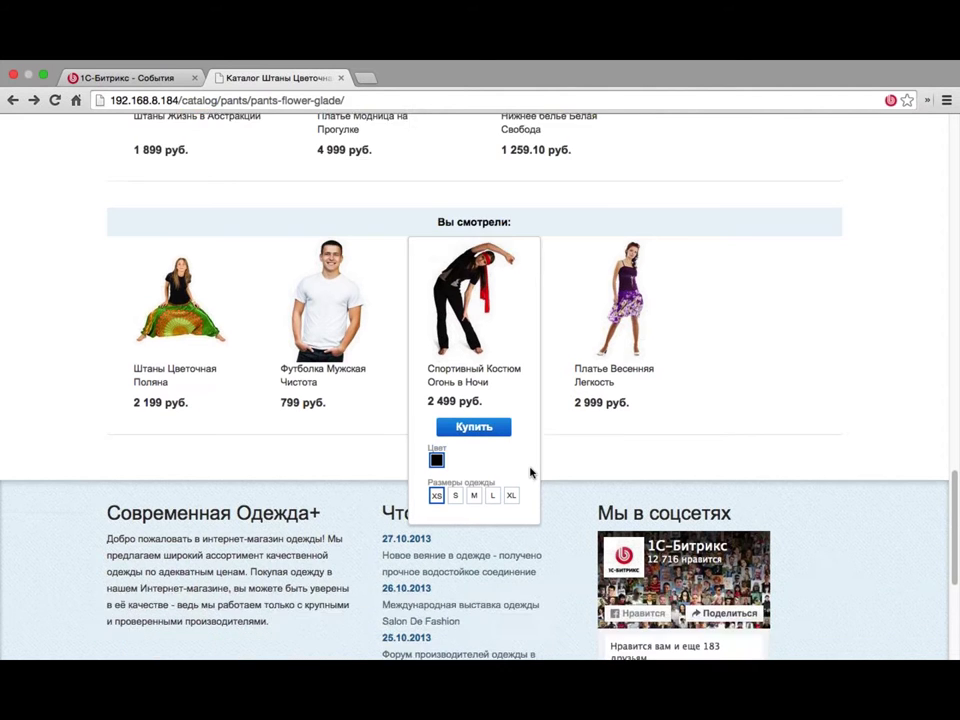
pyautogui.scroll(10, 530, 472)
pyautogui.scroll(10, 530, 472)
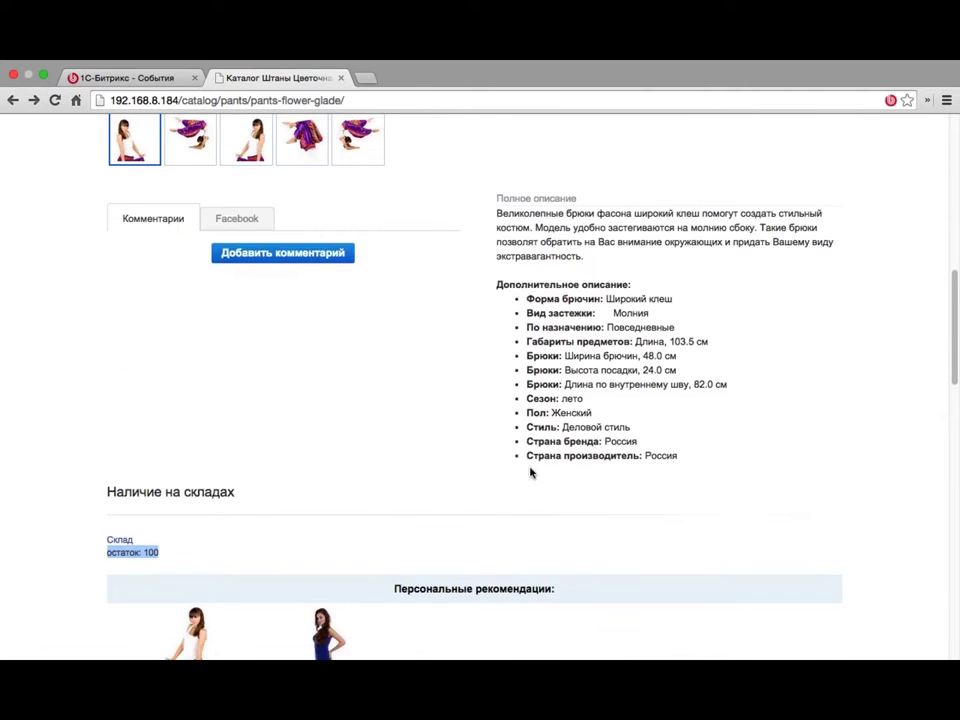
pyautogui.click(613, 151)
pyautogui.scroll(-5, 575, 270)
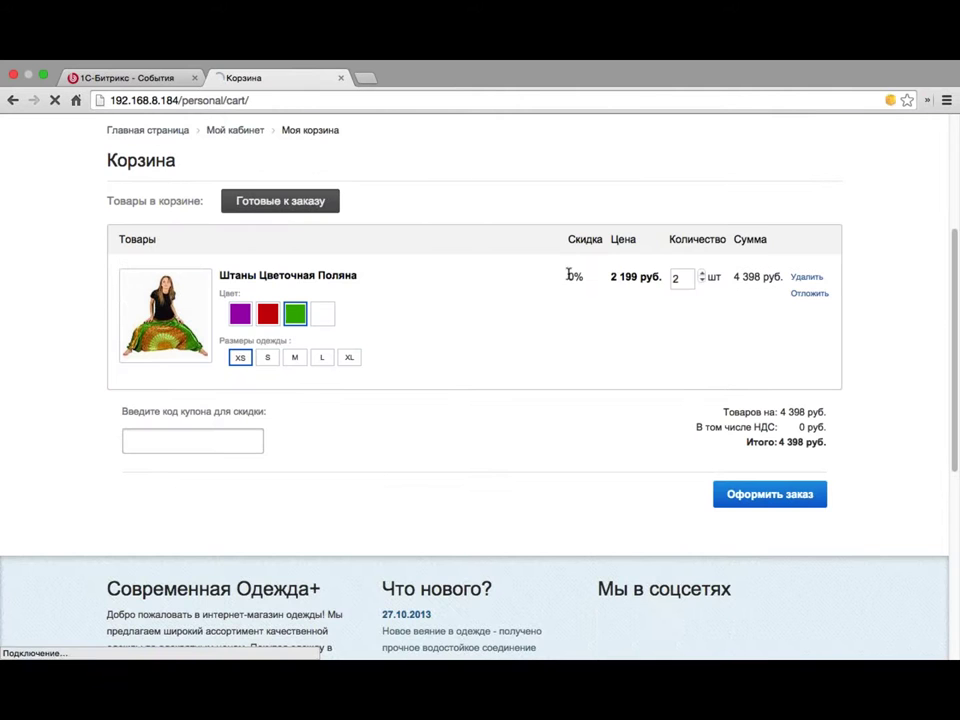
# Step: Configure the cart's Штаны Цветочная Поляна item as red, size M, with a quantity of 3
pyautogui.click(271, 320)
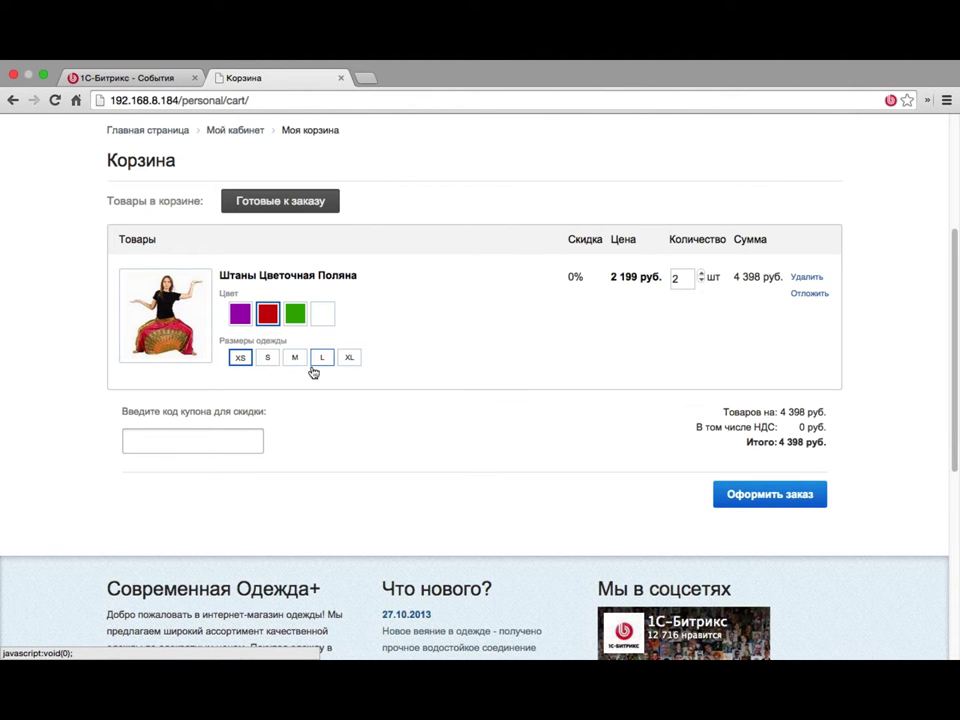
pyautogui.click(295, 357)
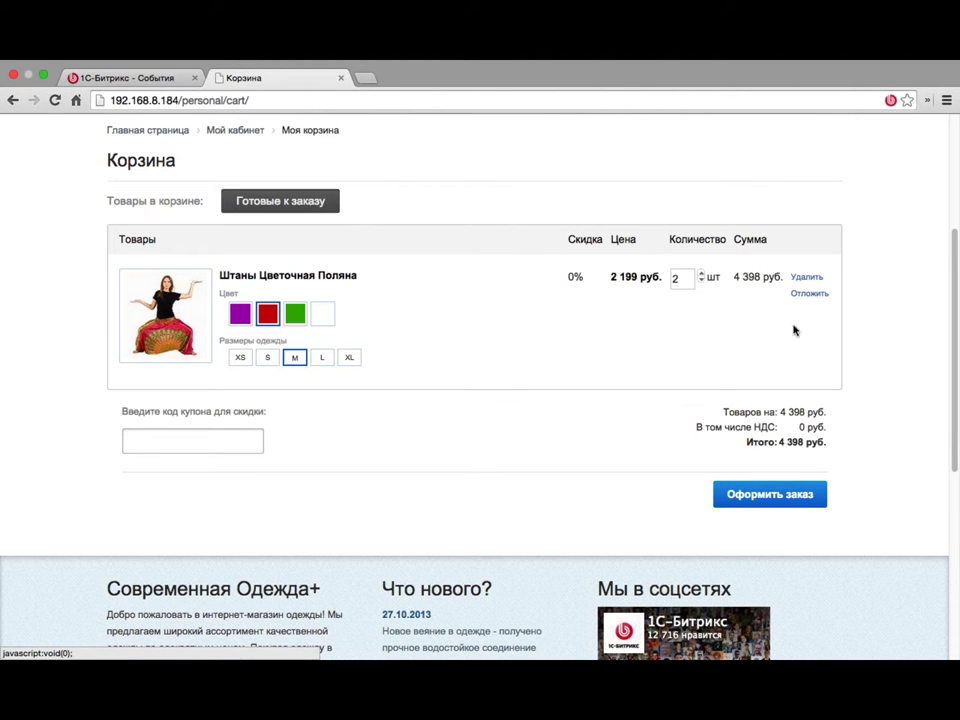
pyautogui.click(701, 273)
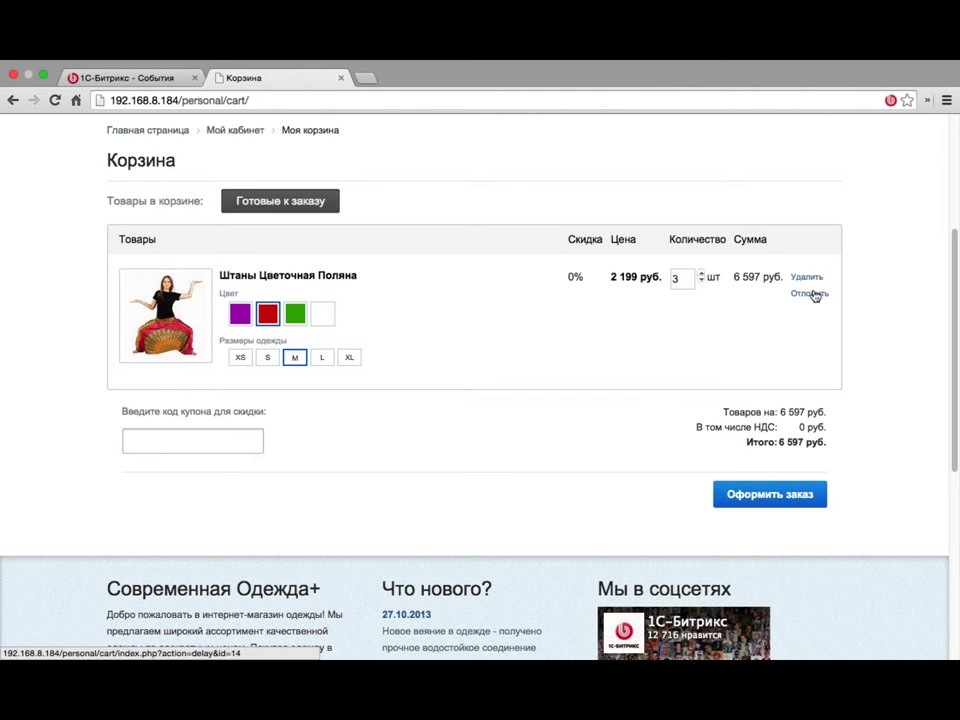
pyautogui.click(810, 293)
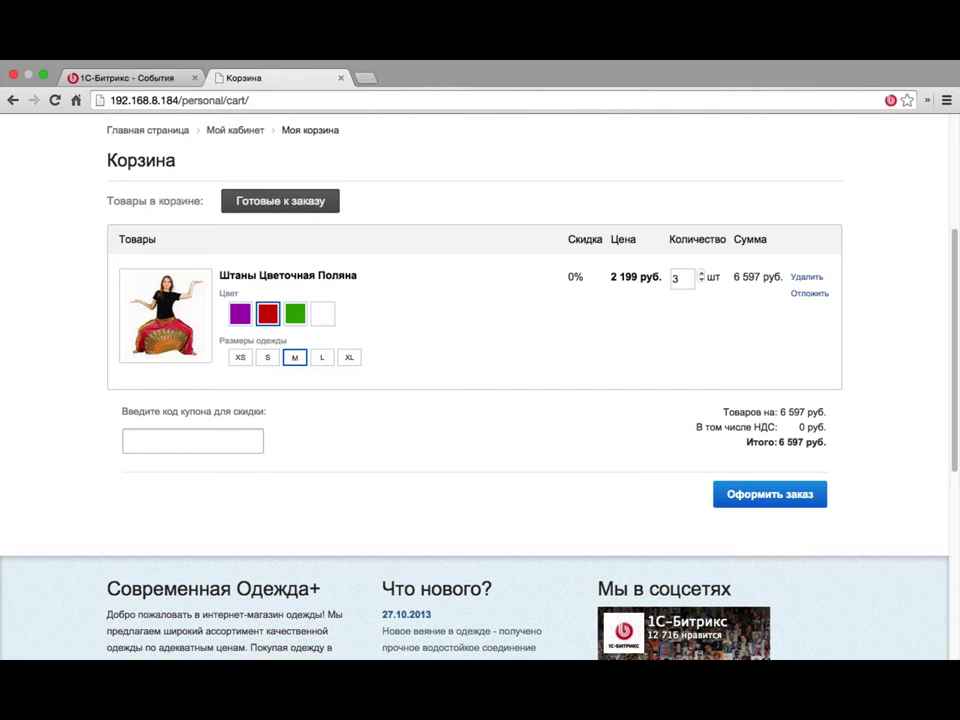
# Step: Proceed to order checkout, try the second payer type and return to the first one
pyautogui.click(745, 498)
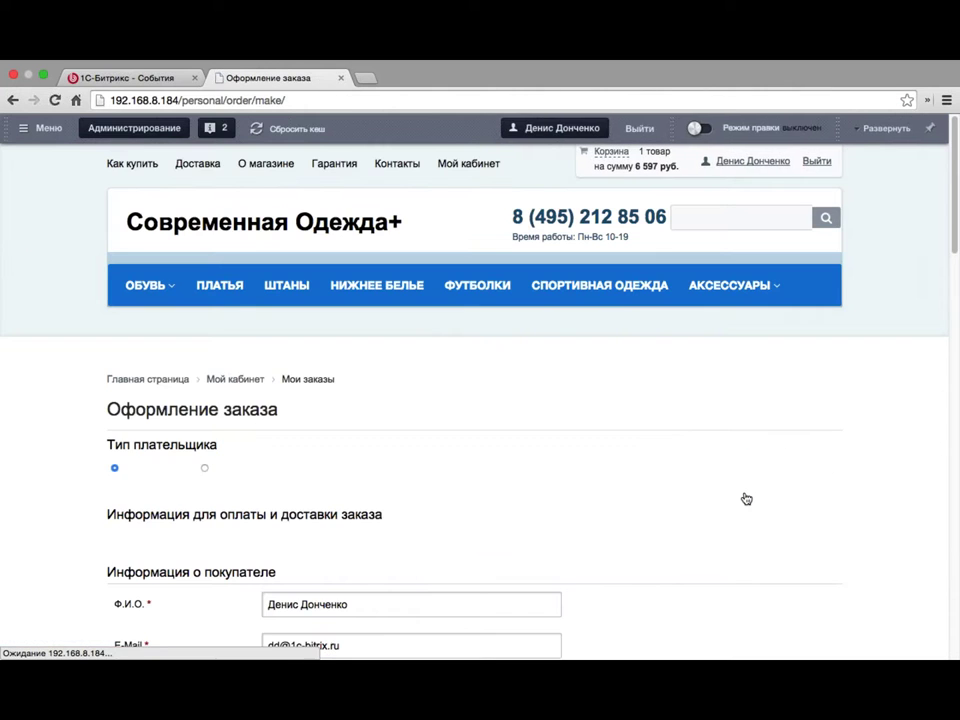
pyautogui.scroll(-1, 741, 498)
pyautogui.scroll(-3, 739, 498)
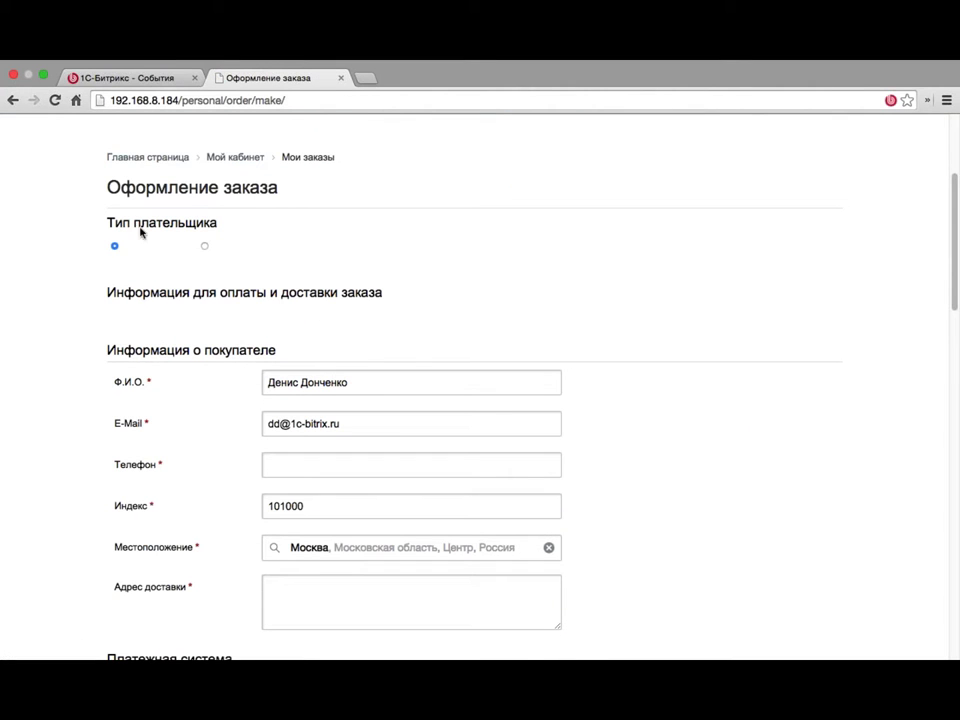
pyautogui.click(204, 247)
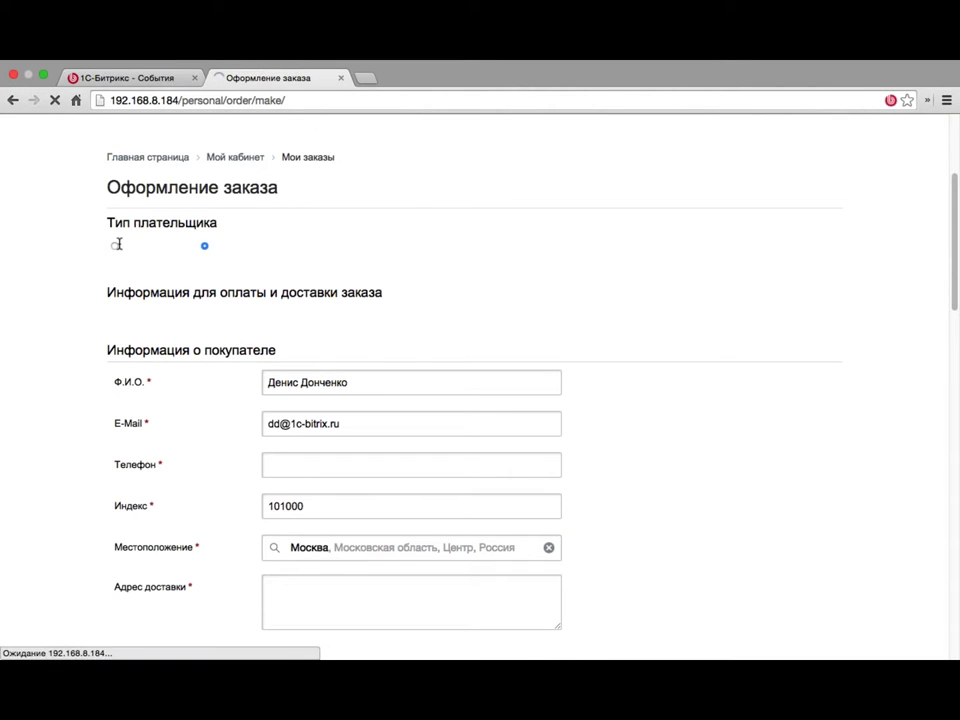
pyautogui.click(113, 247)
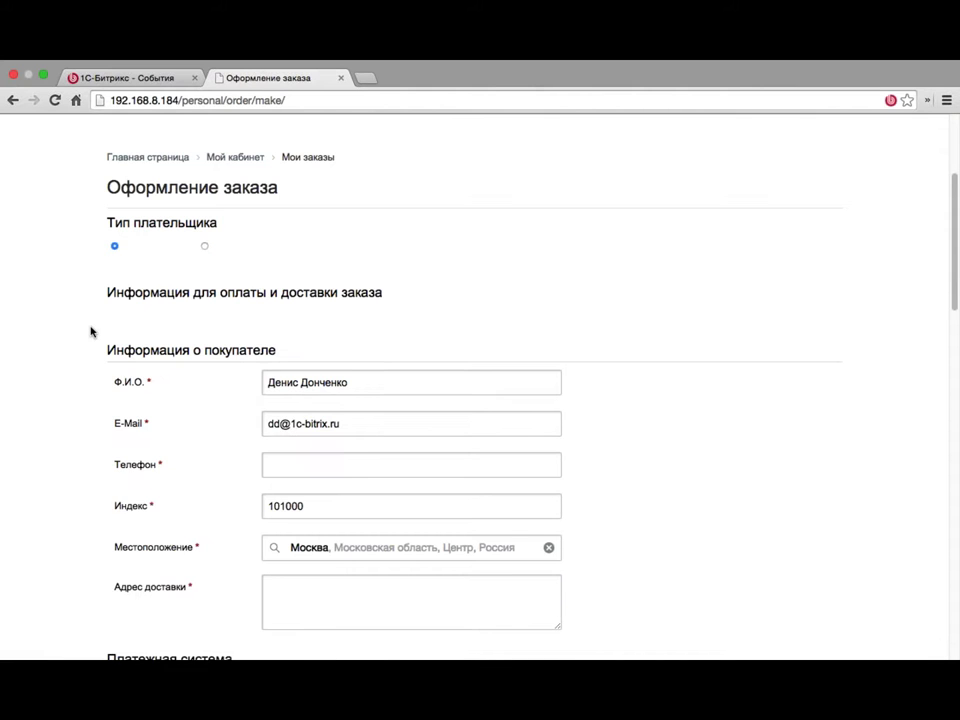
# Step: Fill in the buyer's phone number and delivery address in the order form
pyautogui.scroll(-1, 90, 331)
pyautogui.scroll(-2, 90, 331)
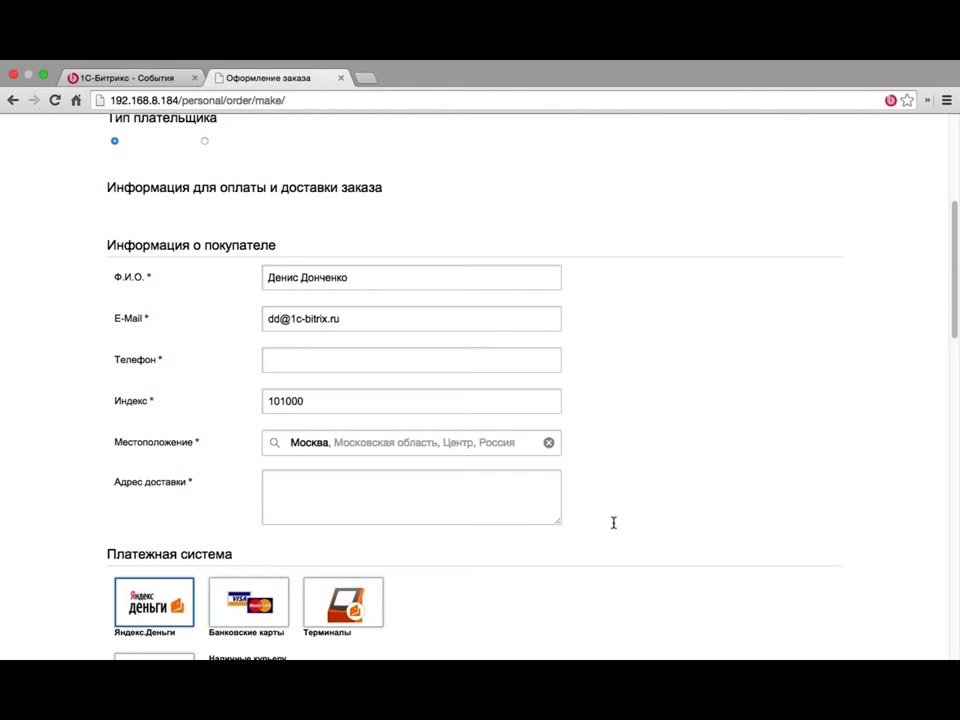
pyautogui.click(294, 361)
pyautogui.write('234234234')
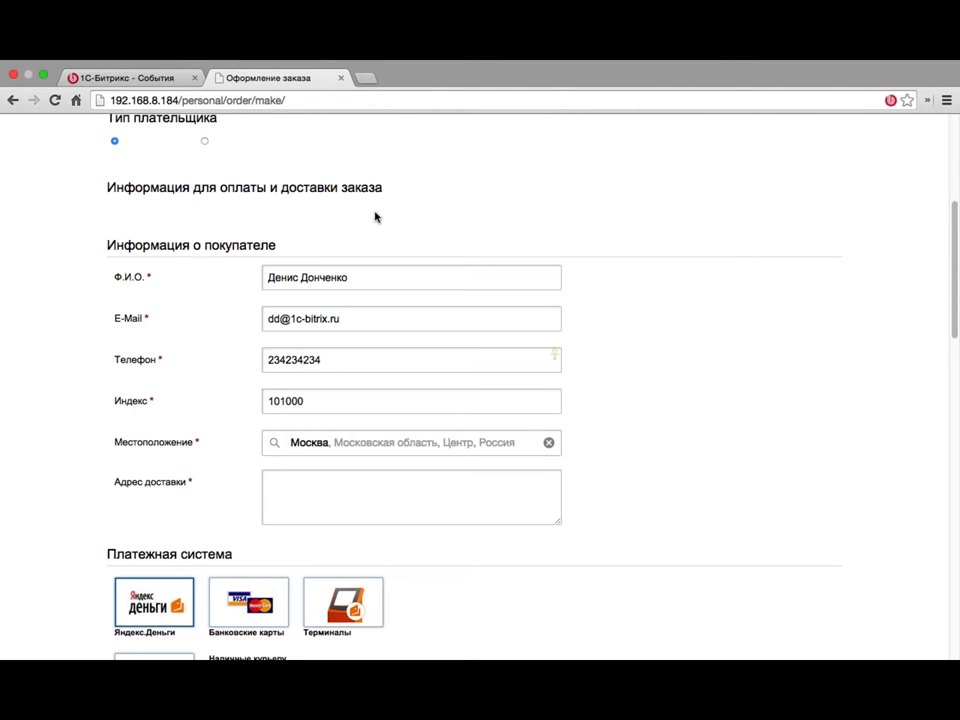
pyautogui.click(296, 484)
pyautogui.write('иваиви ви а ваи аи')
pyautogui.scroll(-1, 218, 391)
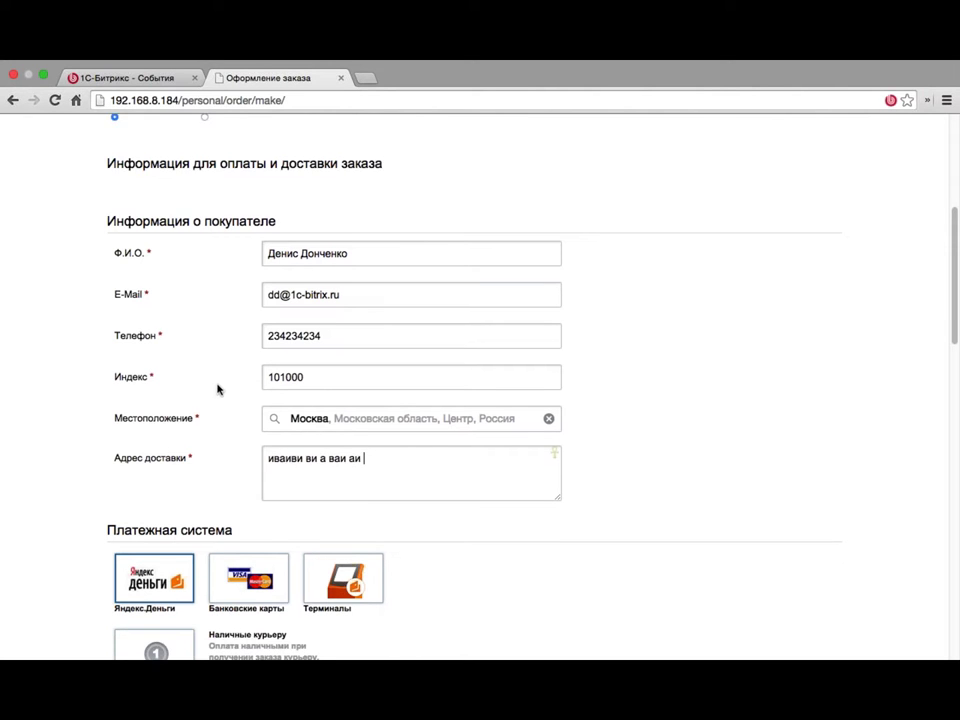
# Step: Examine the payment systems offered in the order form, including terminals and cash to the courier
pyautogui.scroll(-5, 218, 391)
pyautogui.scroll(-2, 117, 318)
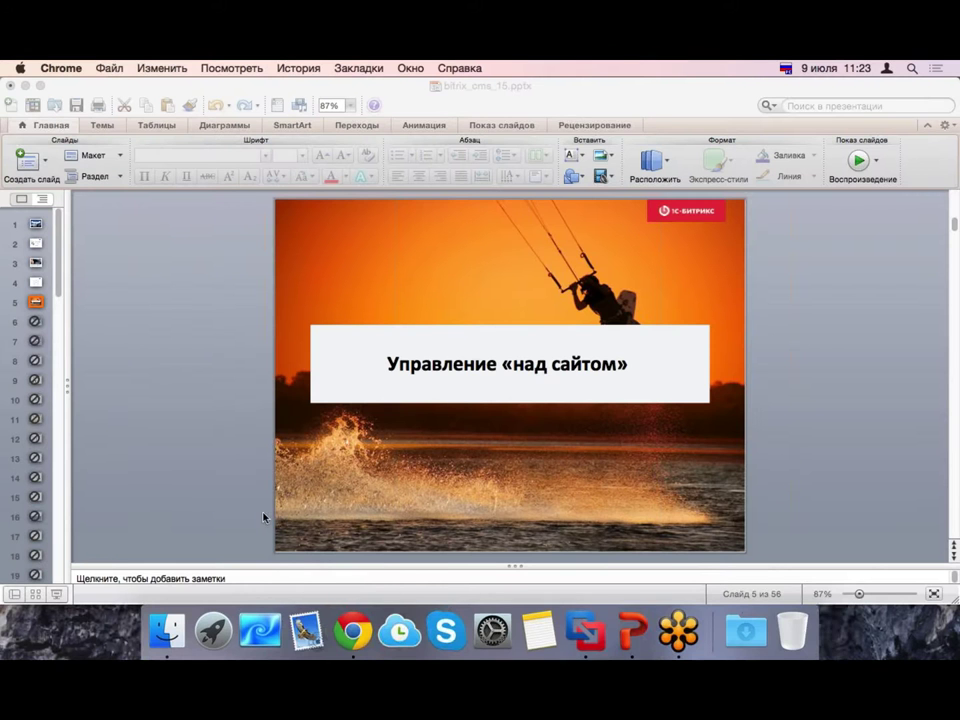
pyautogui.click(355, 641)
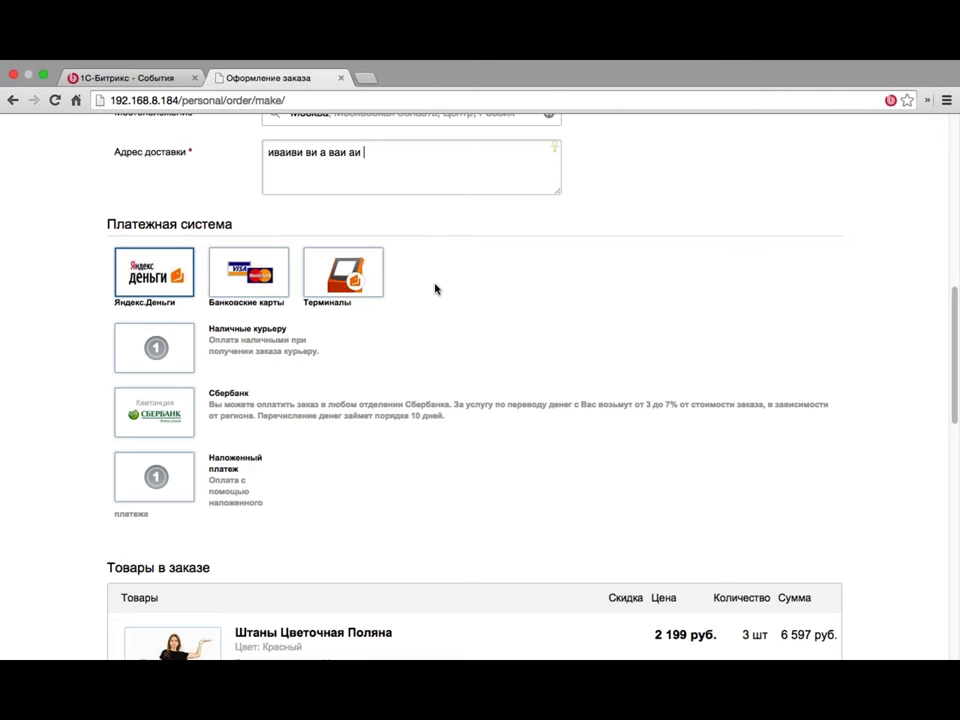
pyautogui.click(343, 272)
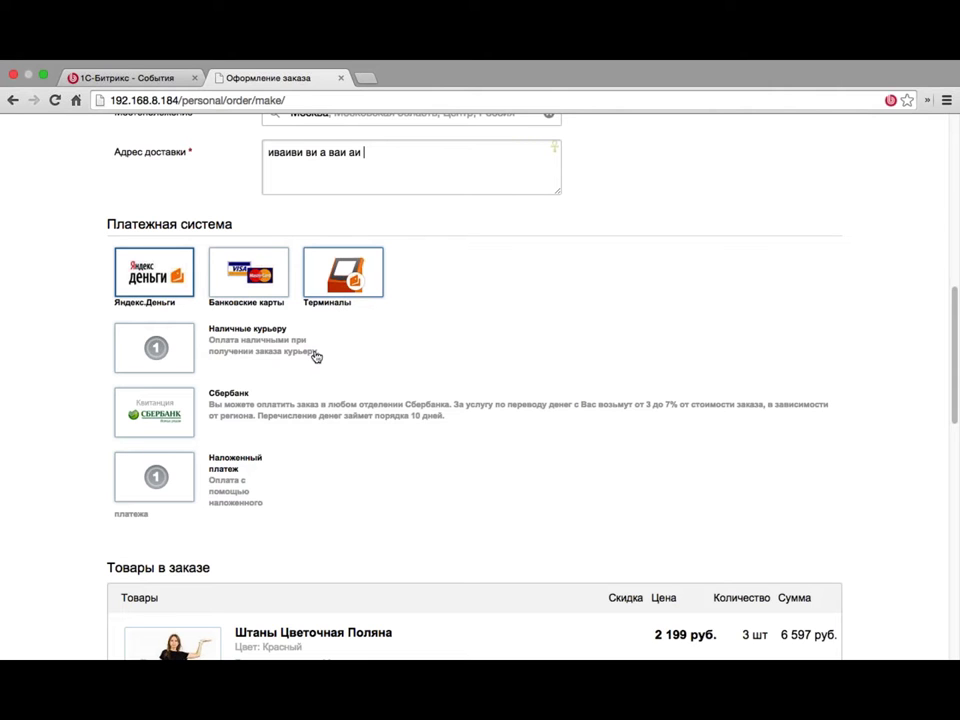
pyautogui.click(156, 348)
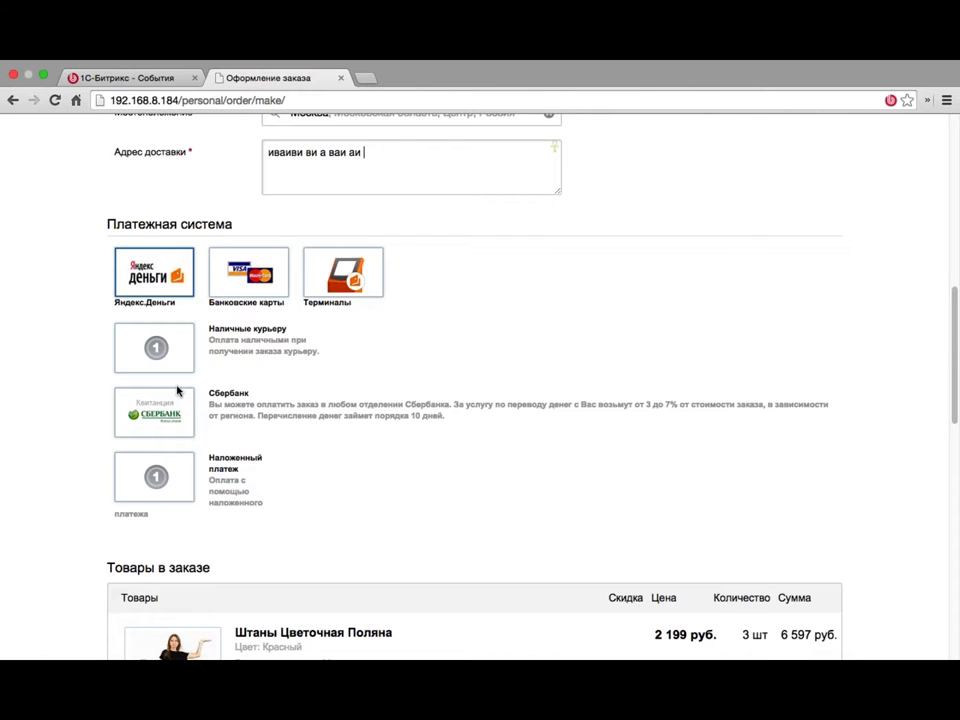
# Step: Check the completed checkout form and submit the order
pyautogui.scroll(-1, 200, 386)
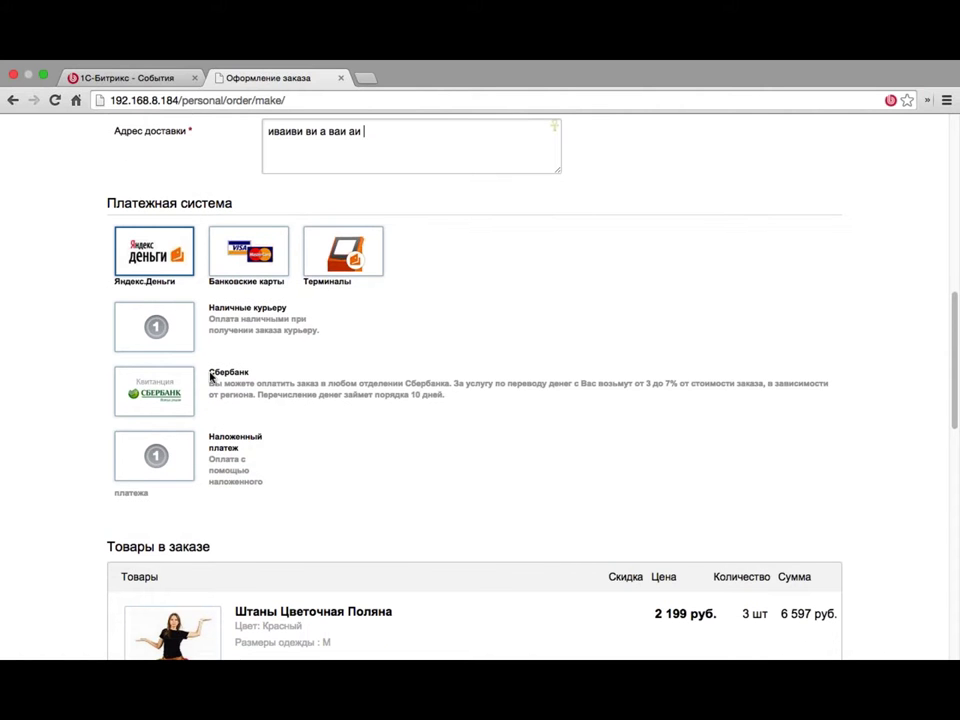
pyautogui.scroll(-10, 211, 376)
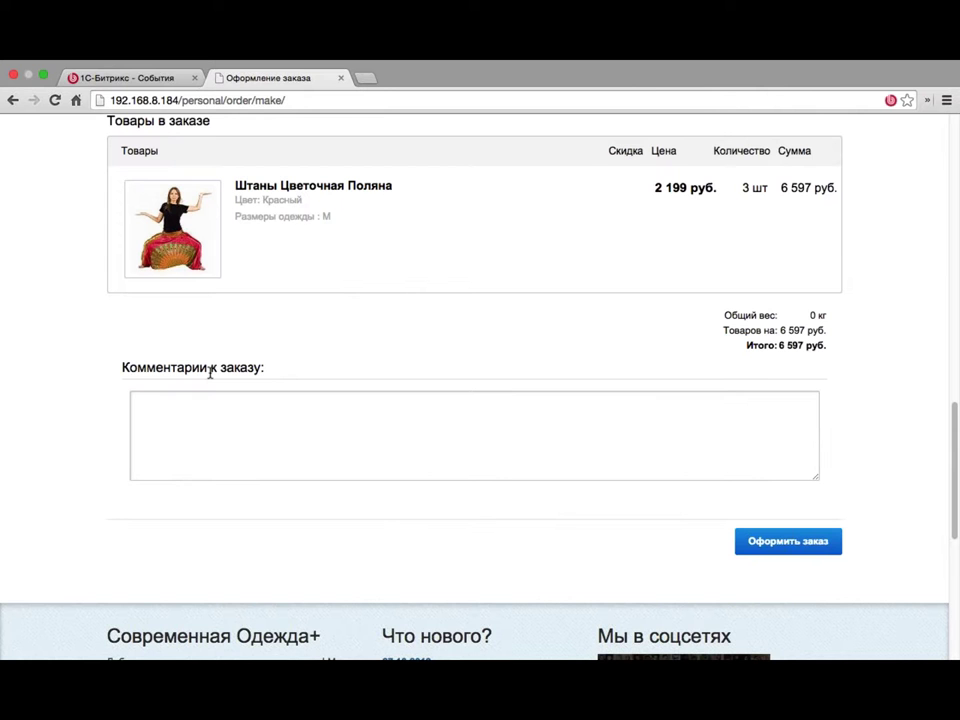
pyautogui.scroll(18, 210, 372)
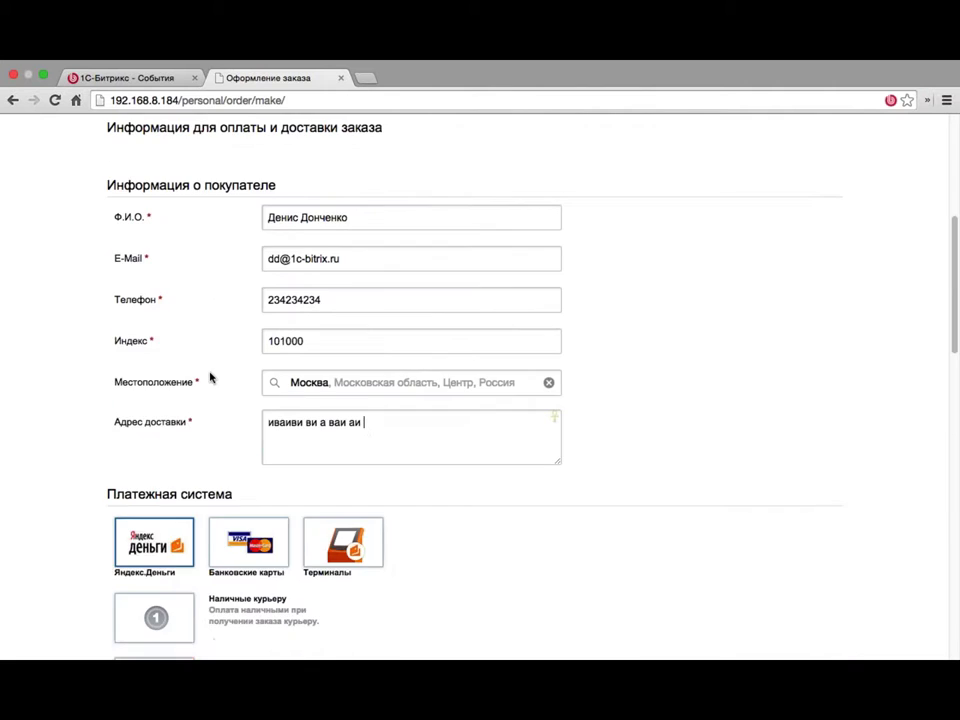
pyautogui.scroll(5, 210, 376)
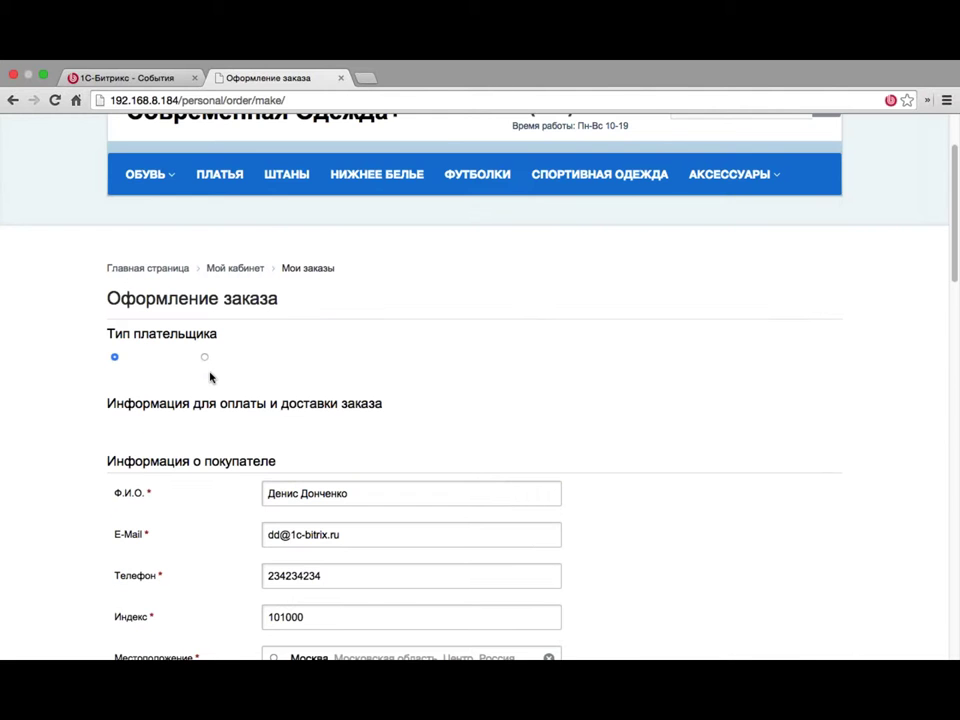
pyautogui.scroll(-5, 210, 377)
pyautogui.scroll(-15, 210, 377)
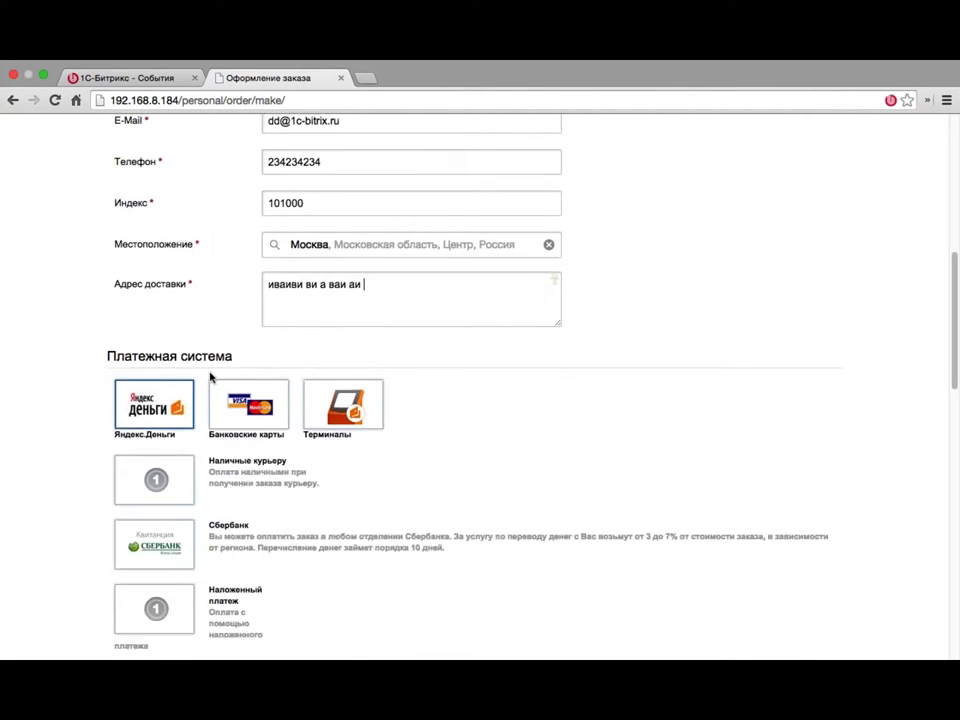
pyautogui.scroll(-11, 580, 530)
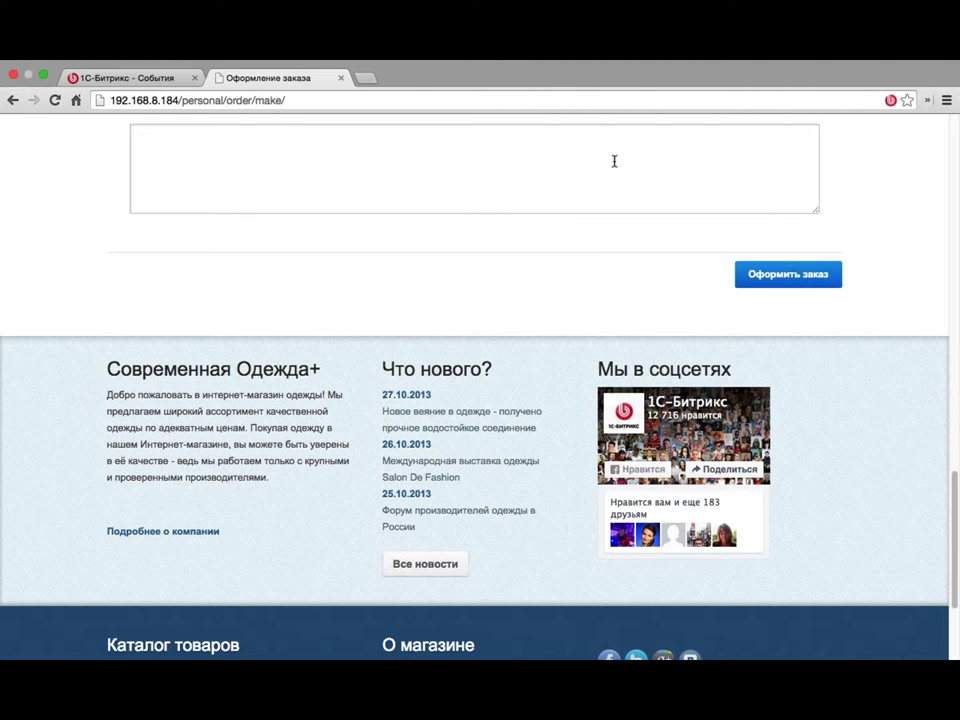
pyautogui.click(806, 263)
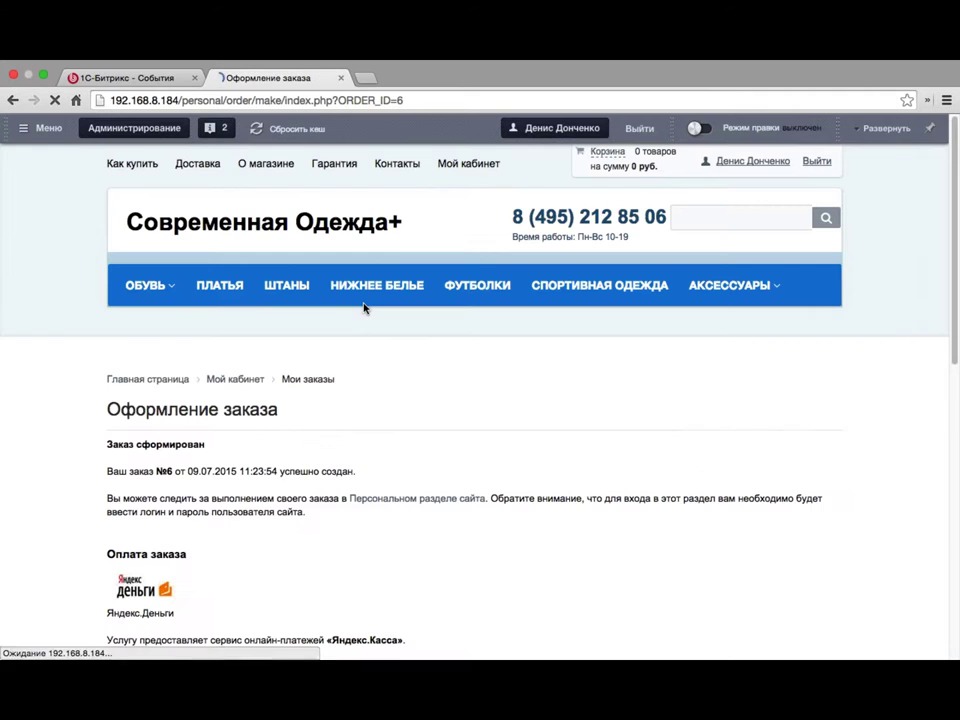
# Step: Review the order confirmation and the payment details on the checkout page
pyautogui.scroll(-3, 364, 307)
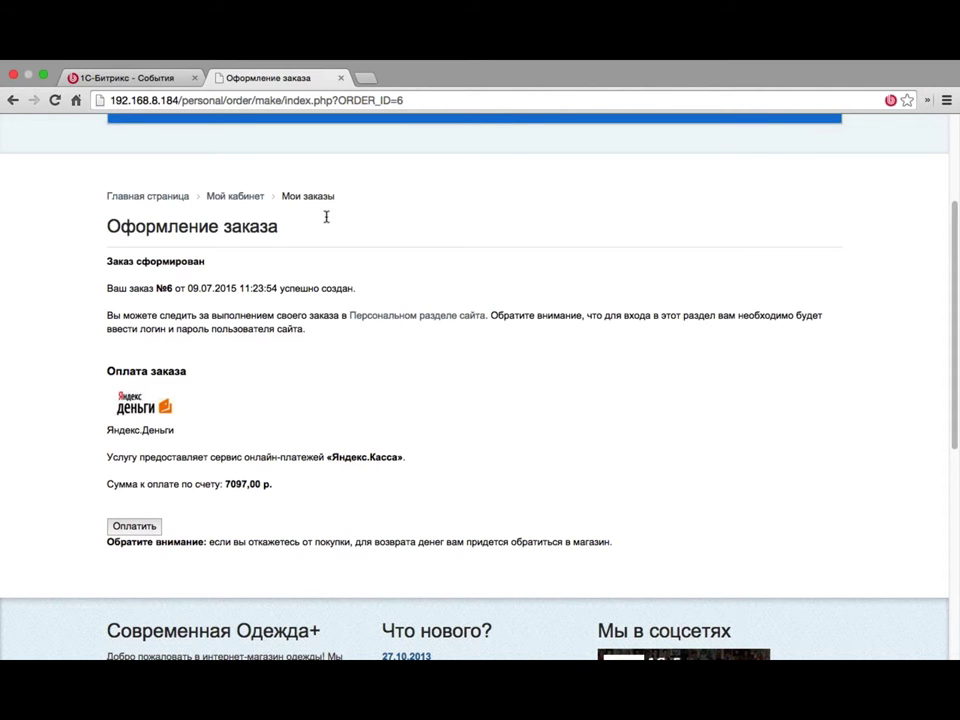
pyautogui.scroll(-2, 326, 216)
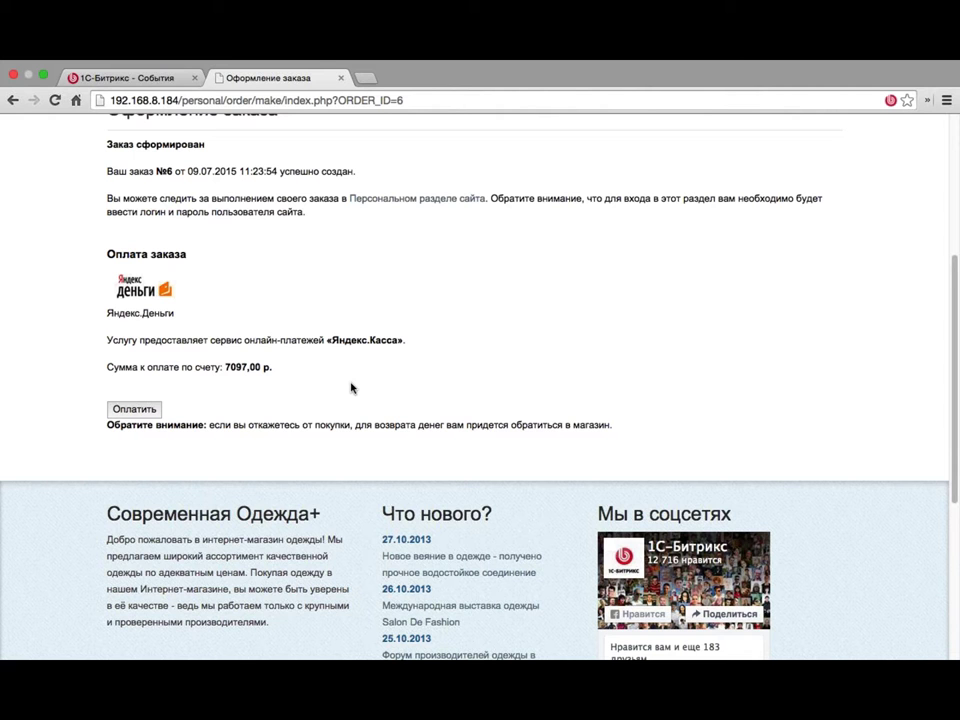
pyautogui.scroll(5, 370, 333)
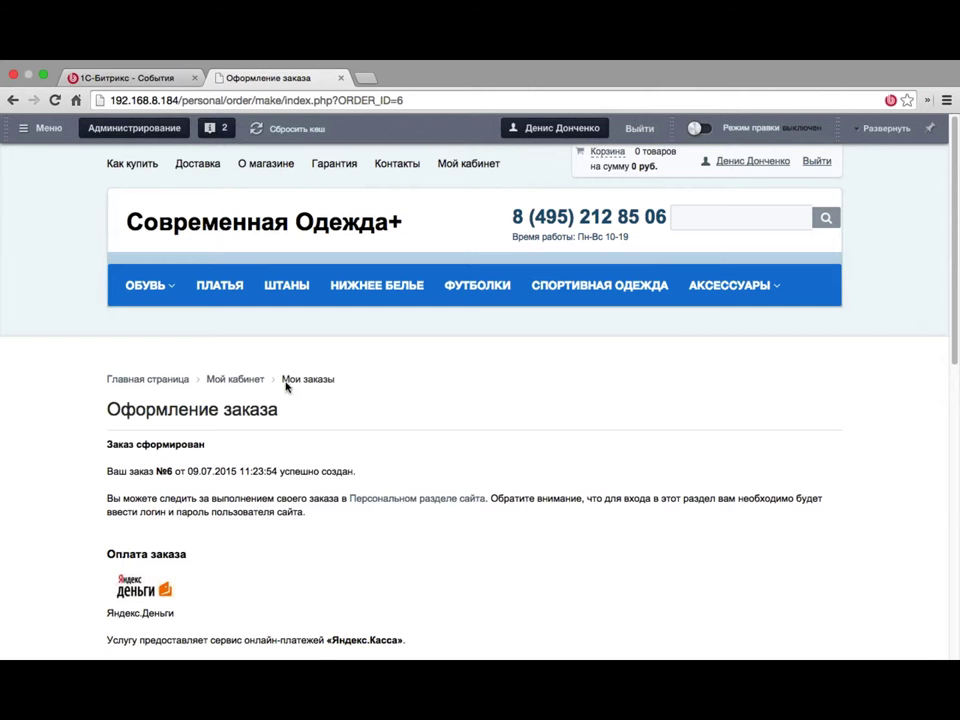
# Step: Go to the personal account section and open the list showing the status of orders
pyautogui.click(240, 382)
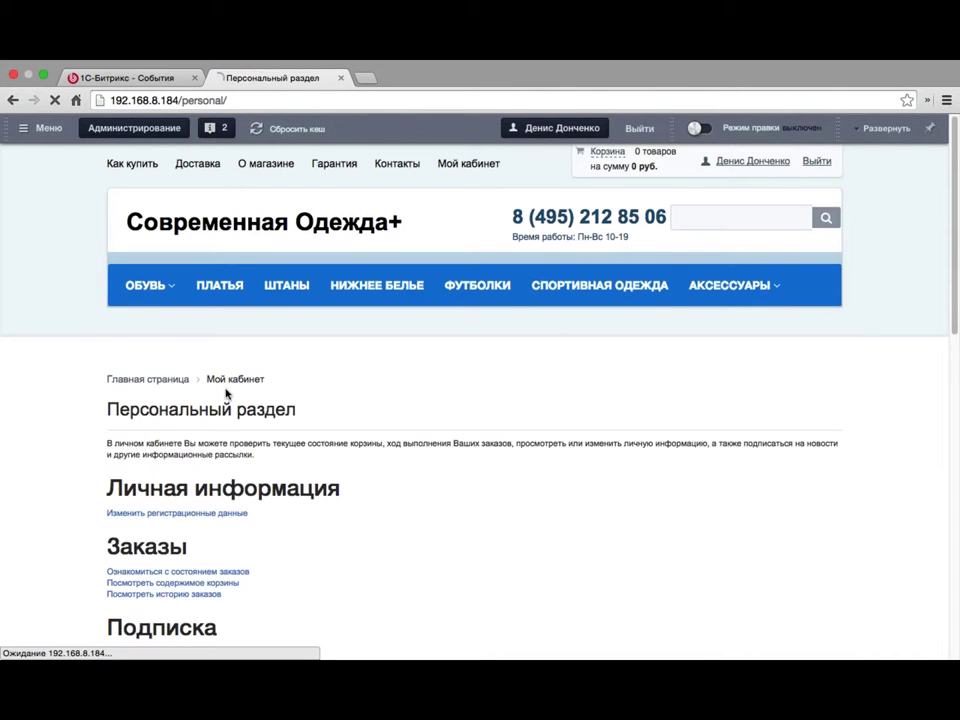
pyautogui.scroll(-5, 225, 394)
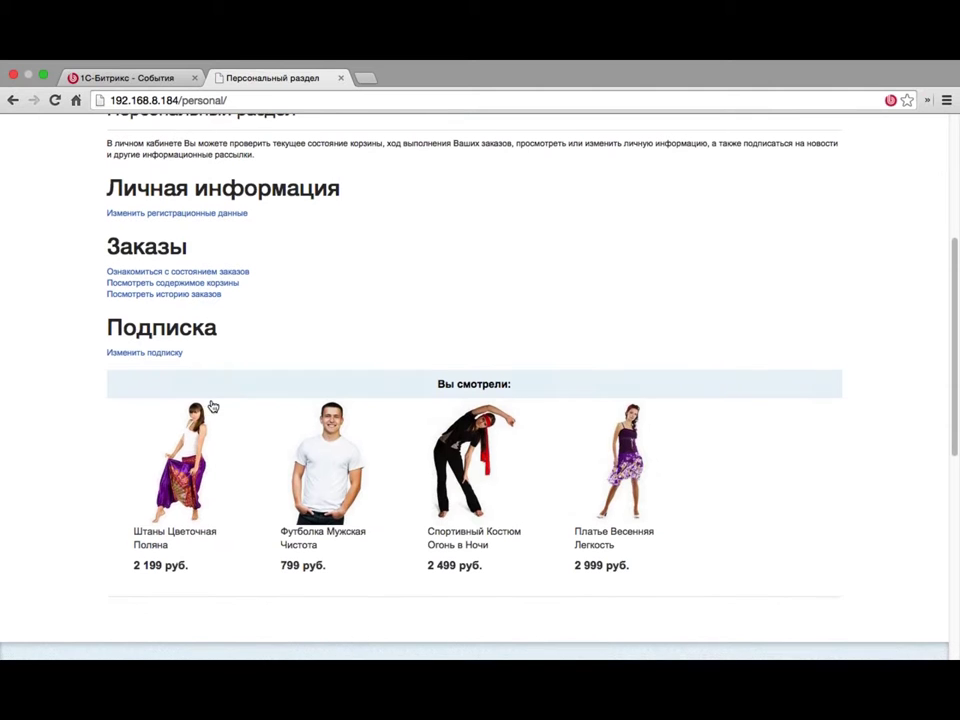
pyautogui.scroll(-5, 210, 404)
pyautogui.scroll(4, 210, 404)
pyautogui.scroll(3, 210, 404)
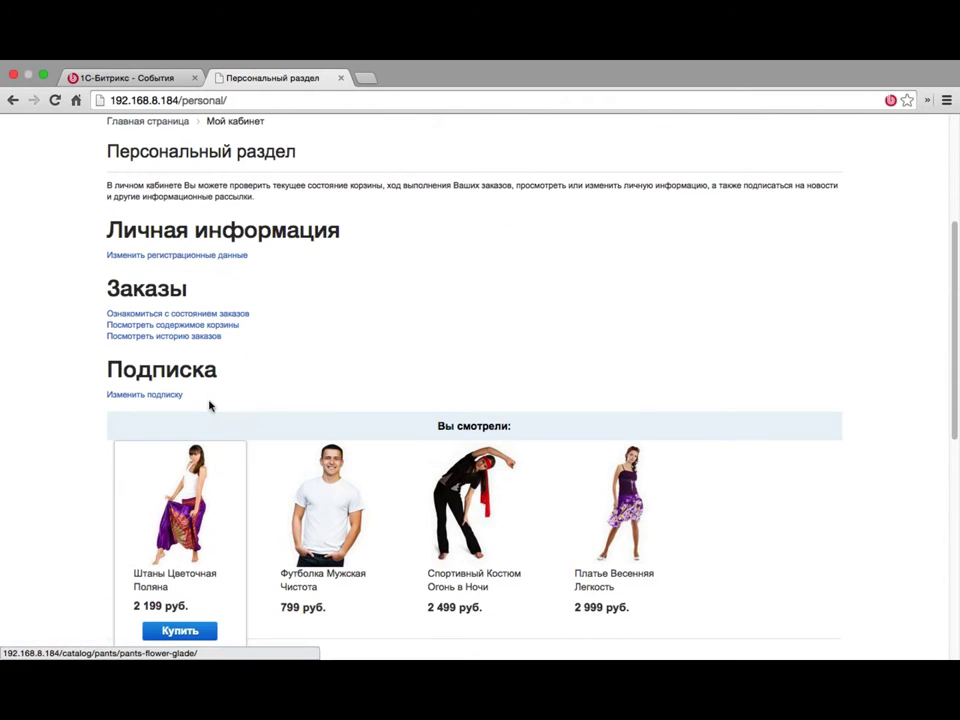
pyautogui.click(219, 315)
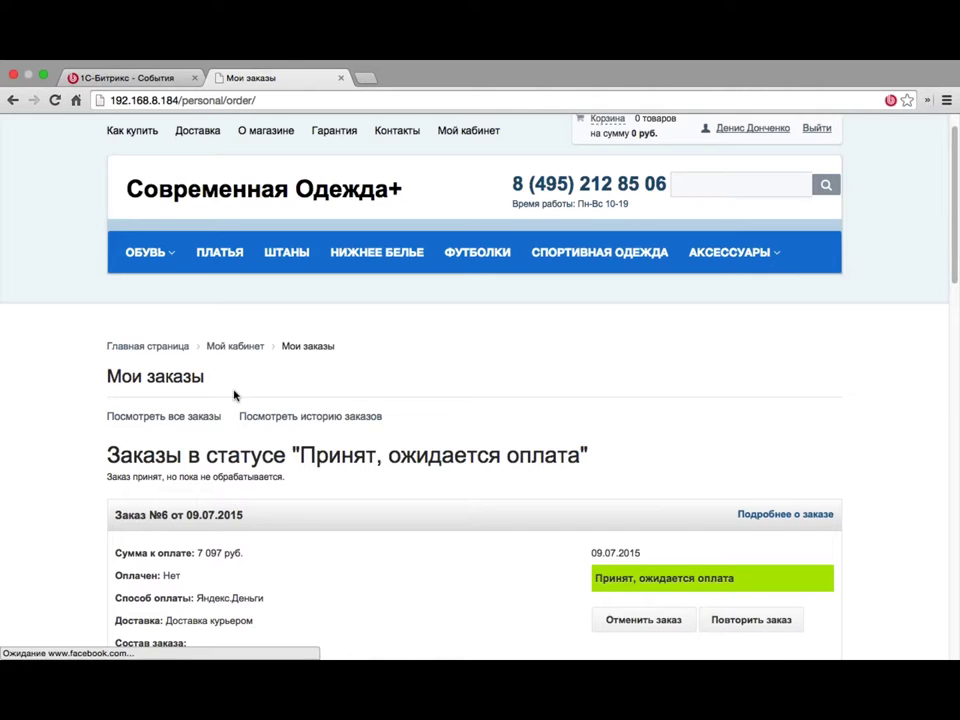
# Step: Examine the placed orders with their statuses, payment methods and contents on the Мои заказы page
pyautogui.scroll(-5, 236, 395)
pyautogui.scroll(3, 233, 395)
pyautogui.scroll(-2, 555, 294)
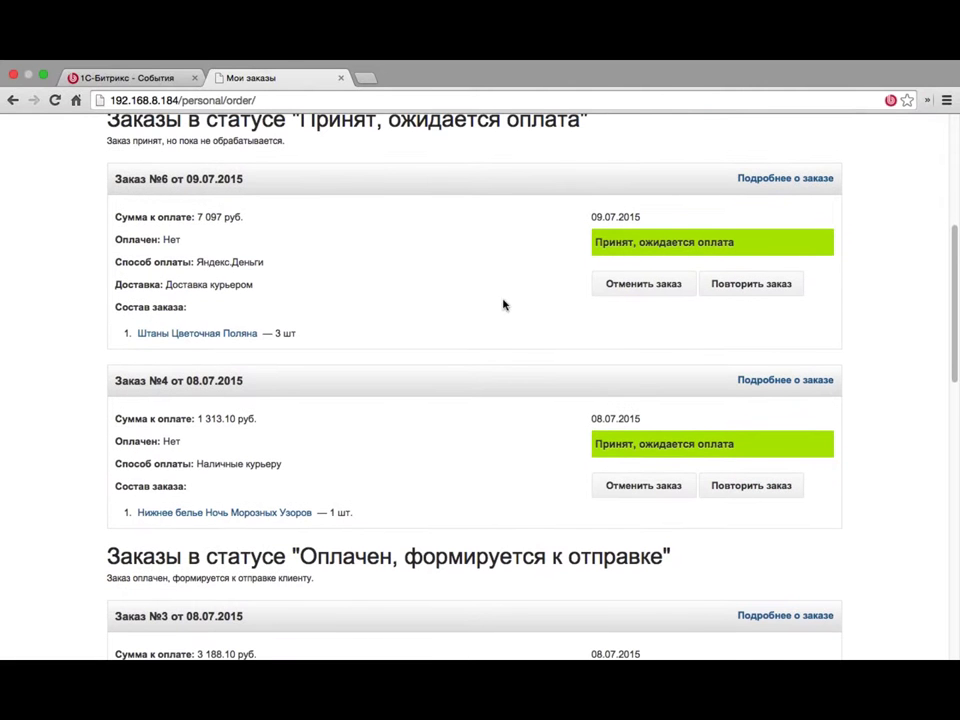
pyautogui.scroll(-8, 519, 339)
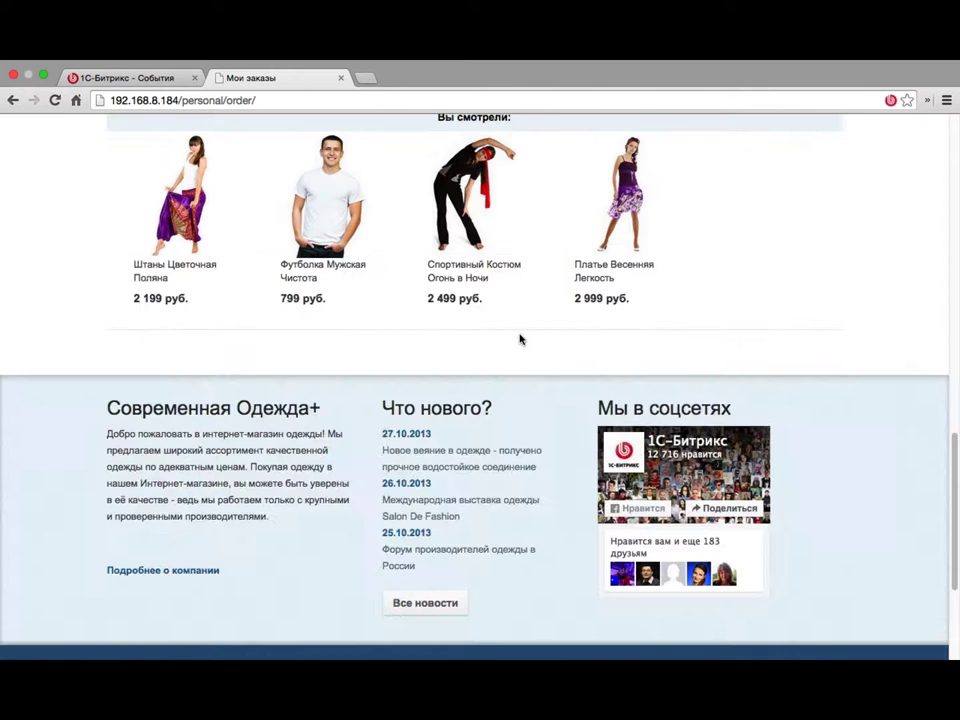
pyautogui.scroll(10, 519, 339)
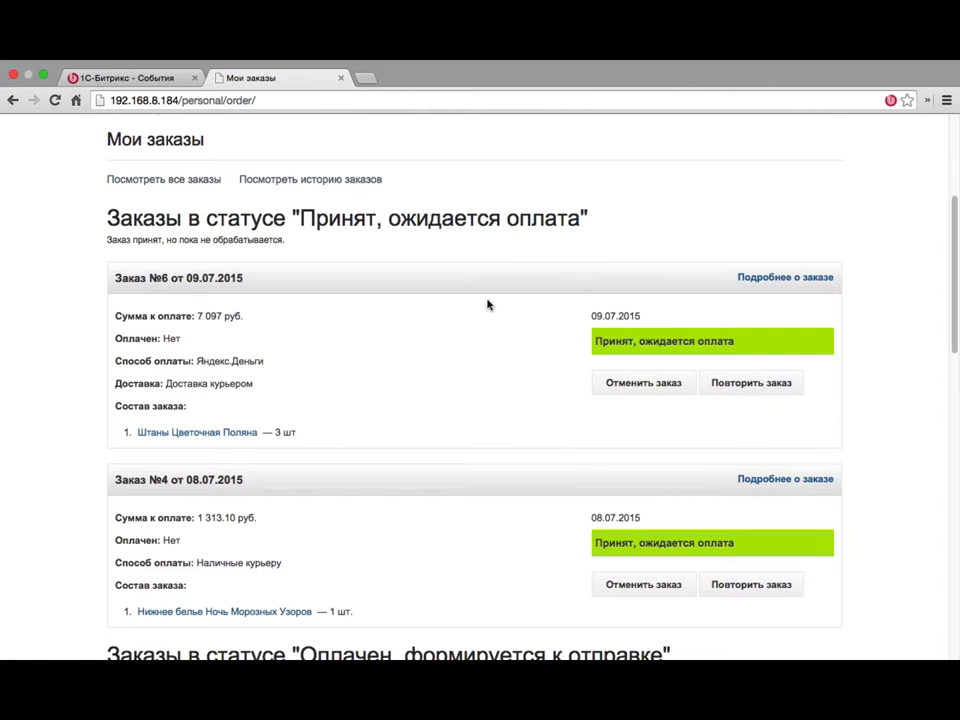
# Step: Take the browser out of full-screen mode and switch from the Мои заказы page to the site's administration area
pyautogui.scroll(5, 487, 298)
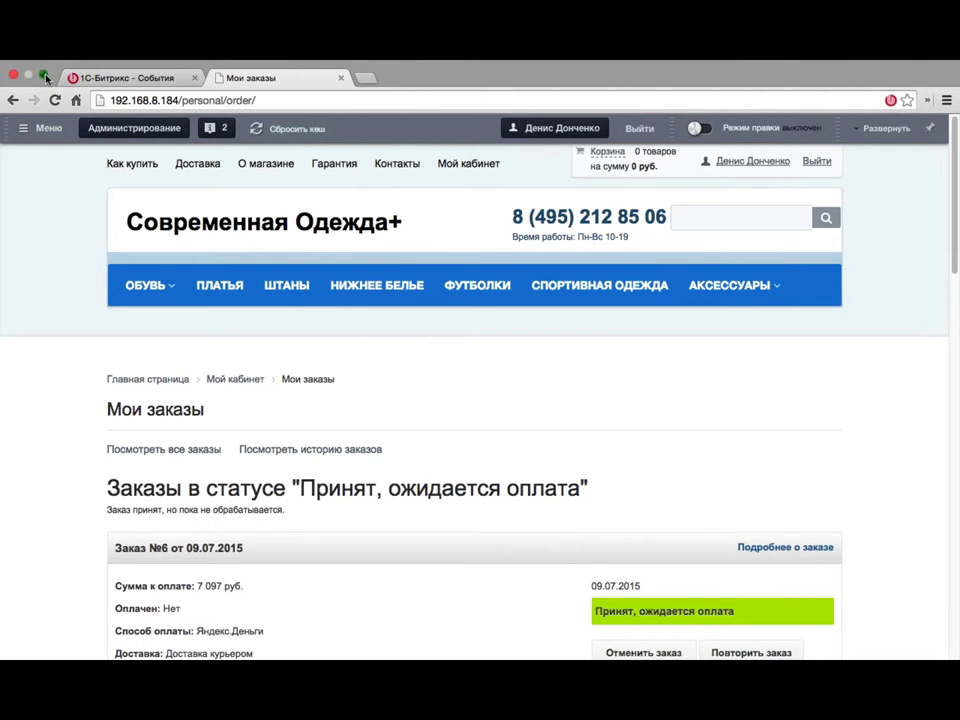
pyautogui.click(44, 76)
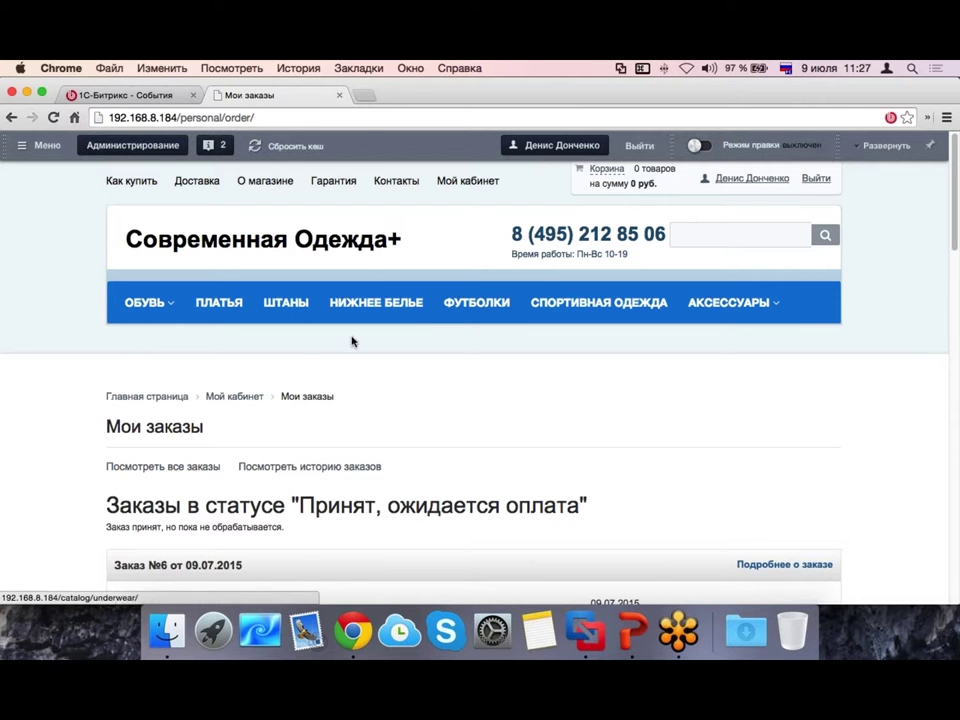
pyautogui.click(433, 120)
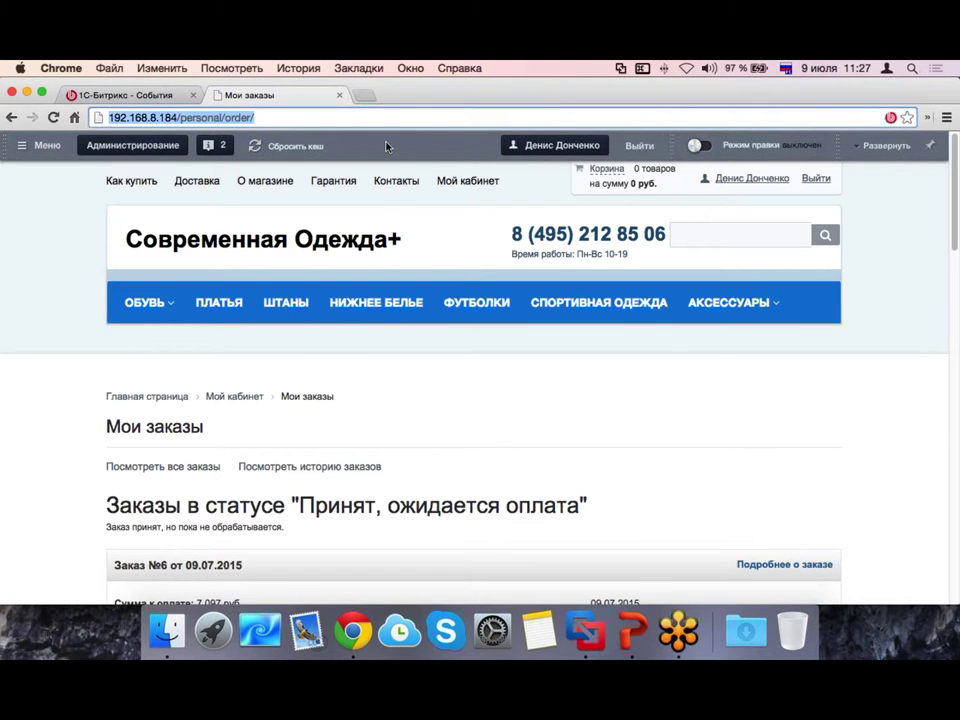
pyautogui.press('Return')
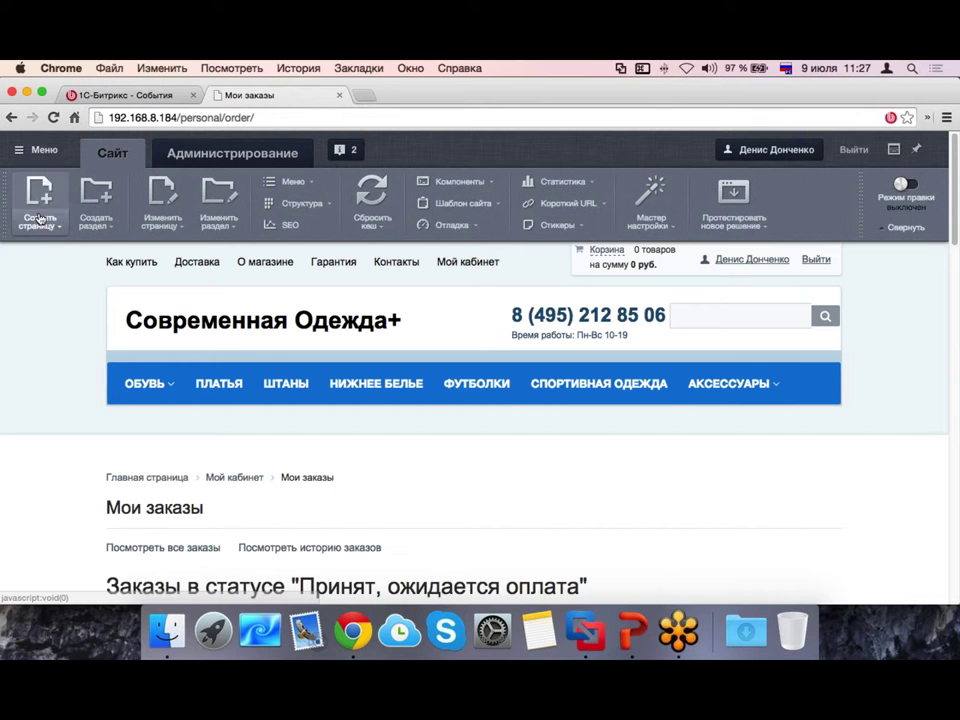
pyautogui.click(233, 155)
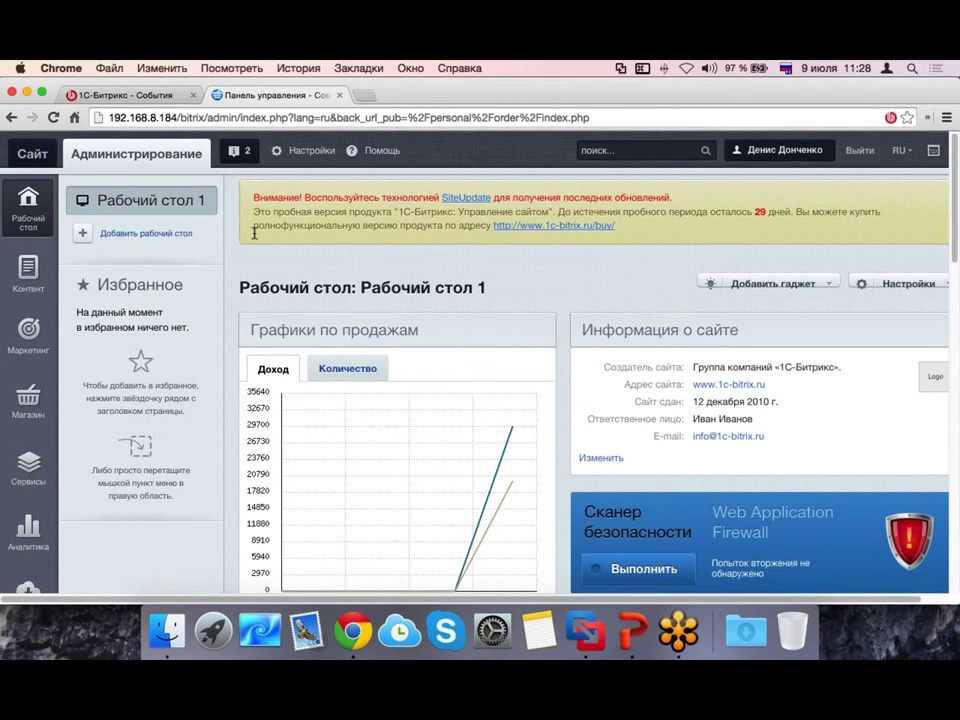
# Step: Examine the trial-period notice and the sales, order, traffic and product statistics gadgets on Рабочий стол 1
pyautogui.moveTo(768, 213); pyautogui.dragTo(748, 214)
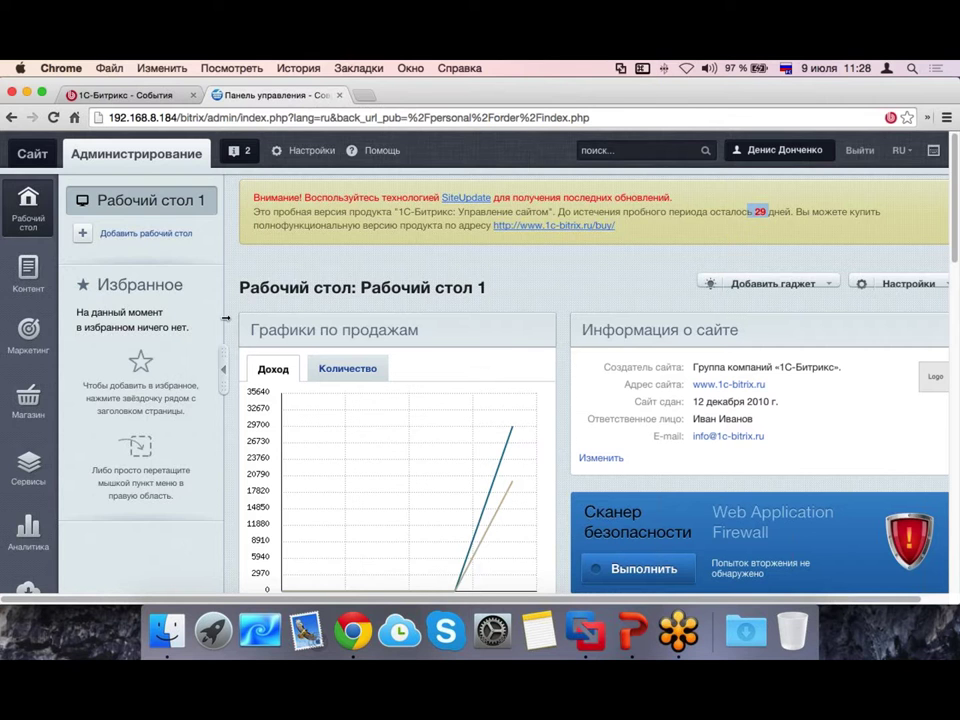
pyautogui.scroll(-3, 226, 318)
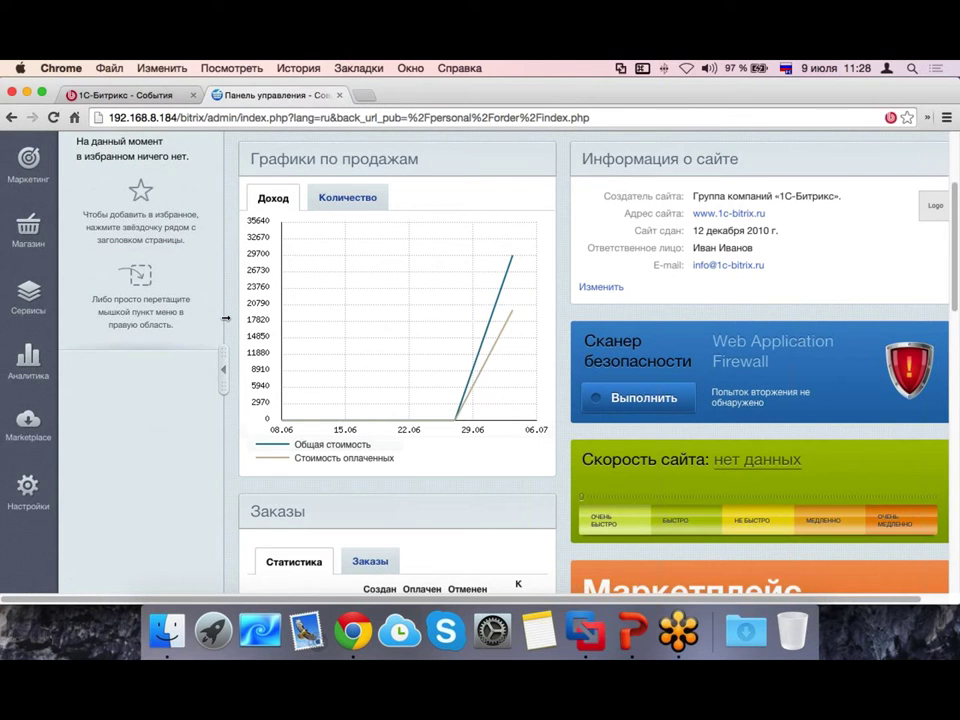
pyautogui.scroll(-10, 226, 318)
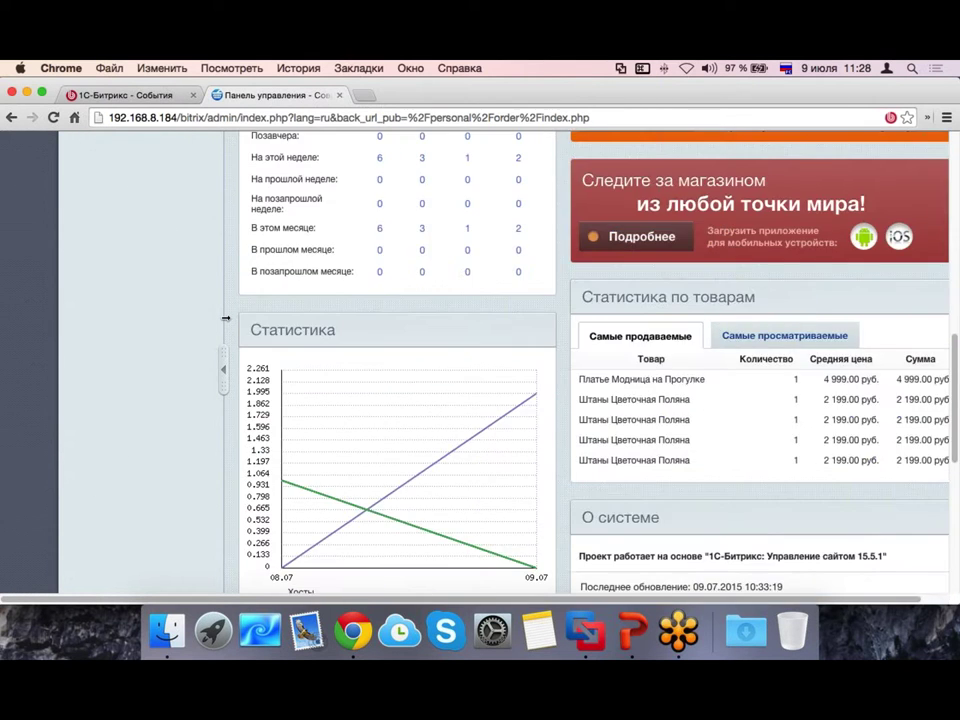
pyautogui.scroll(-5, 650, 328)
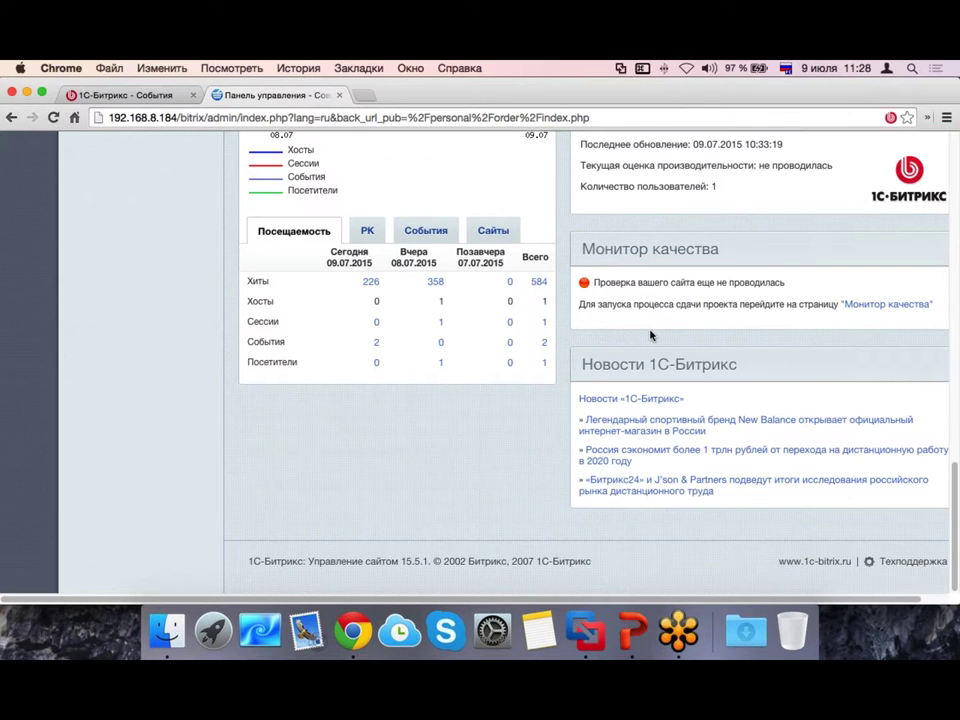
pyautogui.scroll(18, 650, 336)
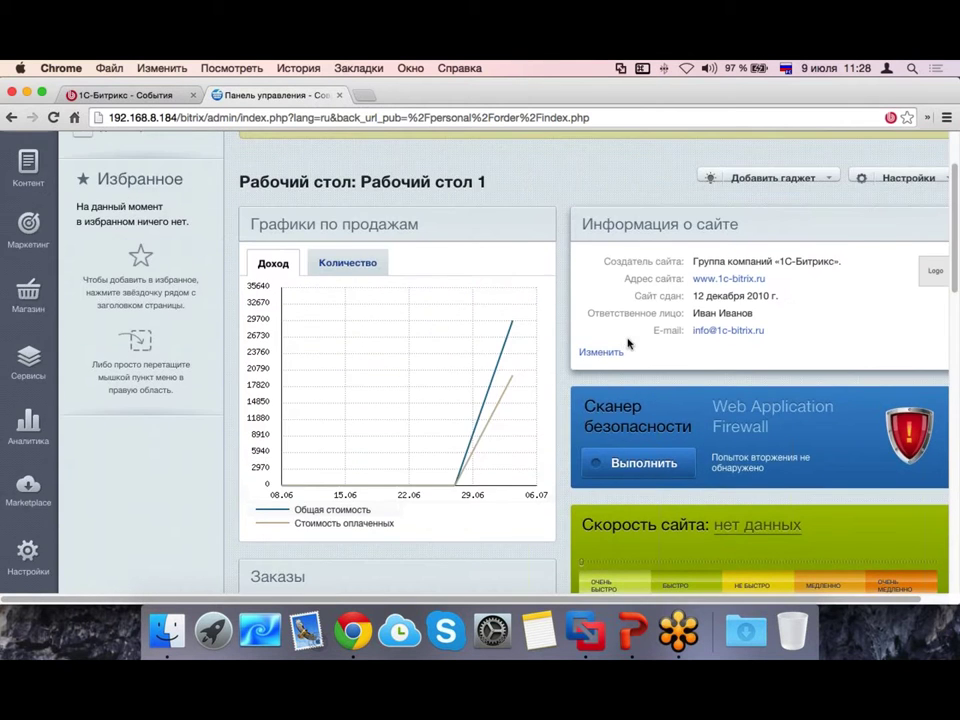
pyautogui.scroll(2, 597, 341)
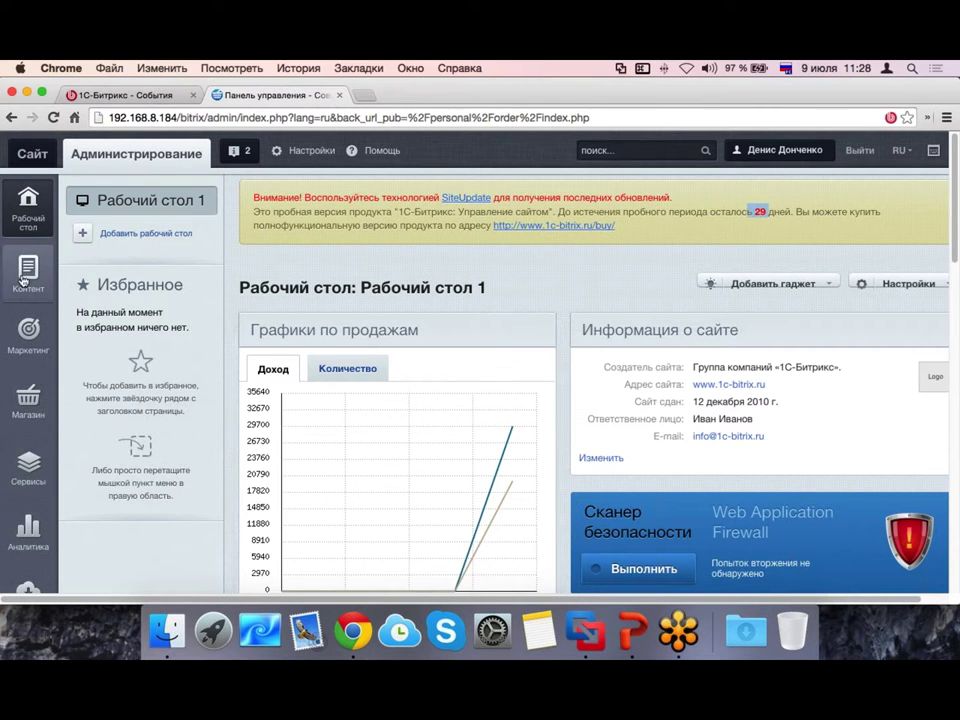
pyautogui.scroll(-2, 22, 285)
pyautogui.scroll(2, 22, 282)
# Step: Review the contents of the Контент and Маркетинг sections of the administration area
pyautogui.click(30, 280)
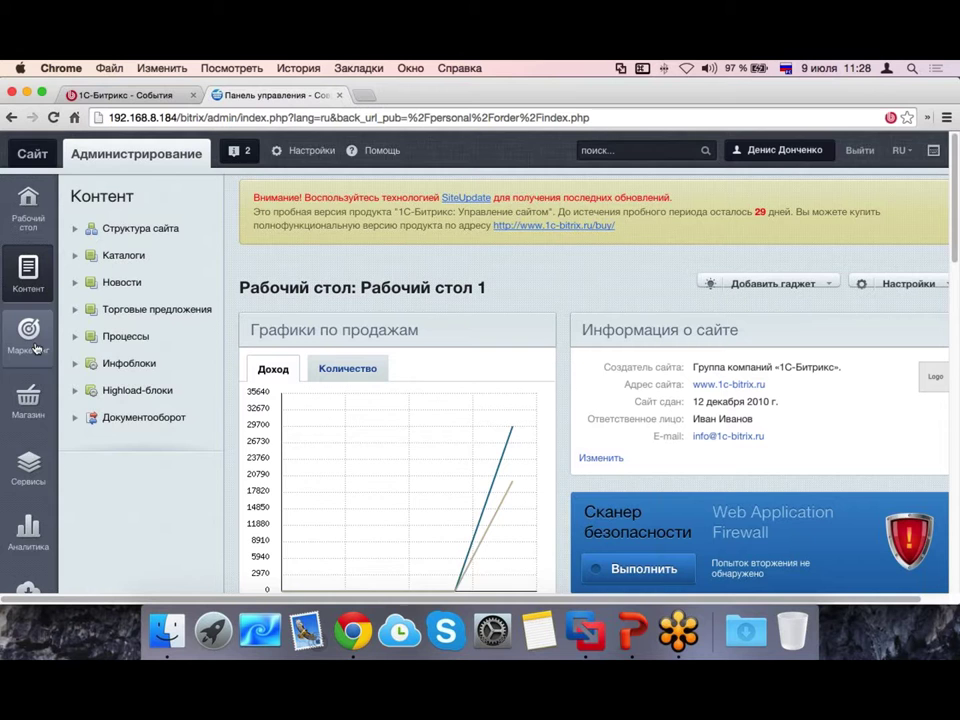
pyautogui.scroll(-2, 36, 342)
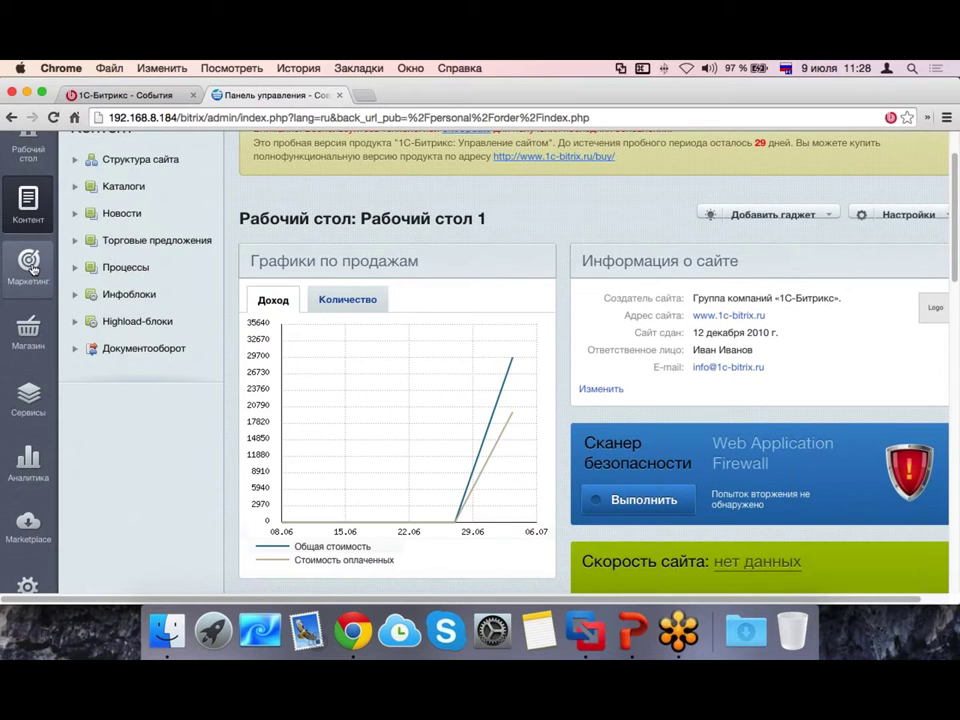
pyautogui.click(30, 262)
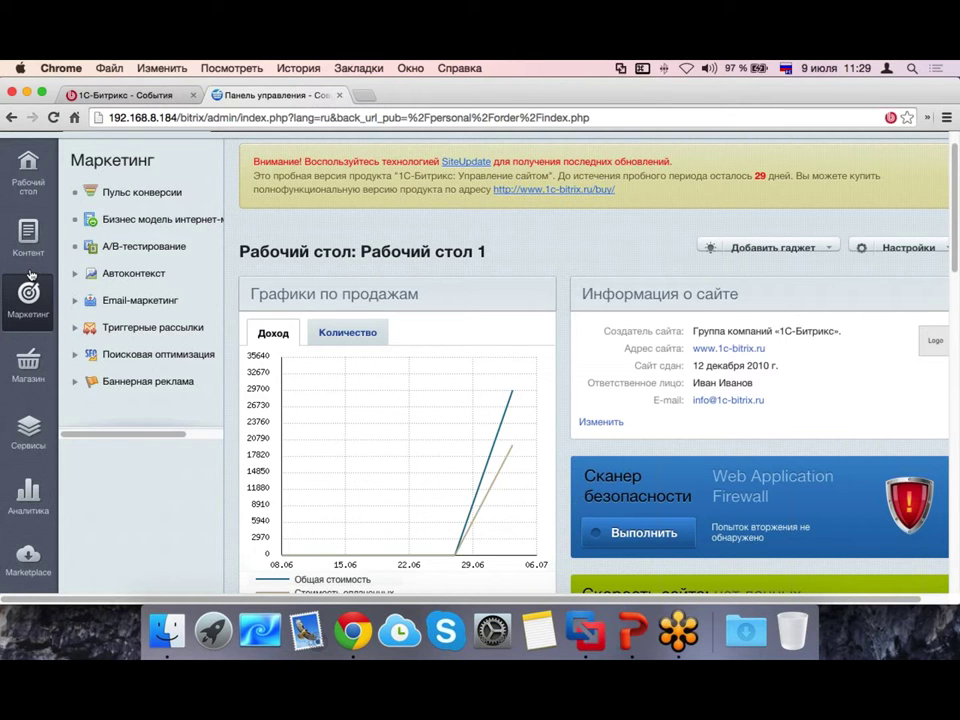
# Step: Show the Магазин section with the browser in full-screen mode and collapse its Настройки group
pyautogui.click(36, 372)
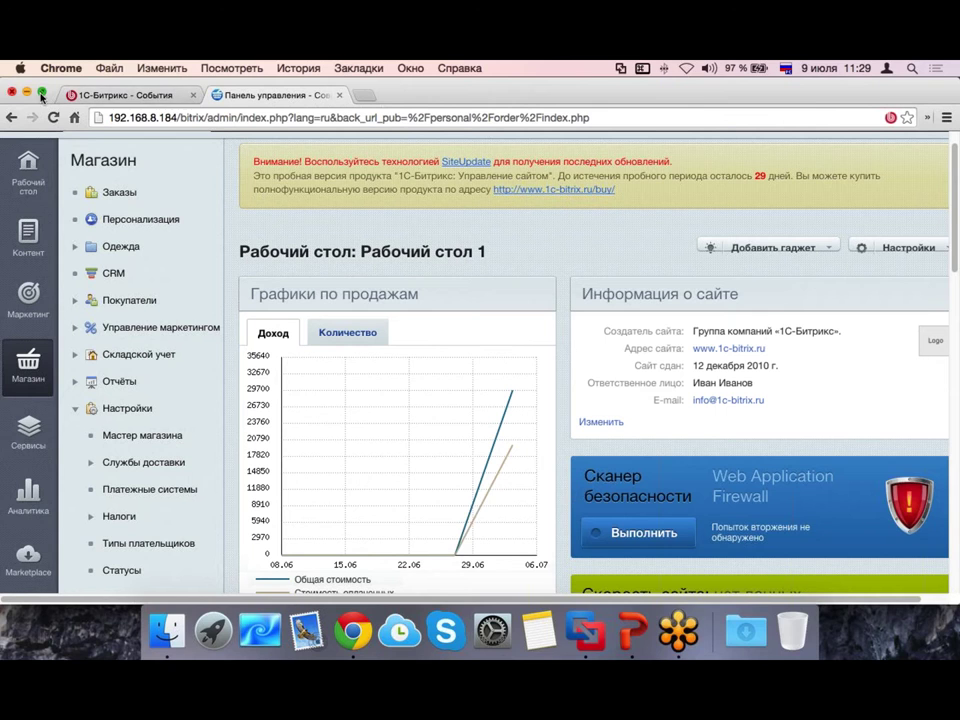
pyautogui.press('ctrl+super+f')
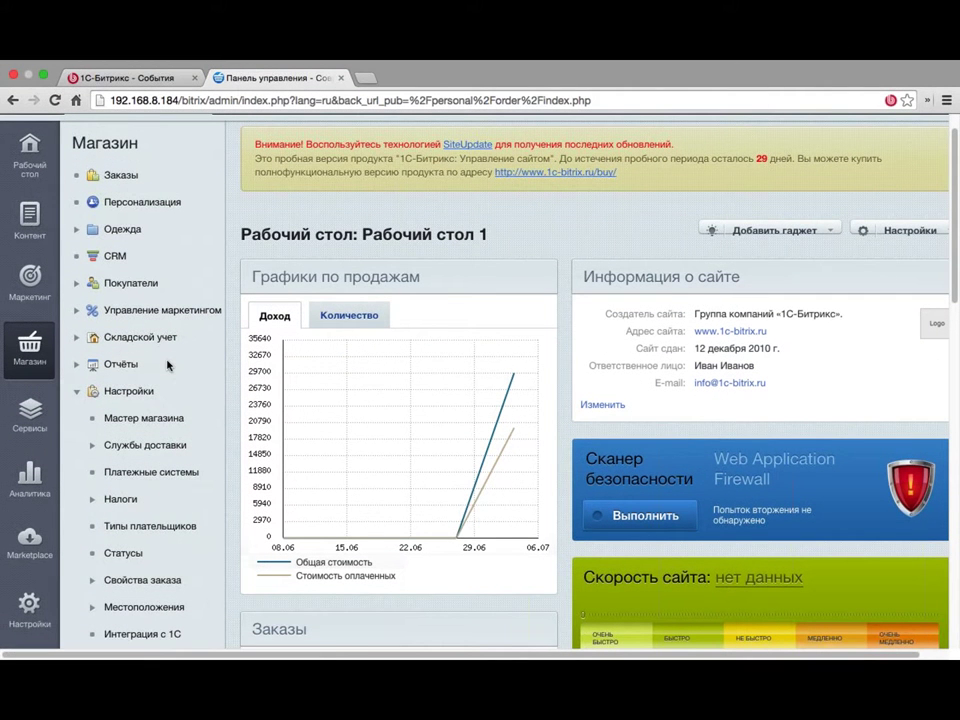
pyautogui.click(77, 393)
pyautogui.click(77, 393)
pyautogui.scroll(-2, 77, 398)
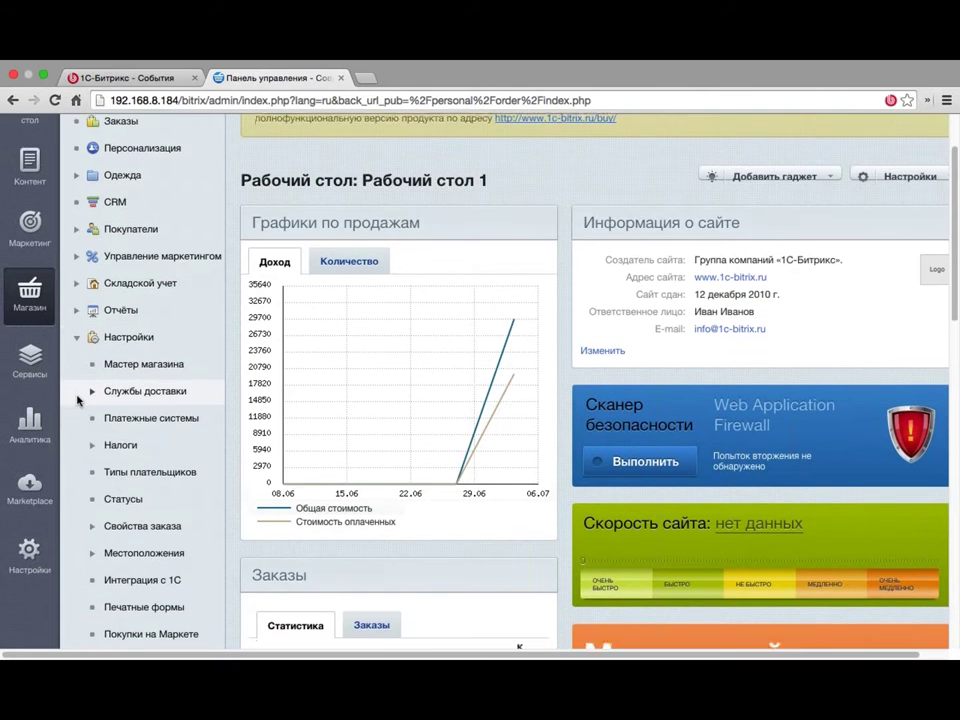
pyautogui.scroll(-5, 77, 400)
pyautogui.scroll(5, 77, 400)
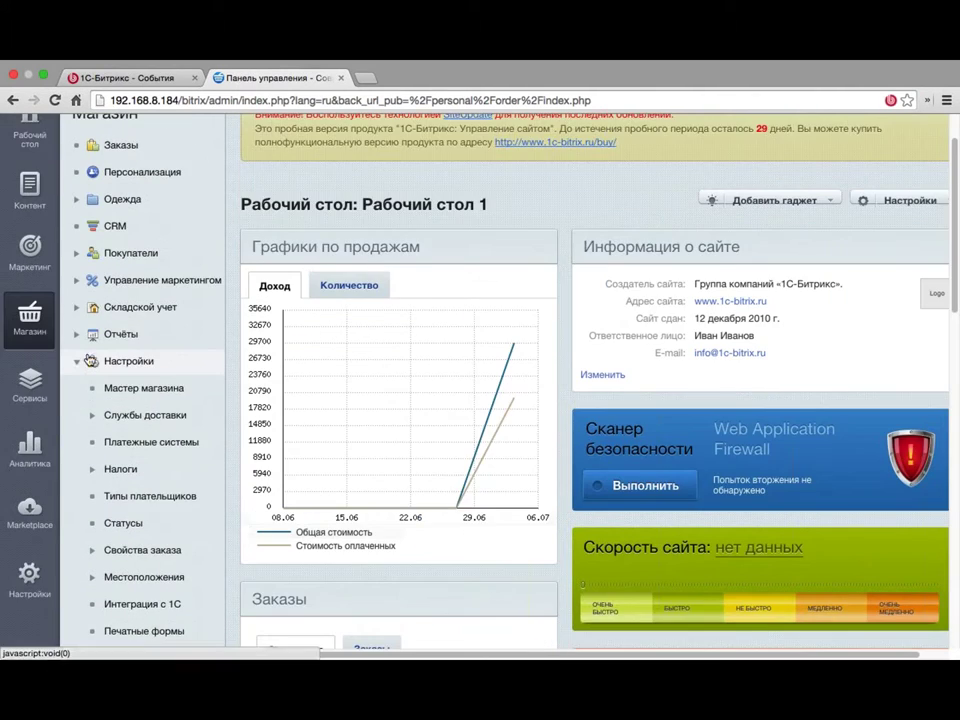
pyautogui.click(77, 361)
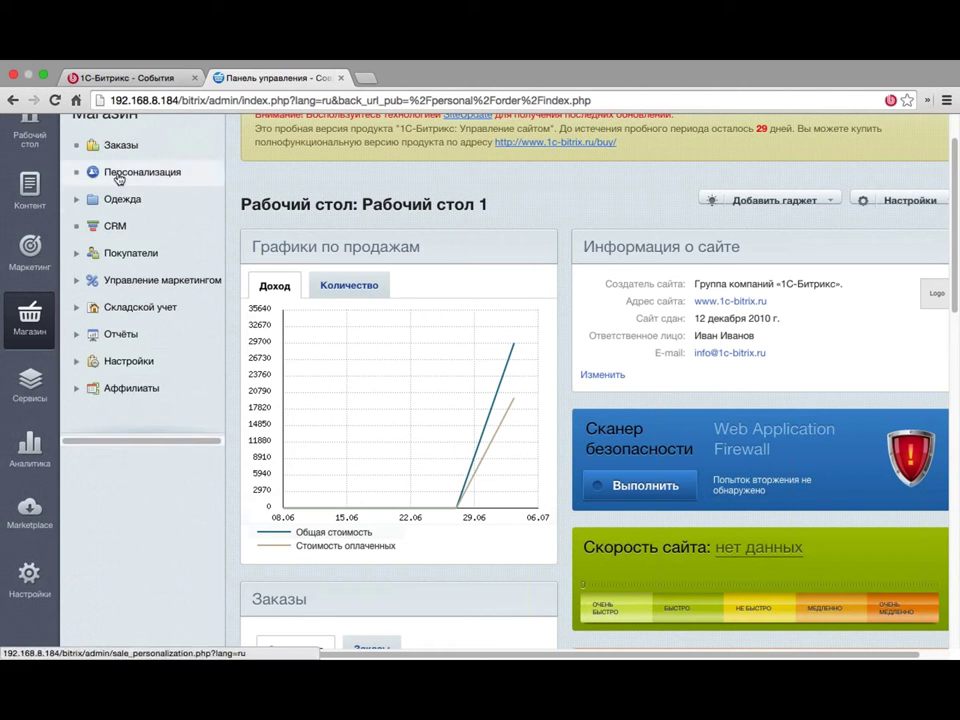
# Step: Inspect the Одежда group of the store section, collapse it again and expand Управление маркетингом
pyautogui.click(78, 199)
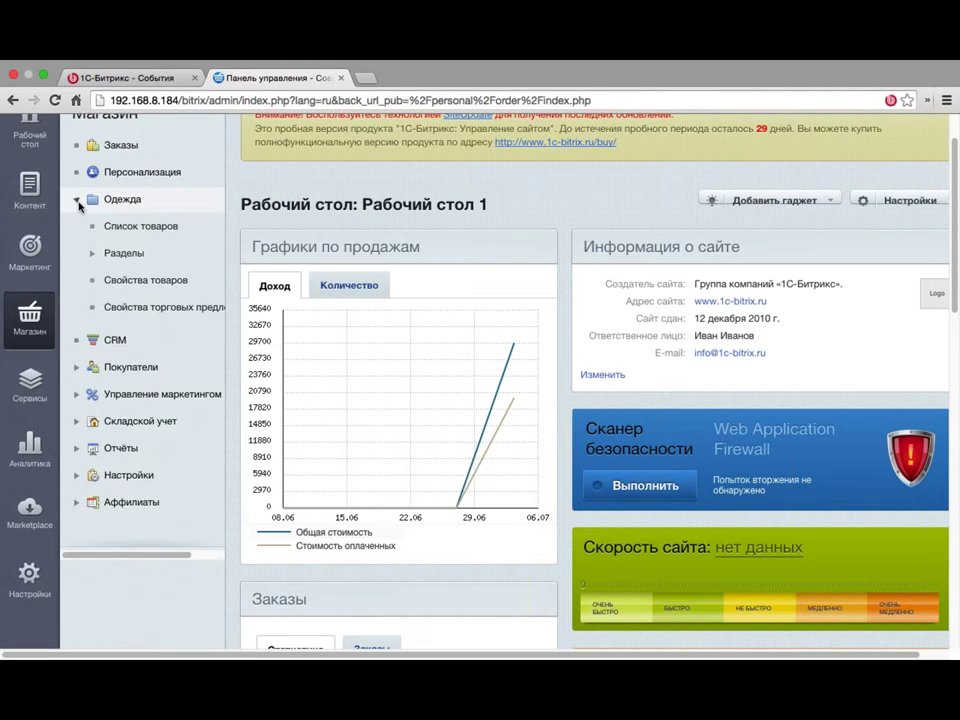
pyautogui.click(78, 201)
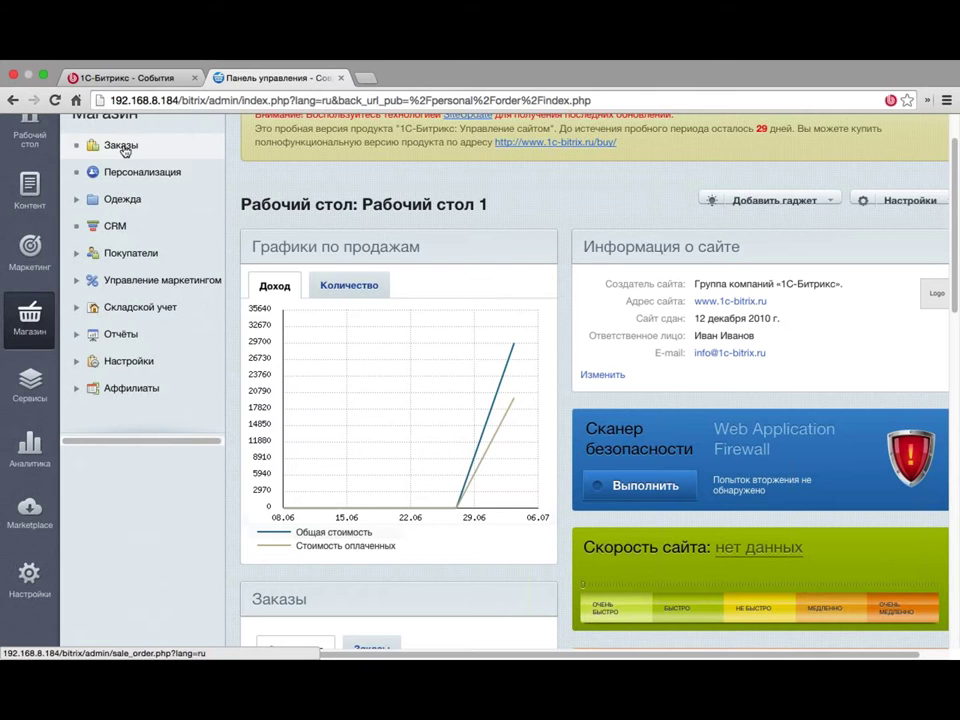
pyautogui.click(76, 282)
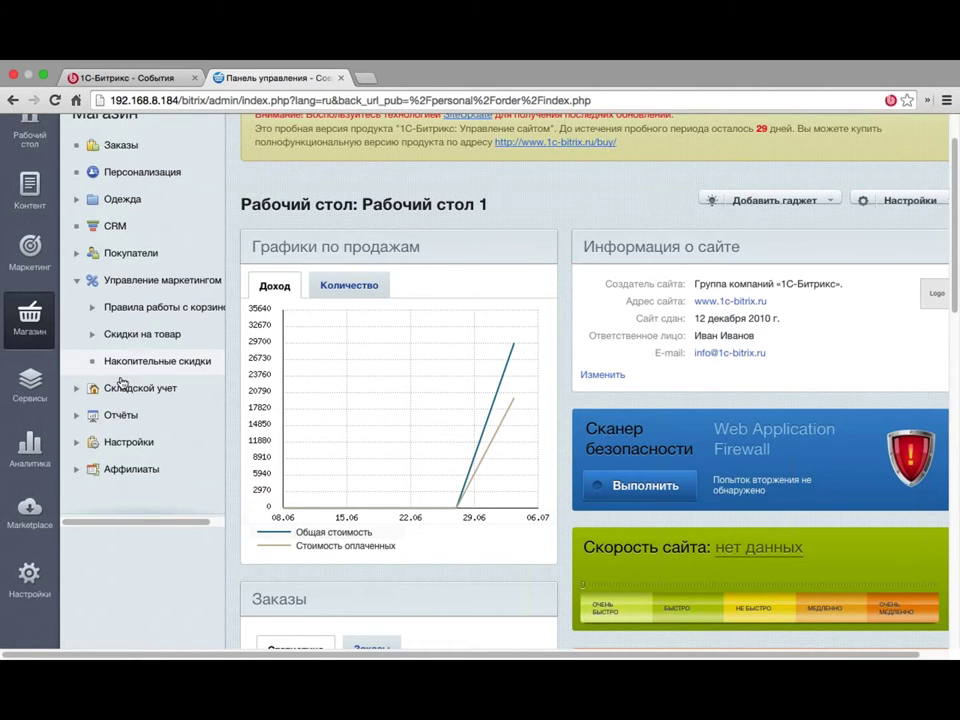
# Step: Review the groups offered in the Сервисы section and the Аналитика section
pyautogui.click(20, 397)
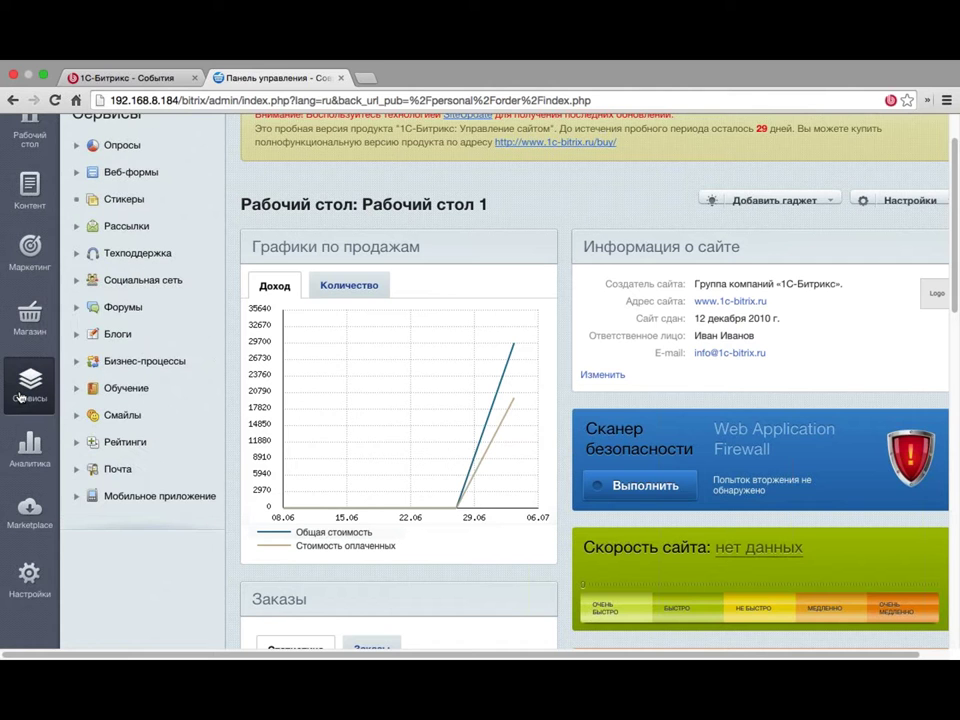
pyautogui.scroll(2, 45, 441)
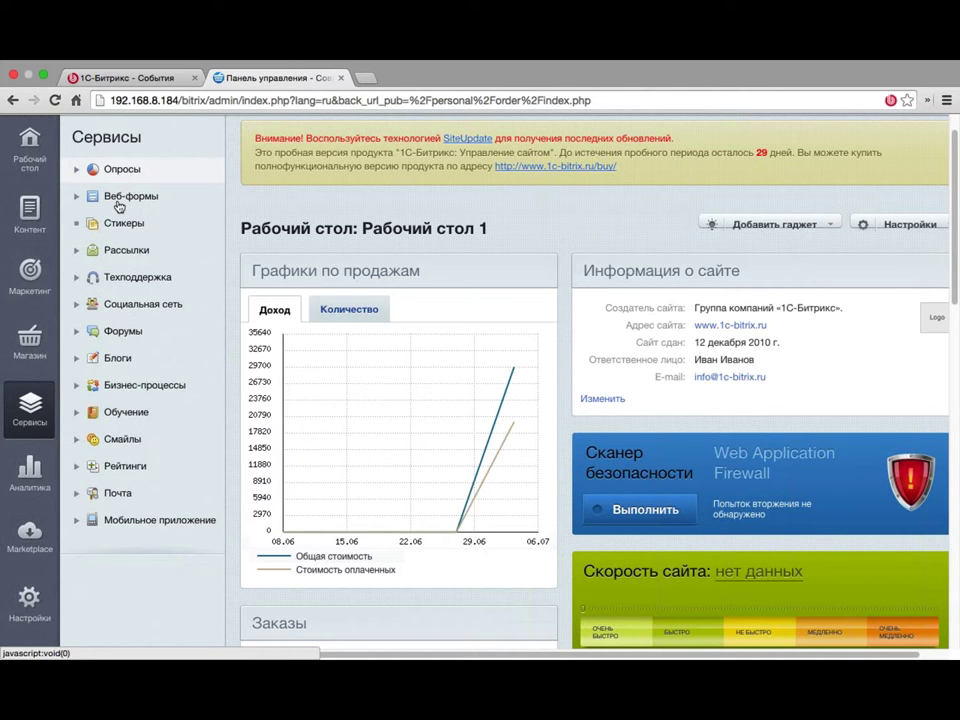
pyautogui.click(54, 478)
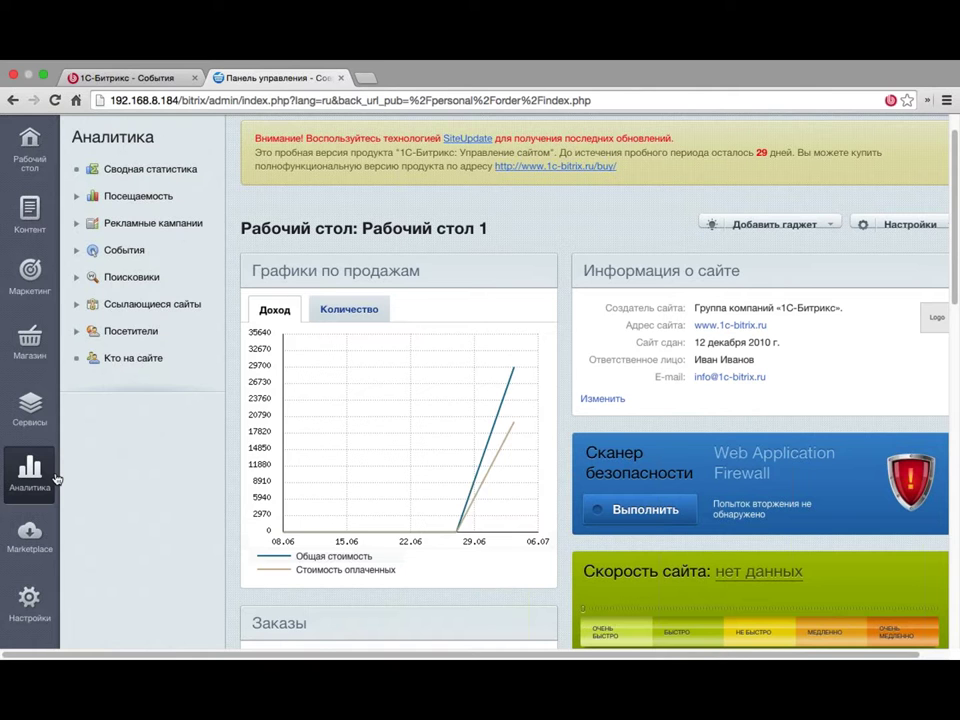
# Step: Show the Marketplace section and look through the categories of its Каталог решений, collapsing the list again
pyautogui.moveTo(30, 538)
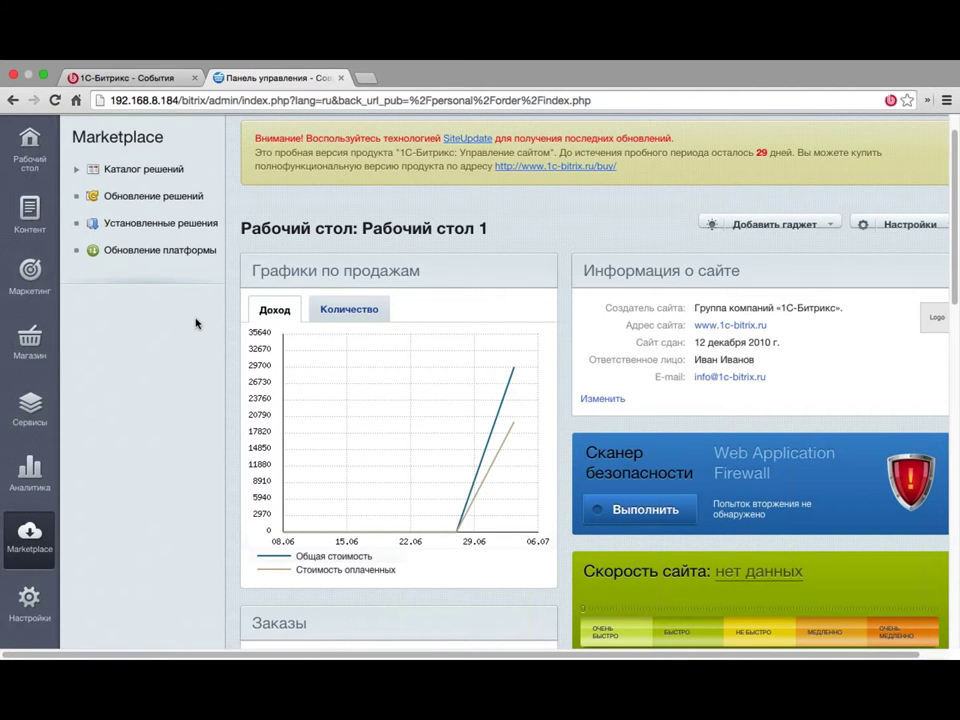
pyautogui.scroll(1, 197, 323)
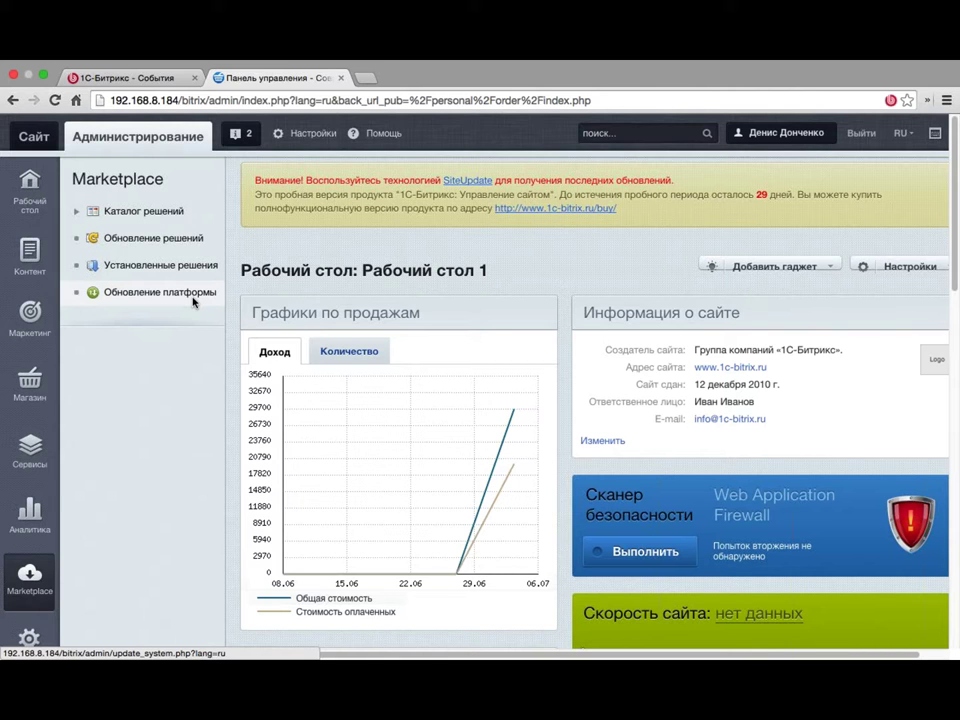
pyautogui.click(76, 212)
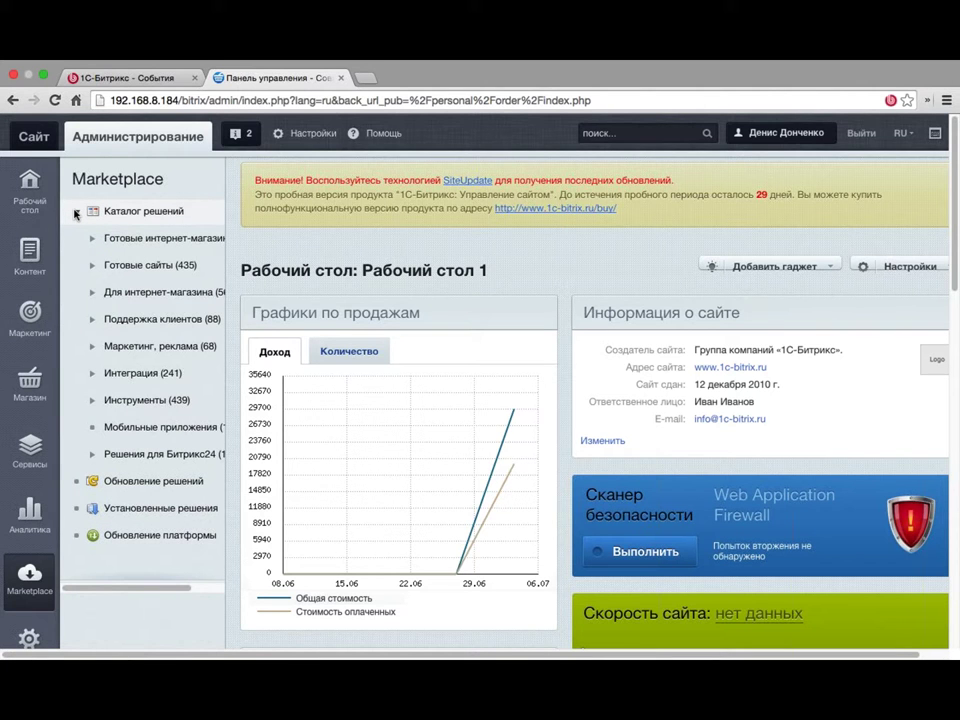
pyautogui.click(76, 212)
pyautogui.scroll(-5, 70, 250)
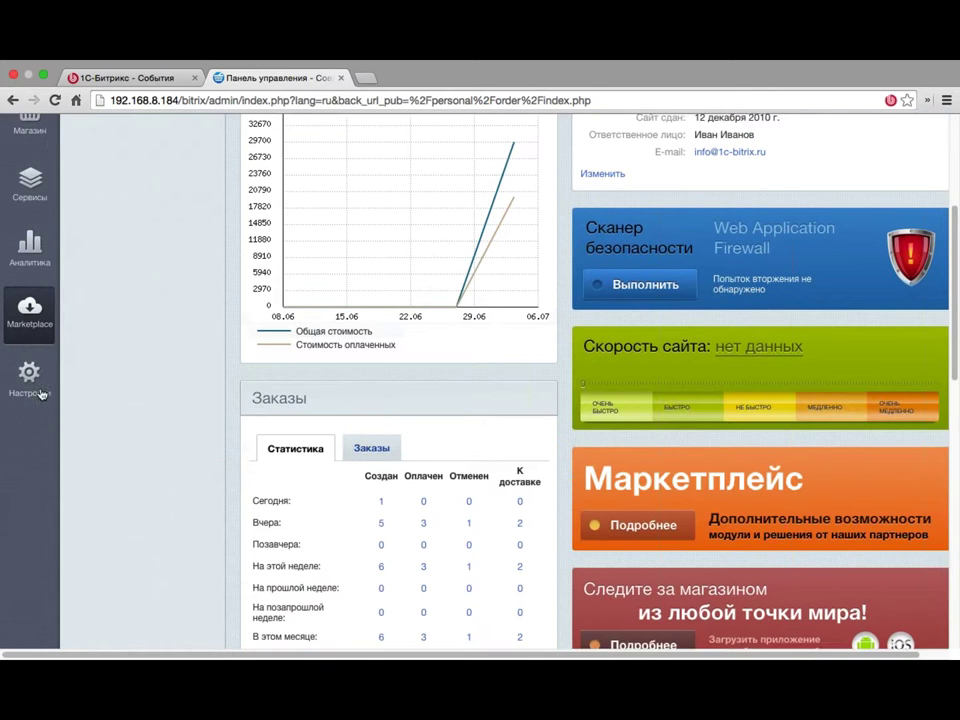
pyautogui.scroll(4, 41, 394)
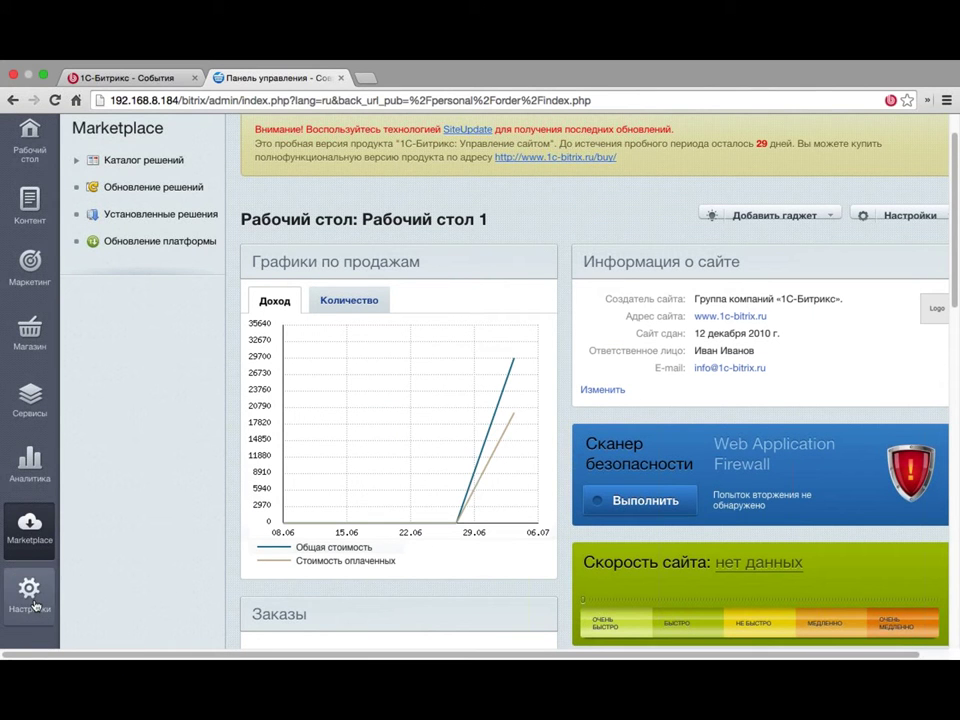
# Step: Review the groups in the main Настройки section and return to the Магазин section
pyautogui.click(33, 600)
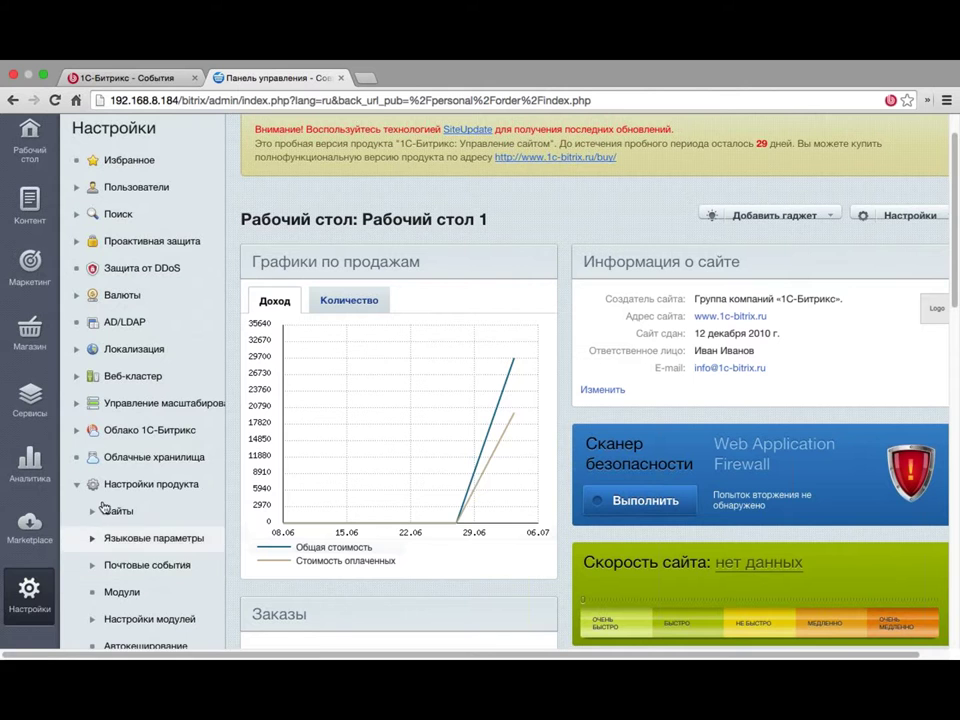
pyautogui.click(27, 320)
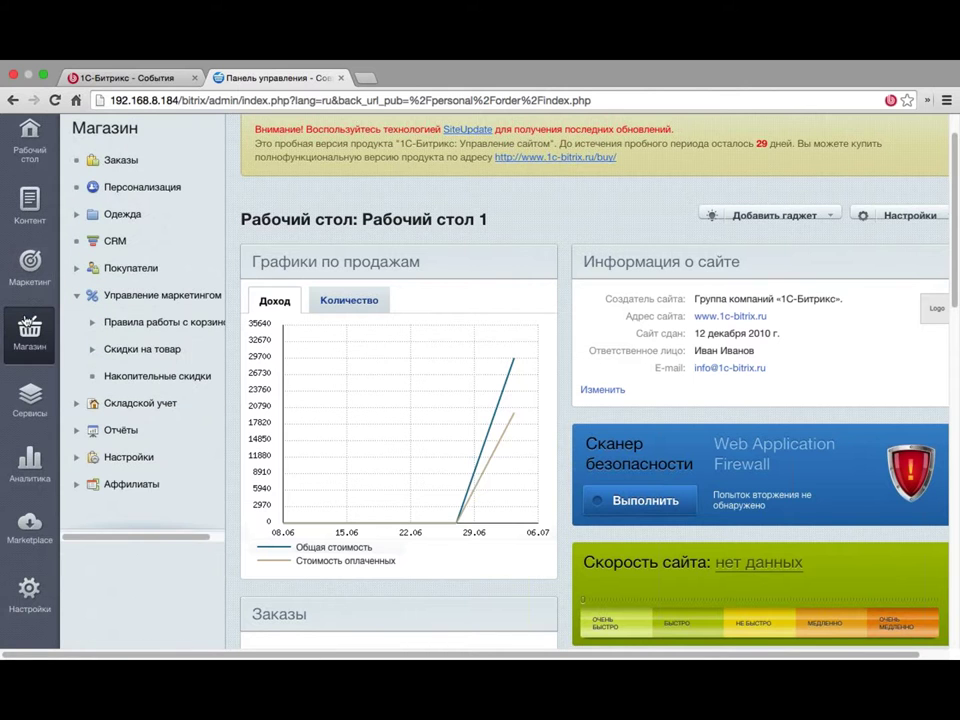
# Step: Return to the Маркетинг section and expand its Email-маркетинг group
pyautogui.click(31, 264)
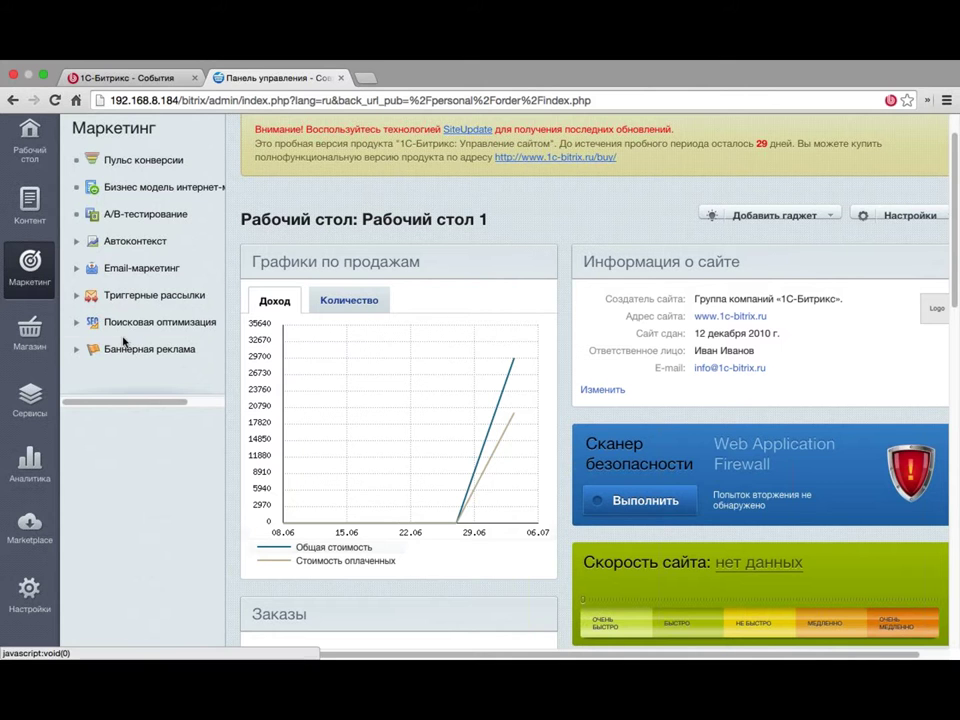
pyautogui.scroll(1, 123, 345)
pyautogui.scroll(1, 123, 343)
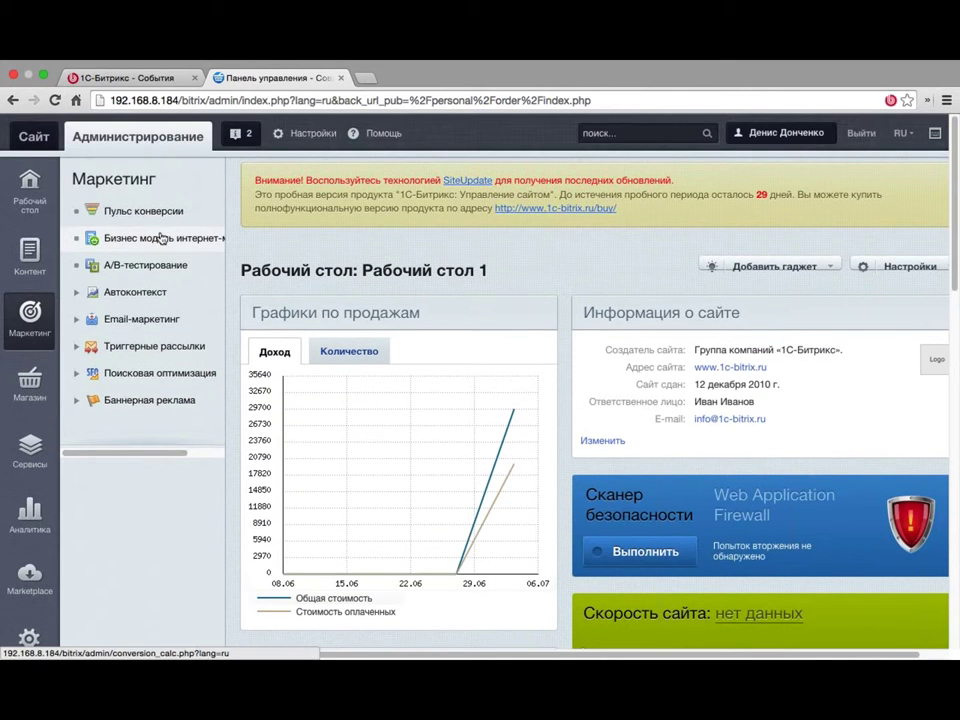
pyautogui.click(77, 320)
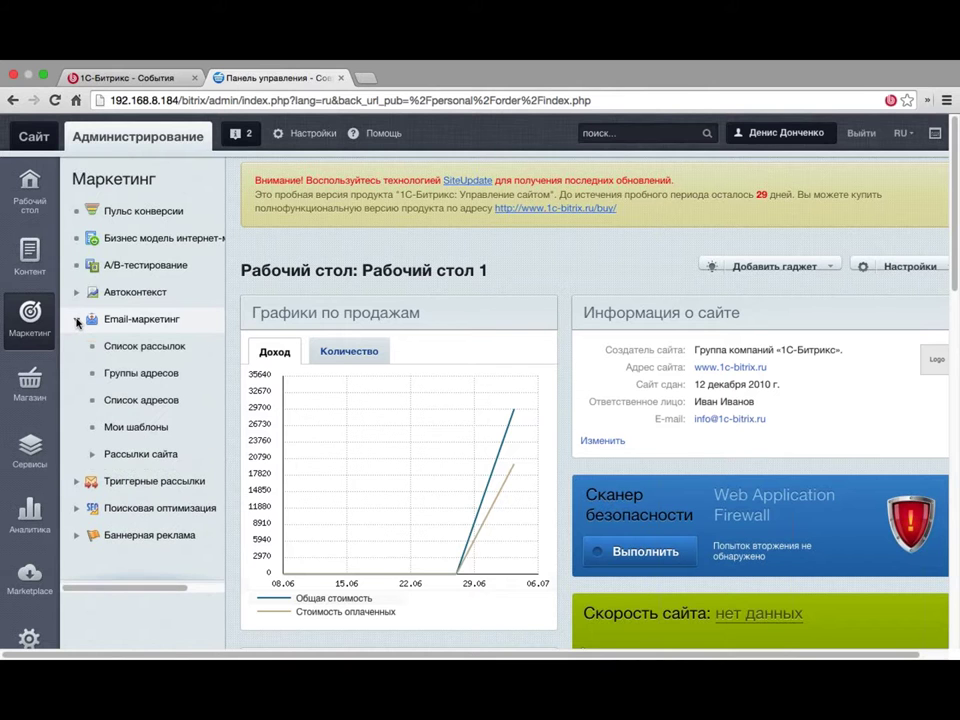
# Step: Start the mailing creation wizard from Список рассылок in Email-маркетинг and examine its stages and the basic parameters of a new mailing
pyautogui.click(117, 347)
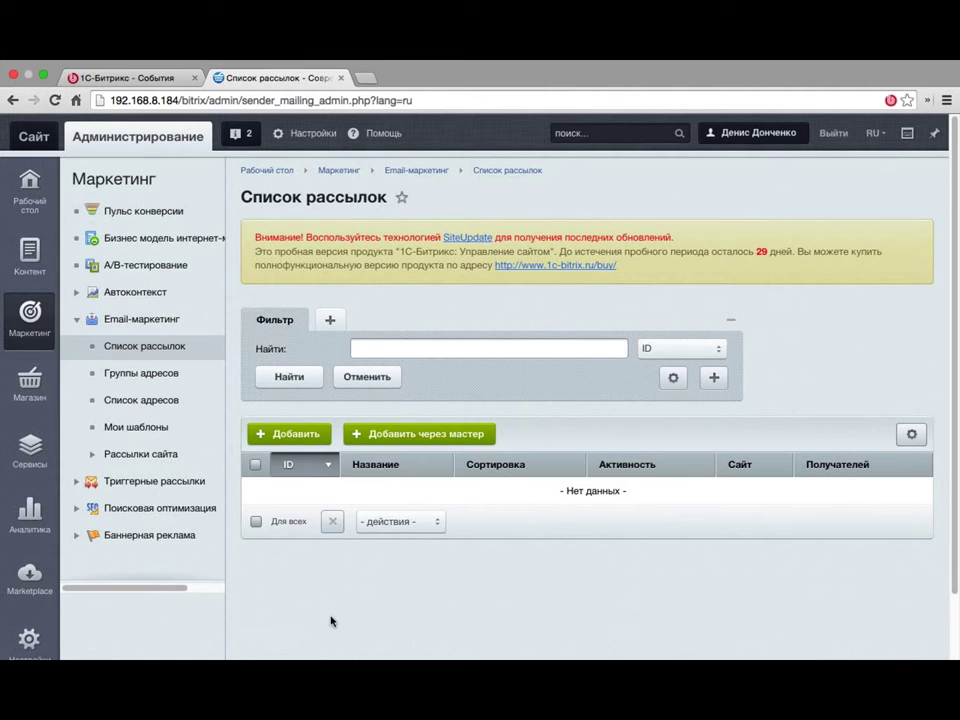
pyautogui.click(418, 434)
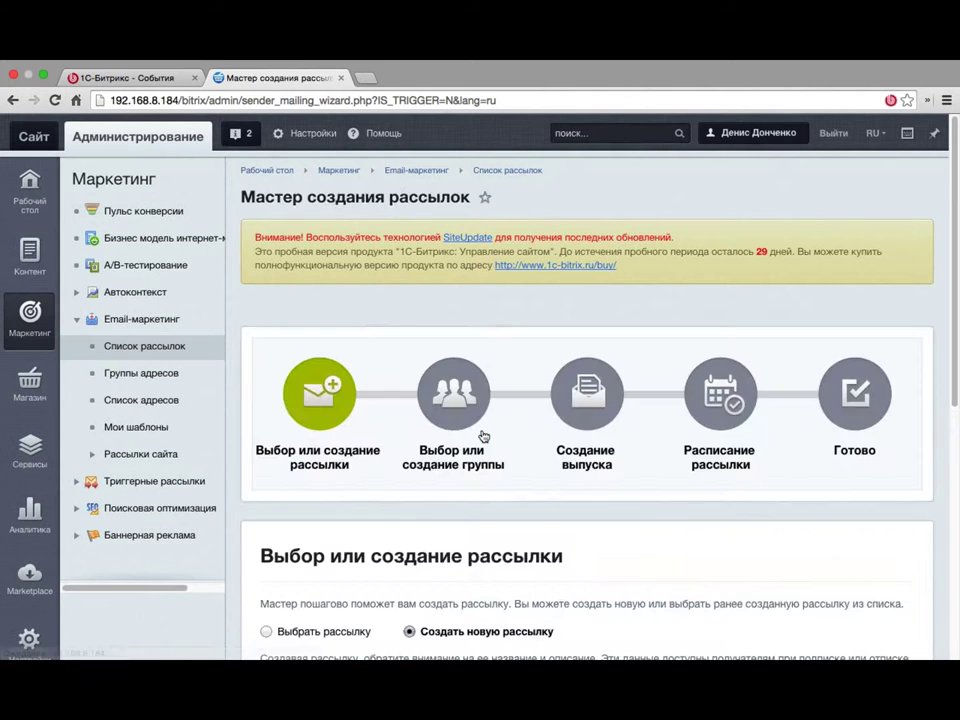
pyautogui.scroll(-3, 483, 436)
pyautogui.scroll(-5, 482, 431)
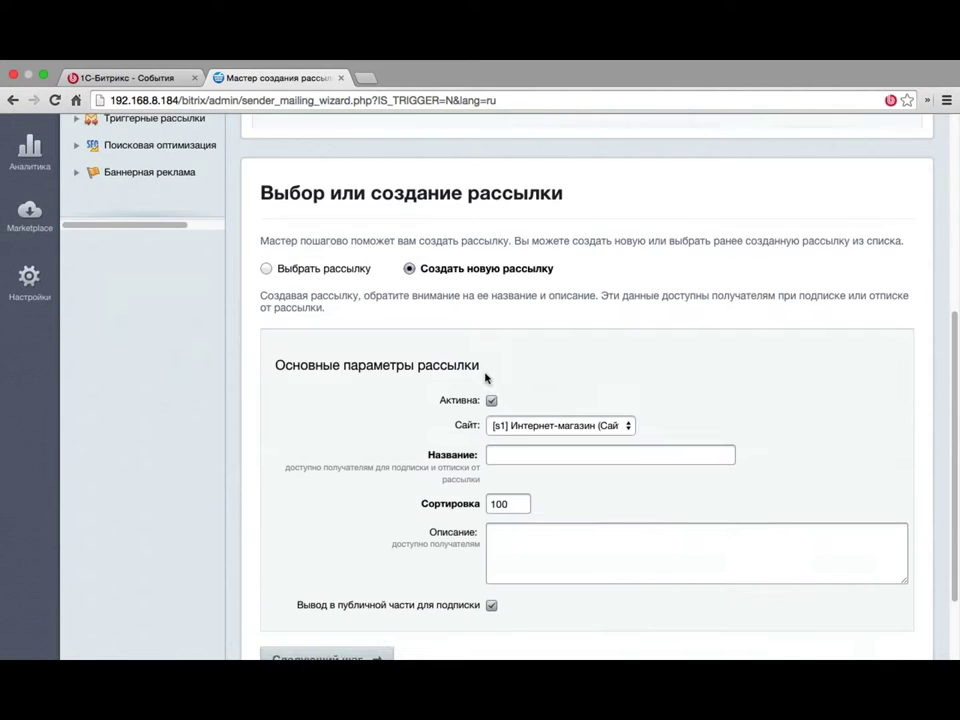
pyautogui.scroll(4, 514, 317)
pyautogui.scroll(1, 524, 345)
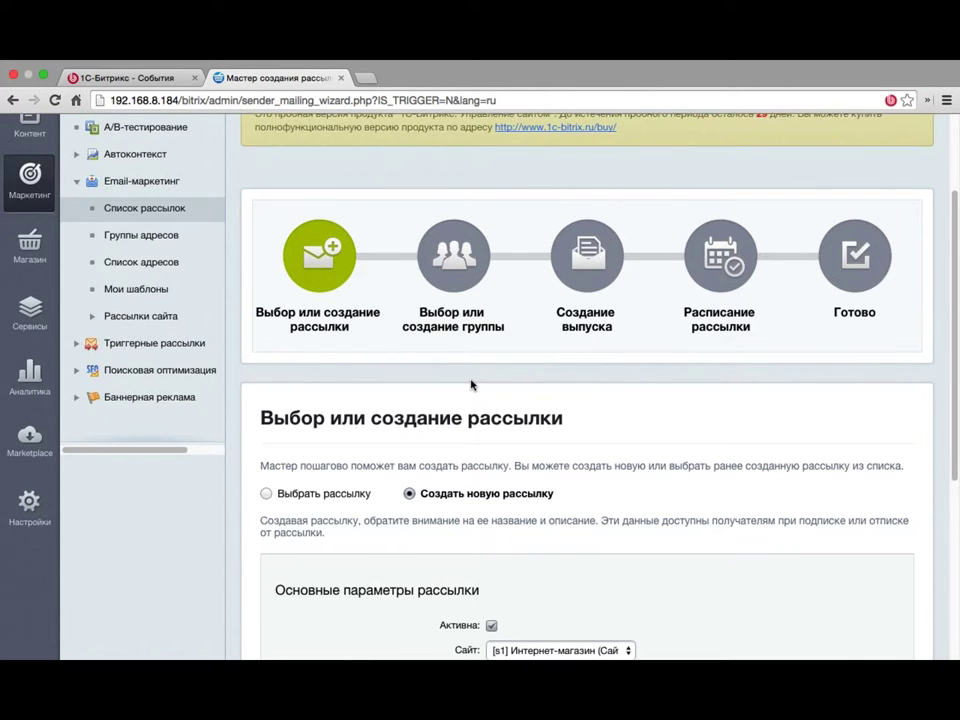
pyautogui.scroll(3, 471, 385)
pyautogui.scroll(-3, 471, 385)
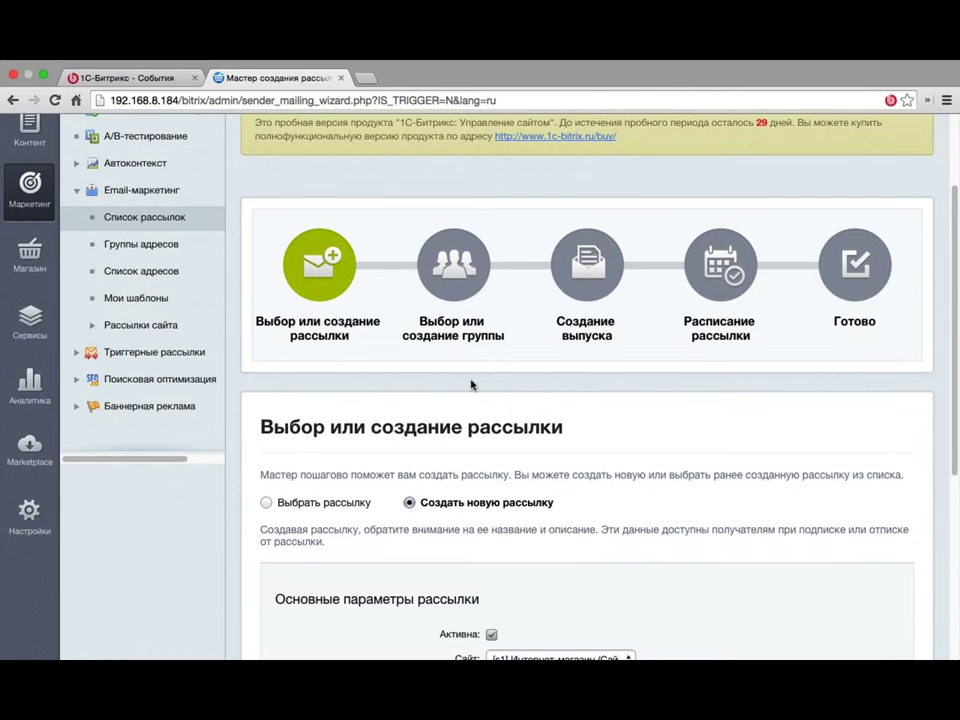
pyautogui.scroll(-1, 471, 385)
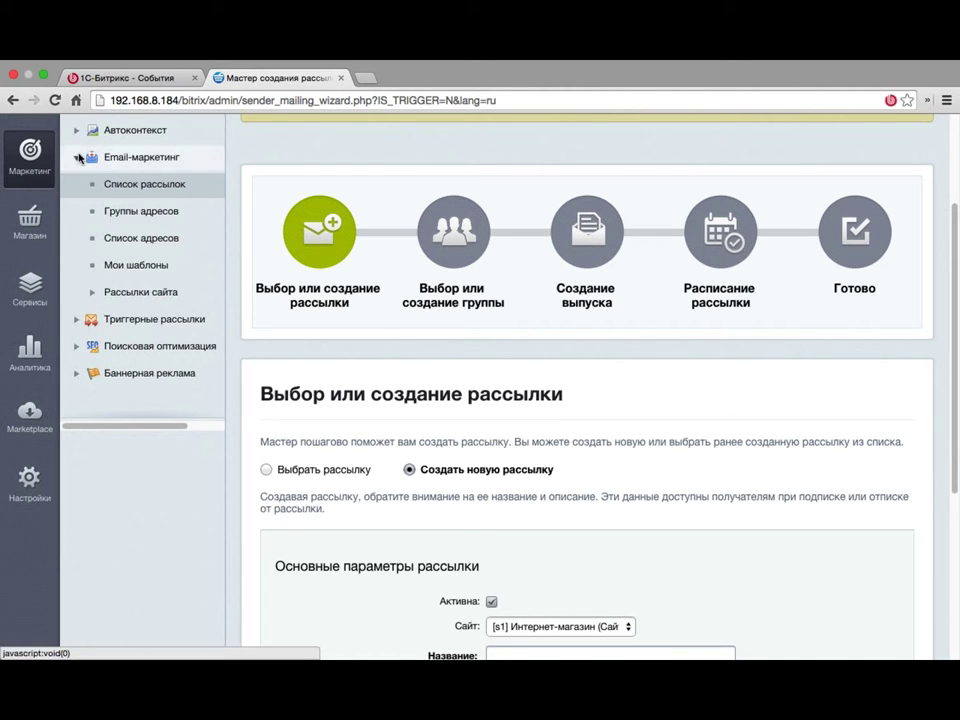
# Step: Expand the Триггерные рассылки group and show the import of addresses from sources such as users and web forms in Список адресов
pyautogui.click(80, 321)
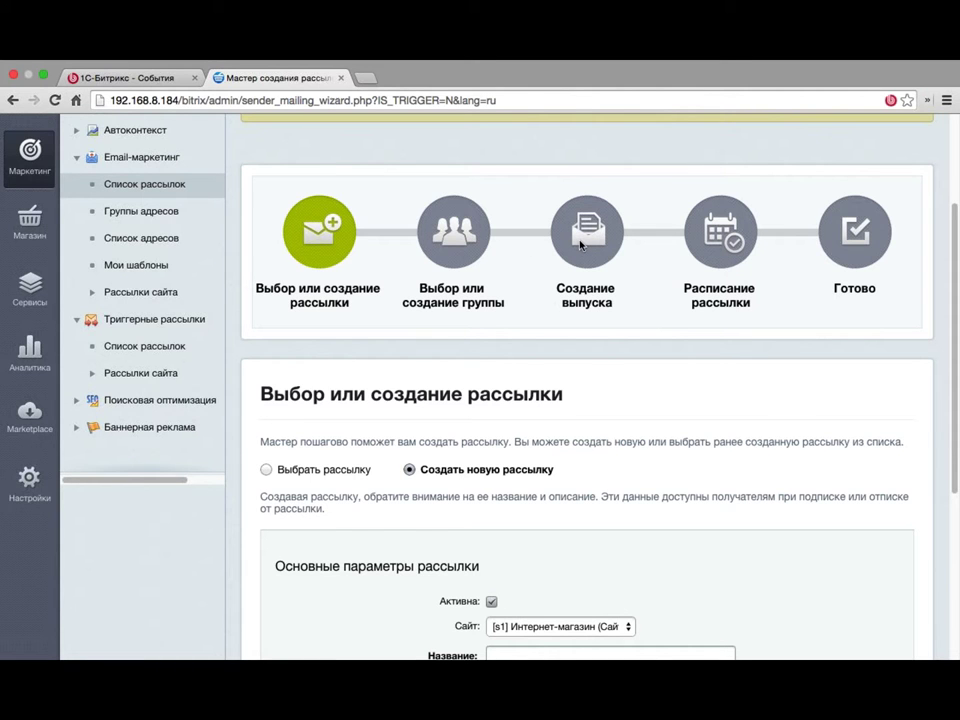
pyautogui.scroll(2, 601, 238)
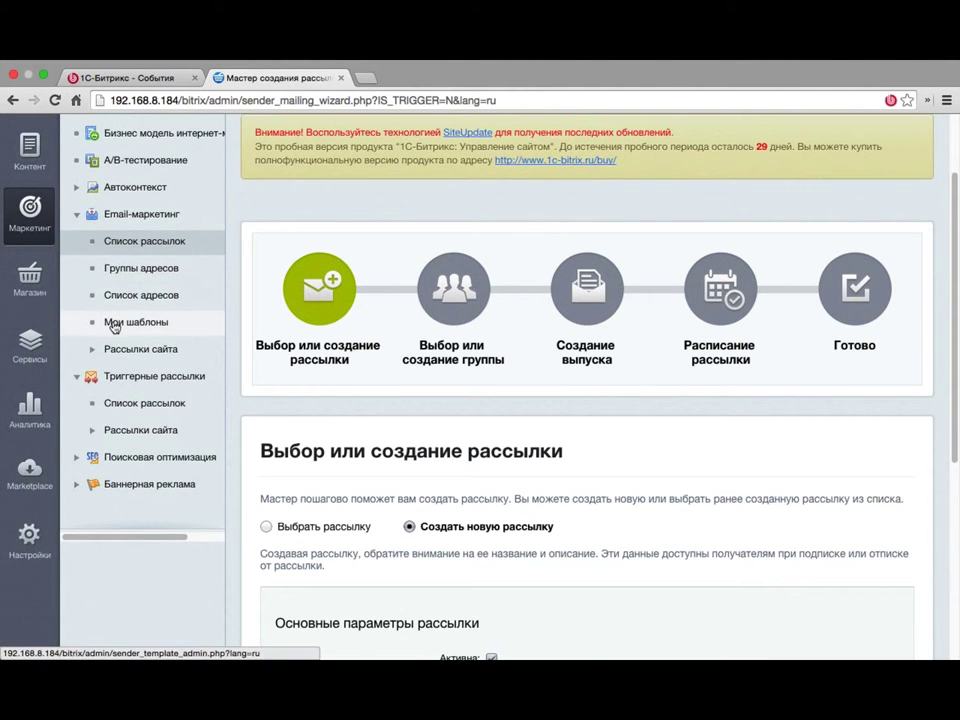
pyautogui.click(139, 298)
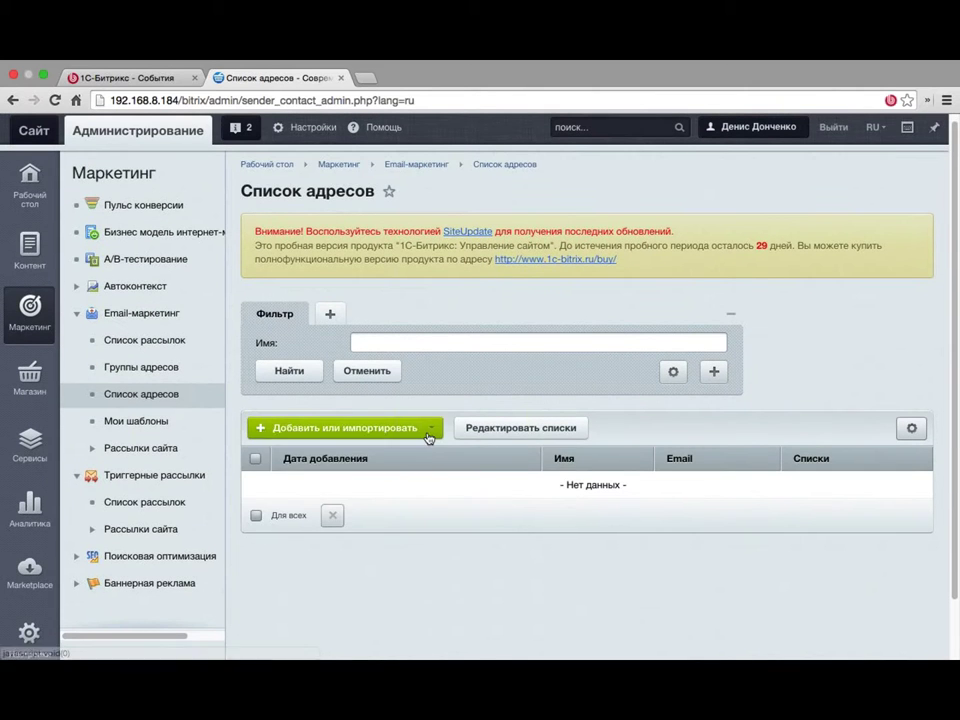
pyautogui.click(427, 433)
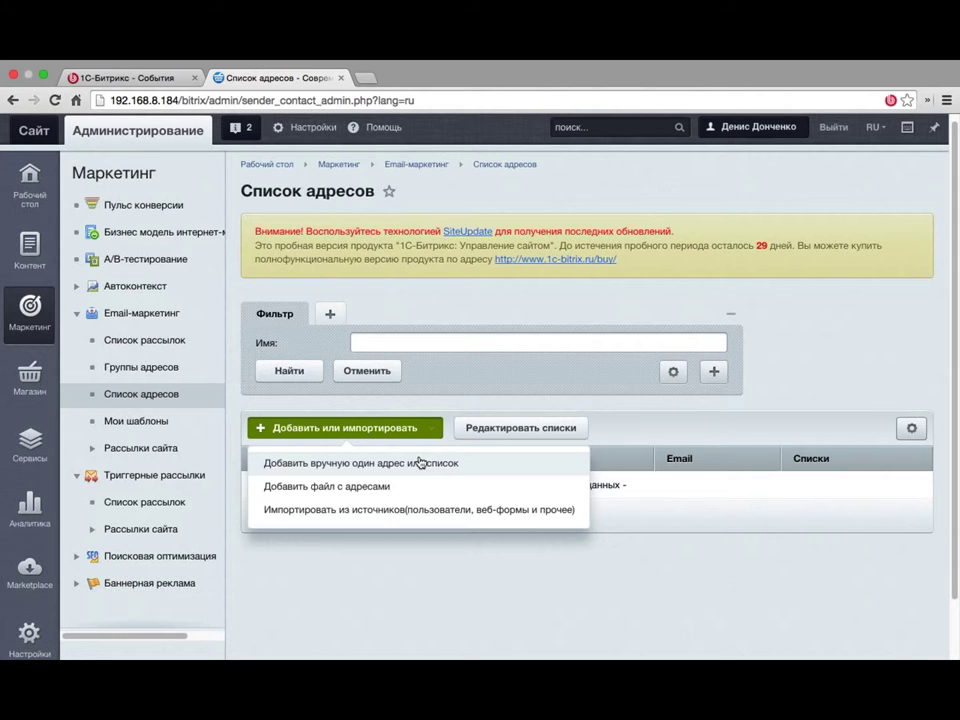
pyautogui.click(420, 462)
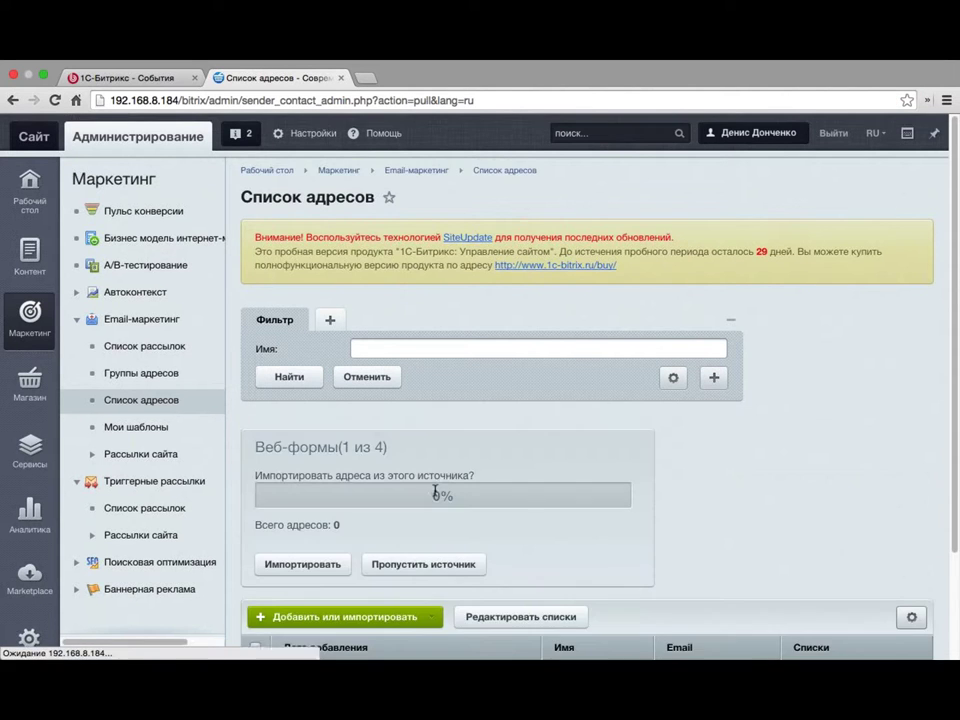
pyautogui.scroll(-1, 458, 470)
pyautogui.scroll(-2, 463, 453)
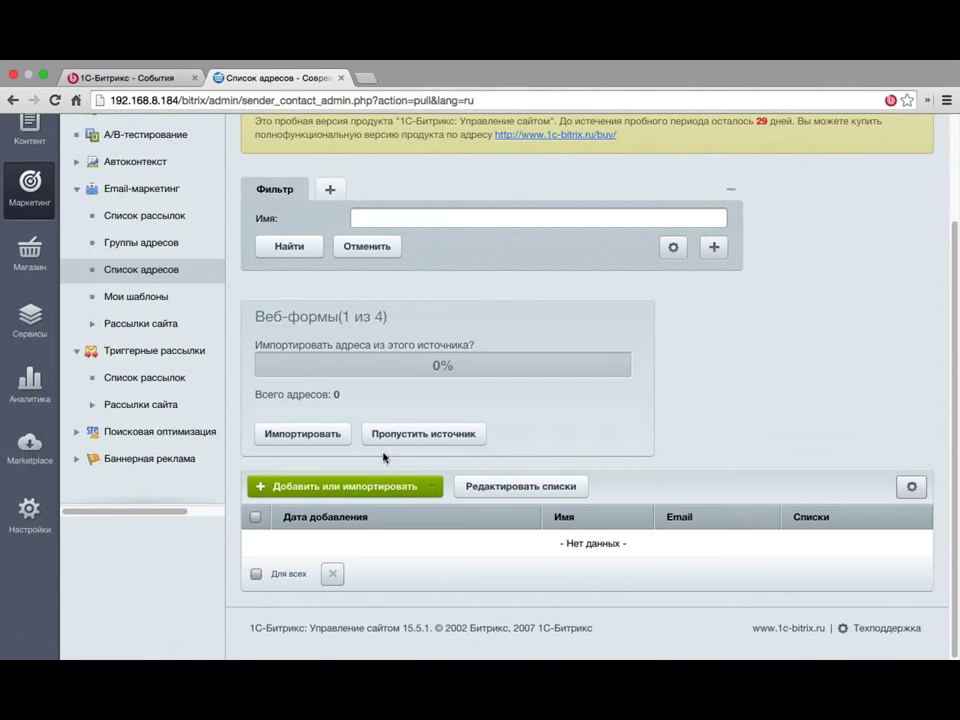
pyautogui.scroll(1, 340, 440)
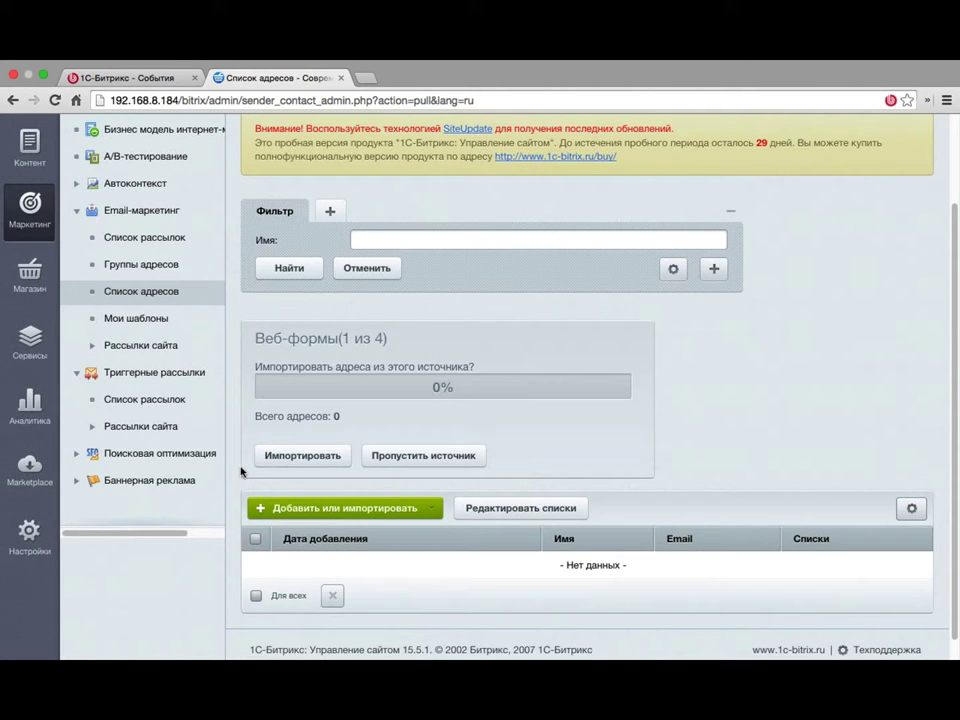
# Step: Start the trigger mailing wizard from the Триггерные рассылки mailing list and examine its ready-made templates for baskets and orders
pyautogui.click(180, 378)
pyautogui.click(176, 388)
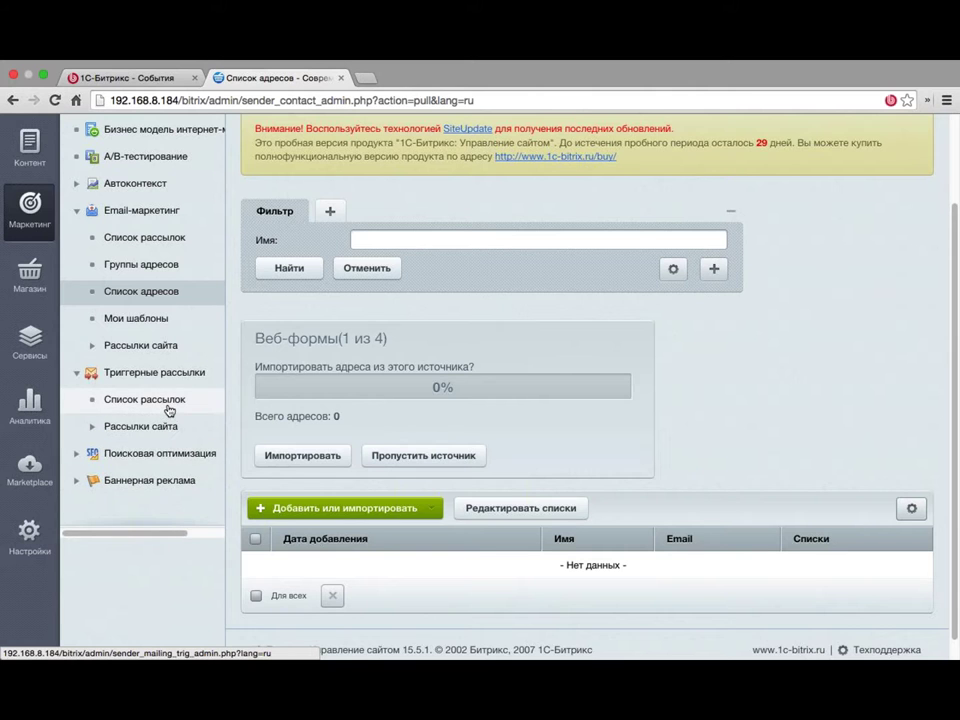
pyautogui.click(170, 405)
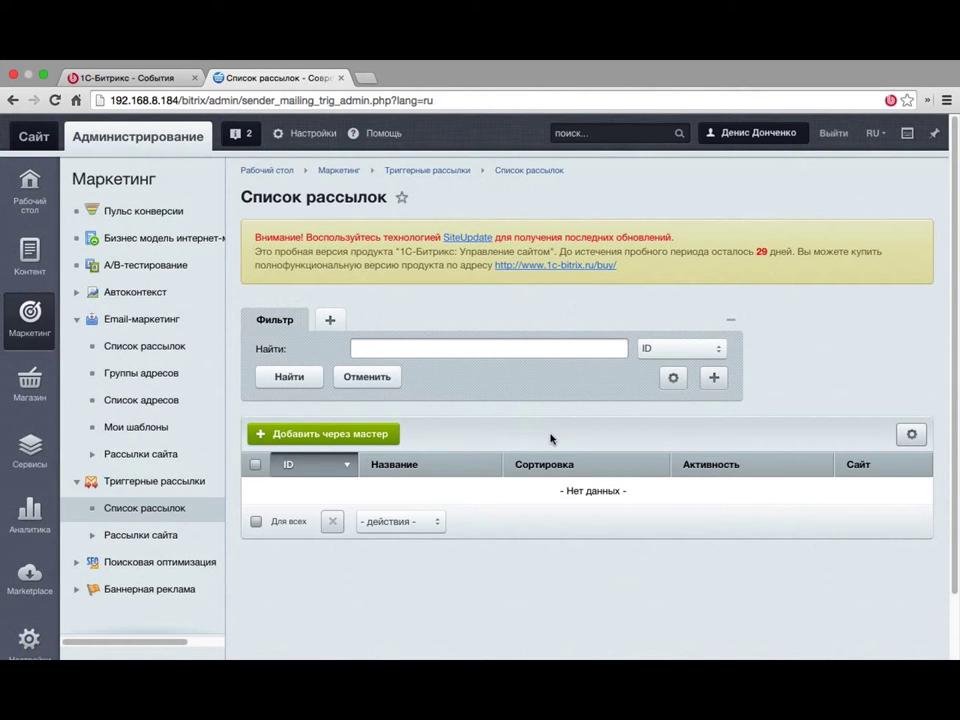
pyautogui.click(390, 434)
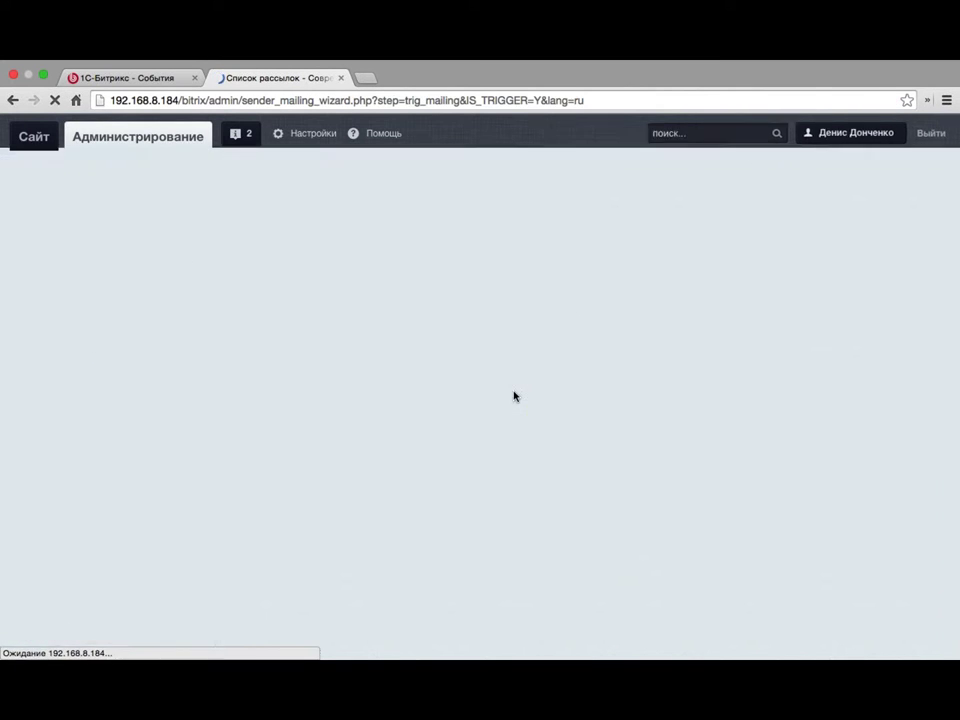
pyautogui.scroll(-5, 514, 397)
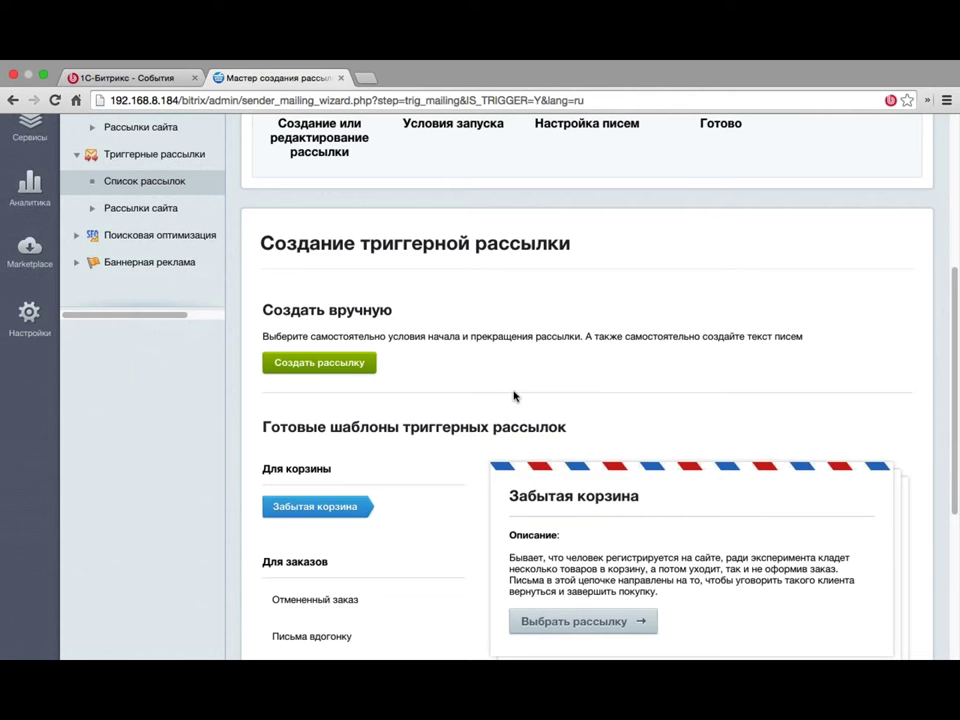
pyautogui.scroll(-5, 514, 396)
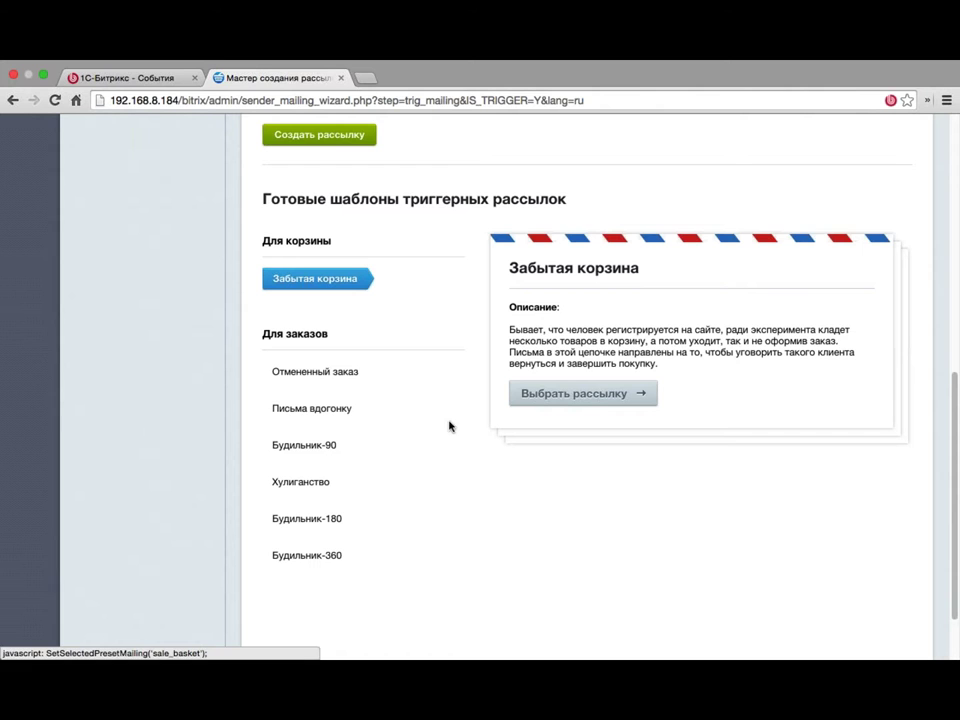
pyautogui.scroll(2, 493, 390)
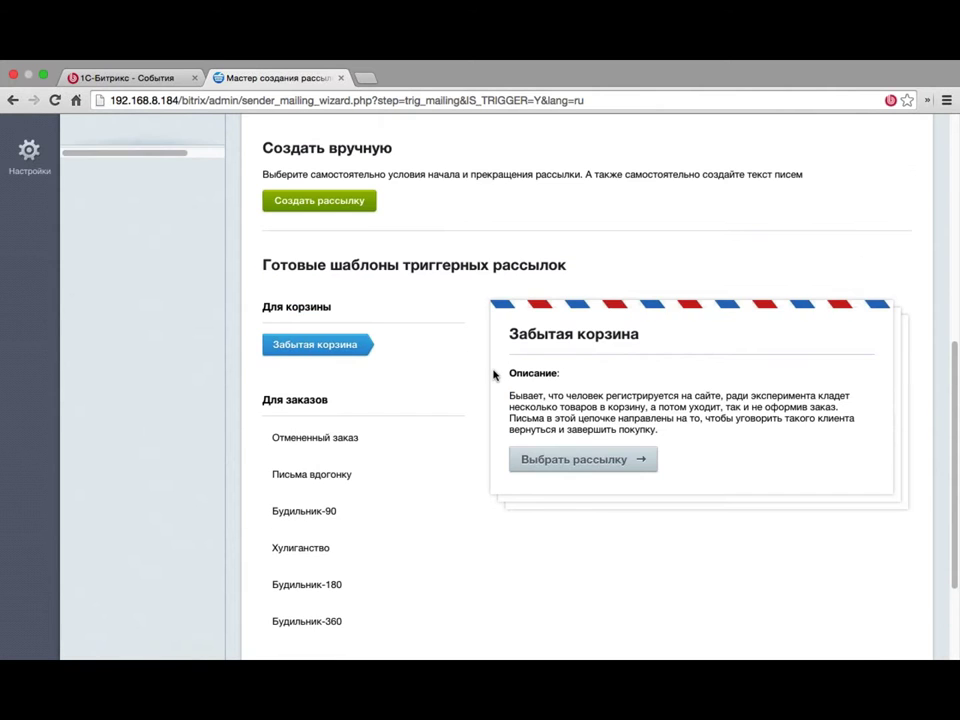
pyautogui.scroll(5, 493, 375)
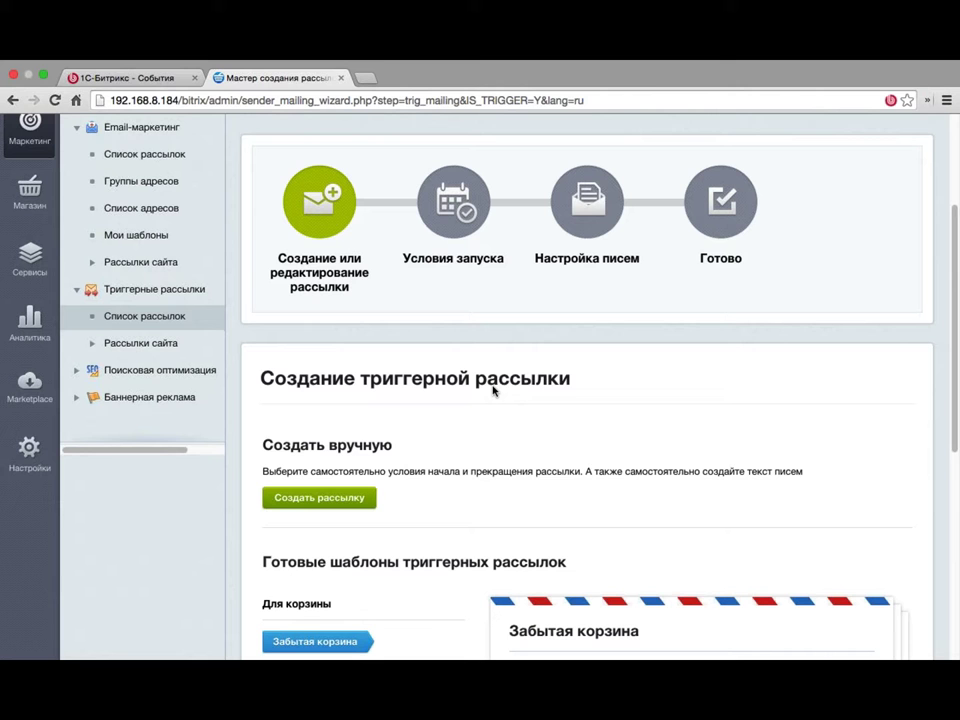
# Step: Choose to create the trigger mailing manually and examine the form with its main parameters and the wizard's stages
pyautogui.click(368, 497)
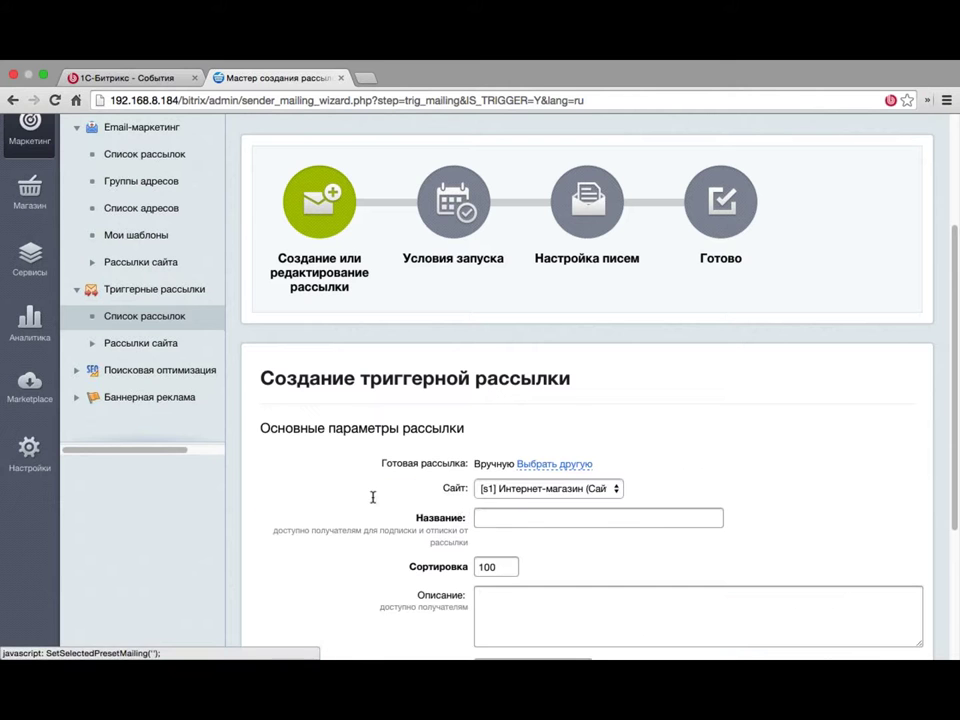
pyautogui.scroll(-3, 428, 472)
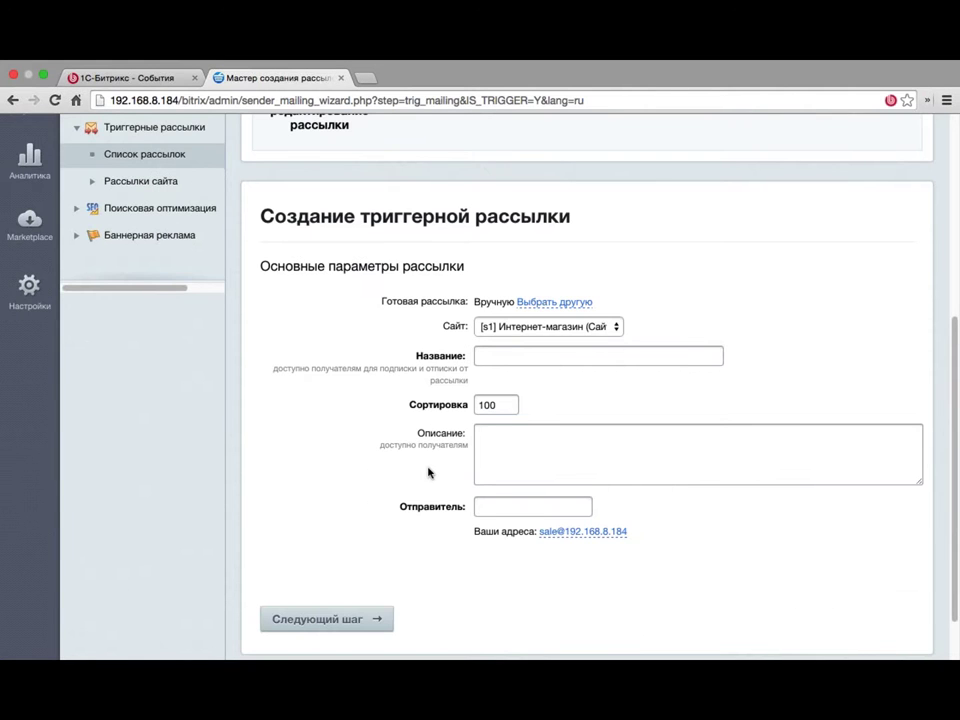
pyautogui.scroll(2, 555, 491)
pyautogui.scroll(-3, 482, 516)
pyautogui.click(489, 335)
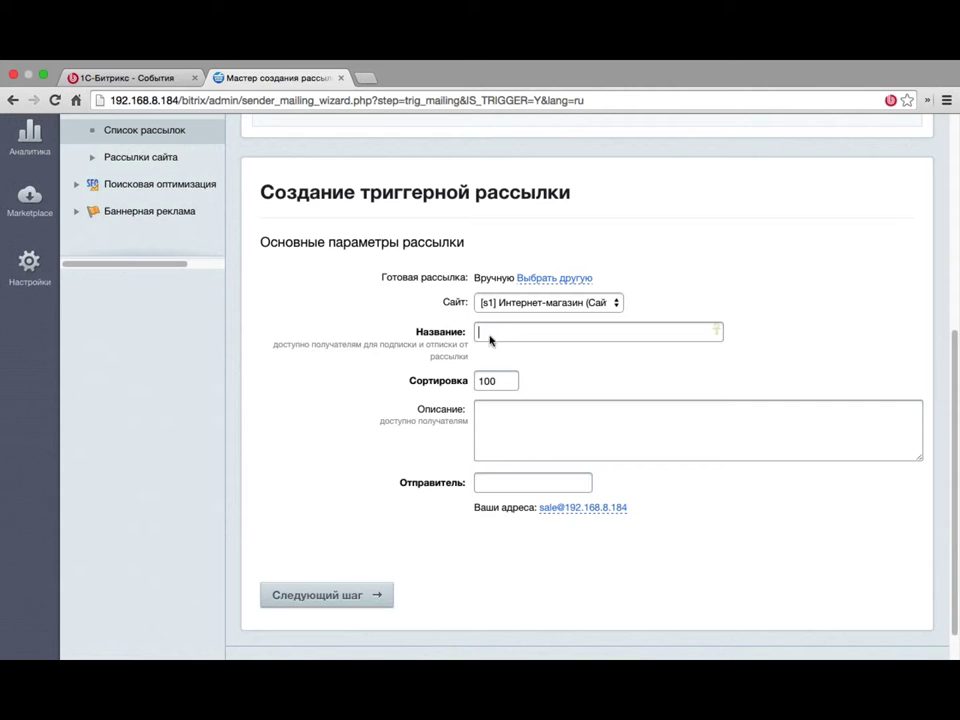
pyautogui.scroll(-1, 347, 437)
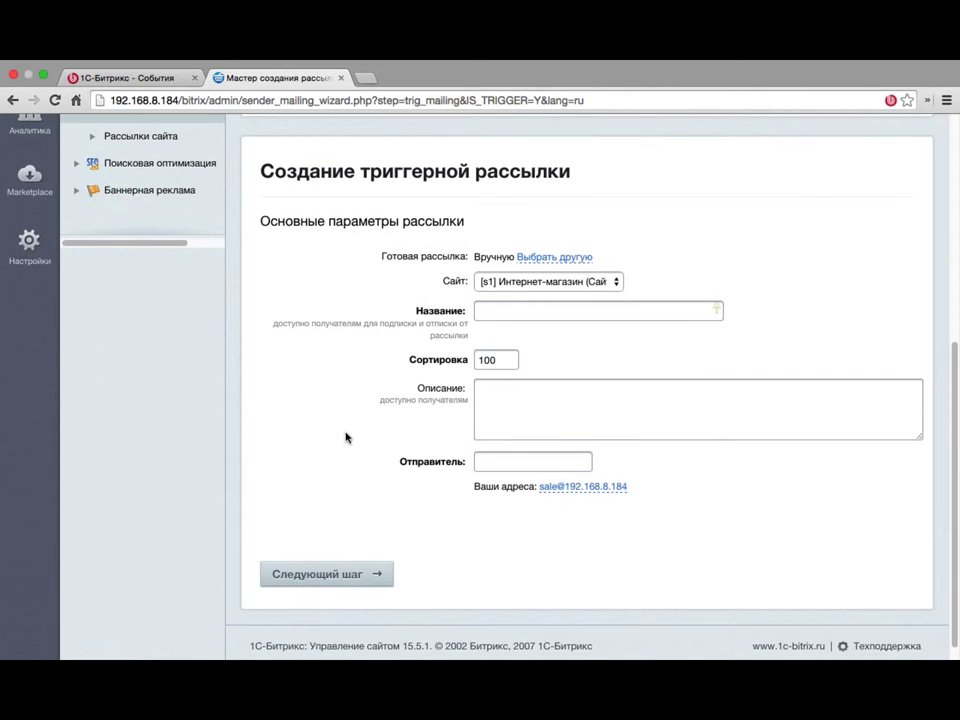
pyautogui.scroll(4, 360, 400)
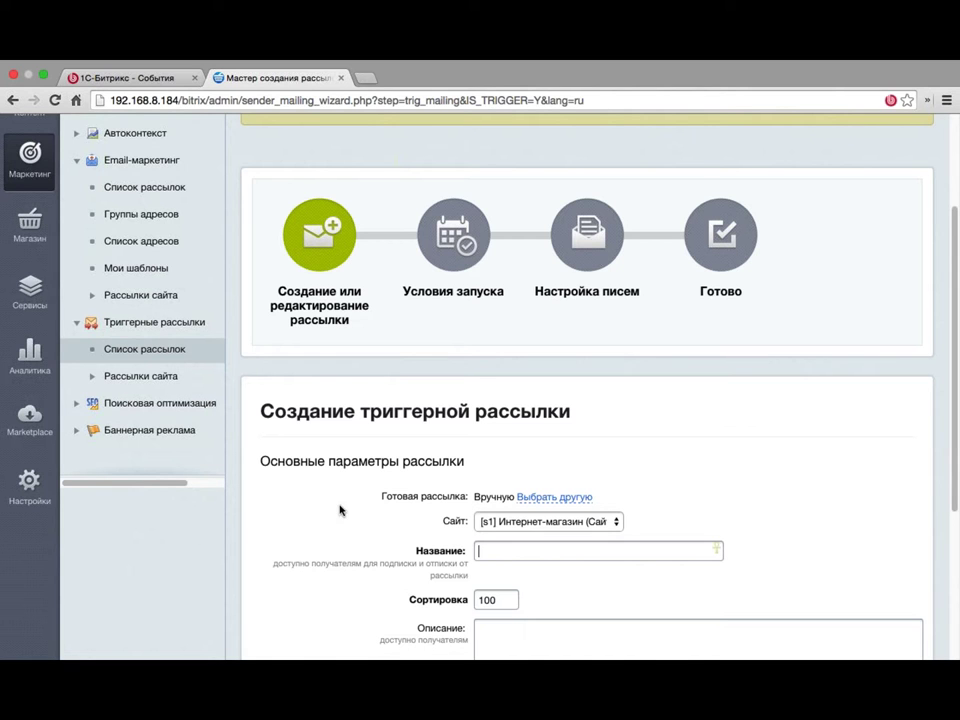
pyautogui.scroll(2, 339, 510)
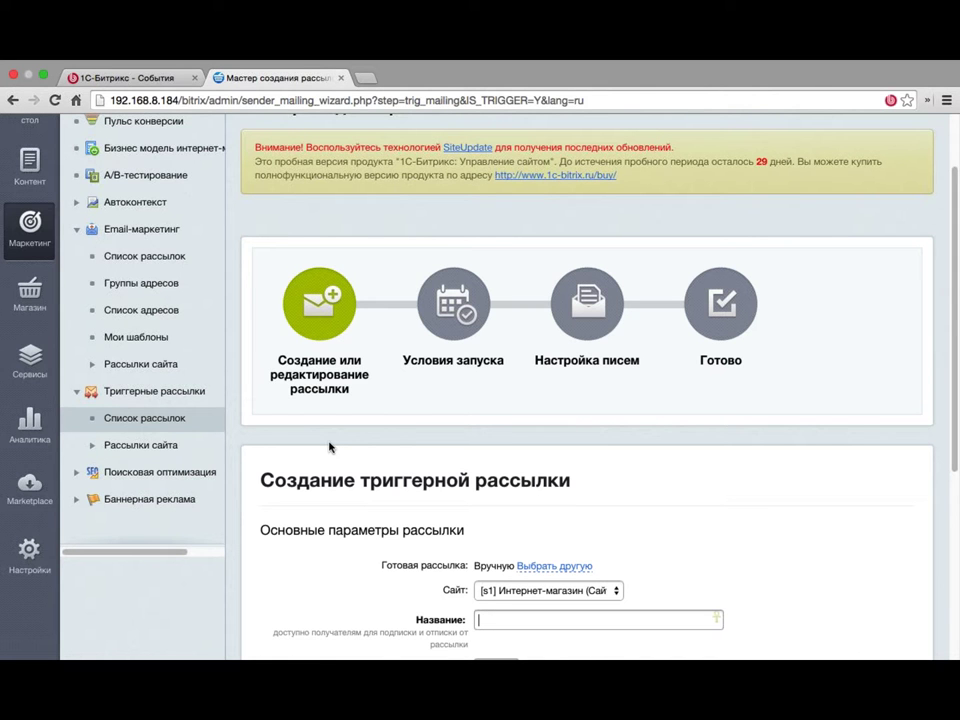
pyautogui.scroll(2, 317, 372)
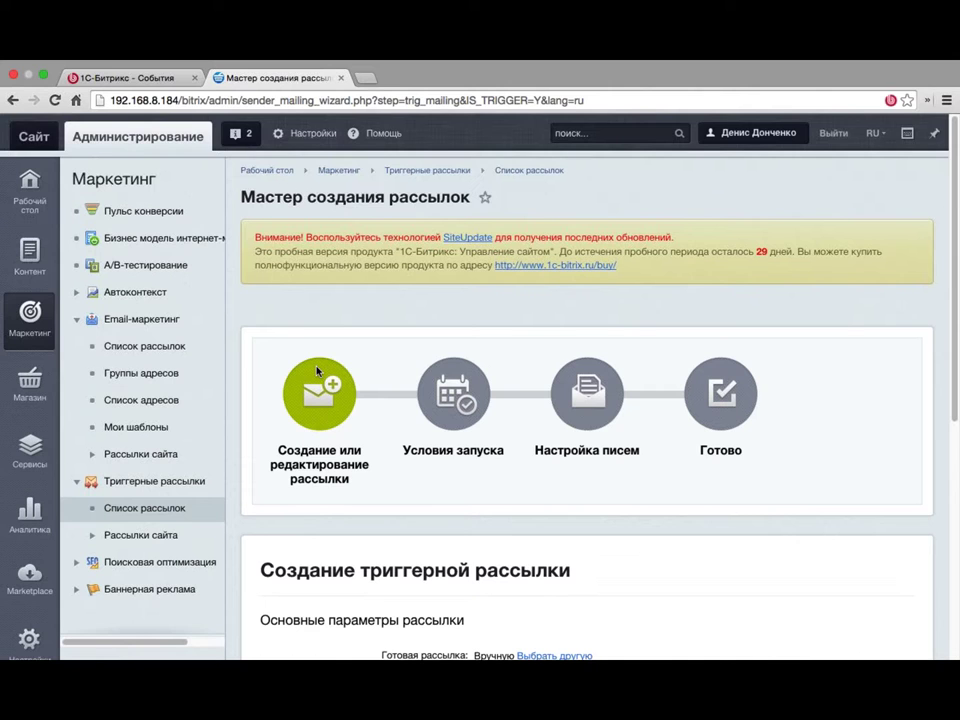
# Step: Collapse the Email-маркетинг and Триггерные рассылки groups and look through the ready-made tests in A/B-тестирование
pyautogui.click(74, 321)
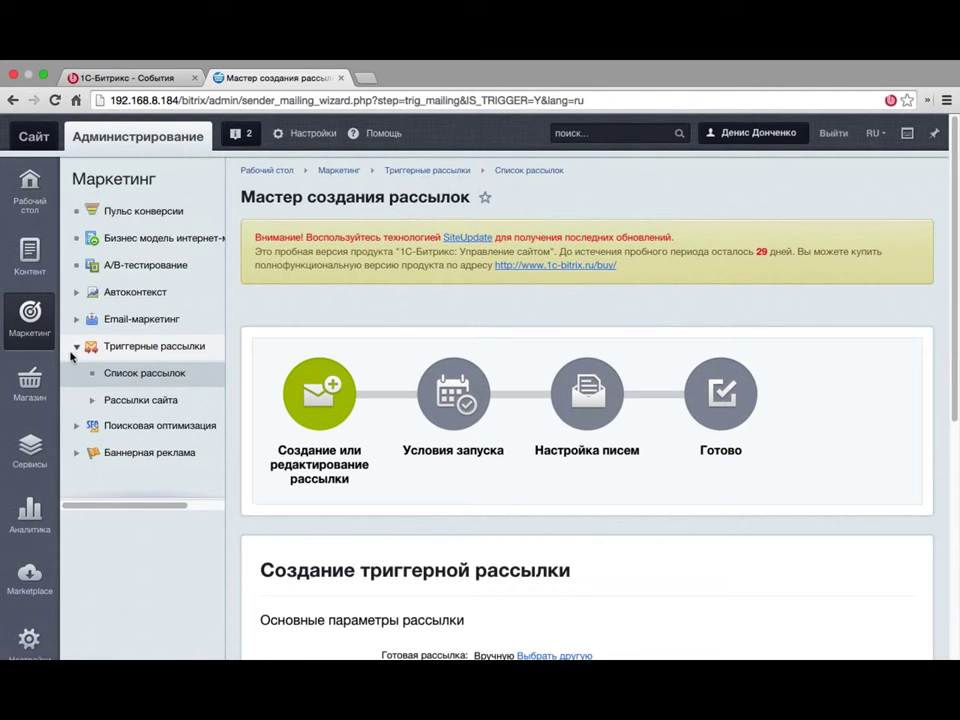
pyautogui.click(76, 345)
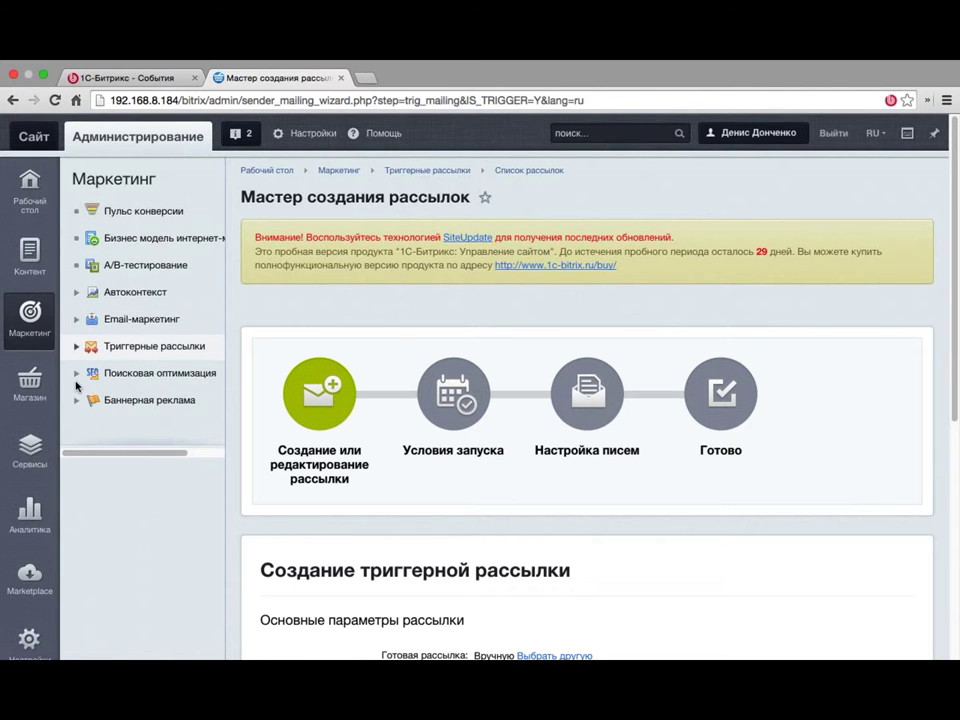
pyautogui.click(162, 268)
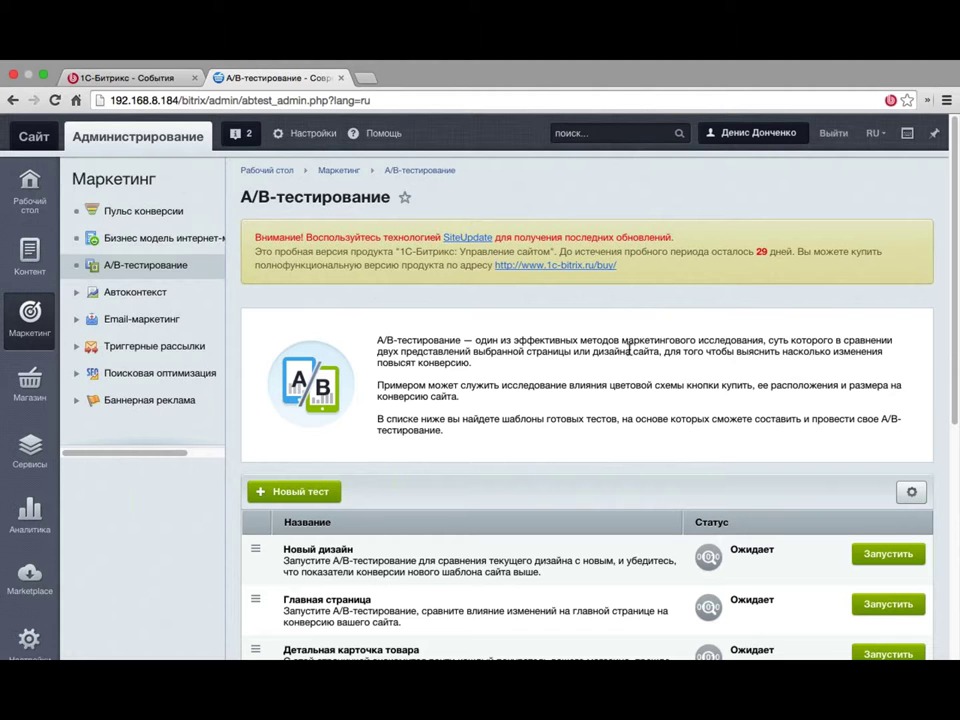
pyautogui.scroll(-1, 635, 347)
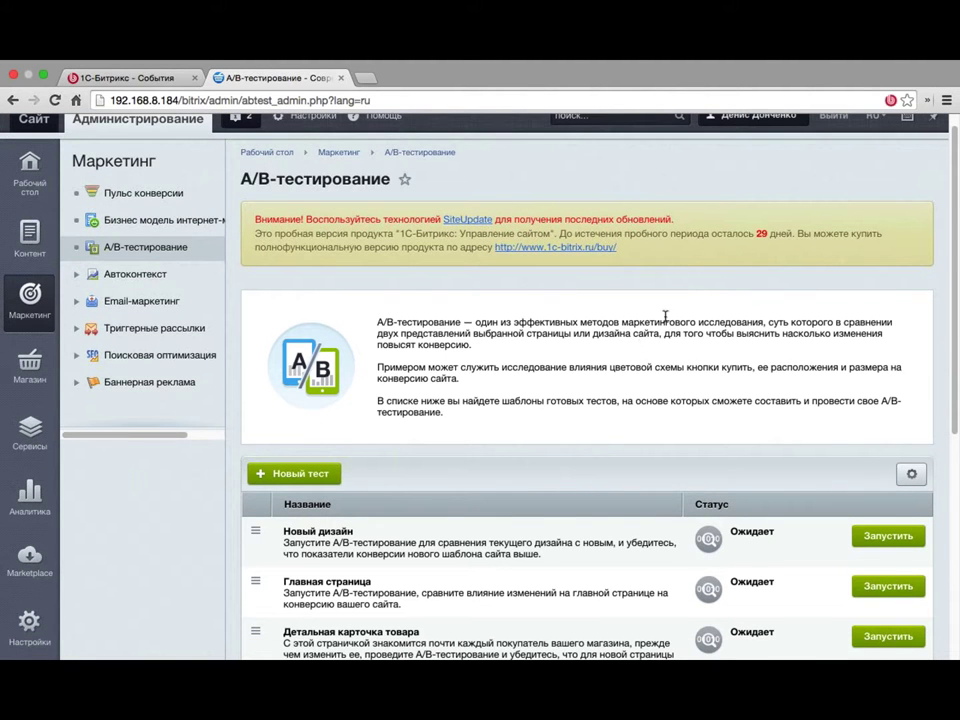
pyautogui.scroll(-5, 655, 320)
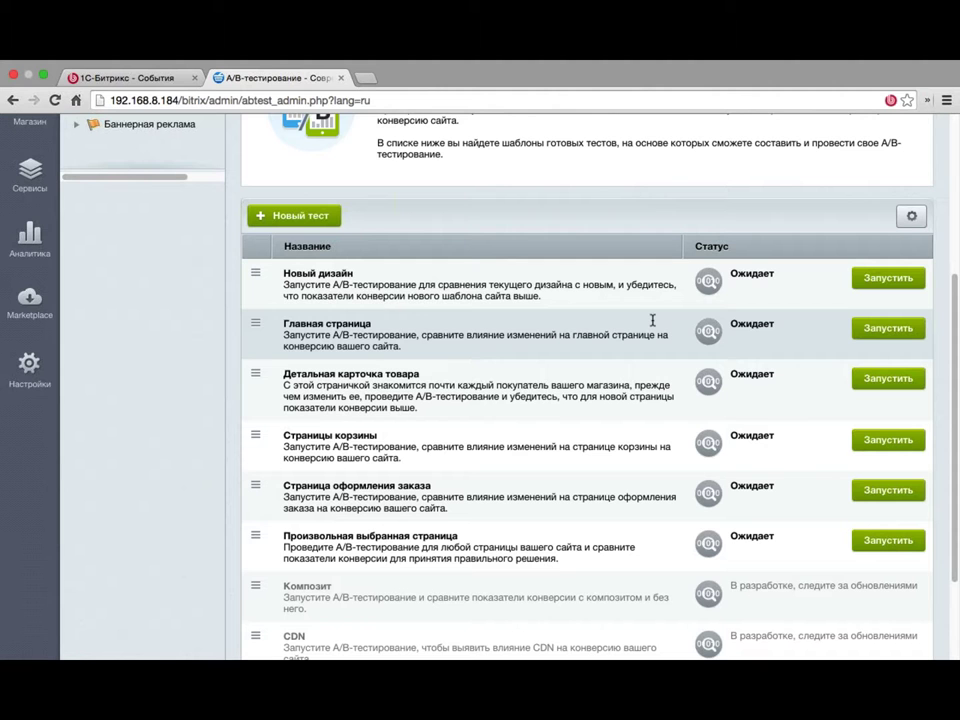
# Step: Open the Новый дизайн A/B test for editing and view the options for Длительность теста
pyautogui.click(255, 273)
pyautogui.click(260, 341)
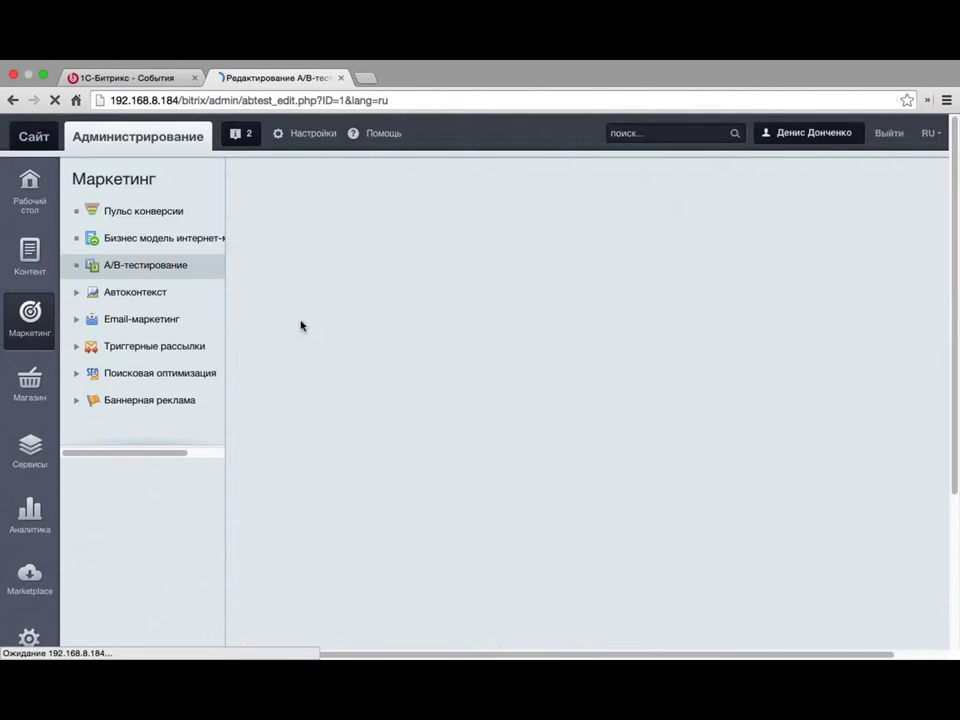
pyautogui.scroll(-5, 366, 301)
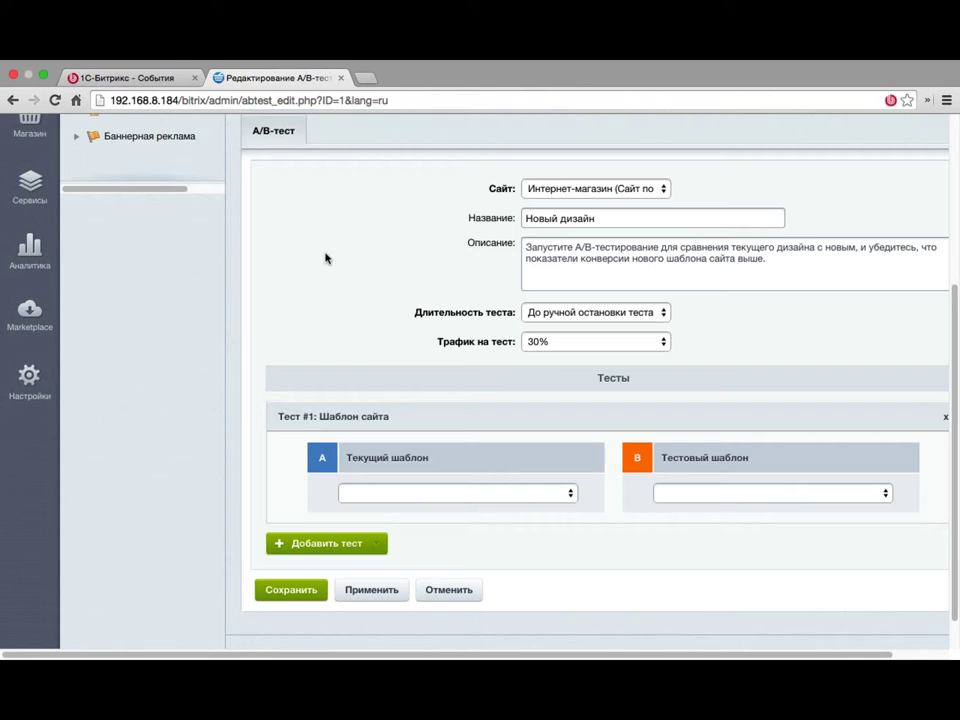
pyautogui.click(593, 314)
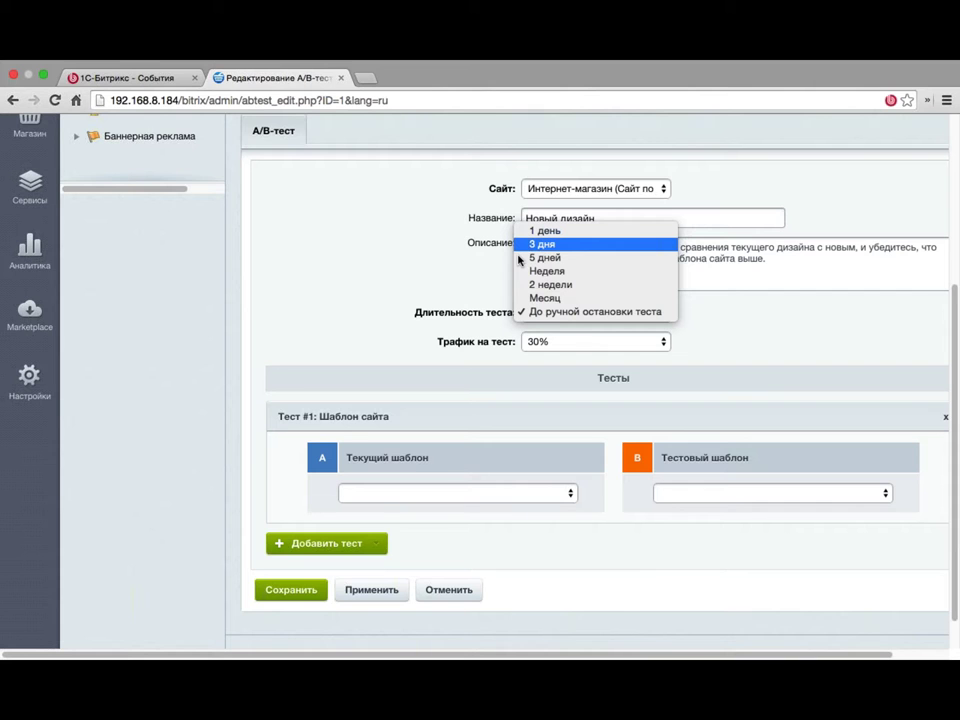
pyautogui.click(411, 321)
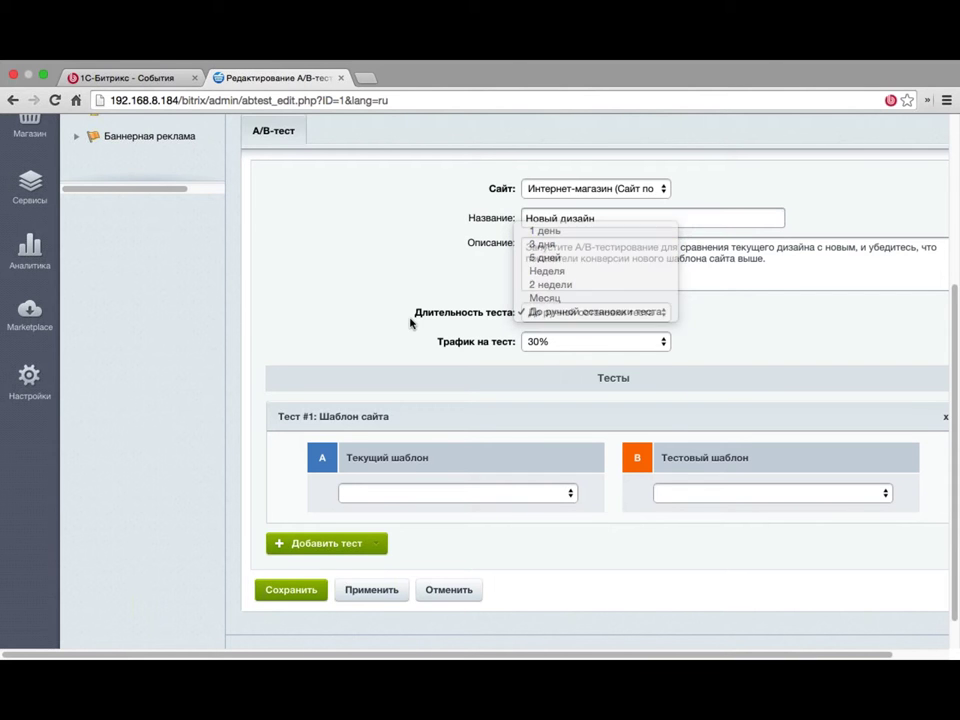
# Step: View the choices for Сайт and the percentage options for Трафик на тест in the Новый дизайн test
pyautogui.click(540, 343)
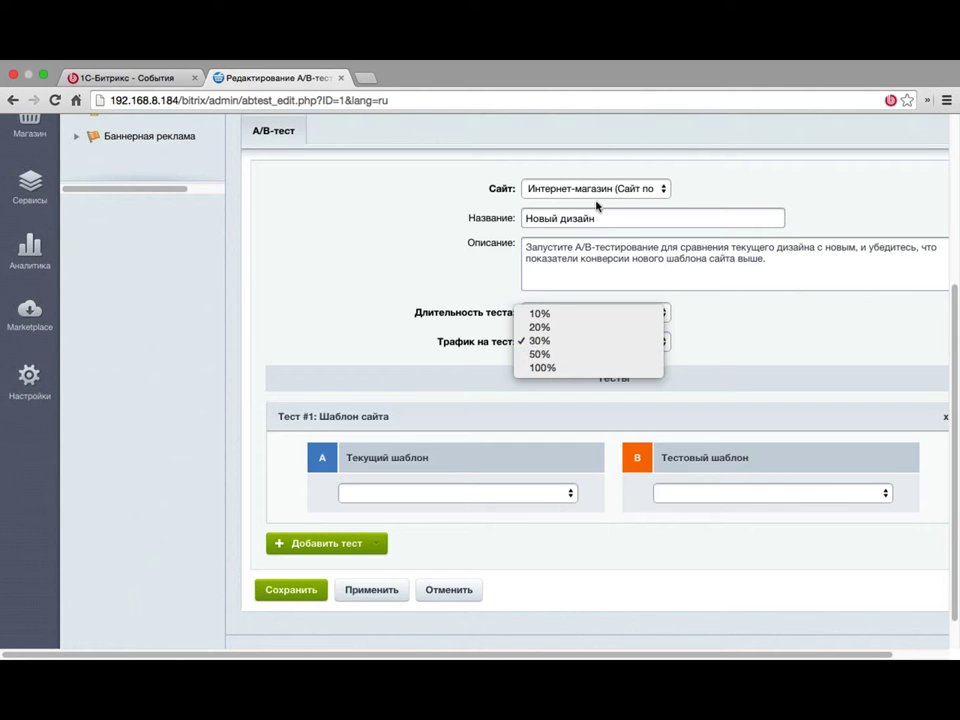
pyautogui.click(632, 190)
pyautogui.click(632, 190)
pyautogui.click(608, 345)
pyautogui.click(608, 345)
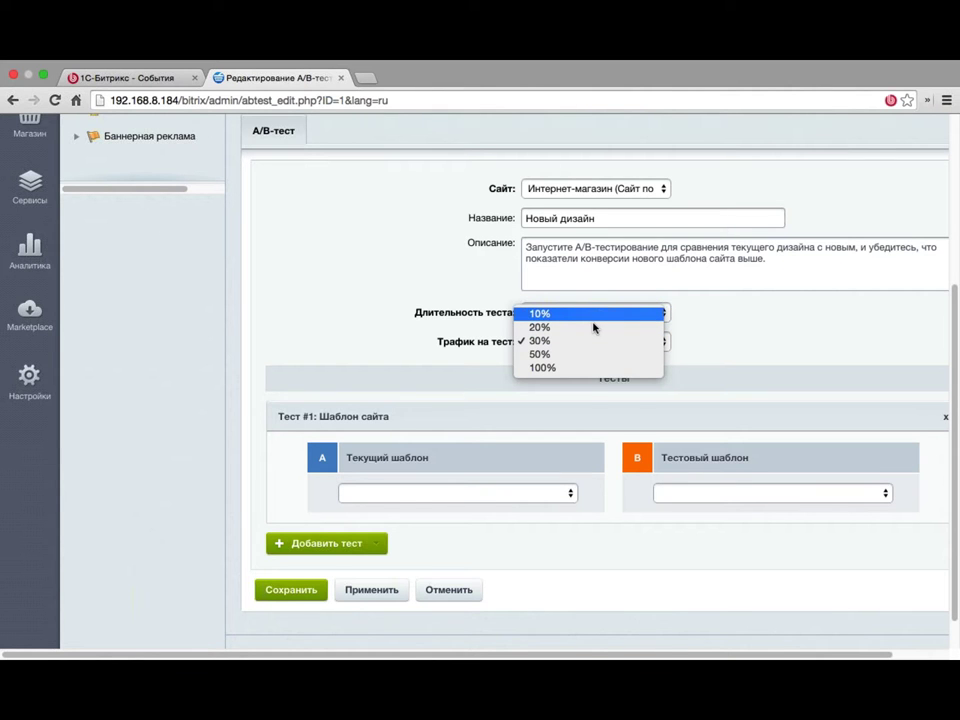
pyautogui.click(446, 315)
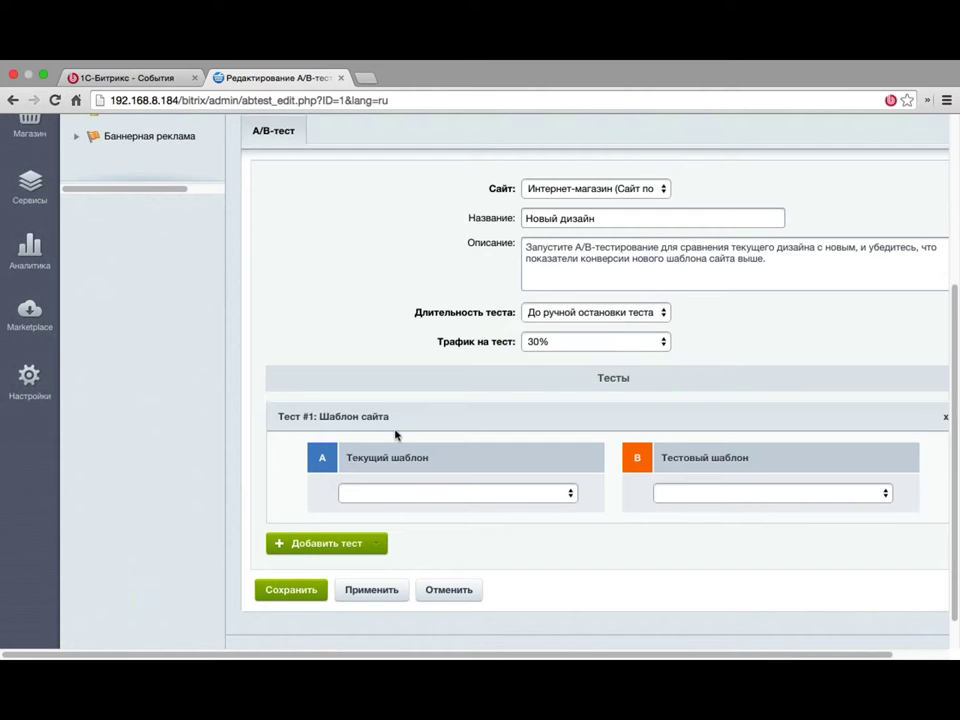
# Step: View the site templates available for variants A and B of Тест #1, and the option to add another test
pyautogui.click(422, 493)
pyautogui.click(814, 495)
pyautogui.click(808, 495)
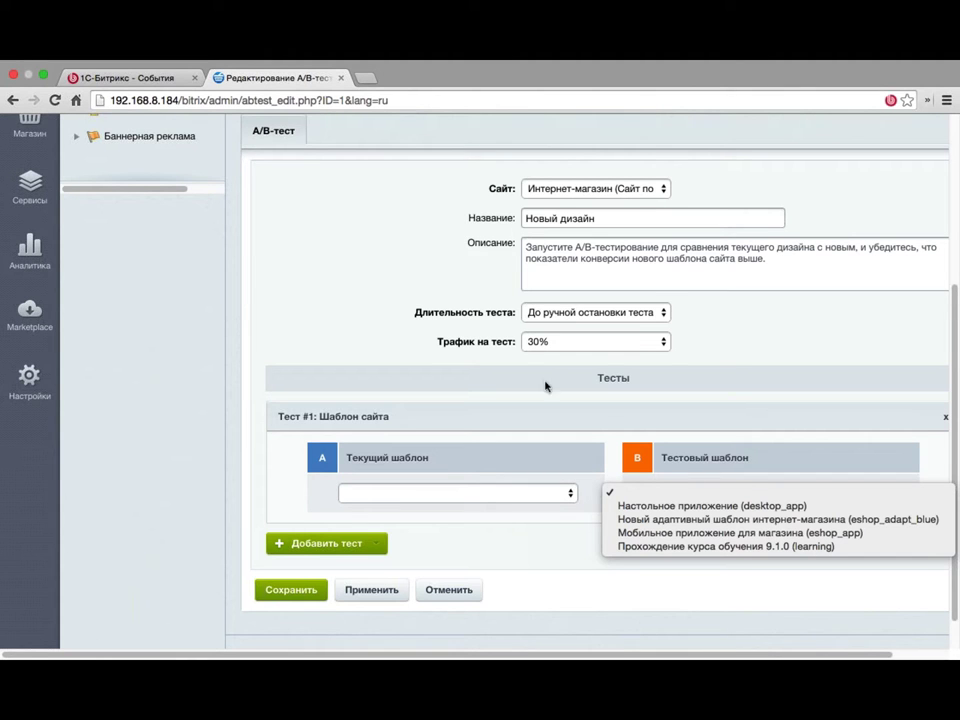
pyautogui.click(388, 371)
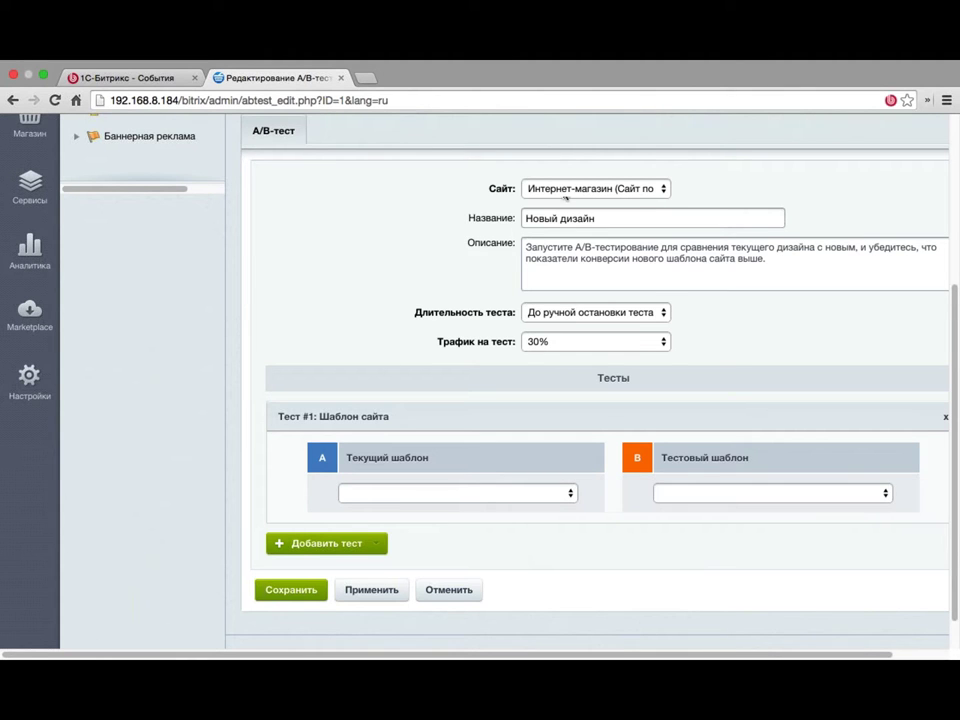
pyautogui.scroll(-1, 356, 388)
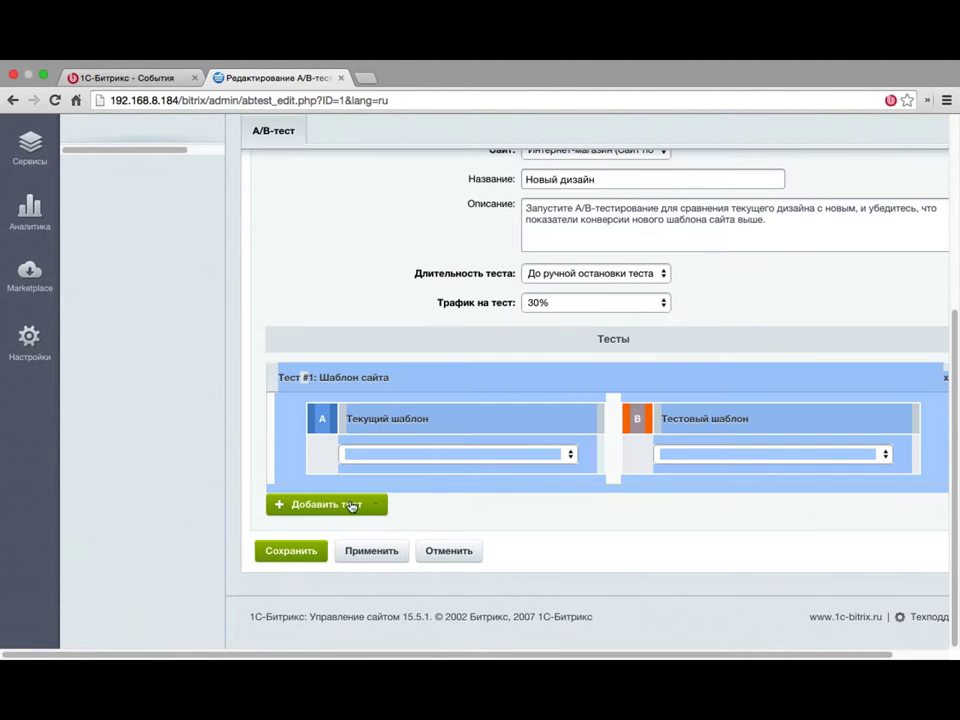
pyautogui.click(350, 506)
pyautogui.scroll(5, 420, 526)
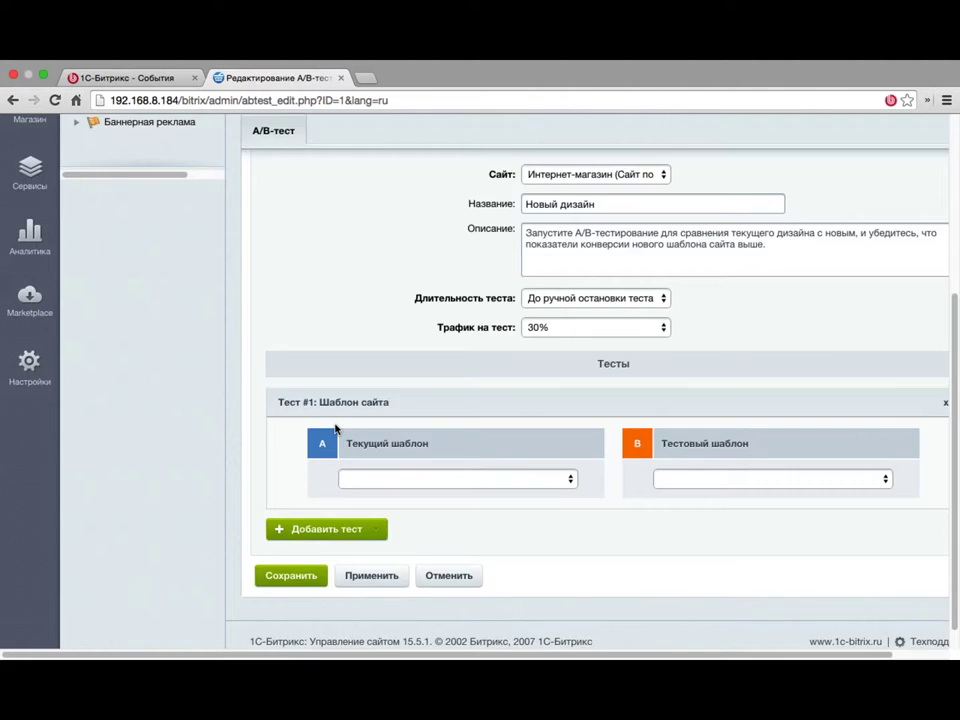
# Step: Return to the A/B-тестирование list and look through all ready-made tests, from Новый дизайн to BigData
pyautogui.click(133, 266)
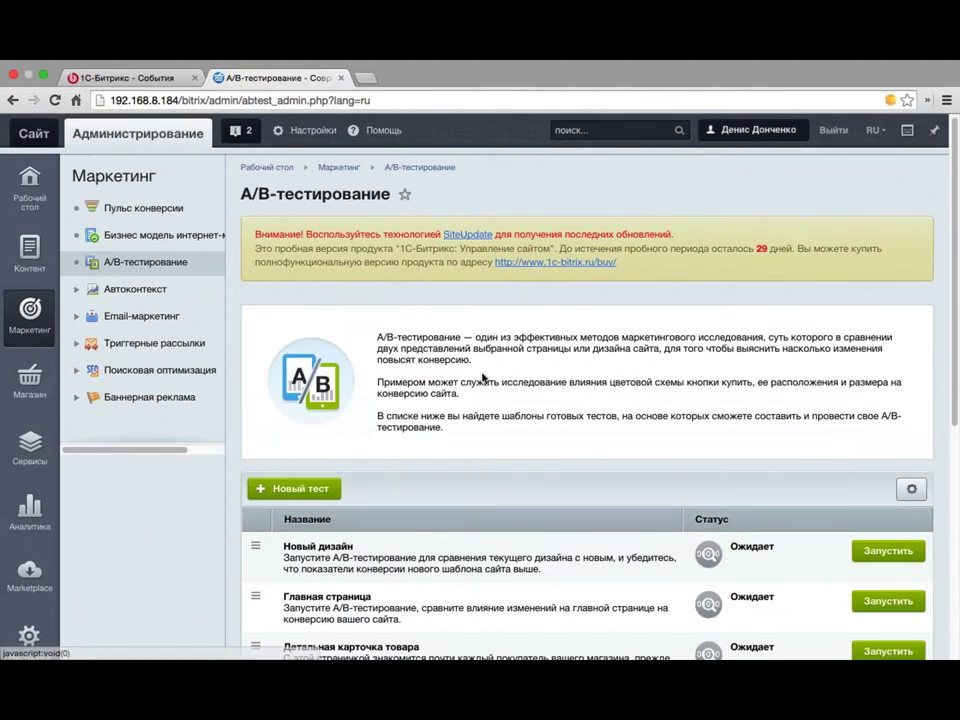
pyautogui.scroll(-3, 482, 378)
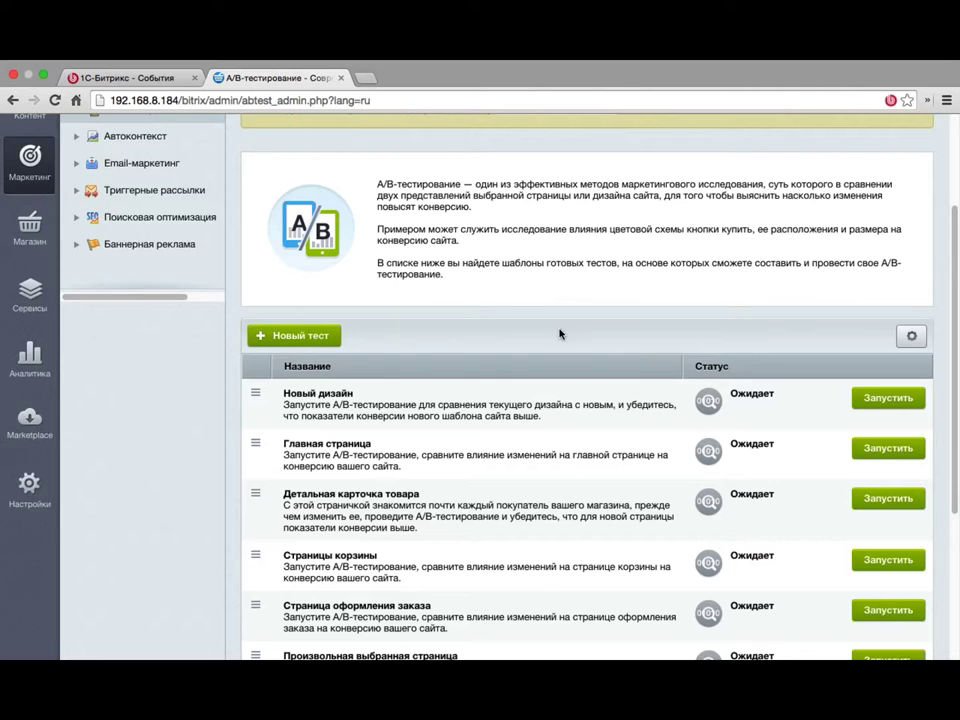
pyautogui.scroll(-3, 554, 356)
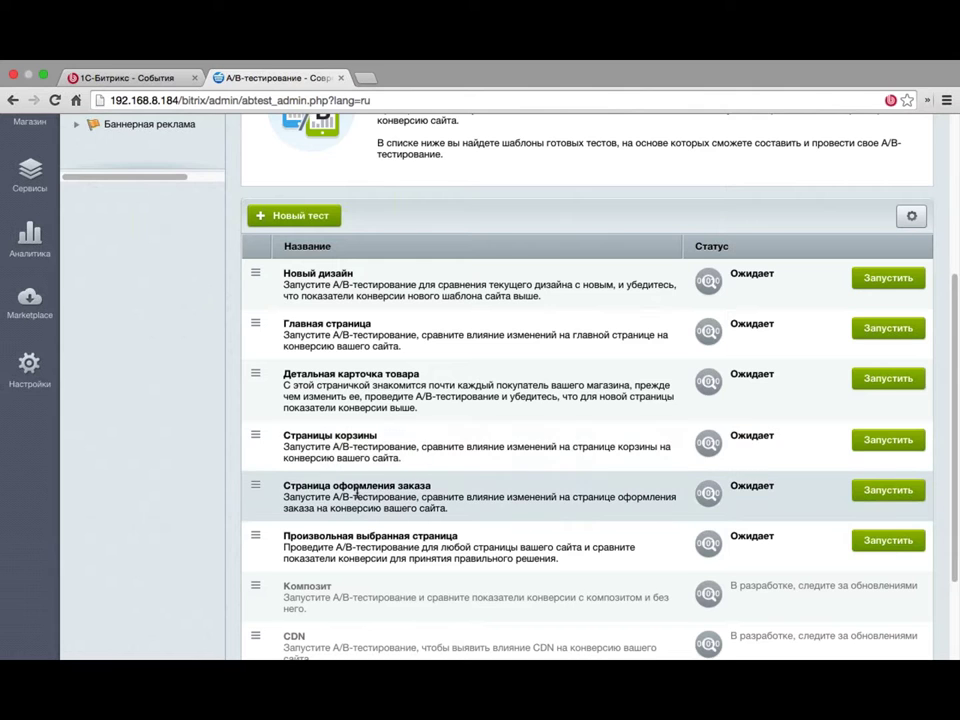
pyautogui.scroll(-2, 358, 495)
pyautogui.scroll(-3, 358, 495)
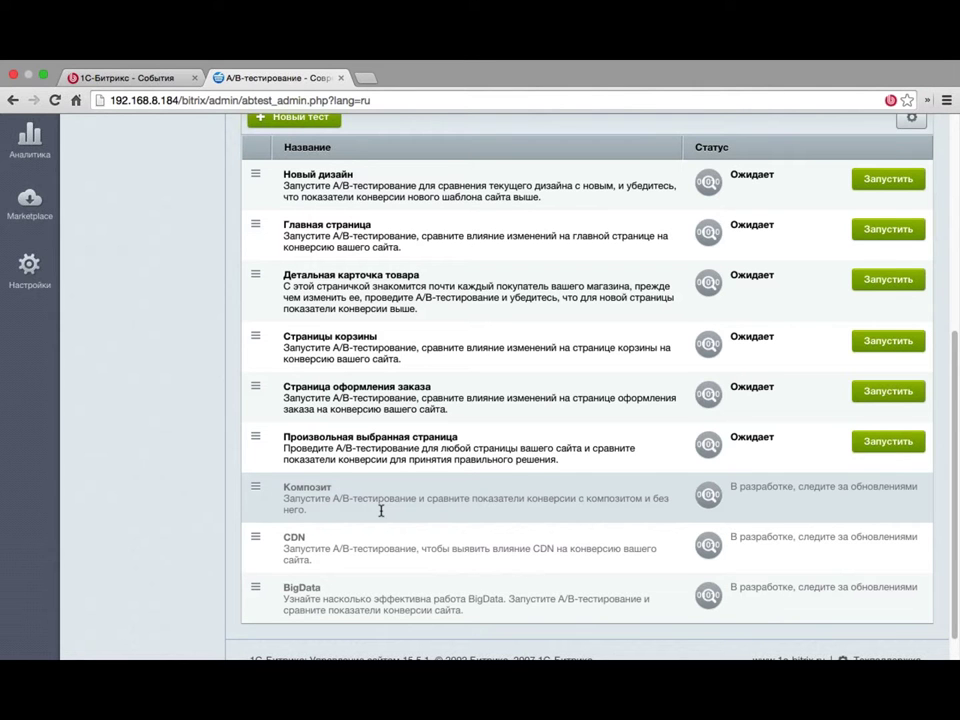
pyautogui.scroll(-1, 391, 495)
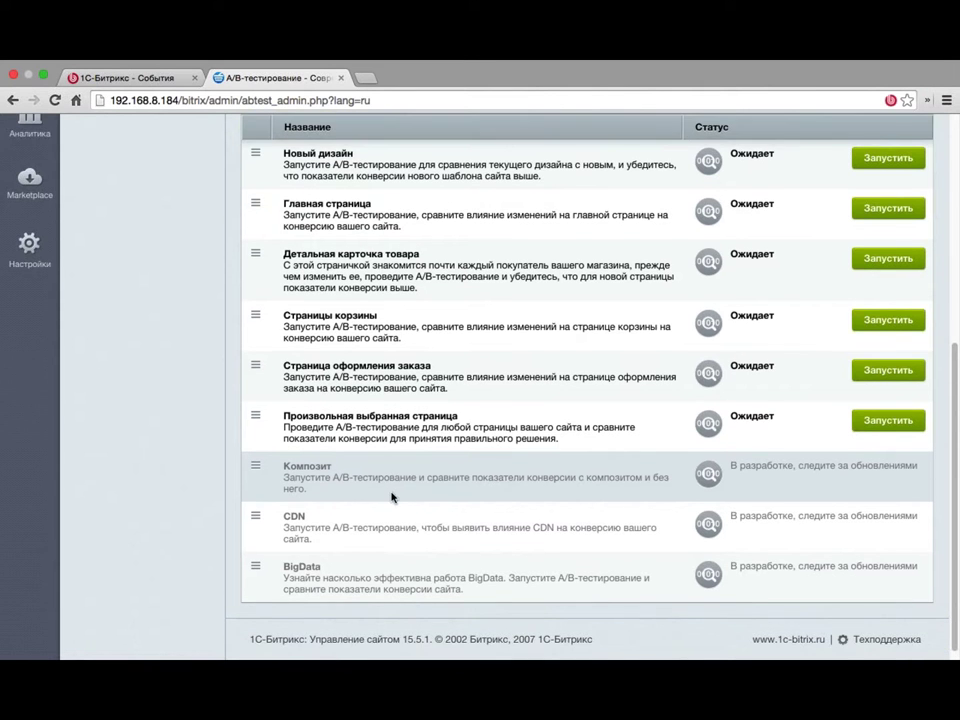
pyautogui.scroll(10, 420, 490)
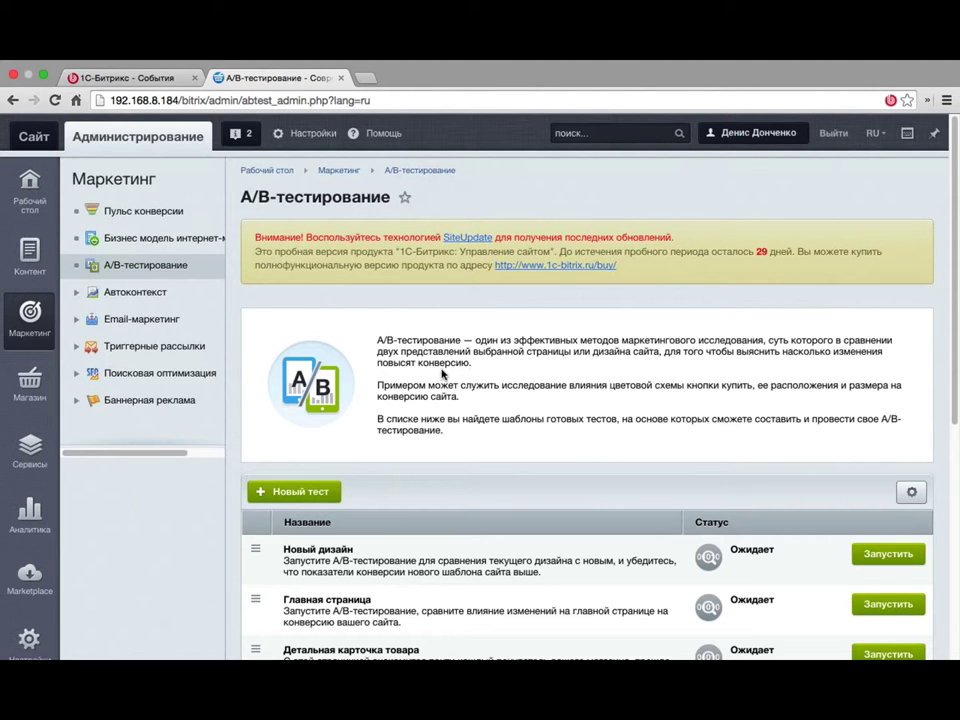
pyautogui.moveTo(585, 650)
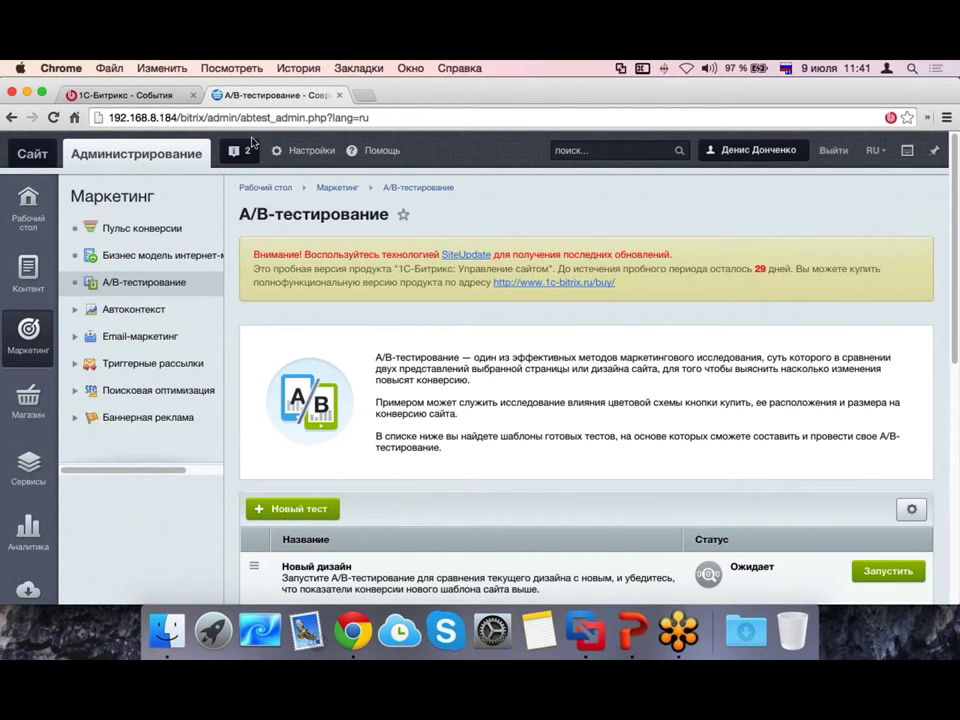
pyautogui.scroll(-3, 435, 461)
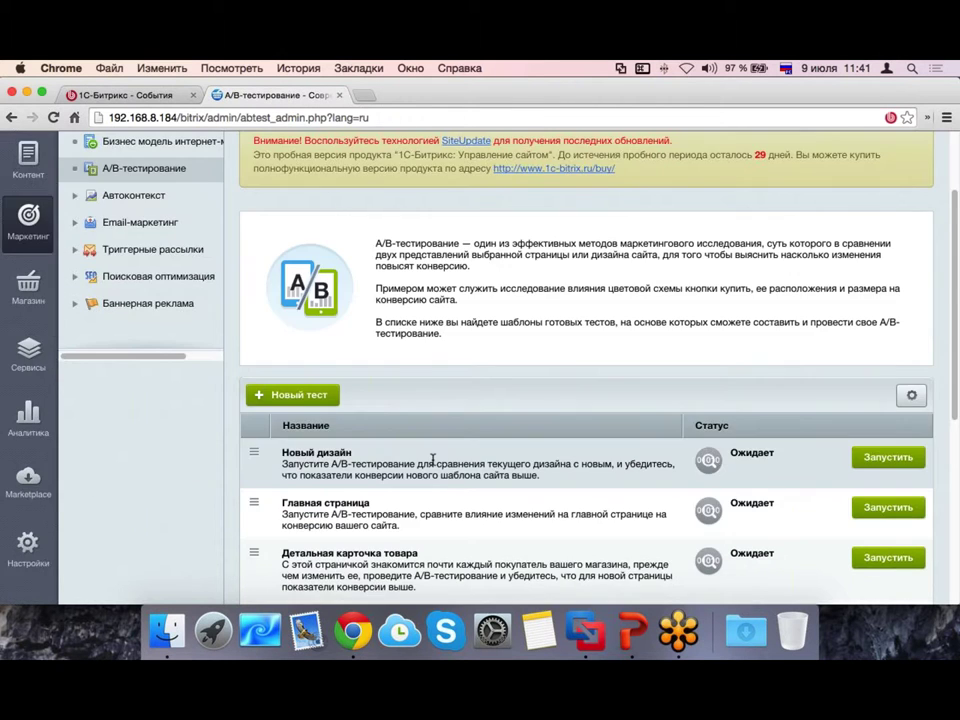
pyautogui.click(677, 630)
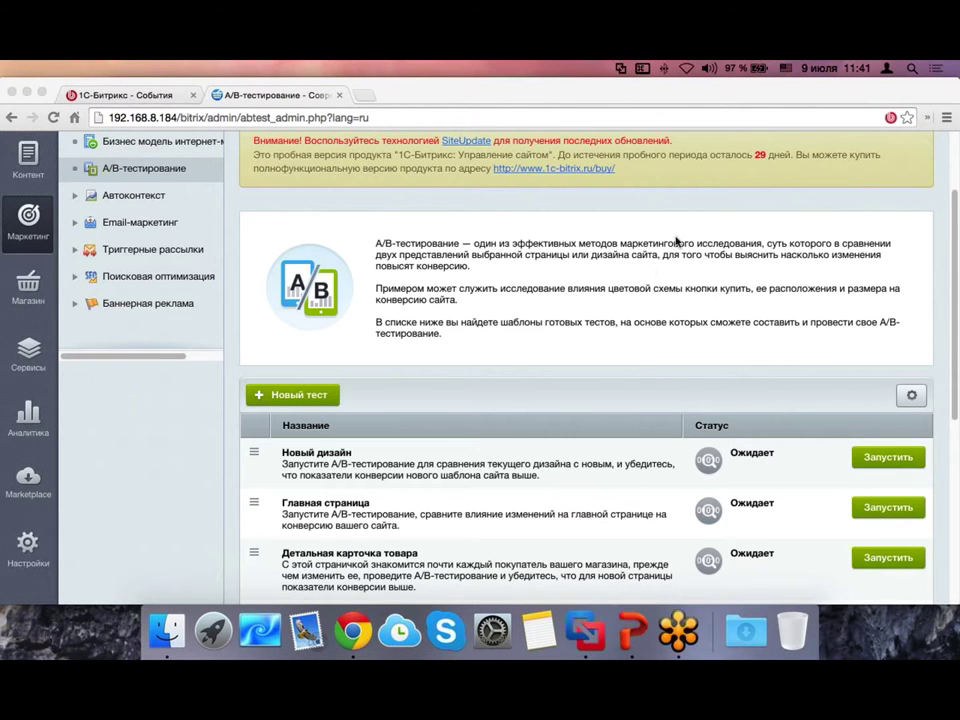
pyautogui.click(609, 281)
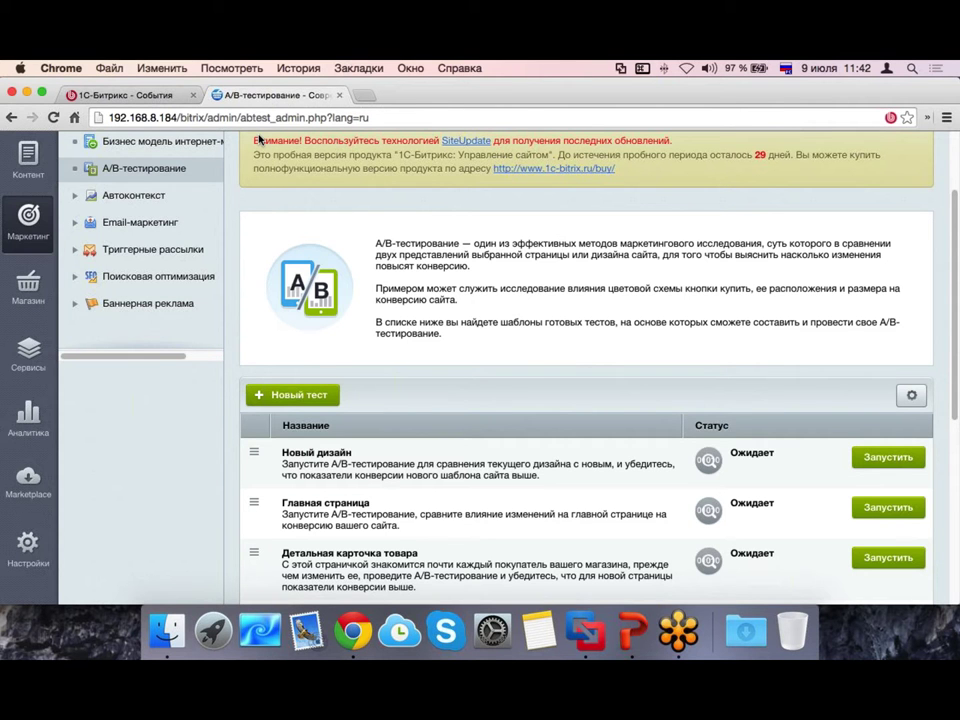
pyautogui.scroll(-5, 450, 370)
pyautogui.scroll(6, 450, 370)
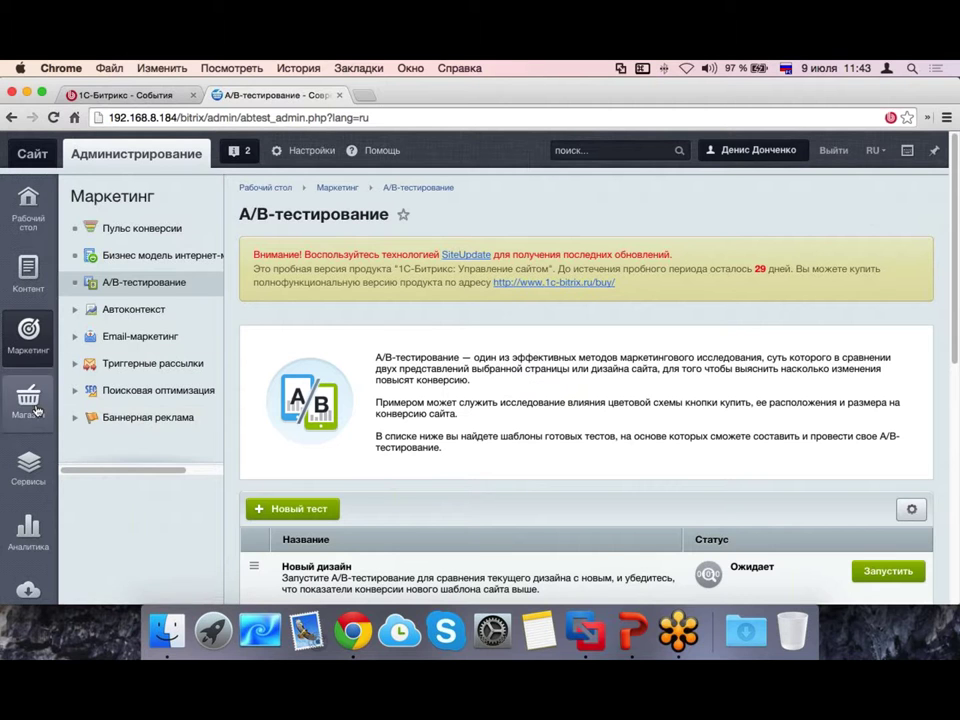
# Step: Open the Скидки на товар list under Управление маркетингом in the Магазин section
pyautogui.click(36, 406)
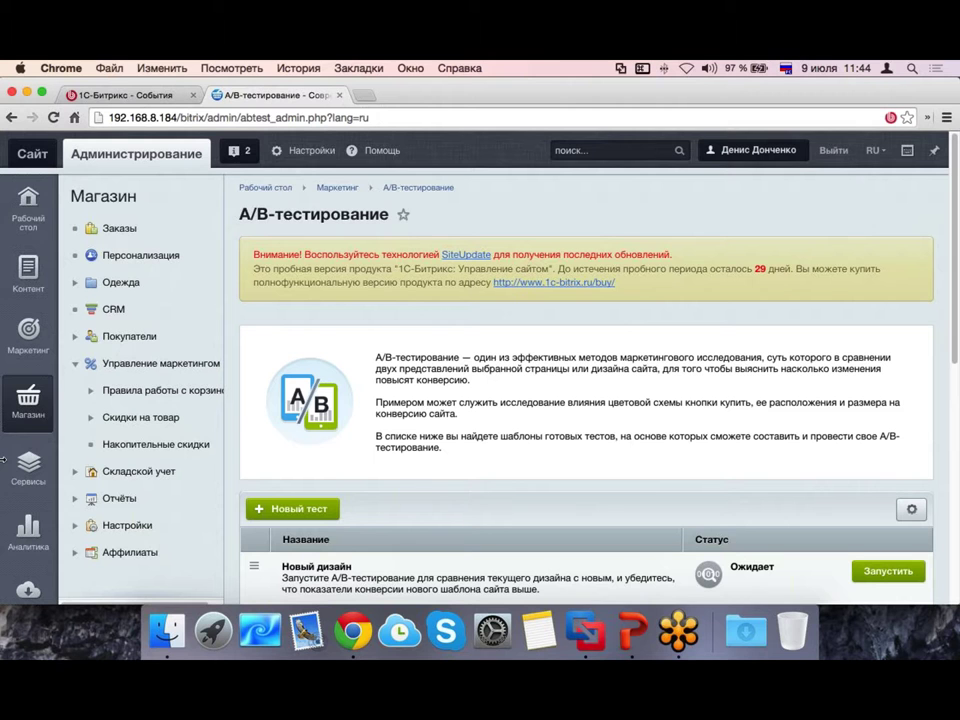
pyautogui.scroll(-3, 20, 460)
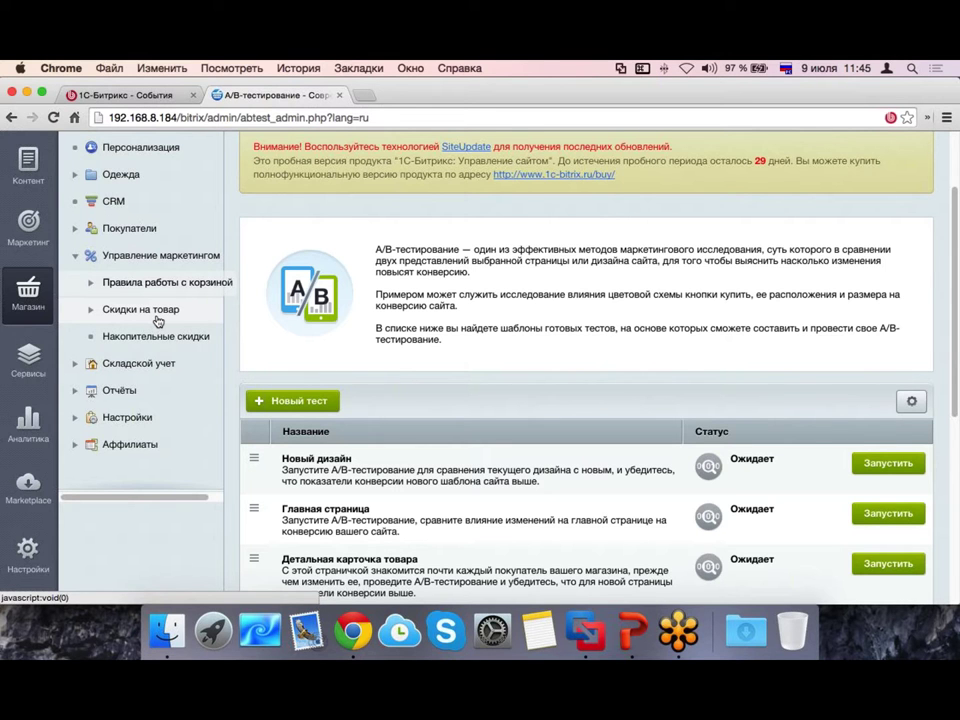
pyautogui.click(162, 312)
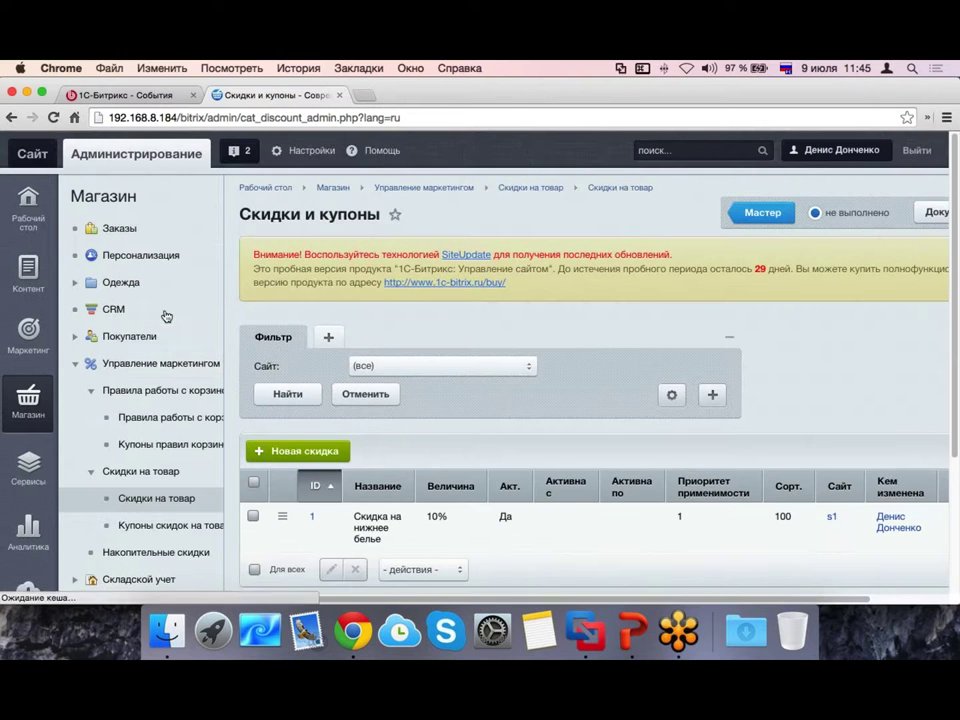
pyautogui.click(338, 455)
pyautogui.scroll(-5, 347, 443)
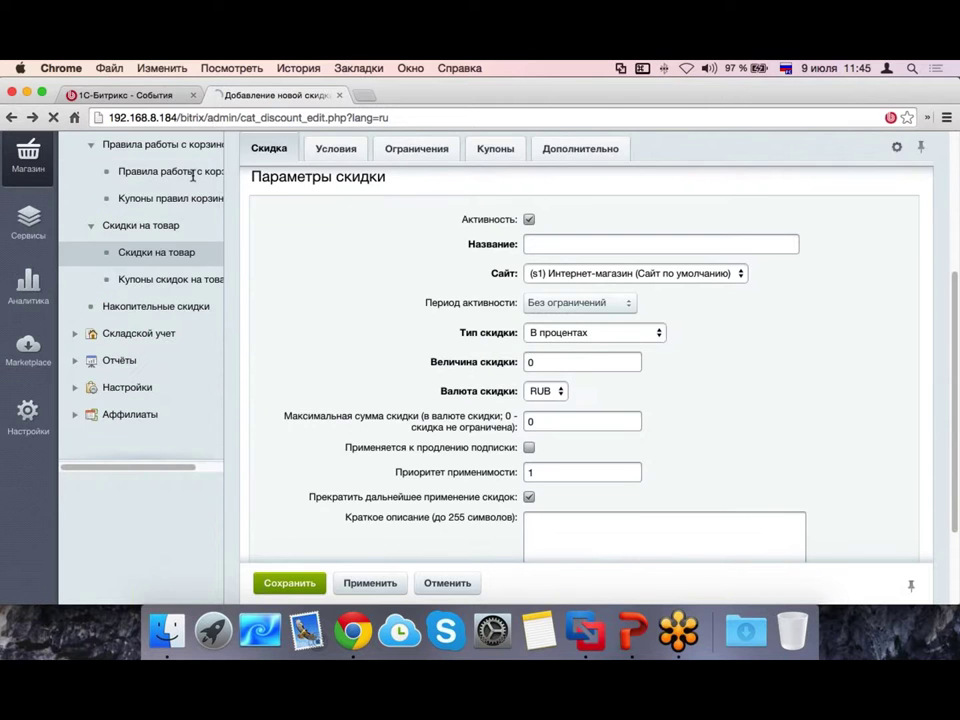
pyautogui.press('super+bracketleft')
pyautogui.scroll(-2, 432, 438)
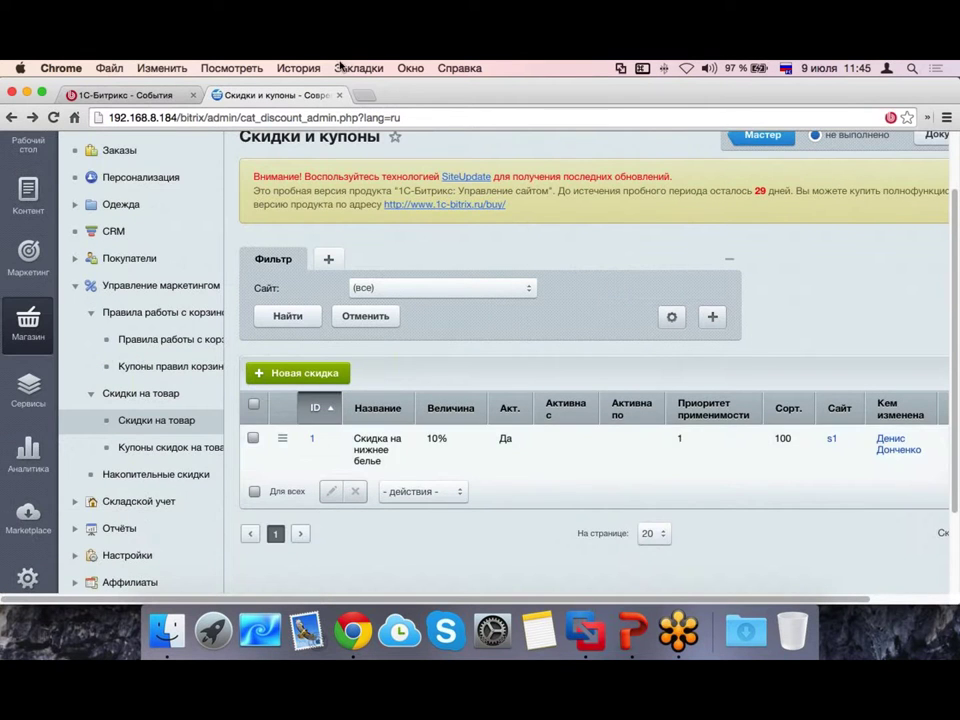
# Step: Open the storefront's home page in a new browser tab and examine the discount badge and crossed-out price of Нижнее белье Белая Свобода
pyautogui.scroll(2, 300, 440)
pyautogui.keyDown('super'); pyautogui.click(298, 451); pyautogui.keyUp('super')
pyautogui.click(390, 96)
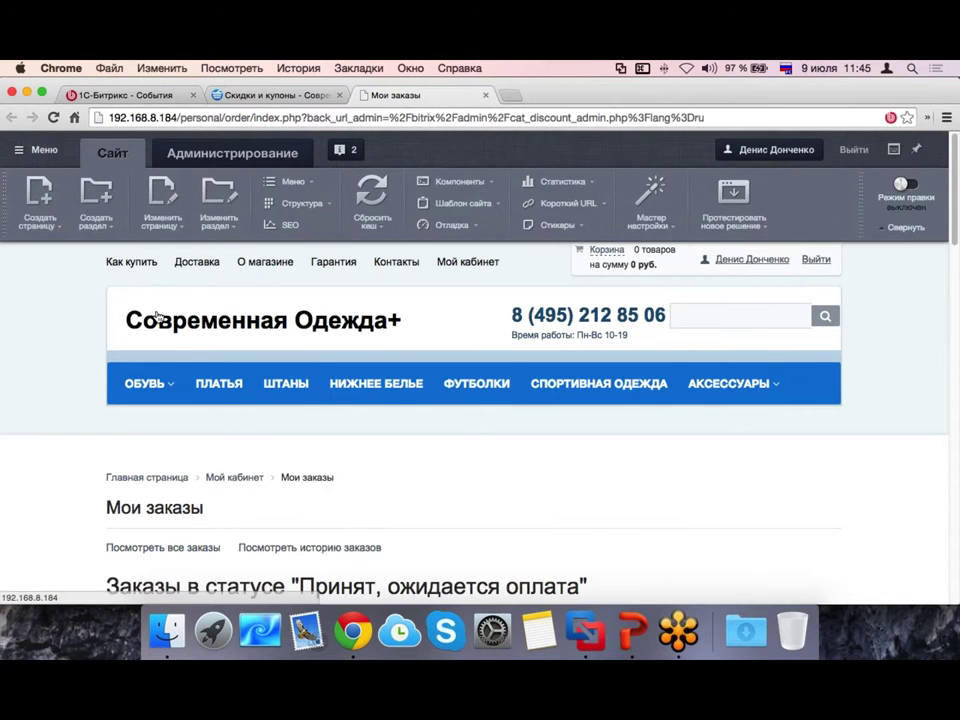
pyautogui.scroll(-5, 491, 381)
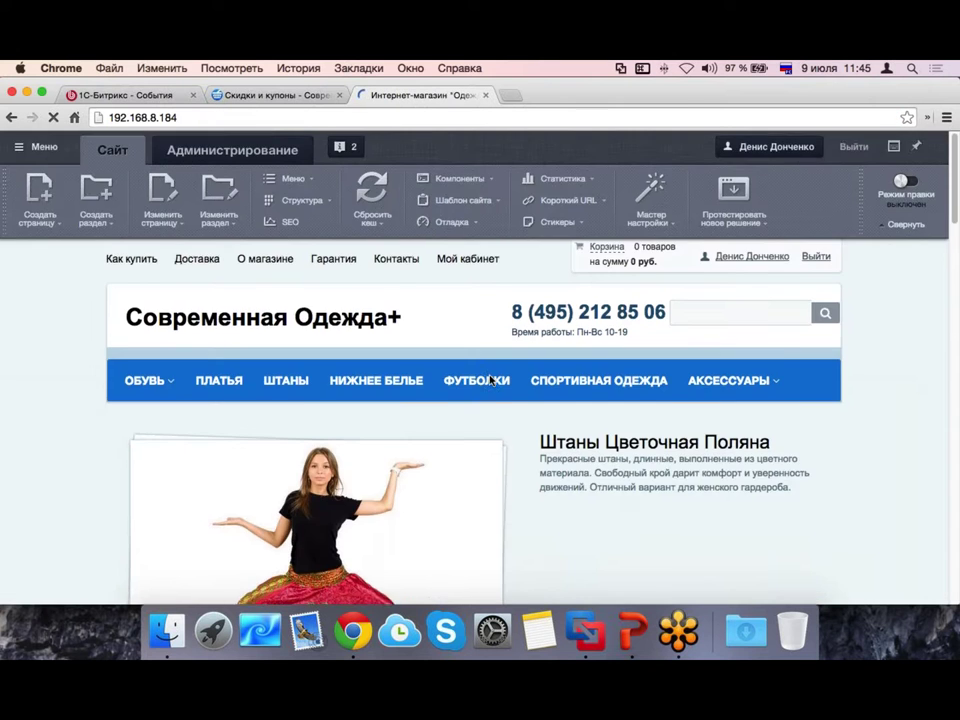
pyautogui.scroll(-10, 489, 381)
pyautogui.moveTo(534, 322)
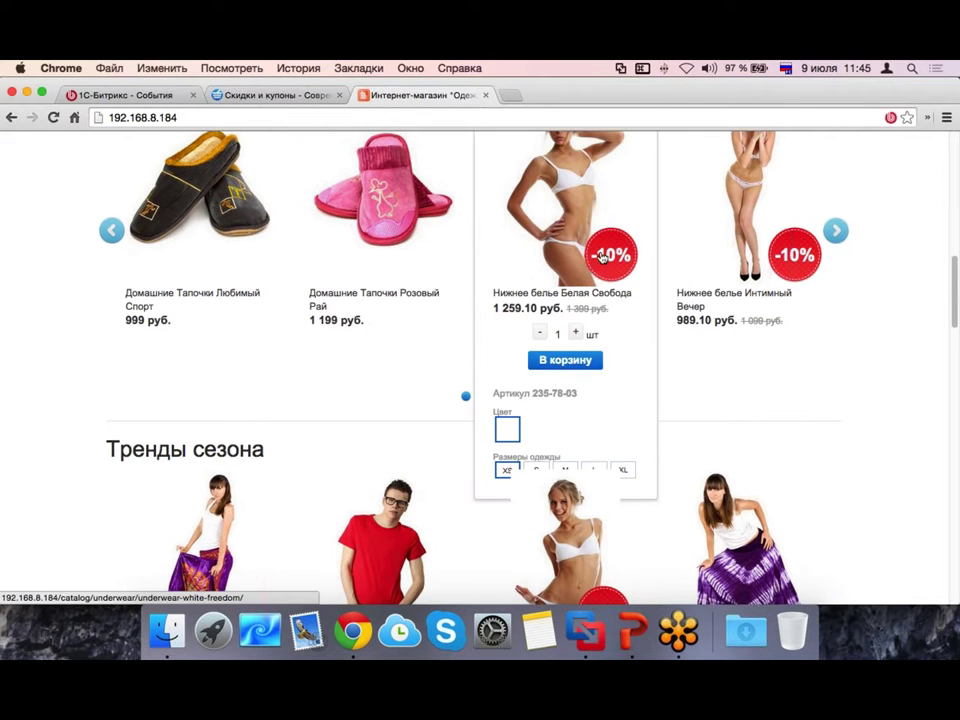
pyautogui.moveTo(609, 309); pyautogui.dragTo(564, 310)
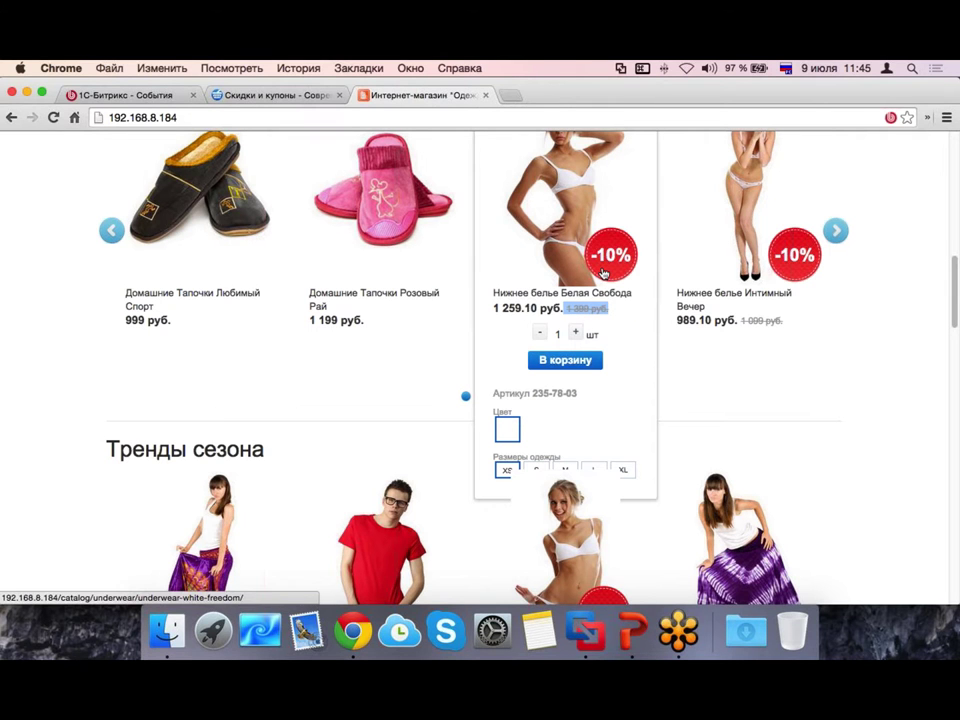
pyautogui.moveTo(595, 264)
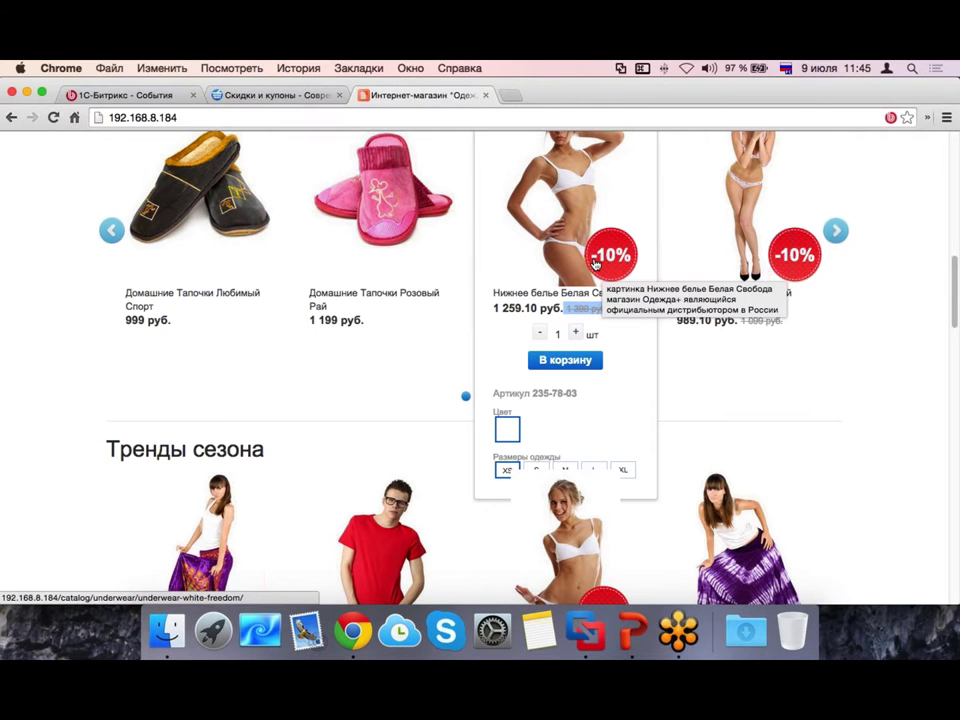
# Step: Return to Скидки и купоны, start a new product discount and examine its parameters
pyautogui.click(242, 95)
pyautogui.scroll(-2, 280, 252)
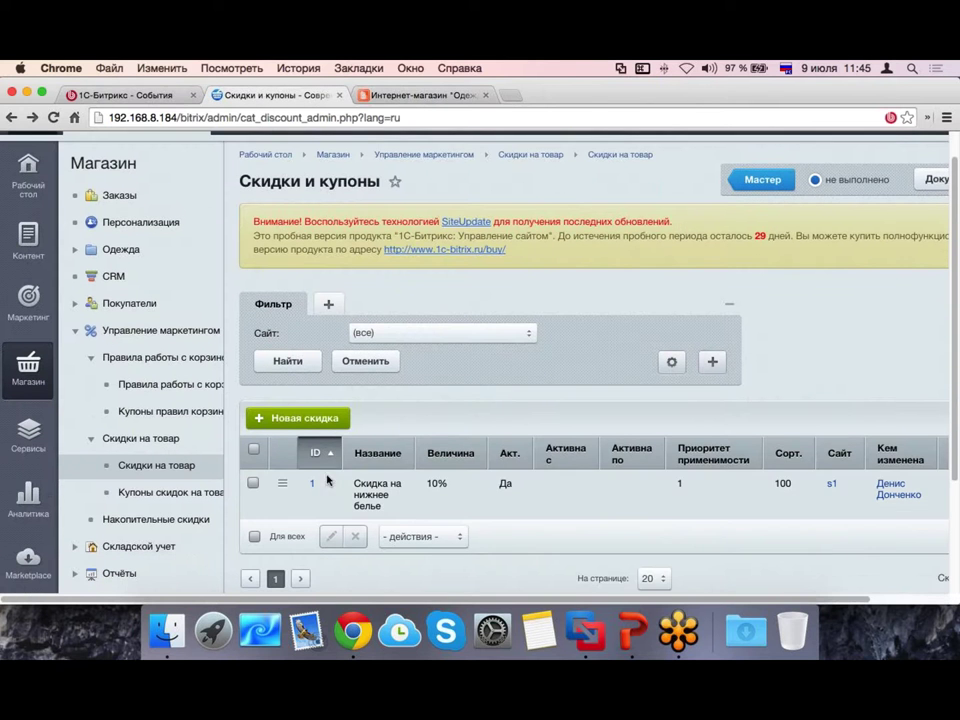
pyautogui.click(326, 428)
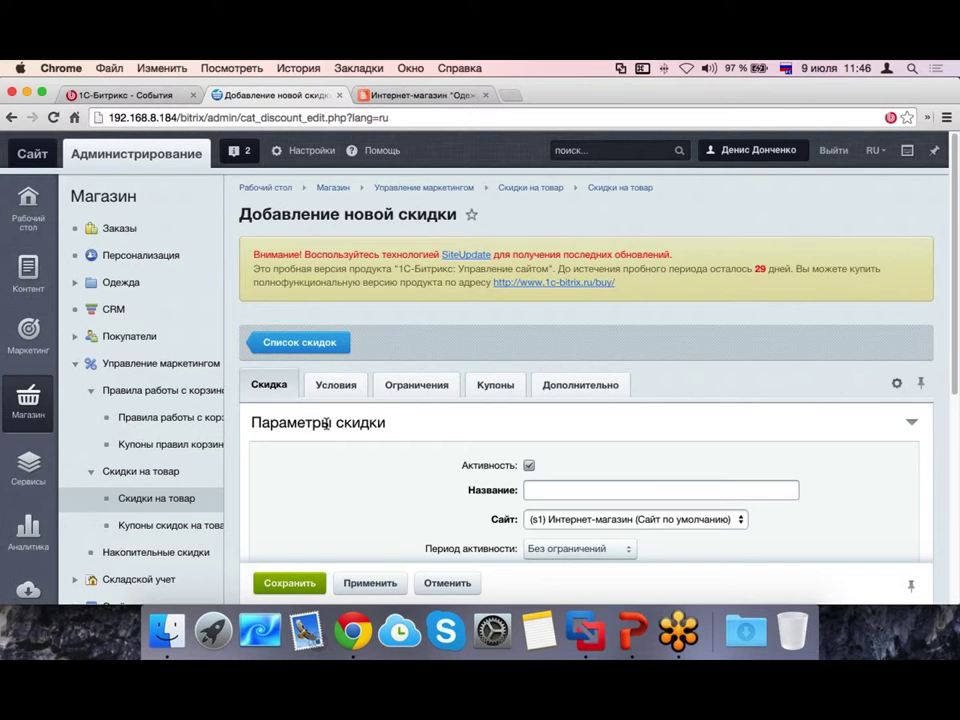
pyautogui.scroll(-5, 330, 420)
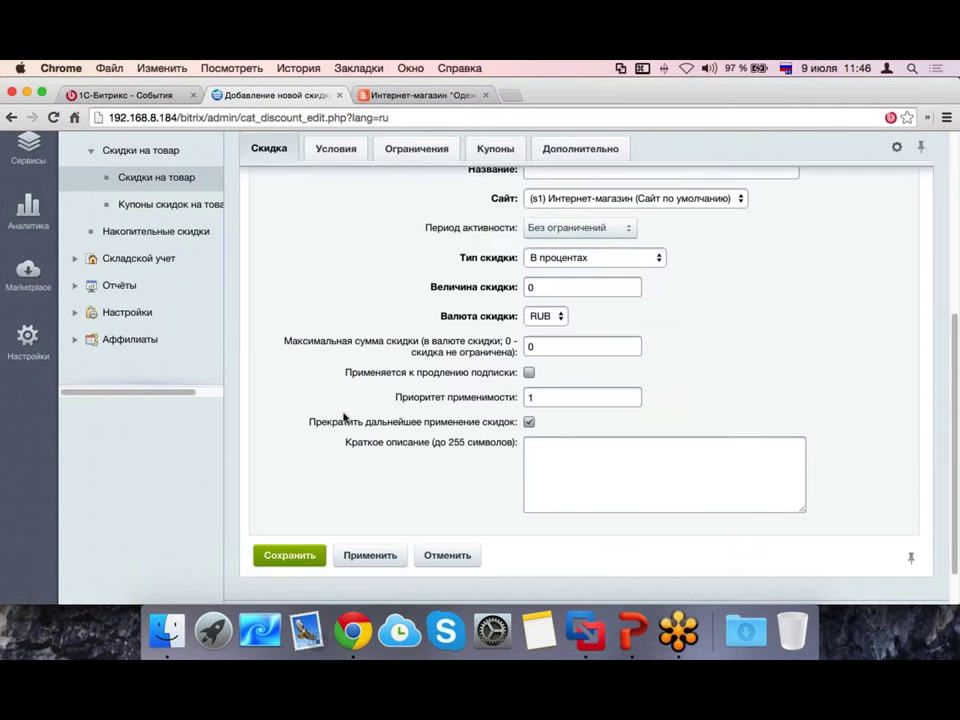
# Step: Name the new discount "тест" and set its value to 25, leaving the discount type as В процентах
pyautogui.click(529, 421)
pyautogui.scroll(2, 550, 320)
pyautogui.click(609, 224)
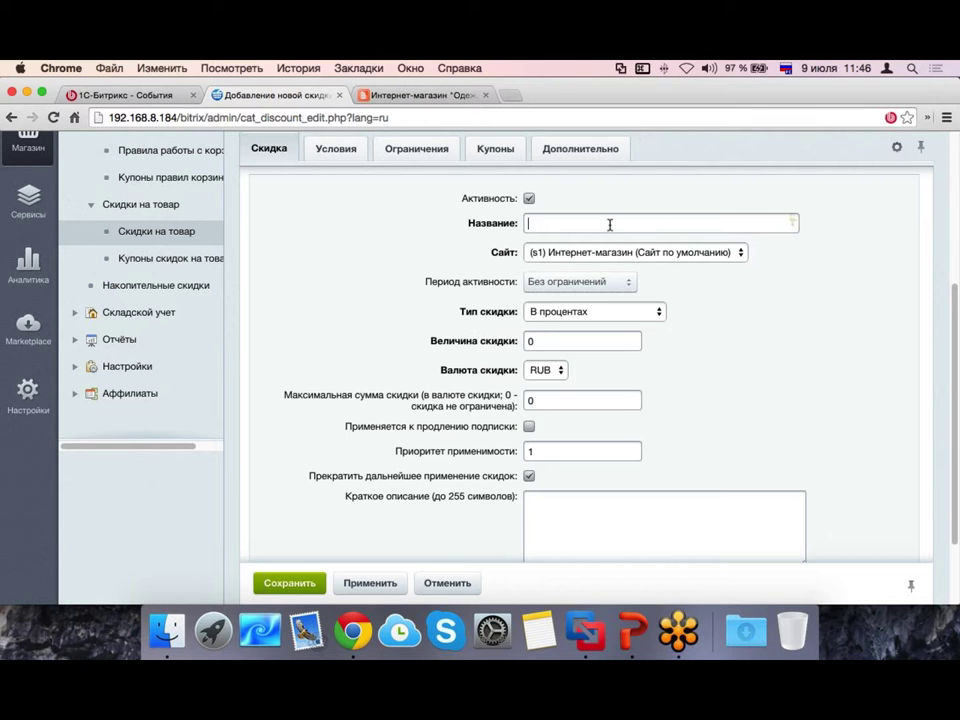
pyautogui.write('тест')
pyautogui.click(652, 311)
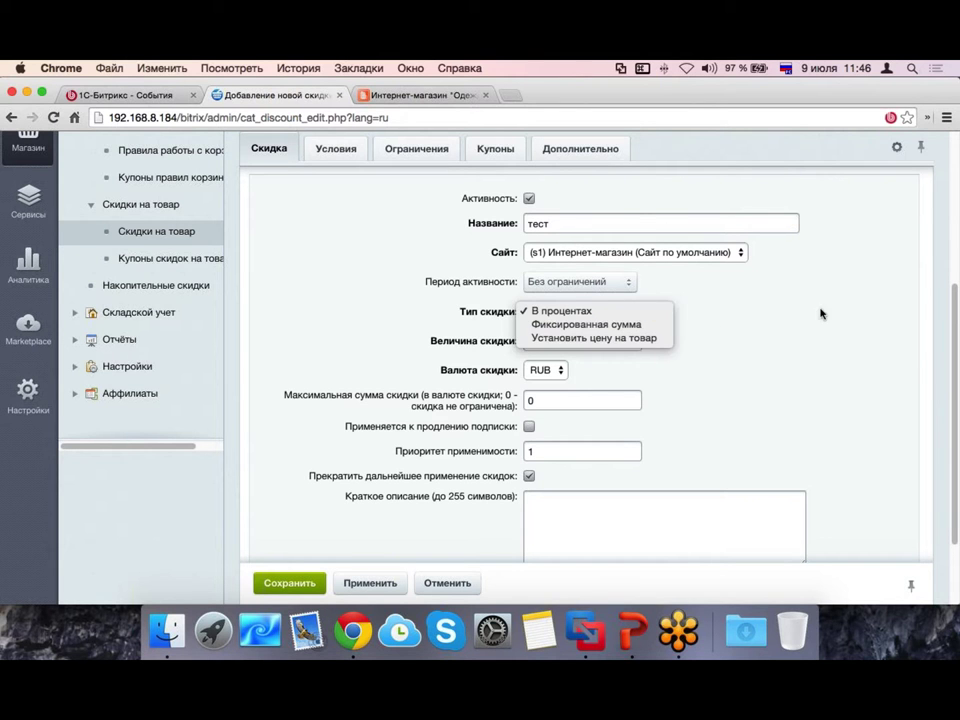
pyautogui.click(783, 343)
pyautogui.doubleClick(551, 343)
pyautogui.write('2')
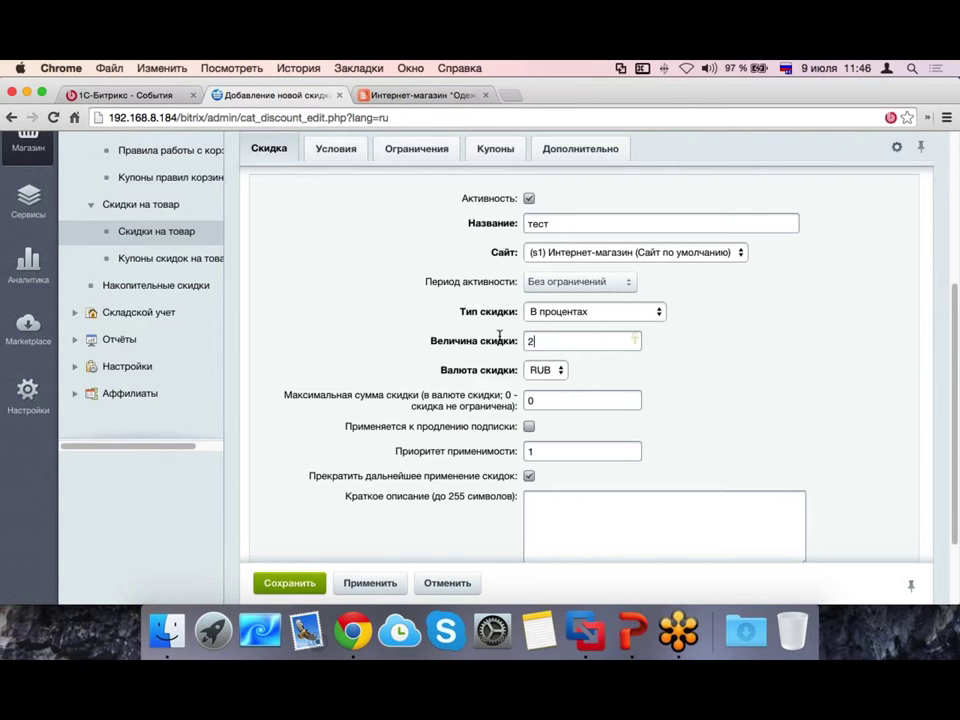
pyautogui.write('5')
# Step: Open the discount's Условия settings and check how conditions can be combined, keeping все условия
pyautogui.scroll(-3, 499, 336)
pyautogui.click(352, 150)
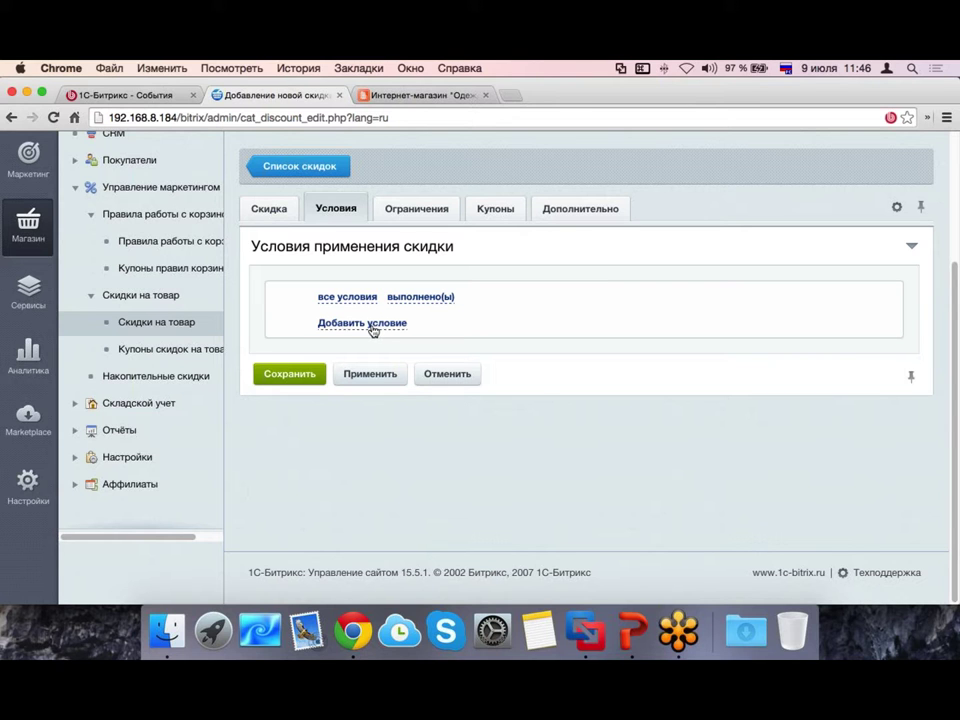
pyautogui.click(368, 299)
pyautogui.click(369, 300)
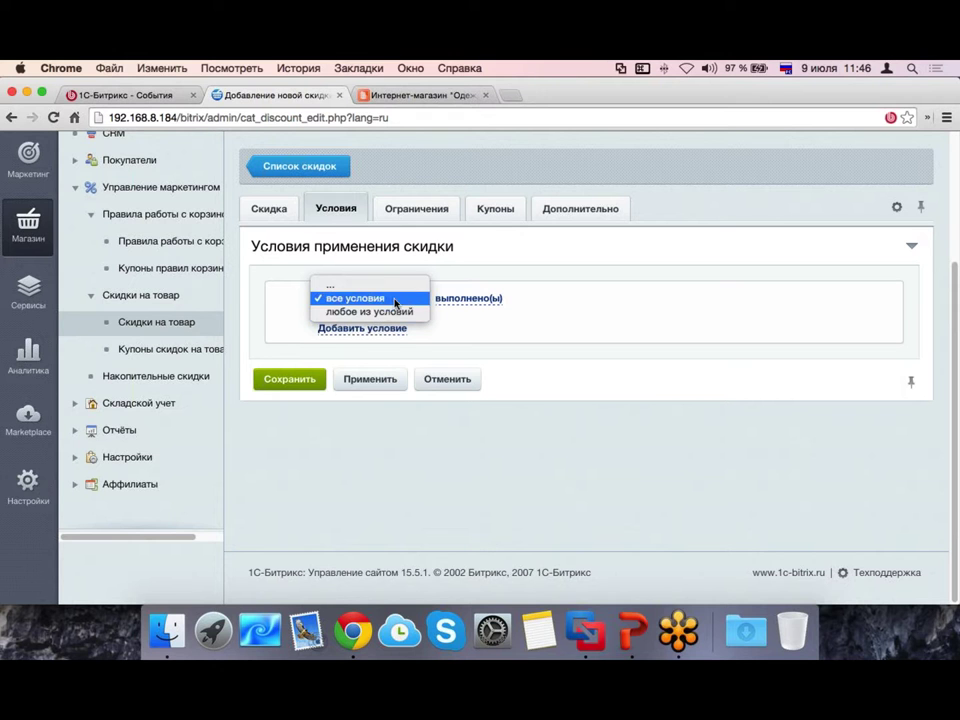
pyautogui.click(450, 322)
# Step: Look through the available condition fields, try a condition on the Размеры одежды offer property and remove it
pyautogui.click(389, 330)
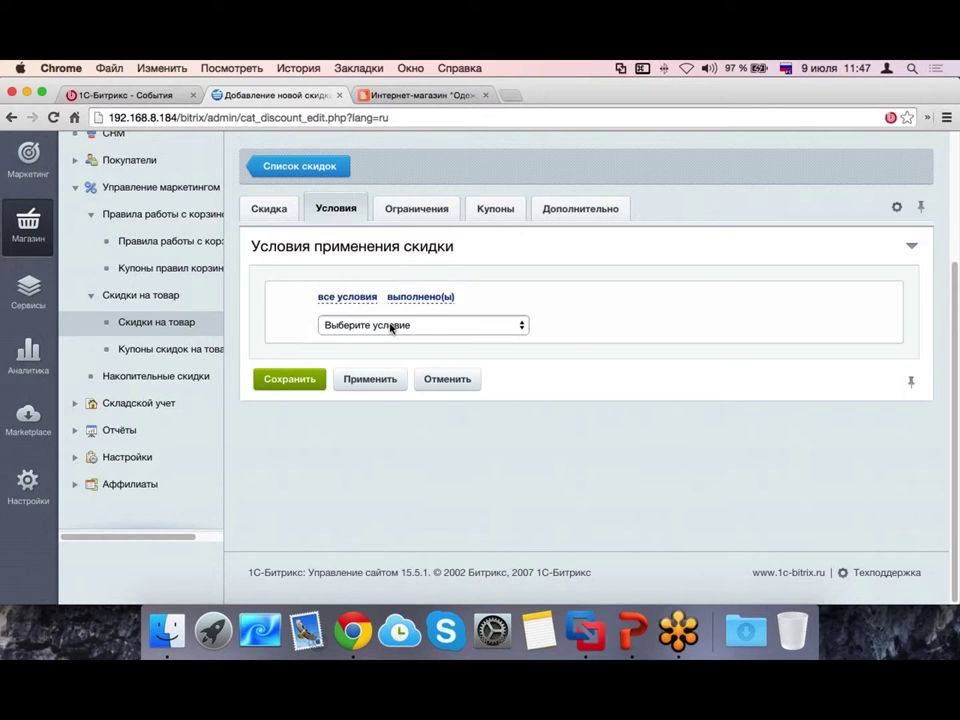
pyautogui.click(386, 326)
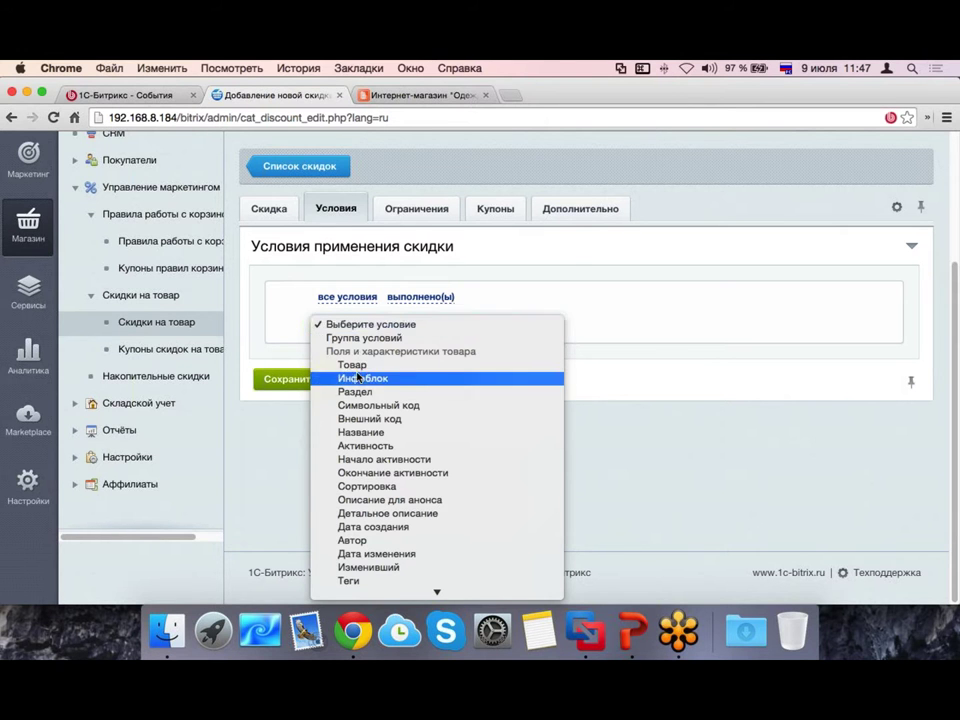
pyautogui.scroll(-5, 385, 378)
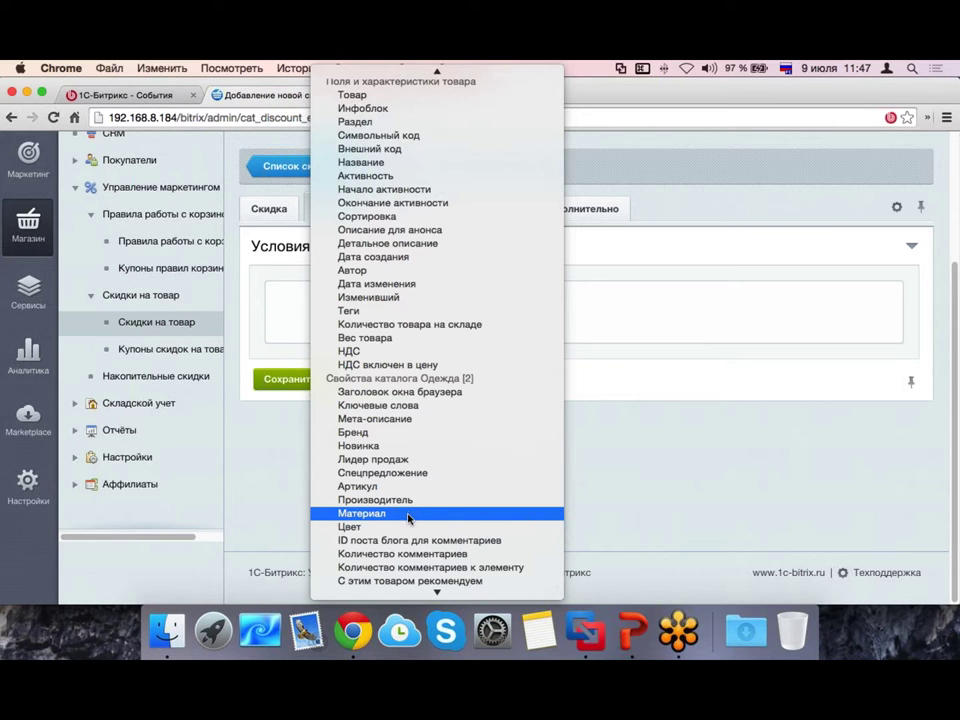
pyautogui.scroll(1, 400, 380)
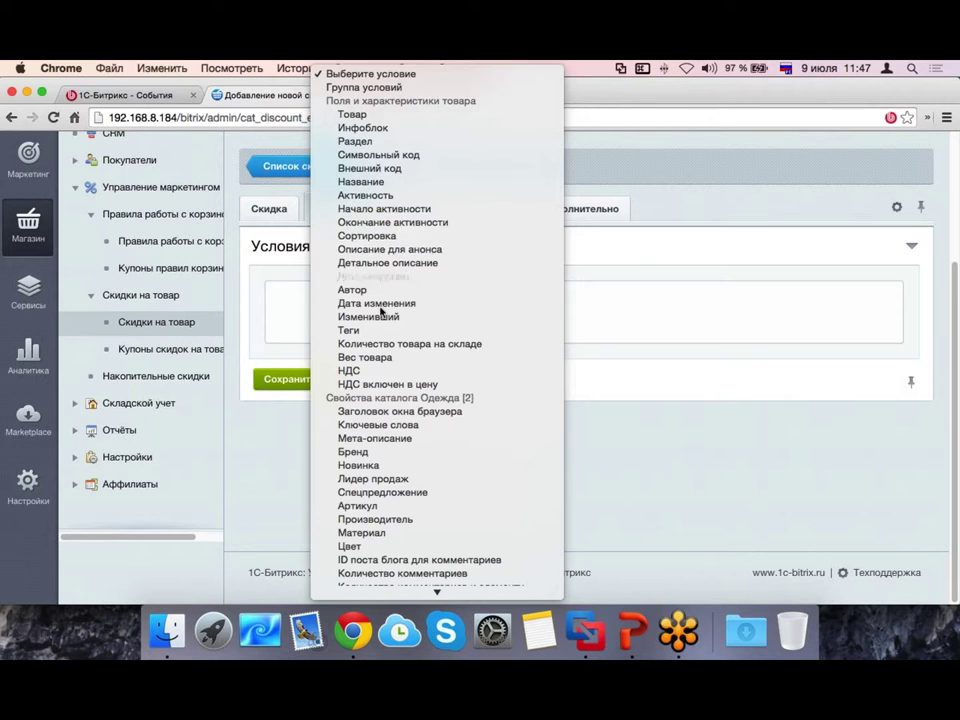
pyautogui.scroll(-5, 390, 287)
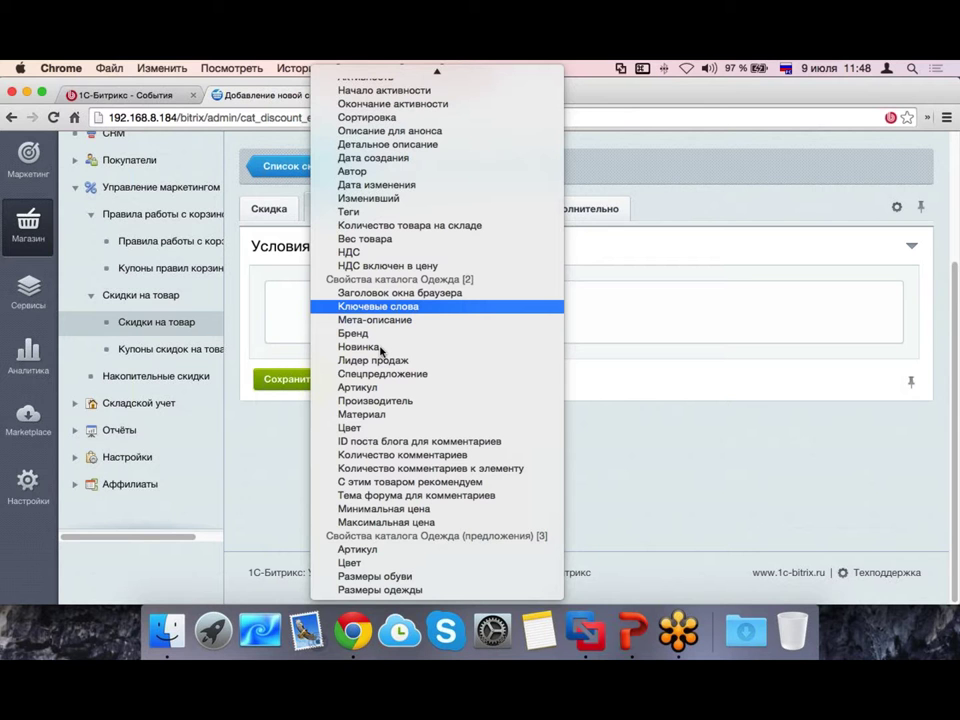
pyautogui.click(453, 590)
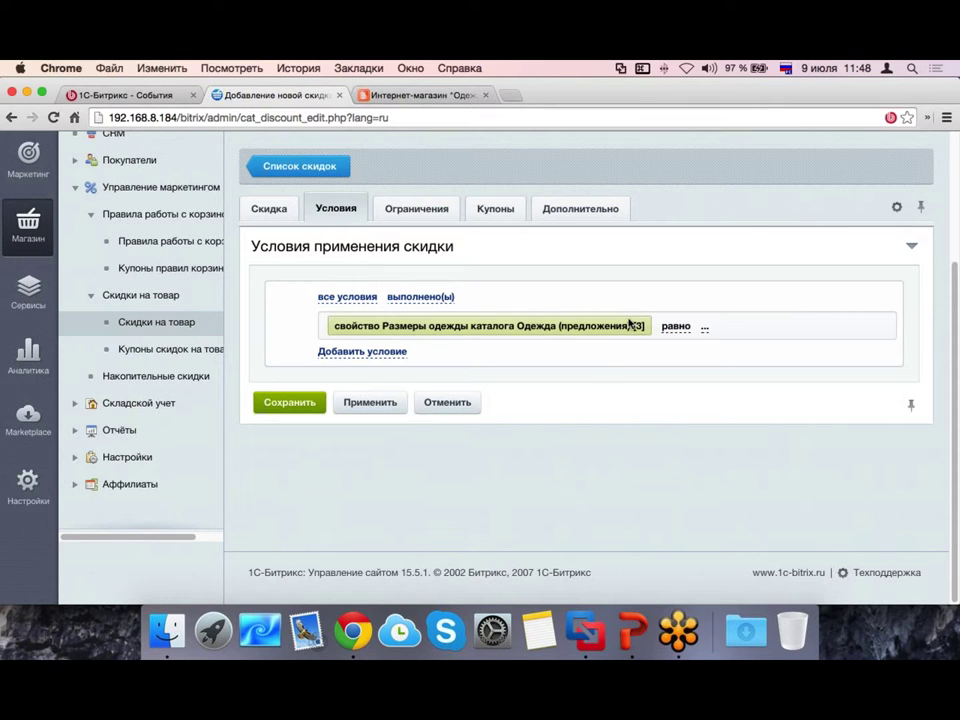
pyautogui.click(886, 326)
# Step: Add a condition that the Размеры обуви property of the Одежда (предложения) catalog equals 40
pyautogui.click(361, 326)
pyautogui.click(375, 324)
pyautogui.scroll(-8, 381, 447)
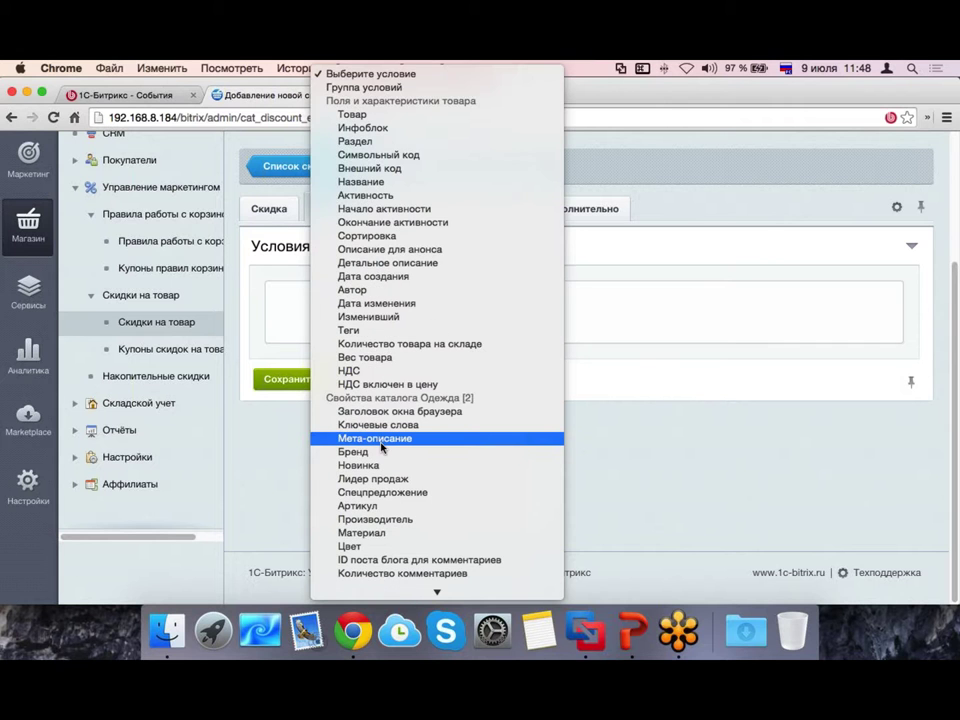
pyautogui.scroll(-5, 381, 447)
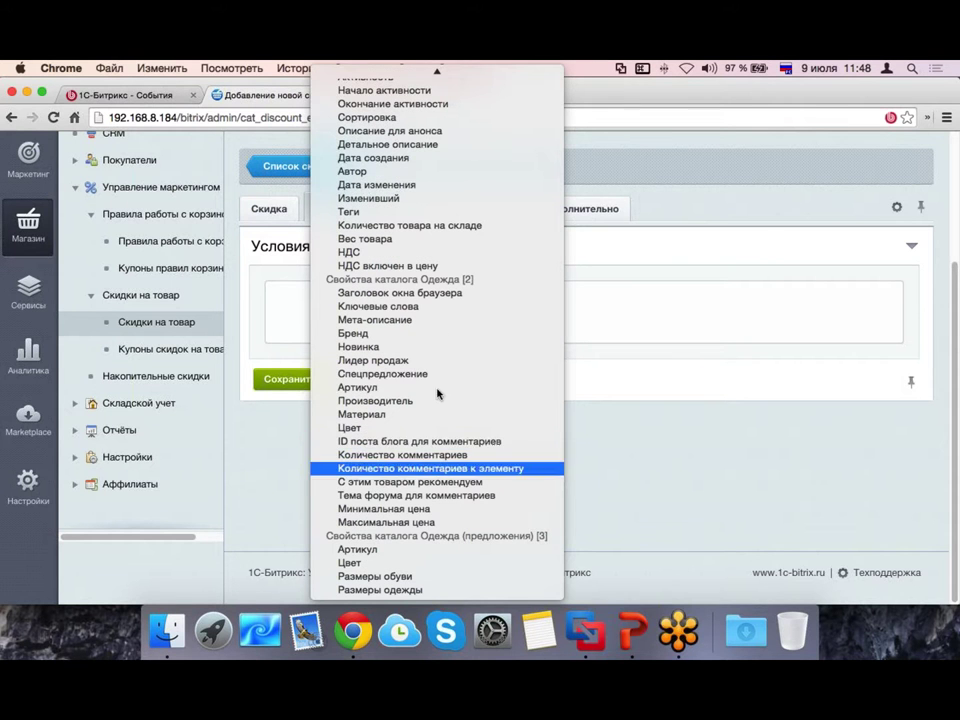
pyautogui.click(370, 578)
pyautogui.click(677, 330)
pyautogui.click(730, 329)
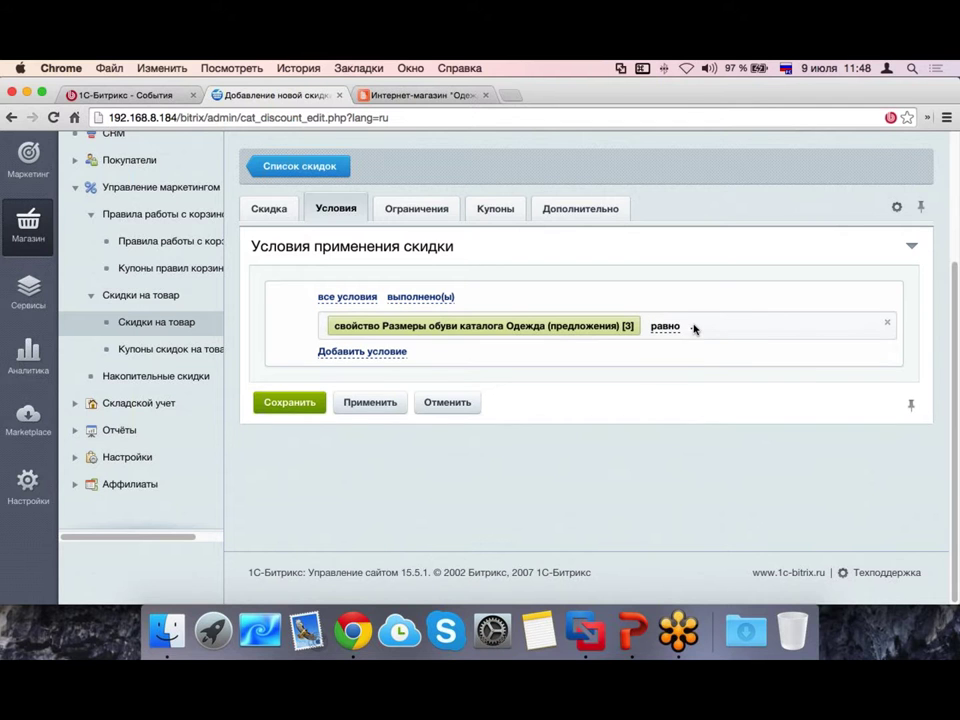
pyautogui.click(692, 329)
pyautogui.click(708, 328)
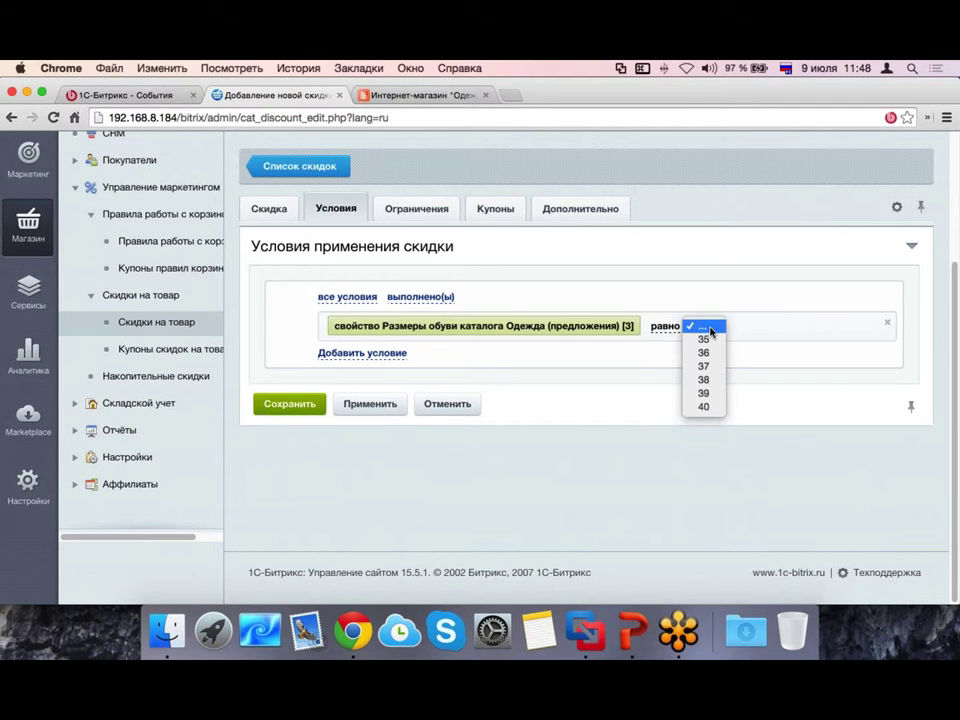
pyautogui.click(703, 407)
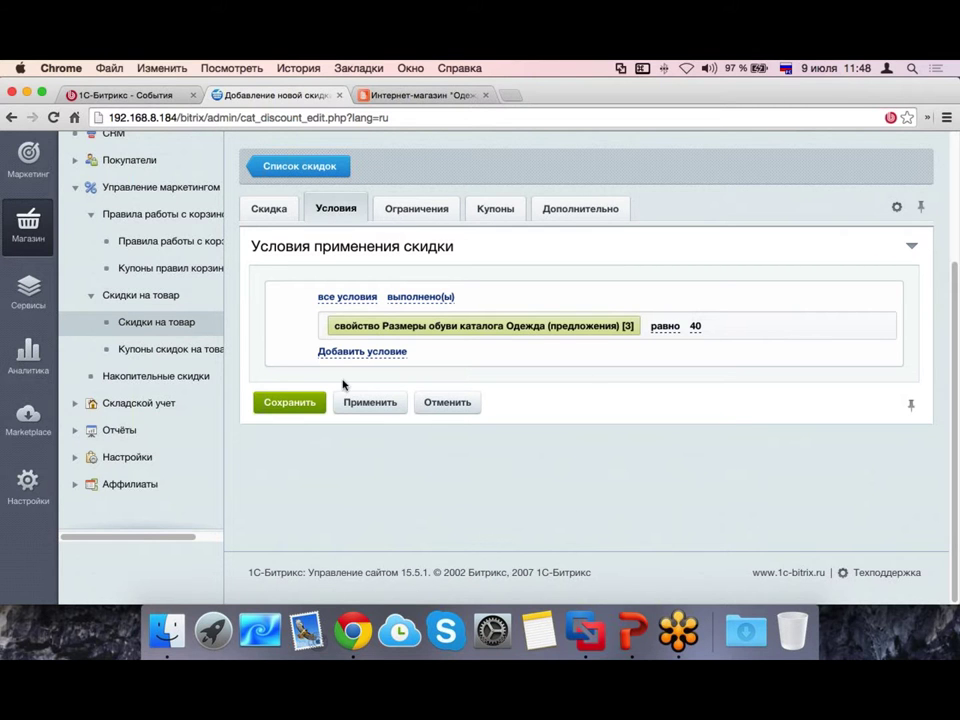
# Step: Examine the discount's Ограничения, Купоны and Дополнительно settings
pyautogui.click(416, 212)
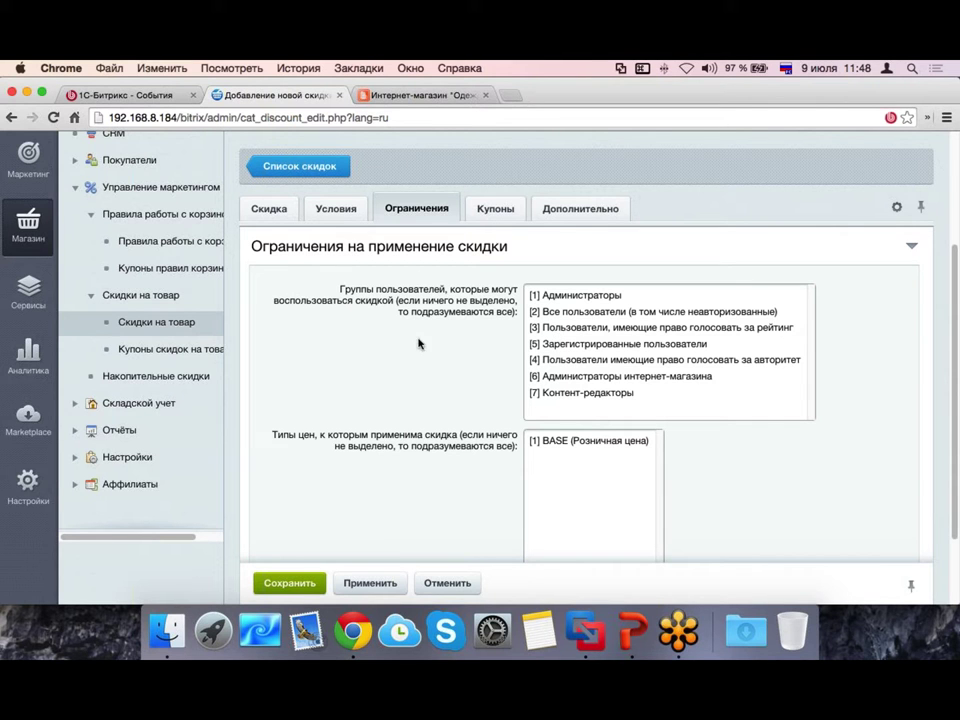
pyautogui.scroll(-2, 418, 343)
pyautogui.scroll(5, 448, 343)
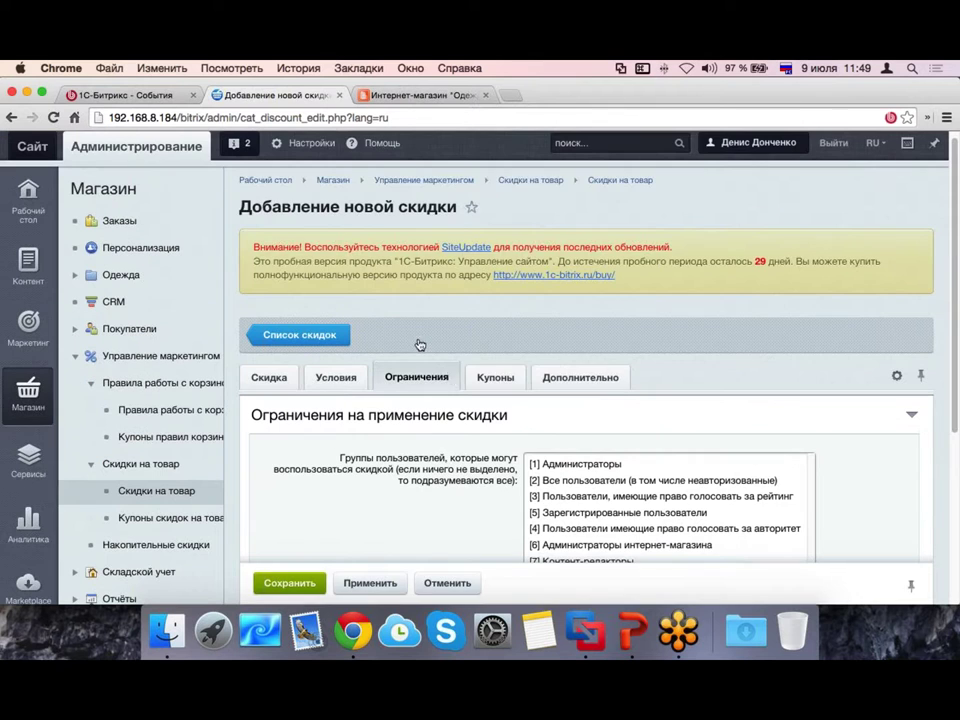
pyautogui.click(483, 377)
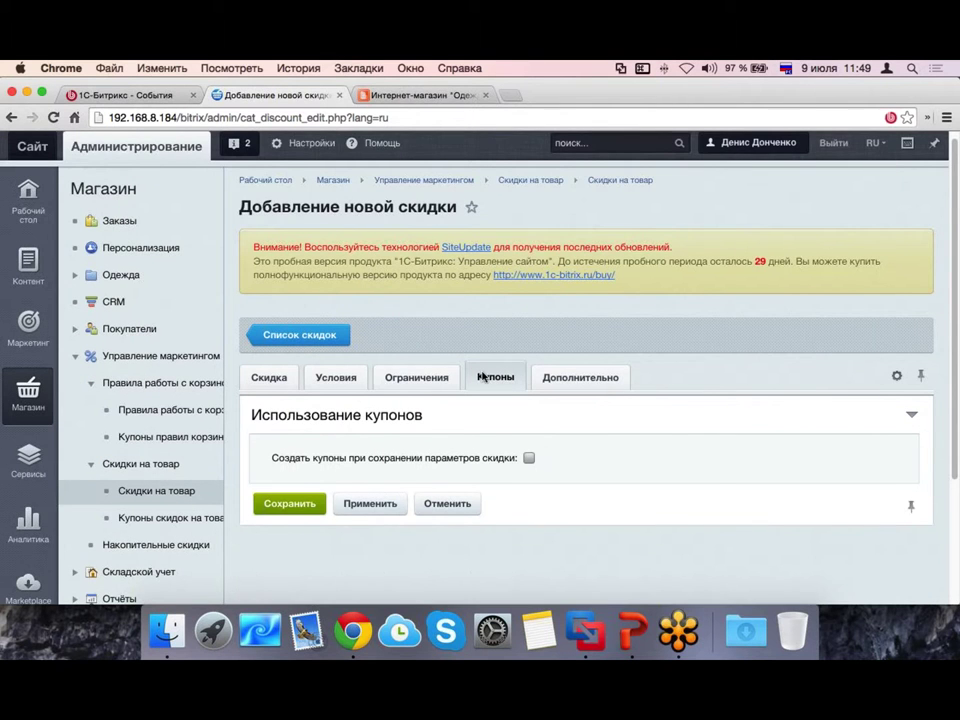
pyautogui.scroll(-1, 470, 382)
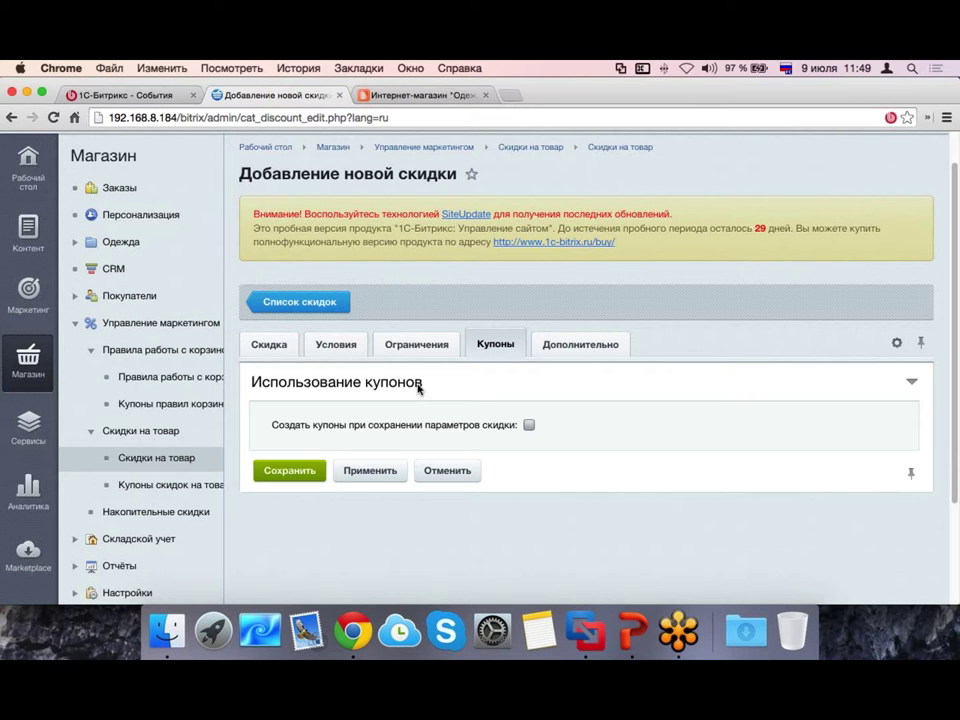
pyautogui.click(601, 354)
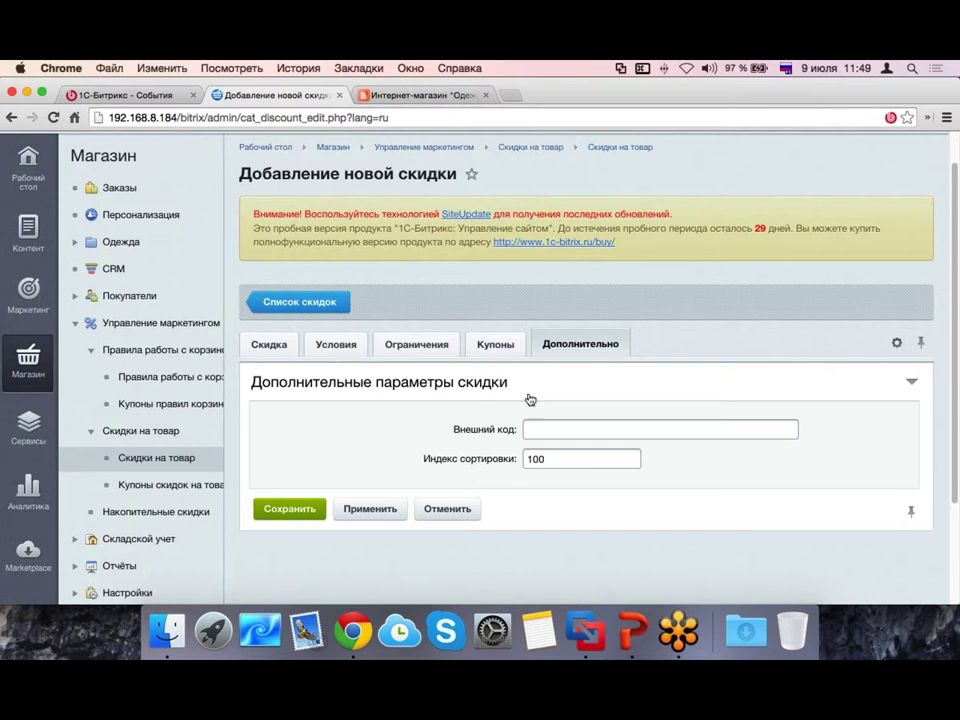
# Step: Return to the discount's main parameters and apply the new discount, keeping it open
pyautogui.click(257, 344)
pyautogui.click(353, 588)
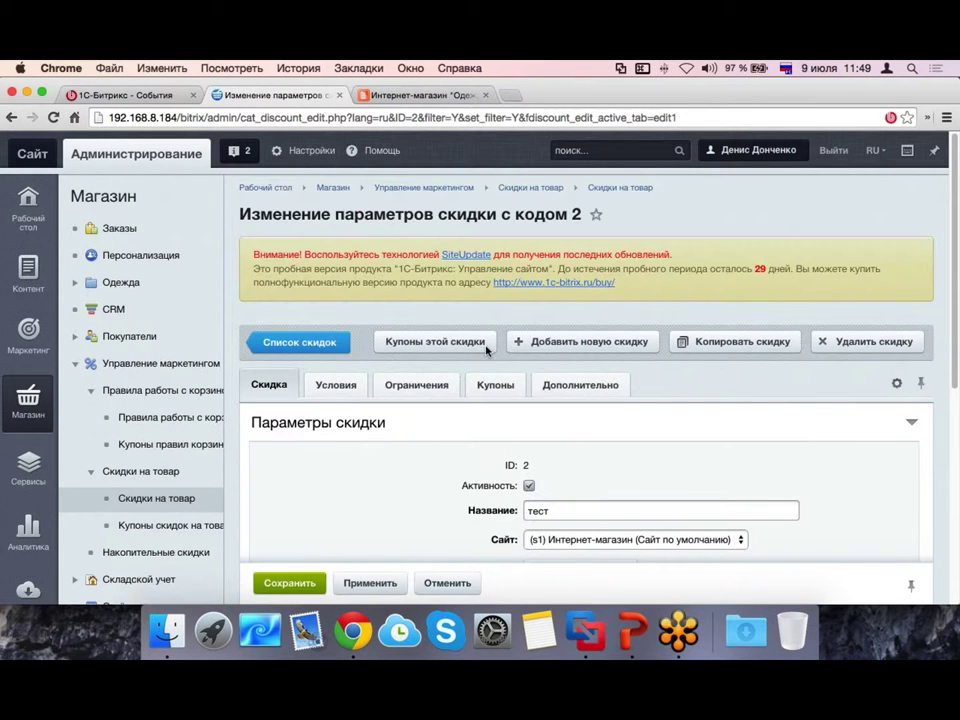
pyautogui.hotkey('ctrl', 'space')
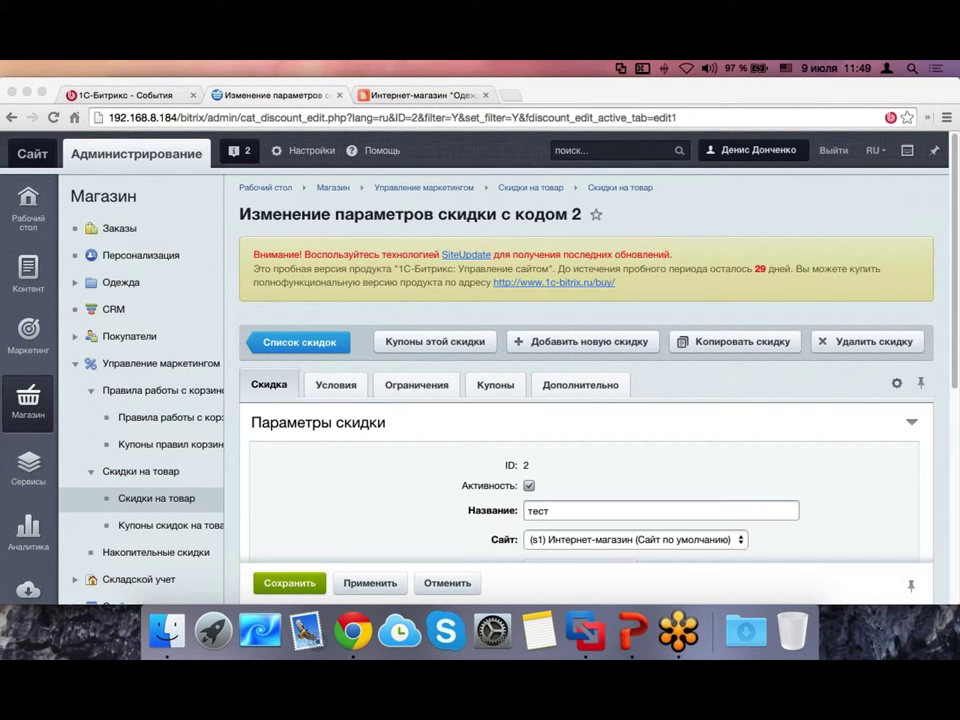
# Step: Switch to the storefront, open the Обувь section and check the price and sizes of Туфли Ультра Лайн
pyautogui.click(386, 97)
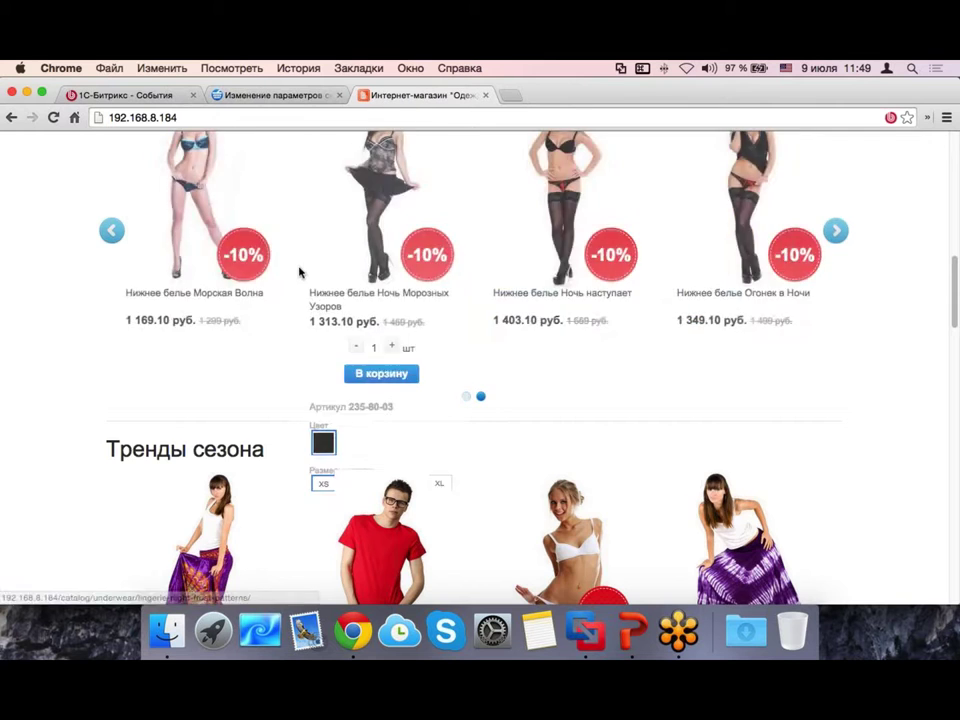
pyautogui.scroll(-5, 300, 272)
pyautogui.scroll(10, 299, 272)
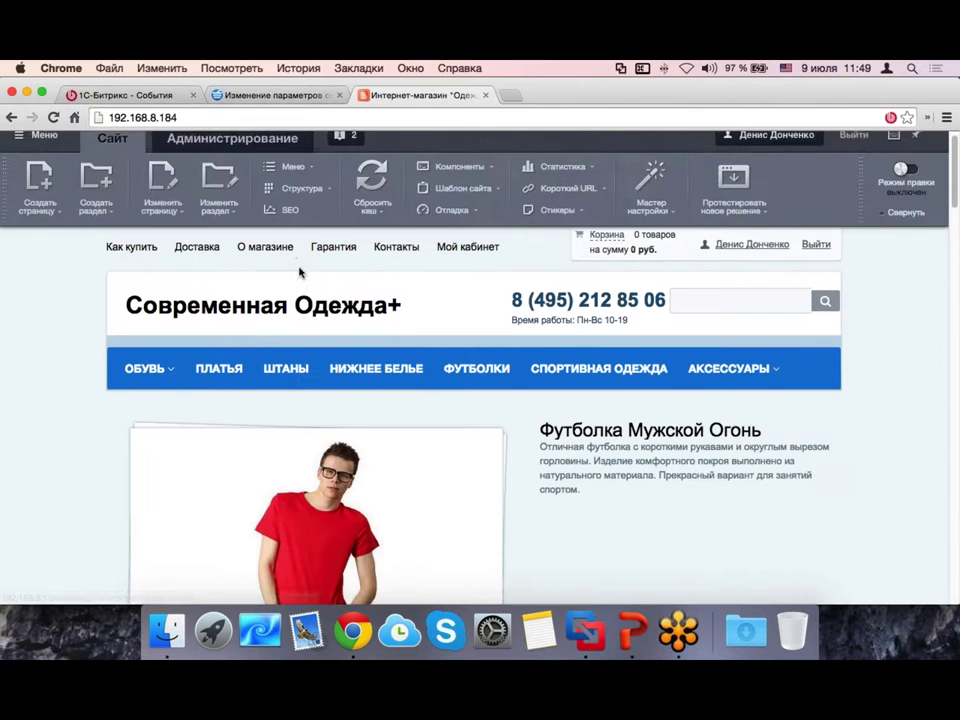
pyautogui.click(147, 398)
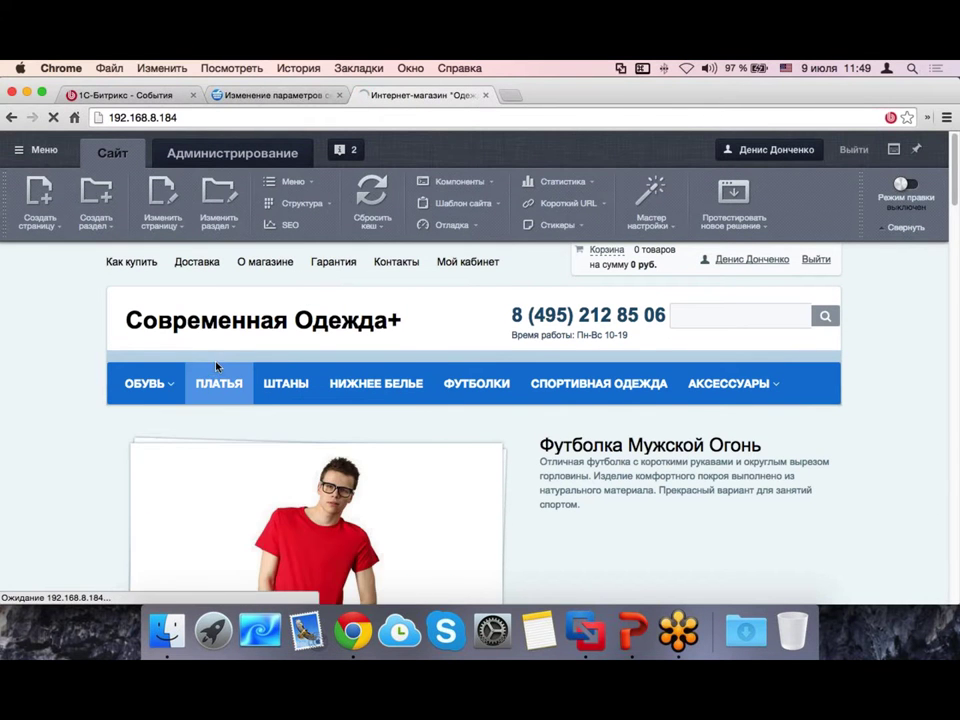
pyautogui.scroll(-4, 207, 360)
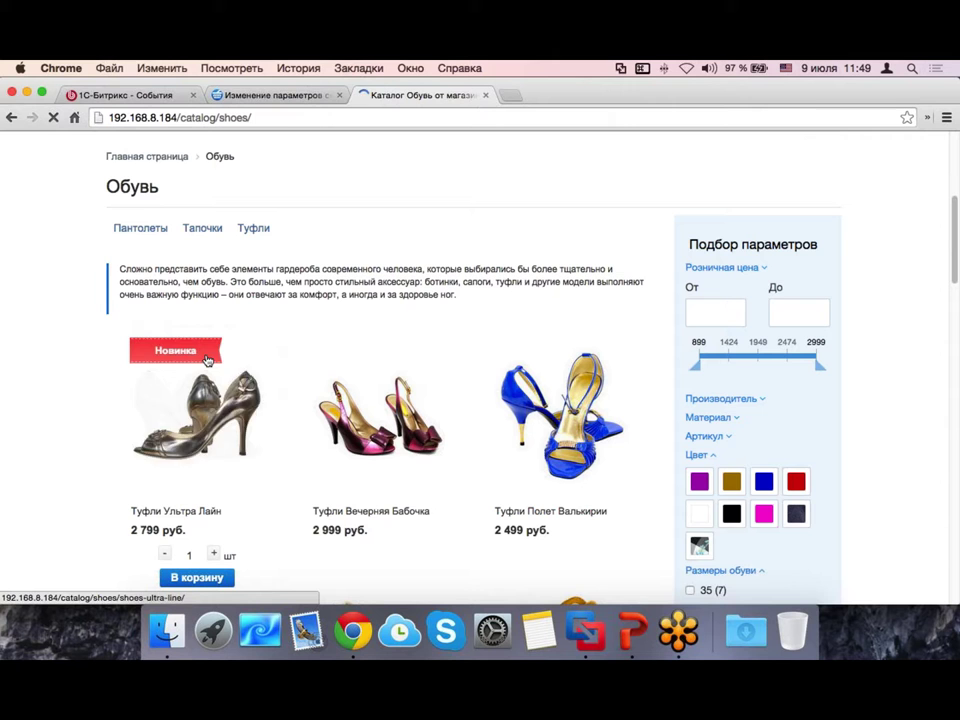
pyautogui.click(197, 437)
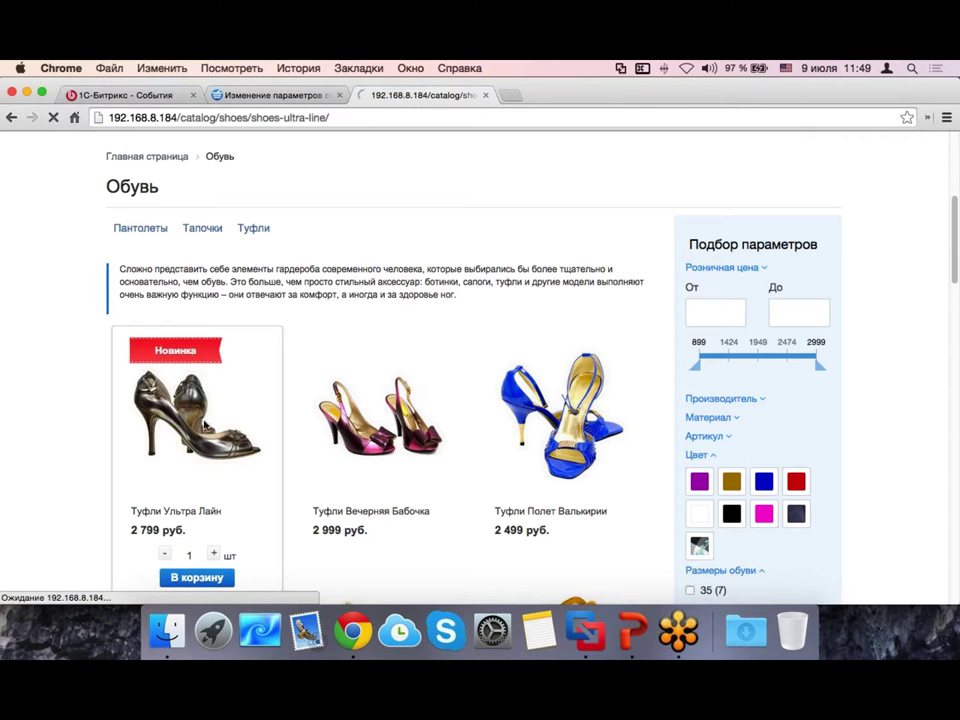
pyautogui.scroll(-5, 205, 435)
# Step: Go back to the Обувь section and look over the product page of Туфли Полет Валькирии
pyautogui.click(11, 117)
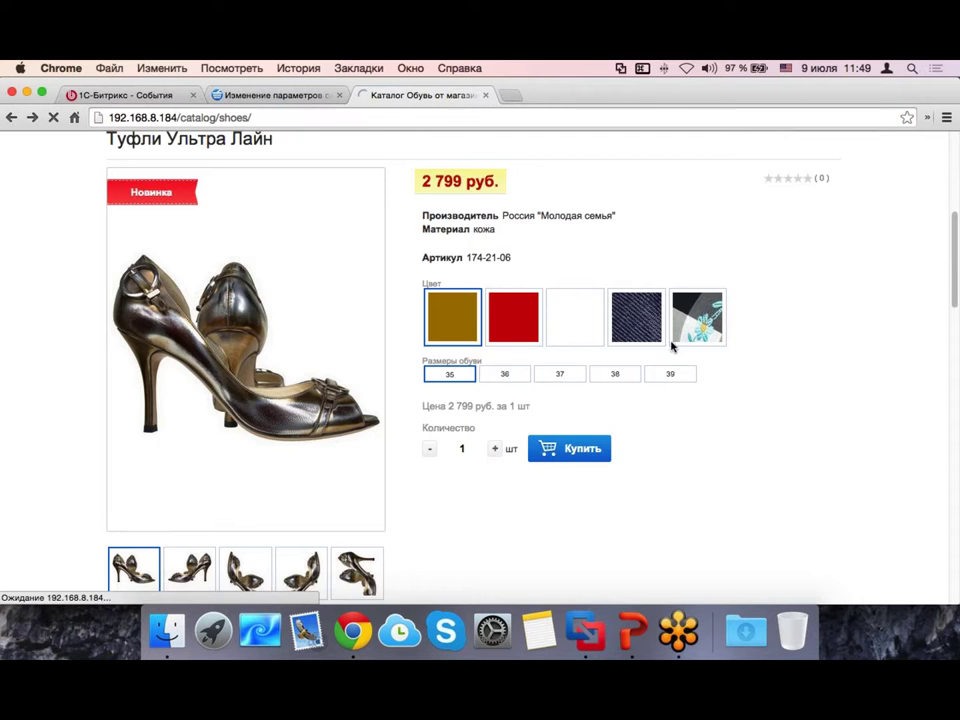
pyautogui.scroll(-4, 698, 338)
pyautogui.scroll(3, 553, 381)
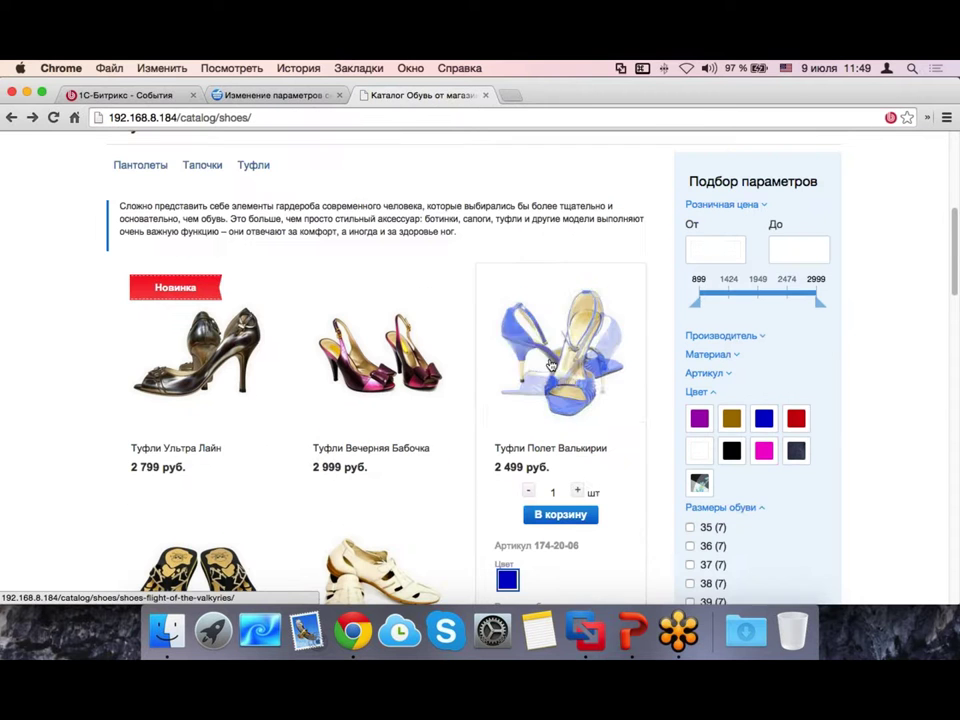
pyautogui.click(547, 450)
pyautogui.scroll(-6, 465, 350)
pyautogui.scroll(6, 450, 358)
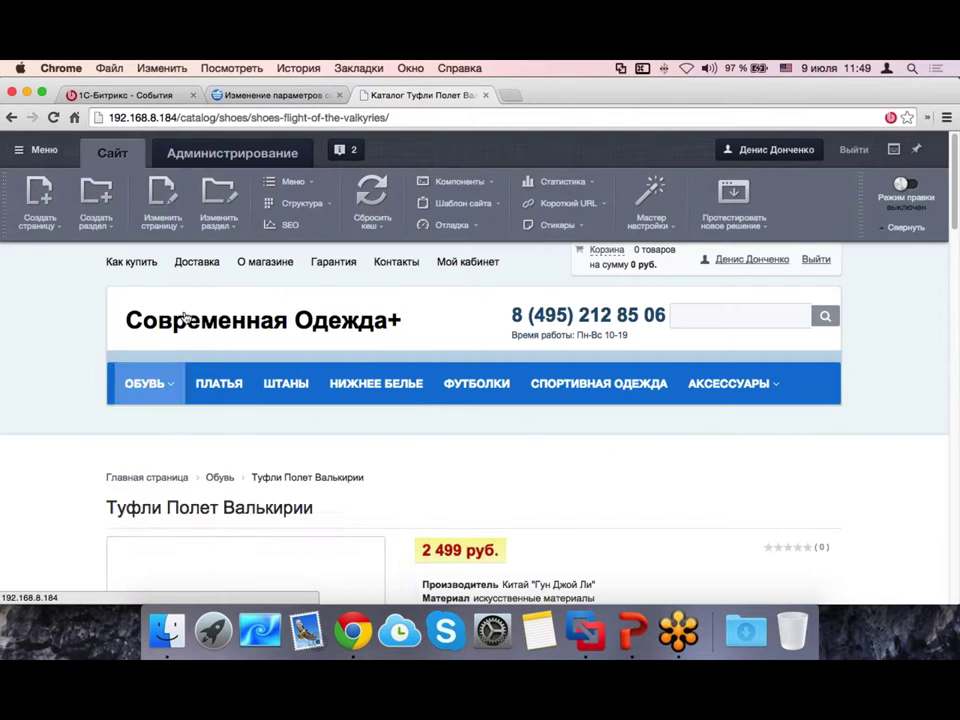
# Step: Open the Туфли Мужские section, look through it and open the product page of Туфли Летняя Легкость
pyautogui.moveTo(140, 383)
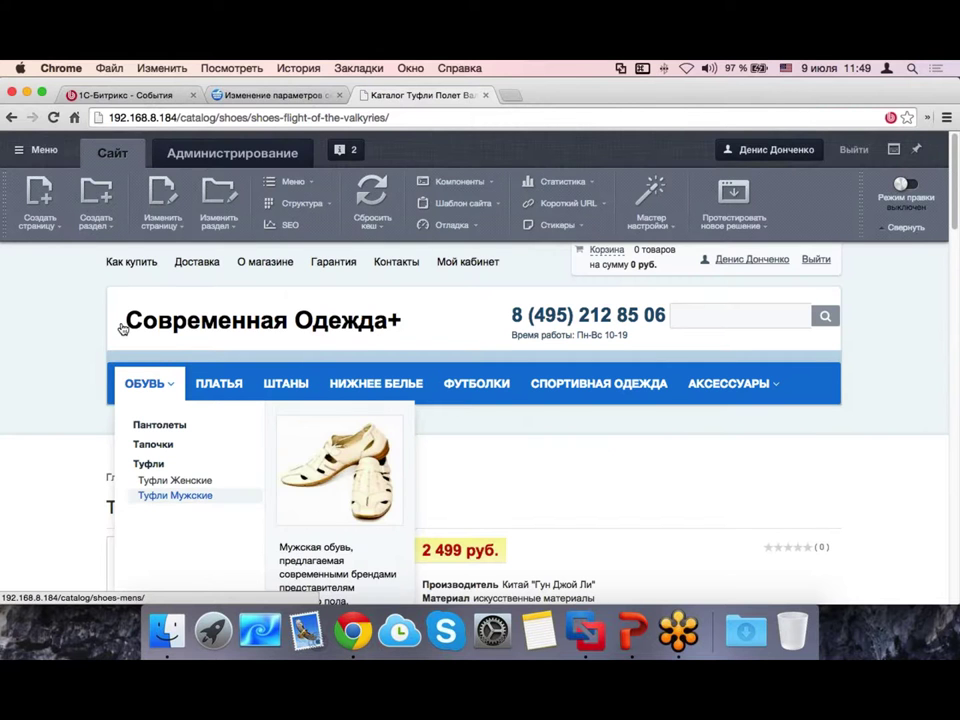
pyautogui.click(168, 495)
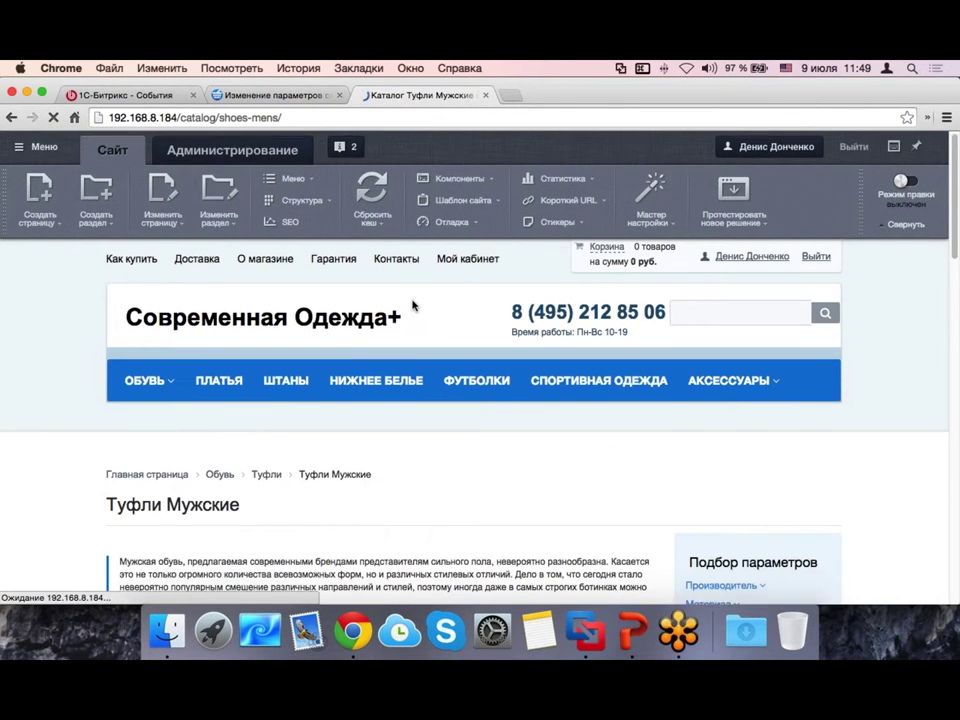
pyautogui.scroll(-10, 413, 305)
pyautogui.scroll(12, 330, 315)
pyautogui.scroll(-5, 204, 476)
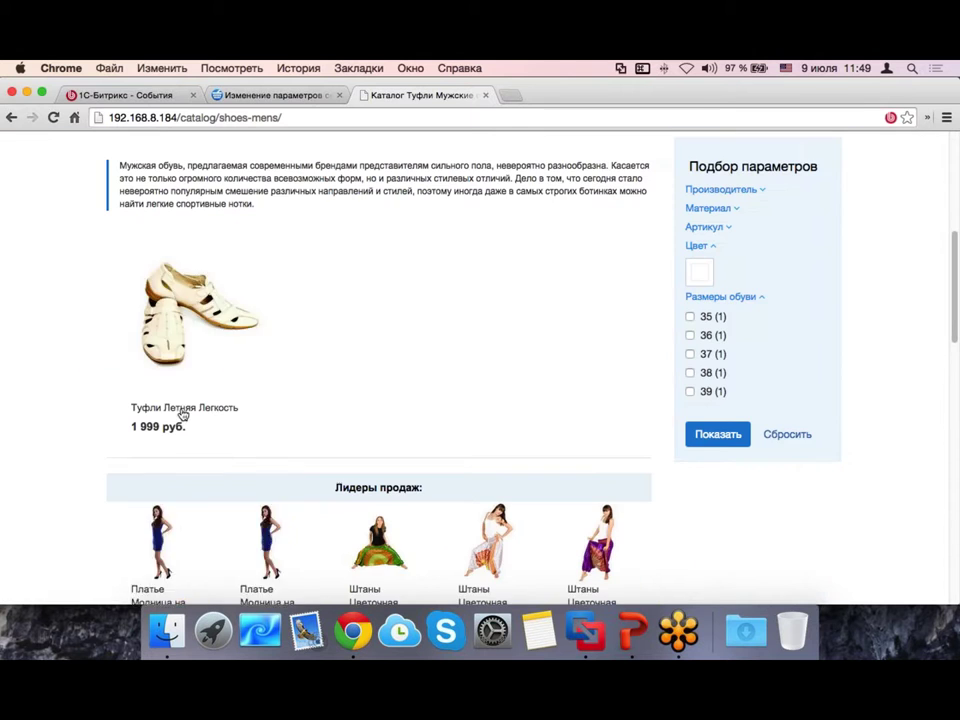
pyautogui.click(231, 357)
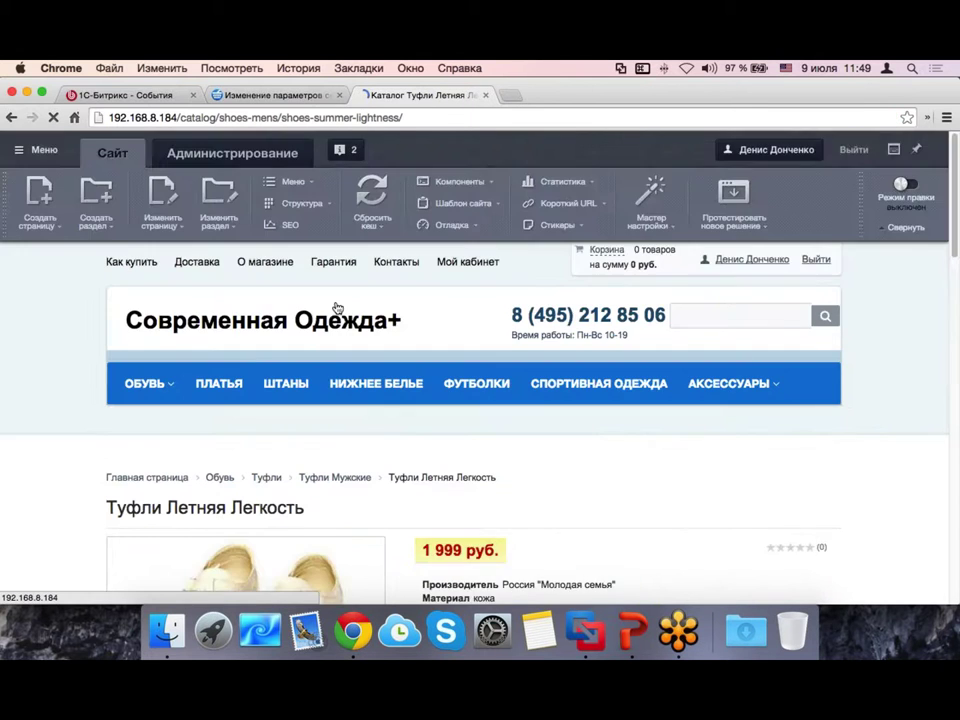
# Step: Go back to the discount in the administration, set its shoe size condition to 37 and apply the change
pyautogui.scroll(-4, 339, 302)
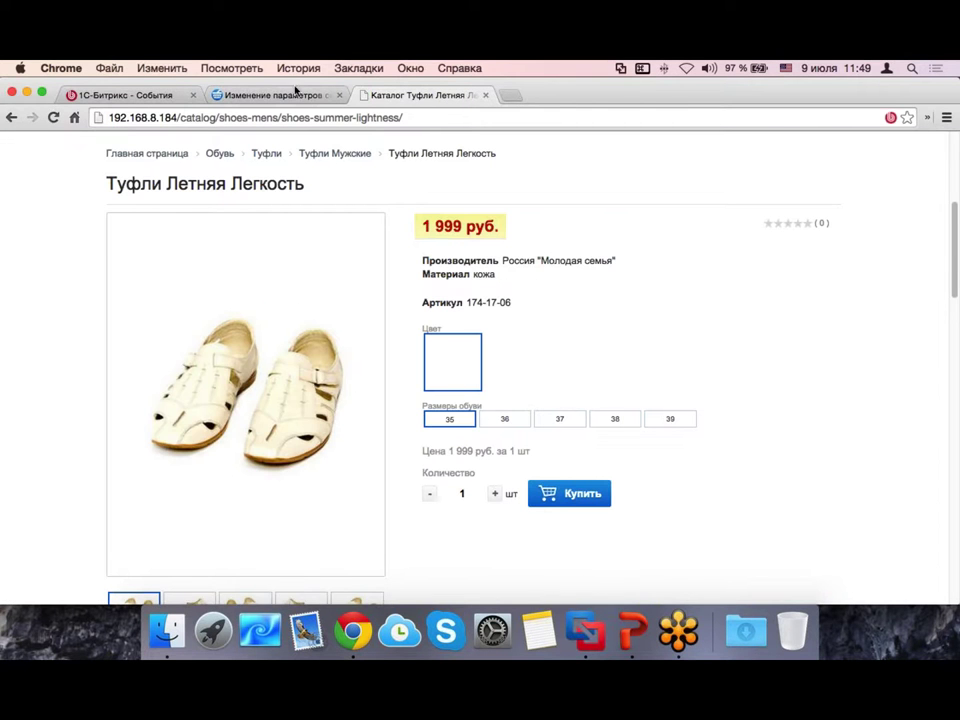
pyautogui.click(266, 98)
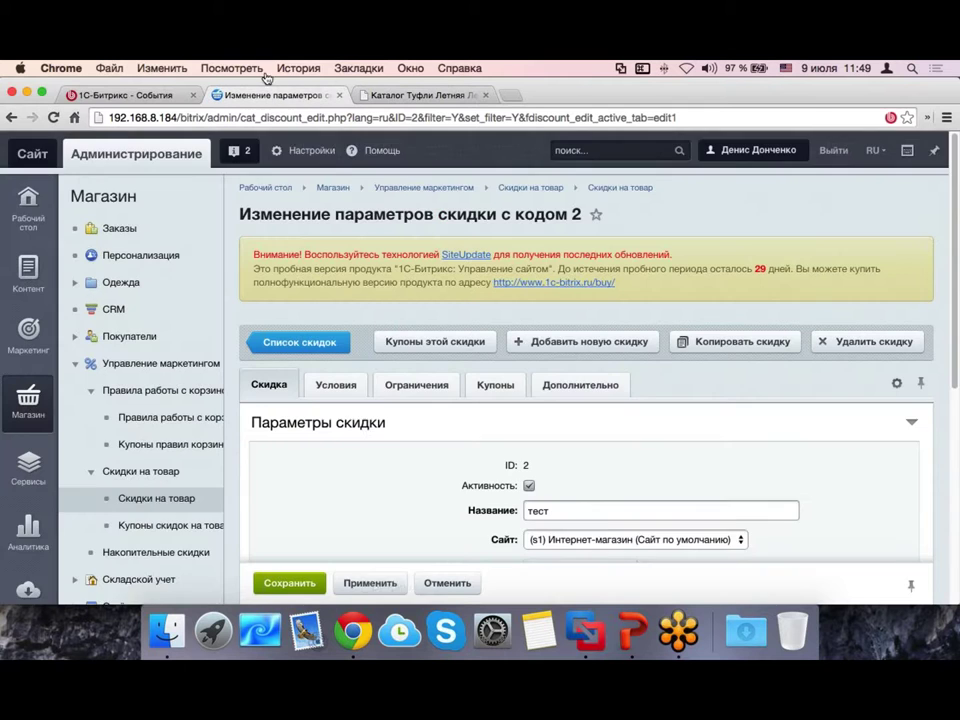
pyautogui.scroll(-3, 450, 420)
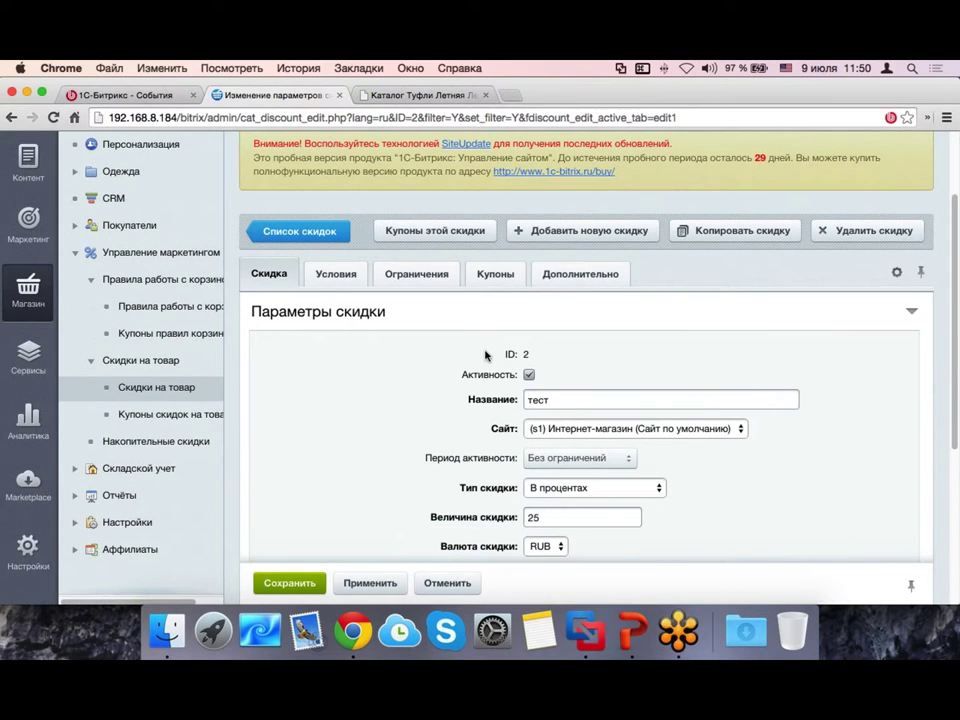
pyautogui.click(338, 275)
pyautogui.scroll(-2, 400, 330)
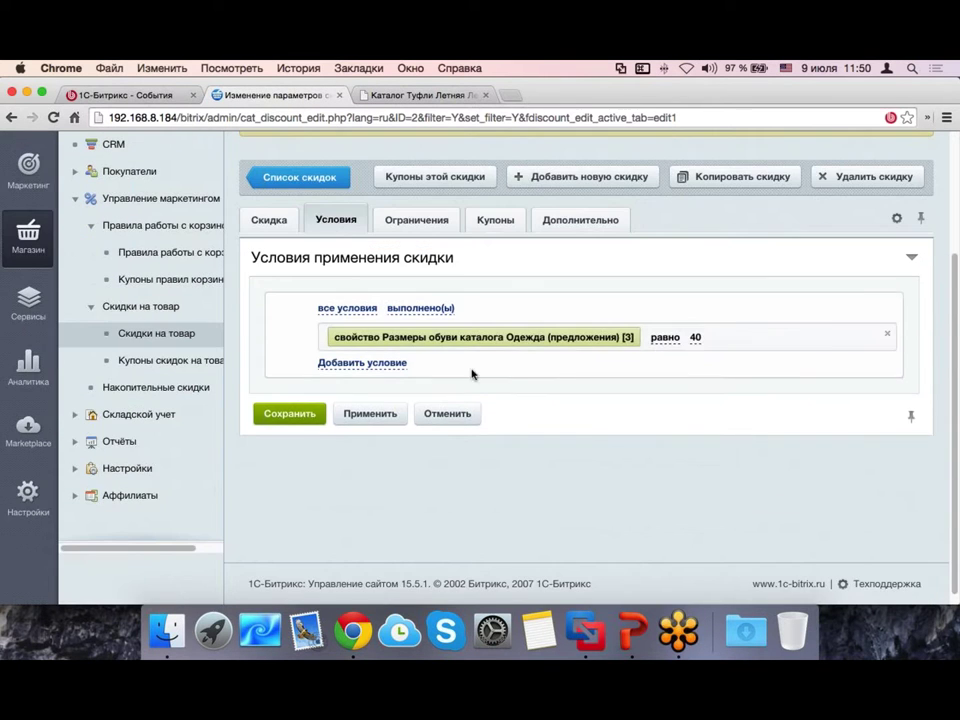
pyautogui.click(695, 339)
pyautogui.click(718, 338)
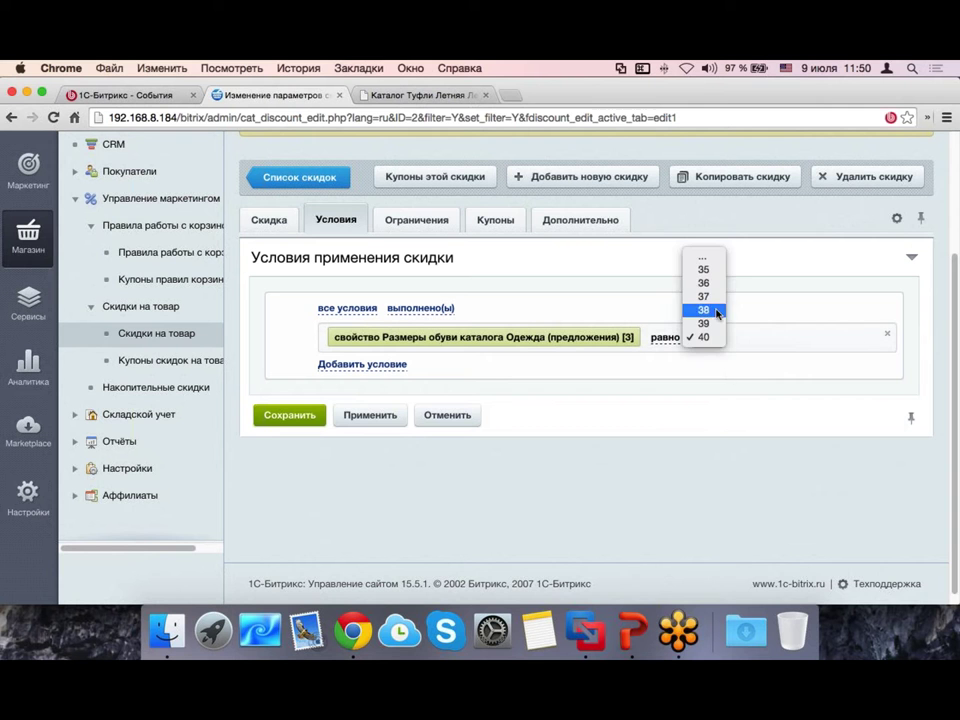
pyautogui.click(711, 296)
pyautogui.click(377, 408)
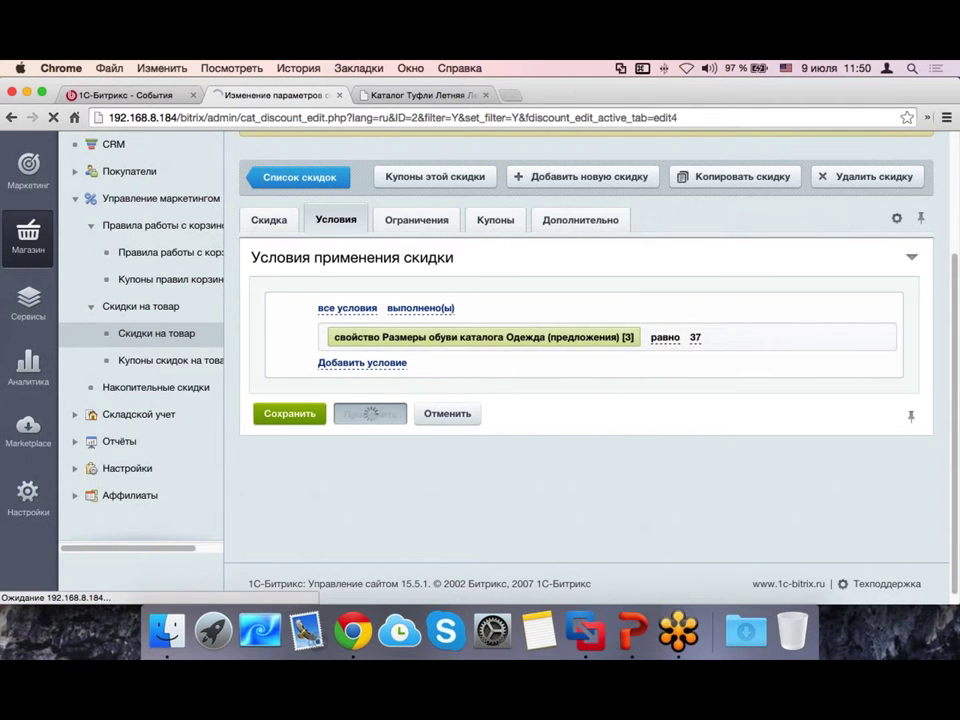
# Step: Switch to the Туфли Летняя Легкость storefront page, refresh it with the cache reset and select size 37
pyautogui.press('super+alt+Right')
pyautogui.press('super+r')
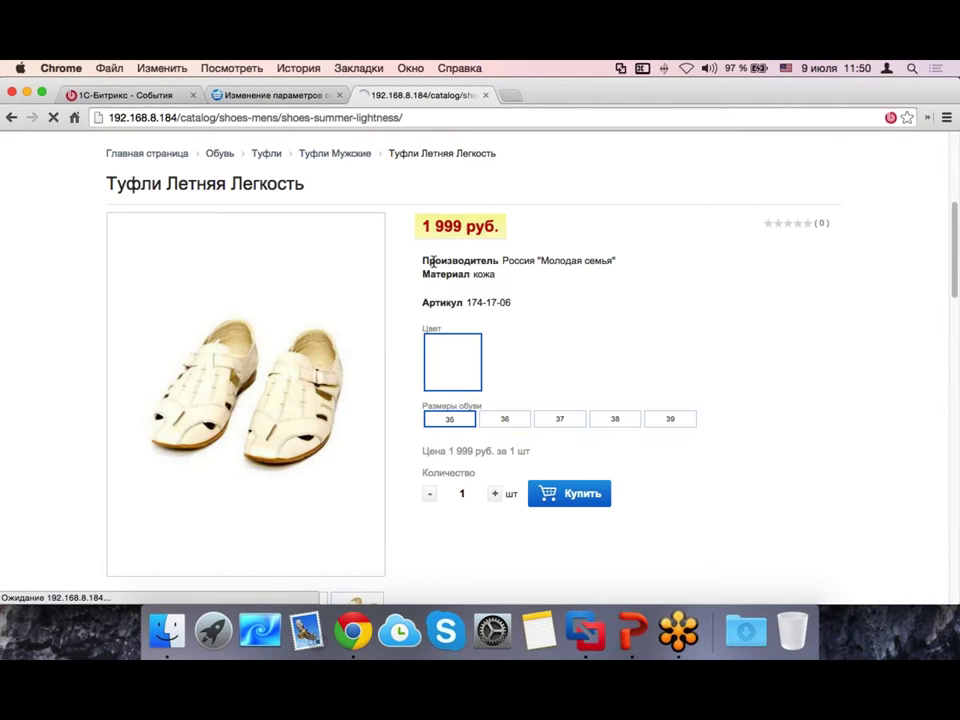
pyautogui.click(557, 419)
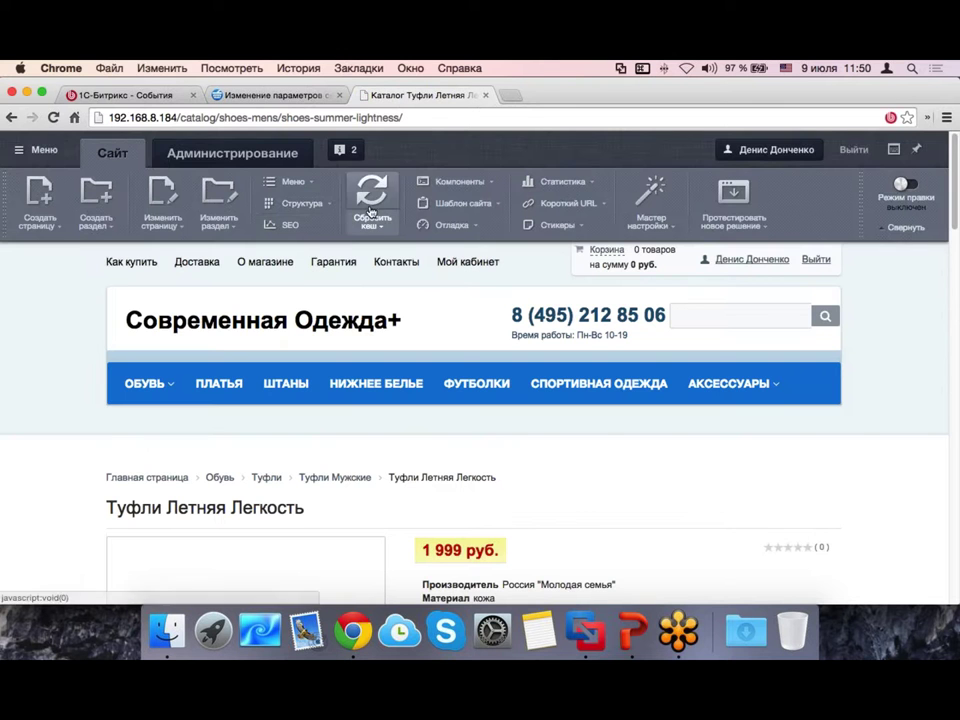
pyautogui.click(371, 212)
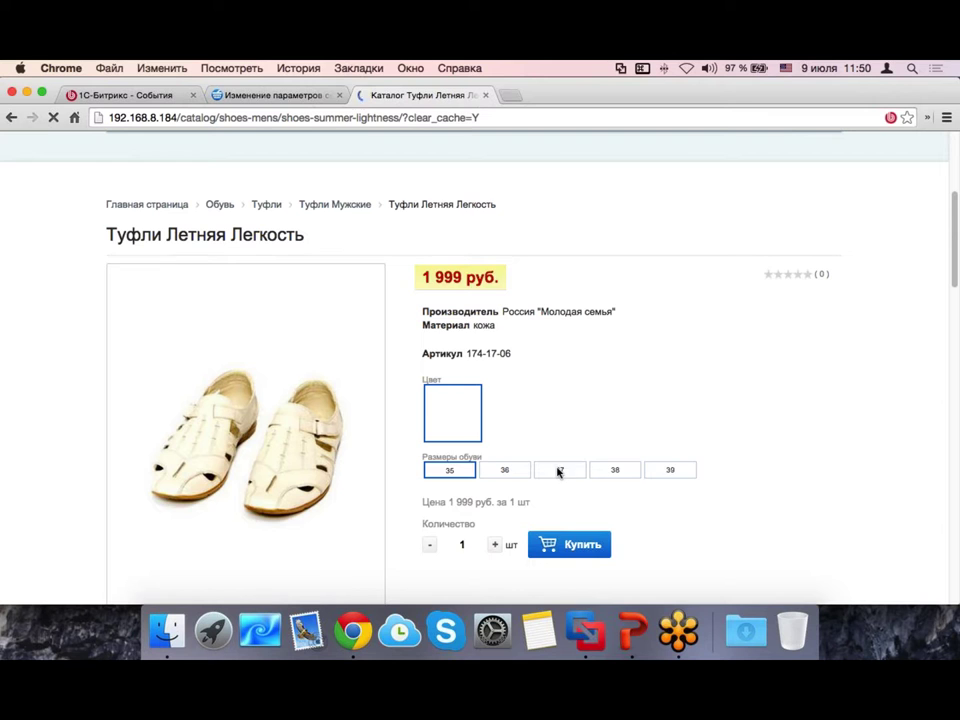
pyautogui.click(552, 470)
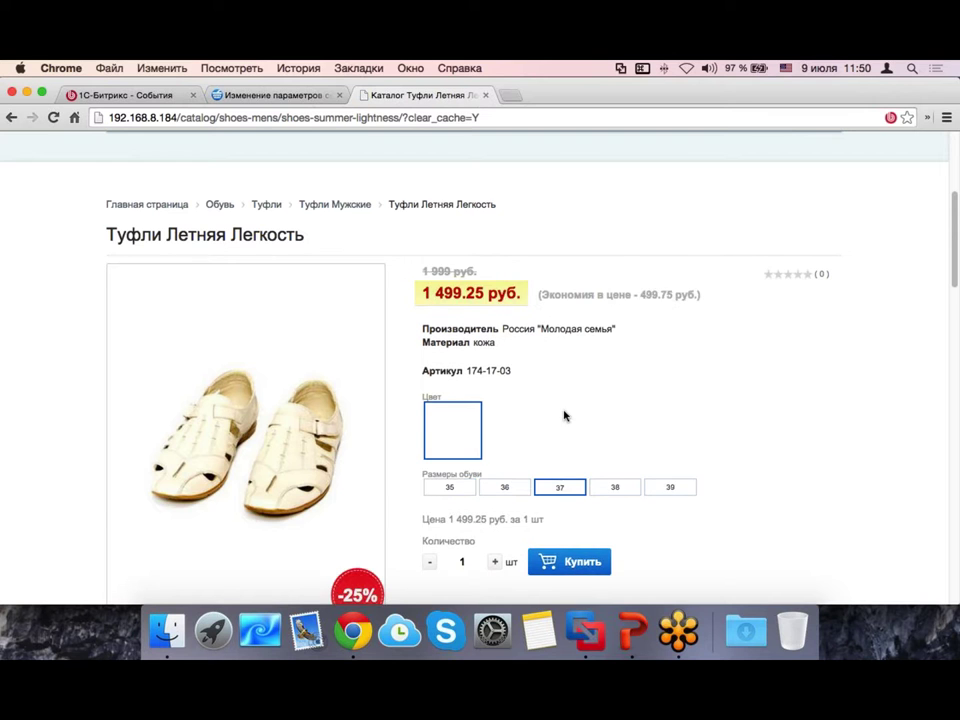
# Step: Compare the product's price across sizes 35, 36, 38 and 39, then return to size 37
pyautogui.scroll(-3, 563, 416)
pyautogui.click(450, 382)
pyautogui.click(505, 365)
pyautogui.click(612, 366)
pyautogui.click(668, 366)
pyautogui.click(555, 366)
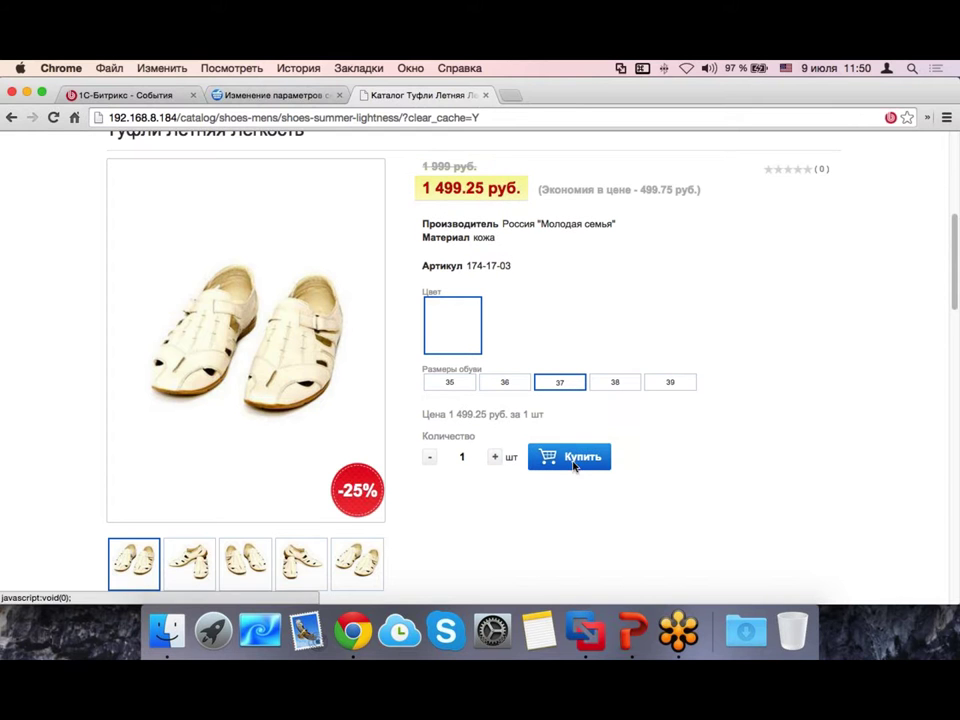
# Step: Examine the discount badge on the product photo and the savings text beside the price
pyautogui.scroll(-1, 355, 484)
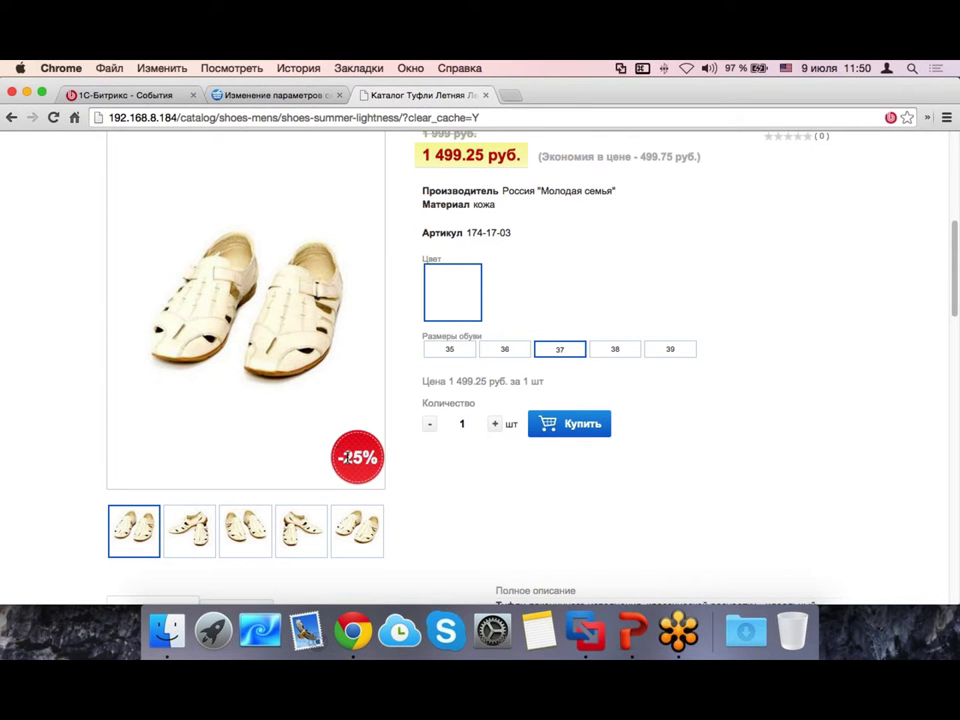
pyautogui.moveTo(265, 337); pyautogui.dragTo(282, 344)
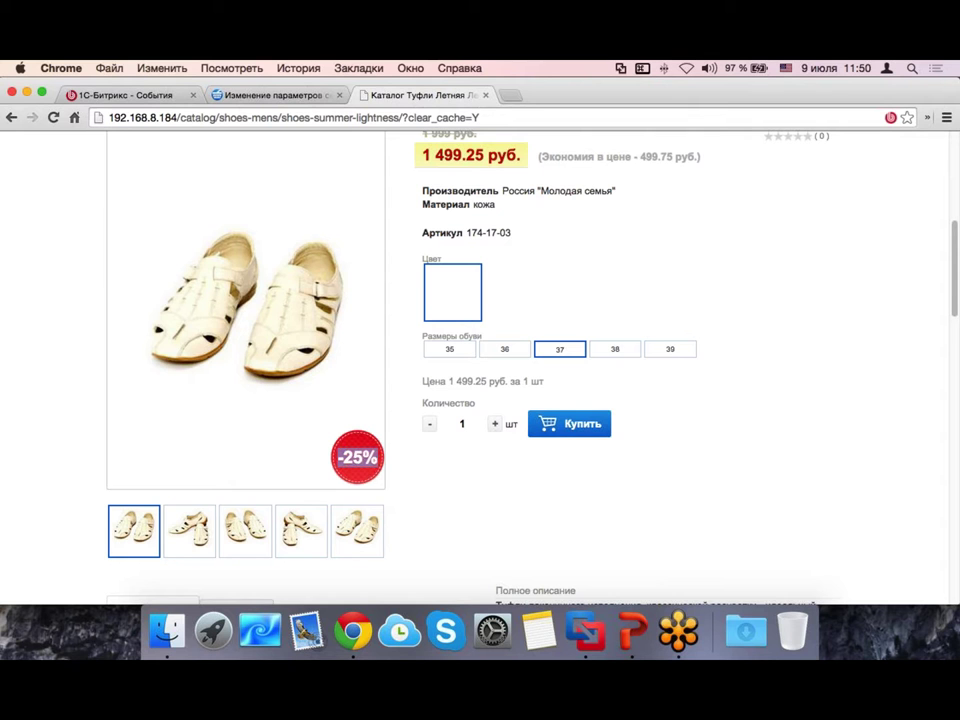
pyautogui.click(399, 491)
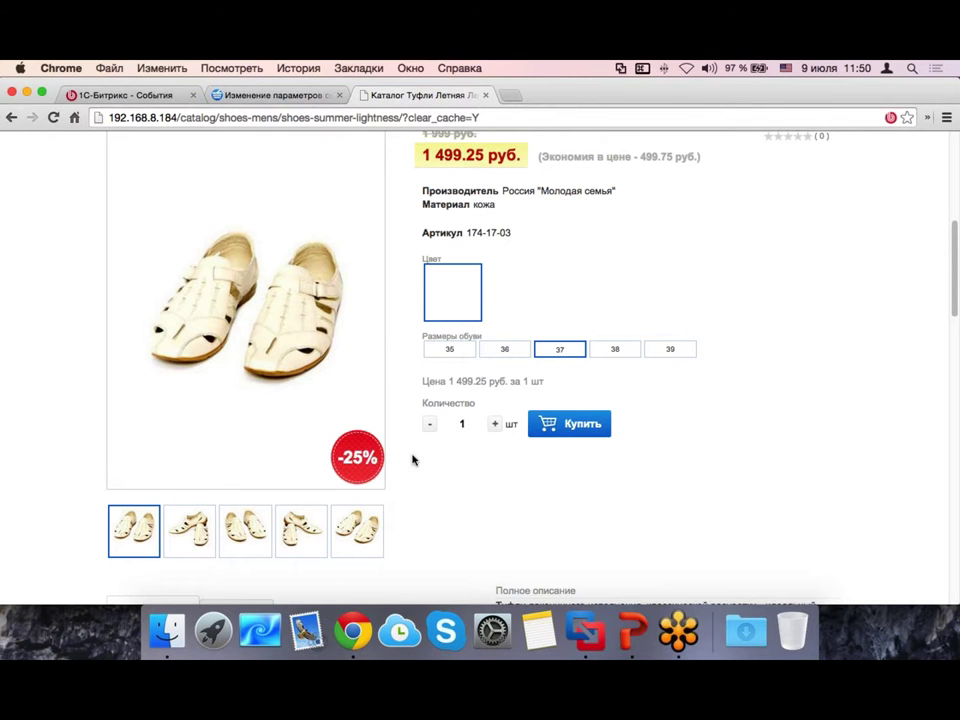
pyautogui.scroll(2, 356, 516)
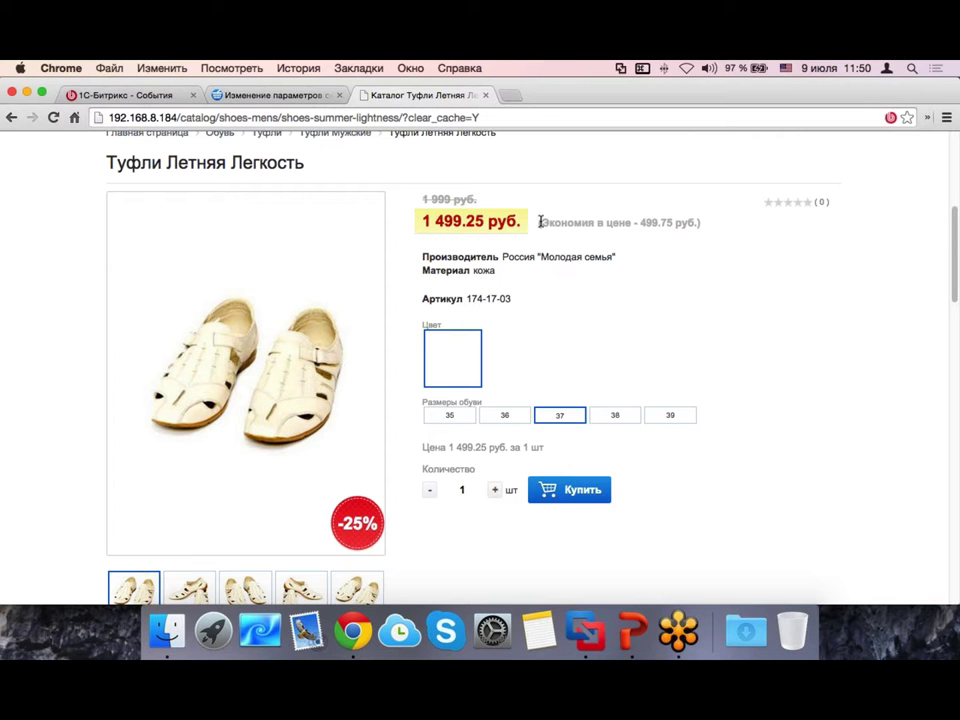
pyautogui.moveTo(541, 221); pyautogui.dragTo(690, 222)
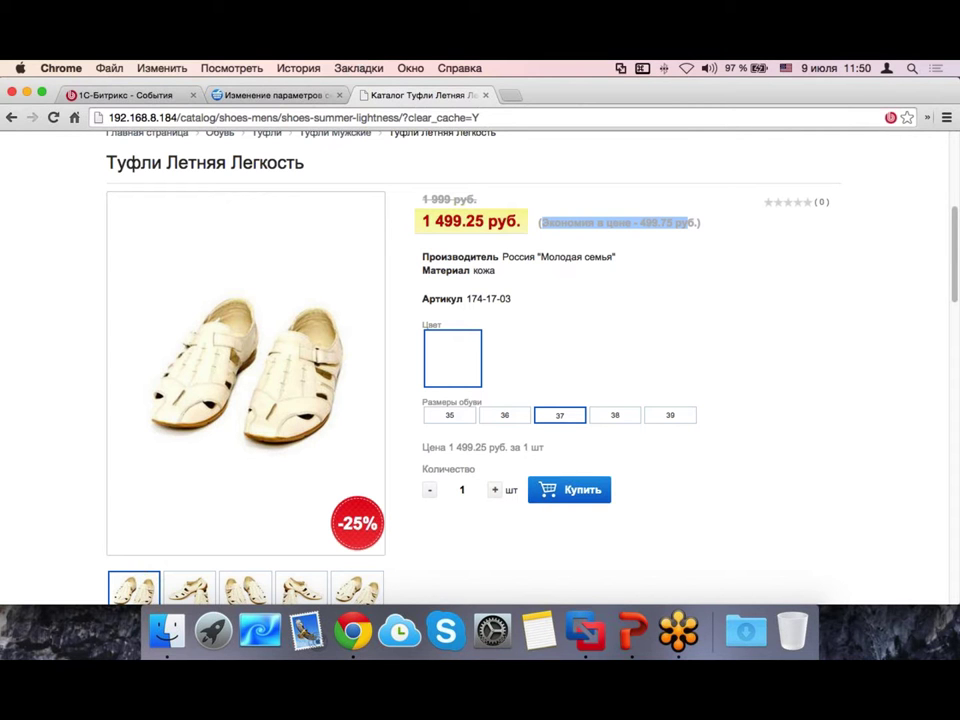
# Step: Return to the discount's conditions and look through the condition types available for an additional condition
pyautogui.click(311, 96)
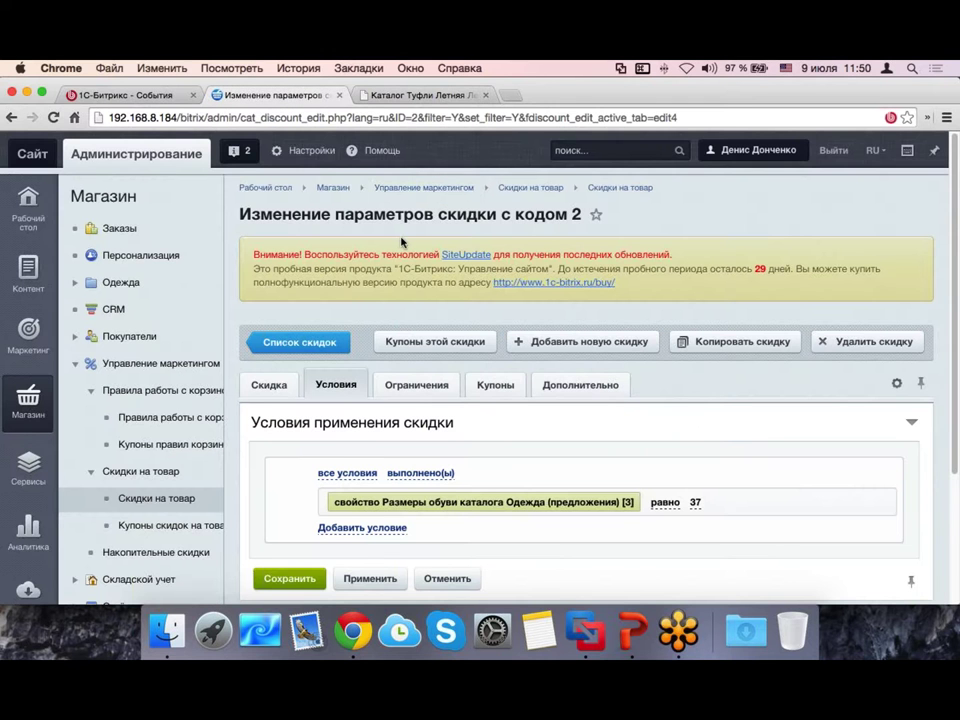
pyautogui.scroll(-1, 468, 262)
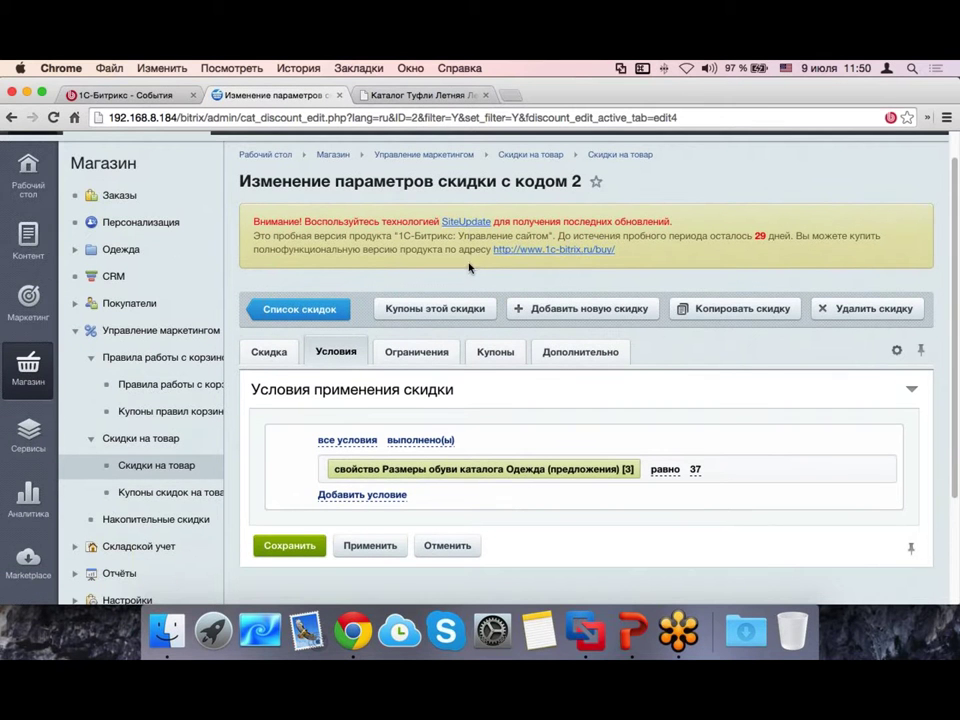
pyautogui.click(396, 496)
pyautogui.scroll(-2, 438, 488)
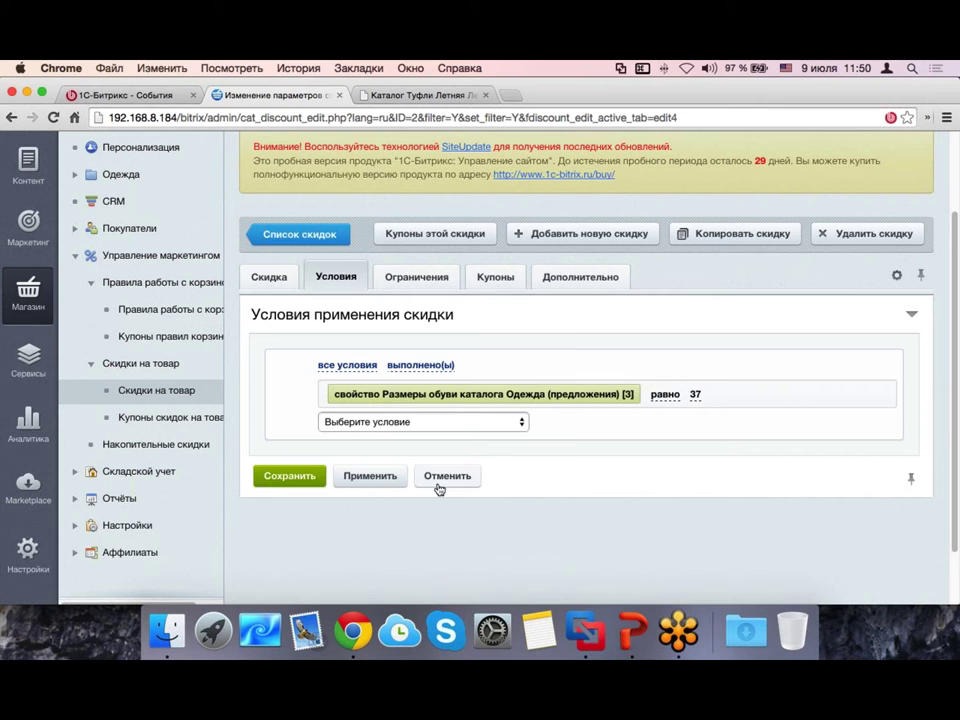
pyautogui.click(345, 421)
pyautogui.scroll(-5, 451, 431)
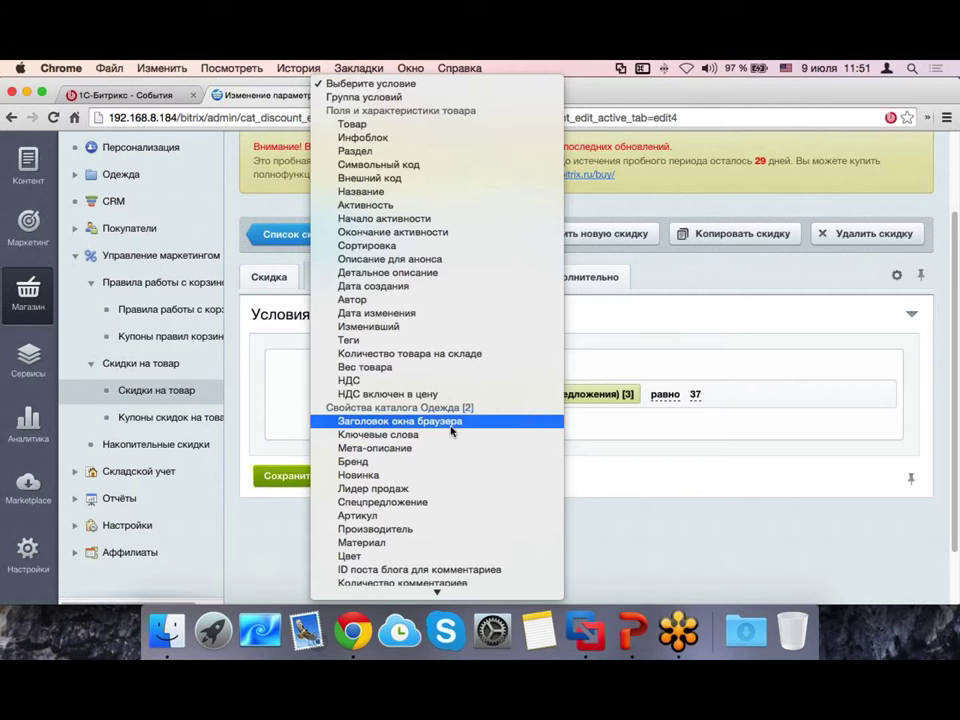
pyautogui.scroll(-2, 451, 431)
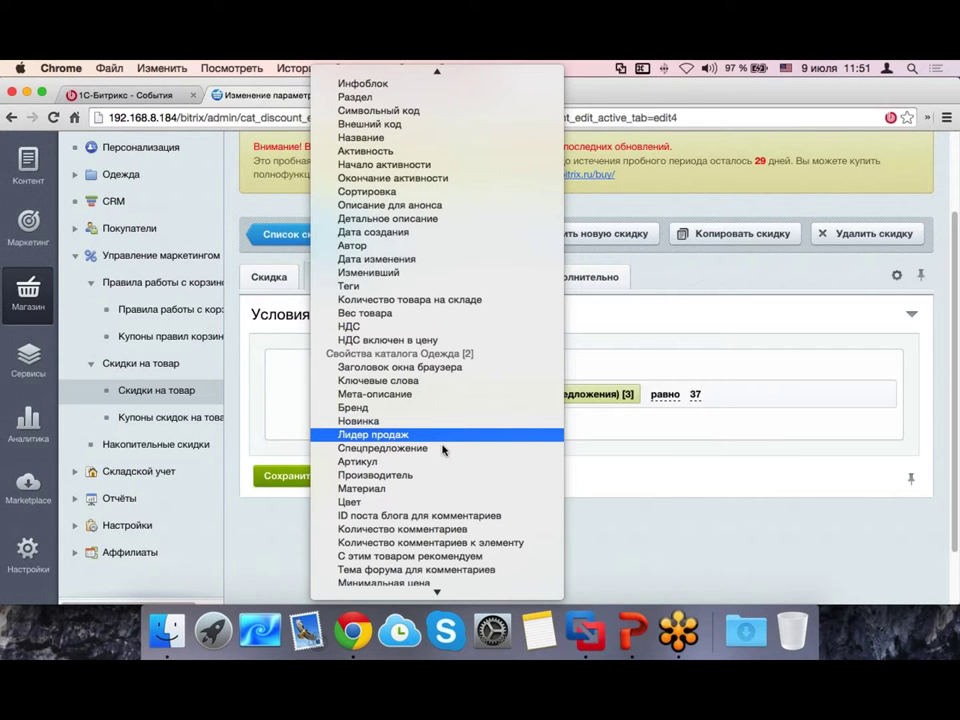
pyautogui.click(248, 394)
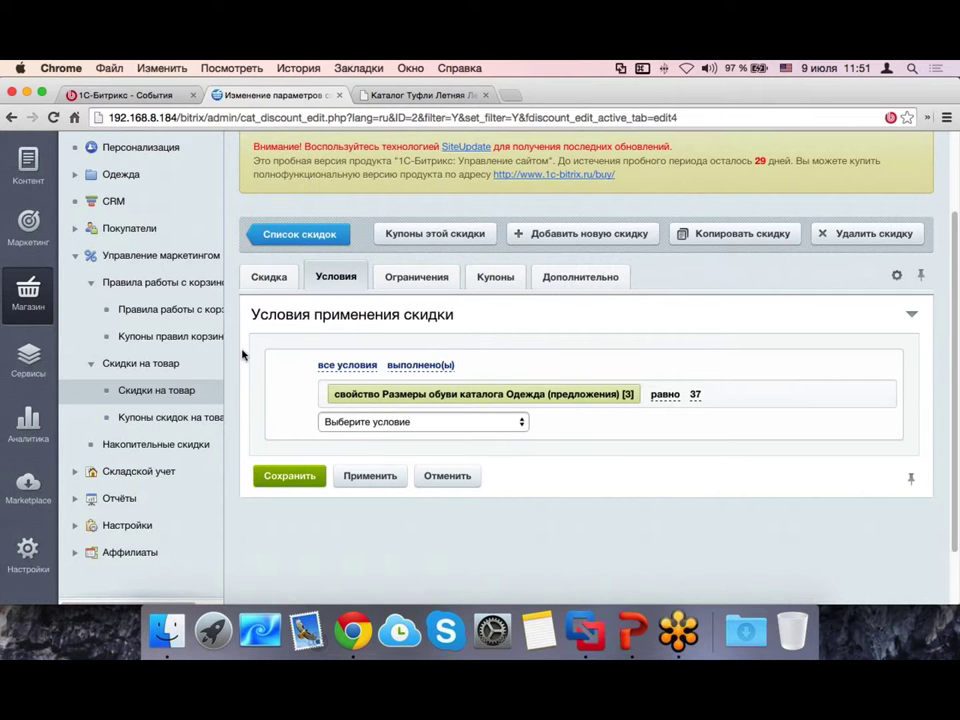
# Step: Open the cart rules (Правила работы с корзиной), start a new rule and review its general parameters
pyautogui.click(175, 289)
pyautogui.click(172, 312)
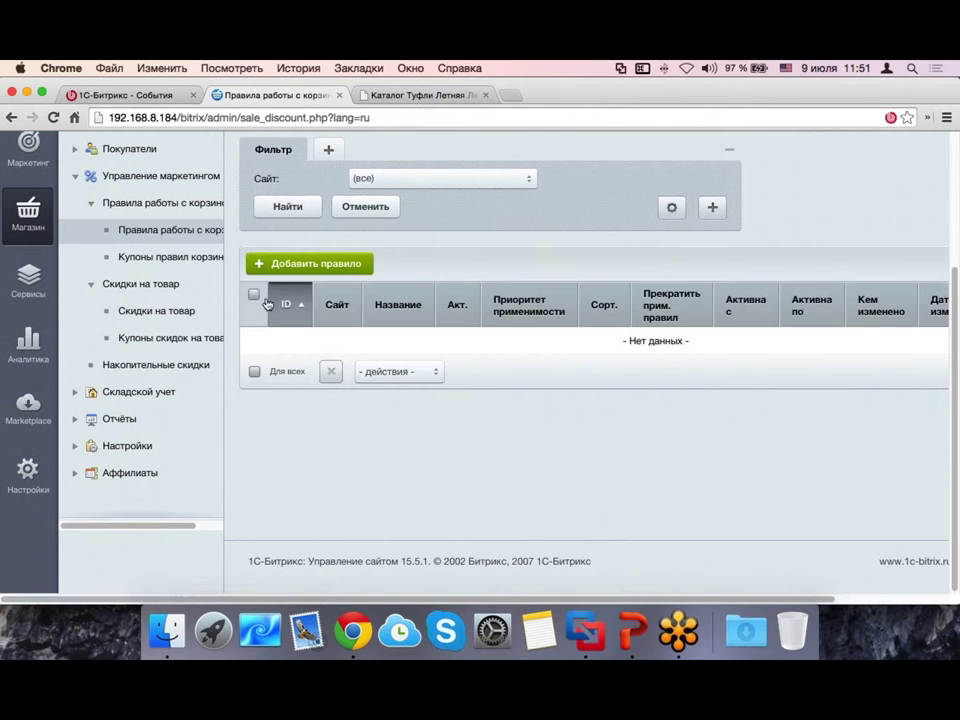
pyautogui.click(305, 264)
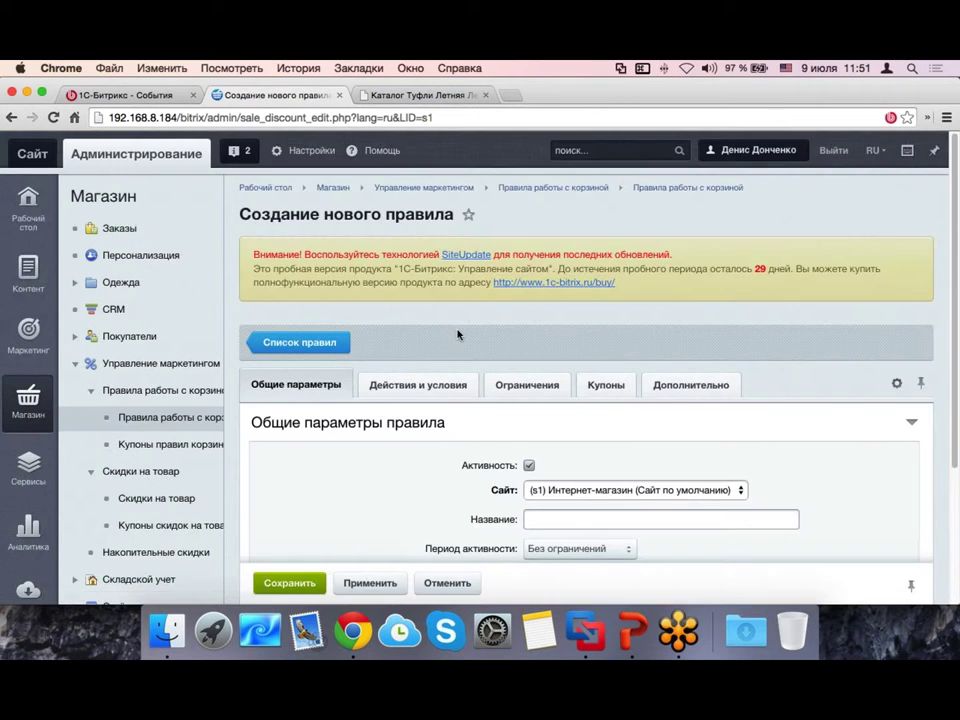
pyautogui.scroll(-5, 465, 335)
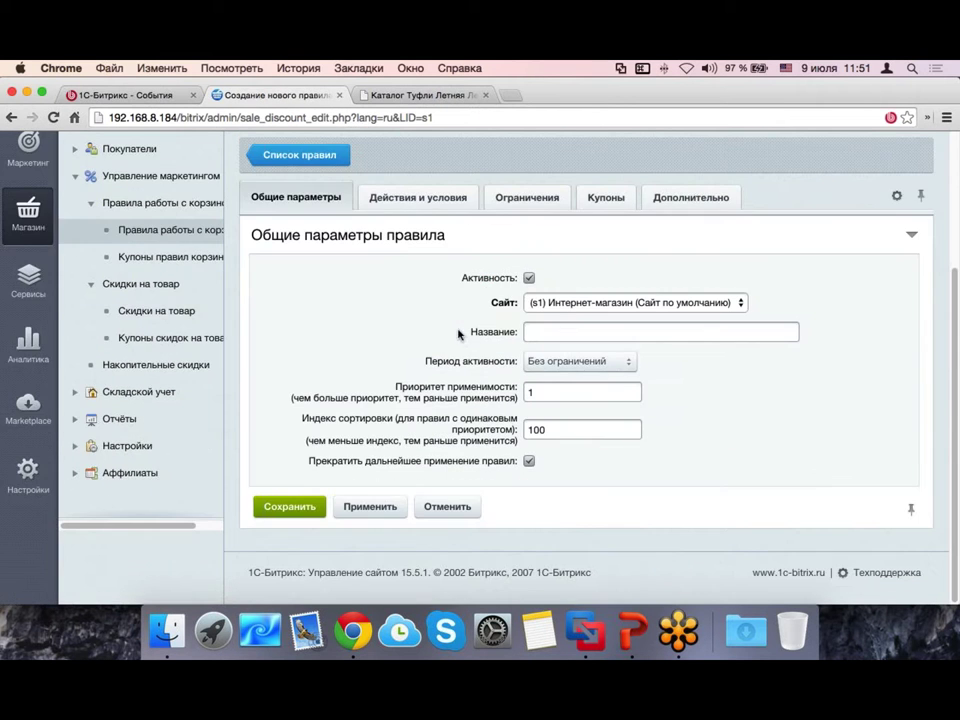
# Step: Add the action Изменить стоимость товаров в корзине to the new rule's actions and conditions
pyautogui.click(418, 198)
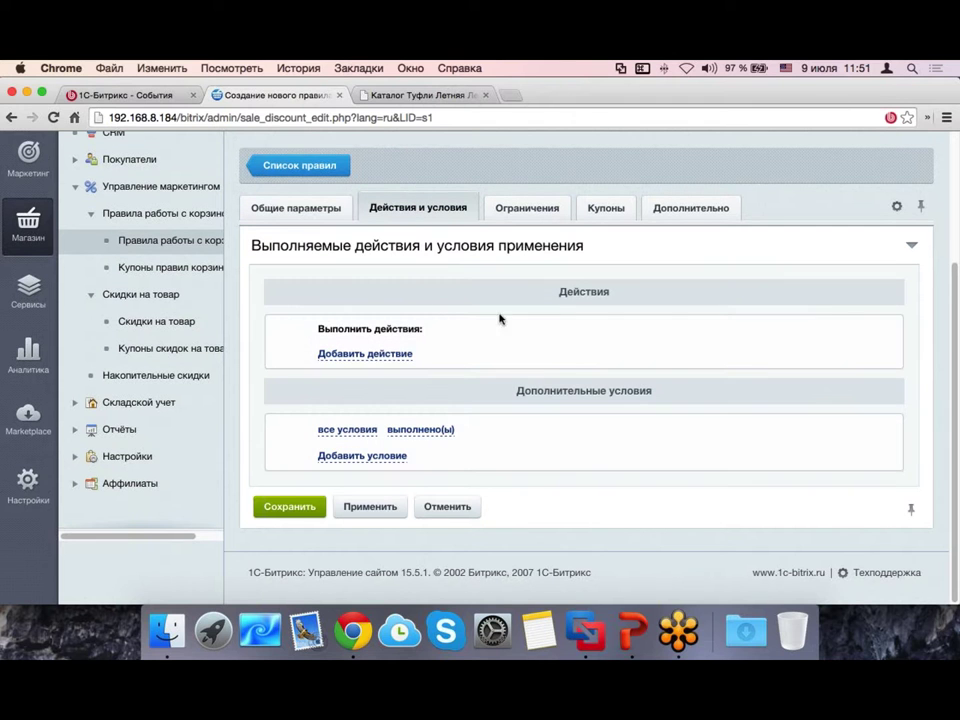
pyautogui.click(376, 354)
pyautogui.click(374, 360)
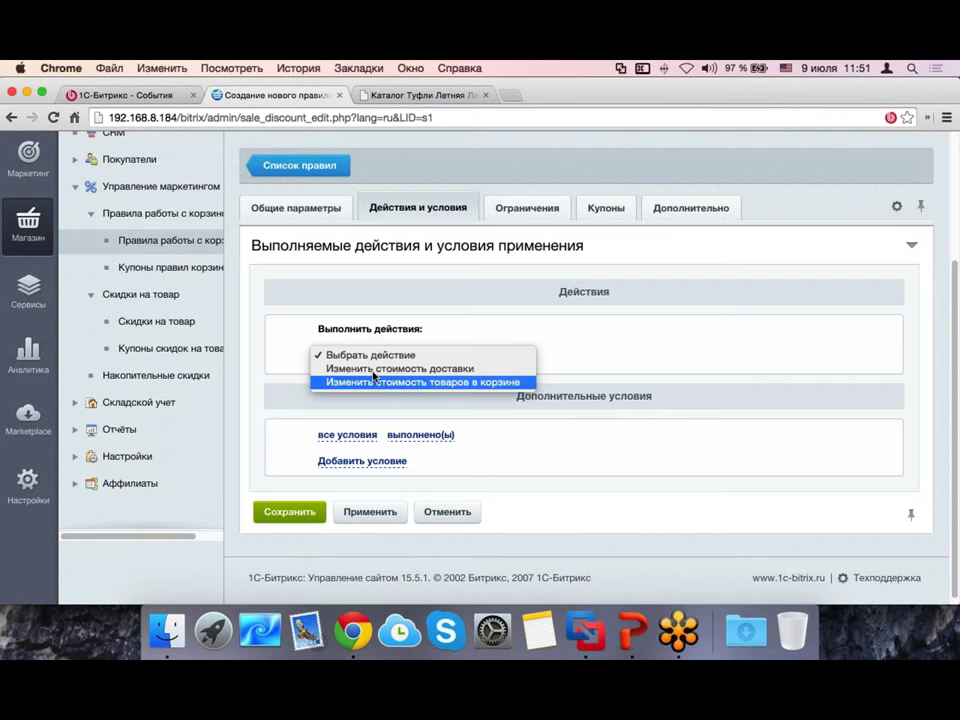
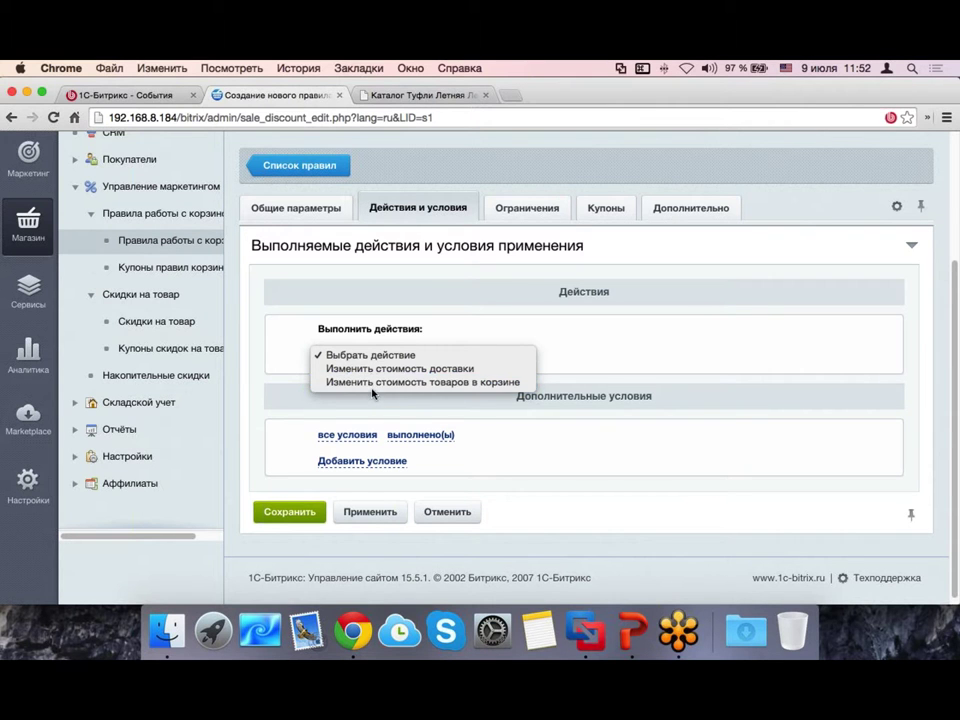
pyautogui.click(383, 386)
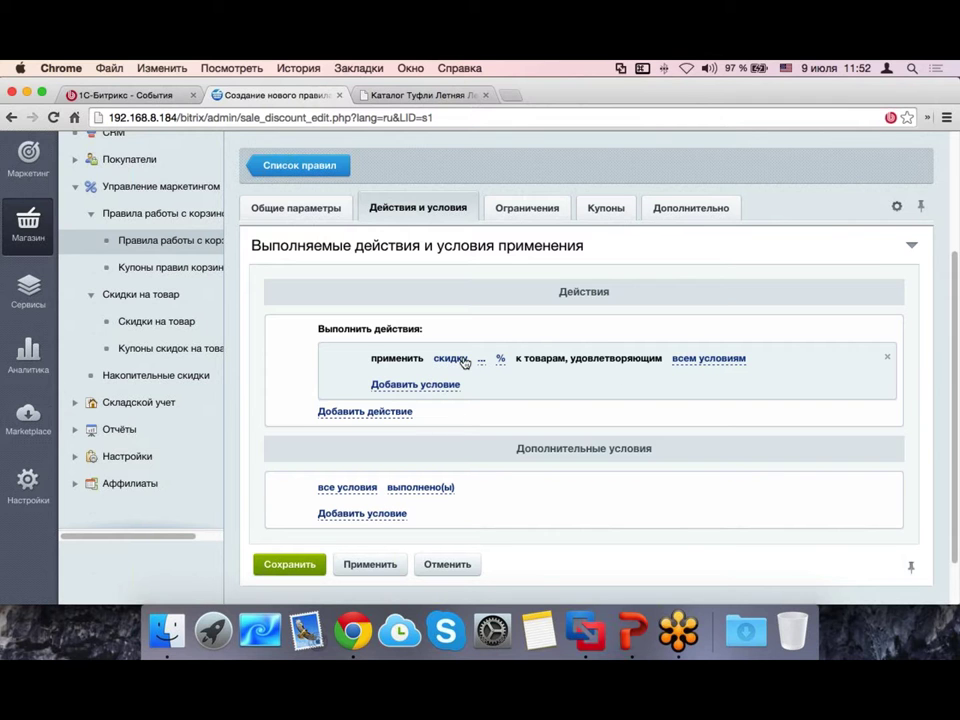
# Step: Review the action's discount or markup choice, value field and unit options, keeping скидку and %
pyautogui.click(464, 361)
pyautogui.click(463, 360)
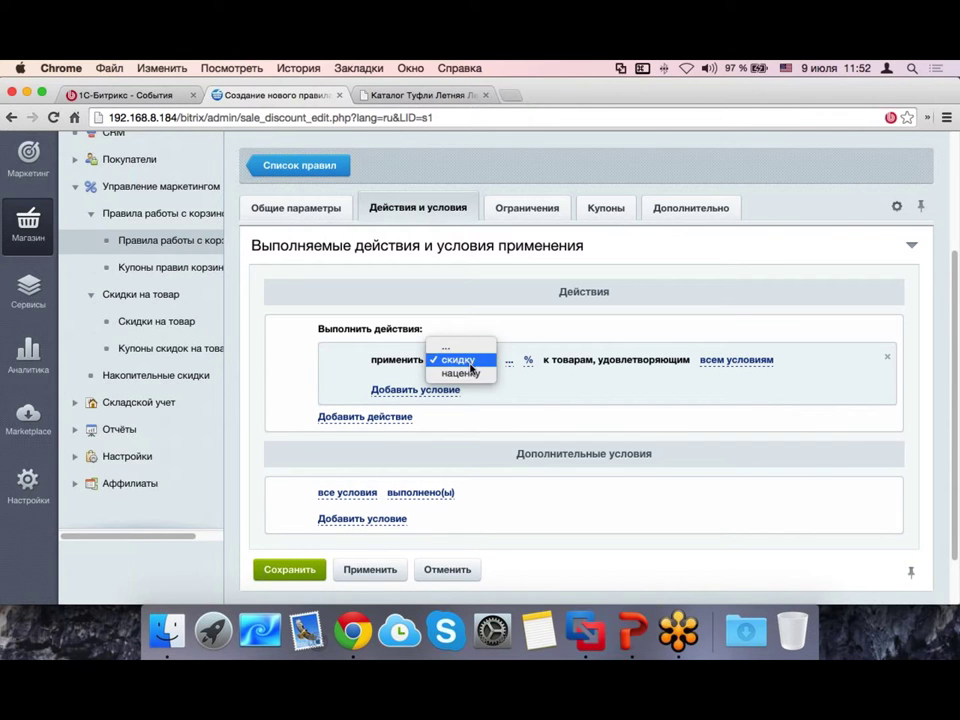
pyautogui.click(537, 387)
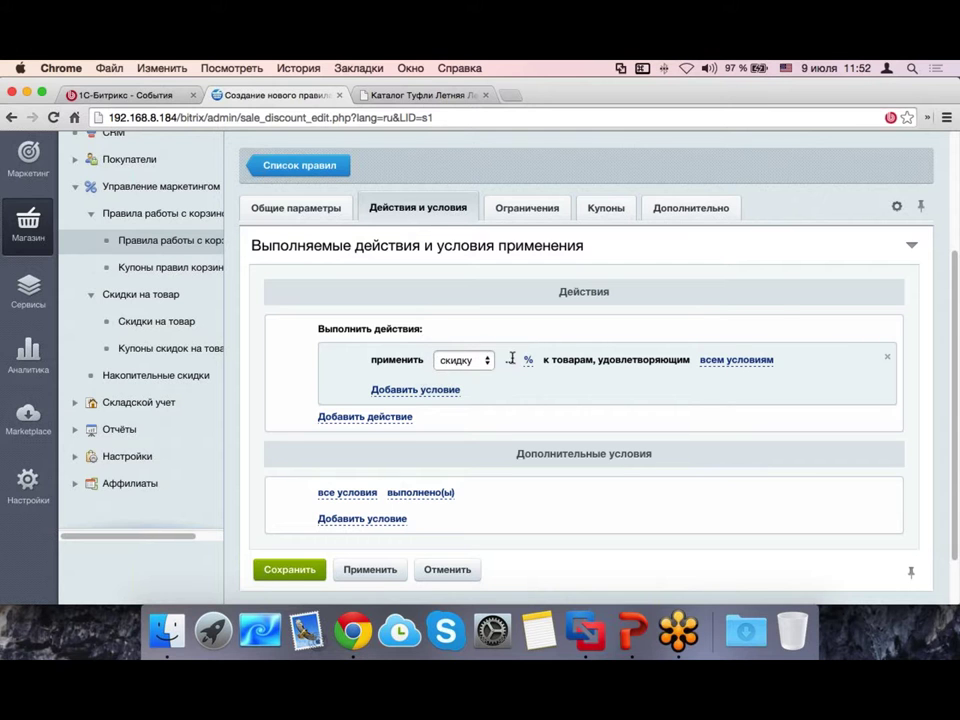
pyautogui.click(516, 385)
pyautogui.click(481, 360)
pyautogui.click(540, 377)
pyautogui.click(500, 358)
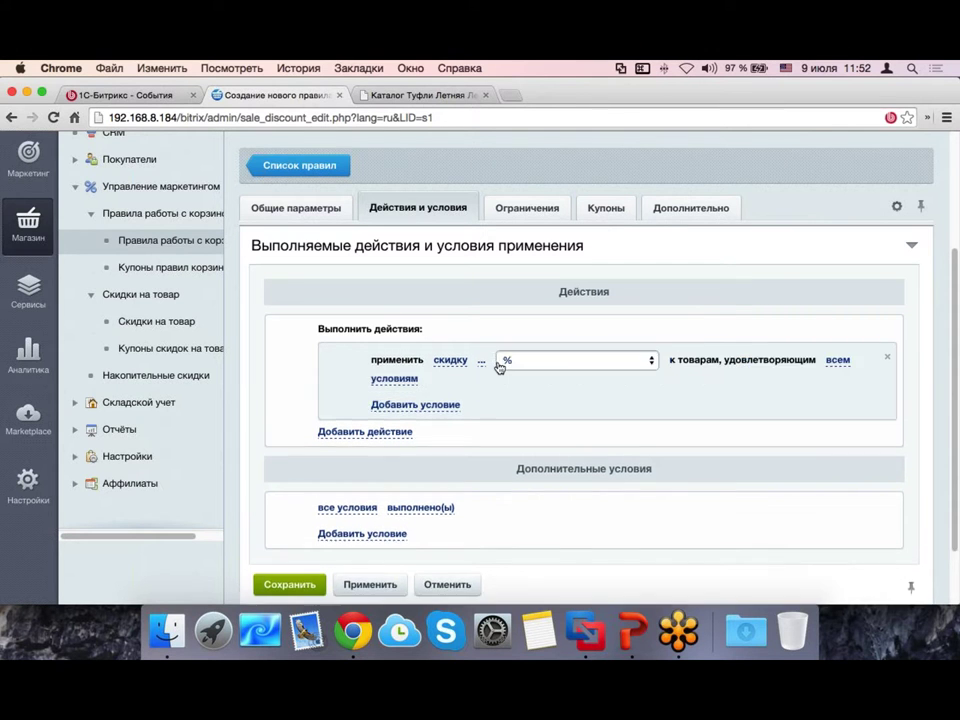
pyautogui.click(540, 365)
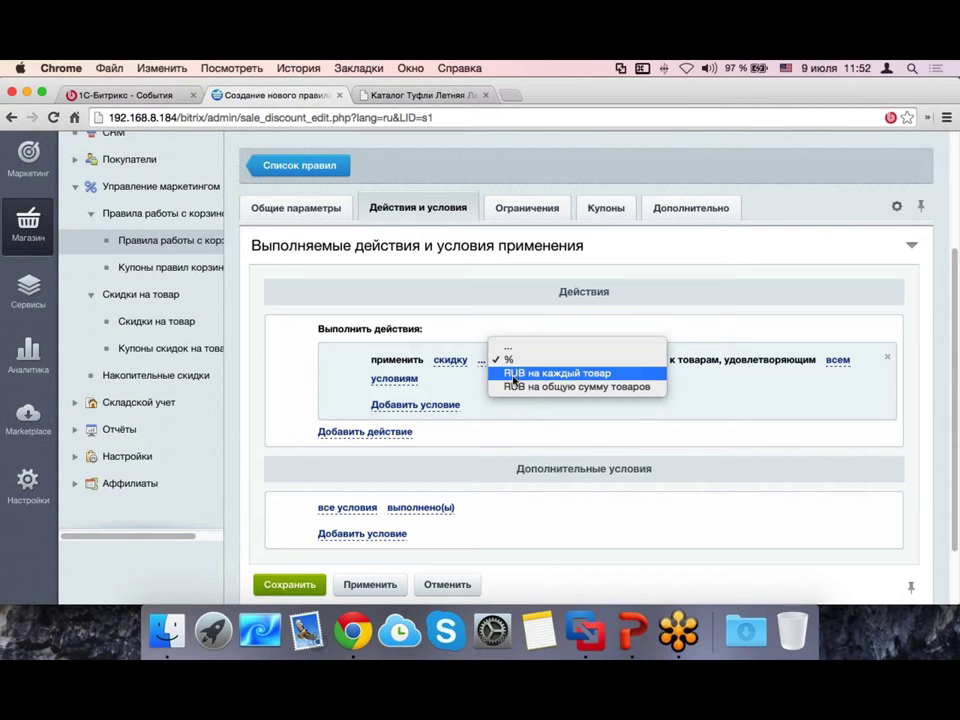
pyautogui.click(295, 285)
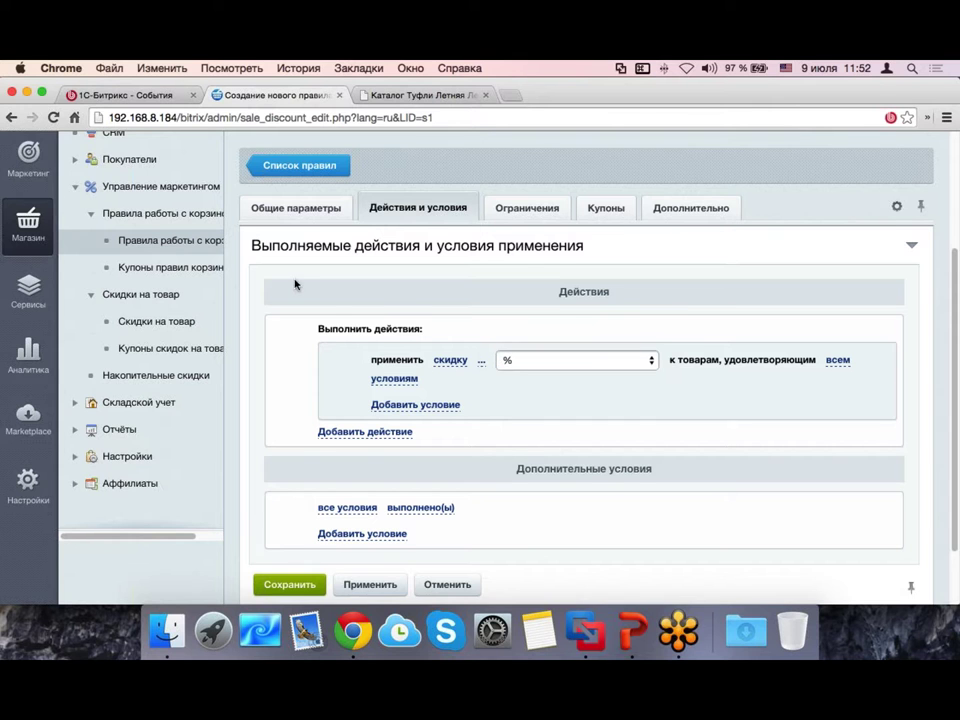
pyautogui.scroll(-2, 295, 285)
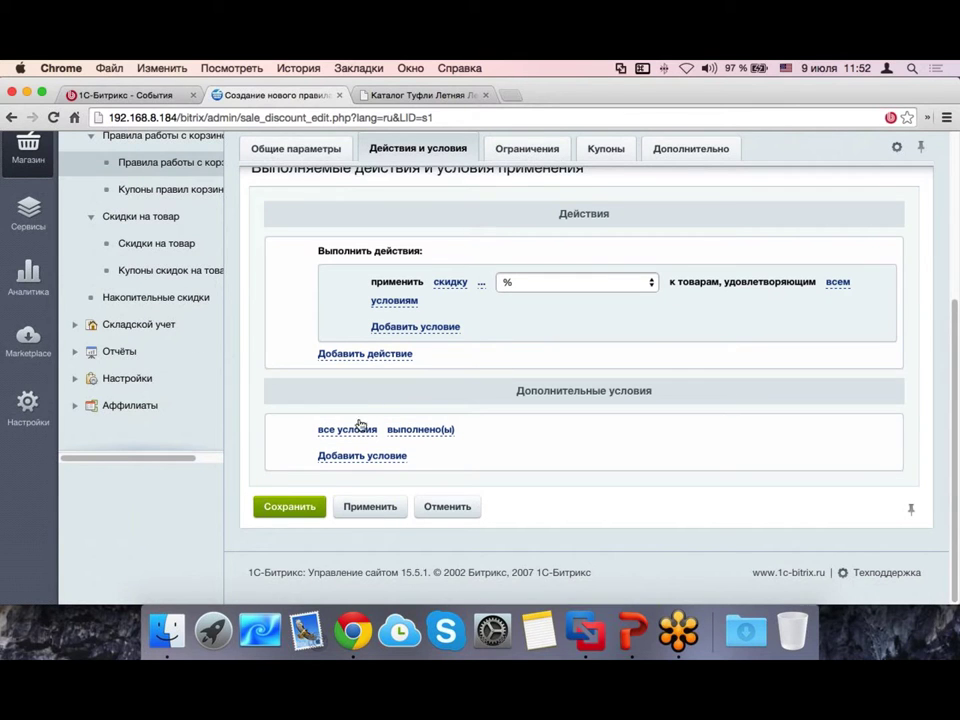
# Step: Examine the condition types available for limiting which products the rule's discount action applies to
pyautogui.click(438, 332)
pyautogui.click(454, 332)
pyautogui.scroll(-8, 495, 370)
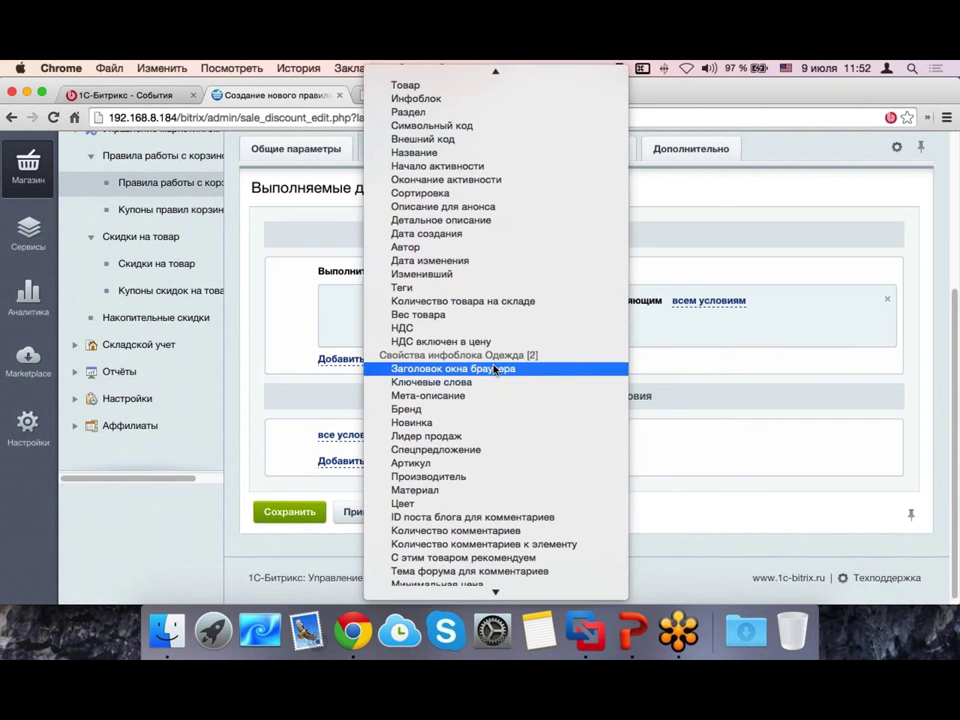
pyautogui.scroll(-3, 495, 370)
pyautogui.scroll(8, 495, 370)
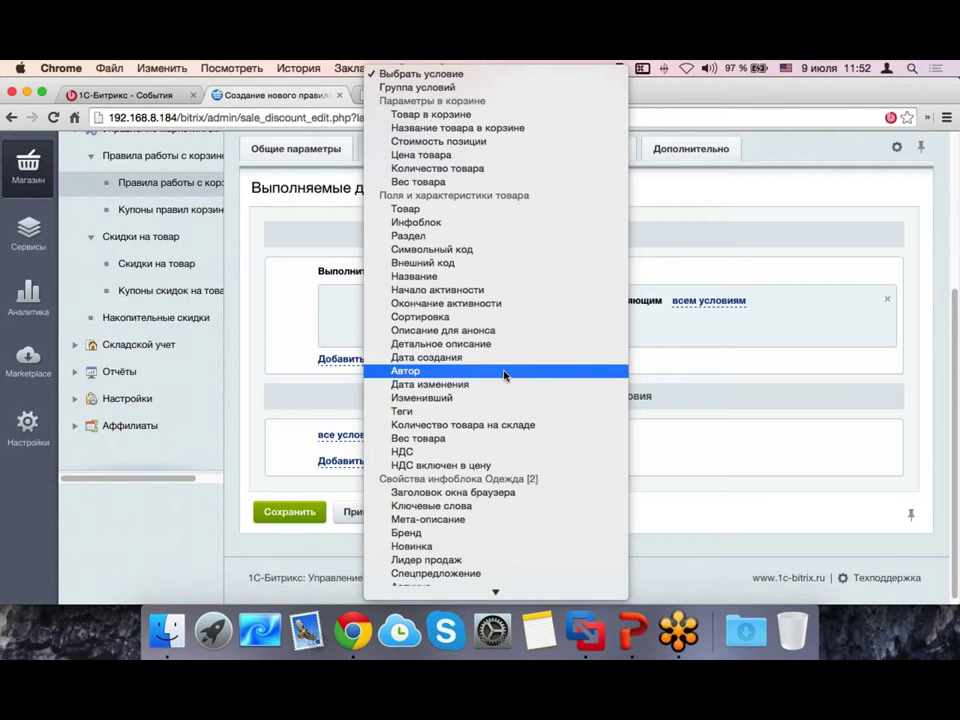
pyautogui.scroll(-5, 503, 375)
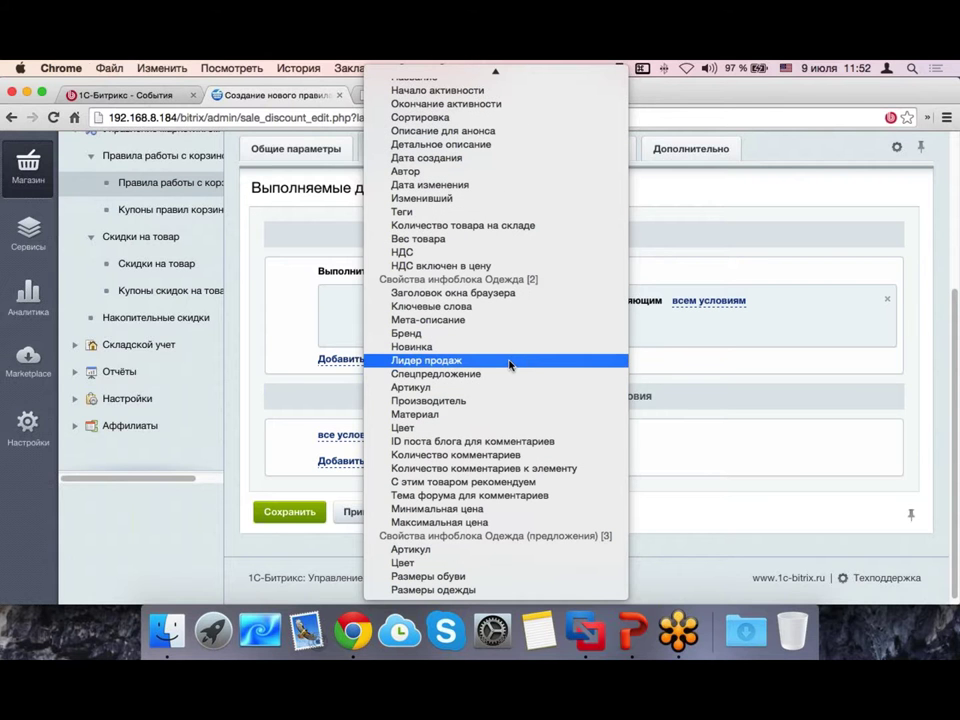
pyautogui.click(279, 343)
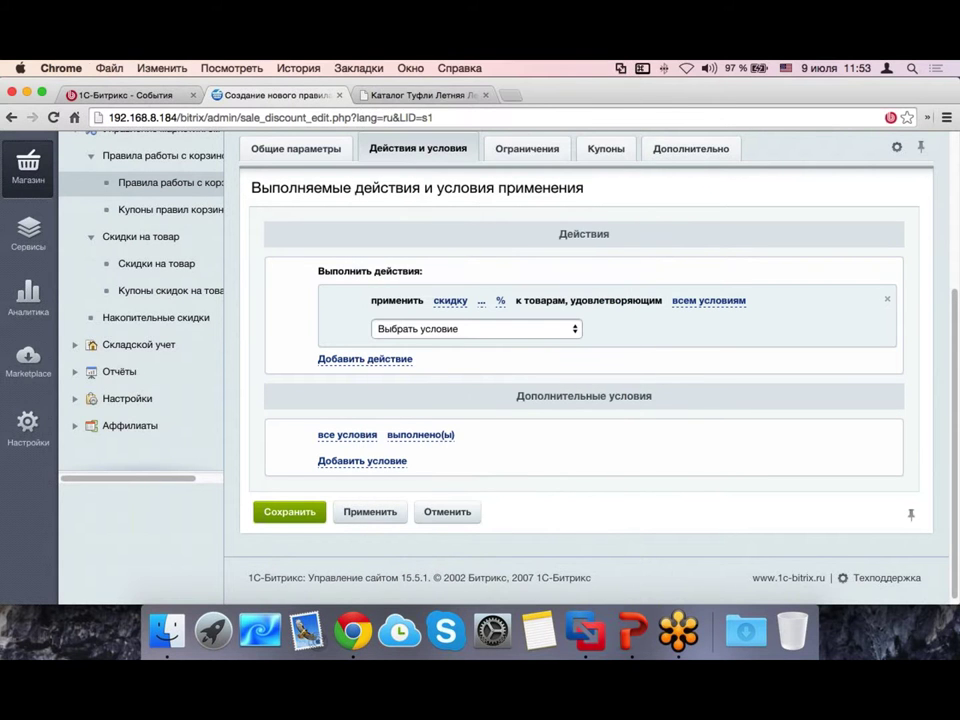
# Step: Set the action's discount value to 23 %
pyautogui.click(482, 302)
pyautogui.write('23')
pyautogui.click(285, 321)
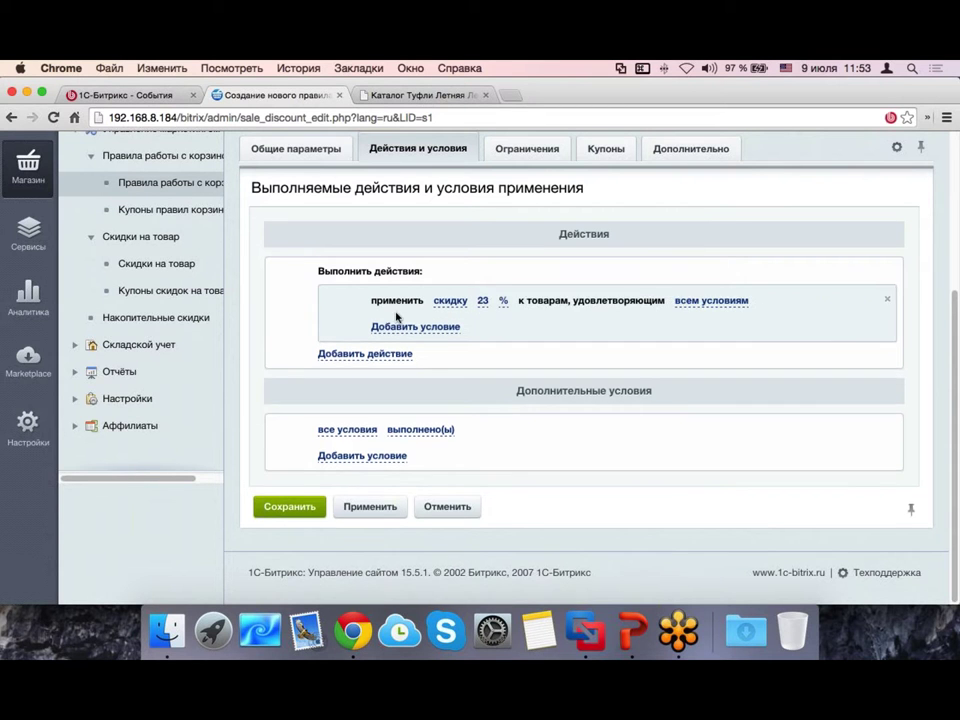
# Step: Replace the discount value in the cart rule's action with 50 %
pyautogui.click(484, 301)
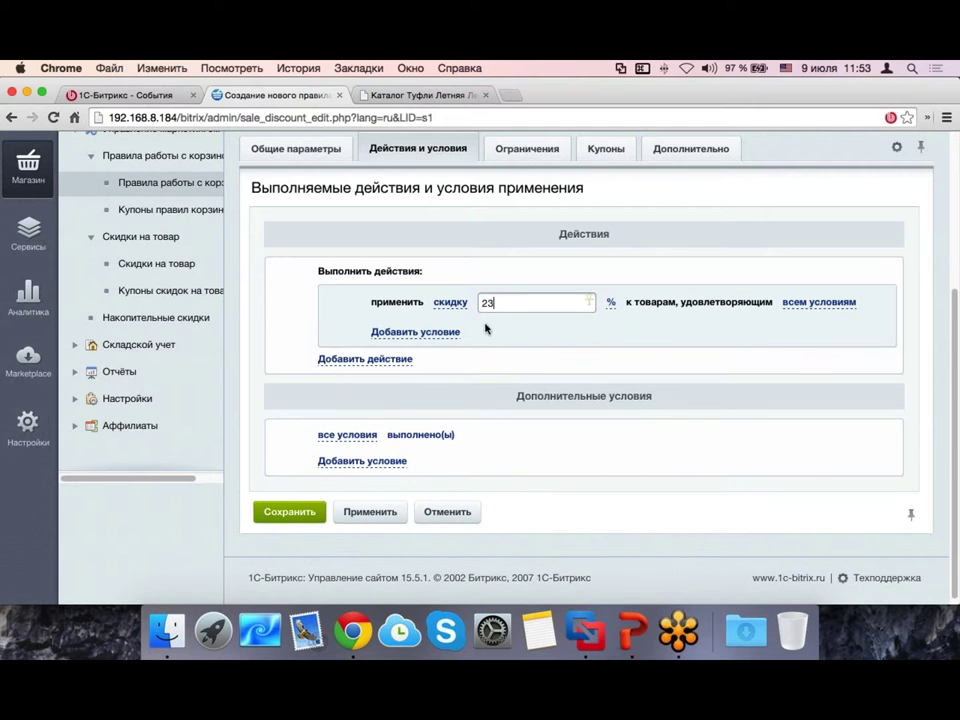
pyautogui.press('super+a')
pyautogui.write('5-')
pyautogui.press('BackSpace')
pyautogui.write('0')
pyautogui.click(489, 409)
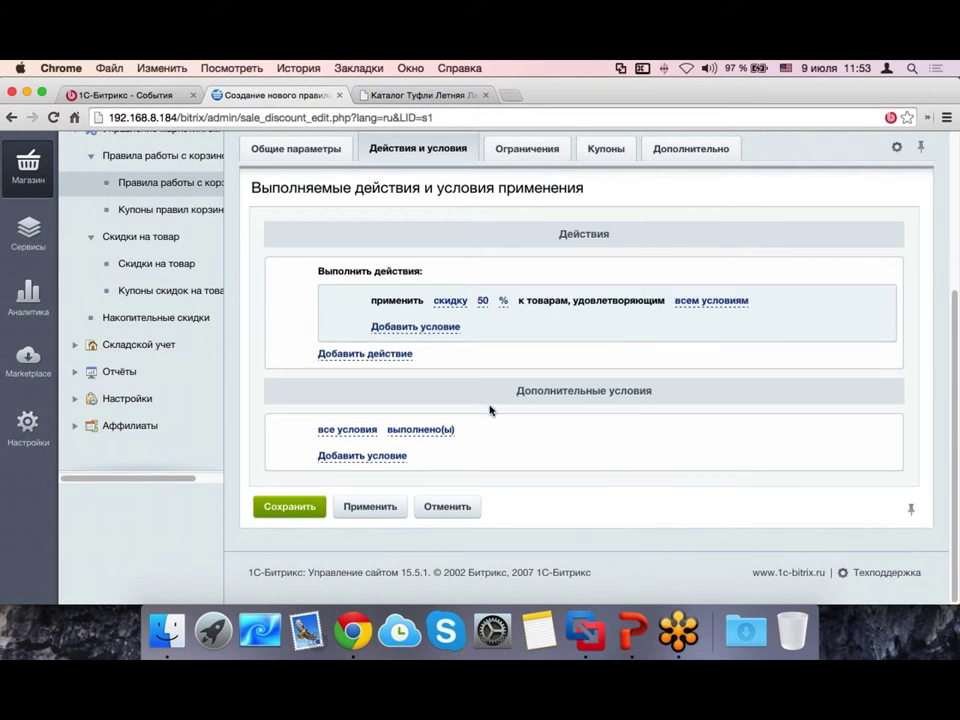
# Step: Add the additional condition Количество позиций set to больше 3 and apply the rule's settings
pyautogui.click(356, 455)
pyautogui.click(362, 456)
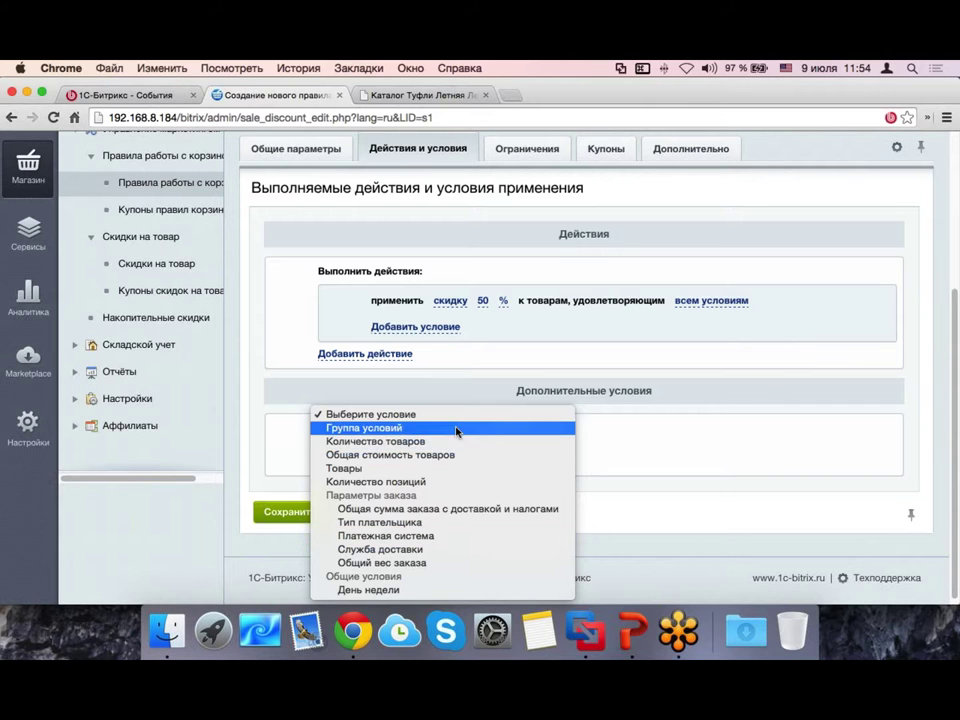
pyautogui.click(414, 482)
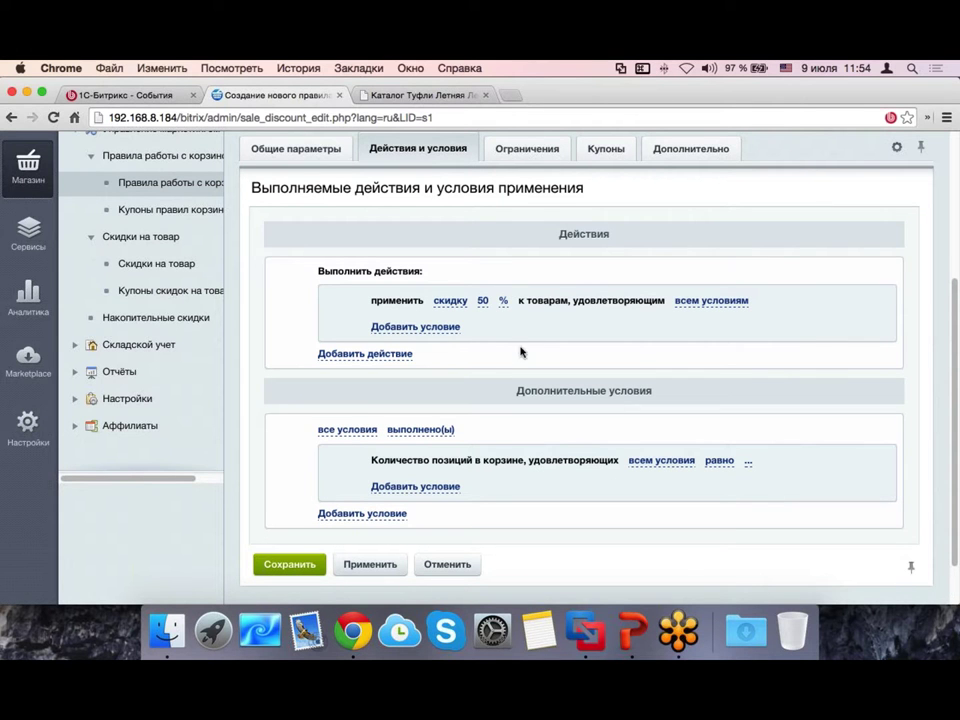
pyautogui.click(703, 462)
pyautogui.click(722, 462)
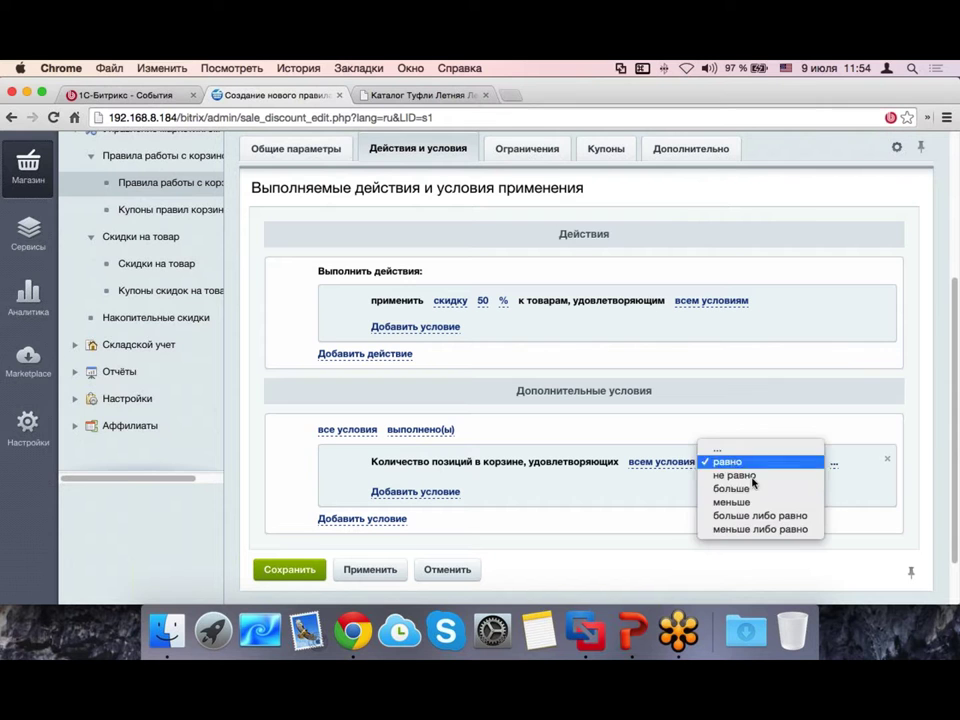
pyautogui.click(778, 488)
pyautogui.click(756, 462)
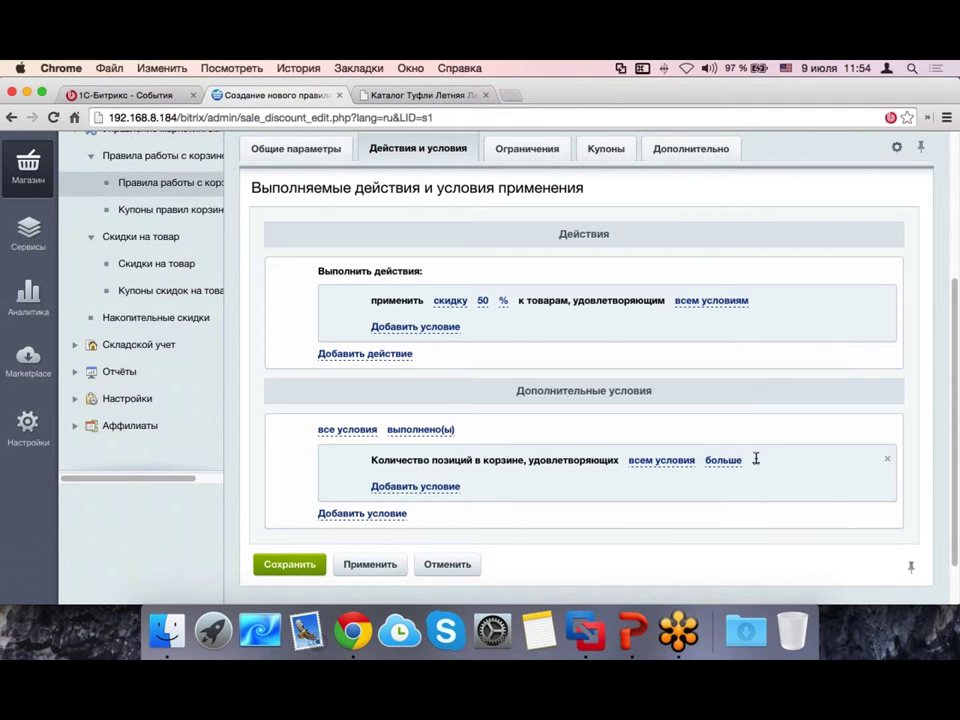
pyautogui.write('3')
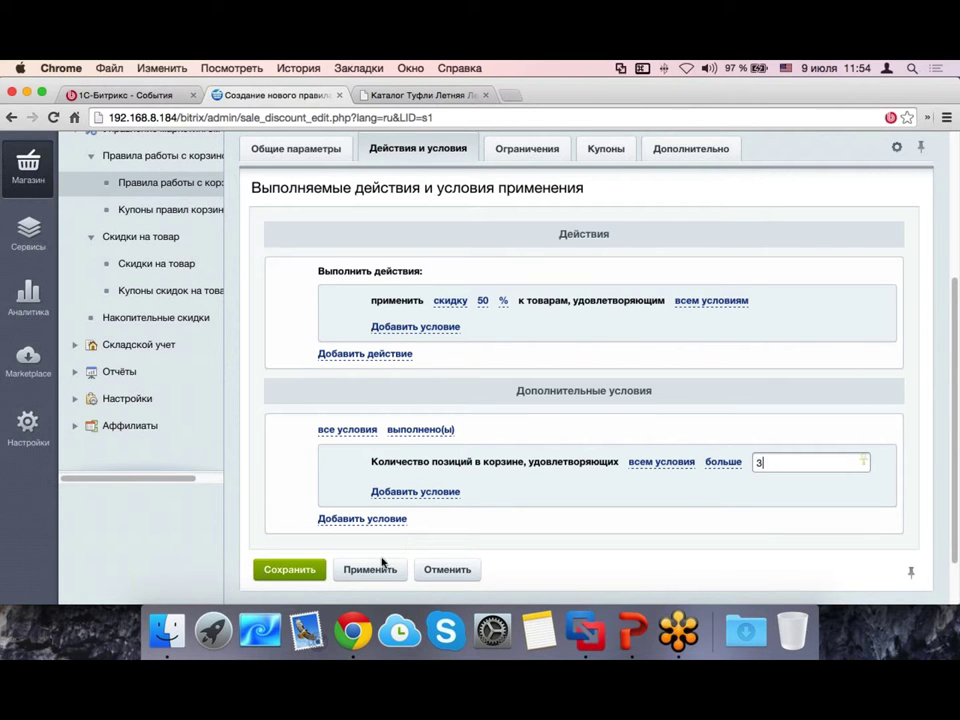
pyautogui.click(372, 569)
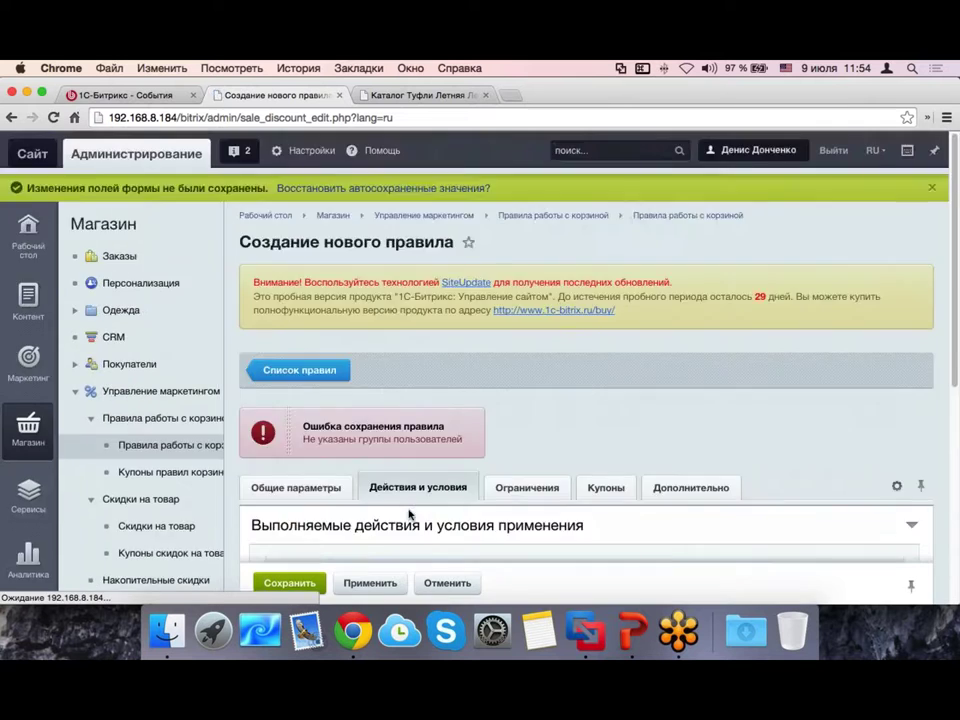
# Step: Select all user groups from Администраторы to Контент-редакторы in the rule's restrictions and apply the rule
pyautogui.scroll(-5, 450, 400)
pyautogui.click(528, 199)
pyautogui.click(590, 342)
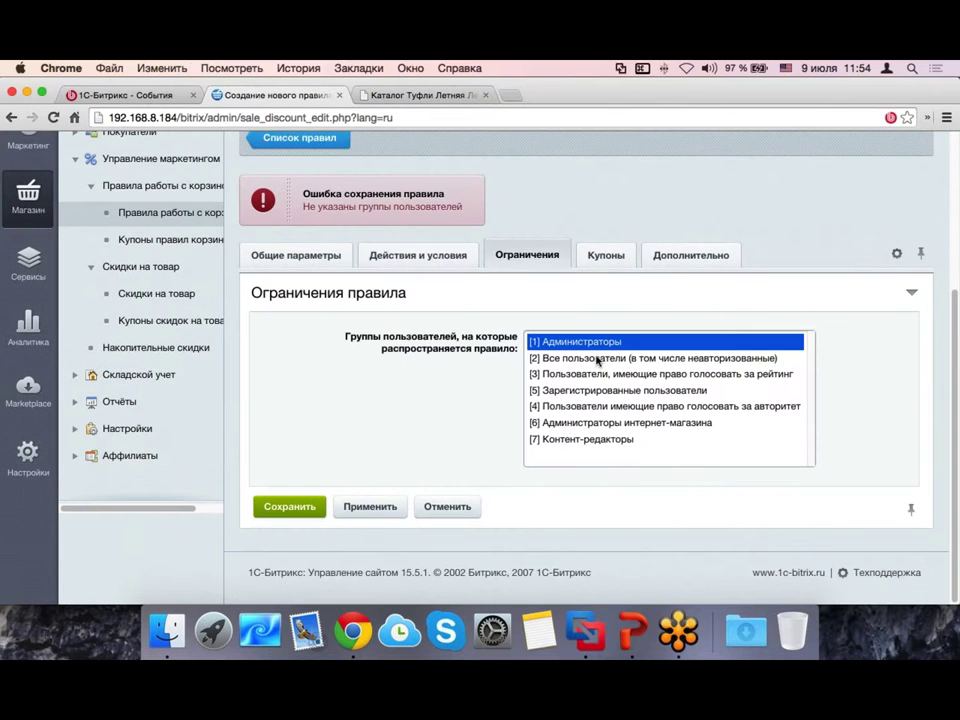
pyautogui.keyDown('shift'); pyautogui.click(604, 440); pyautogui.keyUp('shift')
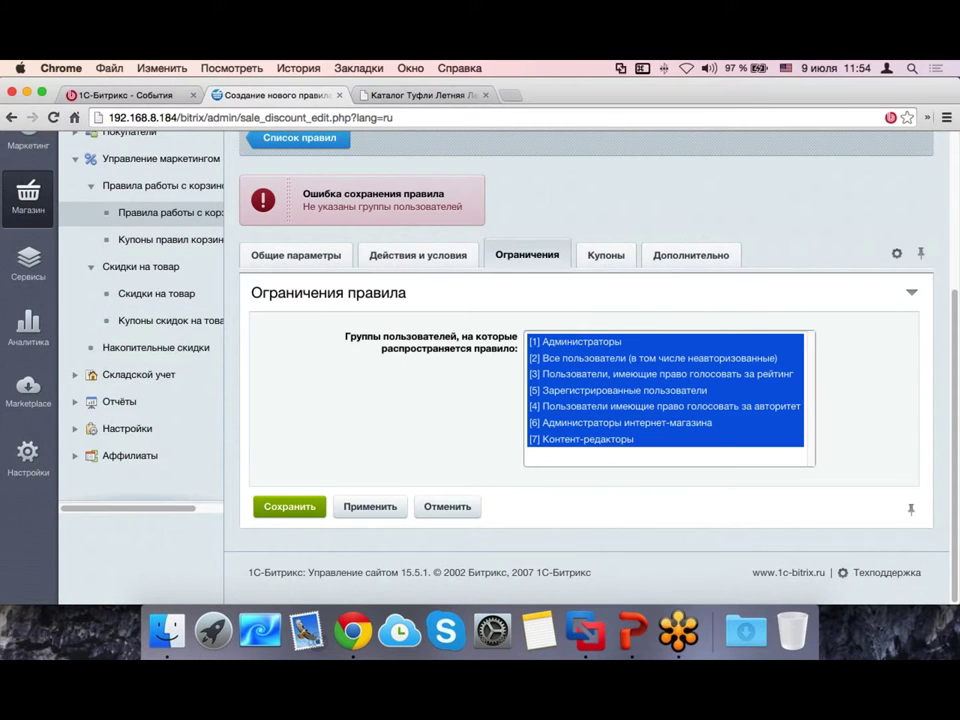
pyautogui.click(355, 505)
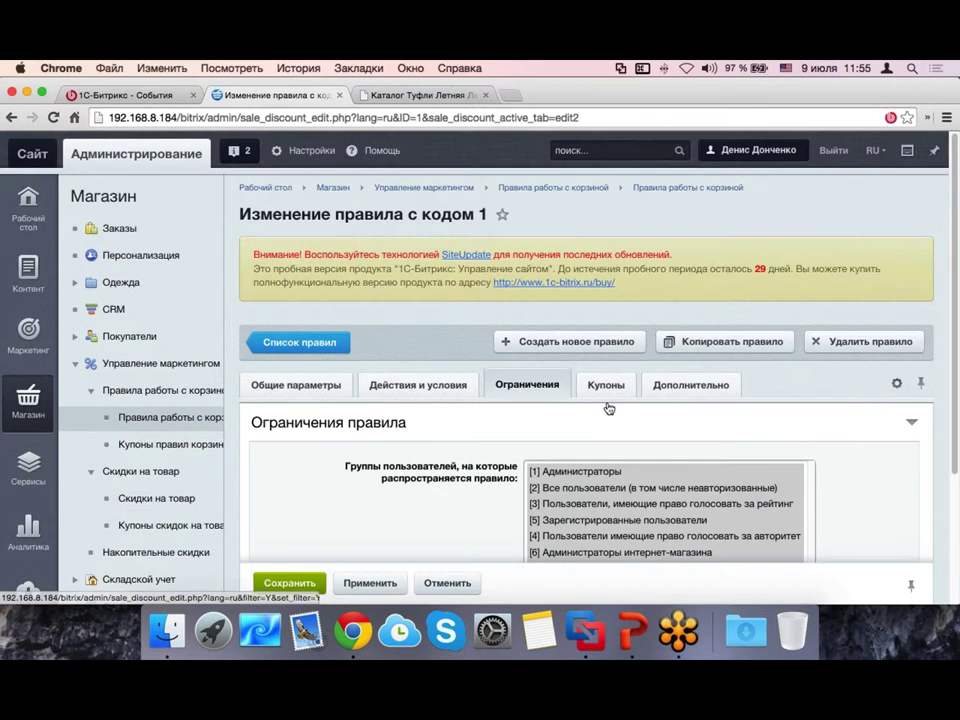
# Step: Review the rule's coupon list, open the storefront cart and look at its coupon code field
pyautogui.click(598, 392)
pyautogui.scroll(-2, 596, 403)
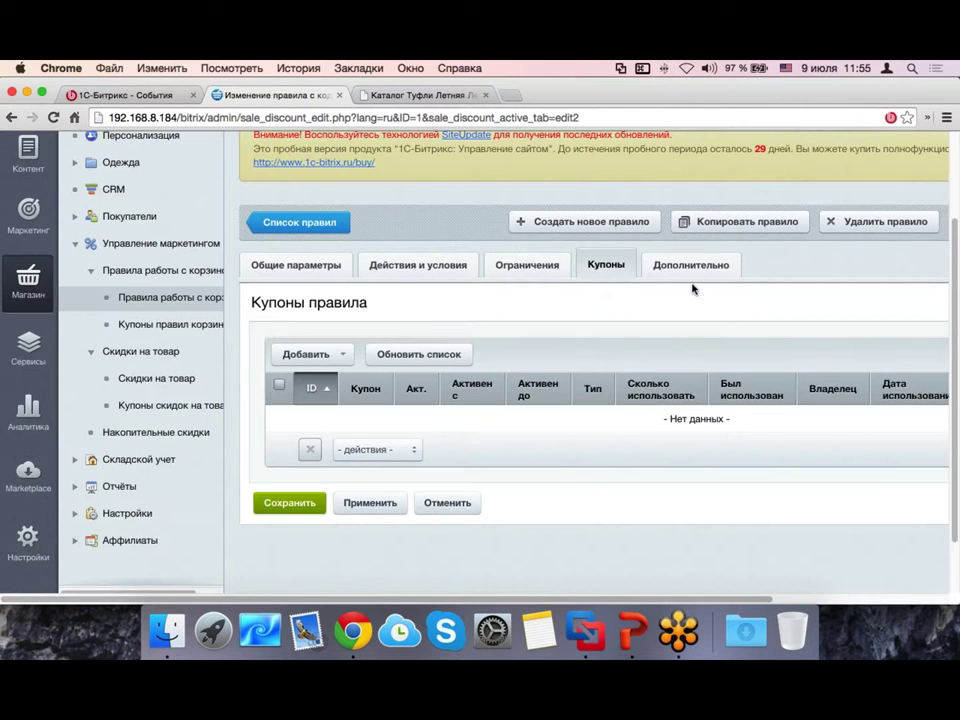
pyautogui.click(425, 95)
pyautogui.click(578, 491)
pyautogui.scroll(-5, 212, 392)
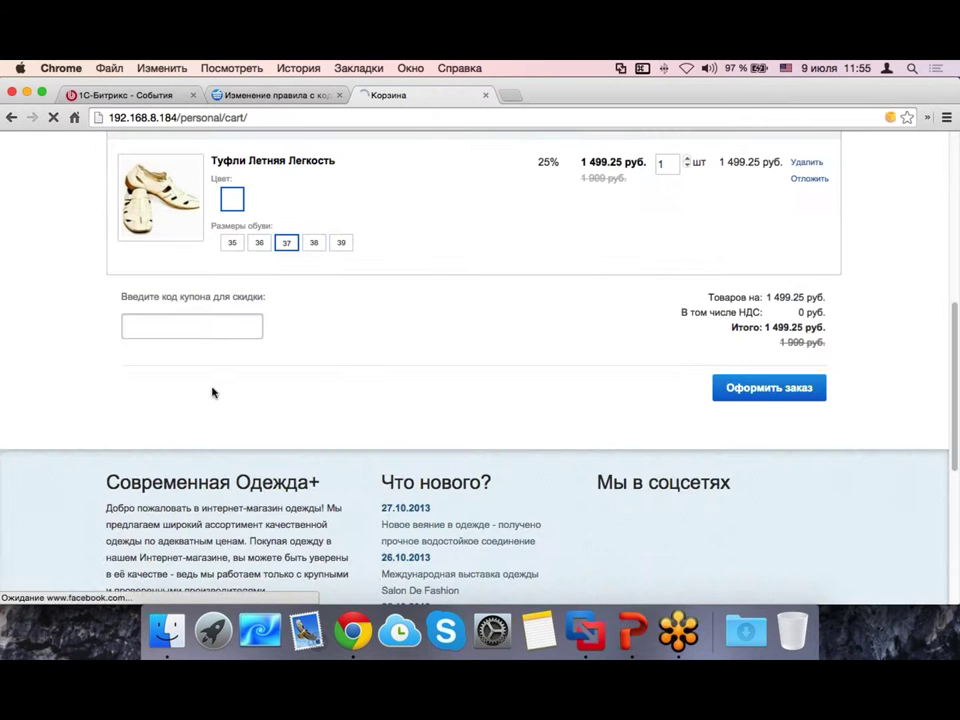
pyautogui.click(223, 330)
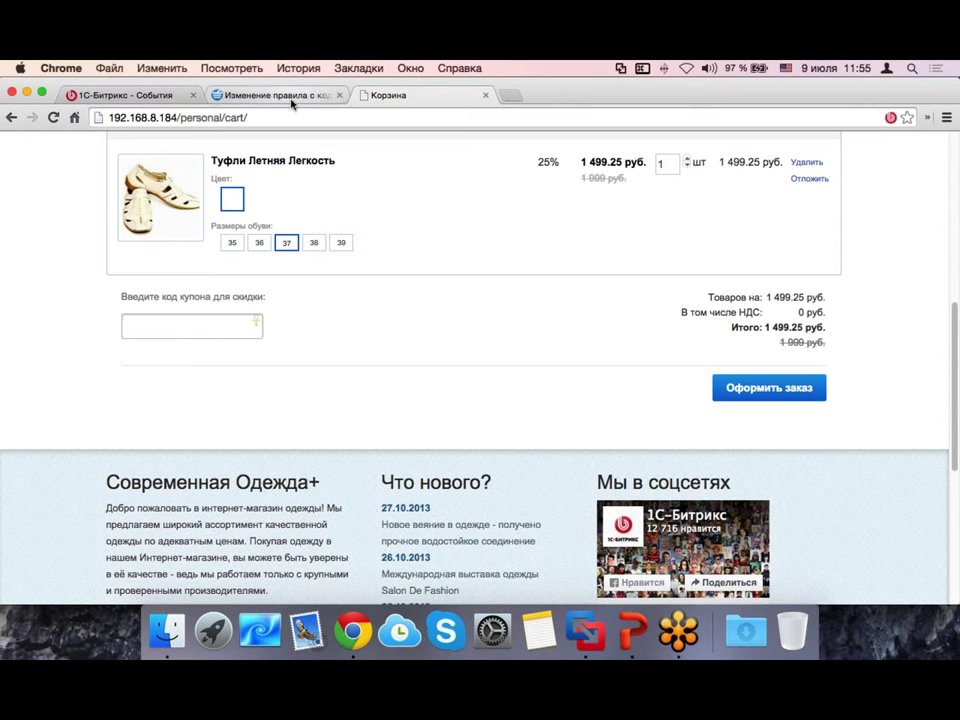
# Step: Return to the cart rule, name it вамыввм in its general parameters and apply the change
pyautogui.click(250, 95)
pyautogui.click(690, 264)
pyautogui.click(295, 264)
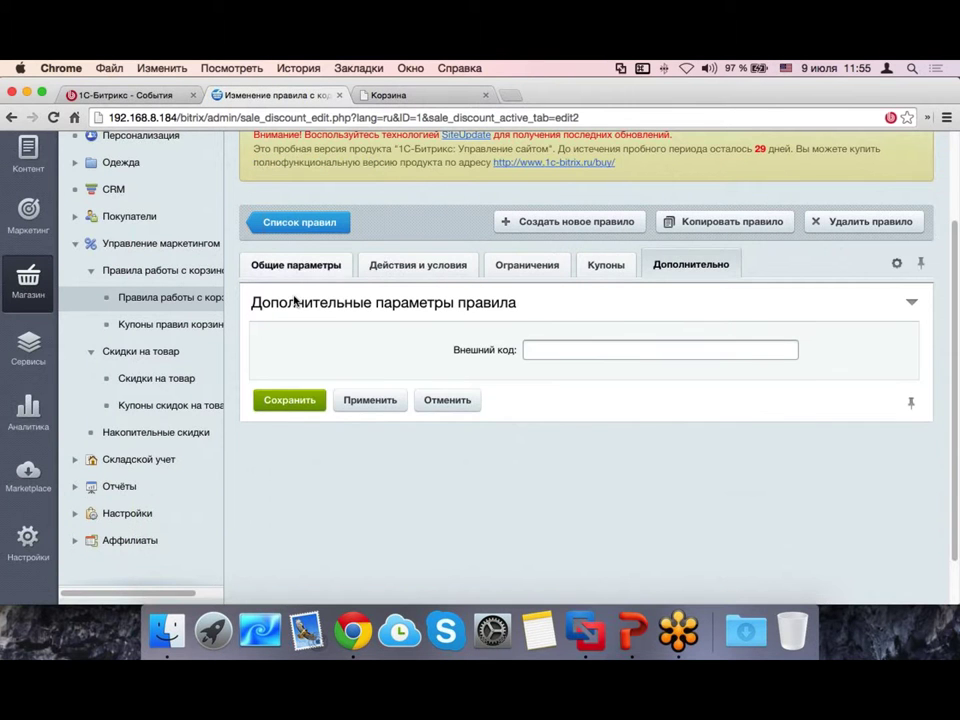
pyautogui.scroll(-1, 330, 415)
pyautogui.click(497, 399)
pyautogui.write('вамывам')
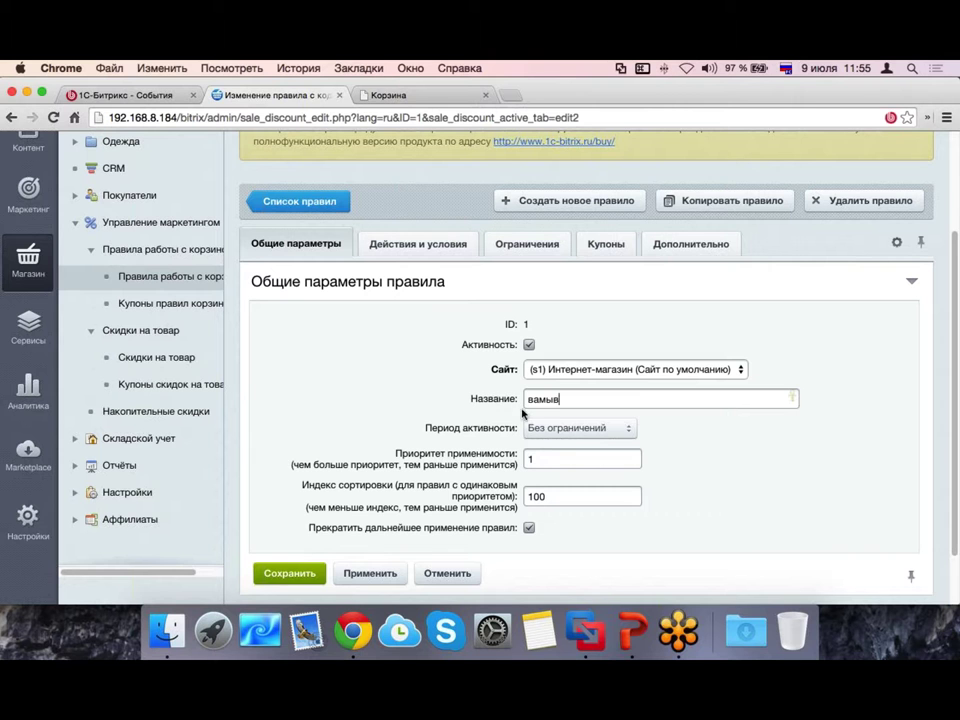
pyautogui.click(372, 573)
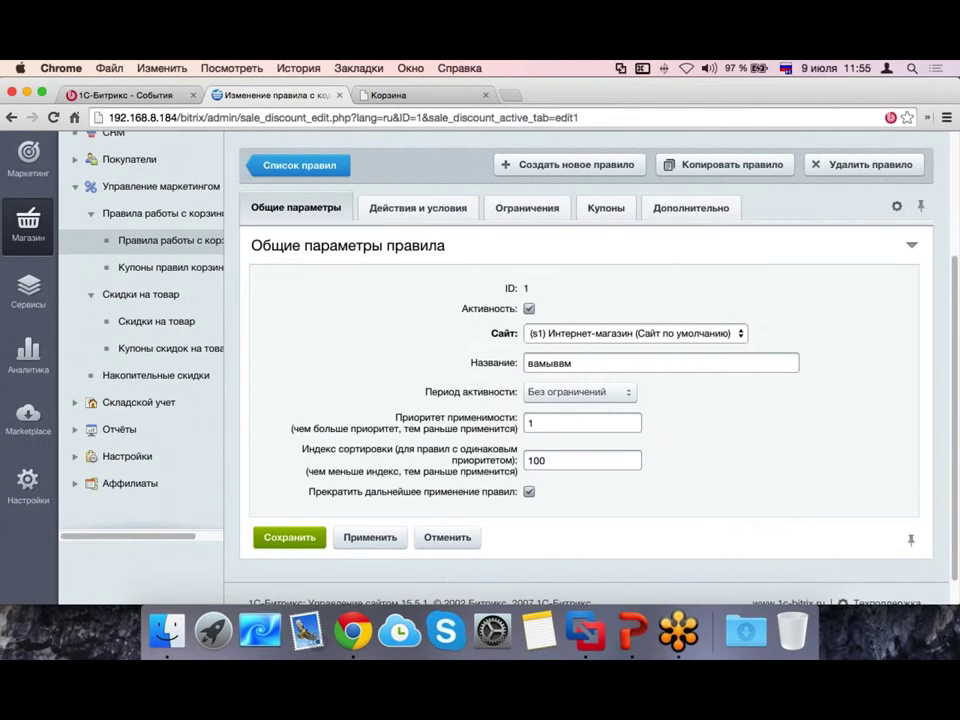
# Step: Raise the quantity of Туфли Летняя Легкость in the storefront cart to 3 and reload the cart
pyautogui.click(418, 95)
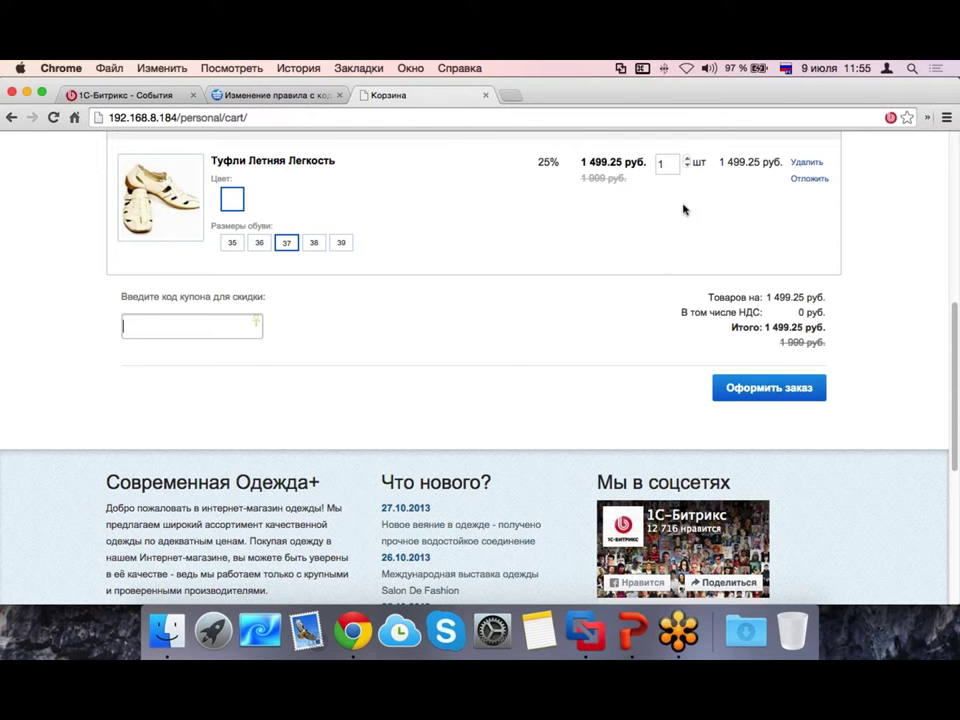
pyautogui.click(687, 159)
pyautogui.click(687, 159)
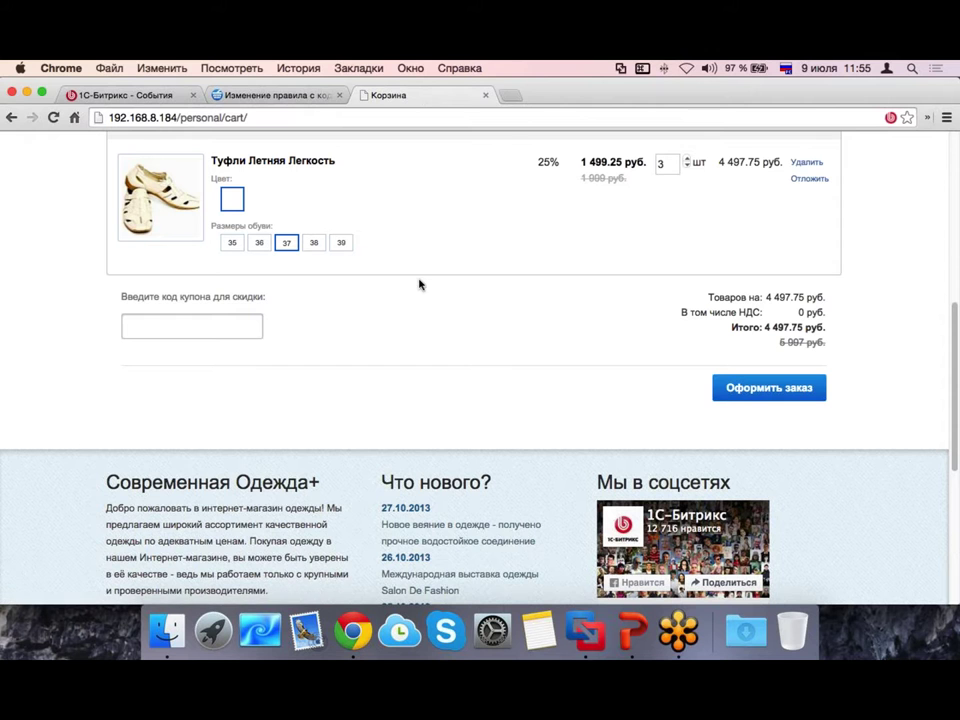
pyautogui.press('super+r')
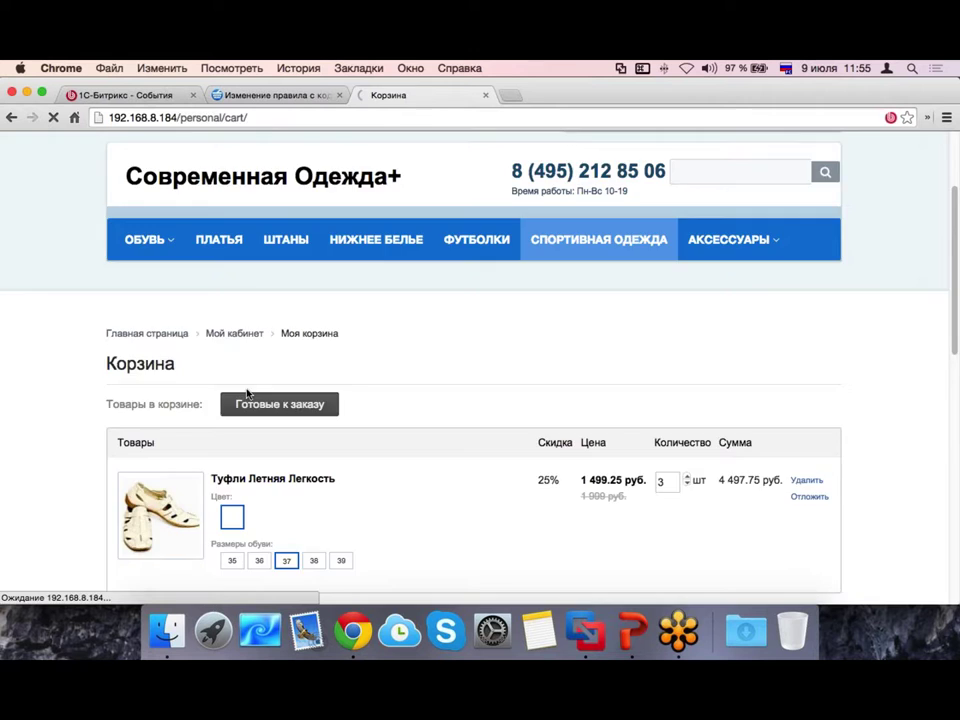
# Step: Open Домашние Тапочки Розовый Рай from the store's home page and add one pair to the cart
pyautogui.click(249, 334)
pyautogui.scroll(-10, 427, 354)
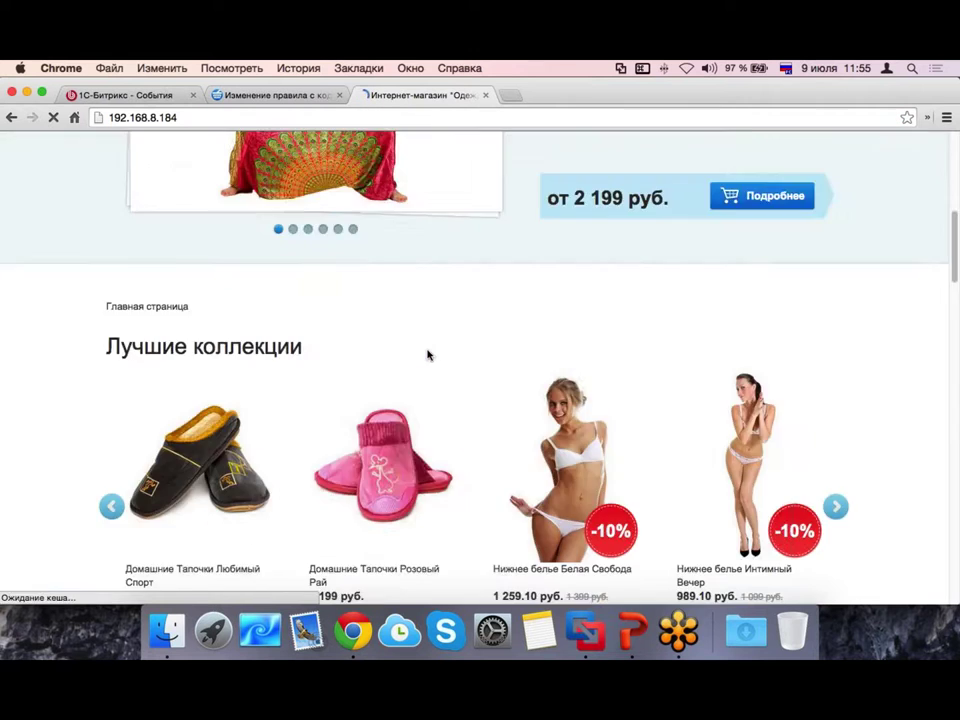
pyautogui.moveTo(356, 291)
pyautogui.click(373, 316)
pyautogui.scroll(-5, 427, 418)
pyautogui.click(569, 455)
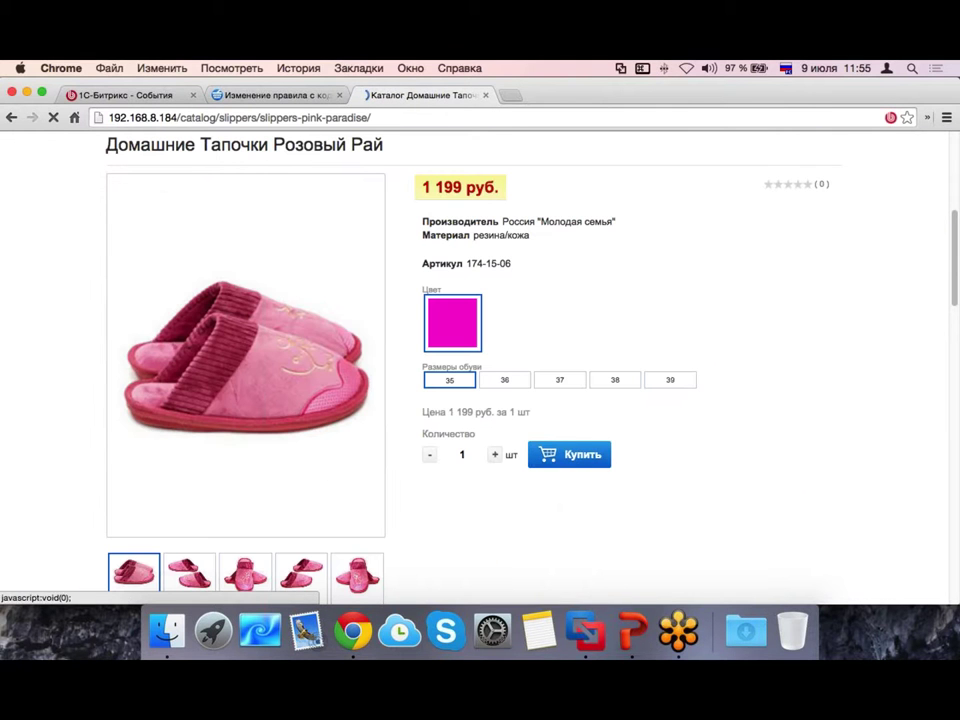
pyautogui.scroll(5, 255, 186)
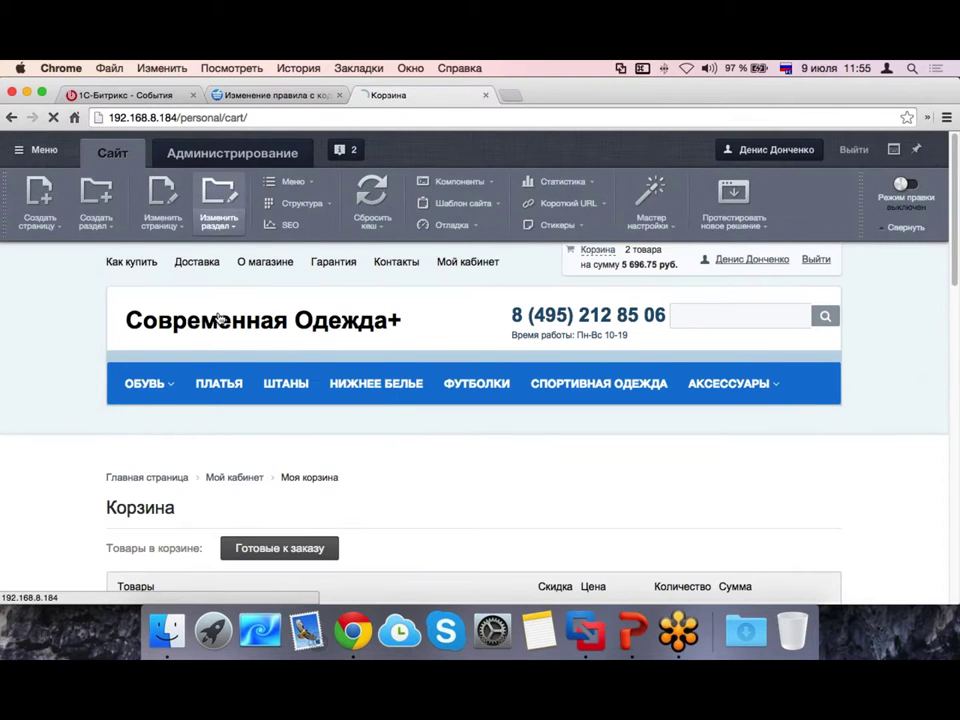
# Step: Add one Штаны Цветочная Поляна from the home page's Тренды сезона section and open the cart
pyautogui.scroll(-5, 151, 345)
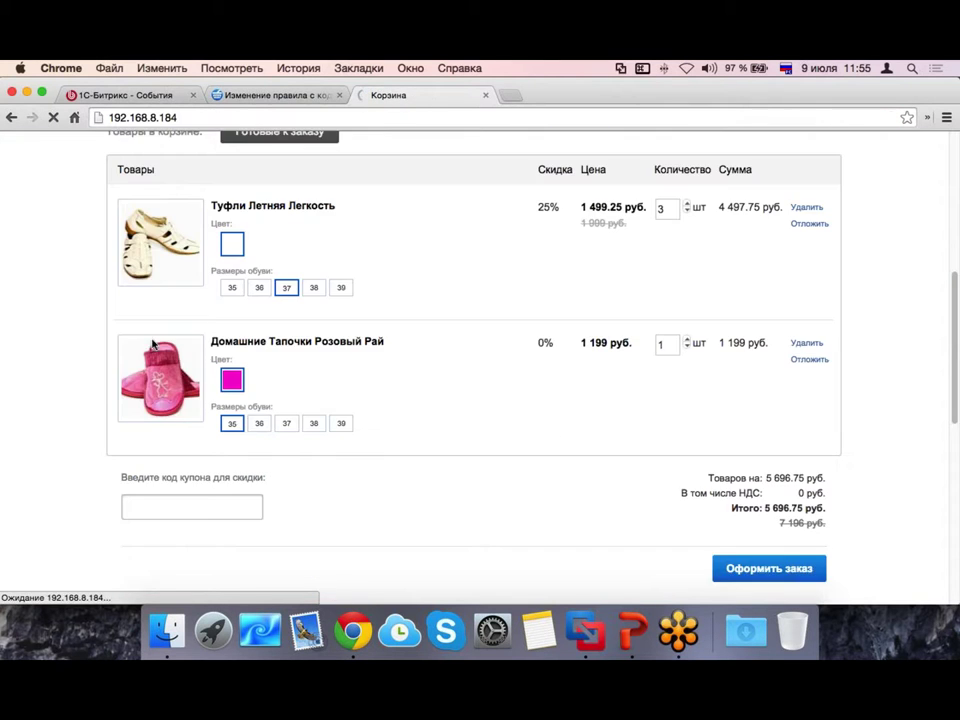
pyautogui.scroll(-5, 210, 386)
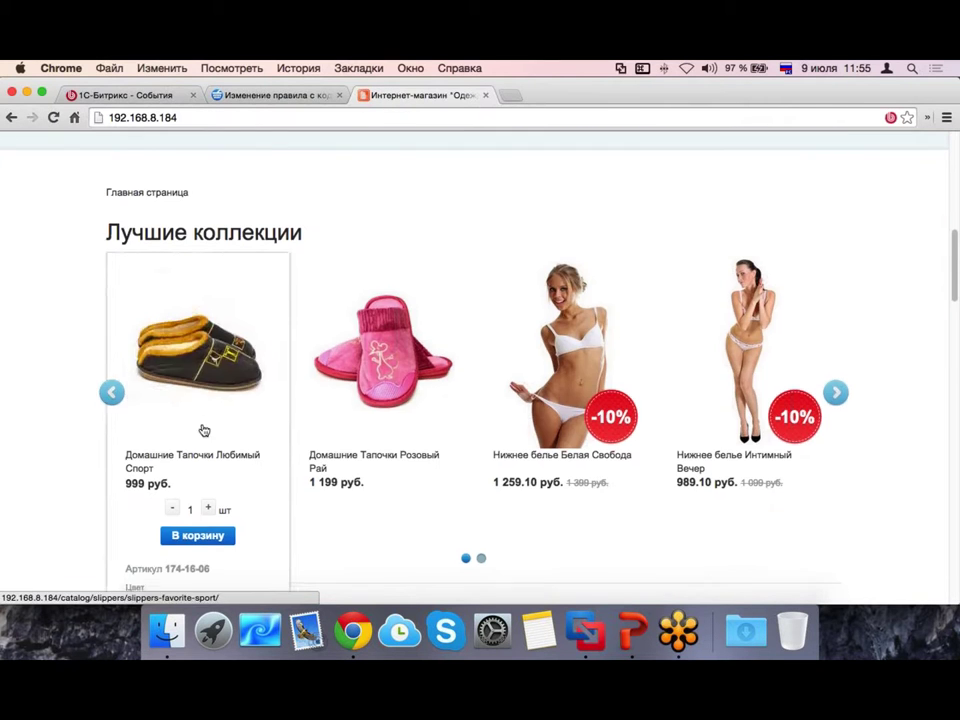
pyautogui.scroll(-5, 200, 400)
pyautogui.click(199, 316)
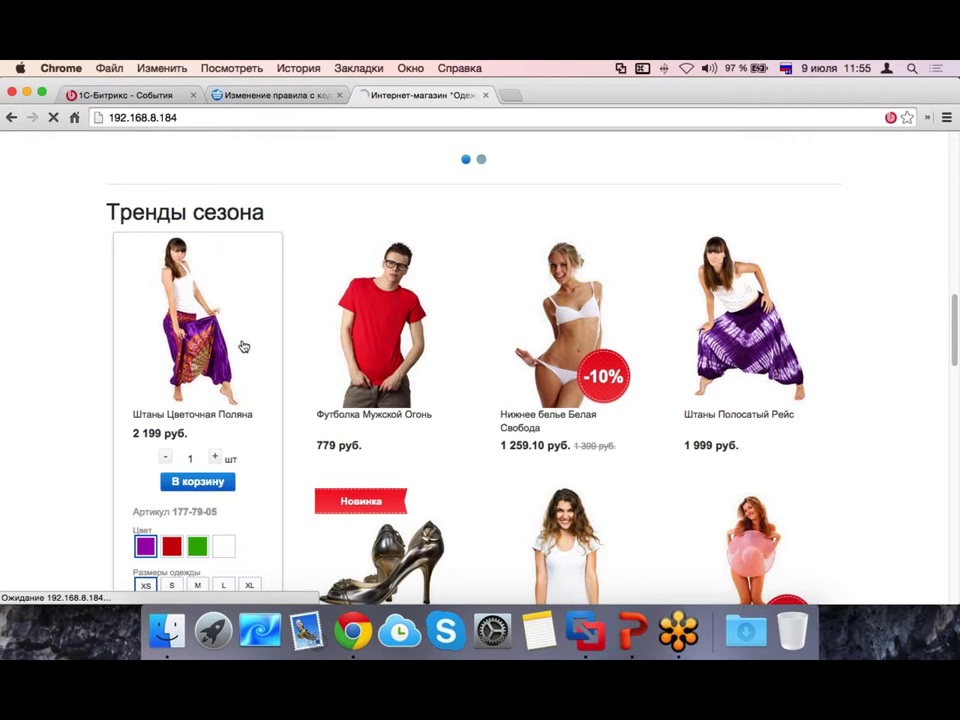
pyautogui.scroll(-5, 560, 256)
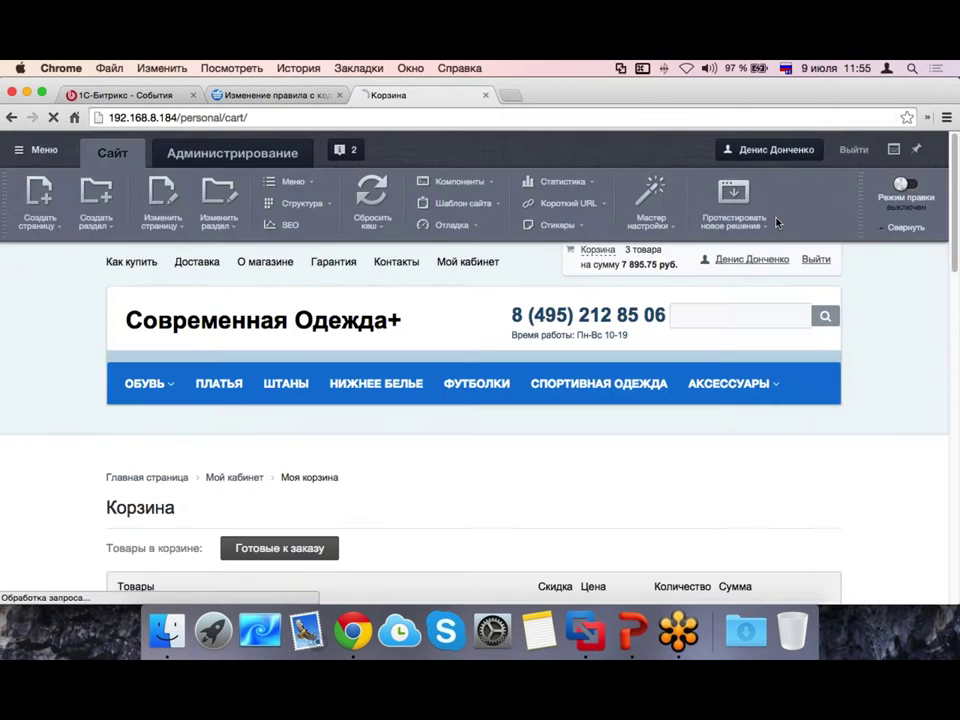
# Step: Check the discounts of the products in the cart and remove Туфли Летняя Легкость
pyautogui.scroll(-5, 690, 349)
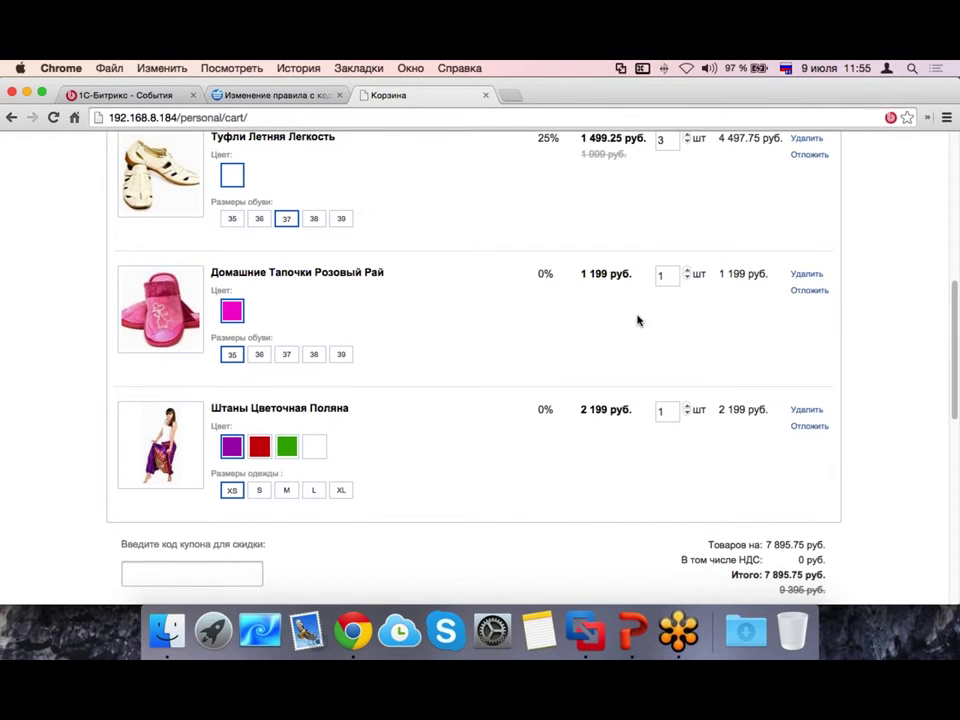
pyautogui.scroll(2, 638, 320)
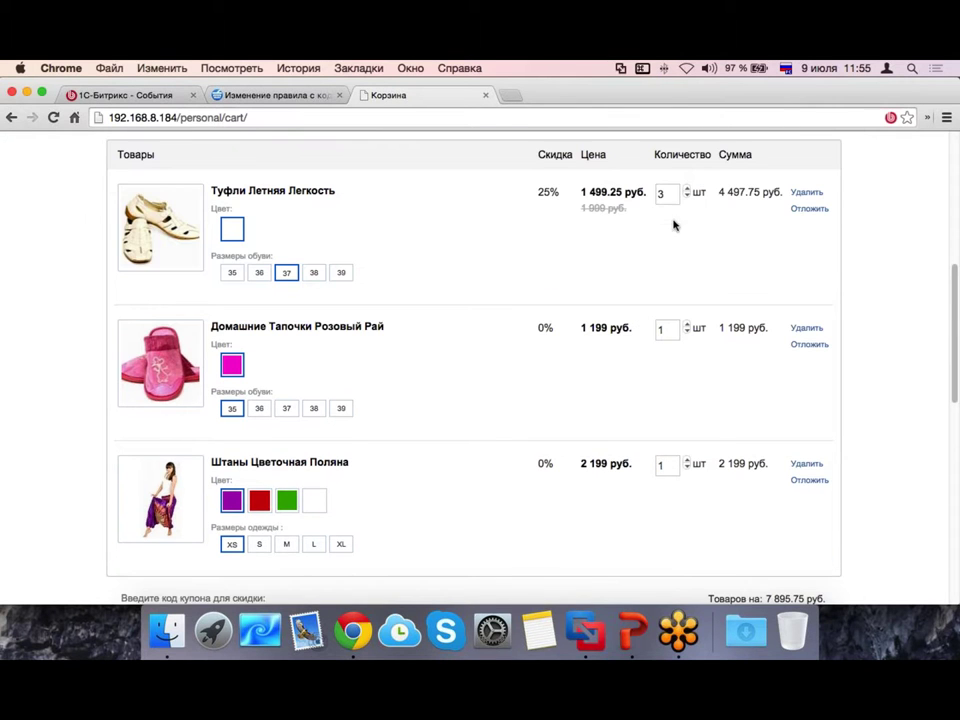
pyautogui.click(812, 192)
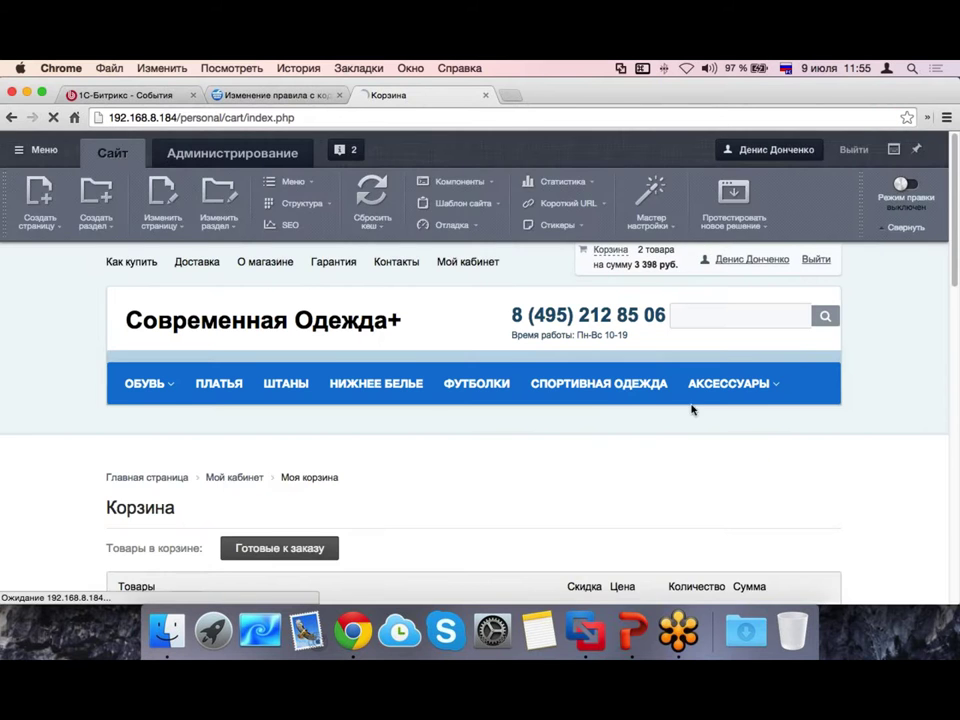
# Step: Raise the quantities of Домашние Тапочки Розовый Рай and Штаны Цветочная Поляна in the storefront cart to 4 each
pyautogui.scroll(-3, 692, 410)
pyautogui.click(702, 455)
pyautogui.click(702, 455)
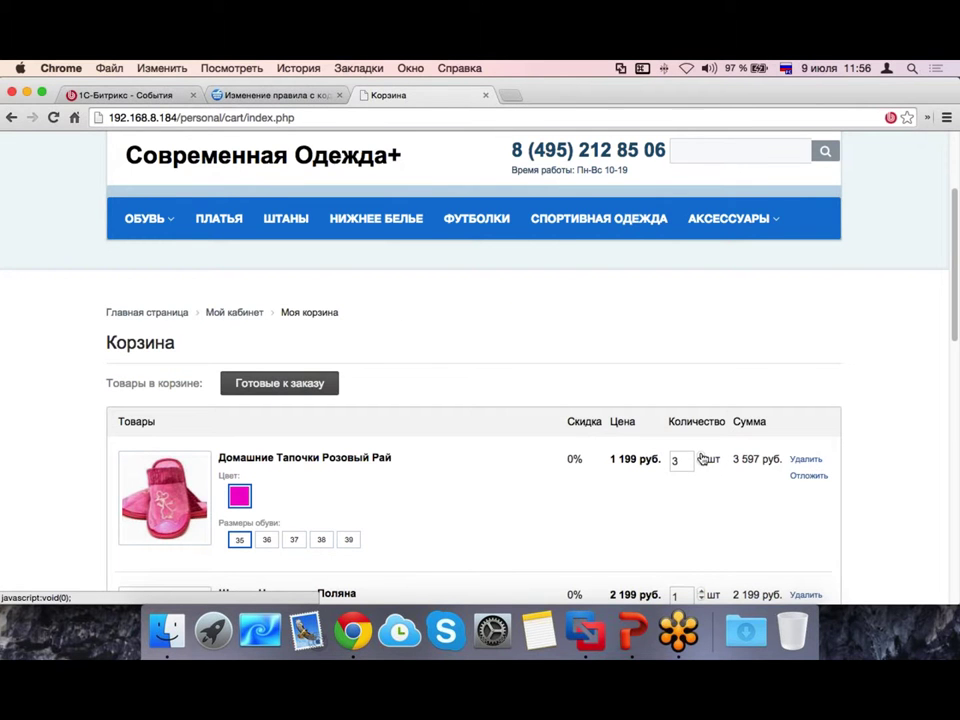
pyautogui.scroll(-6, 702, 458)
pyautogui.scroll(1, 709, 190)
pyautogui.click(702, 156)
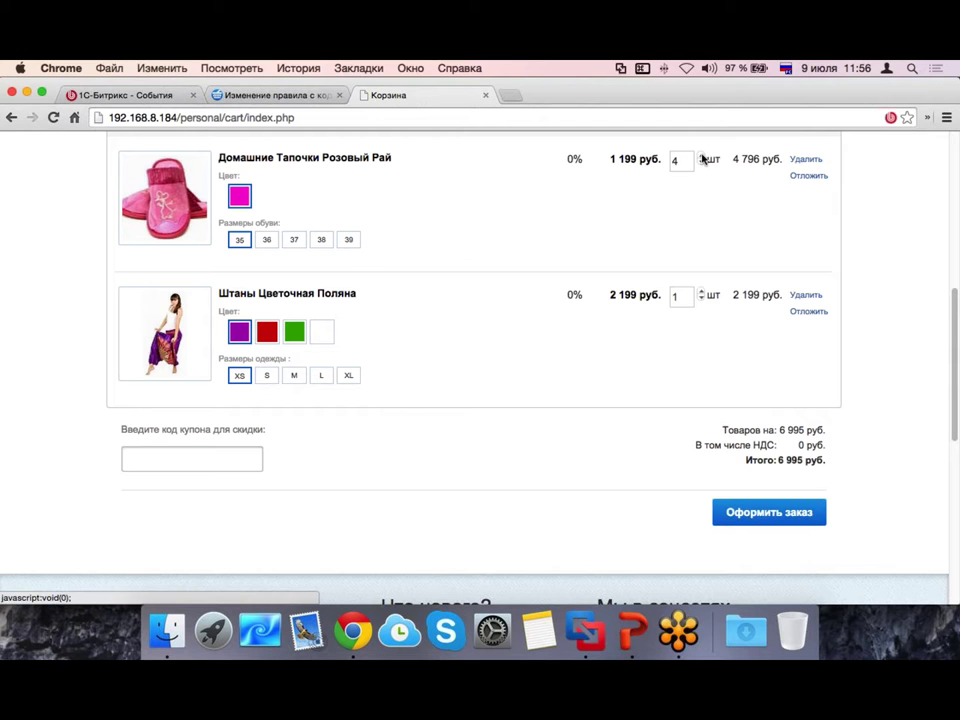
pyautogui.click(702, 292)
pyautogui.click(702, 292)
pyautogui.click(702, 292)
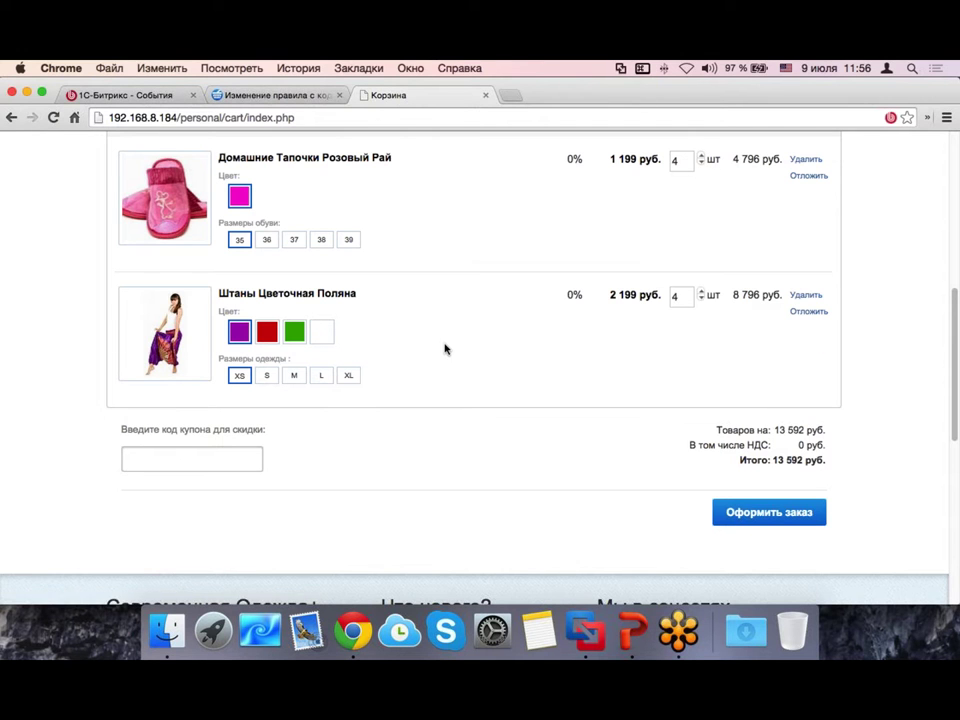
pyautogui.scroll(3, 446, 347)
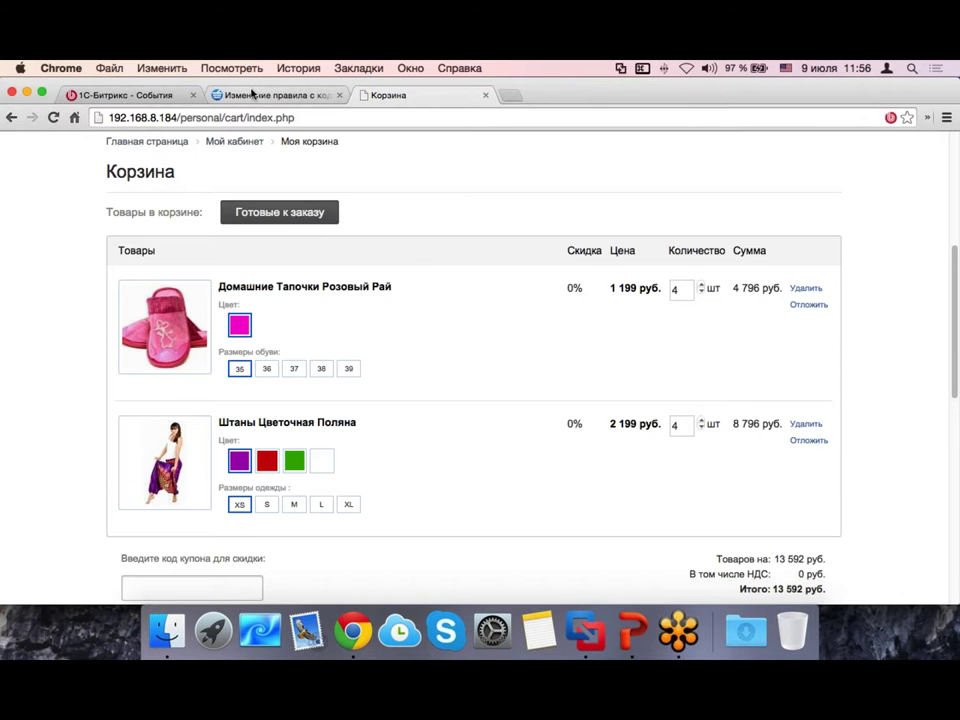
# Step: Remove the Количество позиций condition from the additional conditions of the 50 % cart rule in the administration
pyautogui.click(275, 95)
pyautogui.click(410, 208)
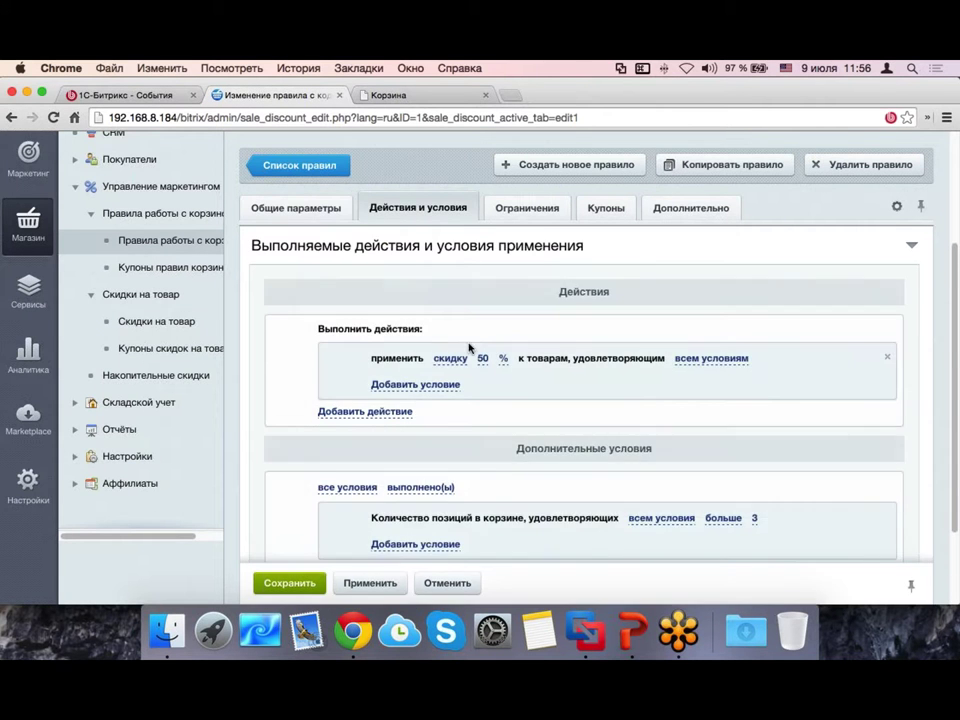
pyautogui.scroll(-2, 440, 340)
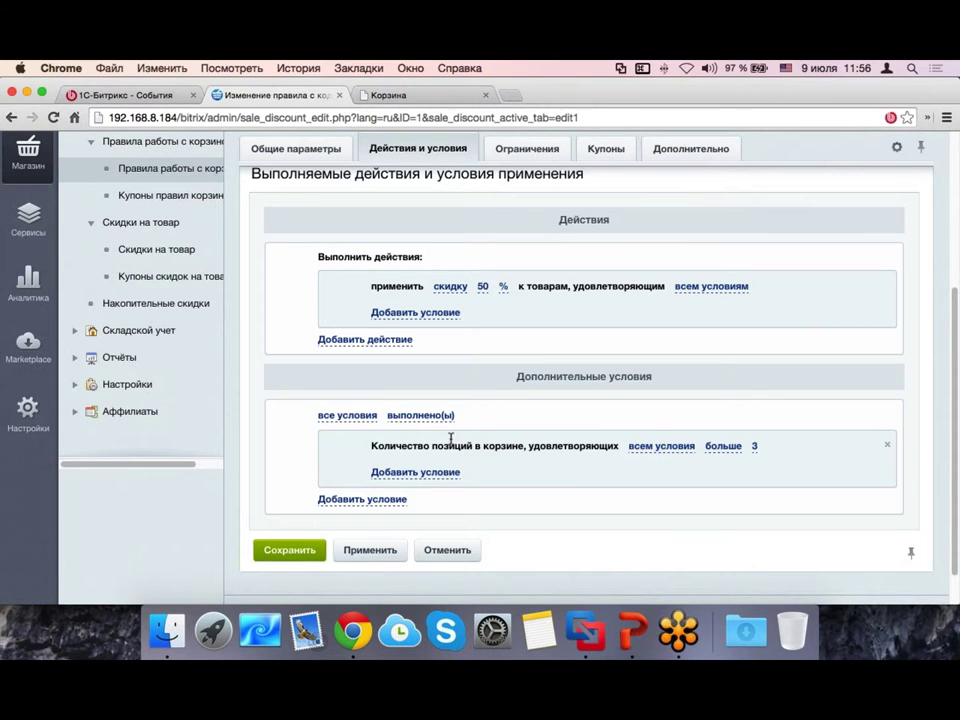
pyautogui.click(888, 450)
# Step: Add the additional condition Количество товаров больше либо равно 3 to the cart rule and apply the change
pyautogui.click(370, 455)
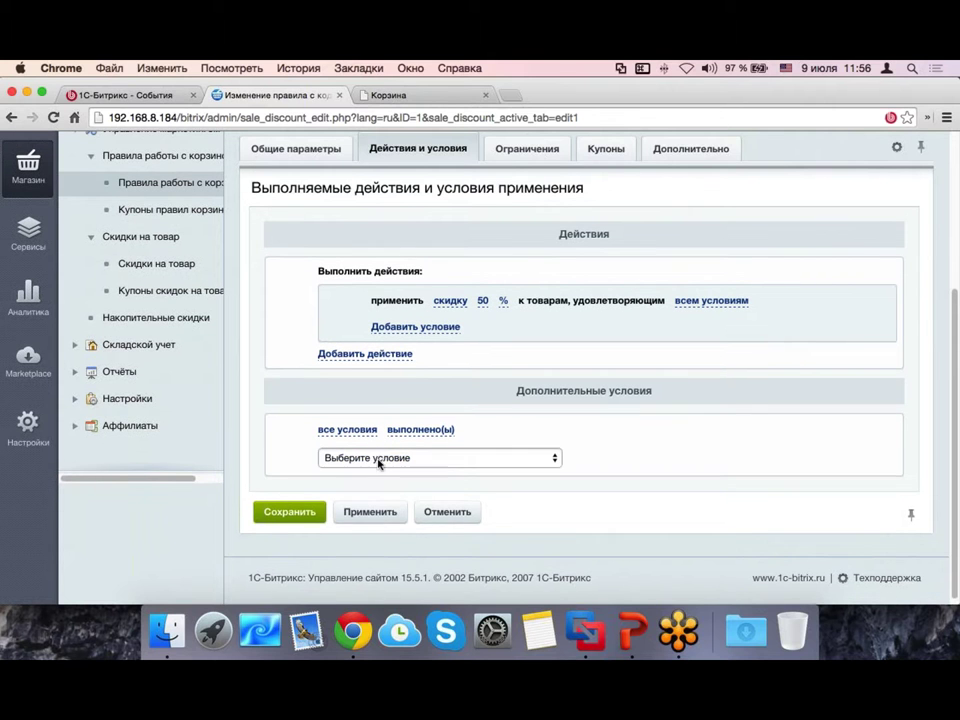
pyautogui.click(431, 455)
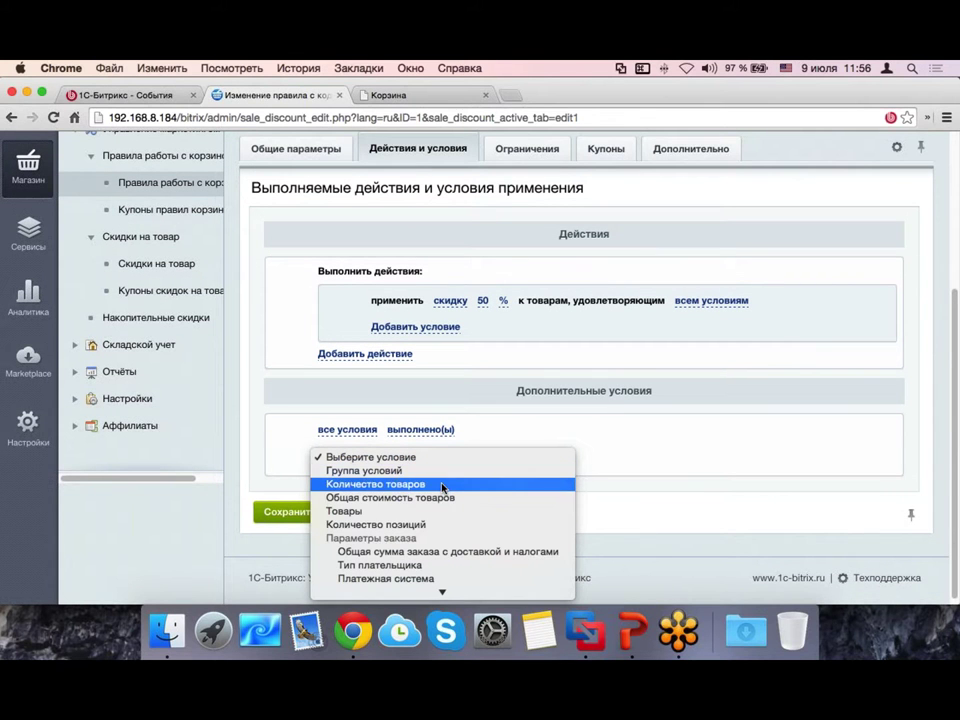
pyautogui.click(443, 485)
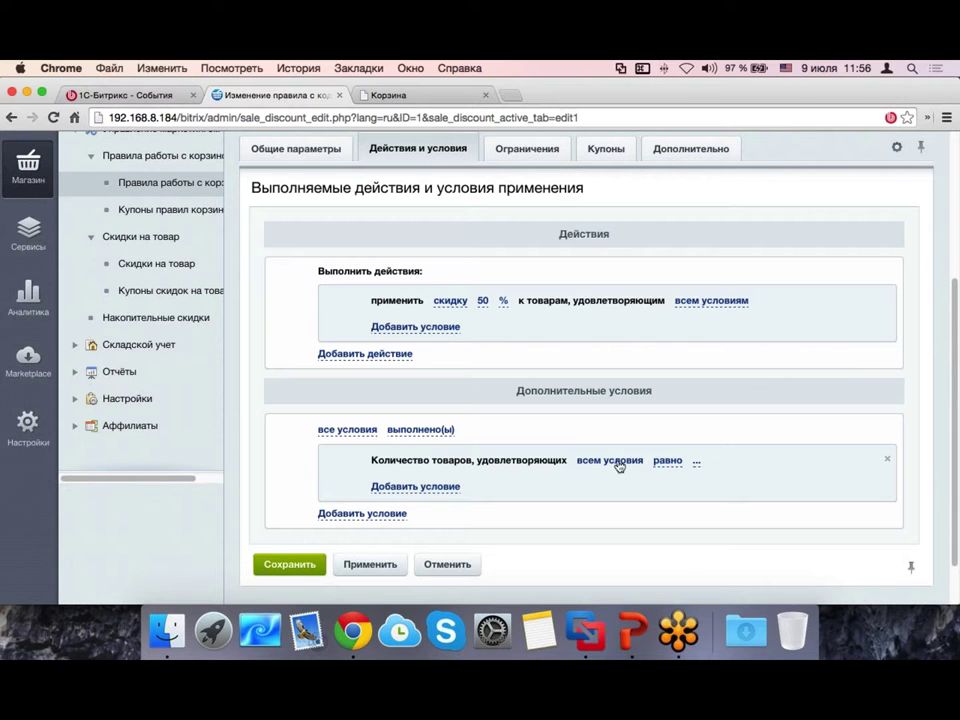
pyautogui.click(656, 462)
pyautogui.click(690, 466)
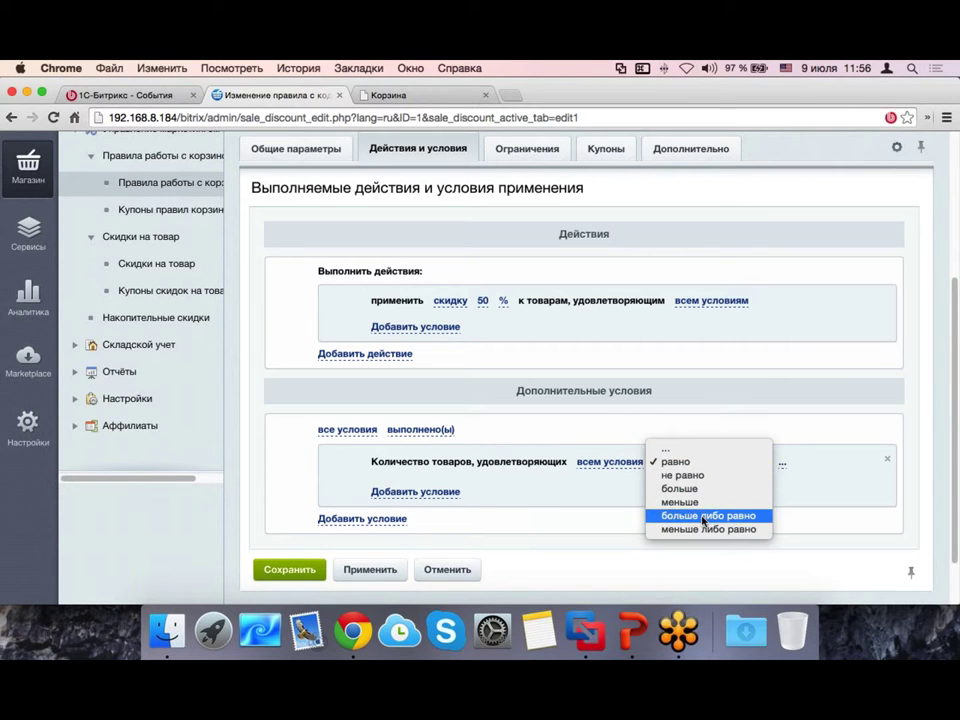
pyautogui.click(706, 518)
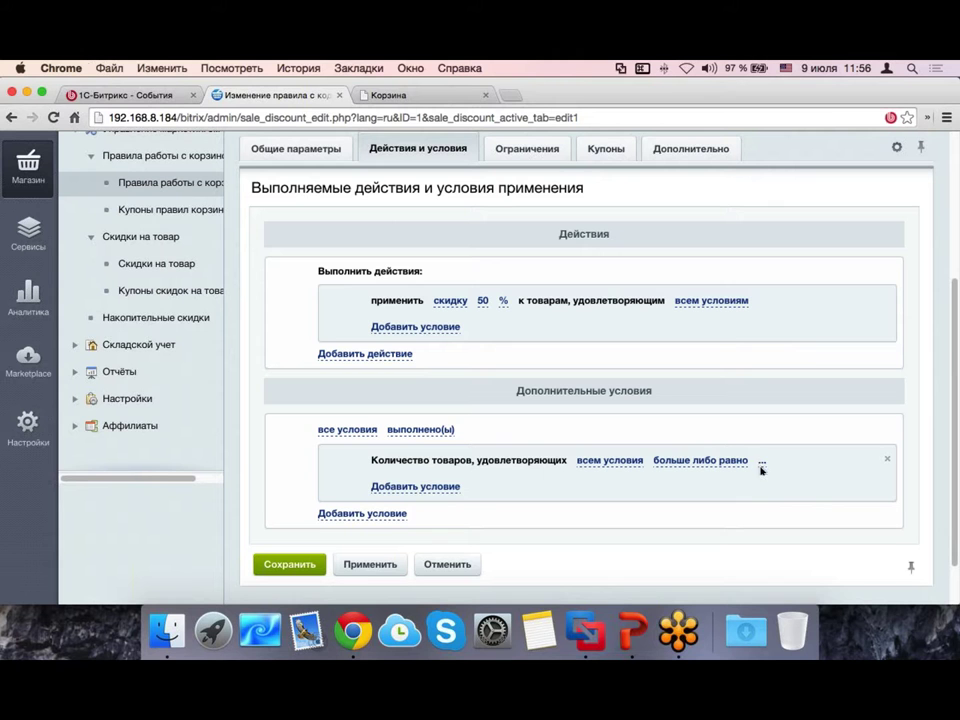
pyautogui.click(762, 462)
pyautogui.write('3')
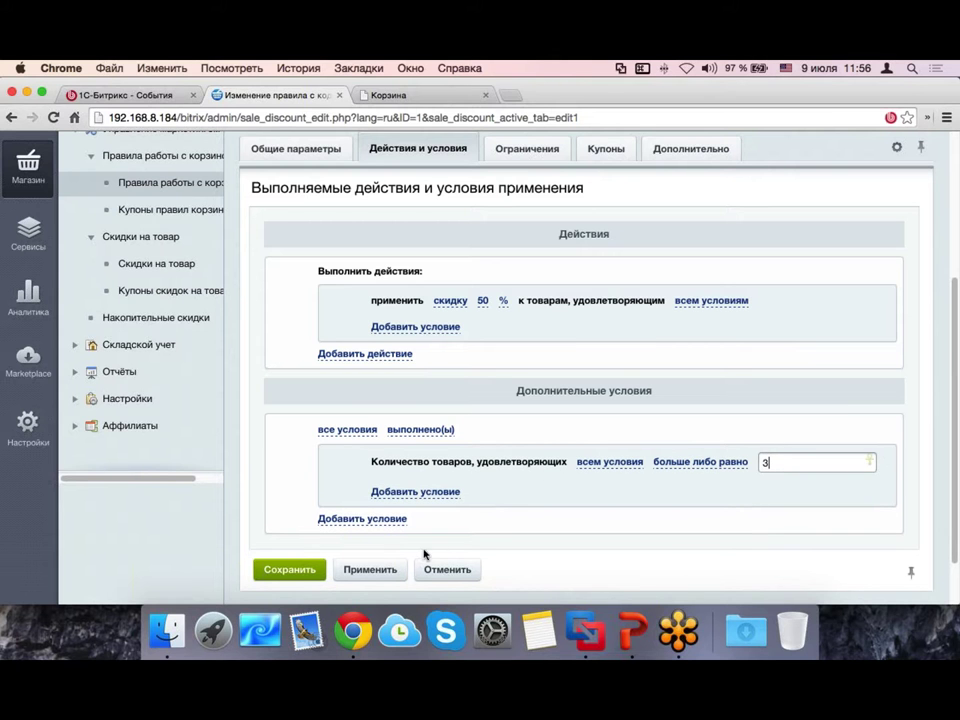
pyautogui.click(370, 569)
# Step: Clear the cache of the storefront cart page and check the discounts on both products
pyautogui.click(388, 95)
pyautogui.scroll(5, 350, 157)
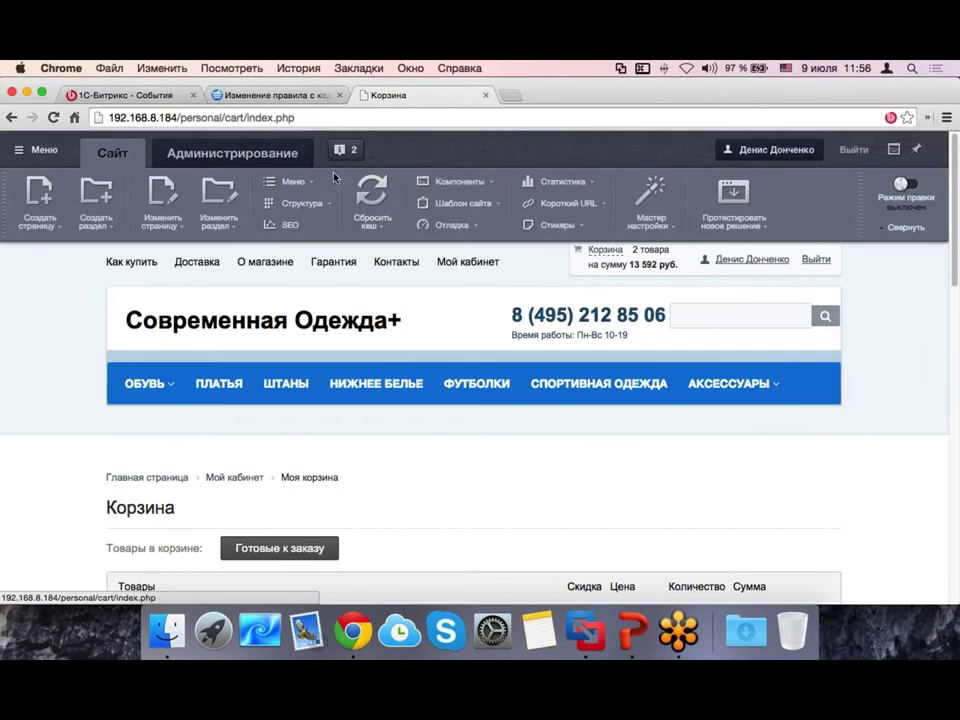
pyautogui.click(371, 195)
pyautogui.scroll(-5, 461, 245)
pyautogui.scroll(-1, 450, 242)
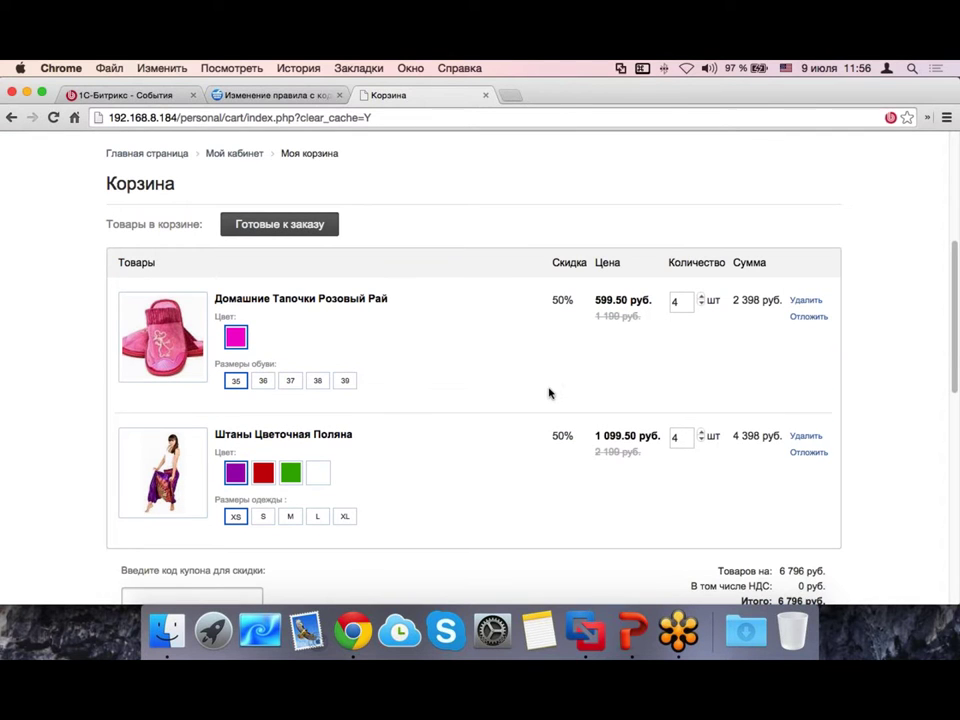
# Step: Lower the cart quantities to 2 for Домашние Тапочки Розовый Рай and 1 for Штаны Цветочная Поляна, also trying 1 pair of slippers
pyautogui.click(701, 304)
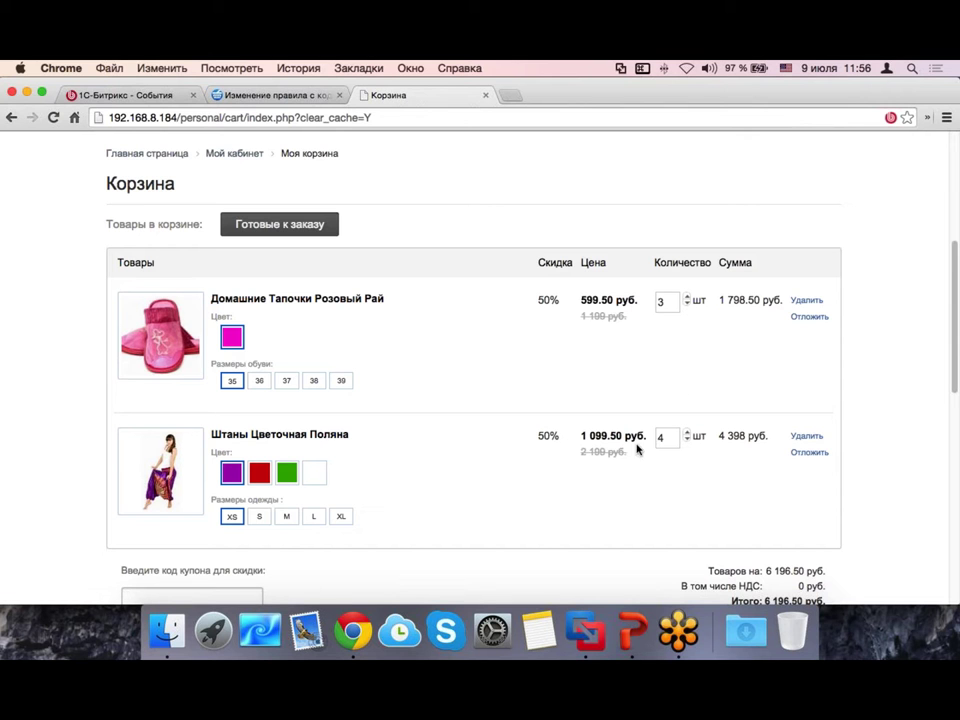
pyautogui.click(687, 305)
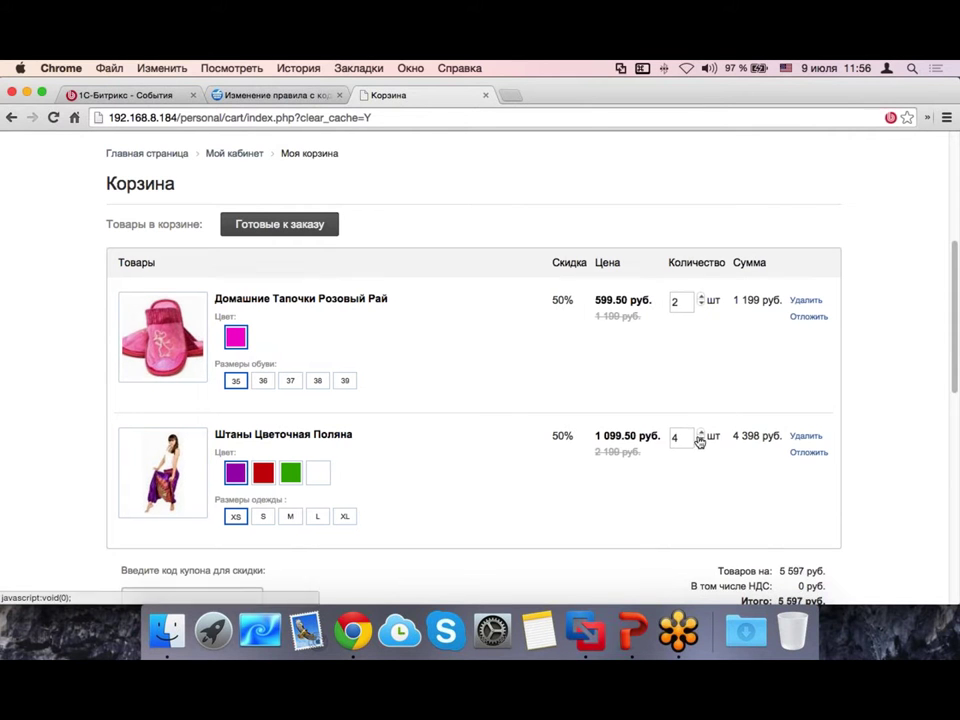
pyautogui.click(688, 441)
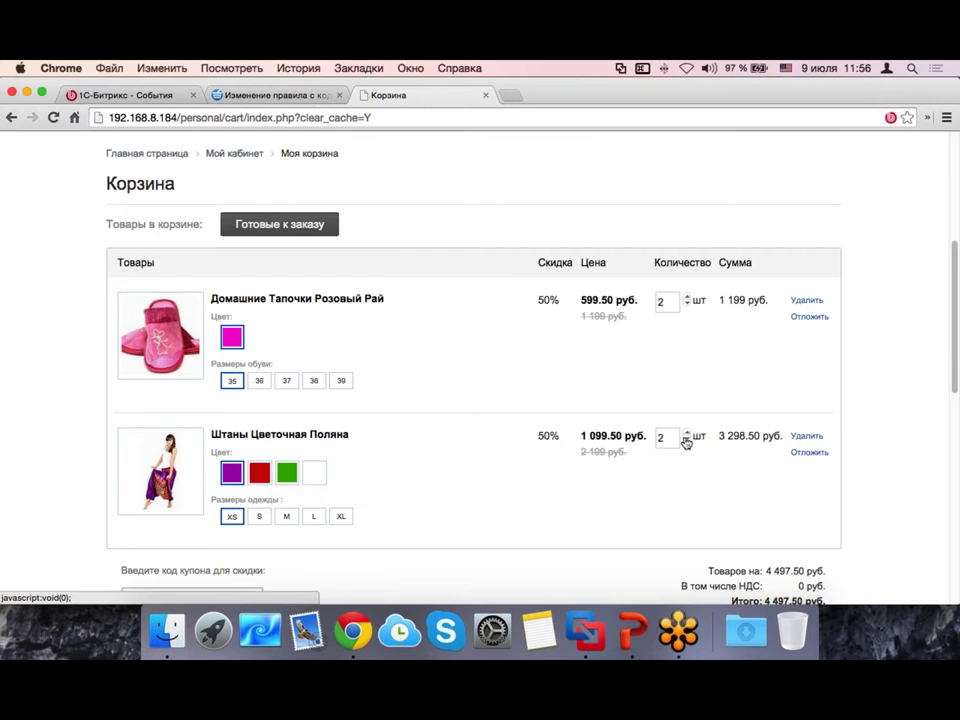
pyautogui.click(688, 441)
pyautogui.click(702, 441)
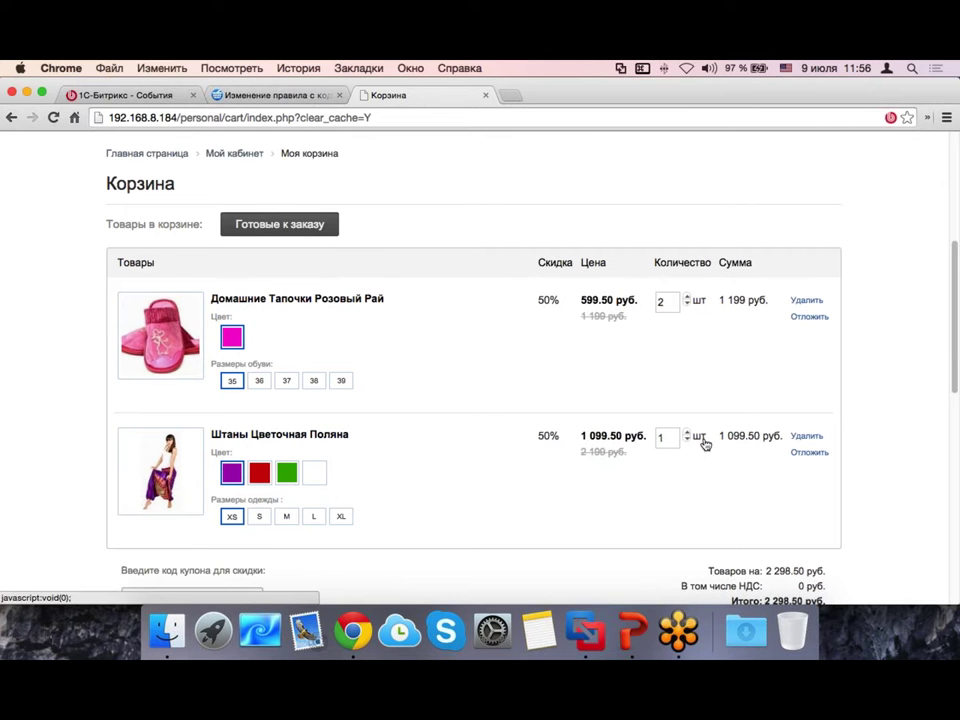
pyautogui.click(688, 305)
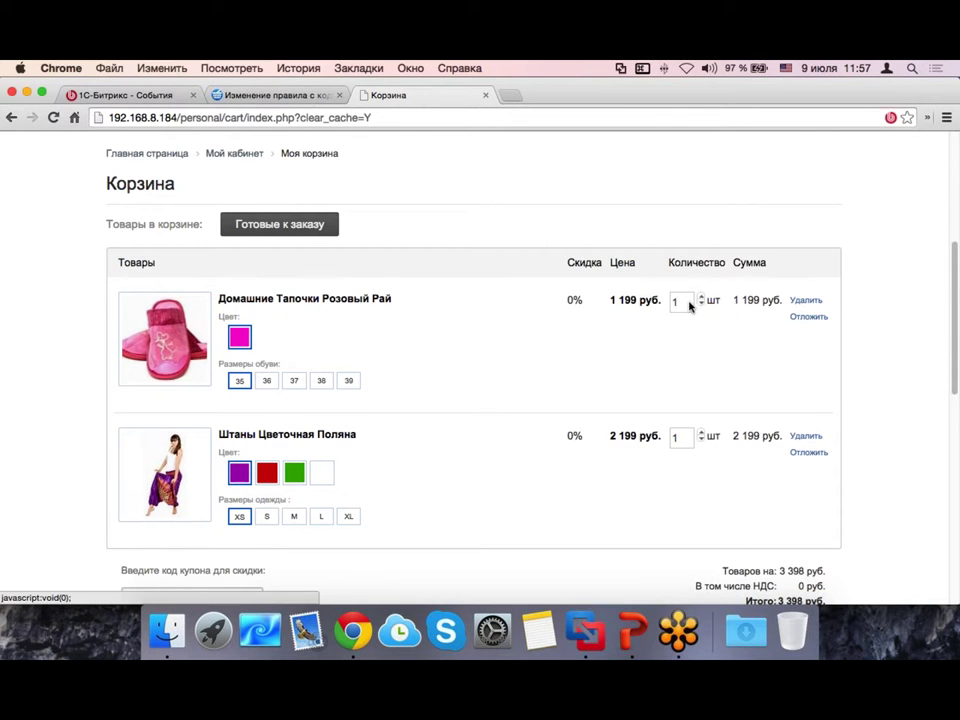
pyautogui.click(701, 297)
# Step: Compare the cart rule's Количество товаров condition with the discount of Штаны Цветочная Поляна in the storefront cart
pyautogui.click(265, 96)
pyautogui.scroll(-5, 664, 454)
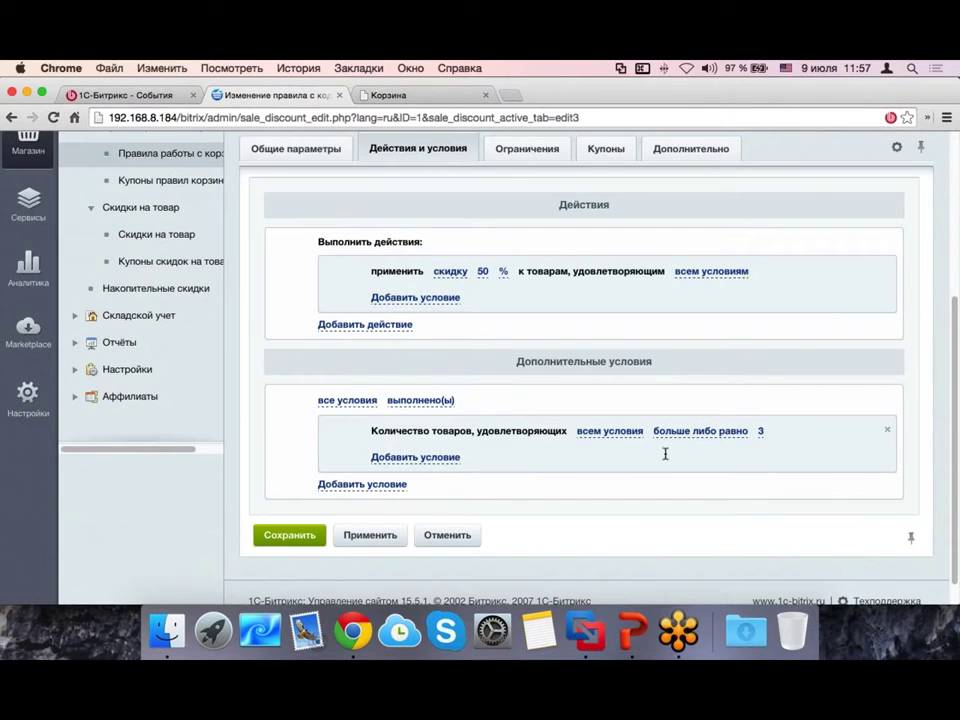
pyautogui.click(420, 96)
pyautogui.doubleClick(540, 437)
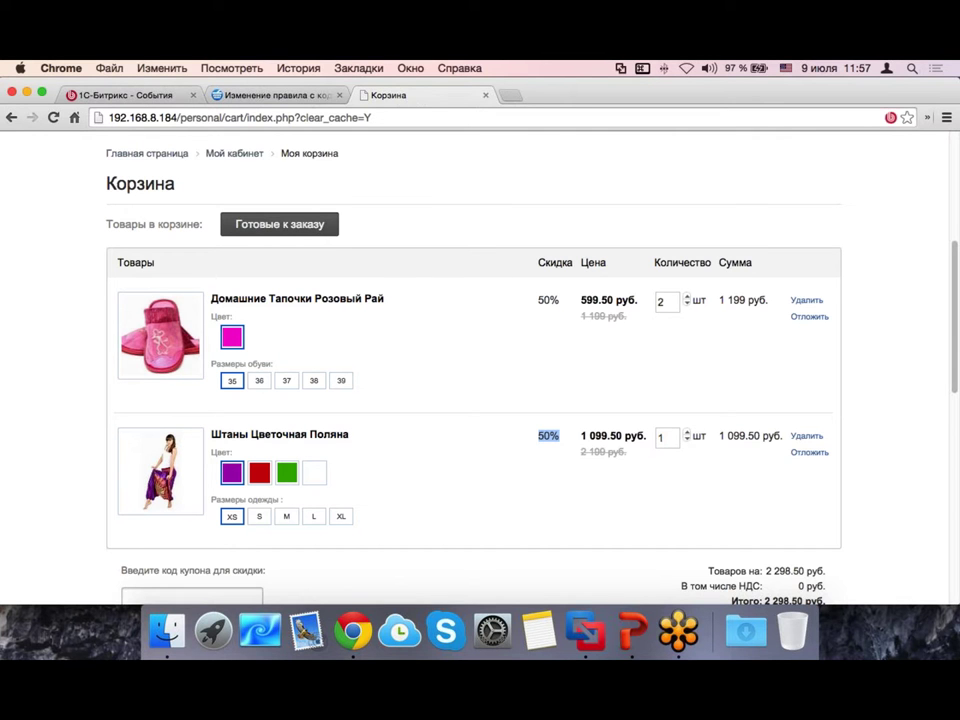
pyautogui.scroll(-1, 700, 450)
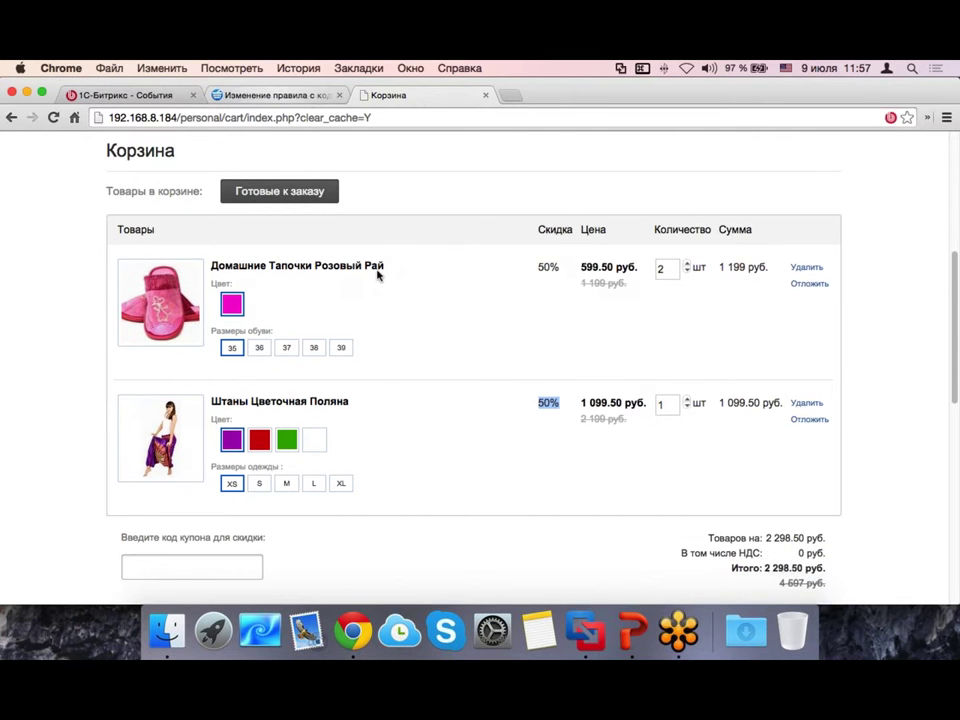
# Step: Replace the cart rule's Количество товаров condition with an Общая стоимость товаров condition
pyautogui.hotkey('ctrl', 'shift', 'Tab')
pyautogui.click(819, 401)
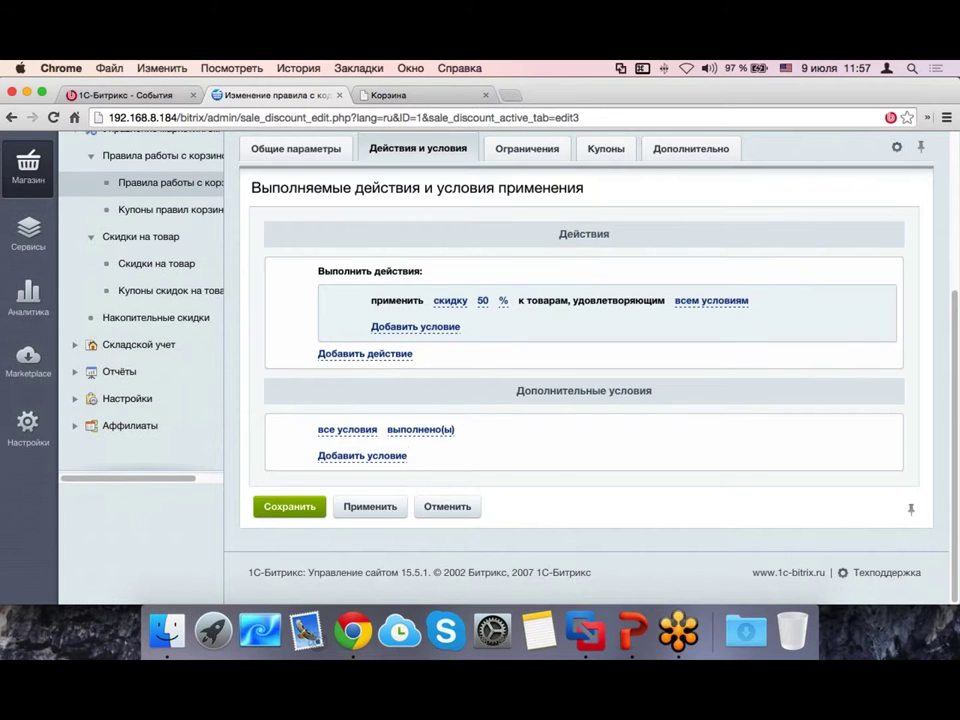
pyautogui.click(404, 456)
pyautogui.click(405, 462)
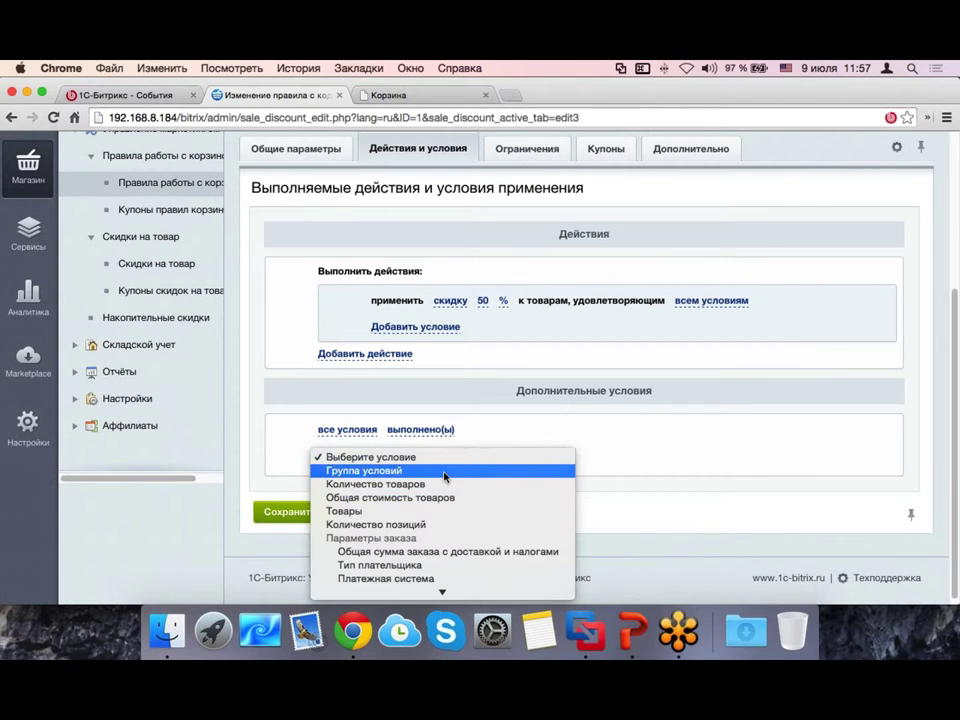
pyautogui.click(505, 497)
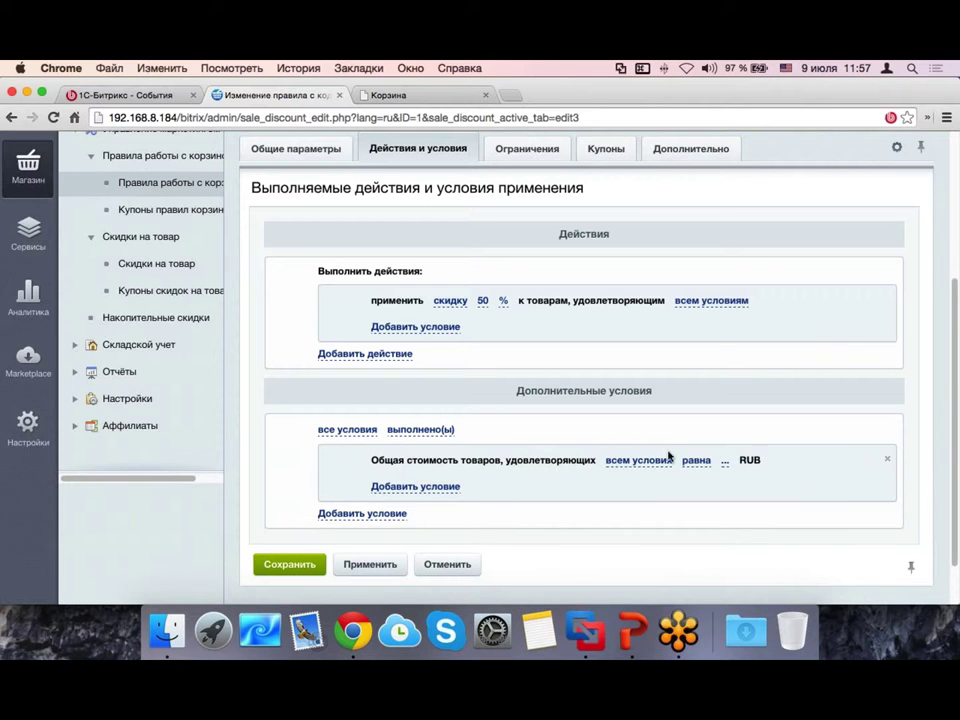
# Step: Set the total product cost condition to больше либо равна 7000 RUB and apply the cart rule
pyautogui.click(700, 462)
pyautogui.click(720, 465)
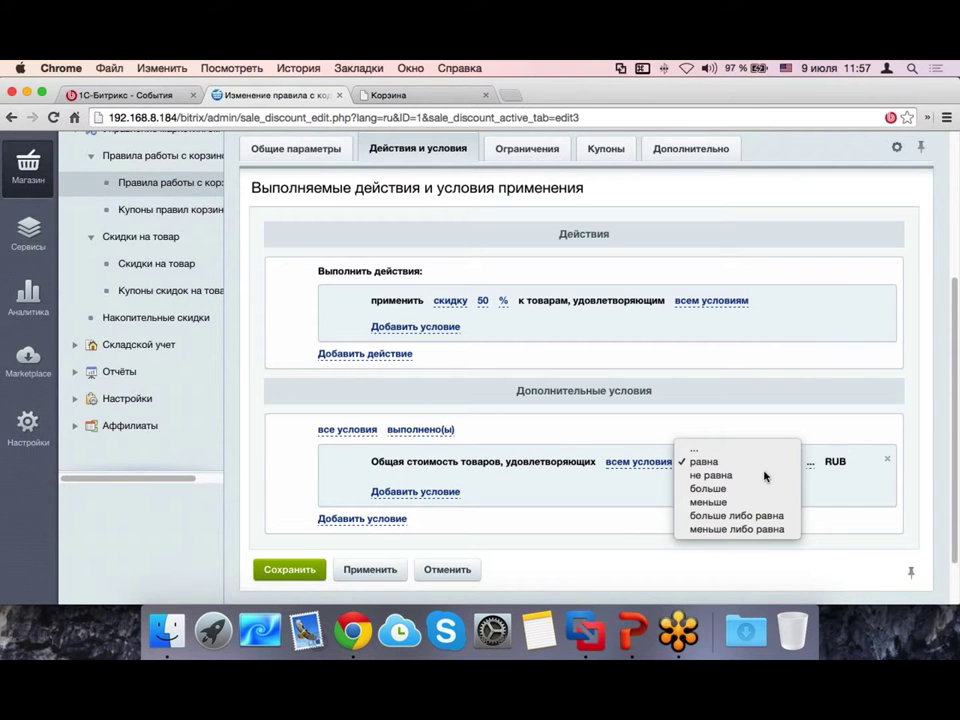
pyautogui.click(772, 515)
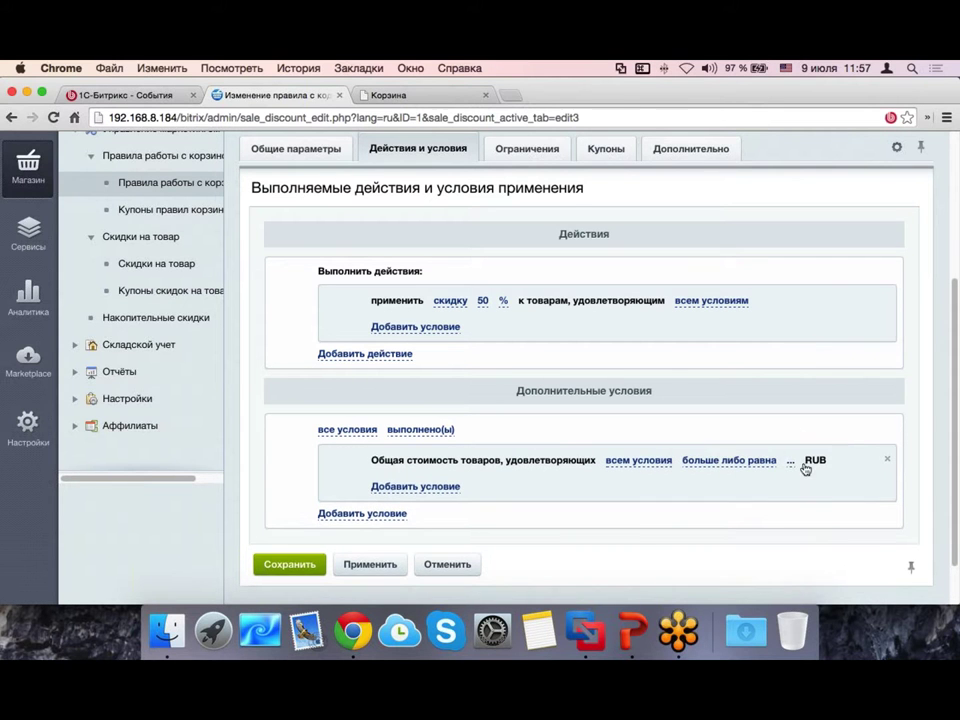
pyautogui.write('7000')
pyautogui.click(360, 572)
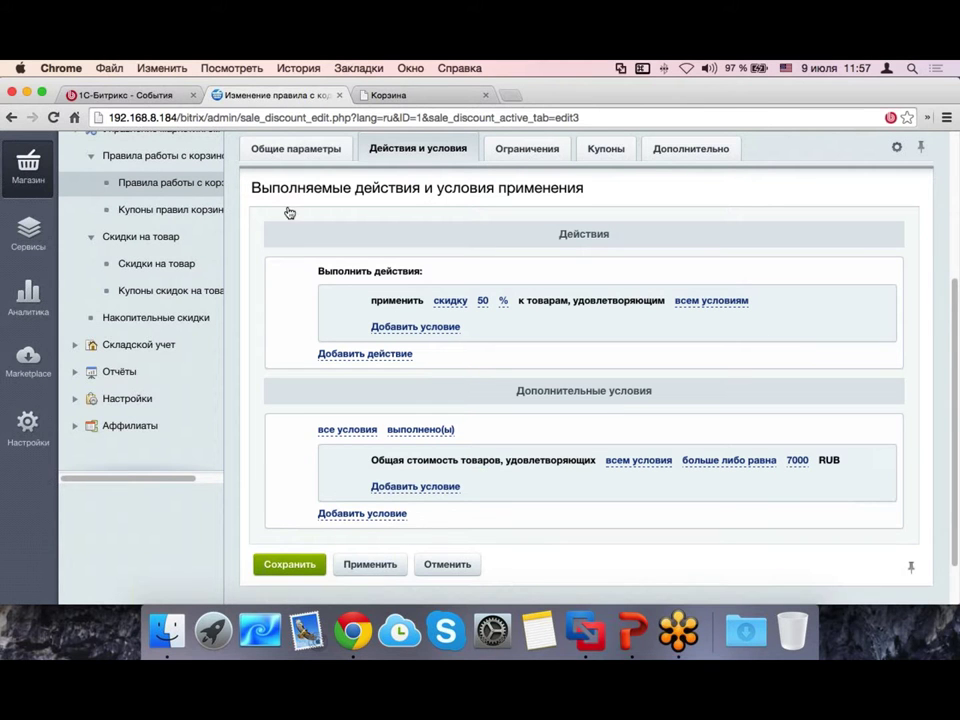
pyautogui.click(372, 565)
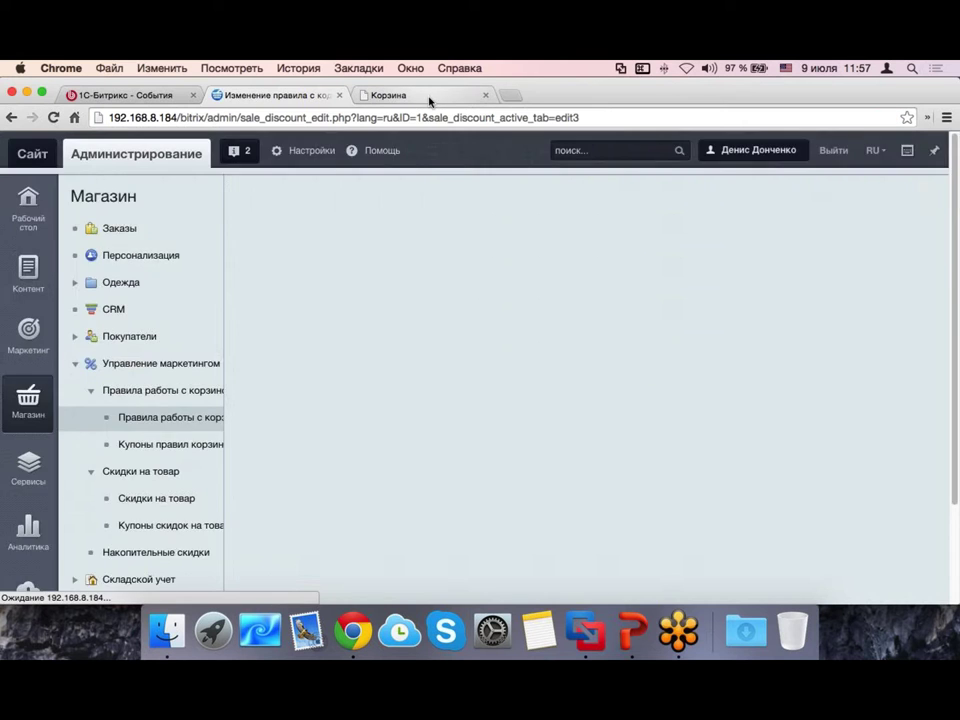
# Step: Return to the storefront cart, clear its page cache and review the discounts under the cost-based rule
pyautogui.click(429, 96)
pyautogui.scroll(5, 369, 231)
pyautogui.click(370, 210)
pyautogui.scroll(-1, 469, 304)
pyautogui.scroll(-5, 536, 326)
pyautogui.scroll(1, 567, 338)
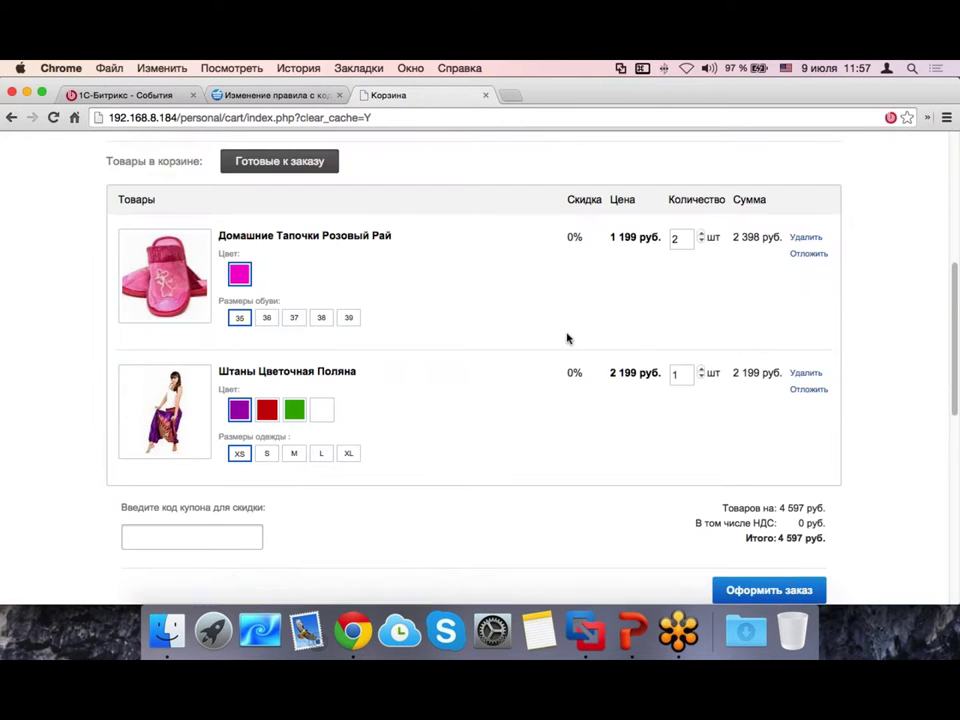
# Step: Test the cost threshold by raising Штаны Цветочная Поляна to 3 in the cart and lowering it back to 1
pyautogui.click(706, 369)
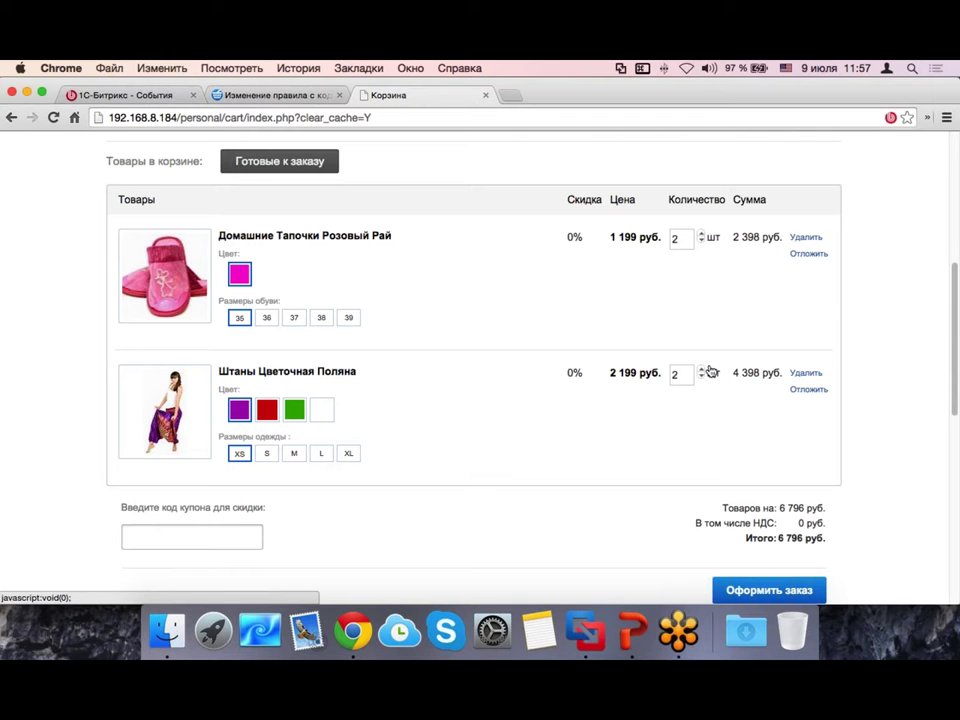
pyautogui.click(703, 368)
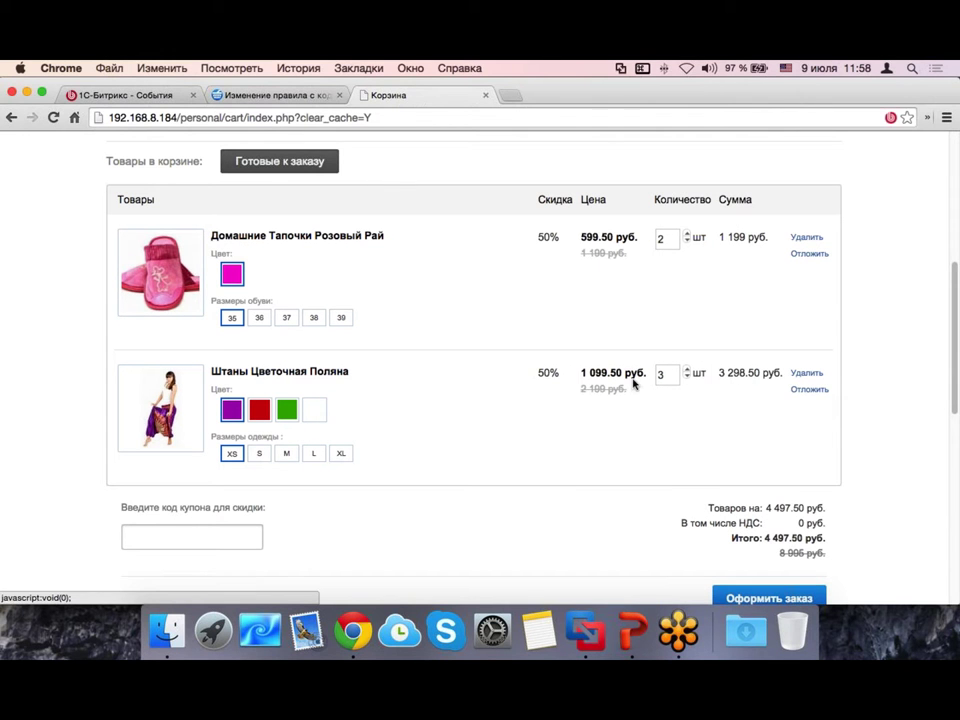
pyautogui.click(687, 379)
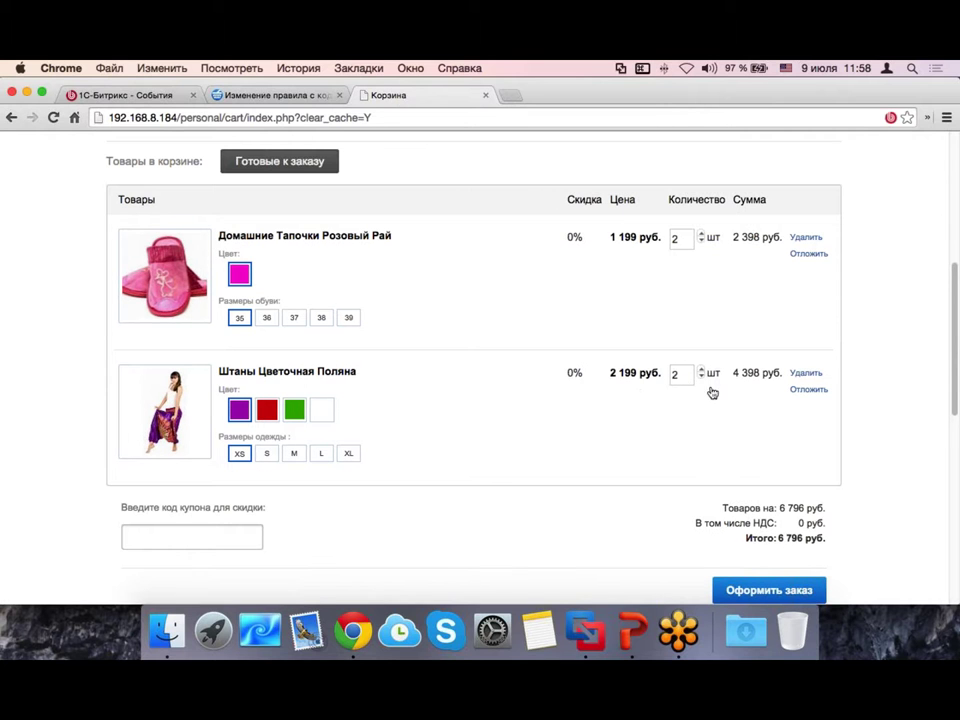
pyautogui.click(701, 378)
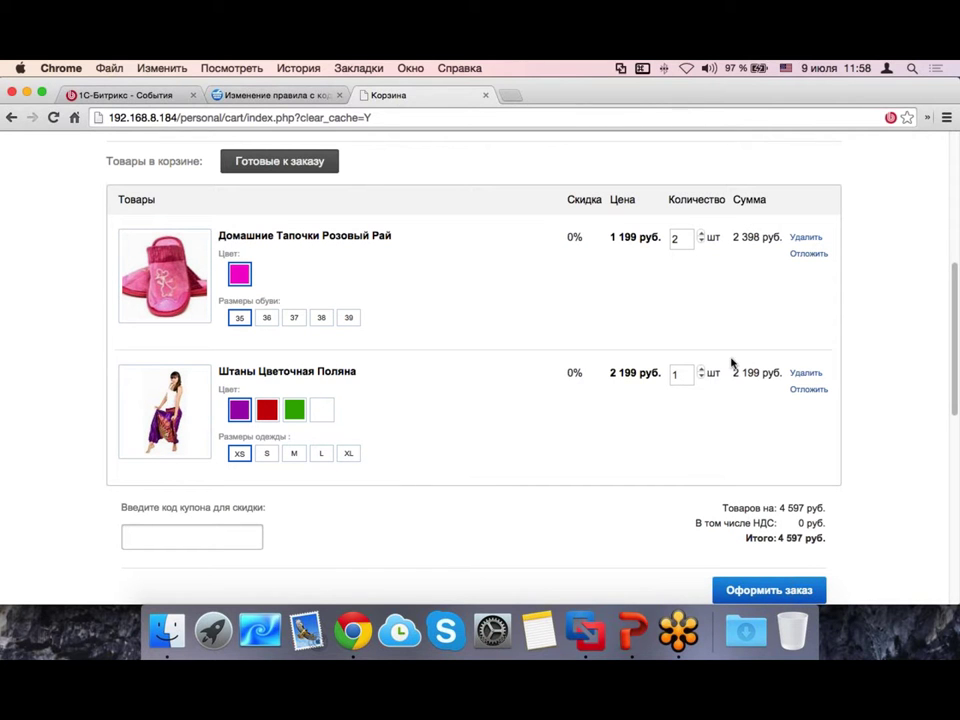
# Step: Raise the quantity of Домашние Тапочки Розовый Рай in the cart to 5
pyautogui.click(701, 234)
pyautogui.click(700, 233)
pyautogui.click(700, 233)
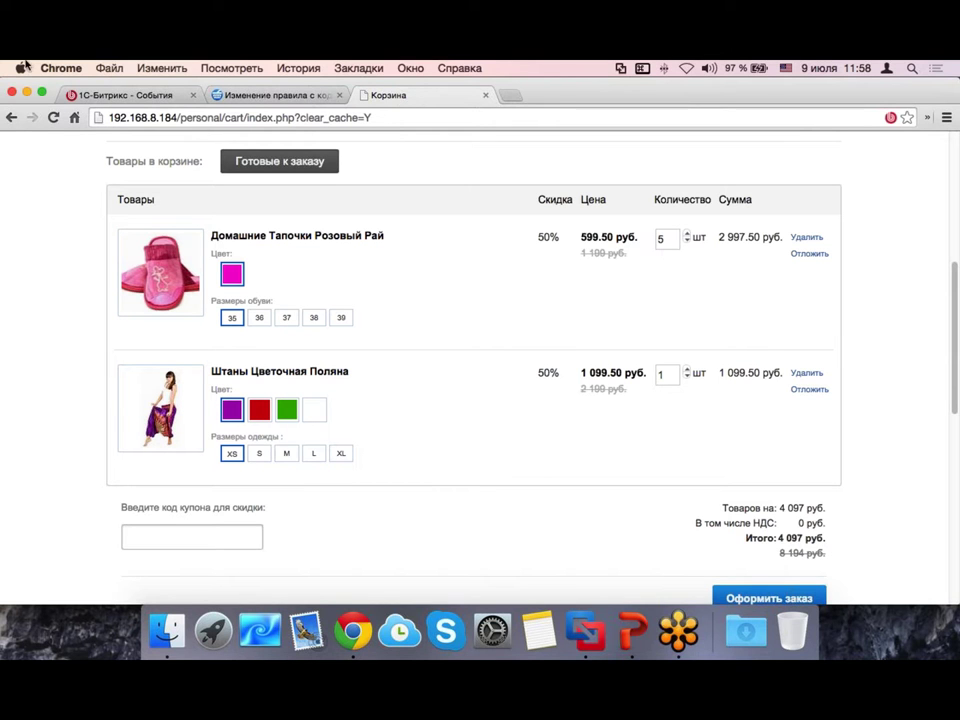
# Step: Return to the cart rule's general parameters and examine the Интервал option and start-date calendar of its activity period
pyautogui.click(225, 95)
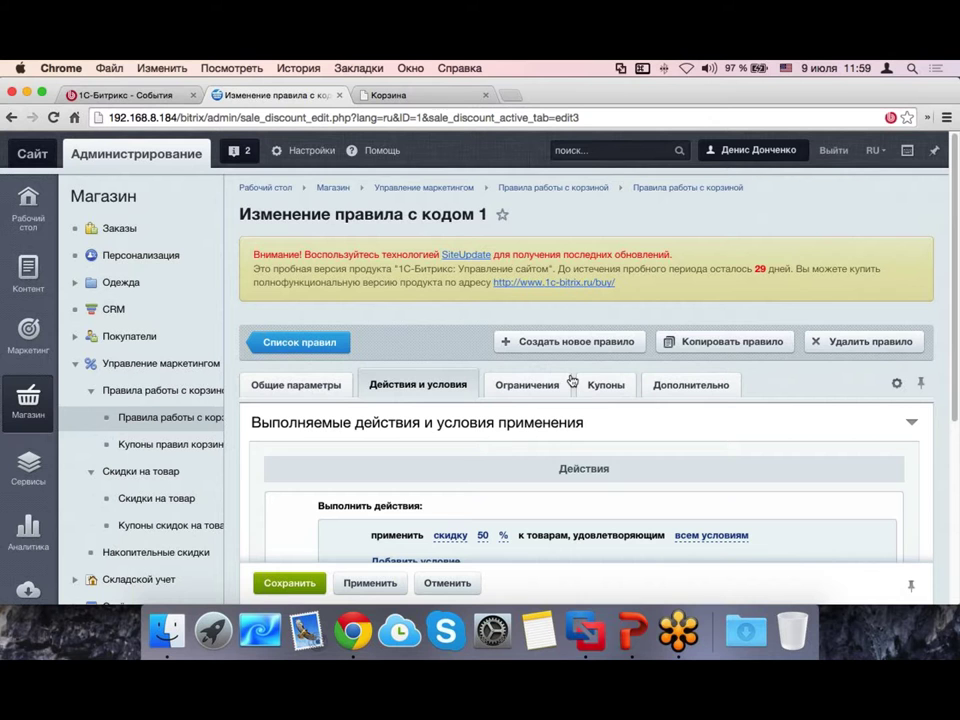
pyautogui.click(296, 384)
pyautogui.scroll(-3, 541, 361)
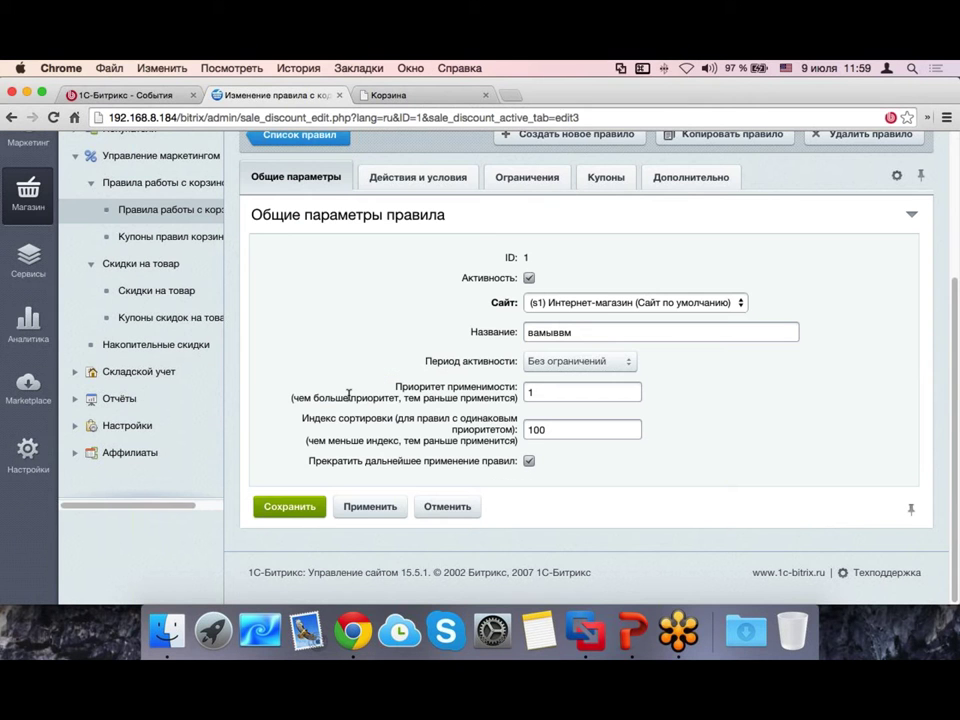
pyautogui.click(553, 361)
pyautogui.click(590, 377)
pyautogui.click(738, 362)
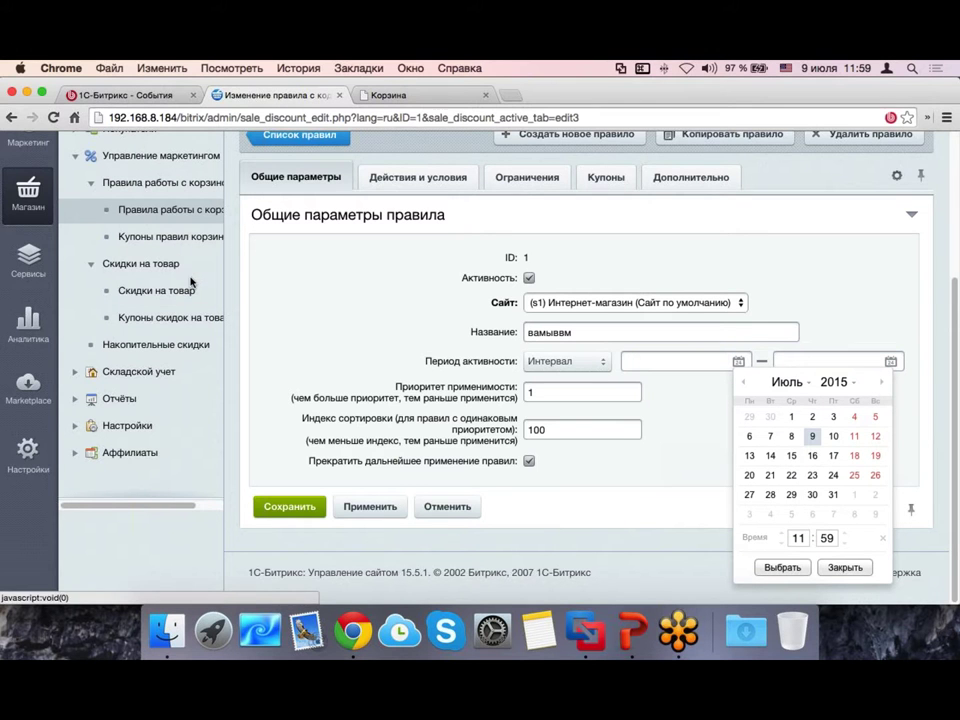
pyautogui.click(830, 575)
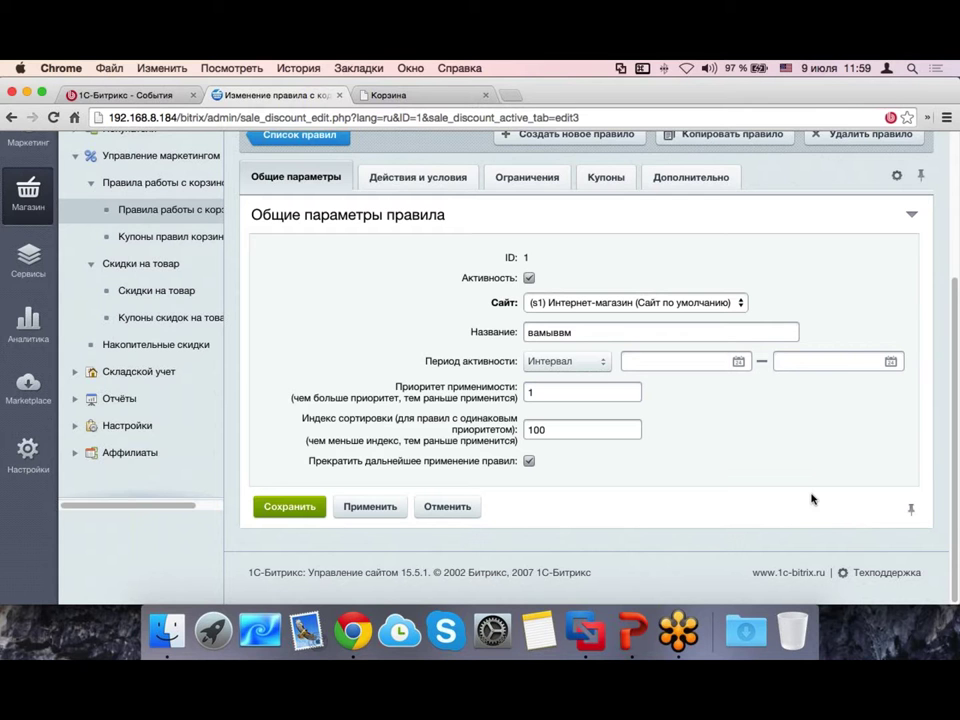
# Step: Start a new cart rule coupon and examine its available cart rules and coupon types
pyautogui.click(160, 237)
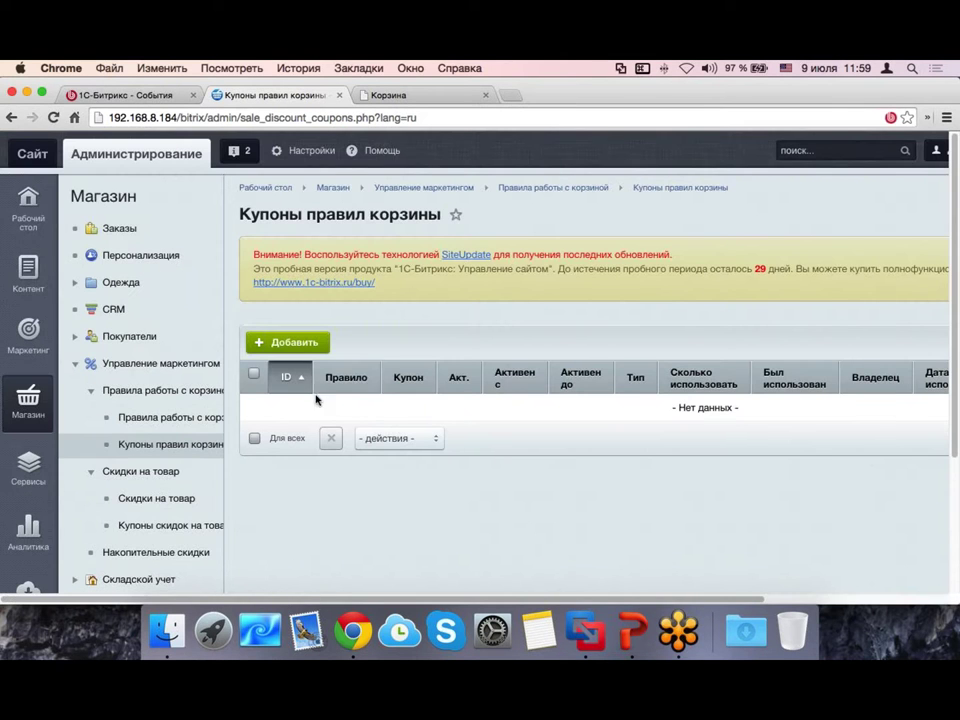
pyautogui.click(315, 343)
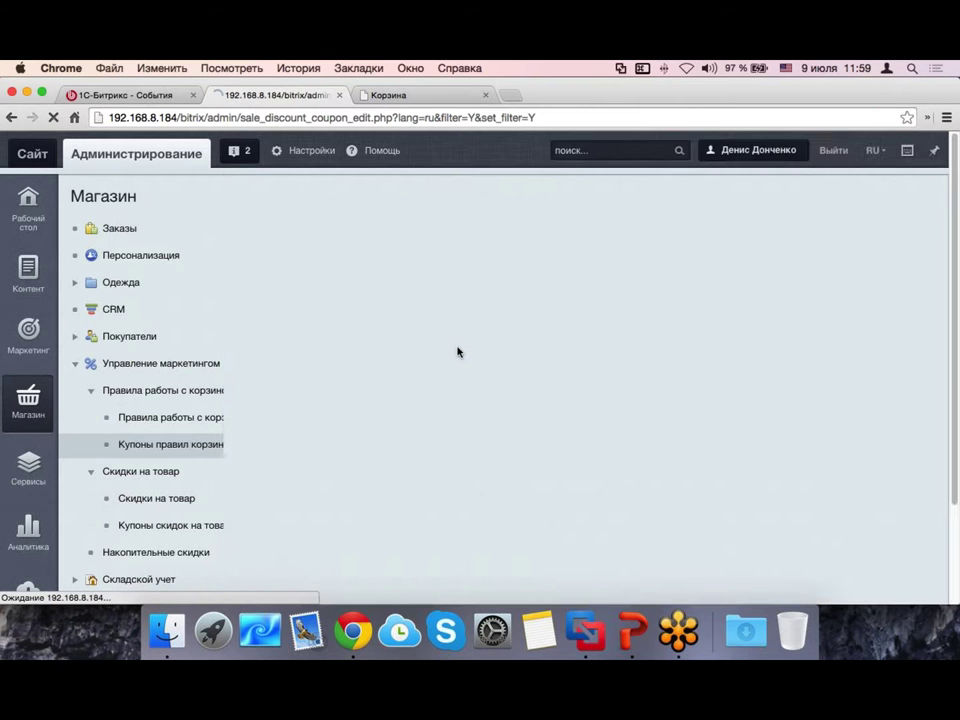
pyautogui.scroll(-3, 488, 360)
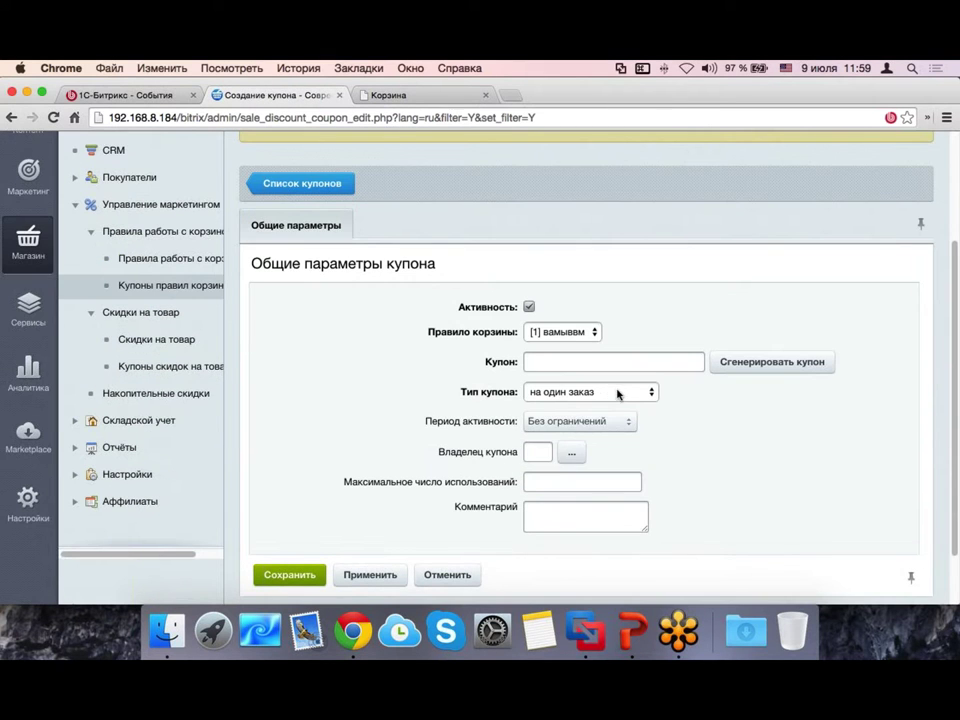
pyautogui.scroll(-1, 504, 405)
pyautogui.click(585, 268)
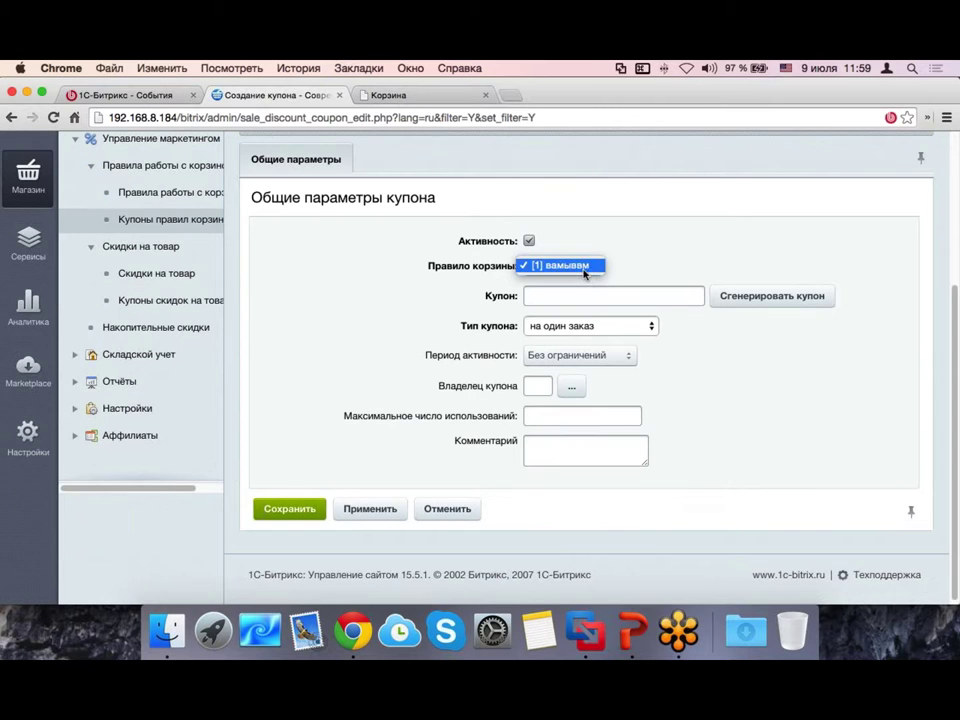
pyautogui.click(613, 278)
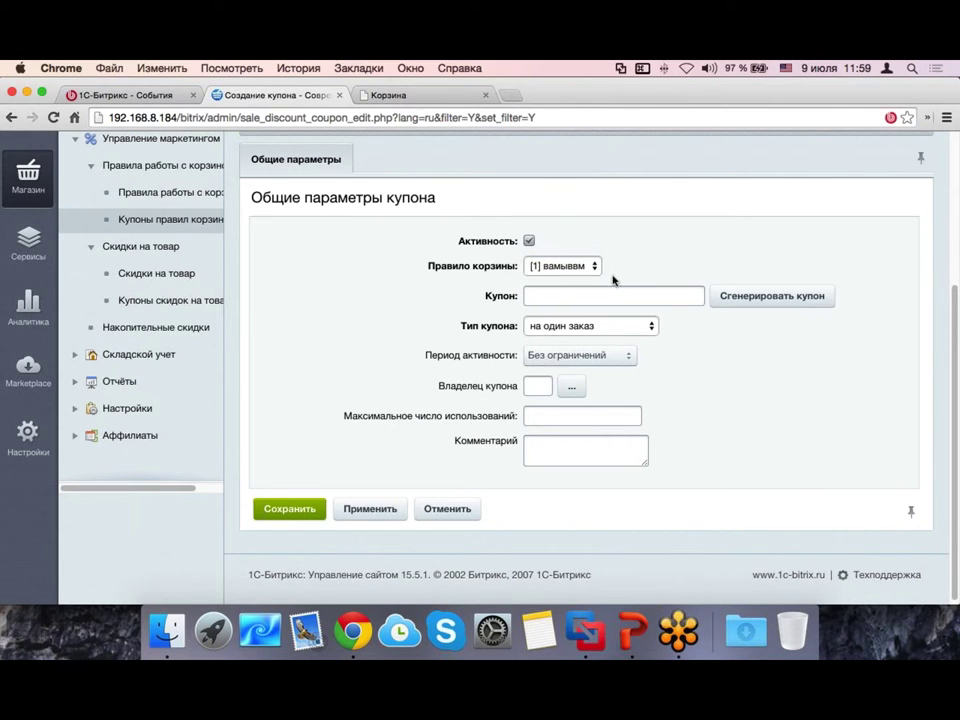
pyautogui.click(648, 326)
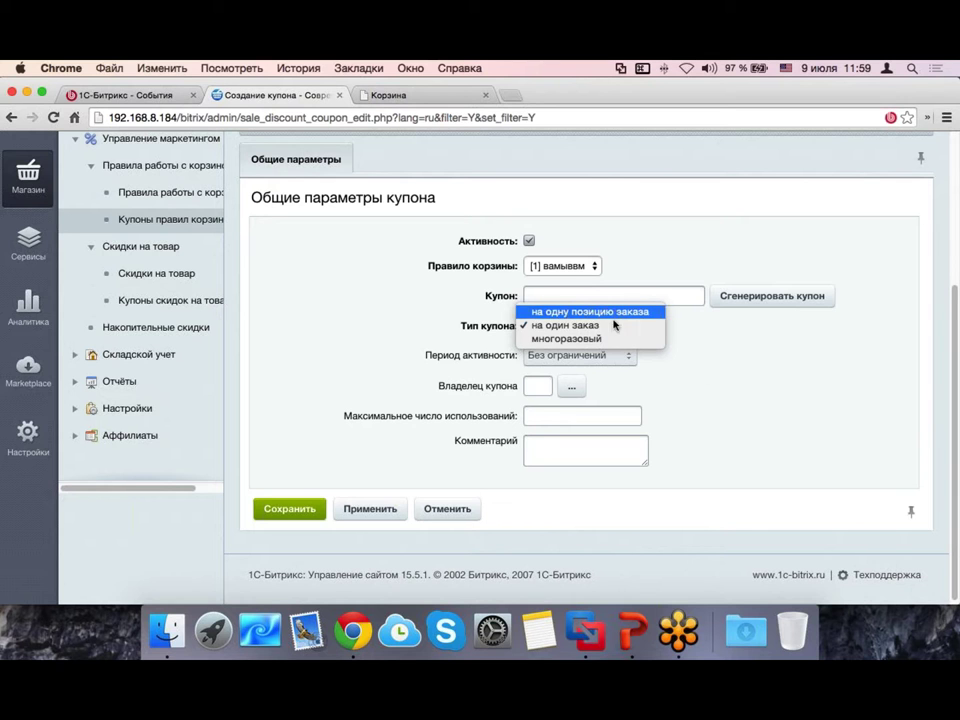
pyautogui.click(384, 360)
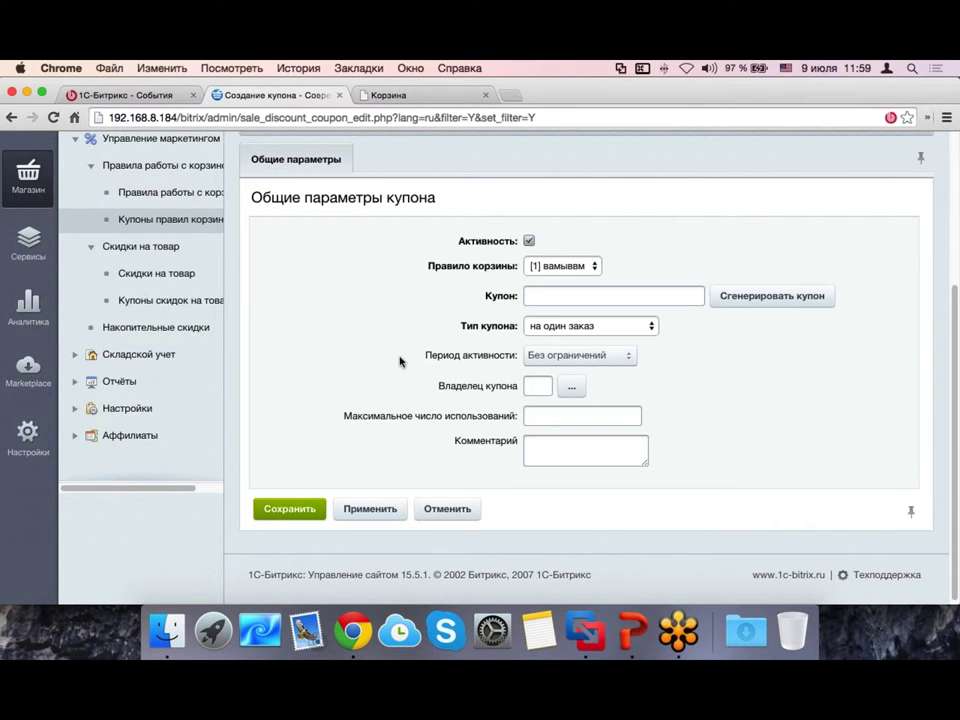
# Step: Start a new cumulative discount program and name it sdvsdvsdv
pyautogui.click(150, 330)
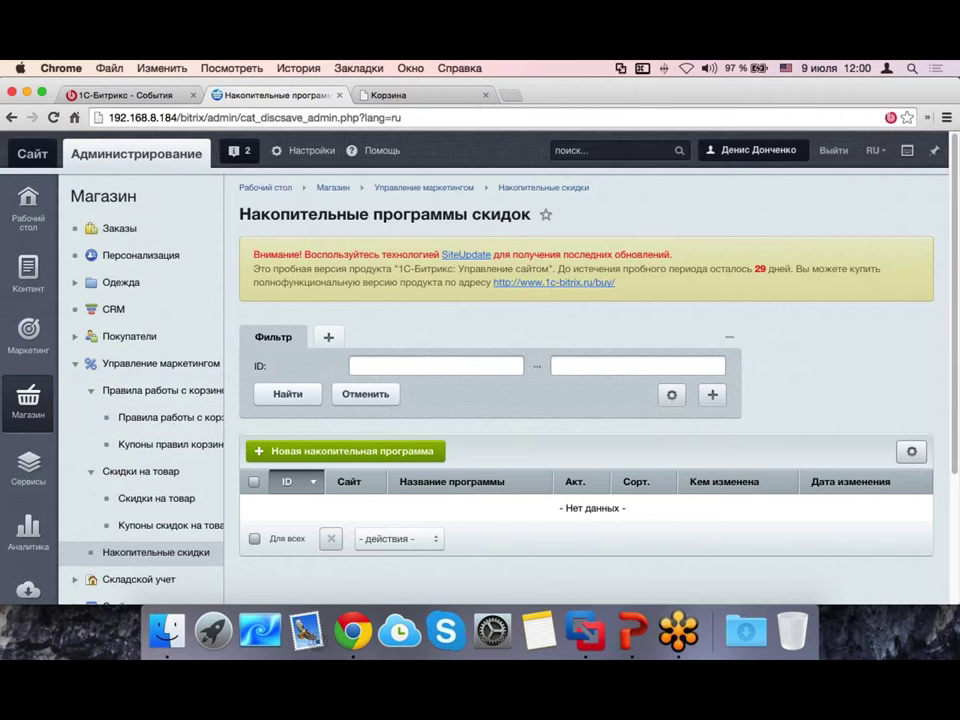
pyautogui.click(272, 453)
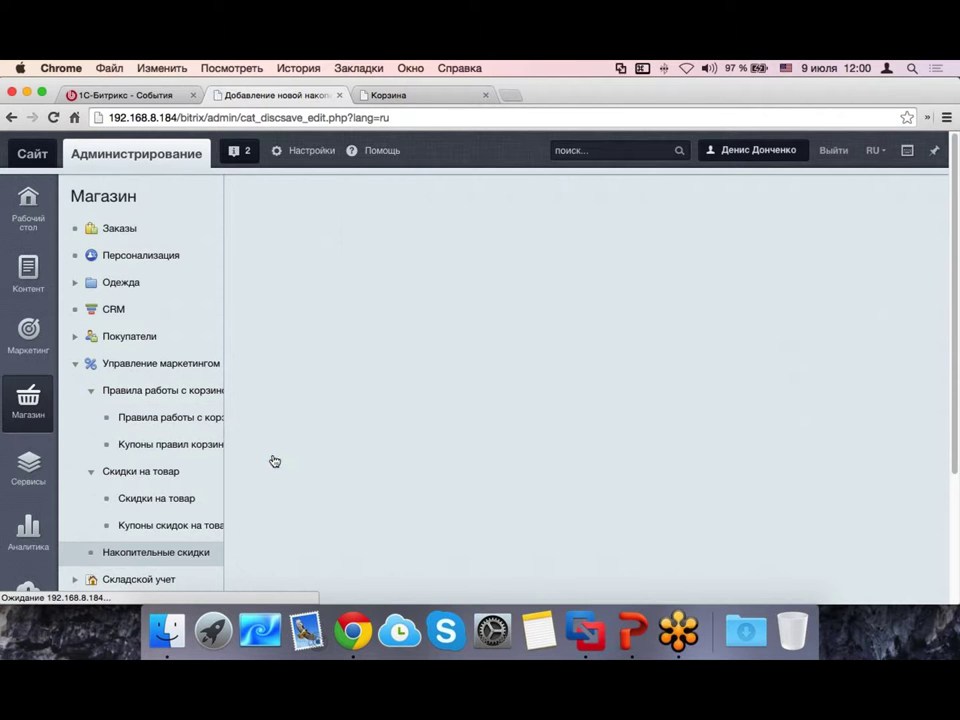
pyautogui.scroll(-3, 521, 182)
pyautogui.click(494, 212)
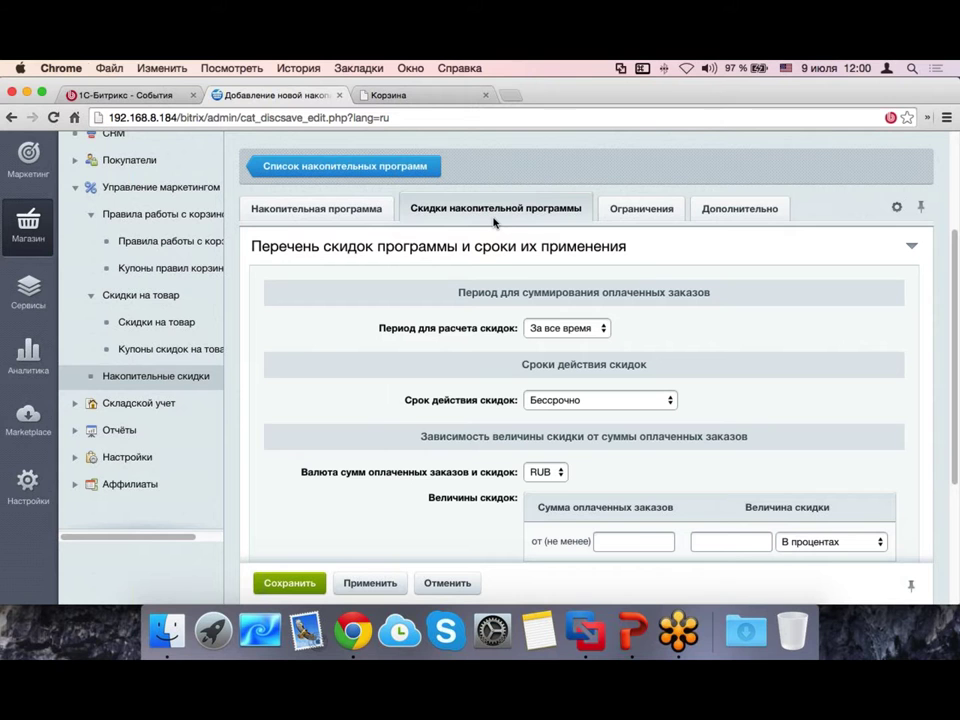
pyautogui.scroll(-2, 676, 433)
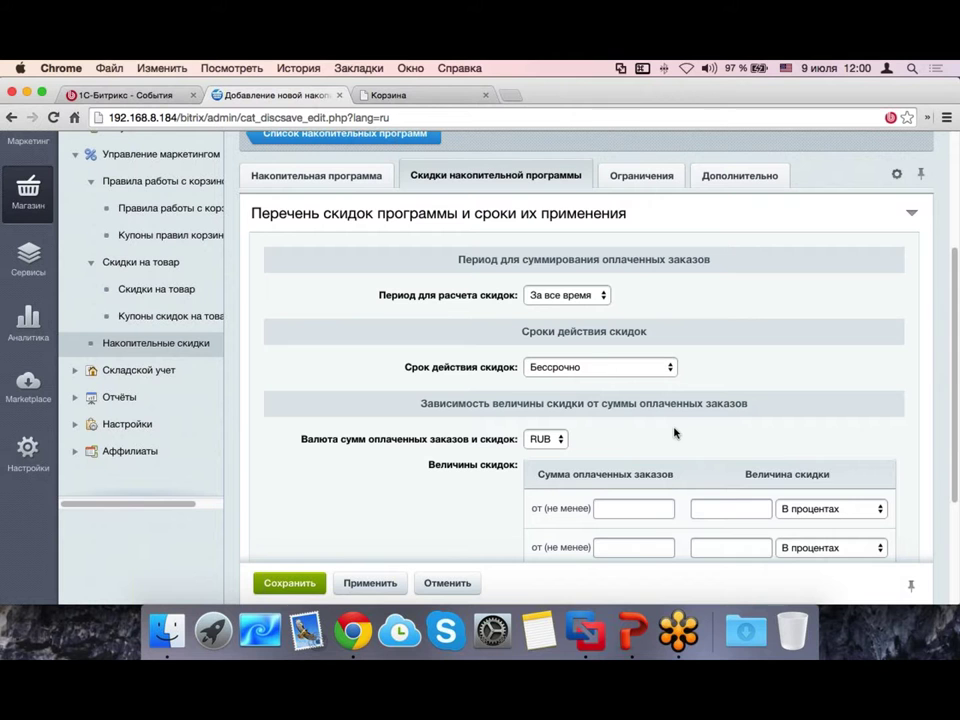
pyautogui.click(363, 188)
pyautogui.write('sdvsdvsd')
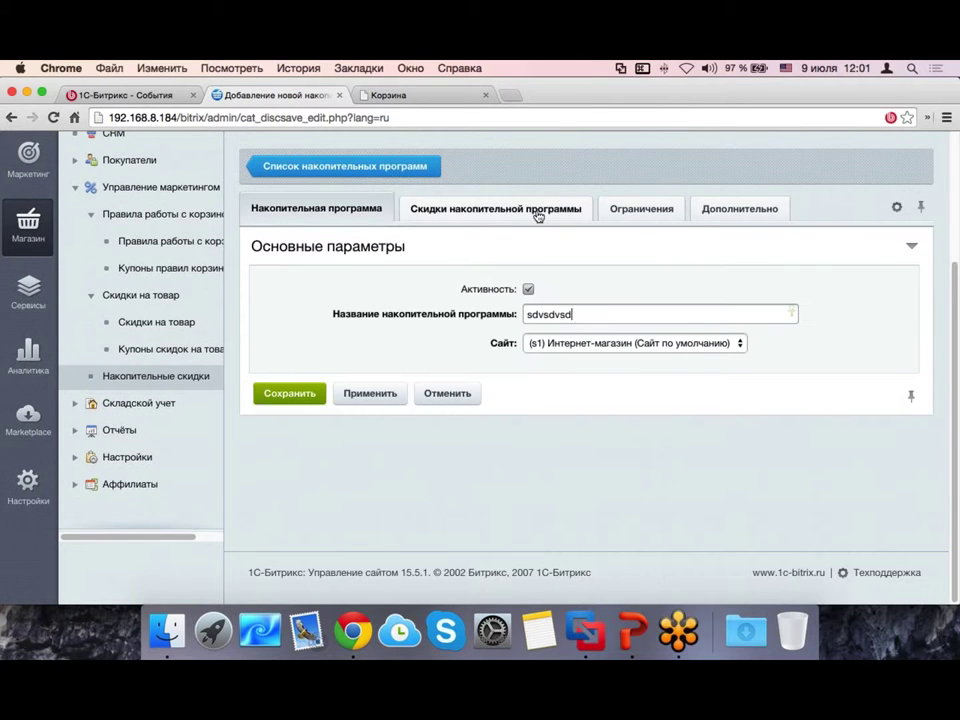
# Step: Examine the program's discount calculation period and the available options for the discount validity term
pyautogui.click(538, 212)
pyautogui.scroll(-2, 570, 280)
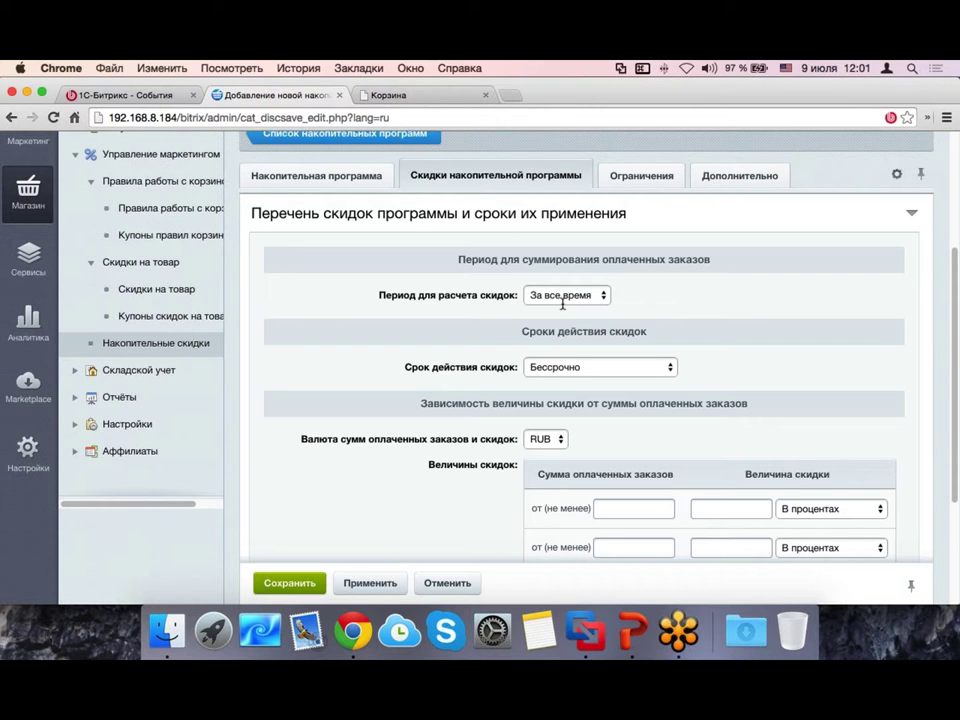
pyautogui.scroll(-1, 563, 330)
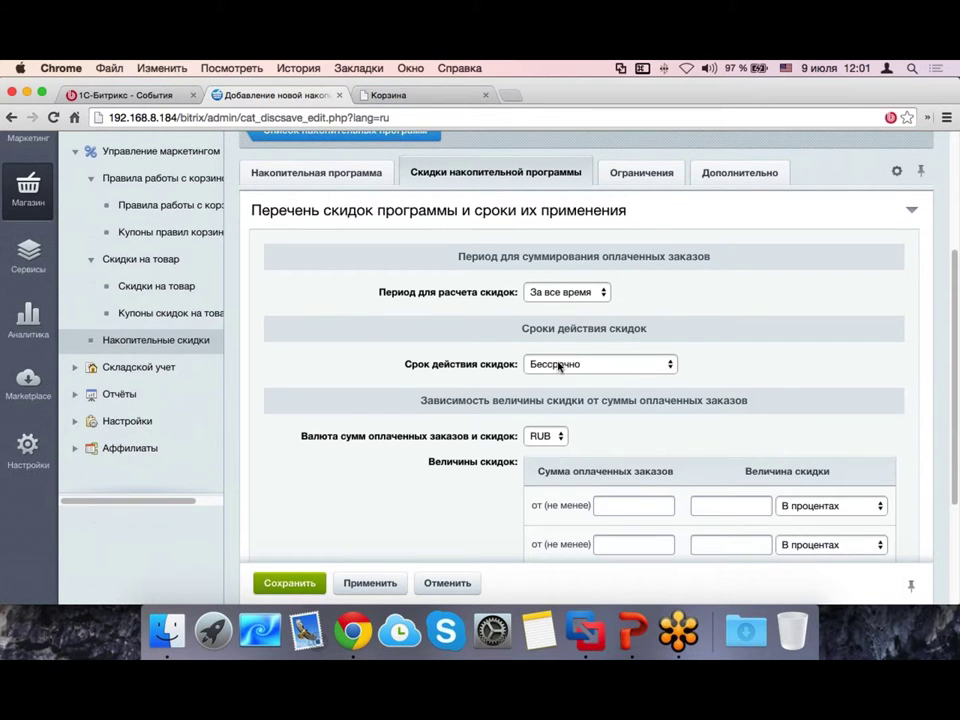
pyautogui.click(560, 367)
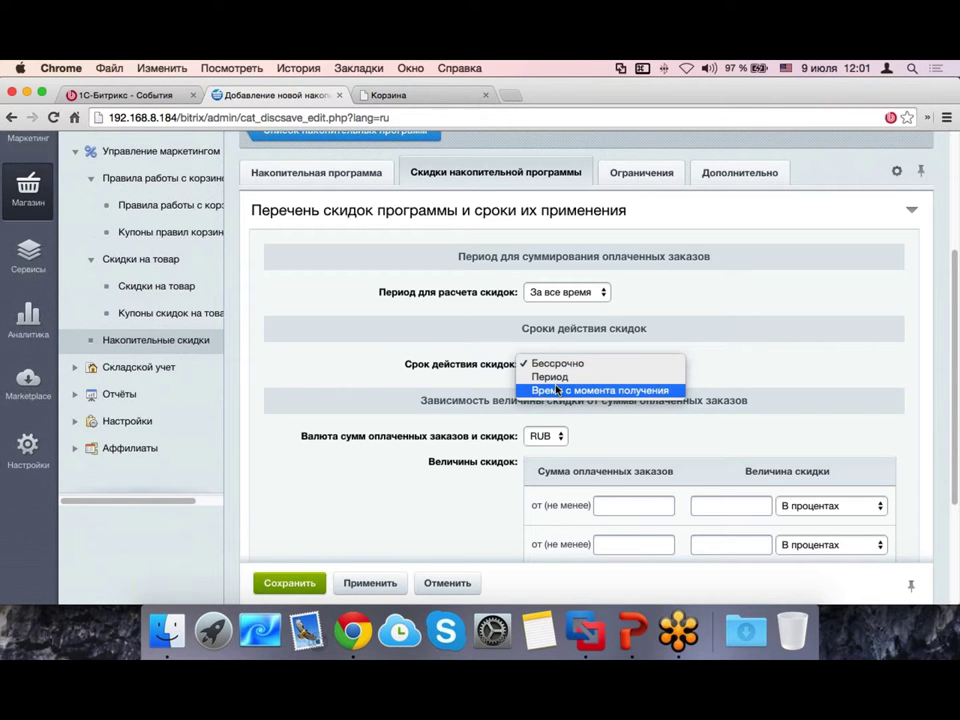
pyautogui.click(407, 340)
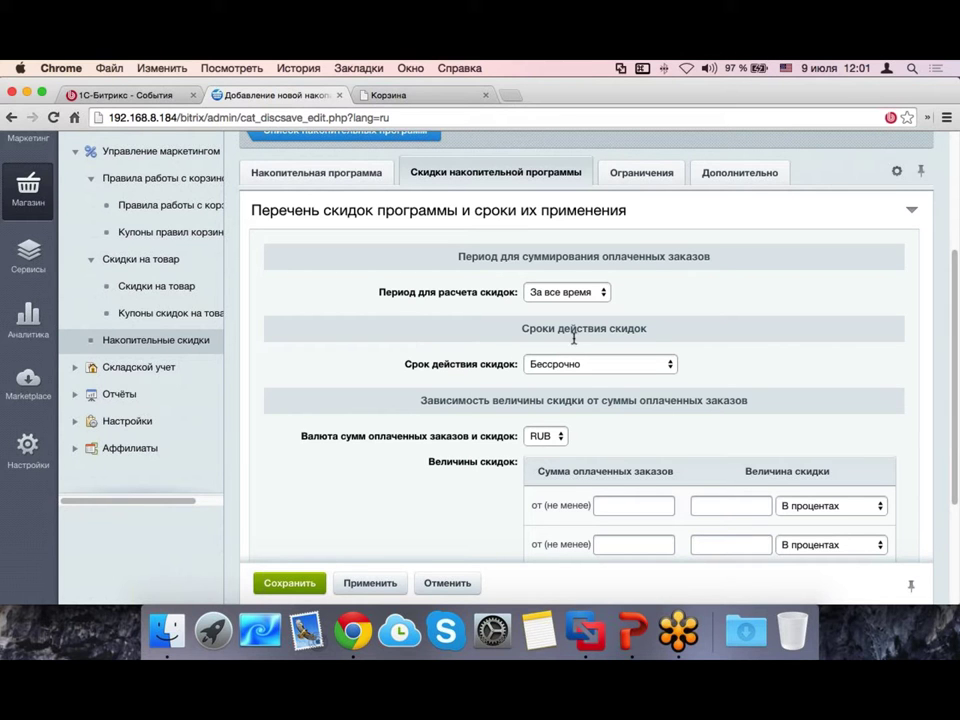
# Step: Set the first discount tier to 5 percent for paid orders from 10000 RUB
pyautogui.scroll(-1, 566, 366)
pyautogui.scroll(-4, 551, 392)
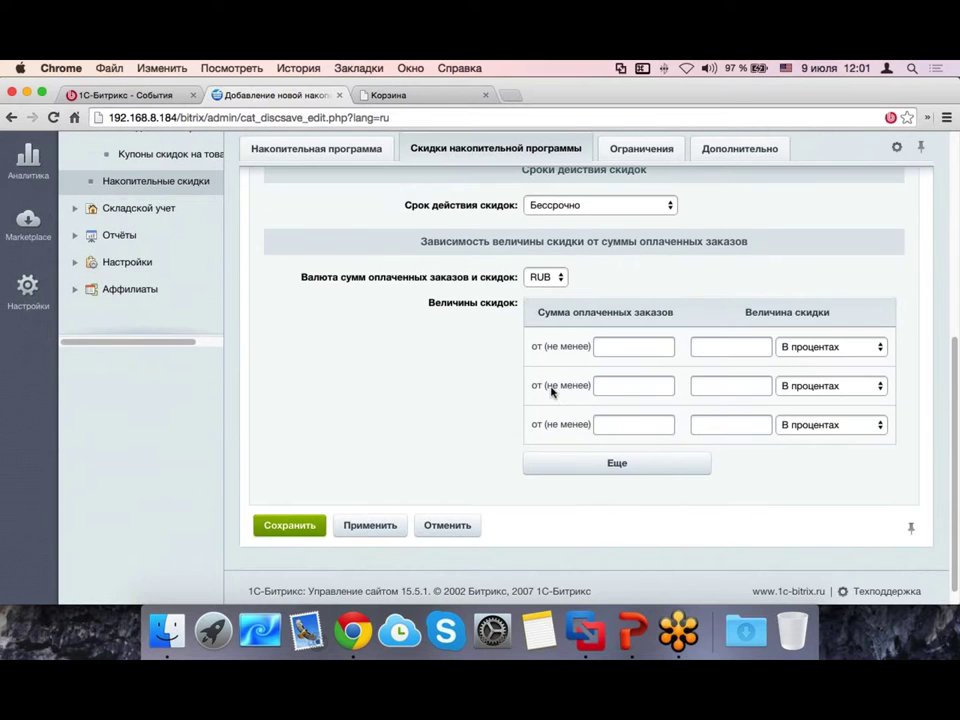
pyautogui.click(553, 279)
pyautogui.click(617, 346)
pyautogui.write('10000')
pyautogui.press('Tab')
pyautogui.write('5')
# Step: Add discount tiers of 10 percent from 30000 and 20 percent from 50000, and submit the program
pyautogui.press('Tab')
pyautogui.write('30000')
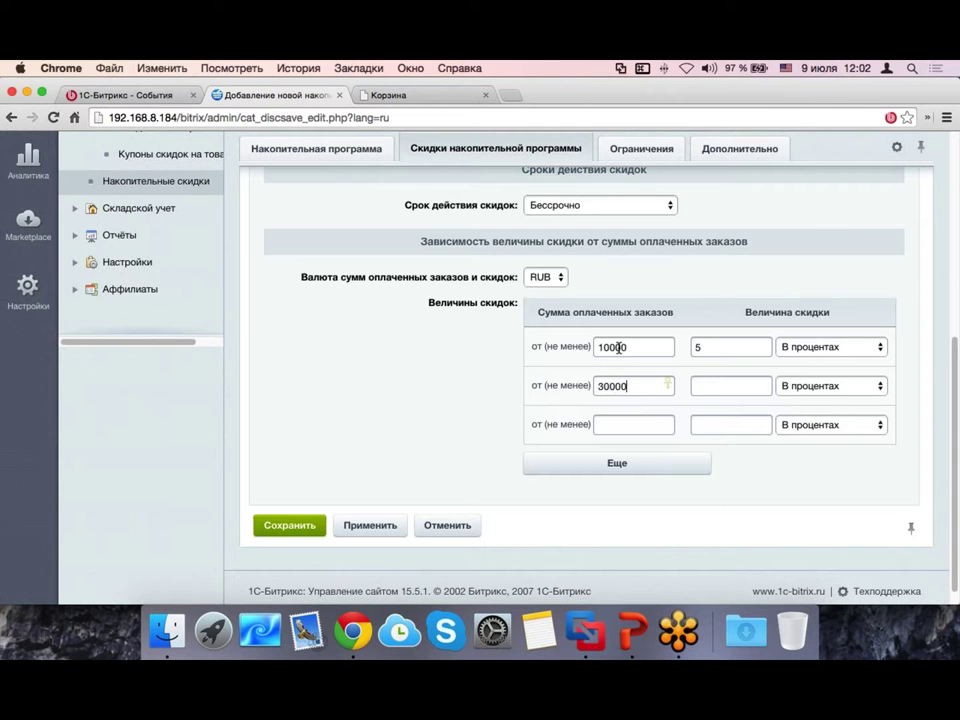
pyautogui.press('Tab')
pyautogui.write('10')
pyautogui.press('Tab')
pyautogui.write('50000')
pyautogui.press('Tab')
pyautogui.write('20')
pyautogui.press('Return')
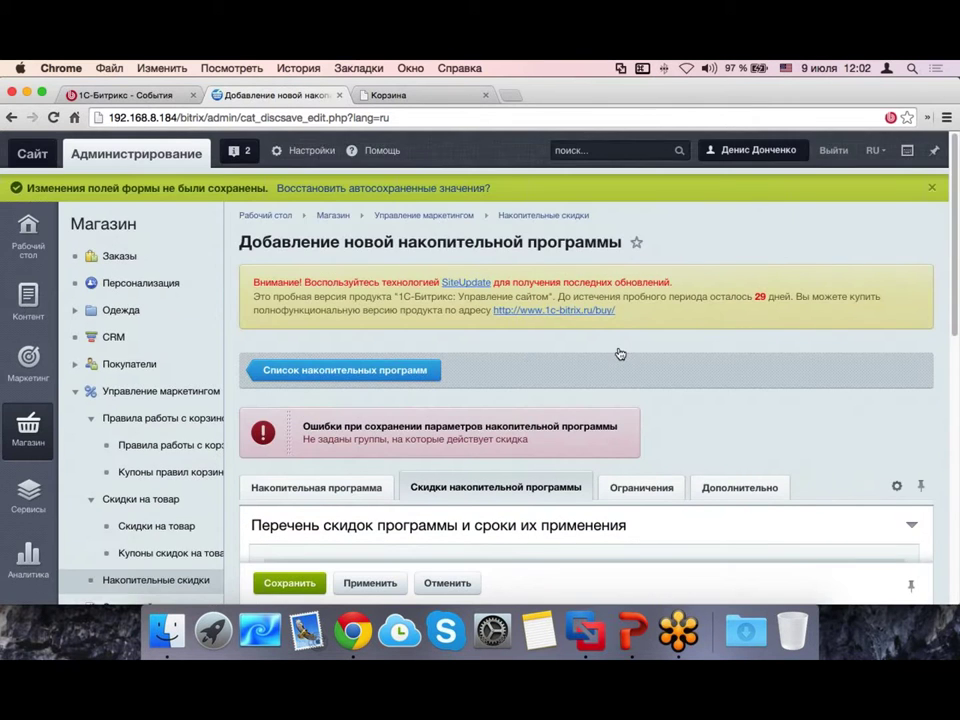
# Step: Select all user groups, from Администраторы to Контент-редакторы, in the program's restrictions
pyautogui.scroll(-5, 480, 317)
pyautogui.scroll(-1, 502, 293)
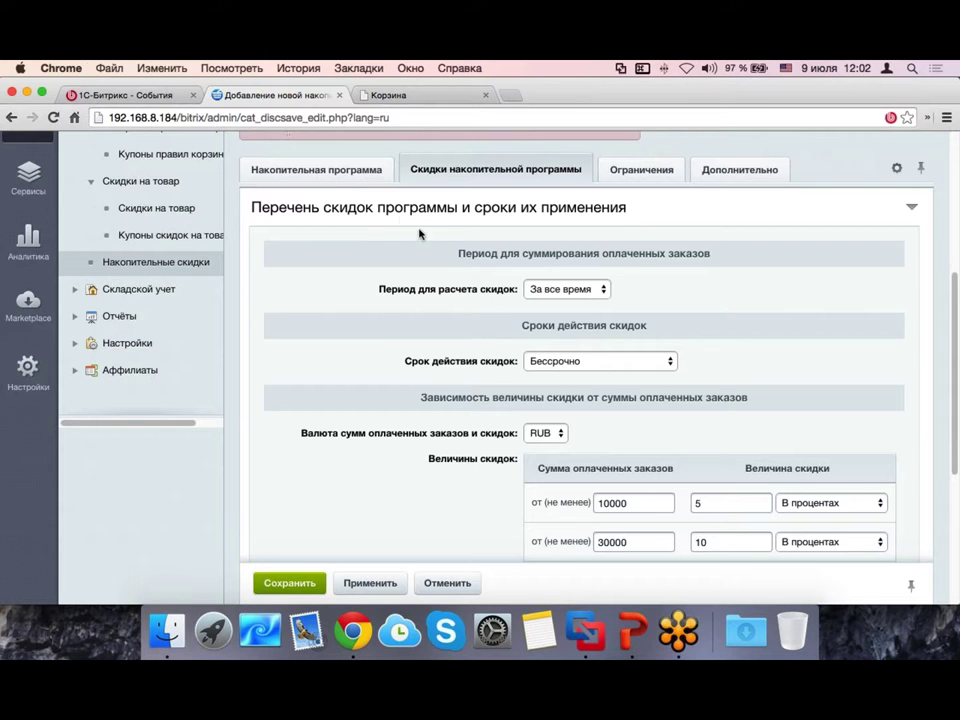
pyautogui.scroll(2, 364, 216)
pyautogui.scroll(-1, 647, 226)
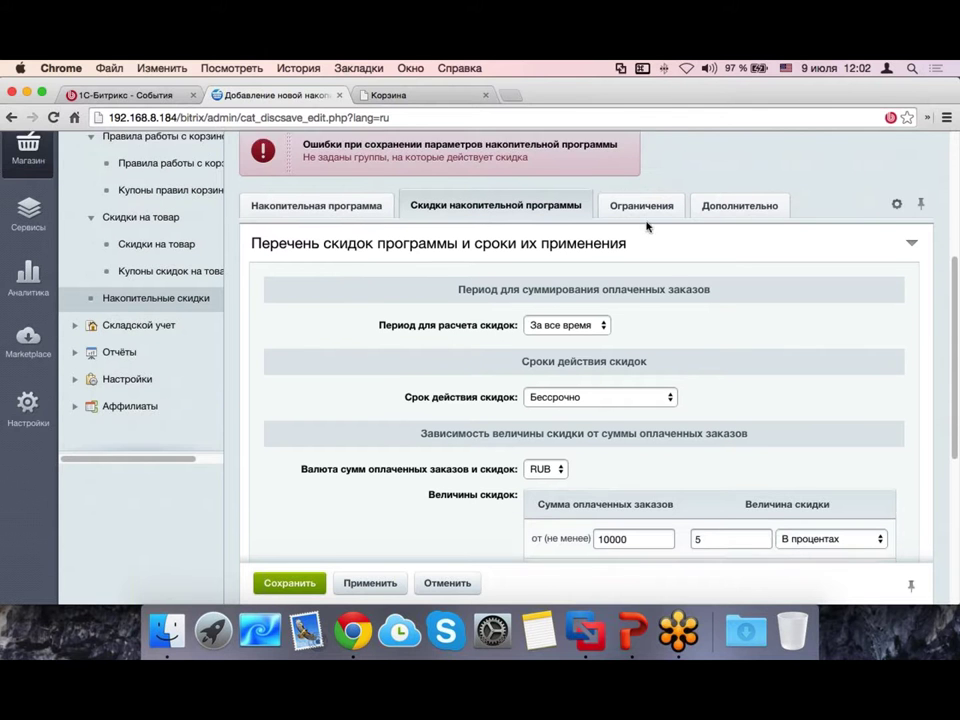
pyautogui.scroll(-2, 647, 226)
pyautogui.click(662, 155)
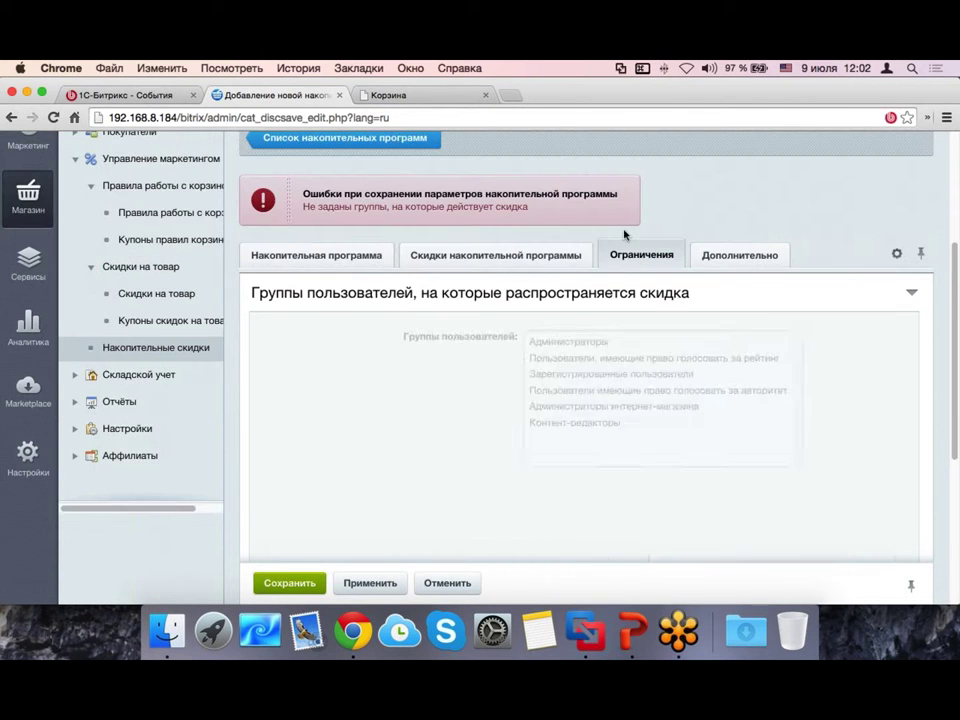
pyautogui.click(585, 341)
pyautogui.keyDown('shift'); pyautogui.click(583, 421); pyautogui.keyUp('shift')
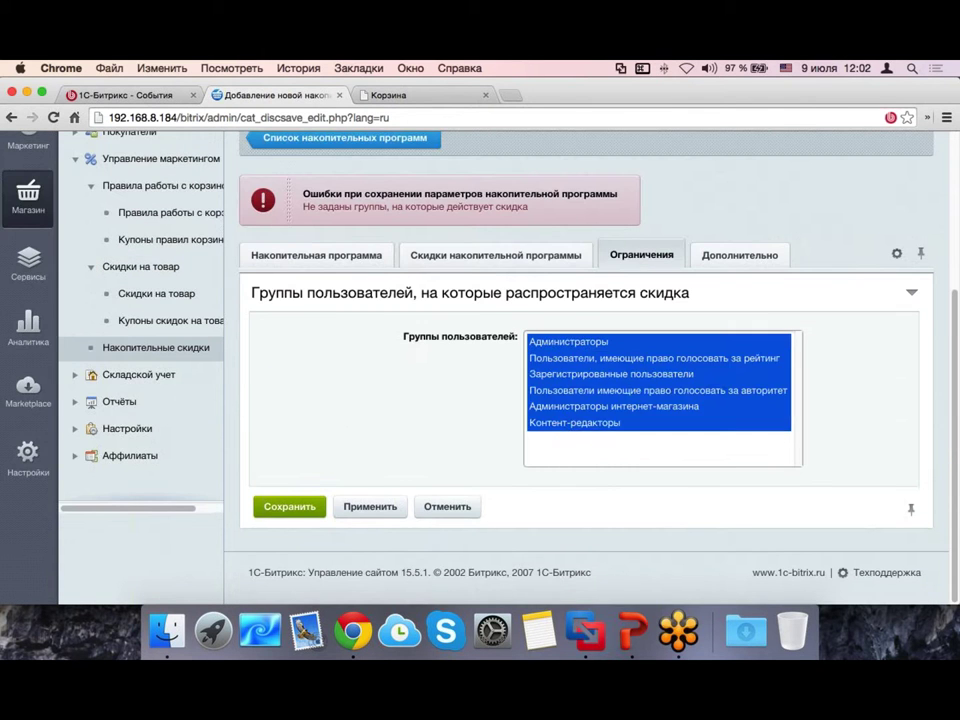
# Step: Review the cumulative program's discount tiers, validity settings and main parameters
pyautogui.click(492, 256)
pyautogui.click(525, 283)
pyautogui.scroll(-5, 422, 467)
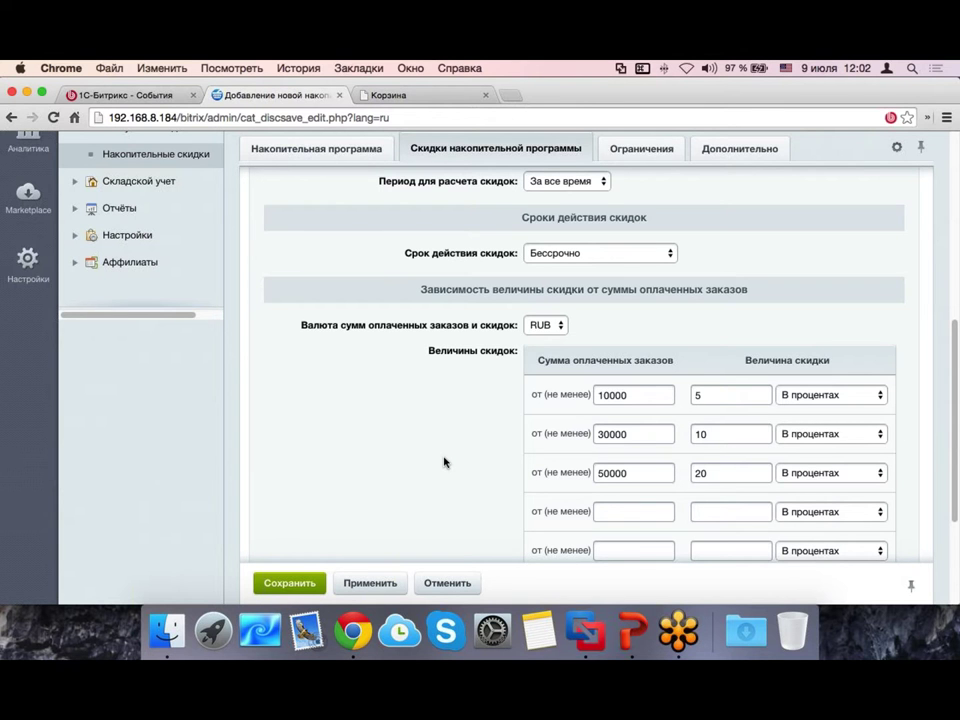
pyautogui.scroll(3, 410, 380)
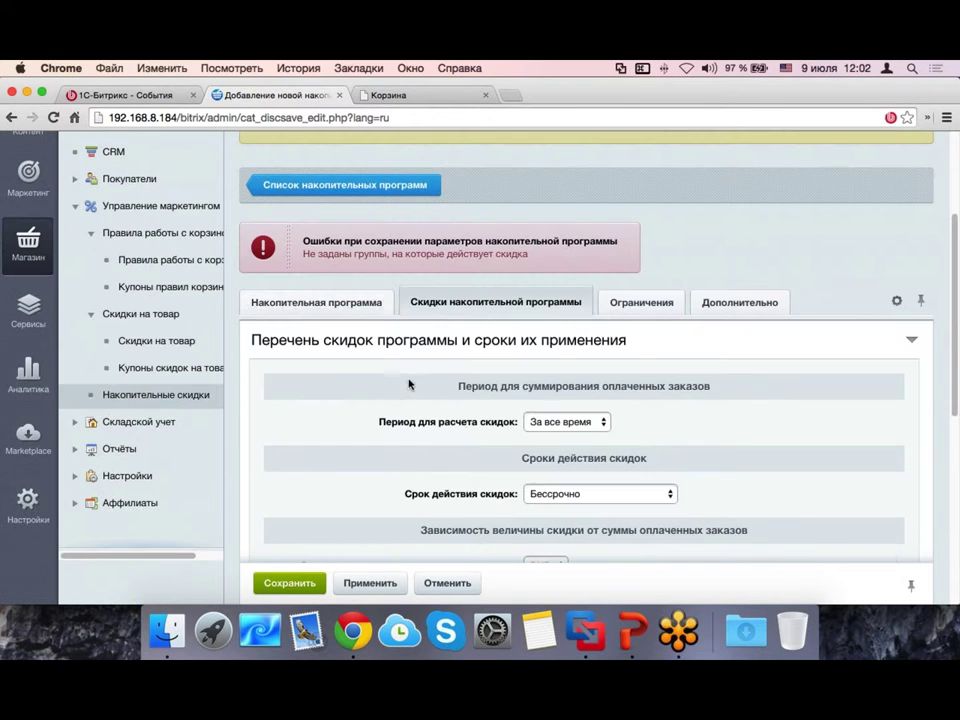
pyautogui.click(288, 304)
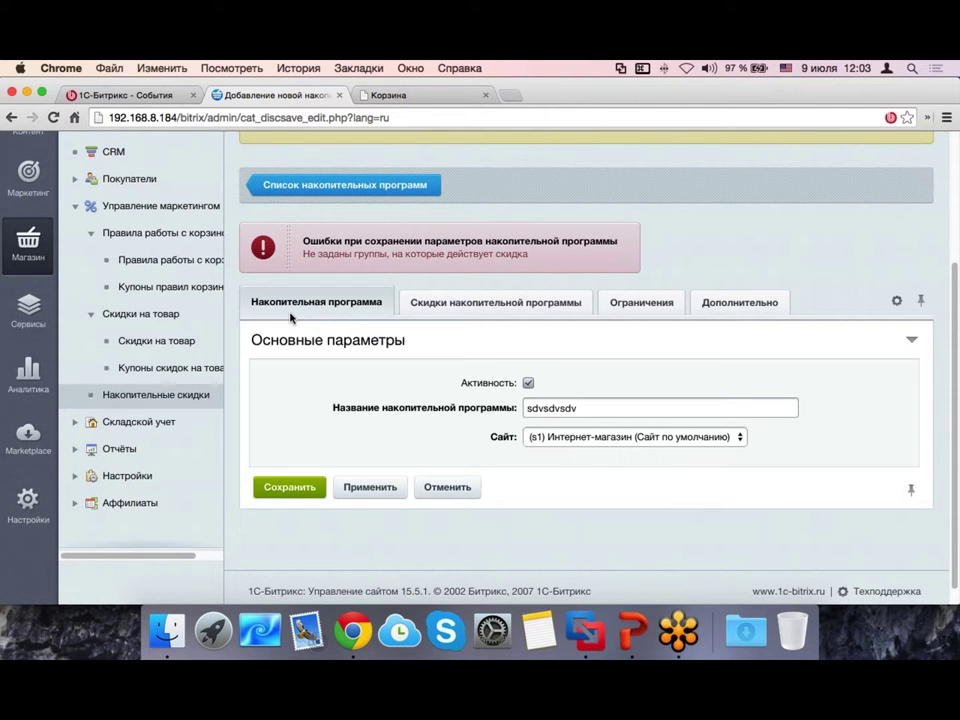
pyautogui.click(509, 304)
pyautogui.scroll(-5, 586, 423)
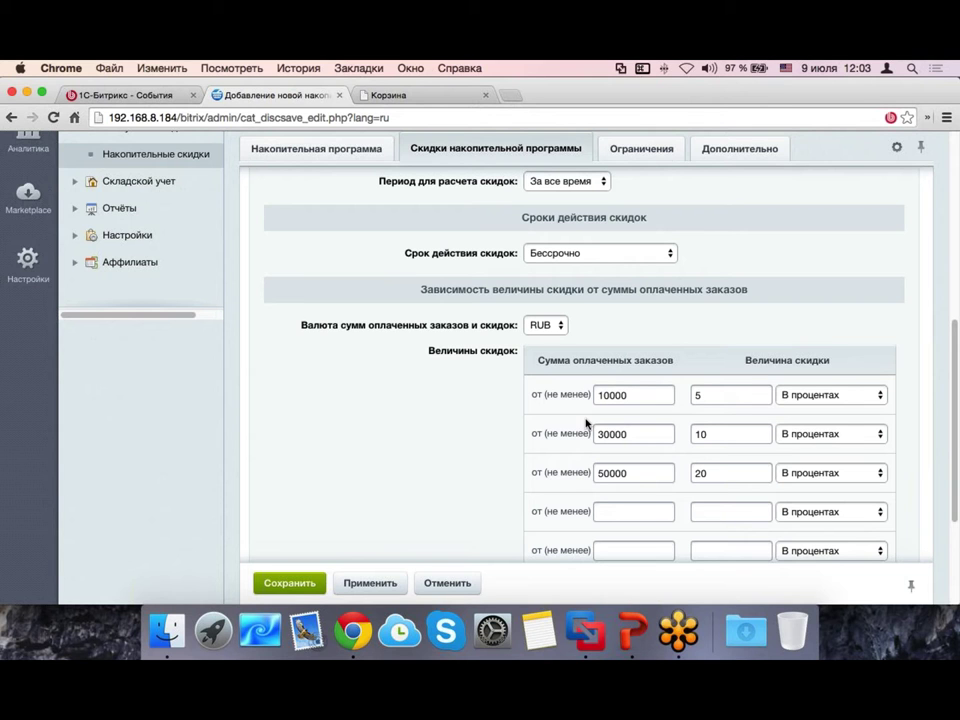
pyautogui.click(669, 469)
pyautogui.press('Tab')
pyautogui.press('Return')
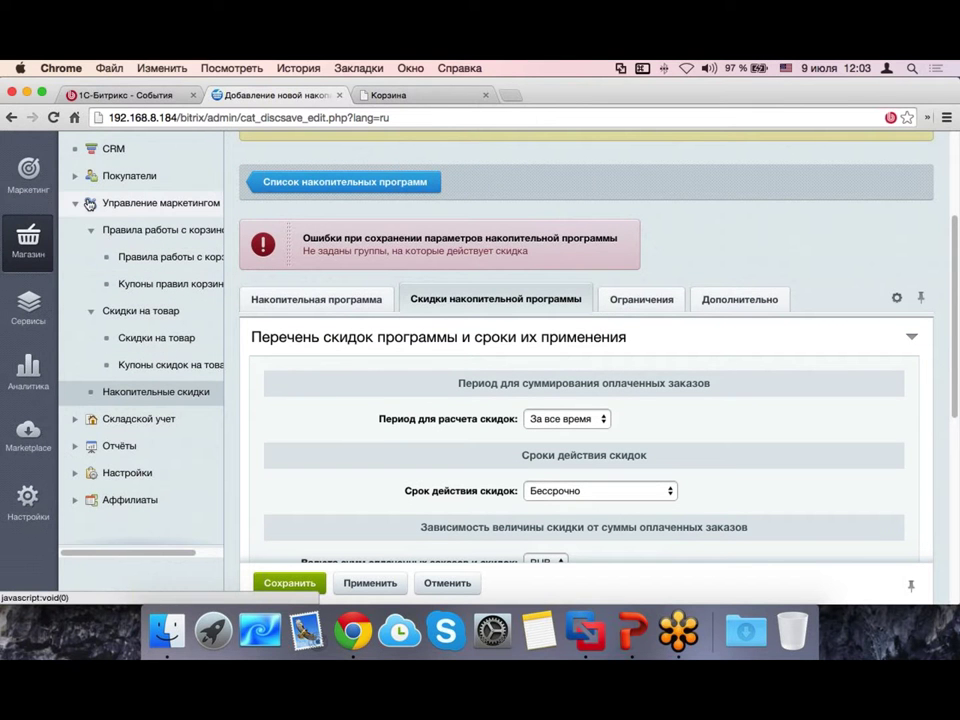
# Step: Collapse the Управление маркетингом section of the store navigation
pyautogui.click(75, 204)
pyautogui.scroll(3, 160, 410)
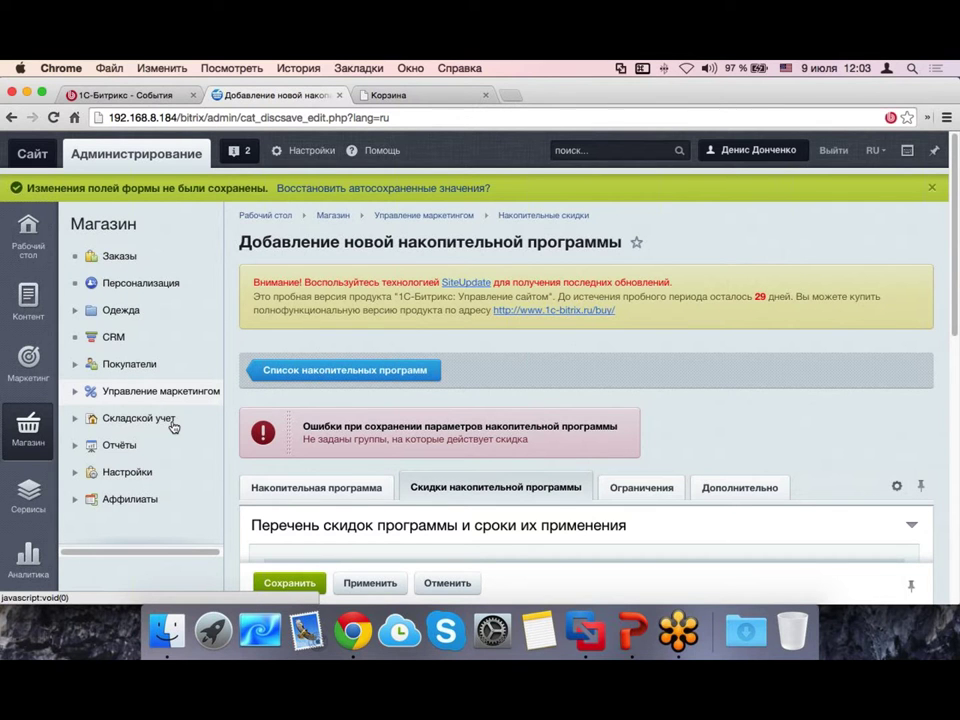
# Step: Switch to PowerPoint, play bitrix_cms_15.pptx from the «Управление «над сайтом»» slide and advance to the «Проактивная защита» security tools slide
pyautogui.scroll(-2, 339, 439)
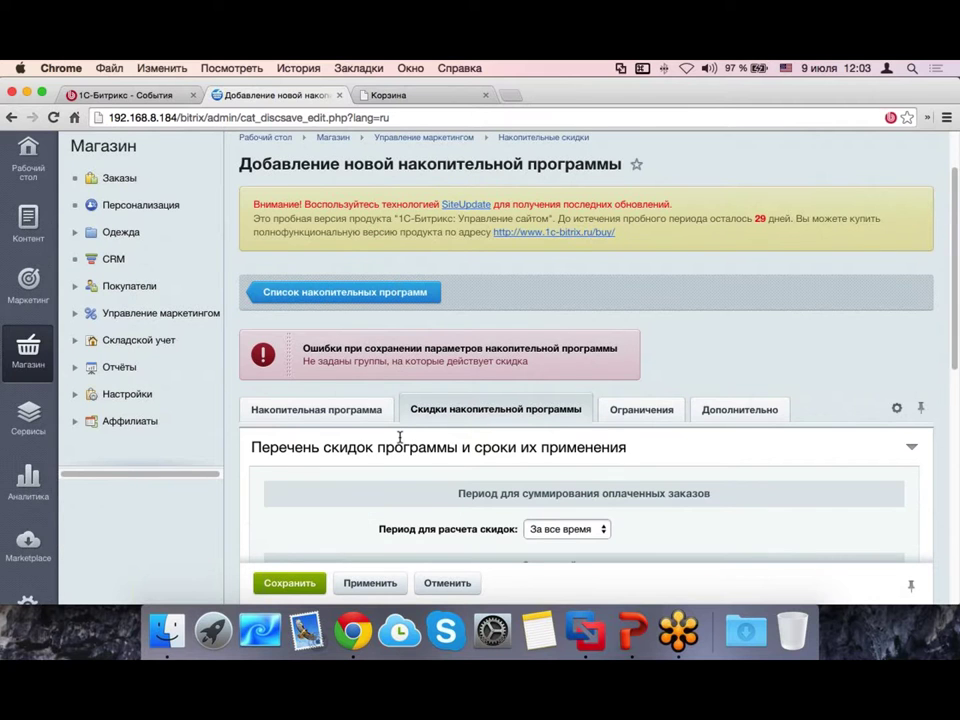
pyautogui.click(632, 625)
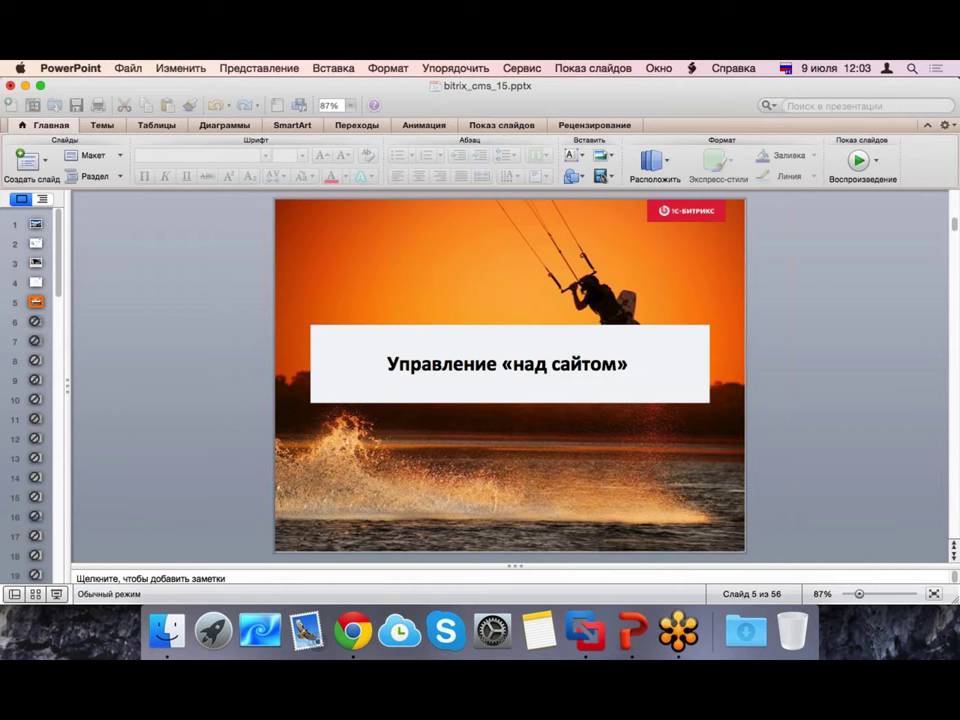
pyautogui.click(863, 162)
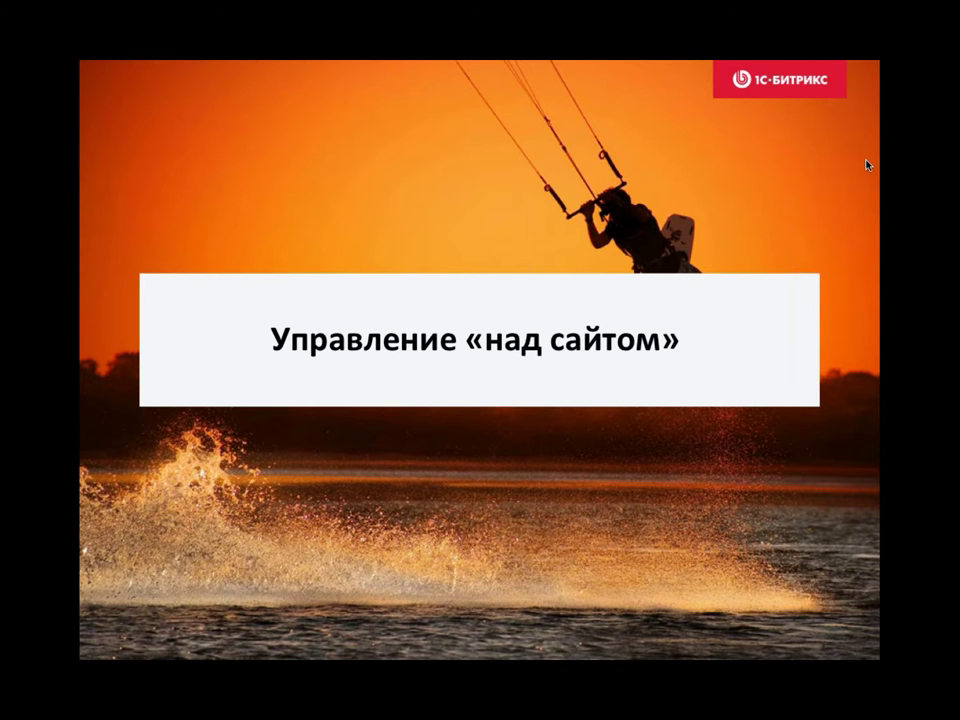
pyautogui.press('Right')
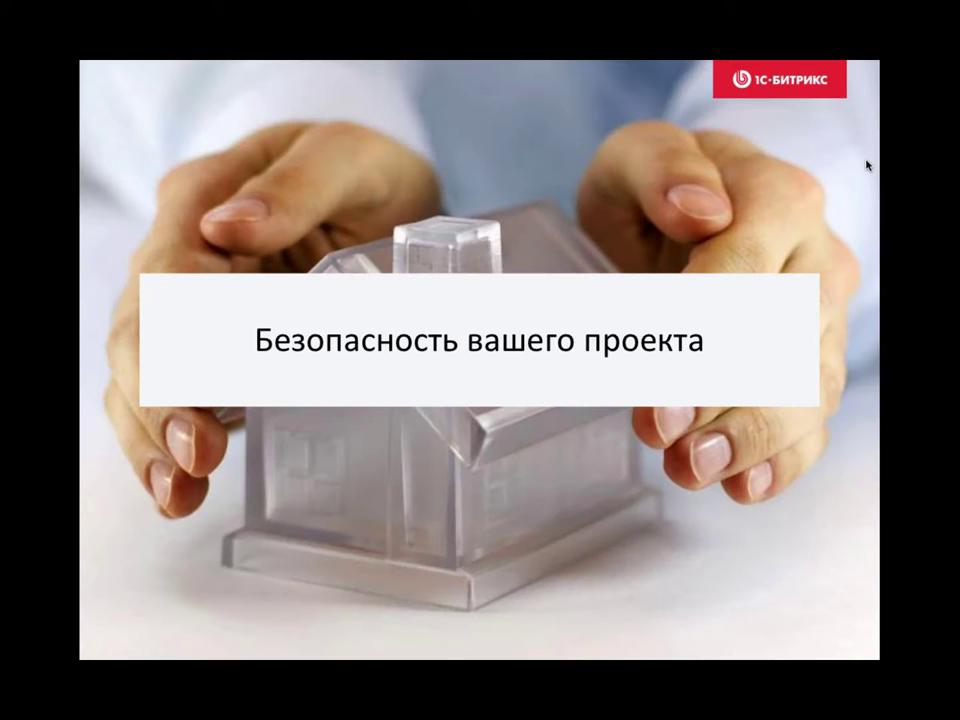
pyautogui.press('Right')
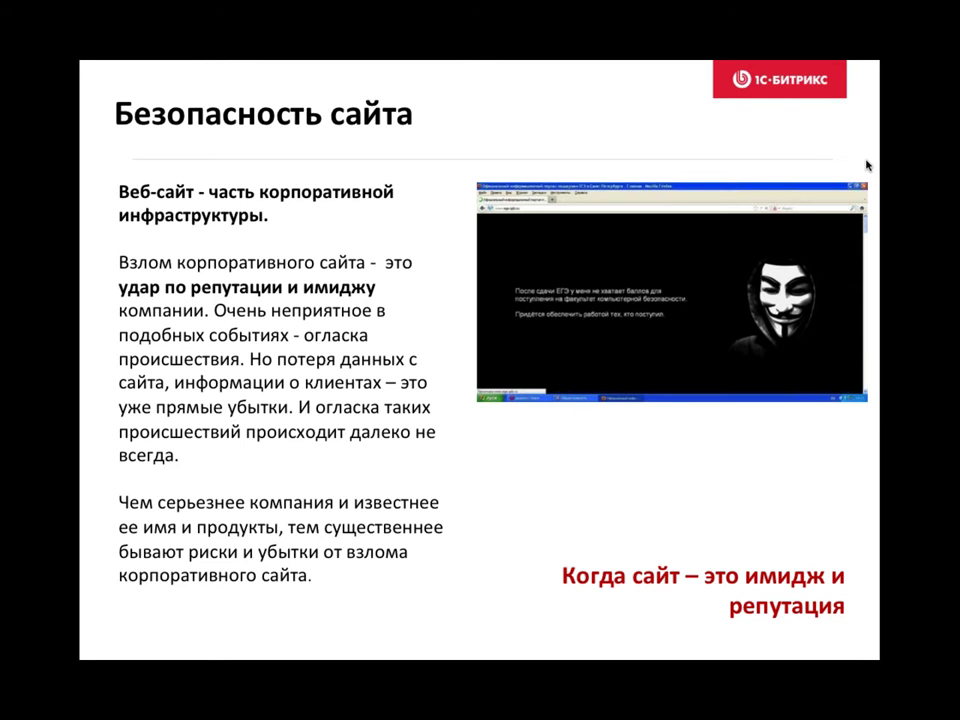
pyautogui.press('Right')
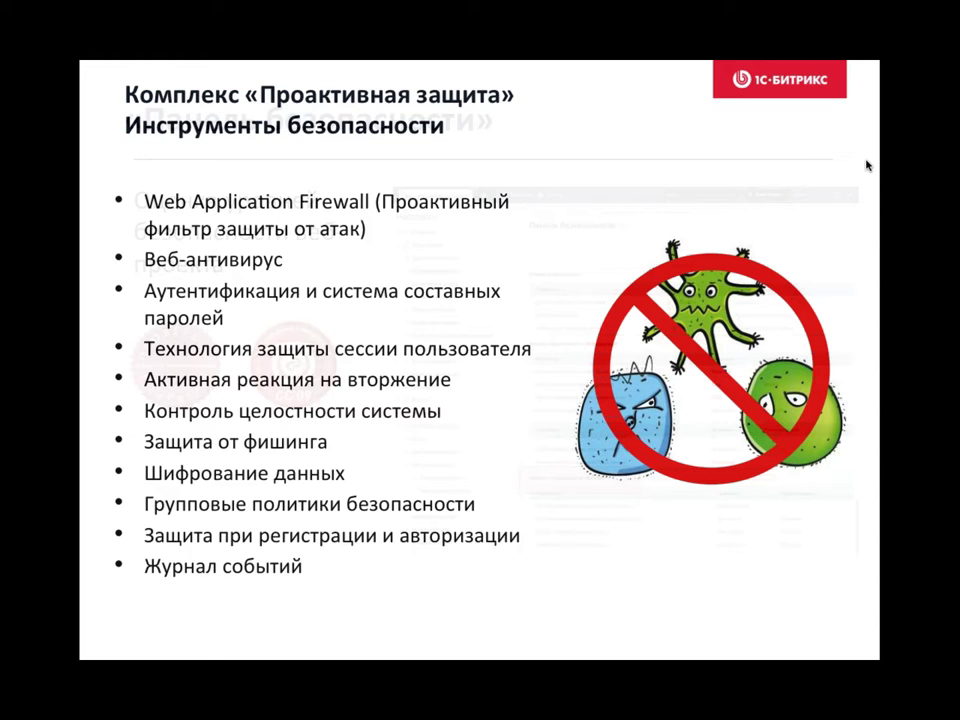
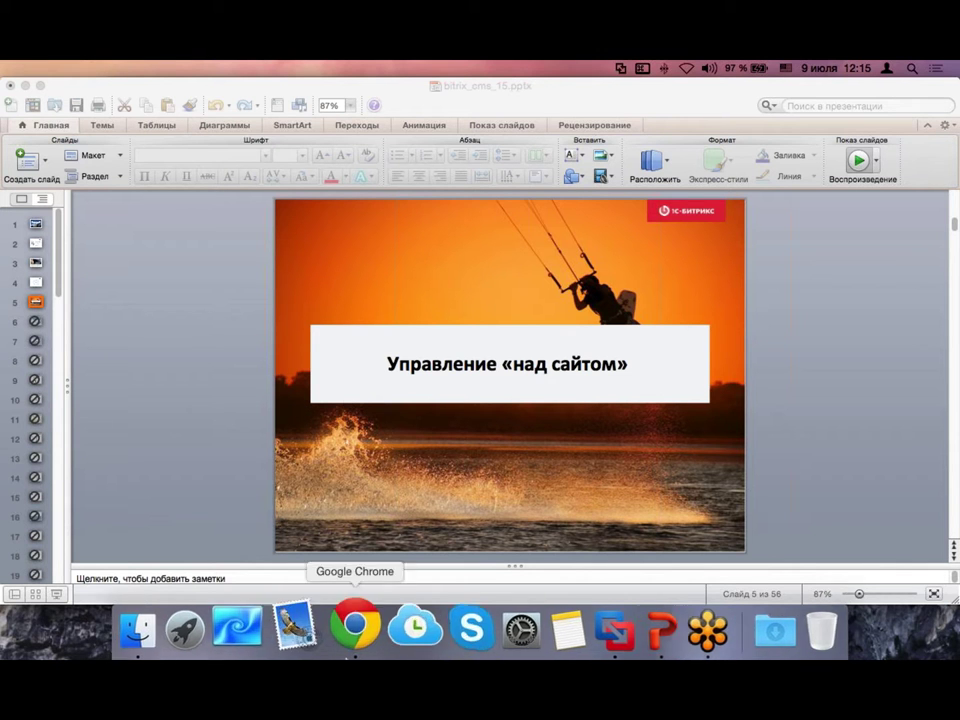
# Step: Switch to Chrome and open the form for adding a new basket rule in the store's «Управление маркетингом» section
pyautogui.click(350, 620)
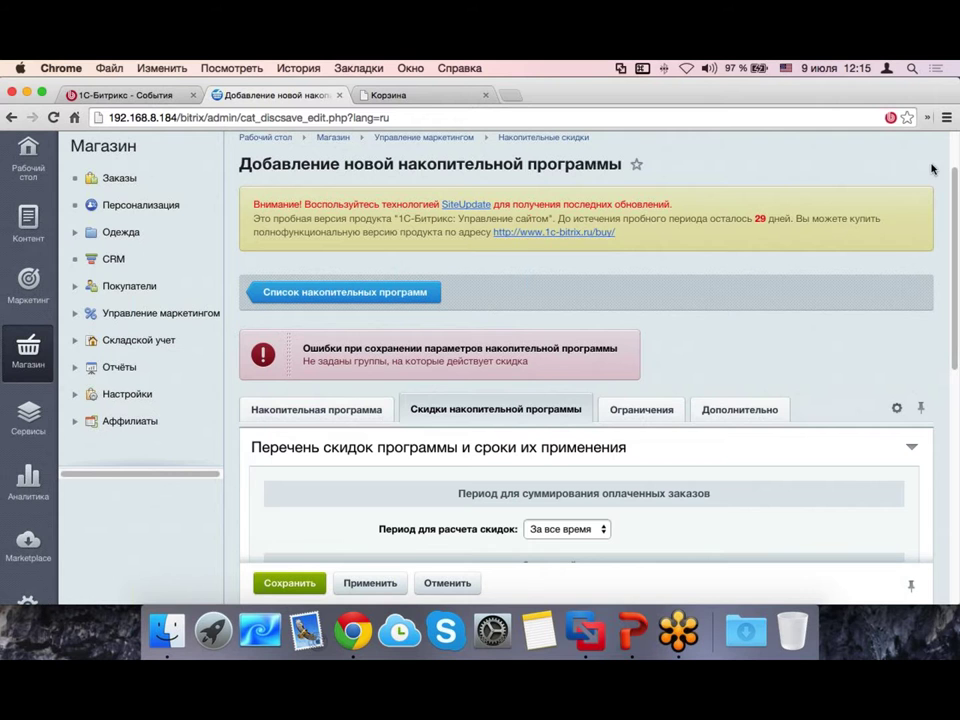
pyautogui.click(76, 313)
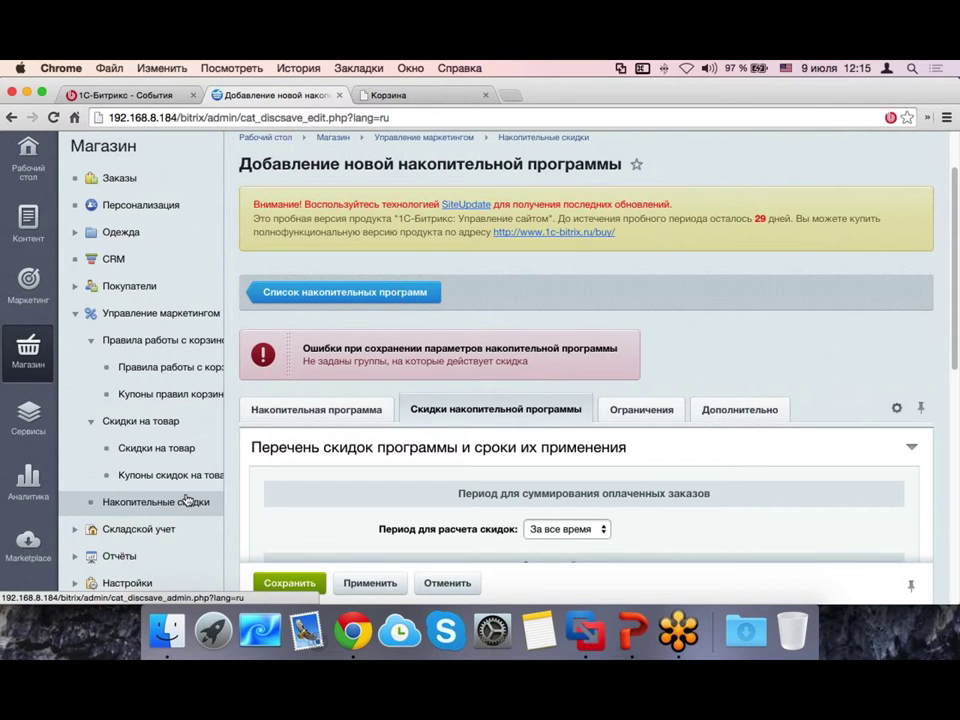
pyautogui.click(189, 394)
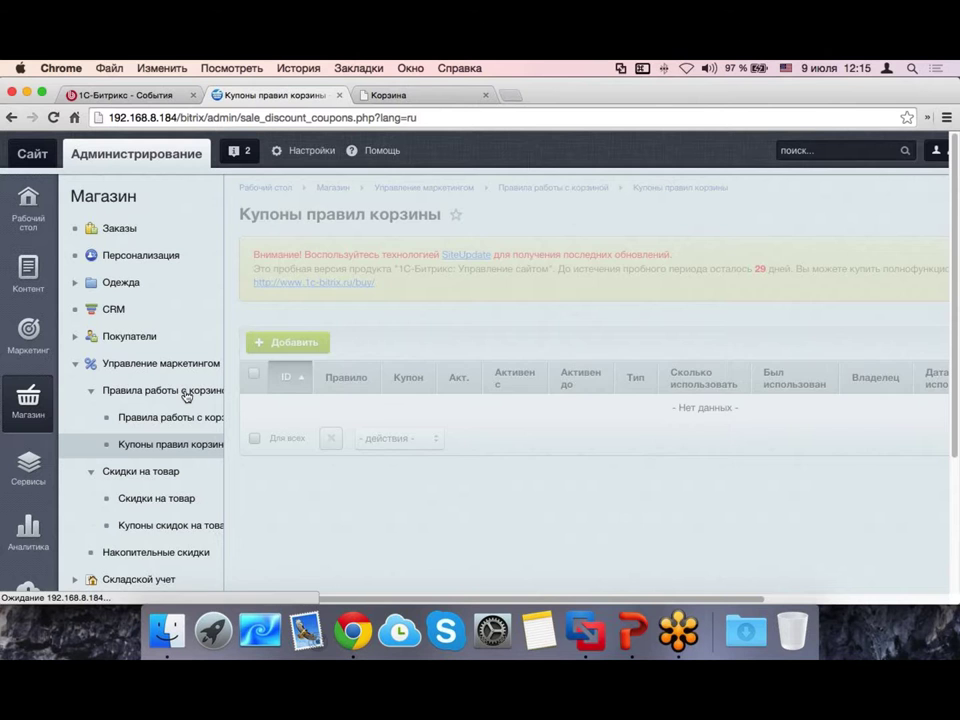
pyautogui.click(162, 425)
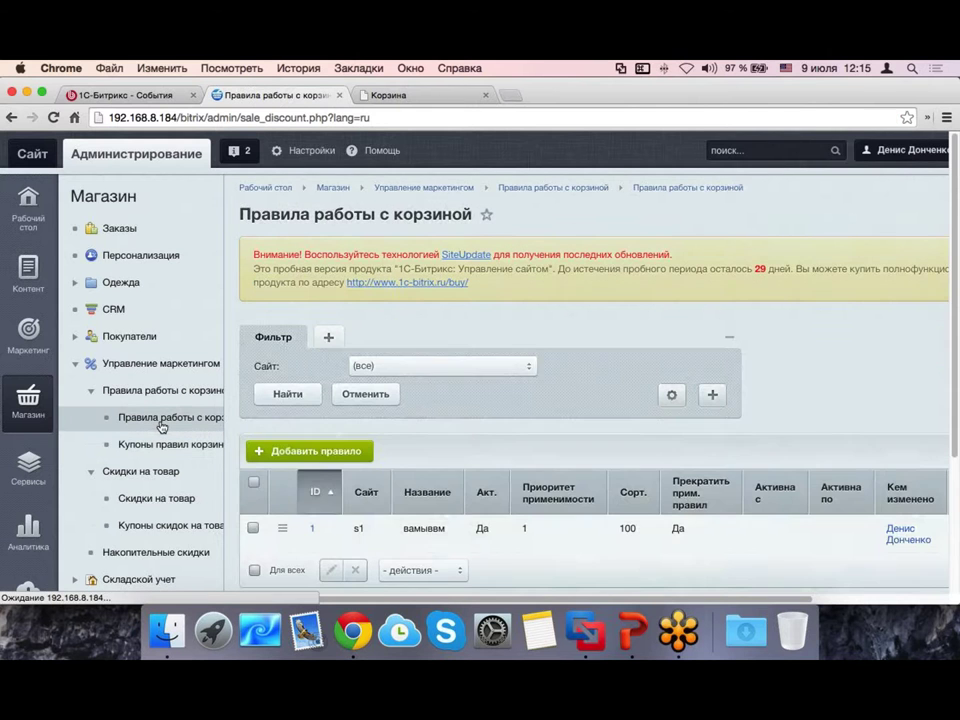
pyautogui.click(285, 451)
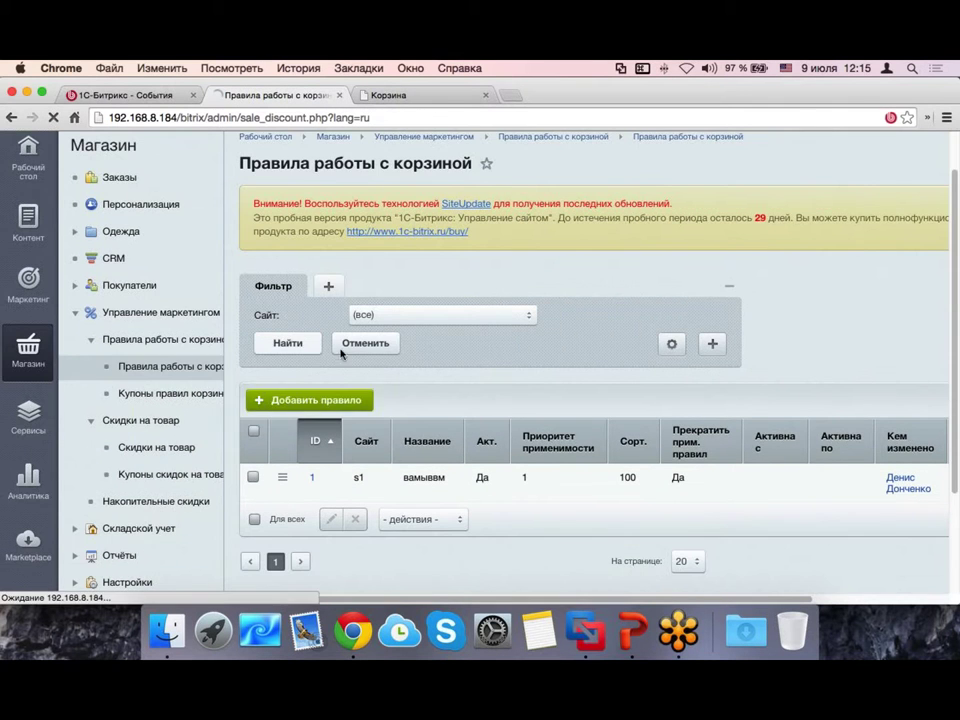
pyautogui.scroll(-3, 456, 349)
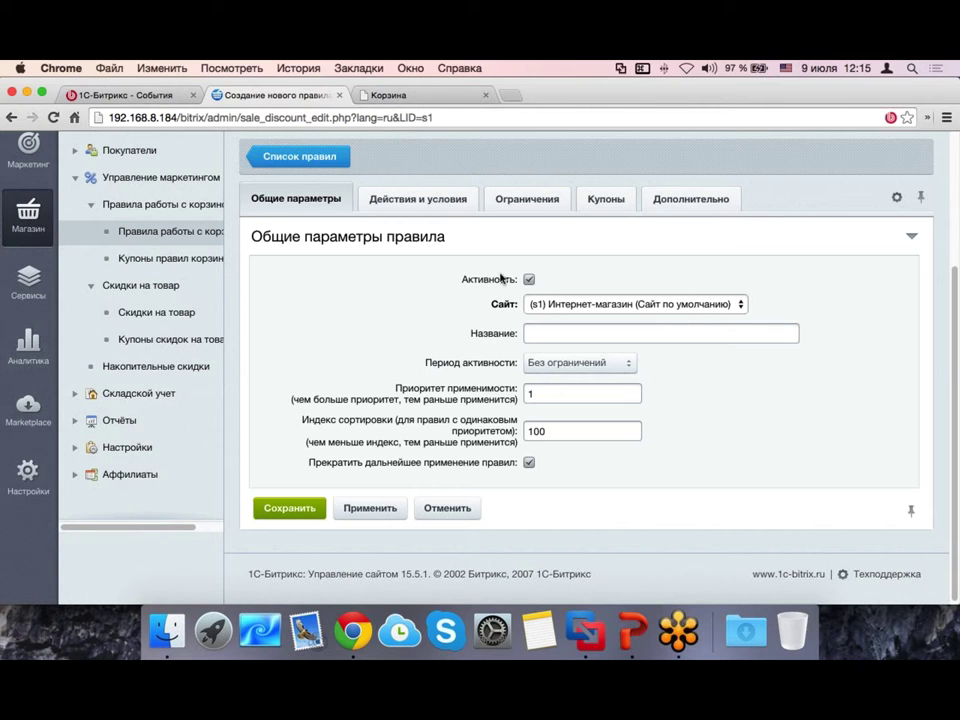
# Step: Examine the actions and additional conditions available for the new basket rule, then view its «Ограничения» settings
pyautogui.click(422, 197)
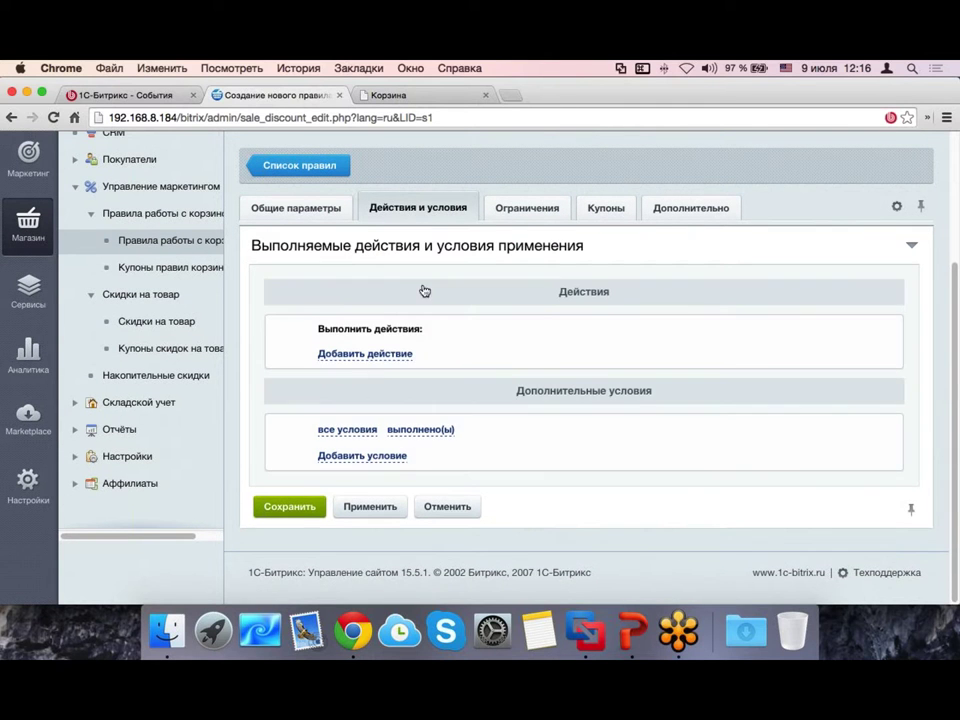
pyautogui.click(385, 355)
pyautogui.click(470, 355)
pyautogui.click(471, 354)
pyautogui.click(362, 461)
pyautogui.click(440, 457)
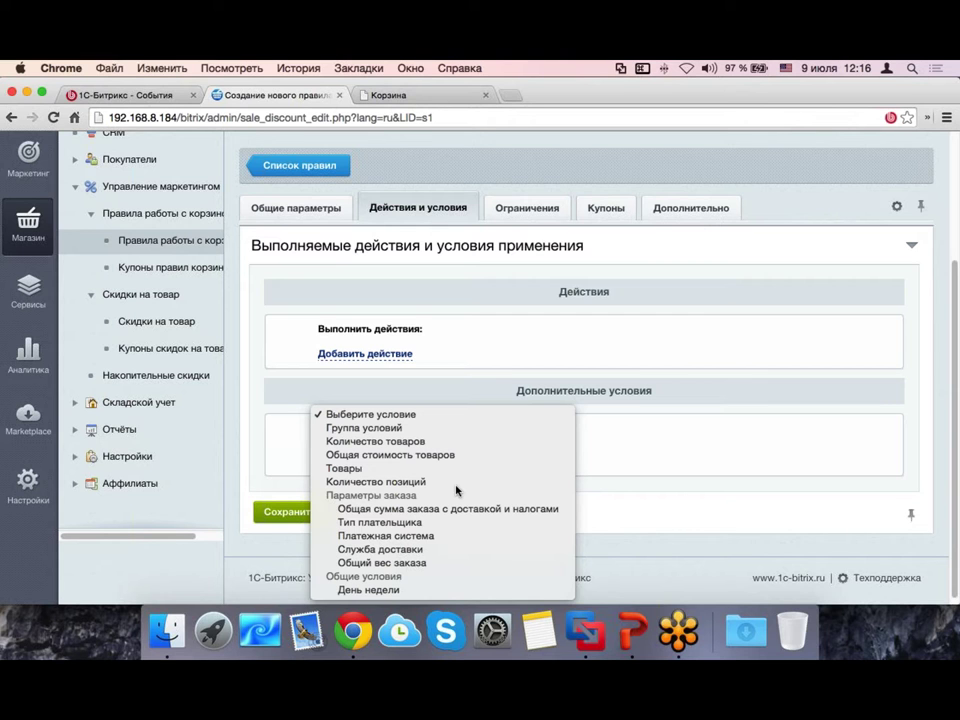
pyautogui.click(480, 326)
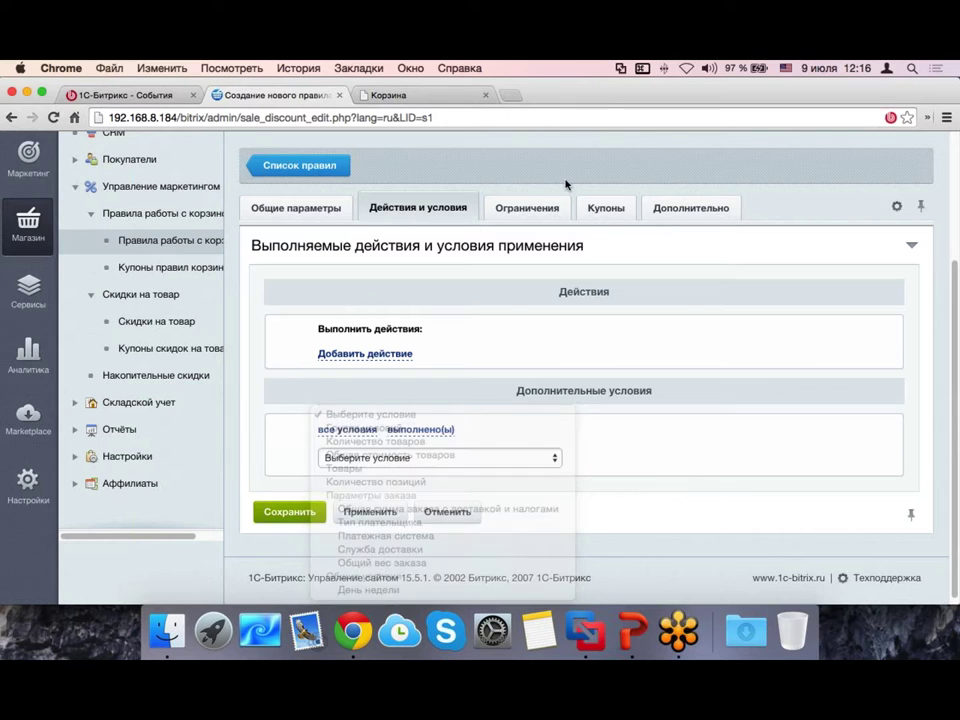
pyautogui.click(557, 210)
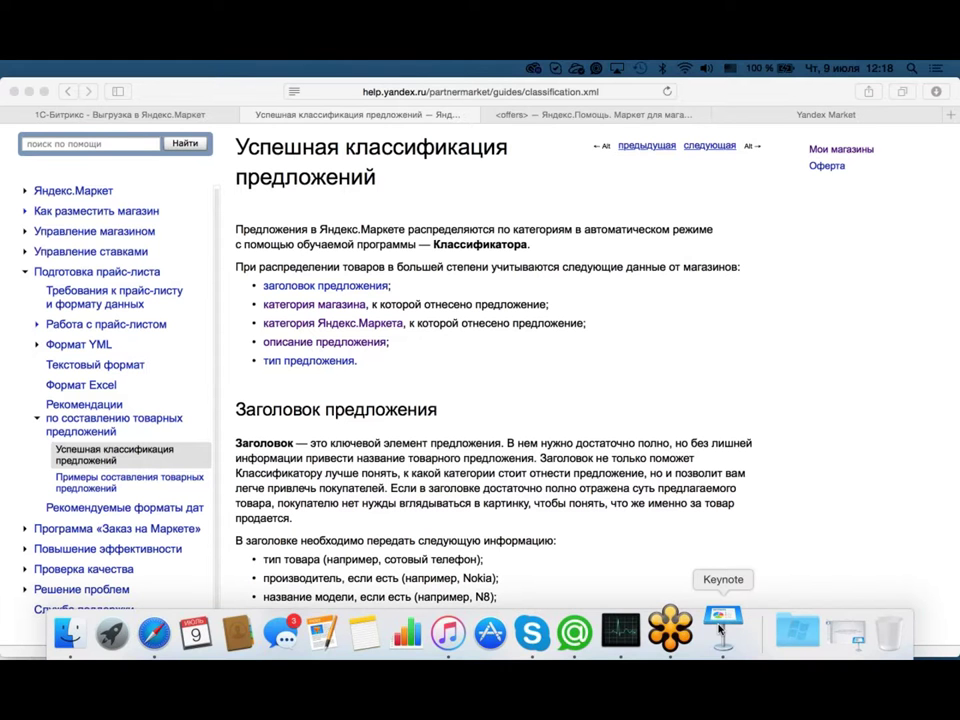
# Step: Switch to Keynote, play market_yandex.key from the first slide and advance to the «Составление предложений» slide
pyautogui.click(720, 625)
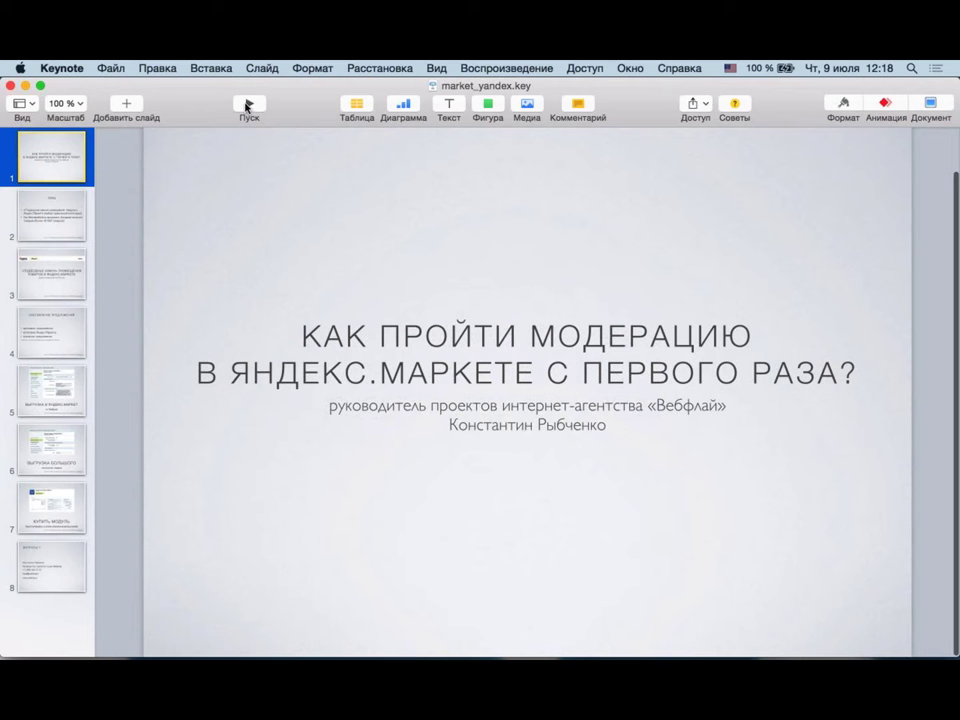
pyautogui.click(248, 105)
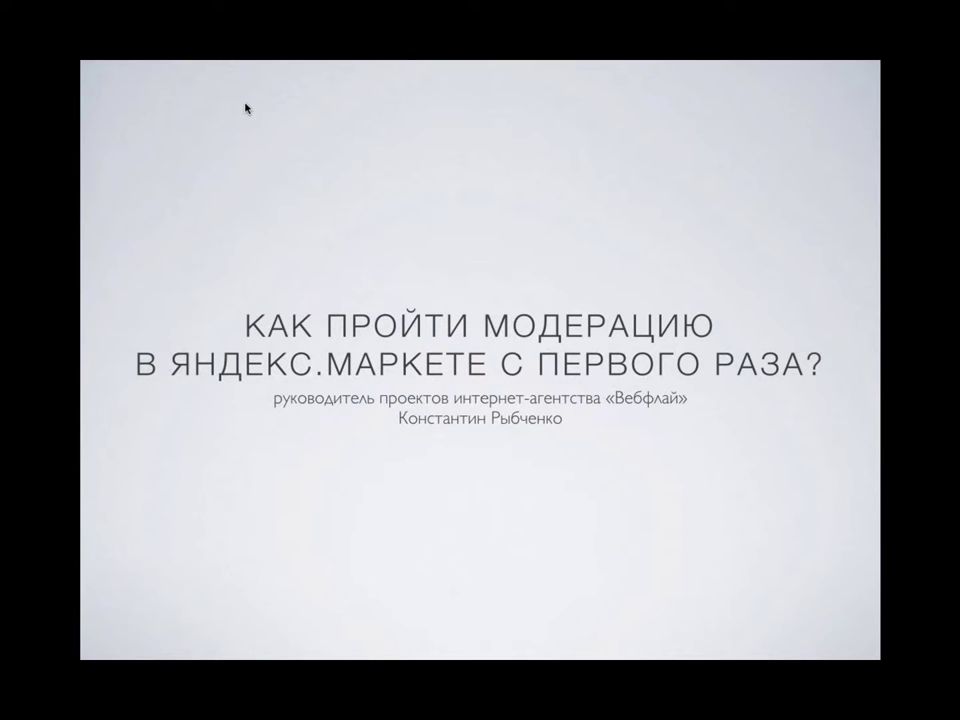
pyautogui.press('Right')
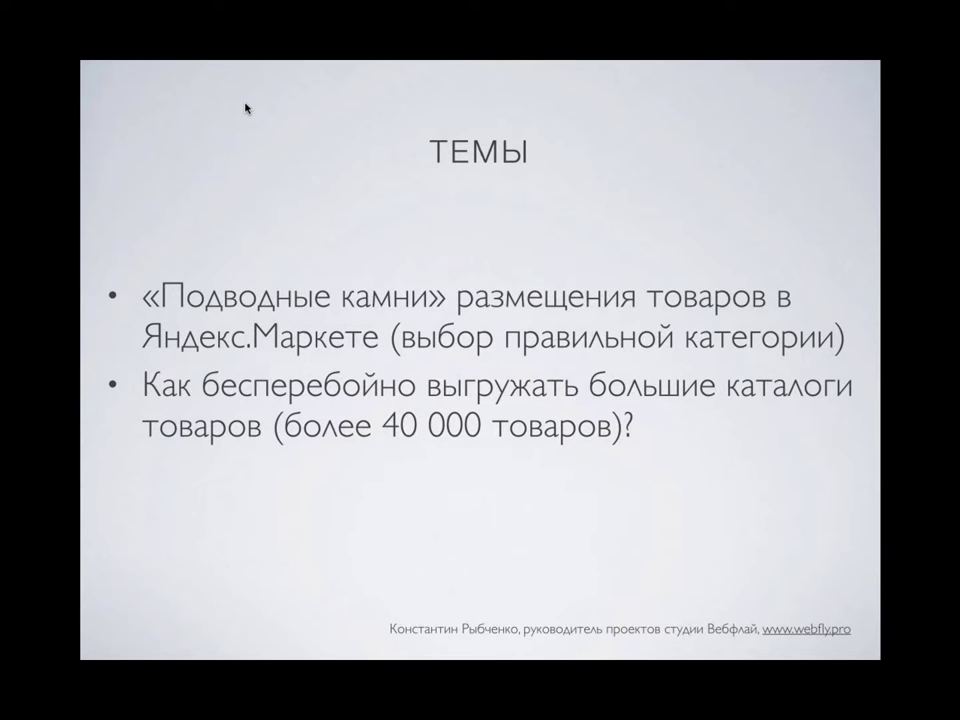
pyautogui.press('Right')
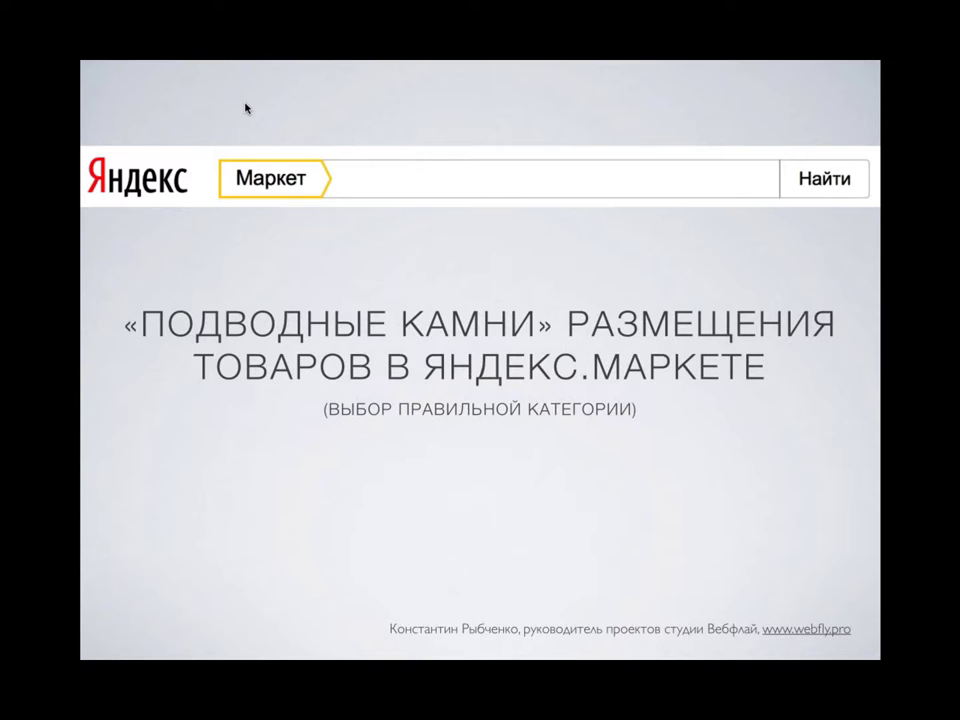
pyautogui.press('Right')
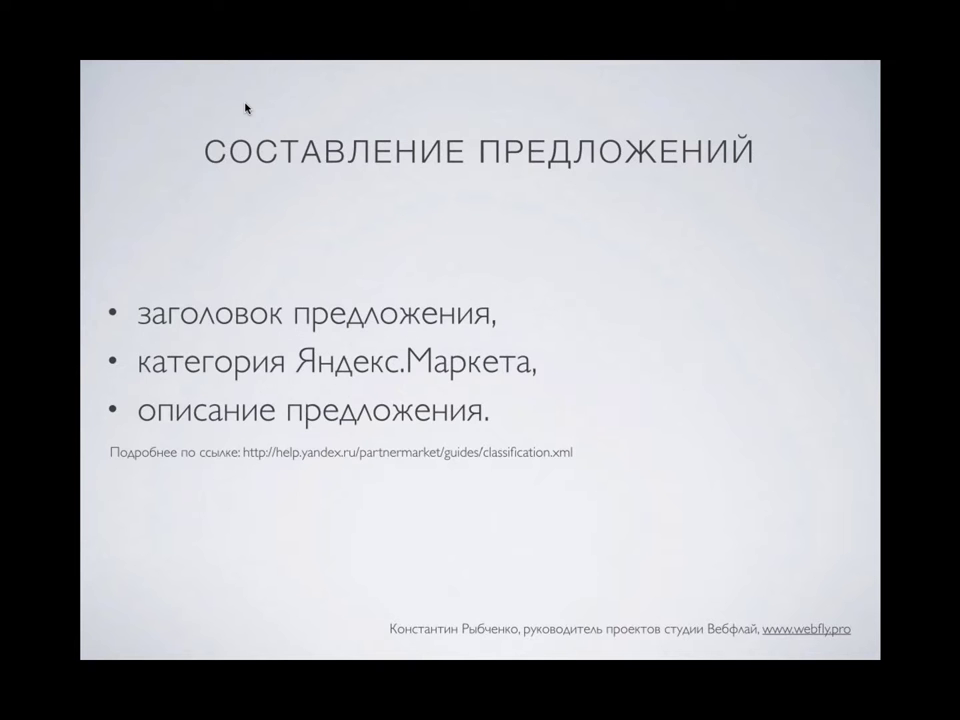
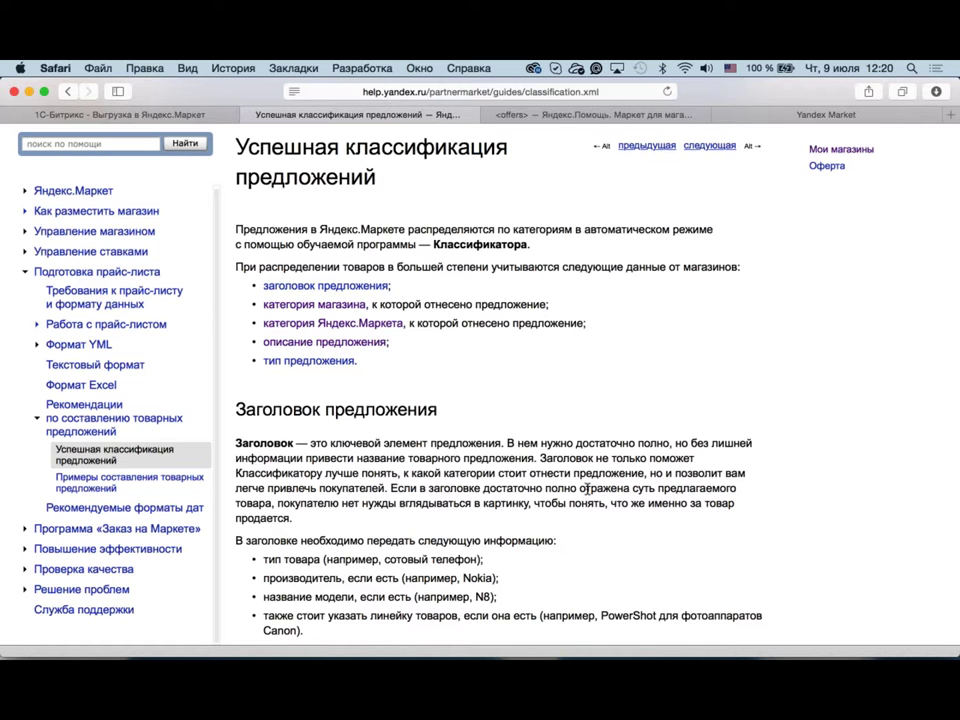
# Step: In Safari's Yandex help article, highlight the list of information an offer title must contain, and return to Keynote
pyautogui.scroll(1, 588, 488)
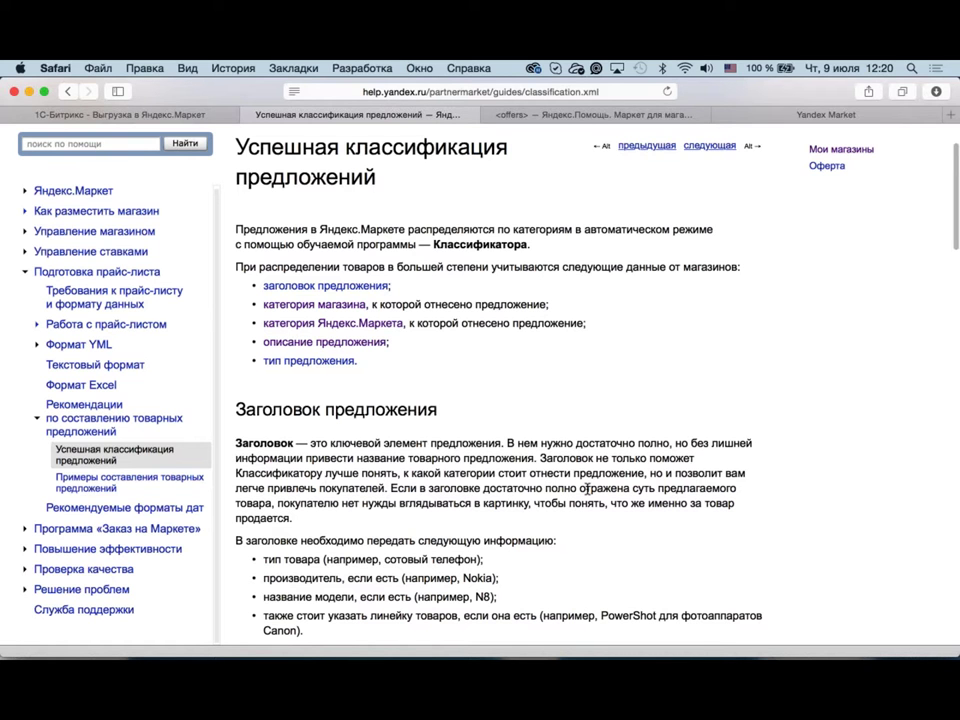
pyautogui.scroll(-5, 588, 488)
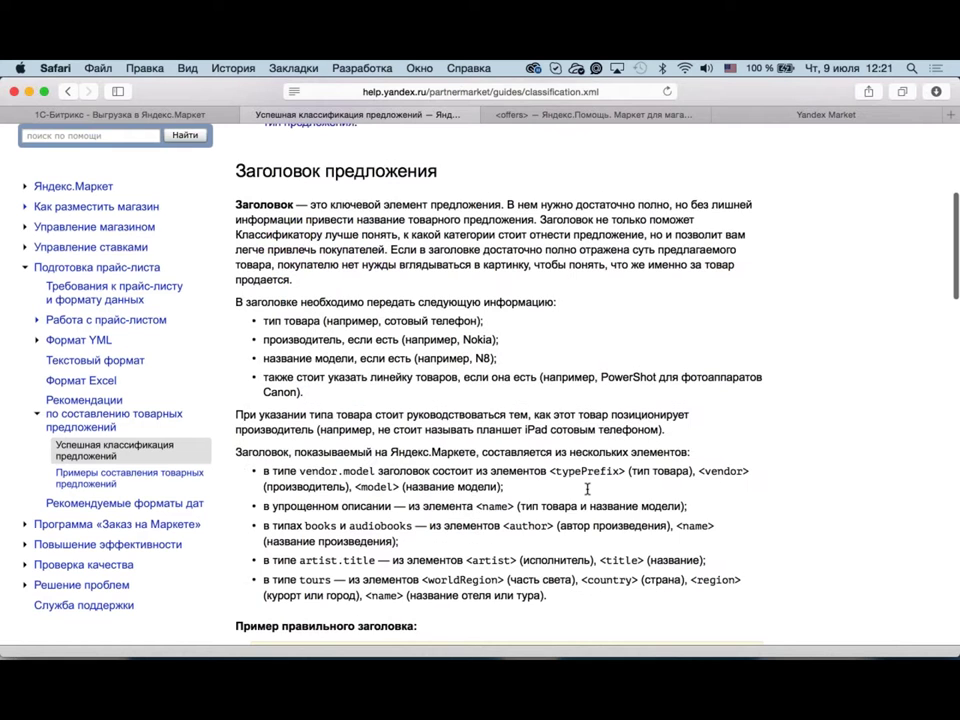
pyautogui.scroll(-1, 588, 488)
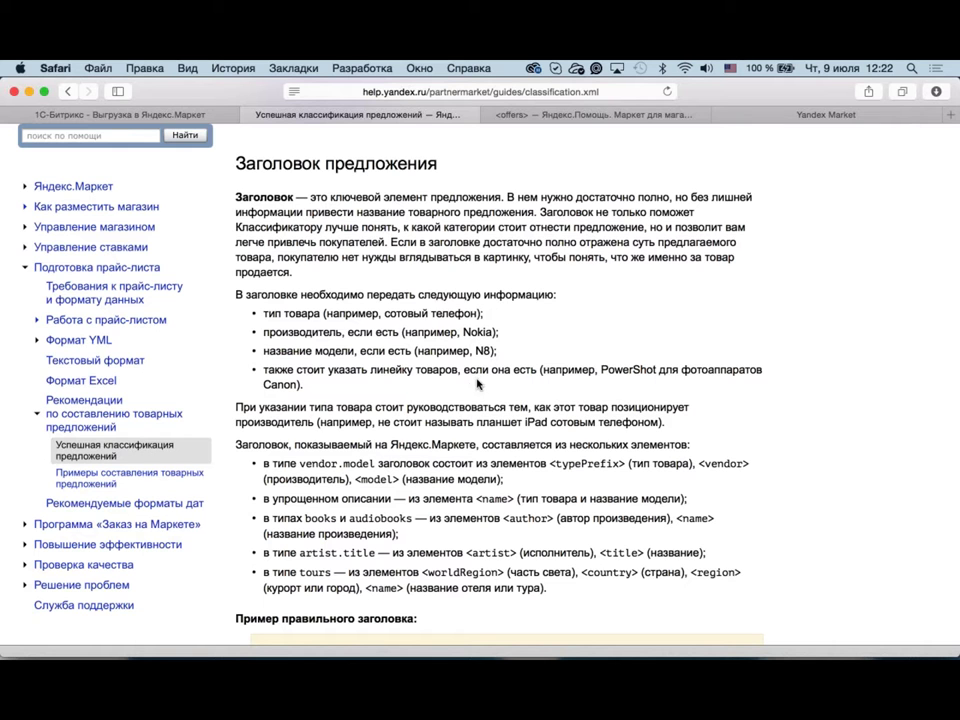
pyautogui.moveTo(247, 295); pyautogui.dragTo(316, 378)
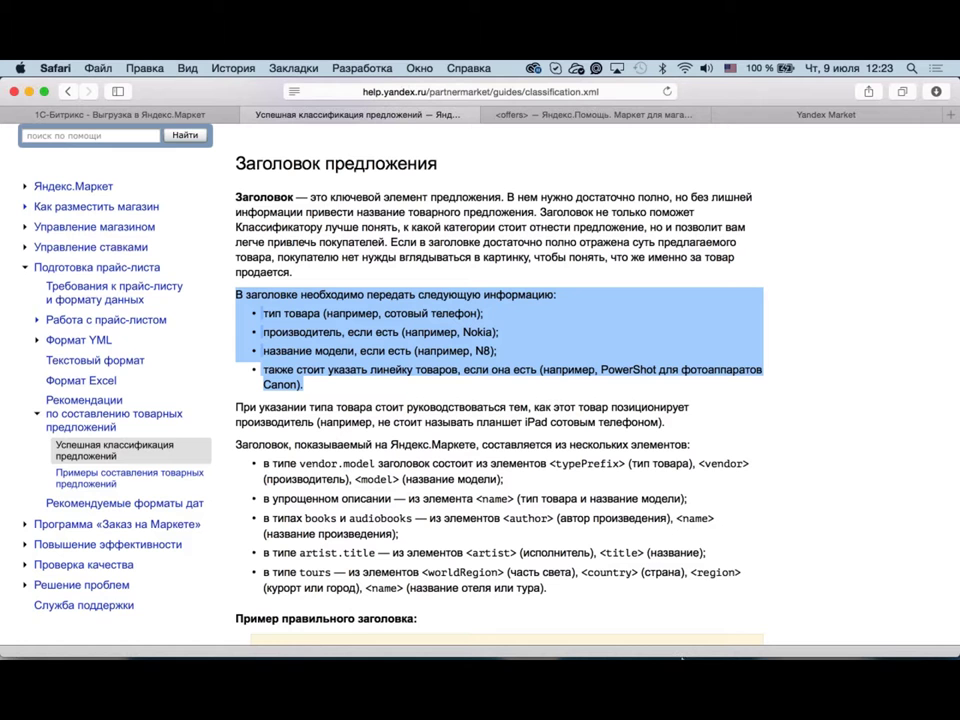
pyautogui.moveTo(680, 656)
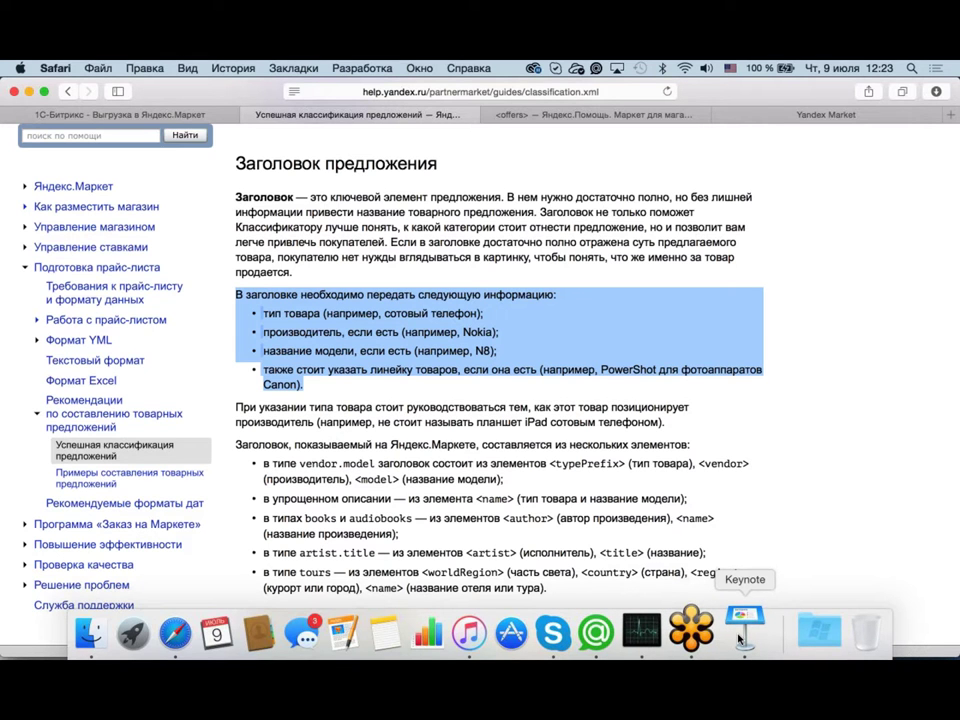
pyautogui.click(740, 637)
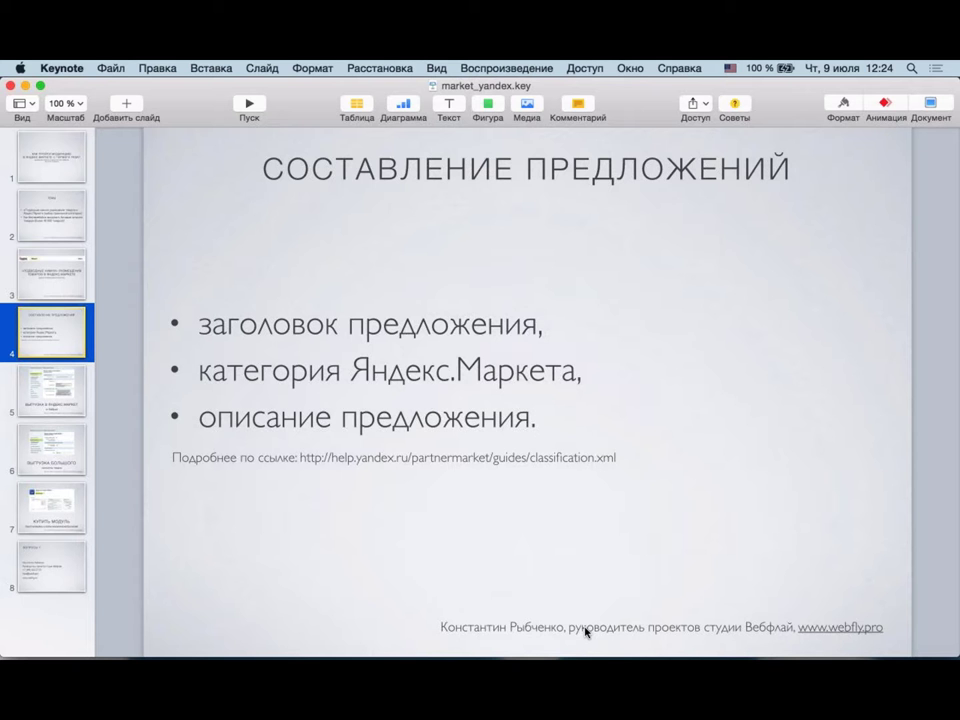
# Step: Switch to Safari and read the help article's sections on common title errors, store categories and Yandex.Market categories
pyautogui.moveTo(550, 655)
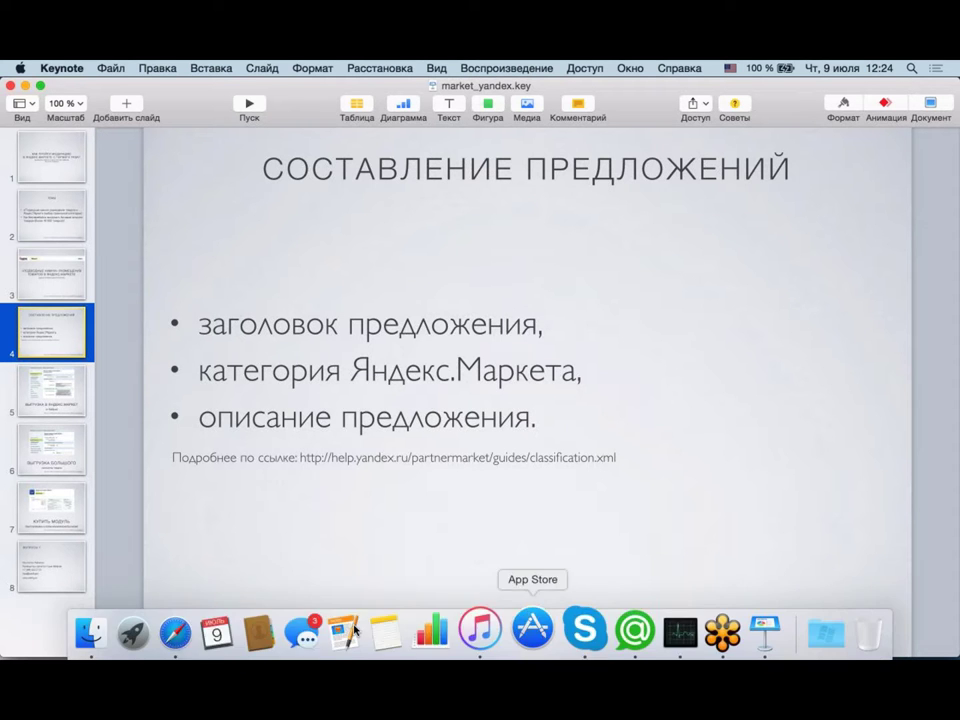
pyautogui.click(196, 632)
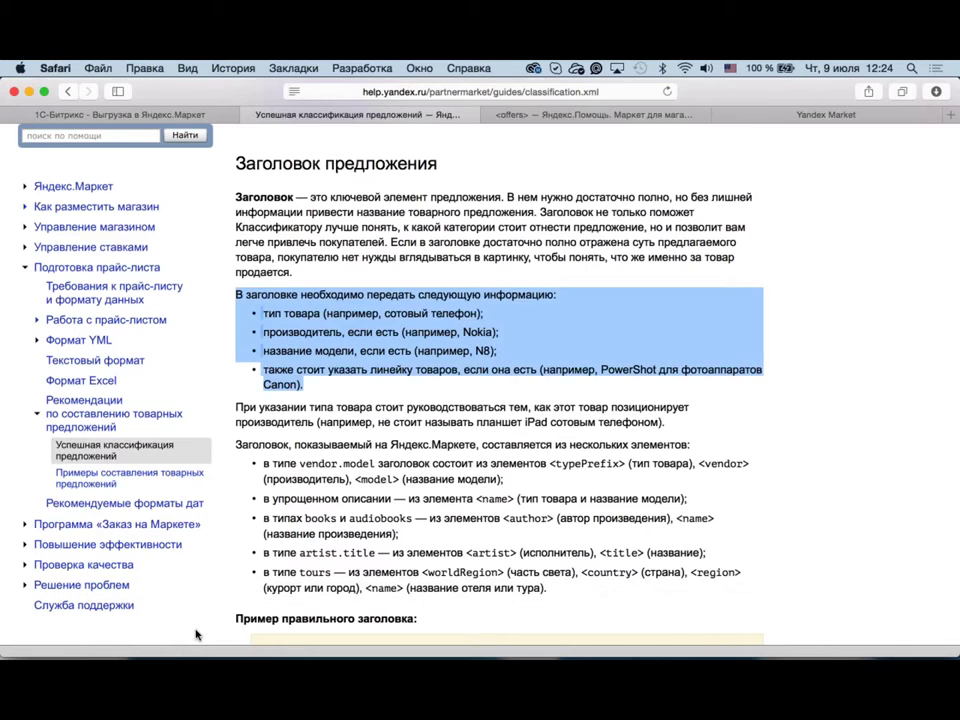
pyautogui.scroll(-5, 196, 634)
pyautogui.scroll(-4, 196, 634)
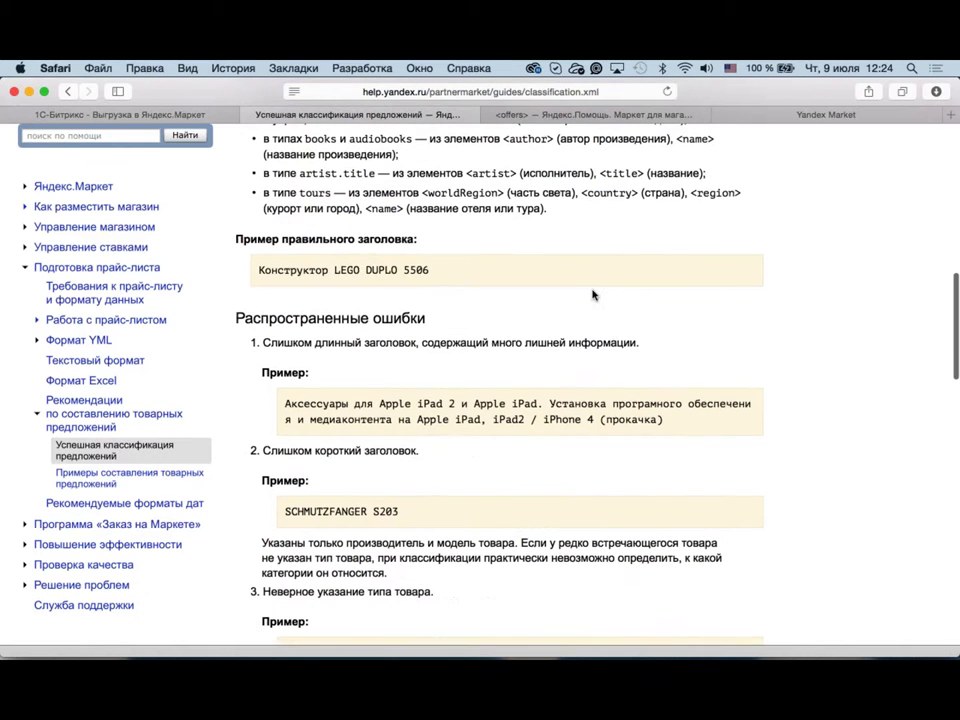
pyautogui.scroll(-10, 593, 294)
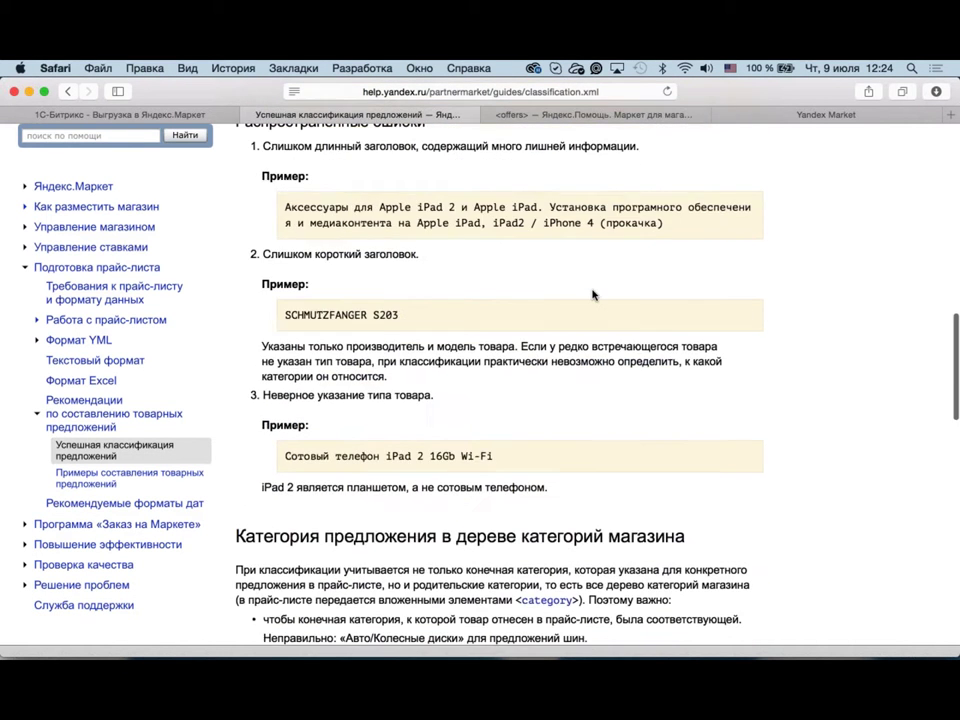
pyautogui.scroll(-2, 593, 294)
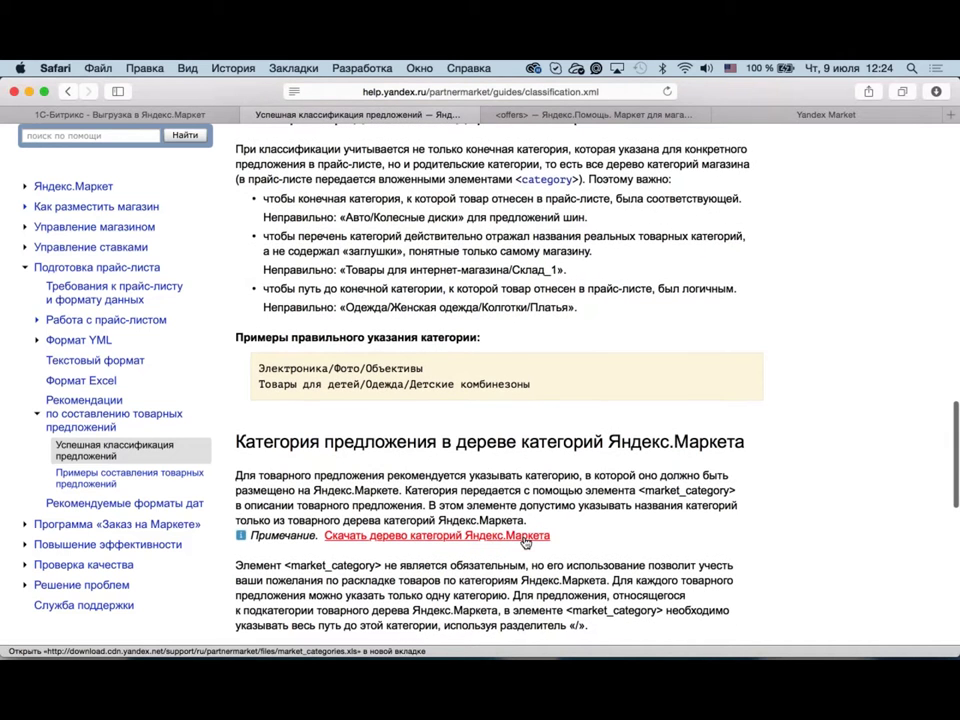
pyautogui.scroll(-1, 525, 541)
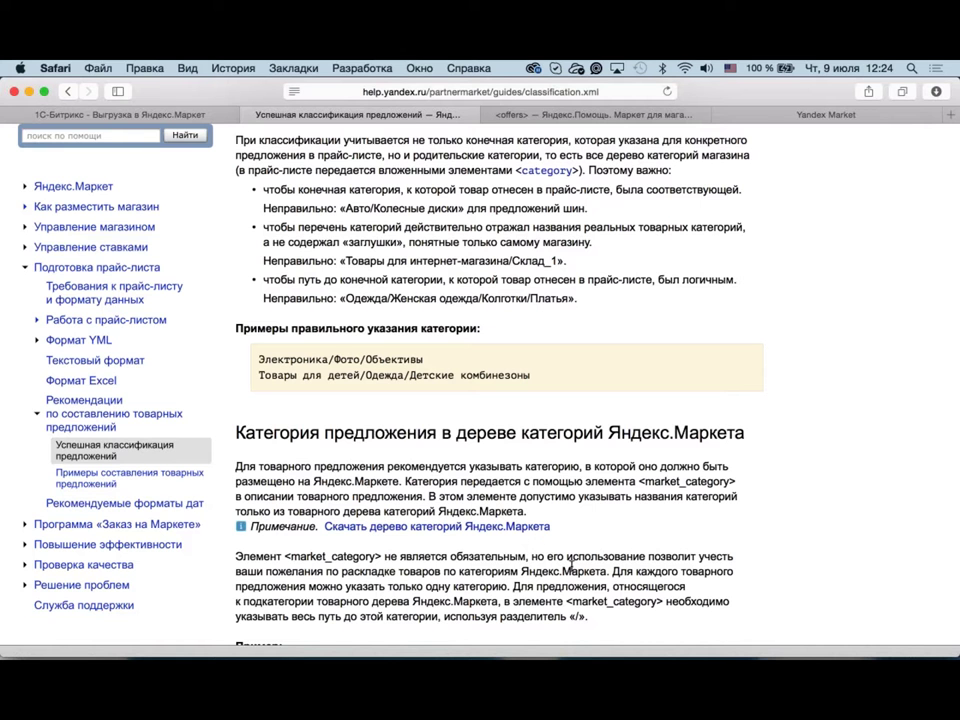
# Step: Read the help article's sections on Yandex.Market categories, offer description and offer type, and return to Keynote
pyautogui.scroll(-1, 571, 563)
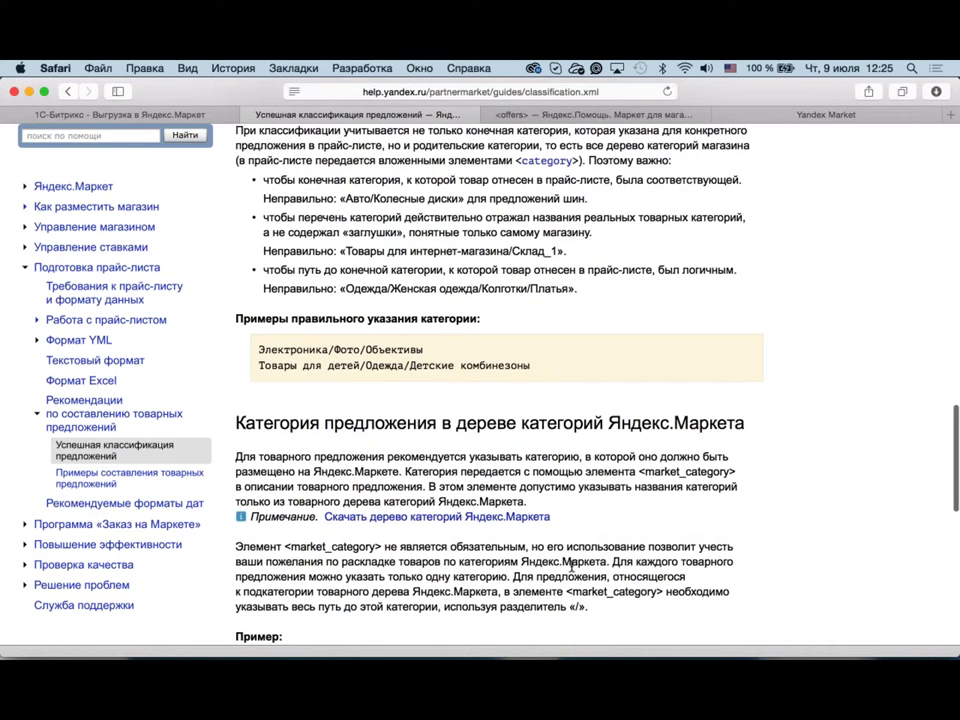
pyautogui.scroll(-1, 571, 566)
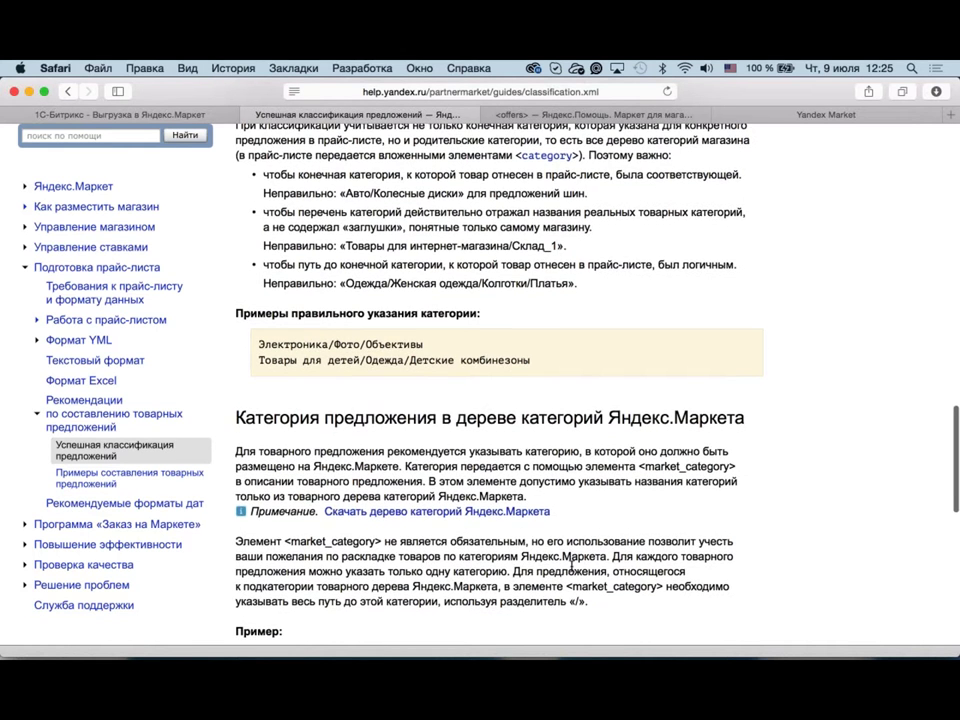
pyautogui.scroll(-3, 571, 566)
pyautogui.scroll(-3, 572, 570)
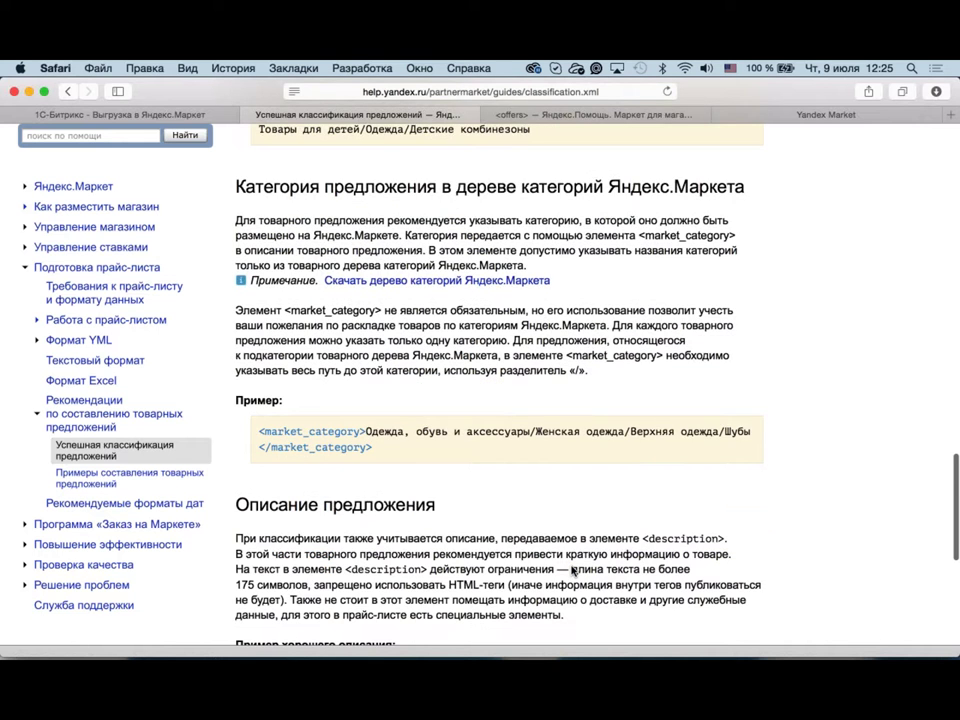
pyautogui.scroll(-6, 572, 570)
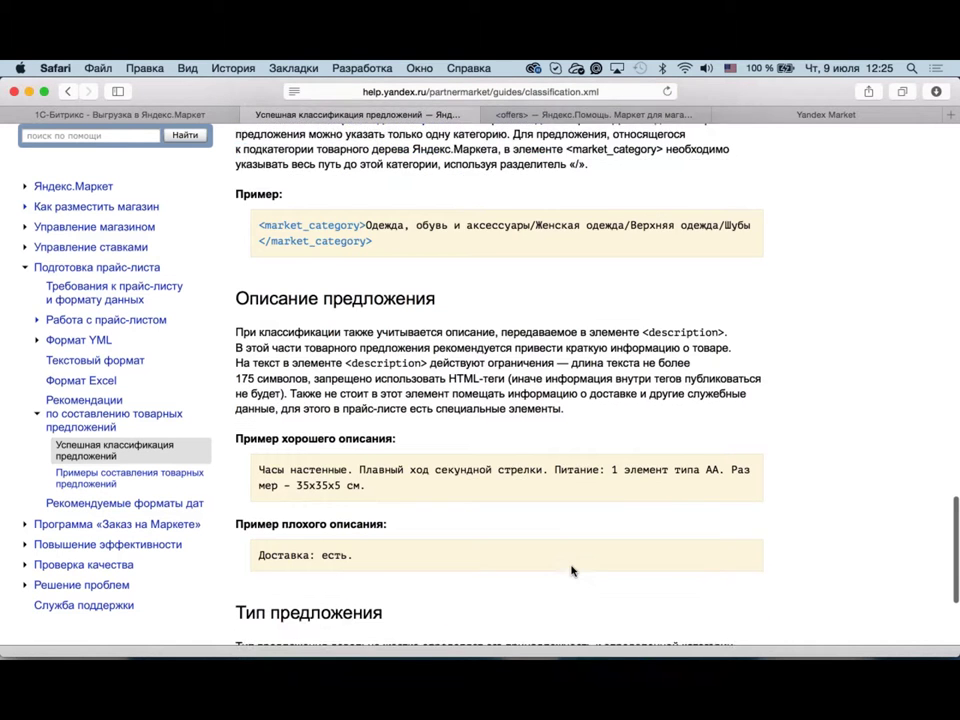
pyautogui.scroll(-3, 572, 570)
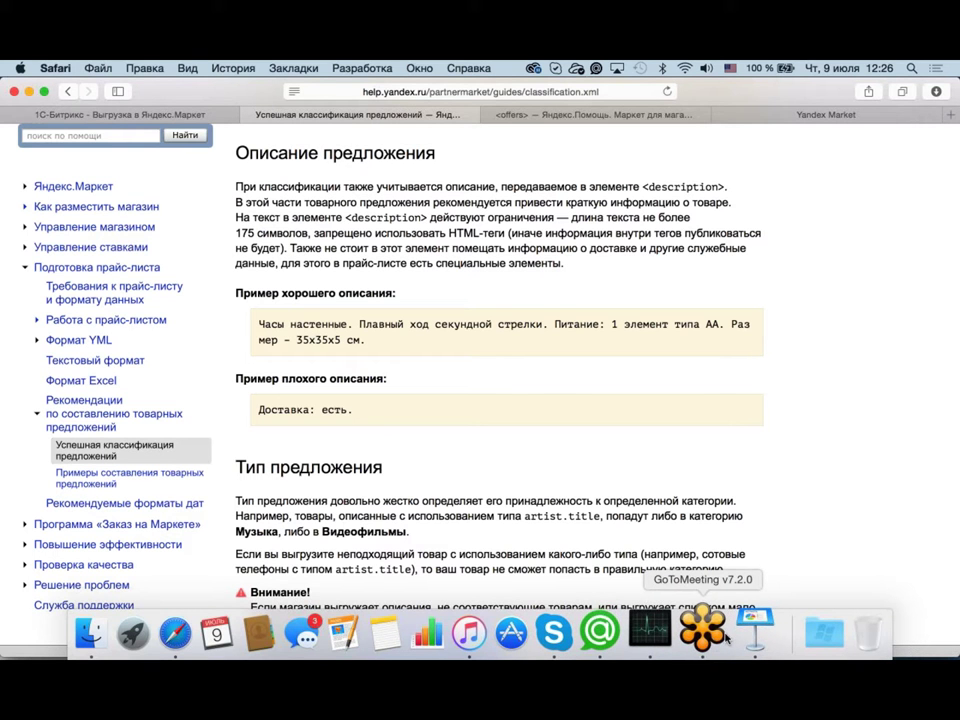
pyautogui.click(745, 632)
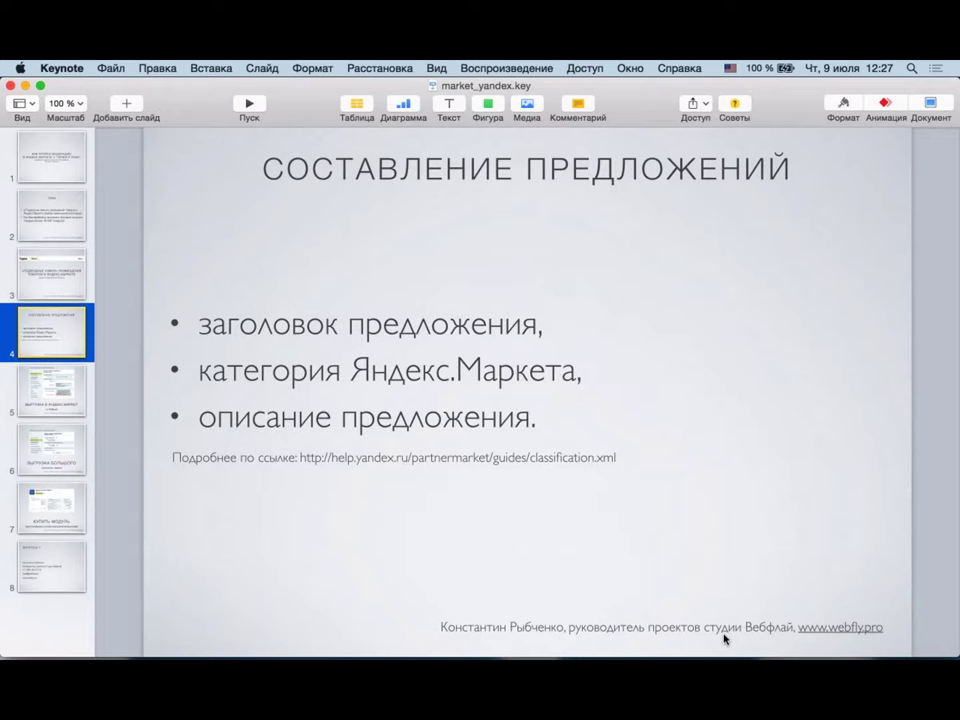
# Step: Switch to Safari, open the «Примеры составления товарных предложений» help page and look through its alphabetical list of product categories
pyautogui.moveTo(495, 650)
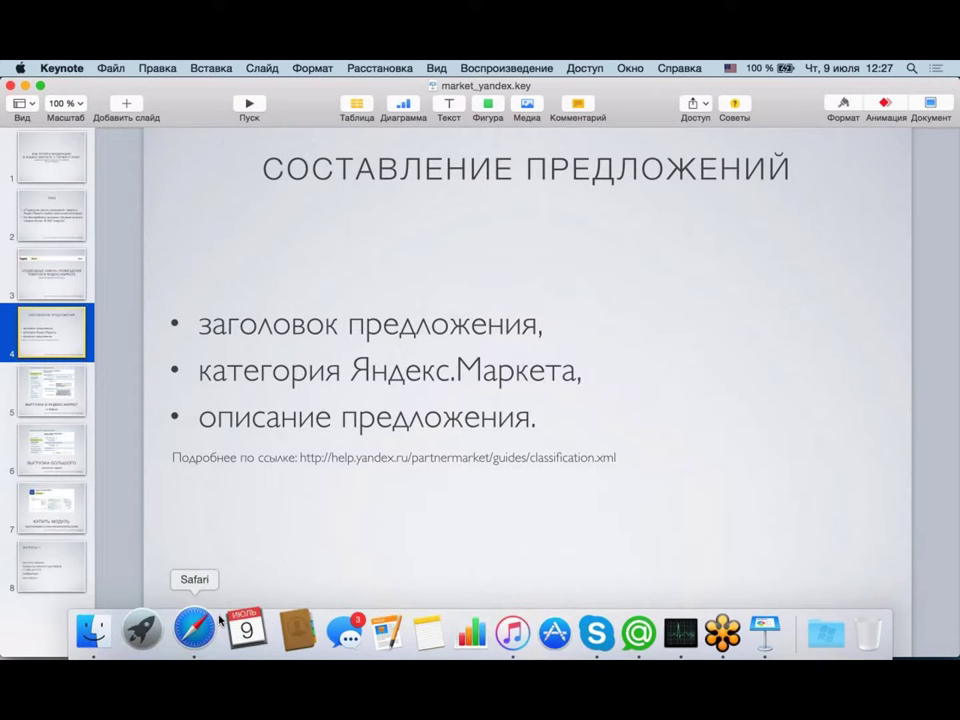
pyautogui.click(218, 622)
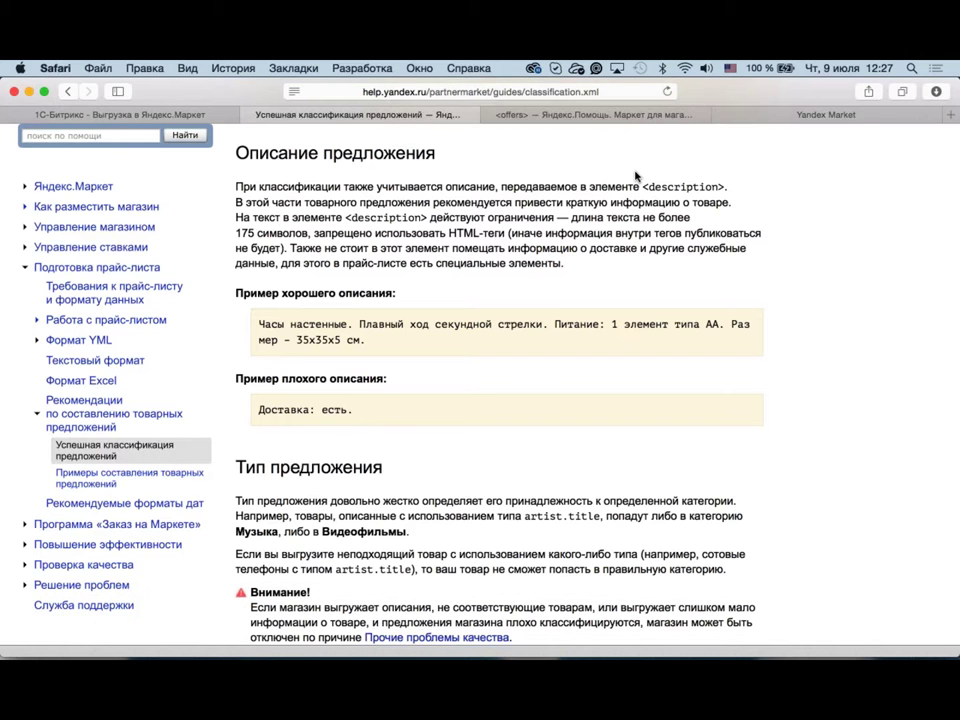
pyautogui.click(196, 477)
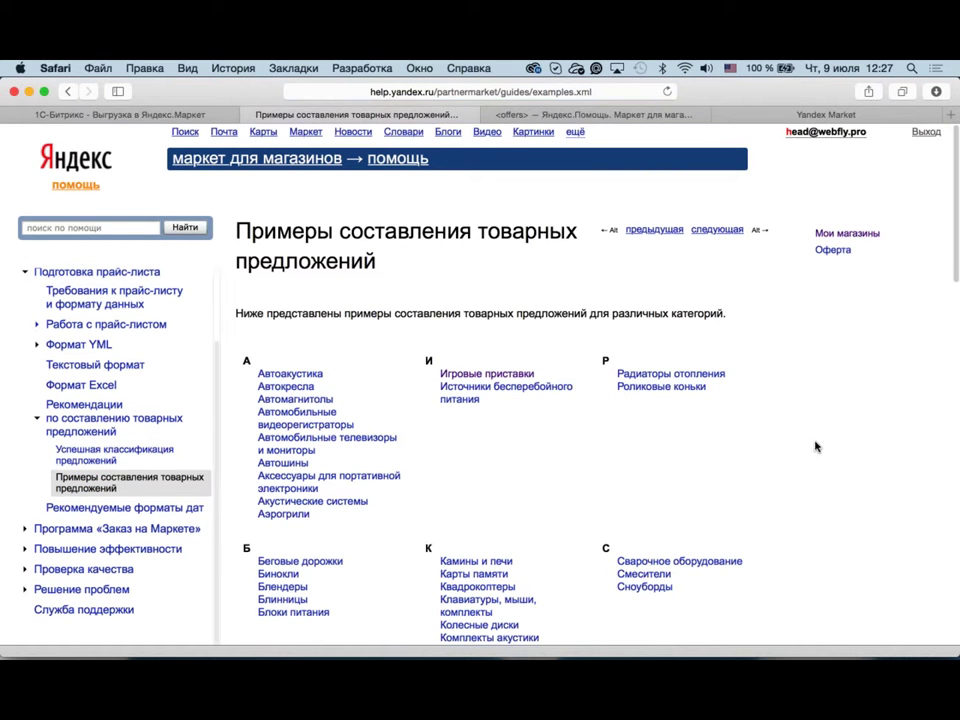
pyautogui.scroll(-1, 815, 446)
pyautogui.scroll(-2, 815, 447)
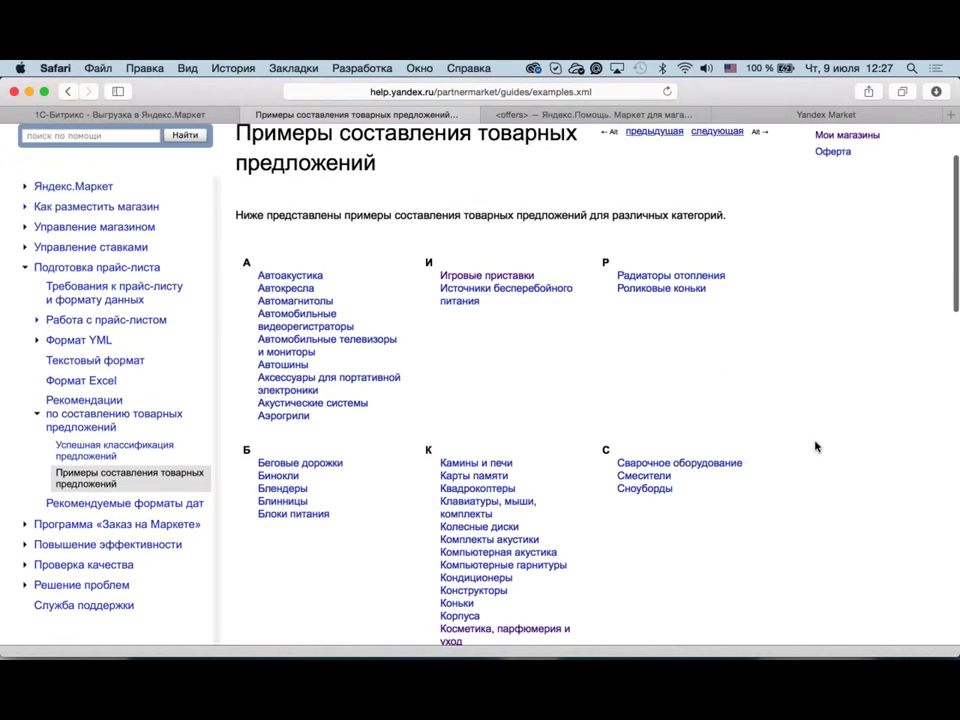
pyautogui.scroll(-3, 815, 447)
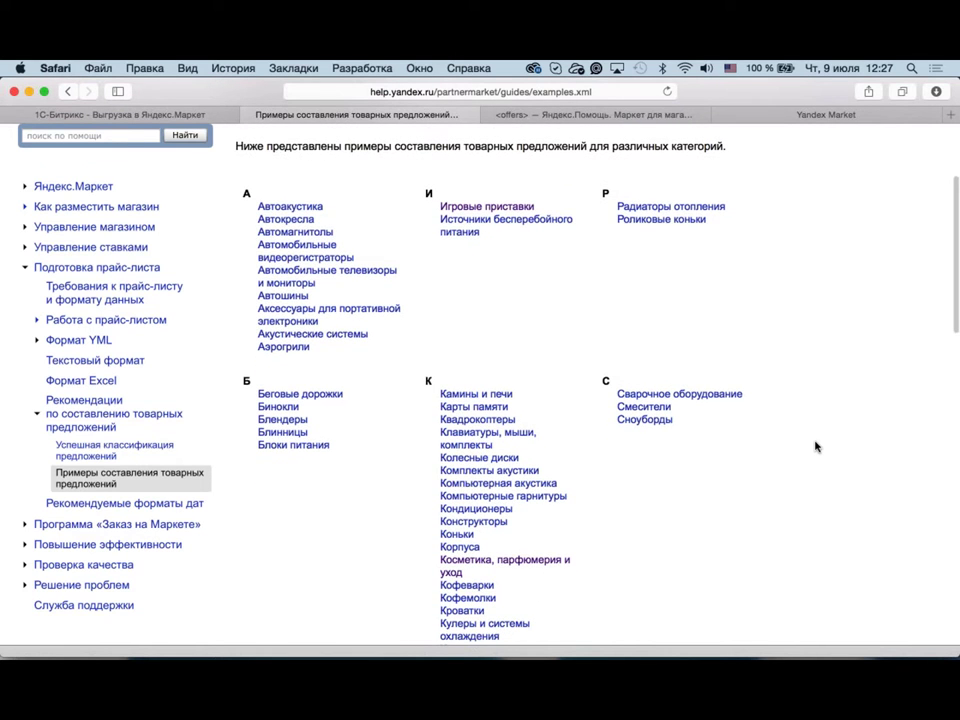
pyautogui.scroll(-2, 815, 447)
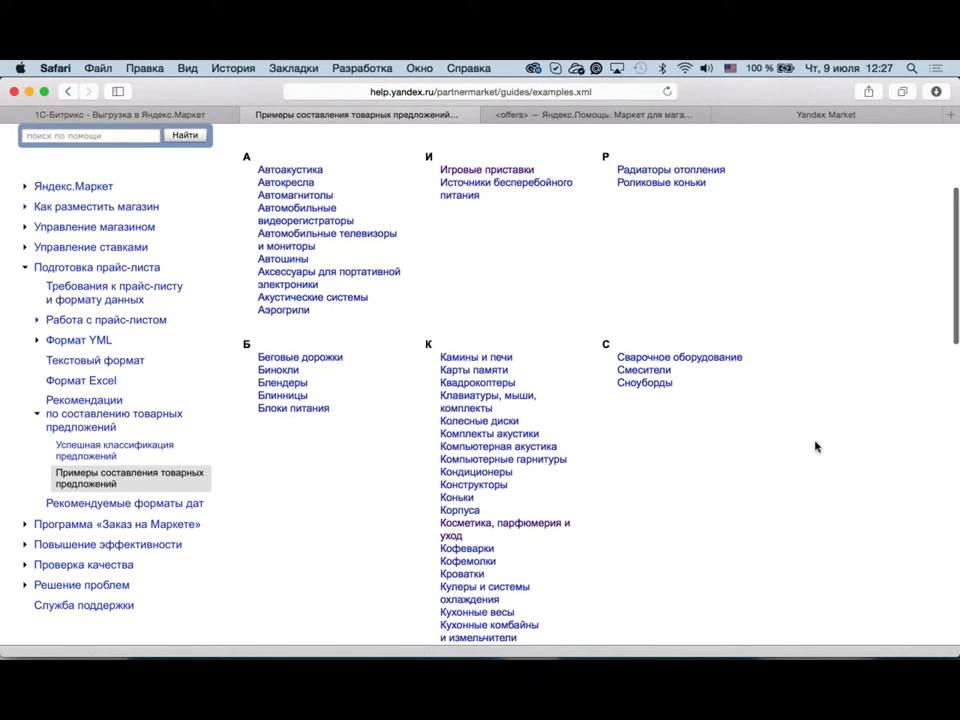
pyautogui.scroll(-2, 815, 447)
pyautogui.scroll(-5, 815, 447)
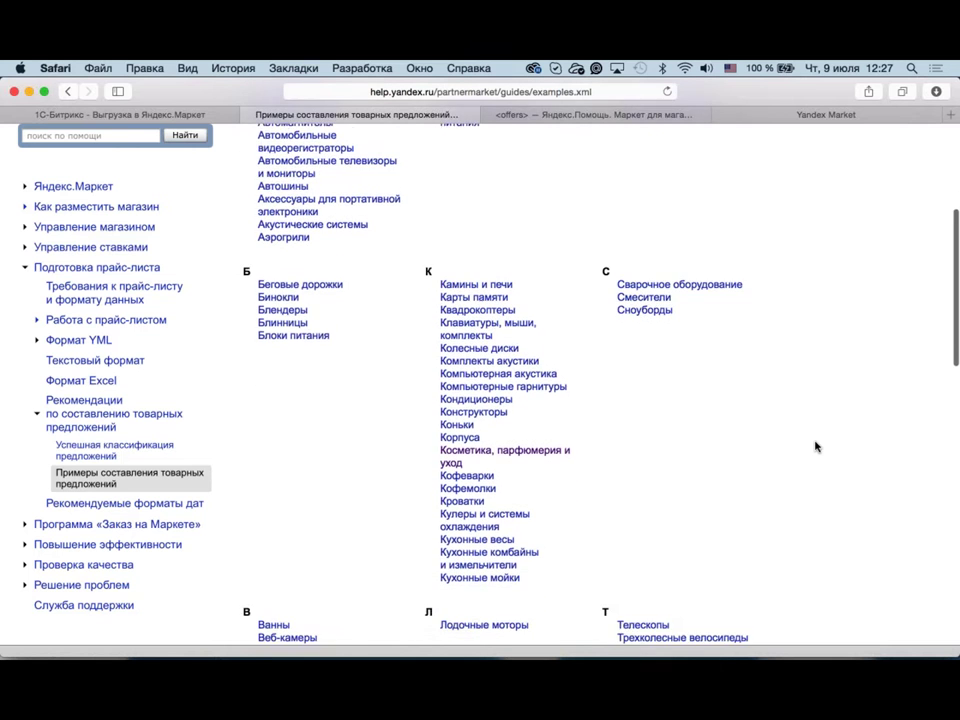
pyautogui.scroll(-5, 815, 447)
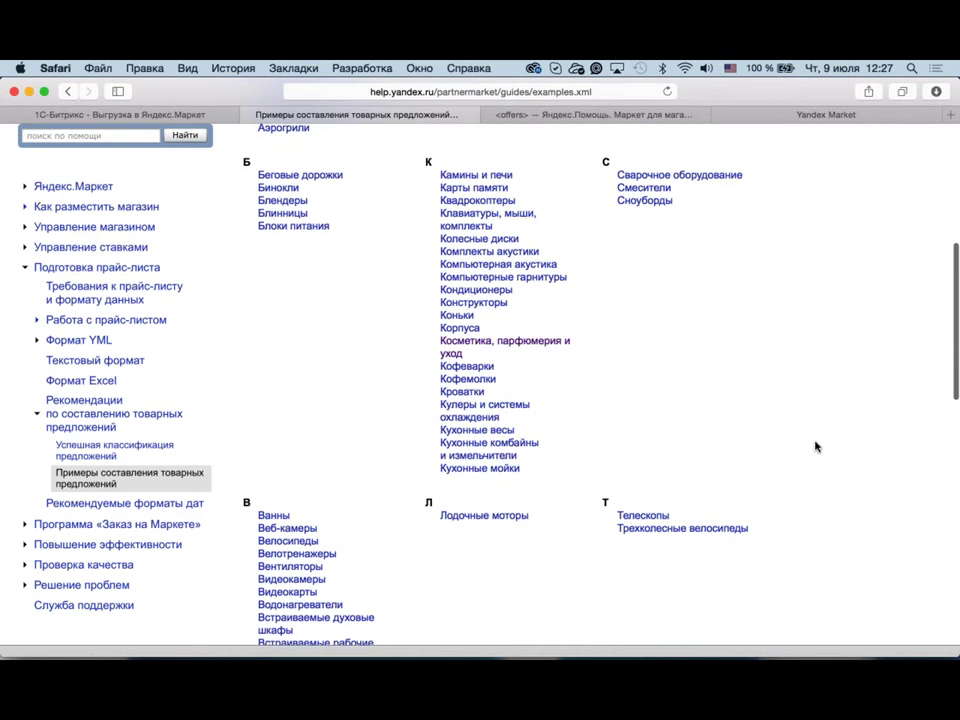
pyautogui.scroll(-1, 815, 447)
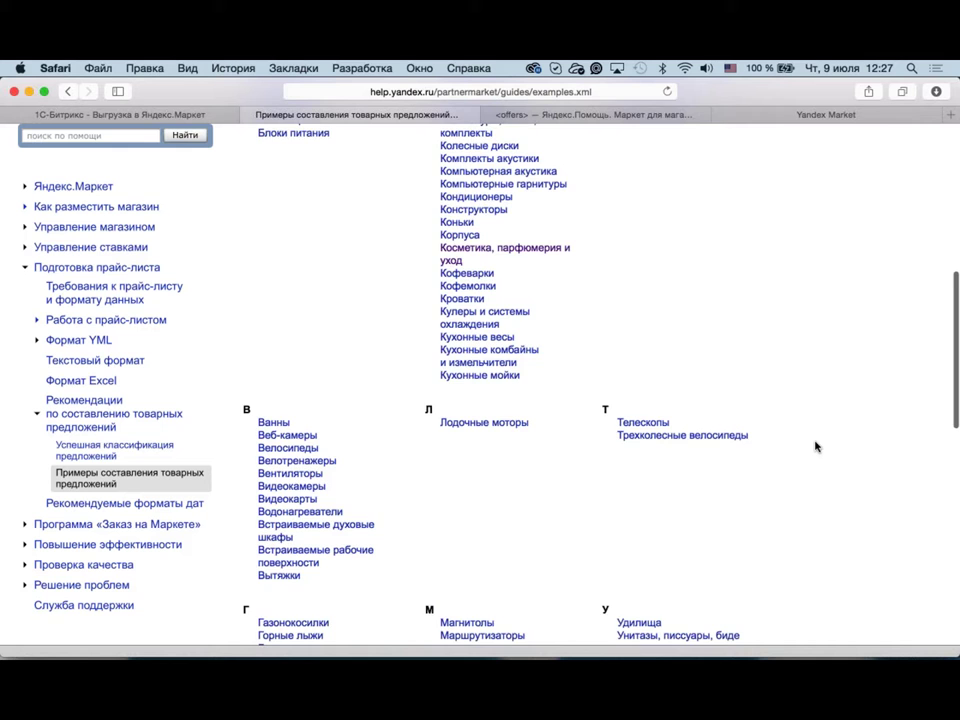
pyautogui.scroll(-2, 815, 447)
pyautogui.scroll(-5, 815, 447)
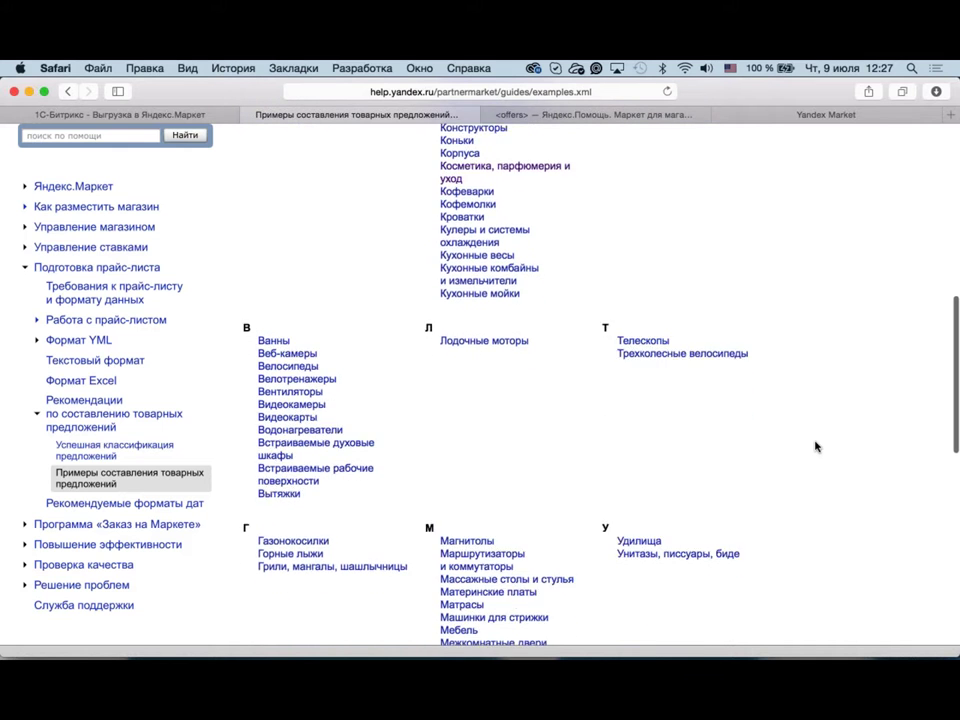
pyautogui.scroll(-4, 815, 447)
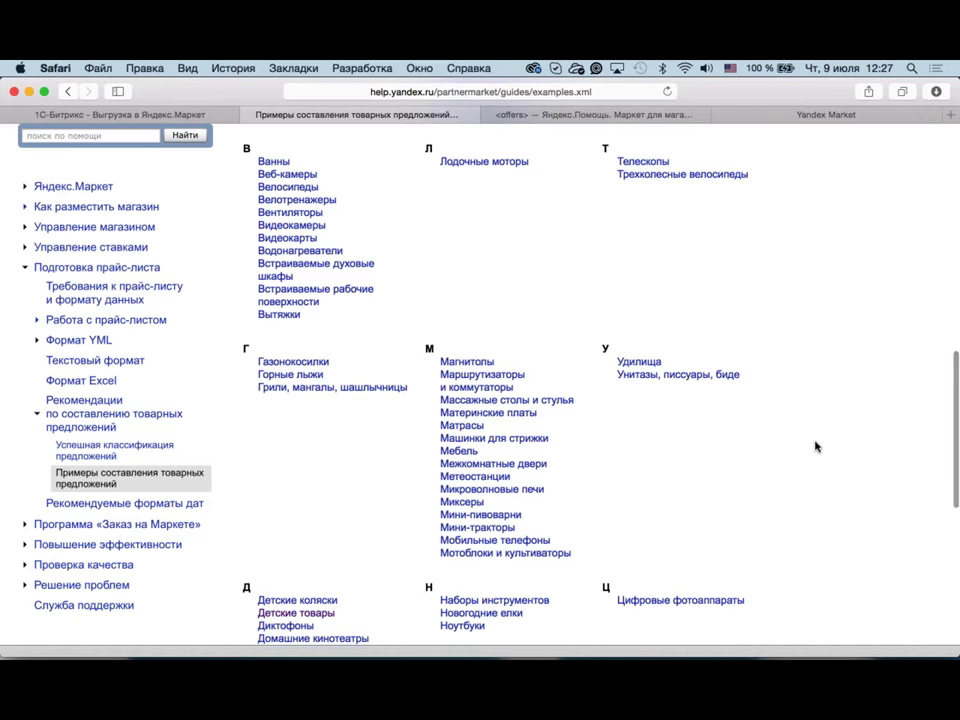
pyautogui.scroll(-1, 815, 447)
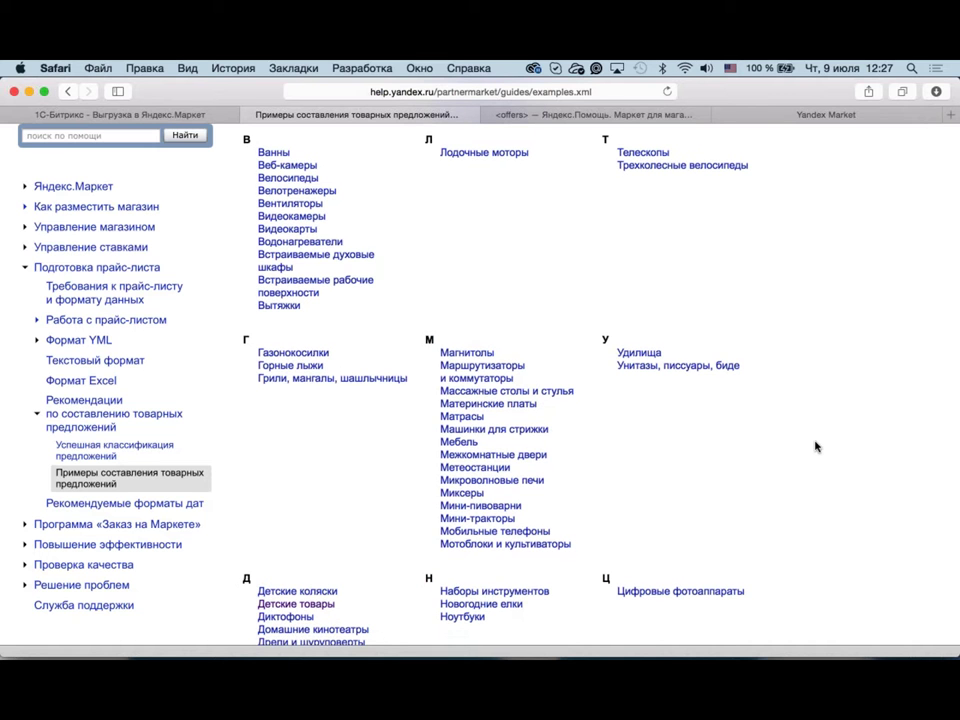
pyautogui.scroll(-1, 815, 447)
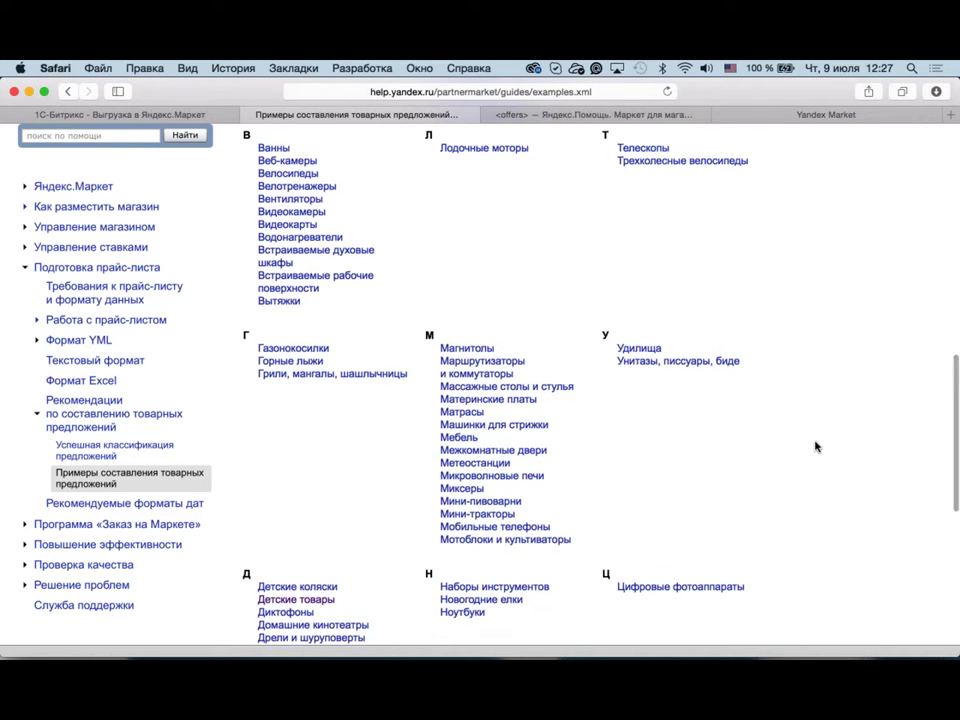
pyautogui.scroll(-5, 815, 447)
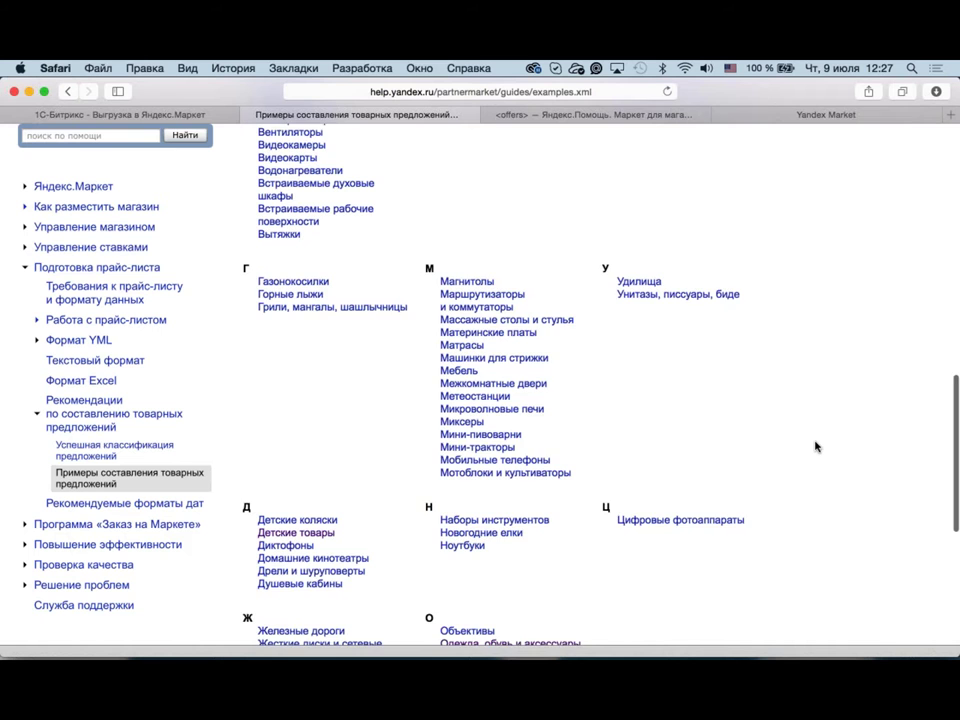
pyautogui.scroll(-3, 815, 447)
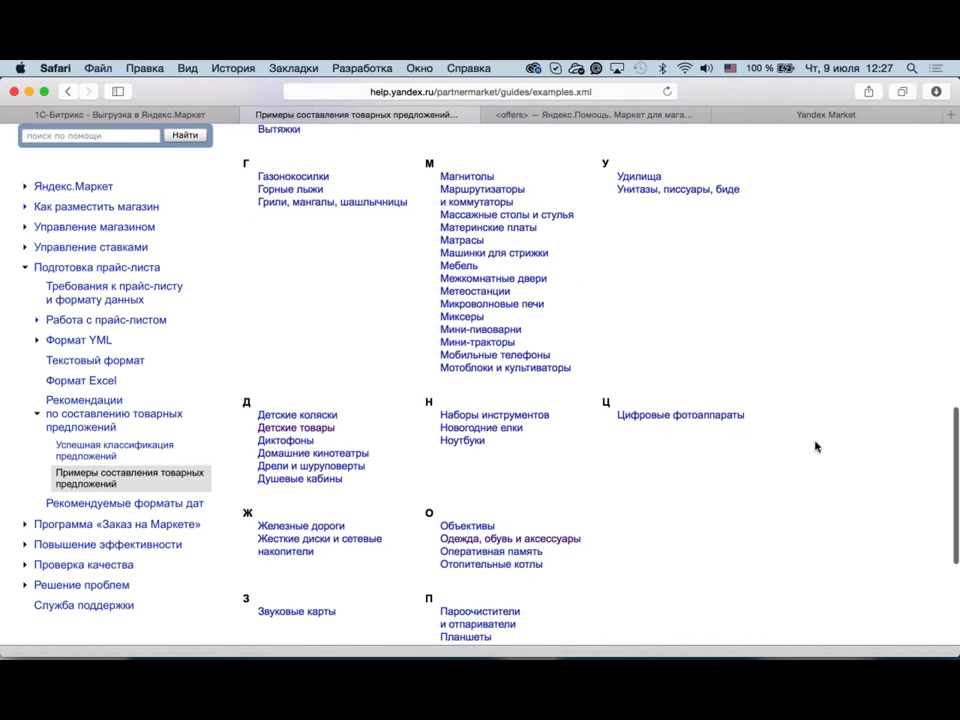
pyautogui.scroll(-4, 815, 447)
pyautogui.scroll(-4, 815, 447)
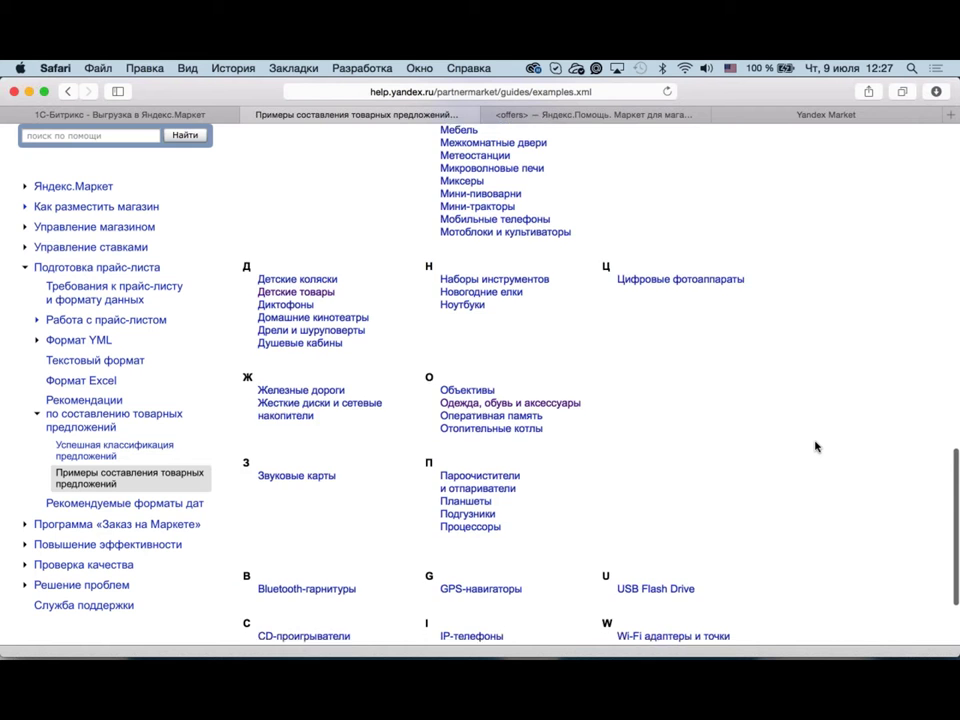
pyautogui.scroll(-3, 815, 447)
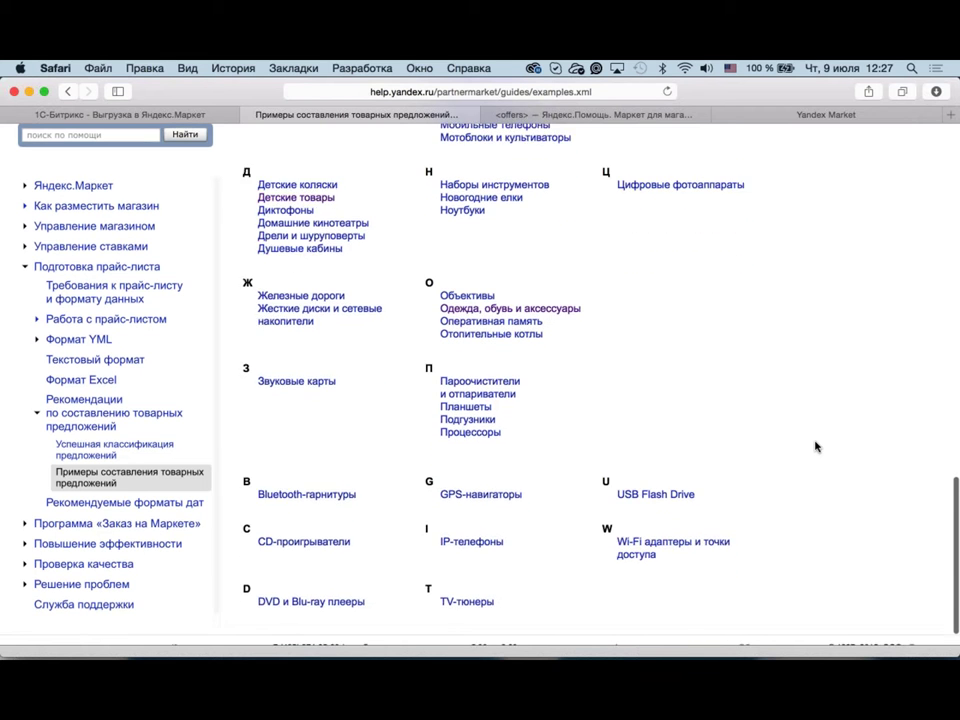
pyautogui.scroll(10, 815, 447)
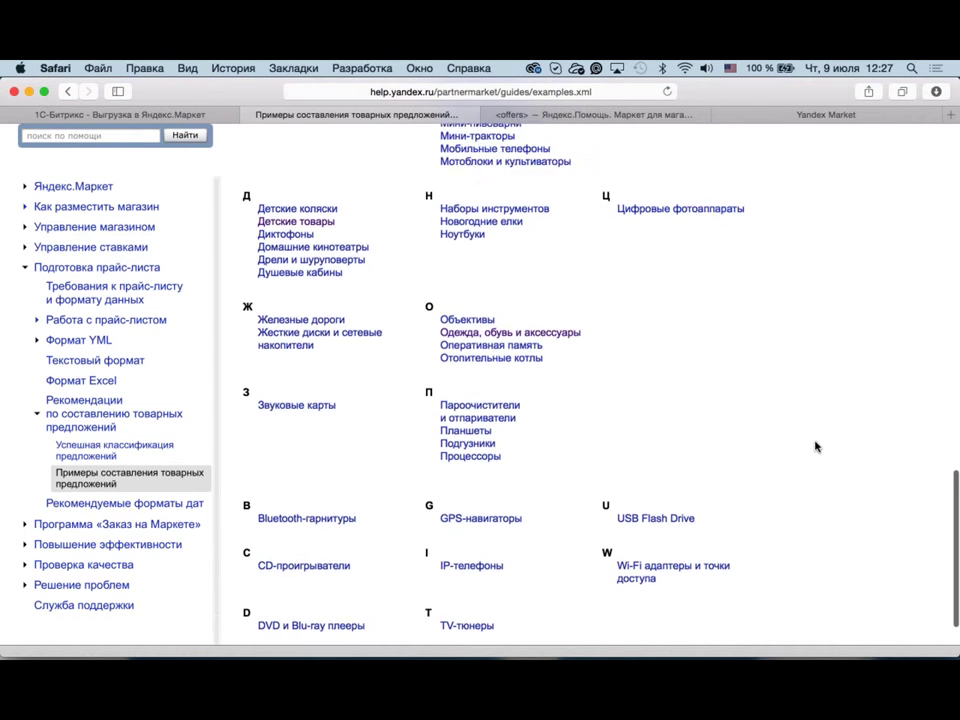
pyautogui.scroll(15, 815, 447)
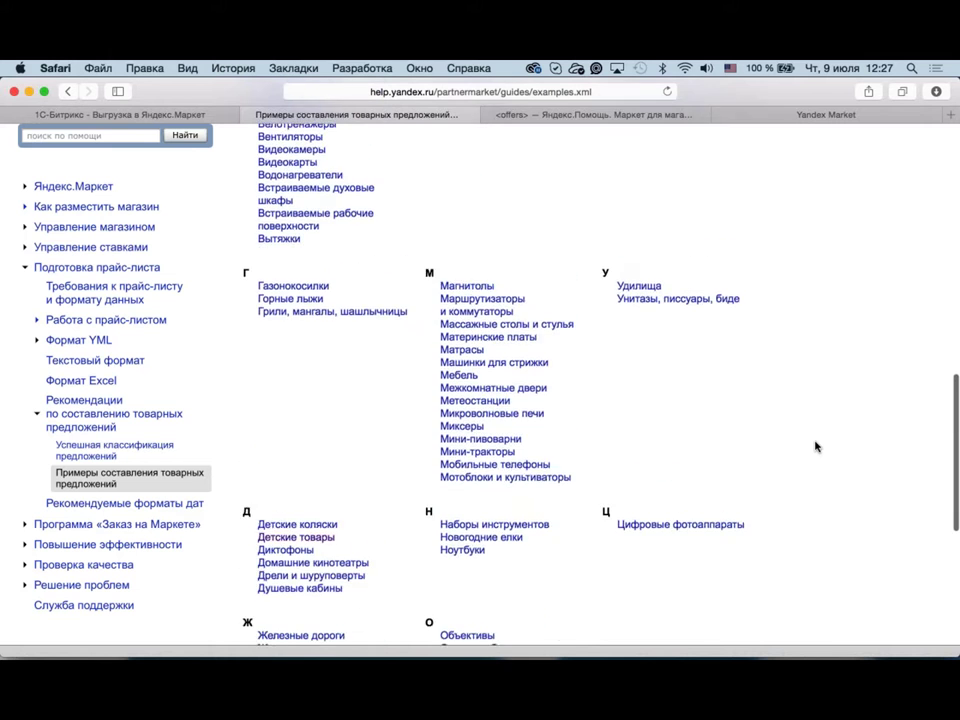
pyautogui.scroll(20, 815, 447)
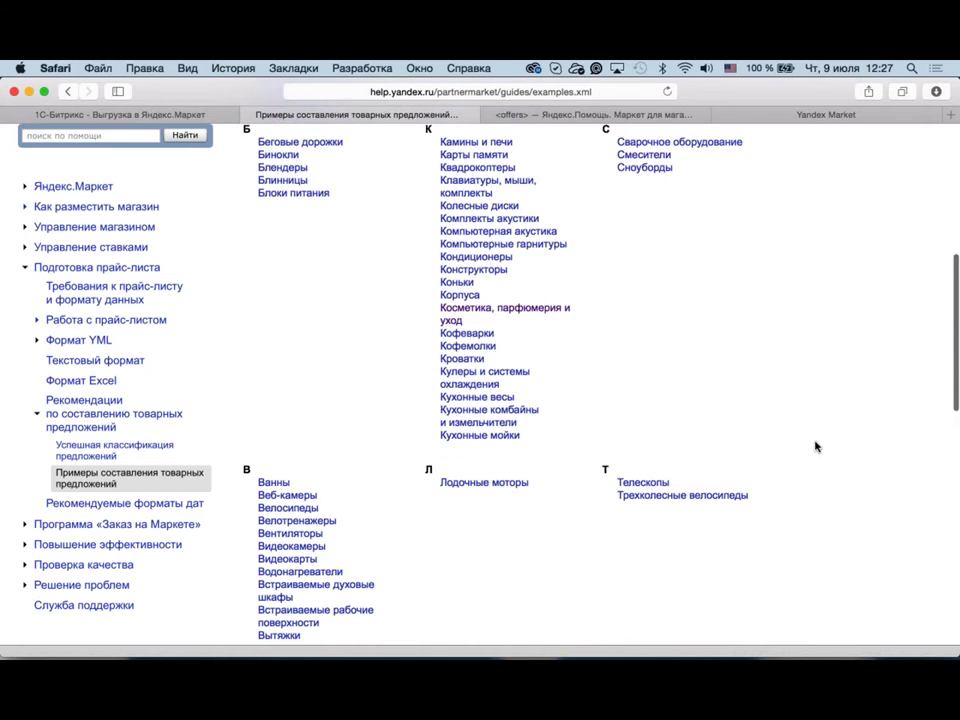
pyautogui.scroll(3, 815, 447)
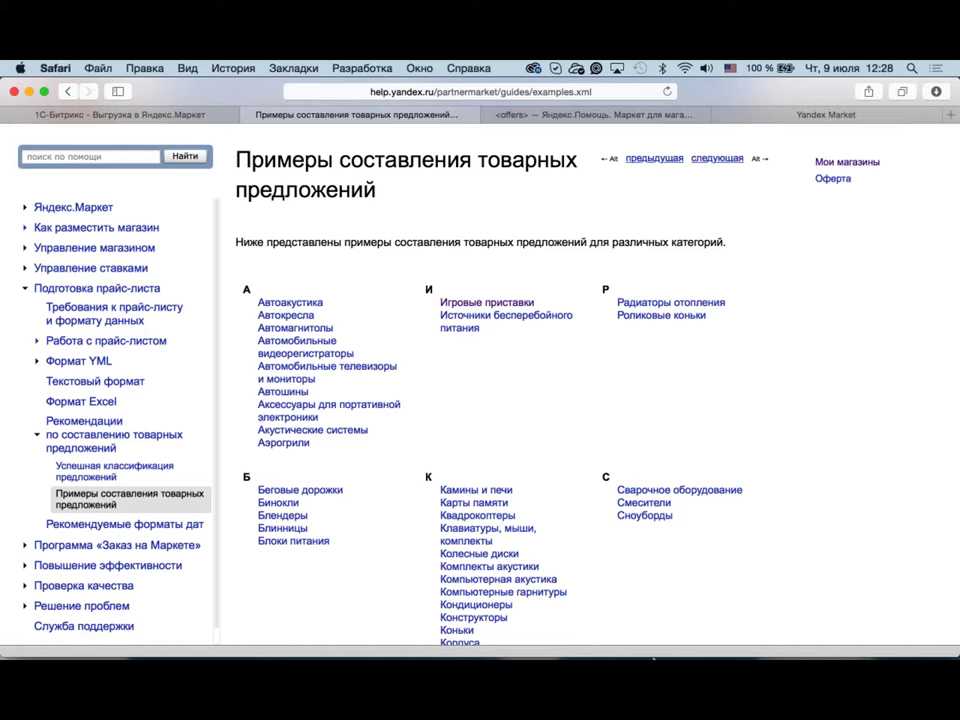
# Step: Switch to Keynote, advance to the «Выгрузка в Яндекс.Маркет» slide and exit the slideshow
pyautogui.click(743, 630)
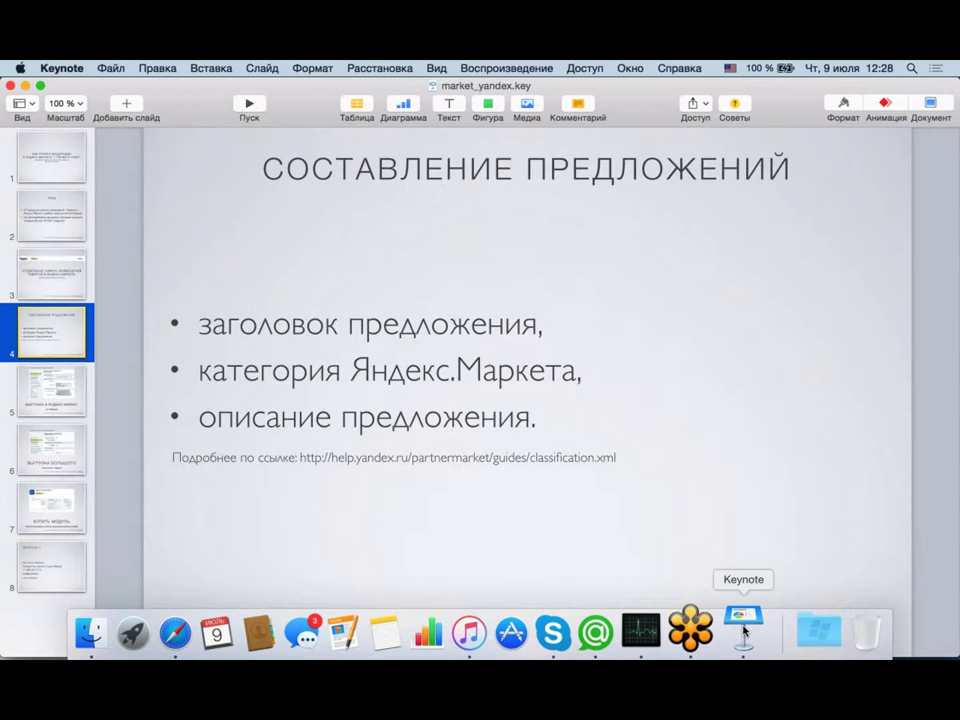
pyautogui.press('Down')
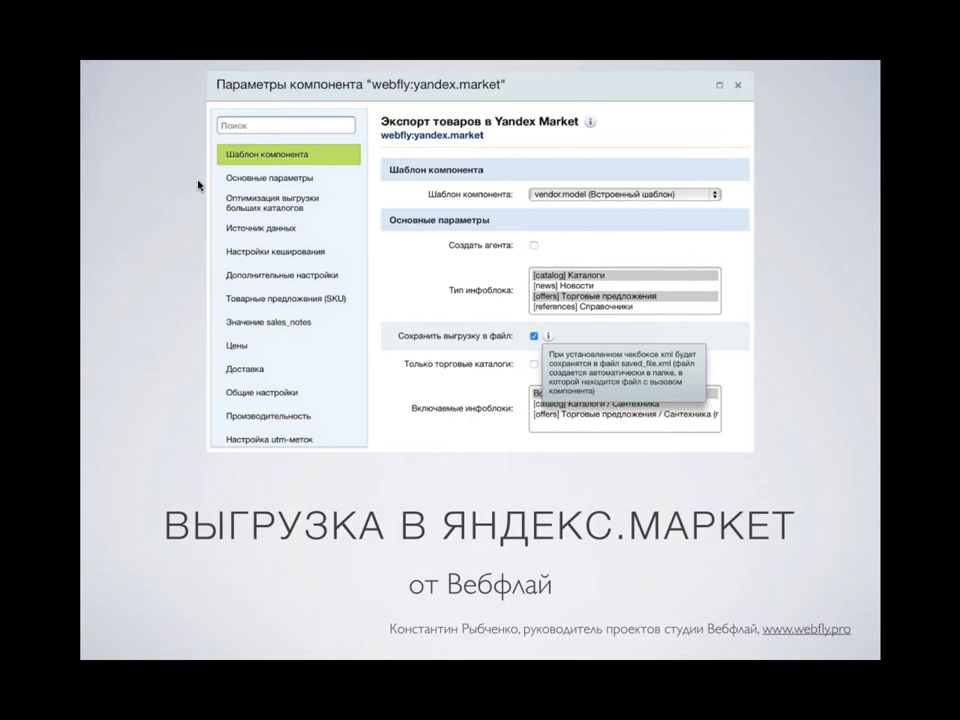
pyautogui.press('Escape')
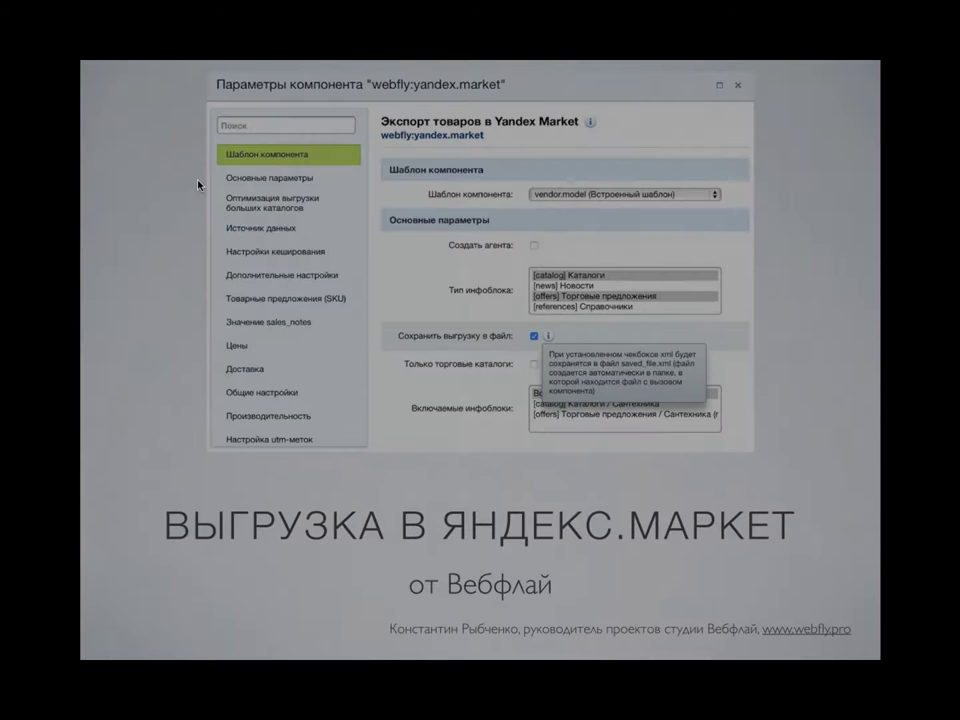
# Step: Switch to Safari's Yandex Market page and open the parameters of the «Экспорт товаров в Yandex Market» component in the page editor
pyautogui.moveTo(619, 652)
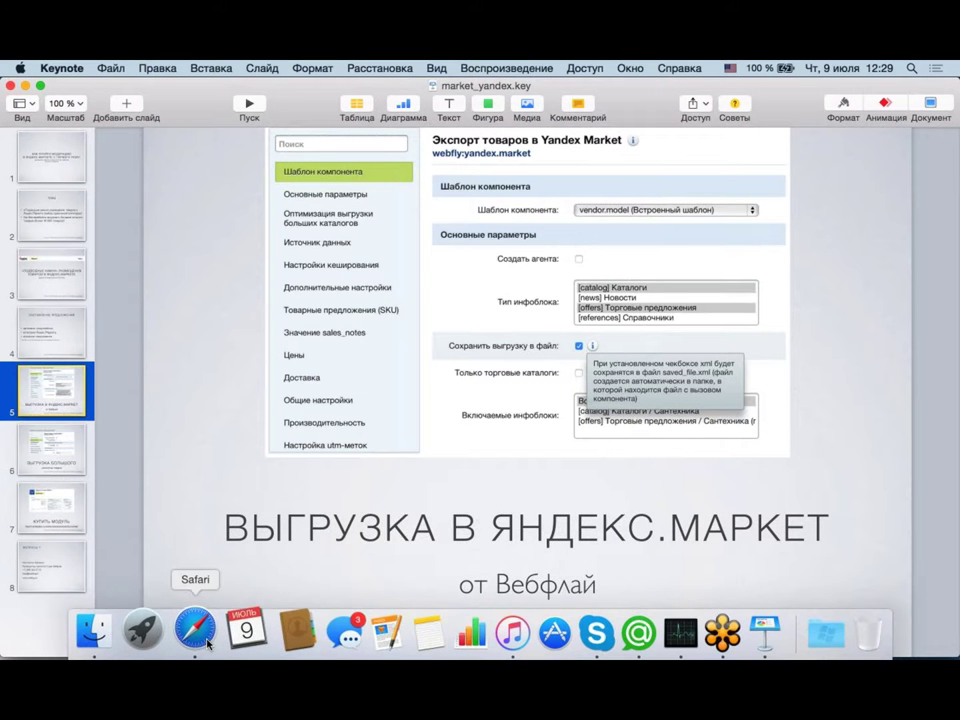
pyautogui.click(196, 630)
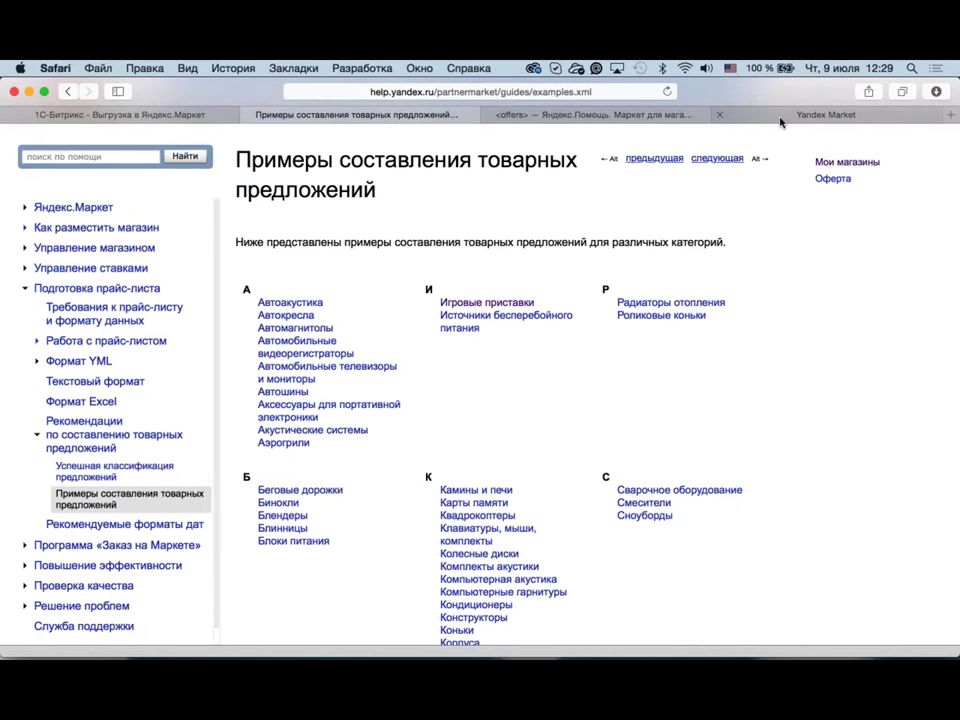
pyautogui.click(780, 118)
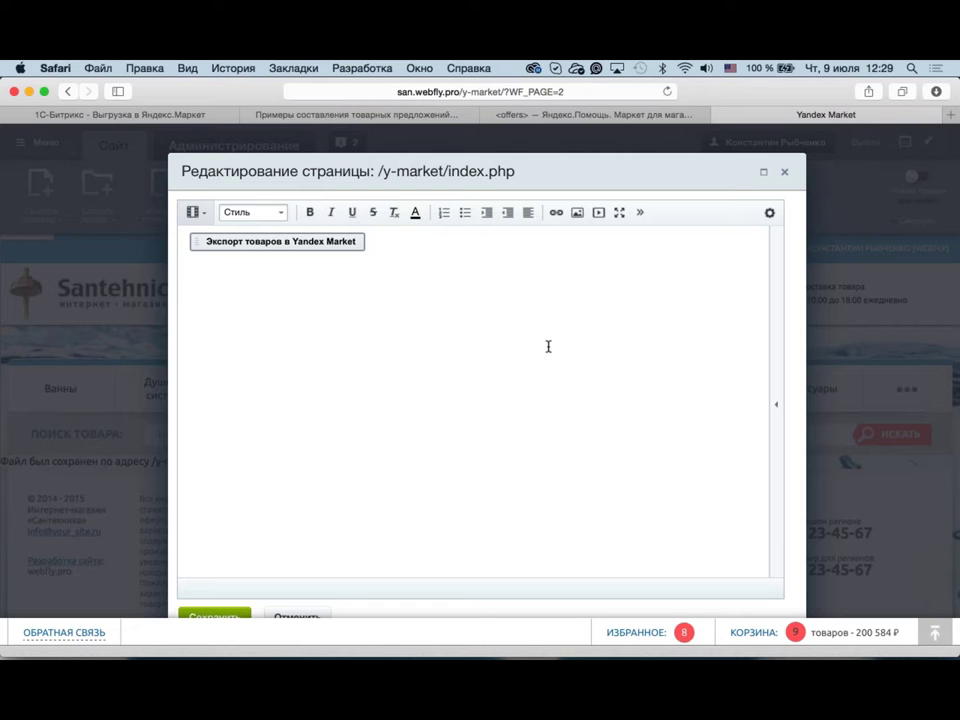
pyautogui.click(345, 244)
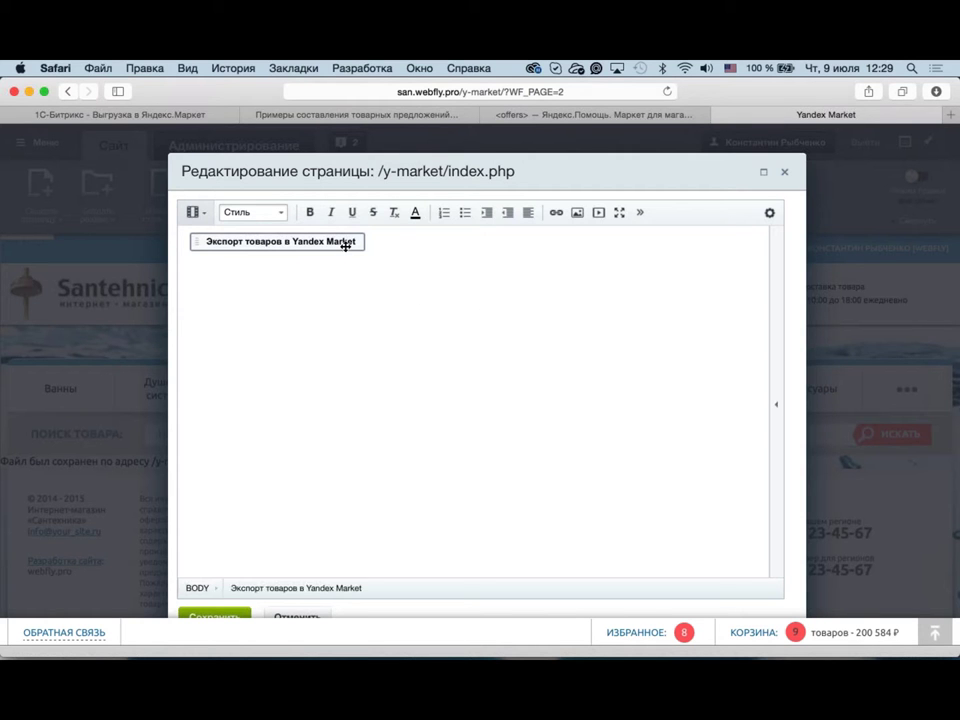
pyautogui.doubleClick(345, 244)
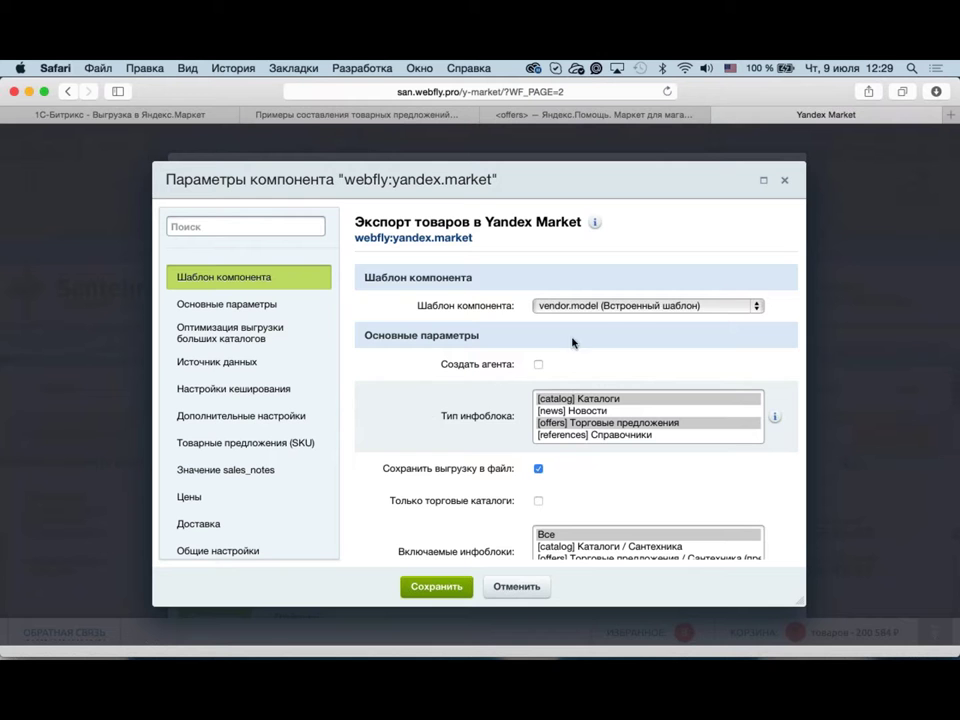
# Step: Look through the available component templates, keep vendor.model, and restrict the infoblock type to «[catalog] Каталоги»
pyautogui.click(635, 311)
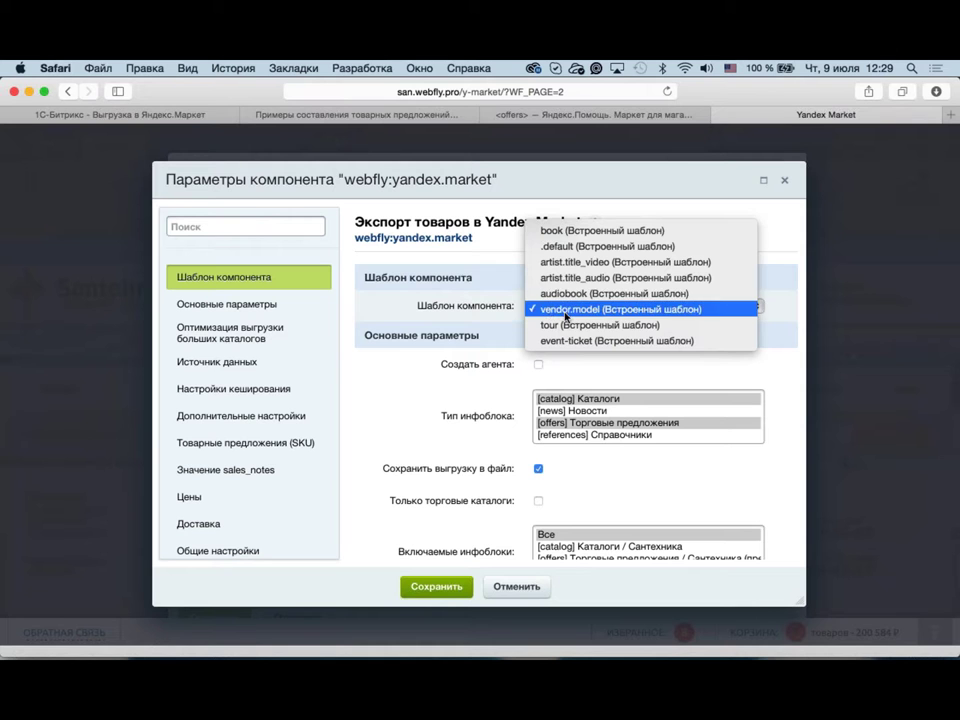
pyautogui.click(491, 351)
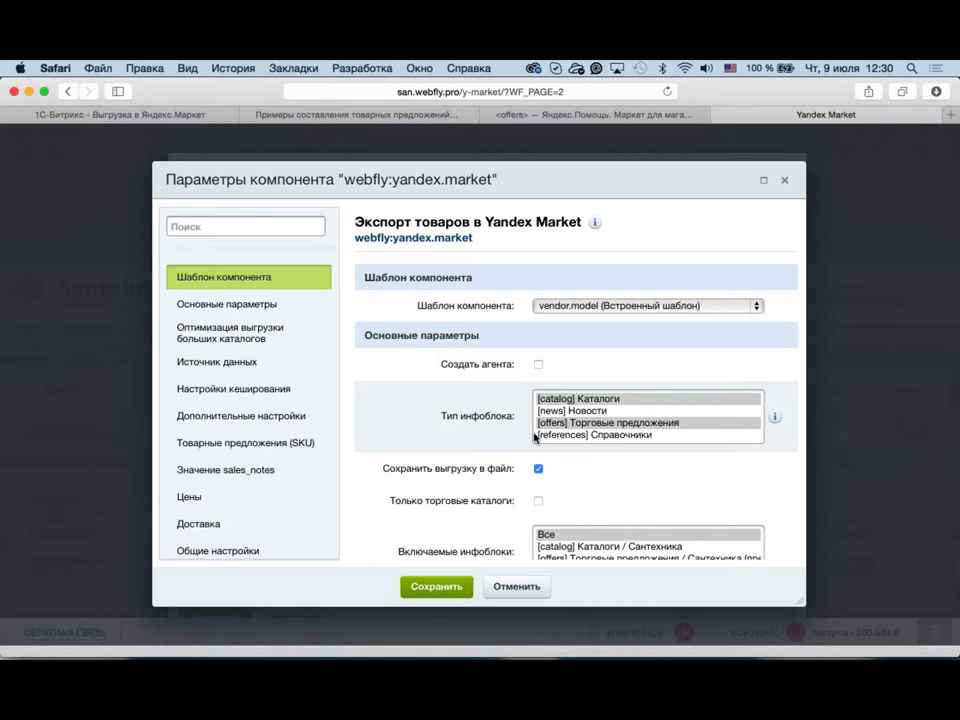
pyautogui.scroll(-3, 540, 427)
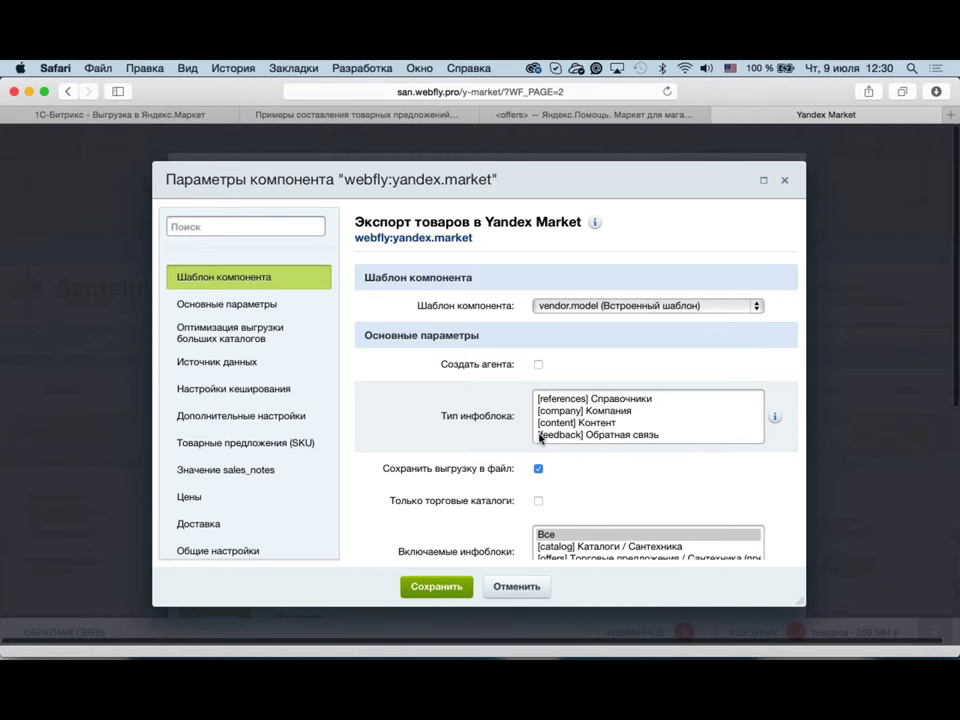
pyautogui.scroll(3, 540, 435)
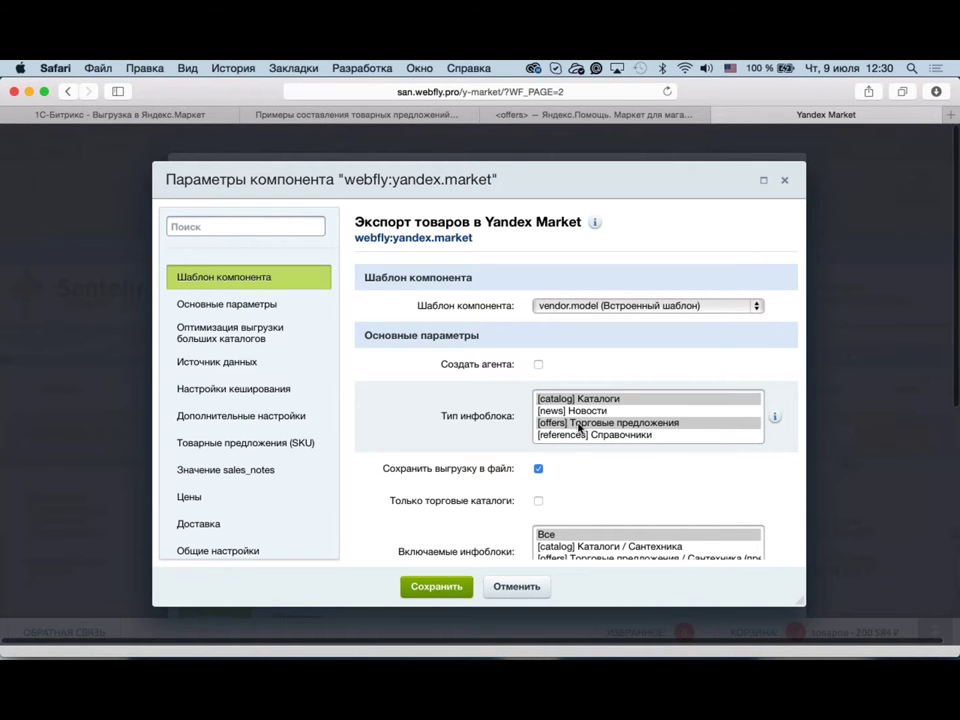
pyautogui.click(600, 400)
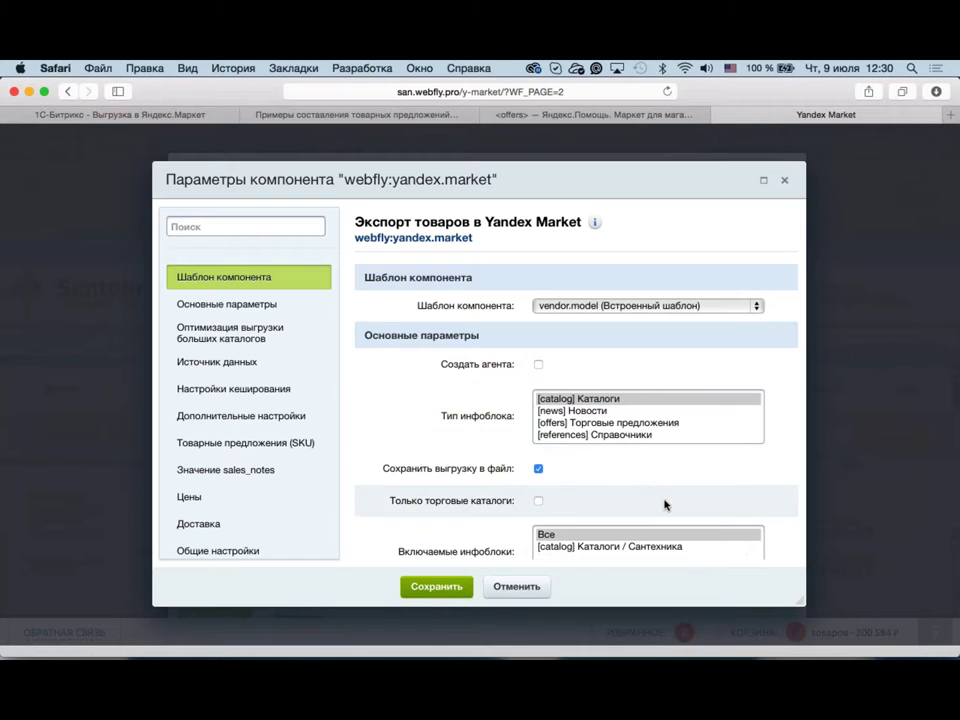
# Step: Examine the component's main parameters, including the included infoblocks, sections, subsection and category options, and the «Создать агента» option
pyautogui.scroll(-3, 665, 505)
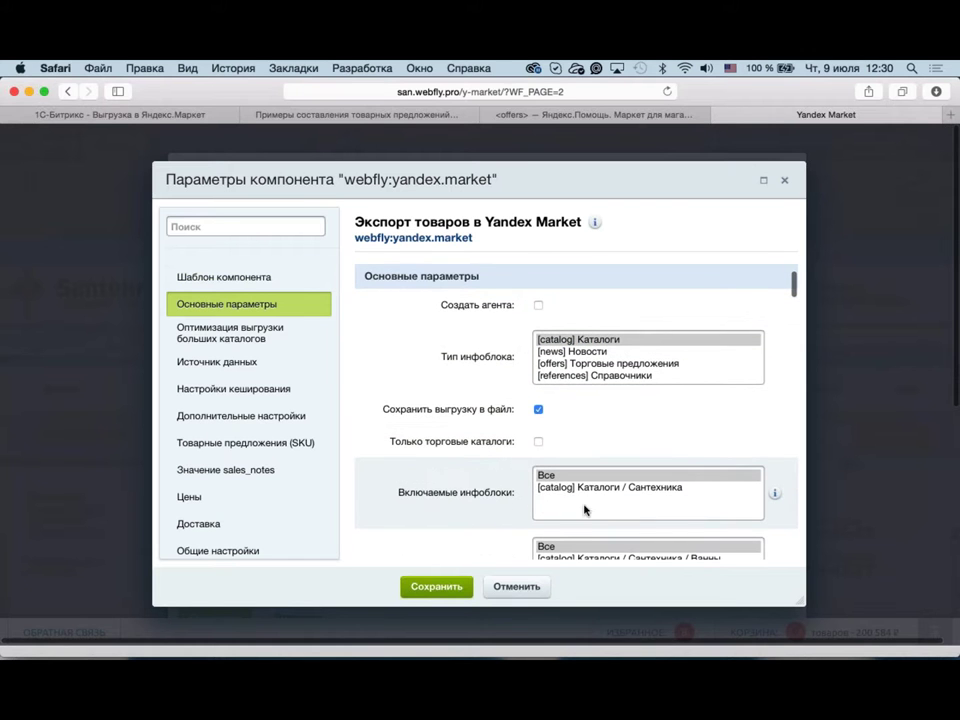
pyautogui.scroll(-2, 590, 475)
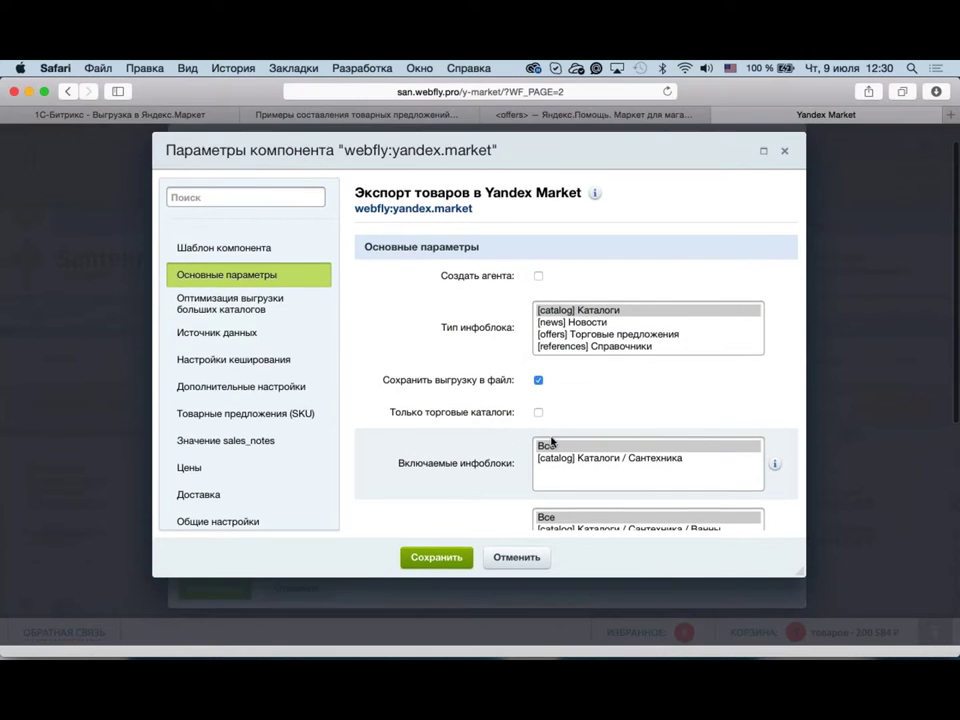
pyautogui.scroll(-5, 512, 441)
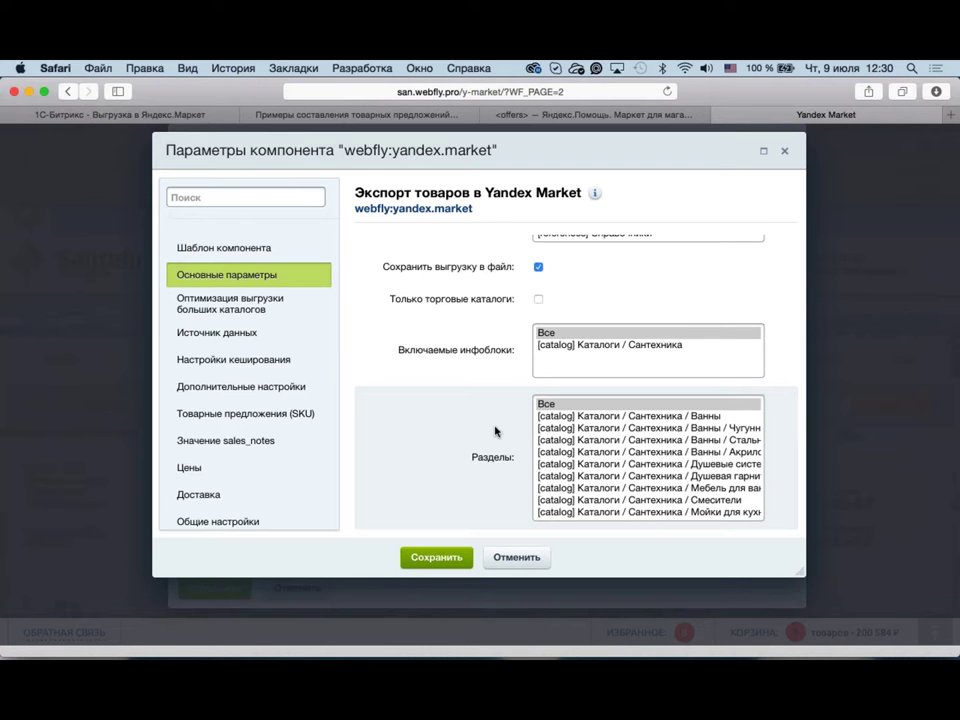
pyautogui.scroll(-5, 471, 428)
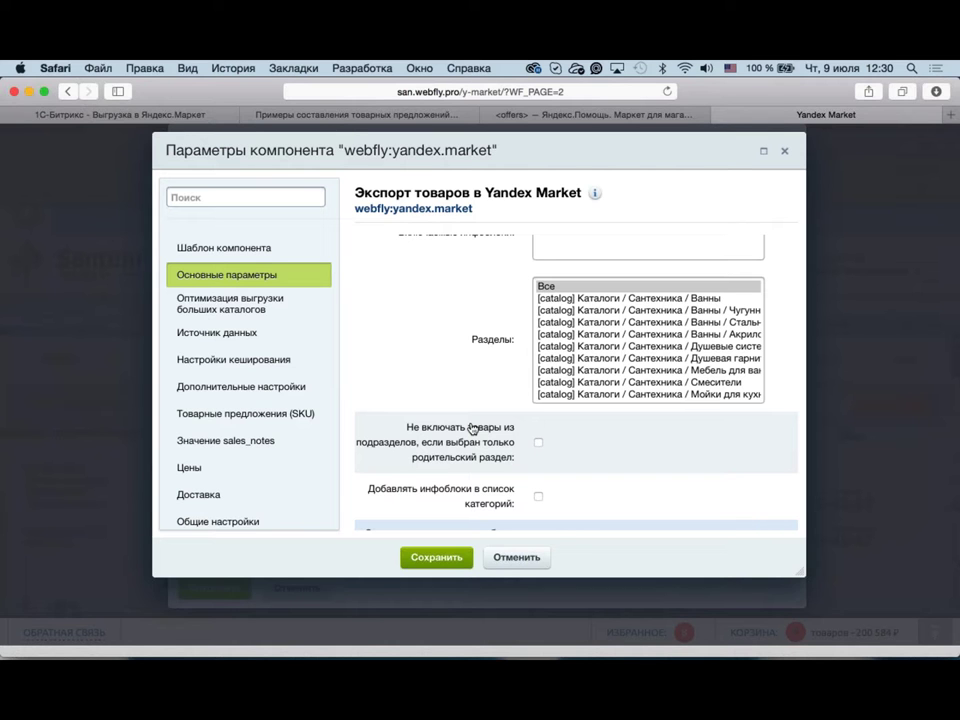
pyautogui.scroll(-1, 473, 429)
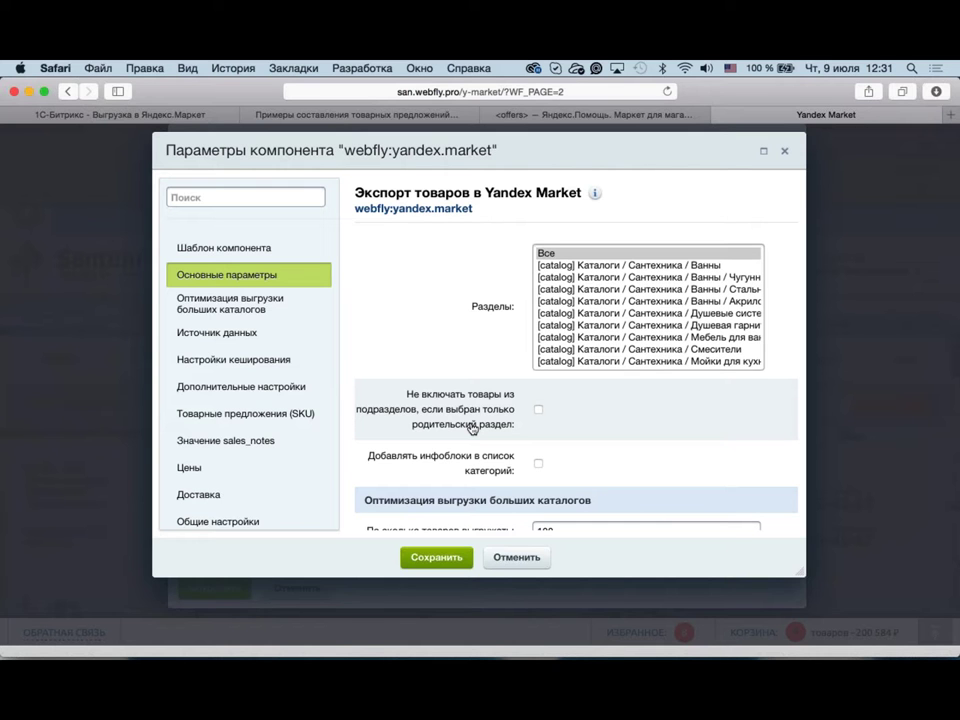
pyautogui.scroll(6, 473, 429)
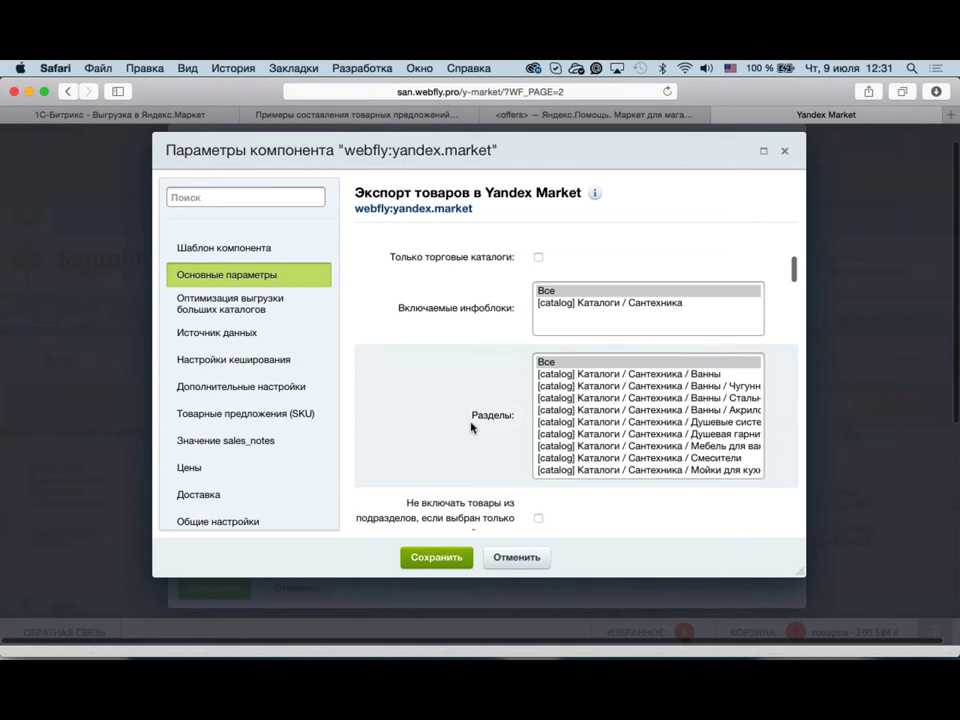
pyautogui.scroll(1, 505, 370)
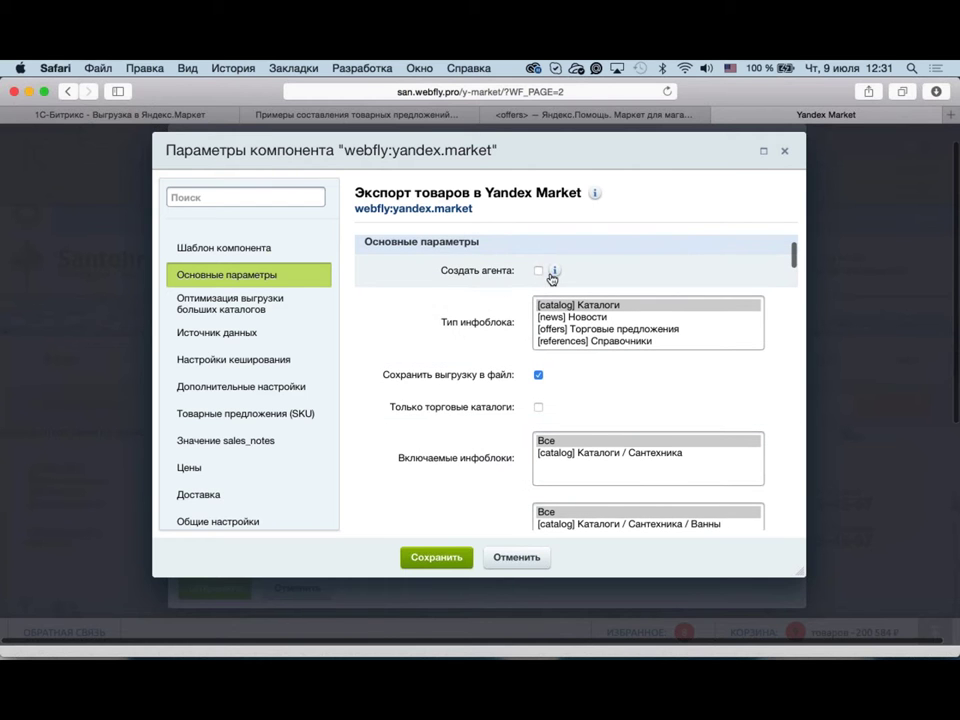
pyautogui.moveTo(552, 277)
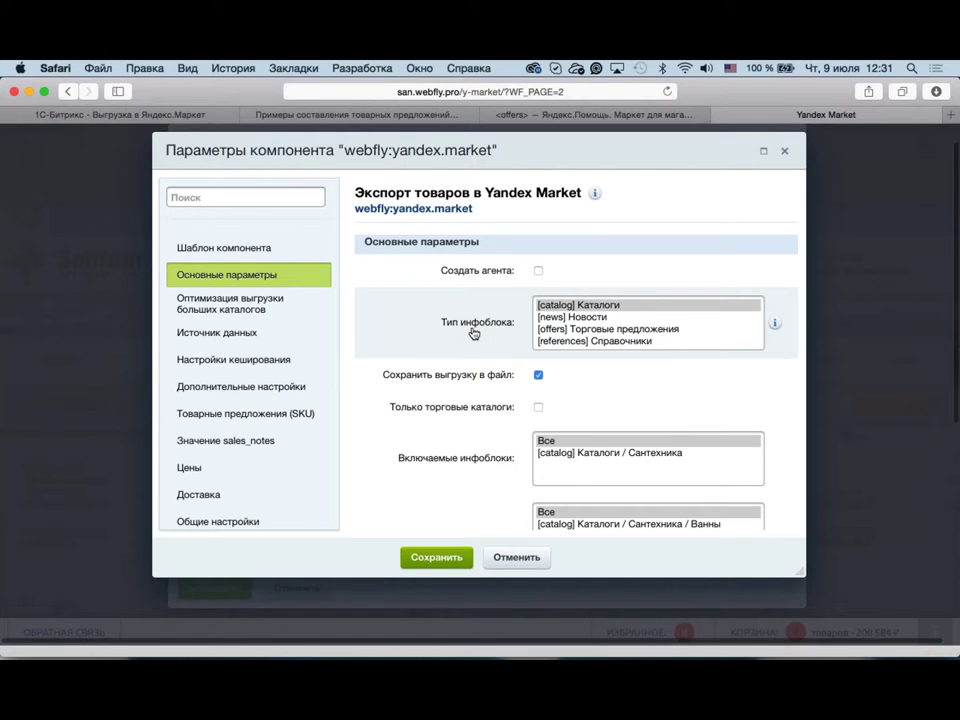
# Step: In «Разделы», try selecting the cast-iron and steel bath subsections, and replace them with the parent section «Каталоги / Сантехника / Ванны»
pyautogui.scroll(-2, 474, 333)
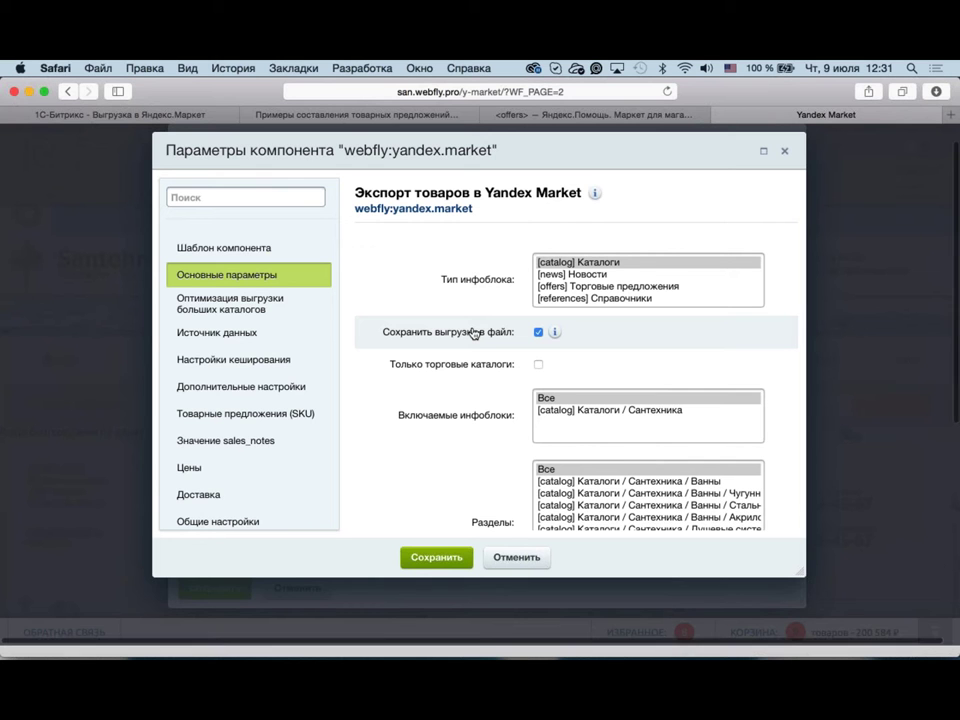
pyautogui.scroll(-3, 474, 333)
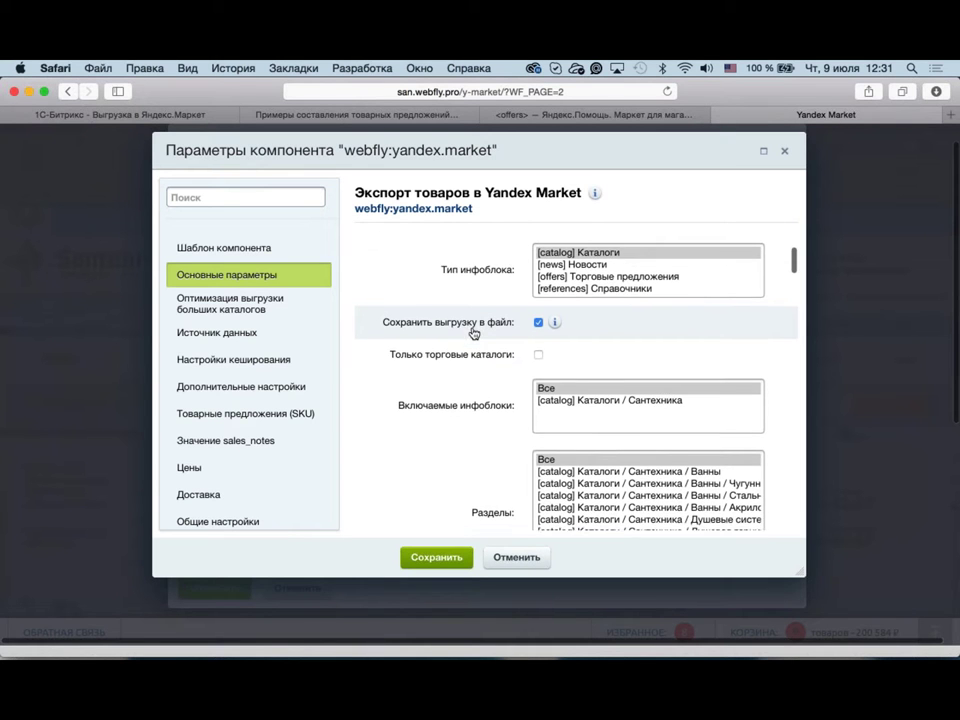
pyautogui.scroll(-1, 473, 332)
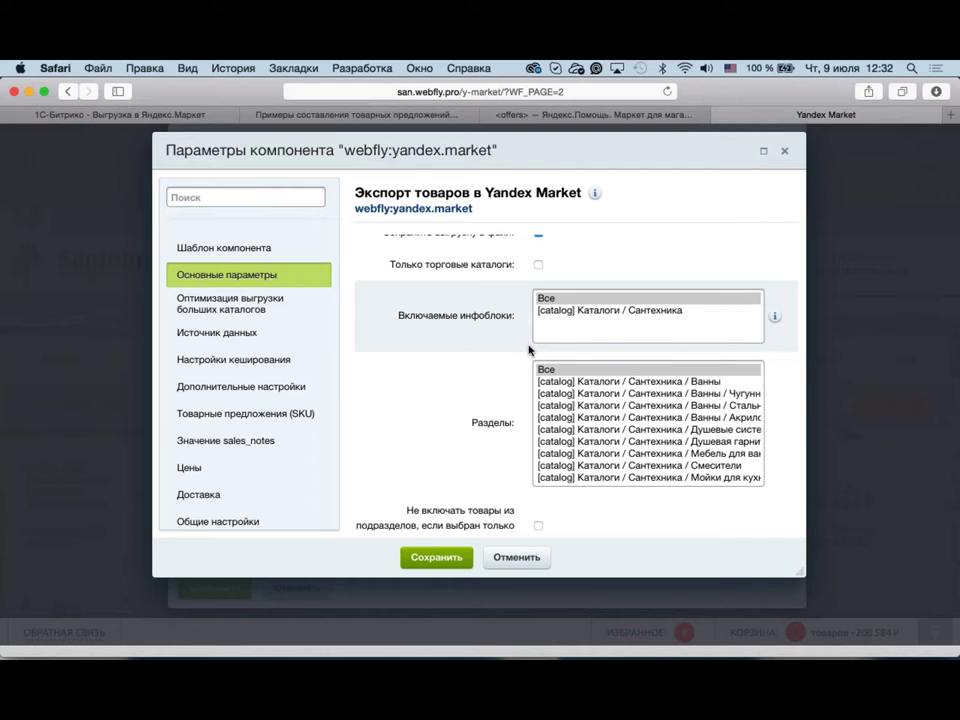
pyautogui.click(595, 394)
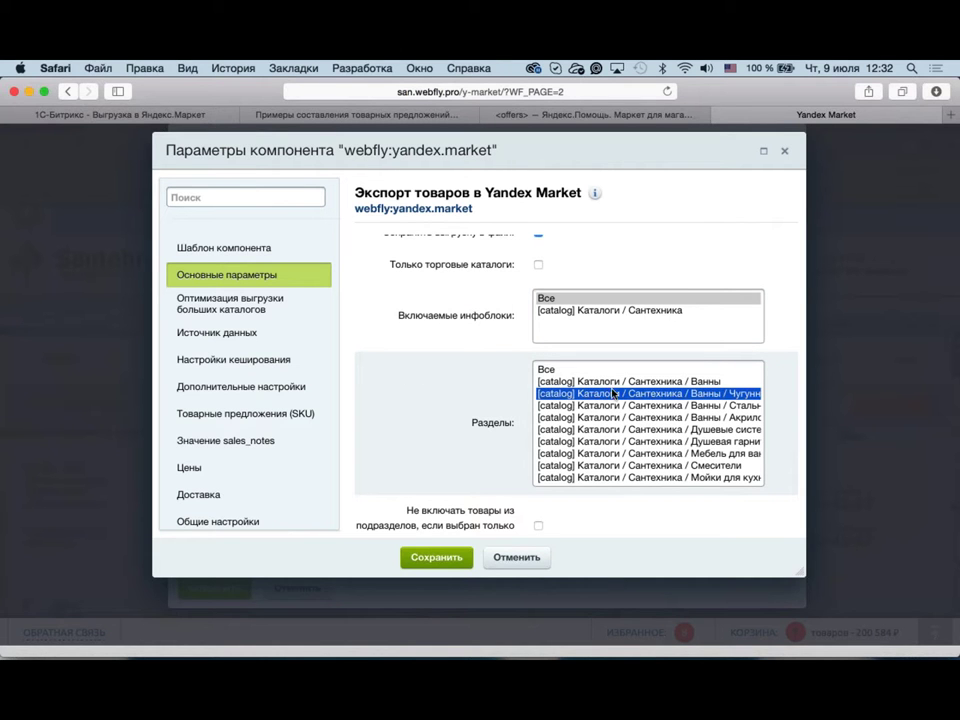
pyautogui.keyDown('shift'); pyautogui.click(628, 406); pyautogui.keyUp('shift')
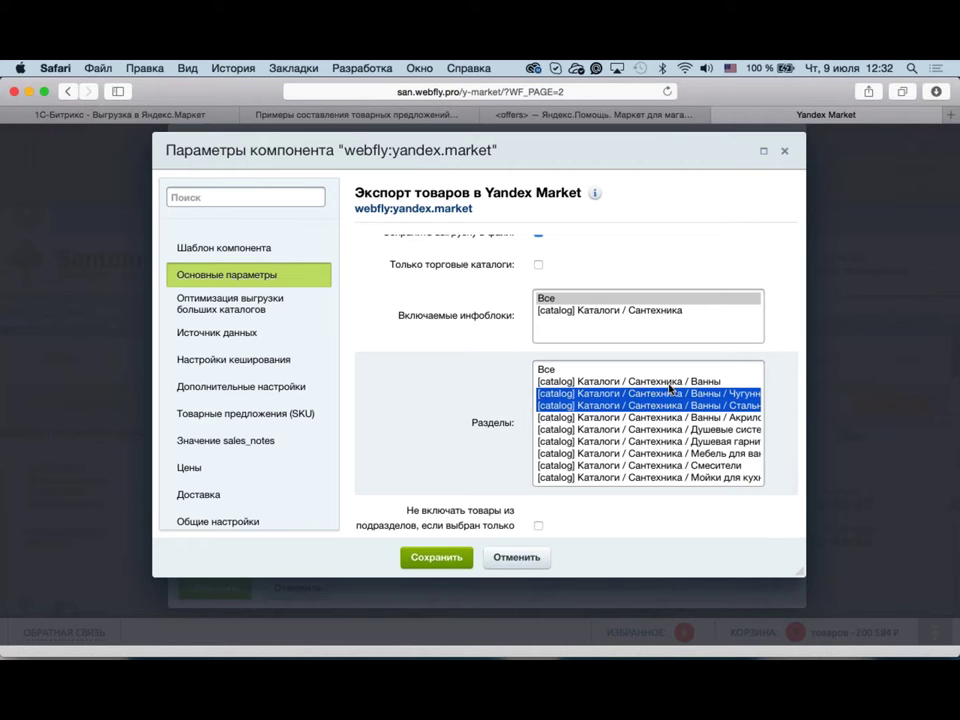
pyautogui.click(664, 383)
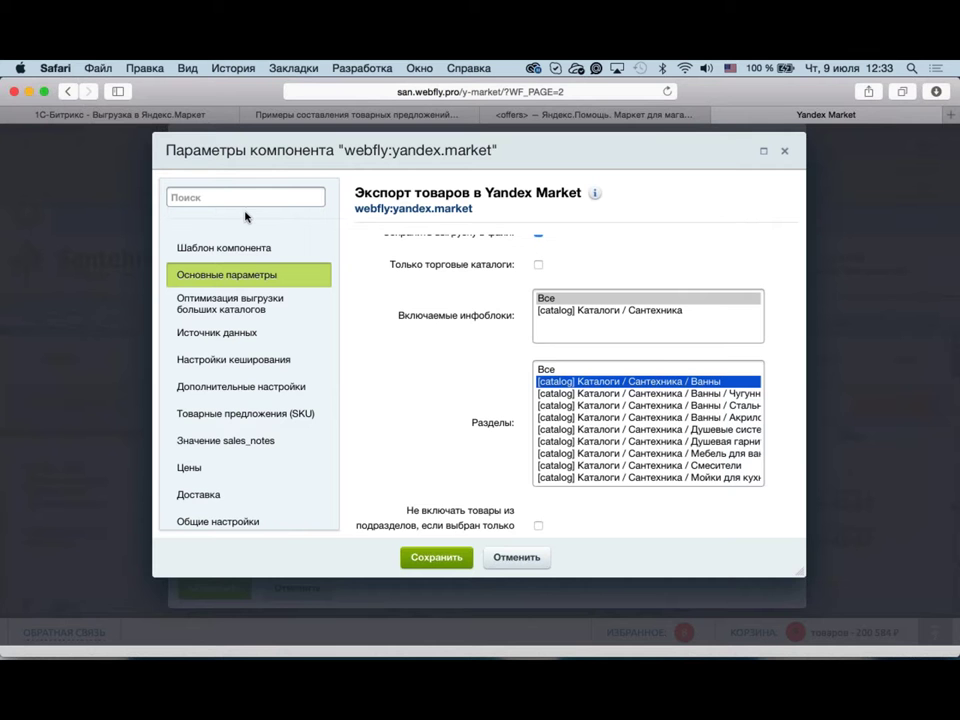
# Step: Read the export filter examples on the module's Marketplace page and copy the $arrFilter code with PROPERTY_WF_SALE_VALUE => "Y"
pyautogui.click(238, 133)
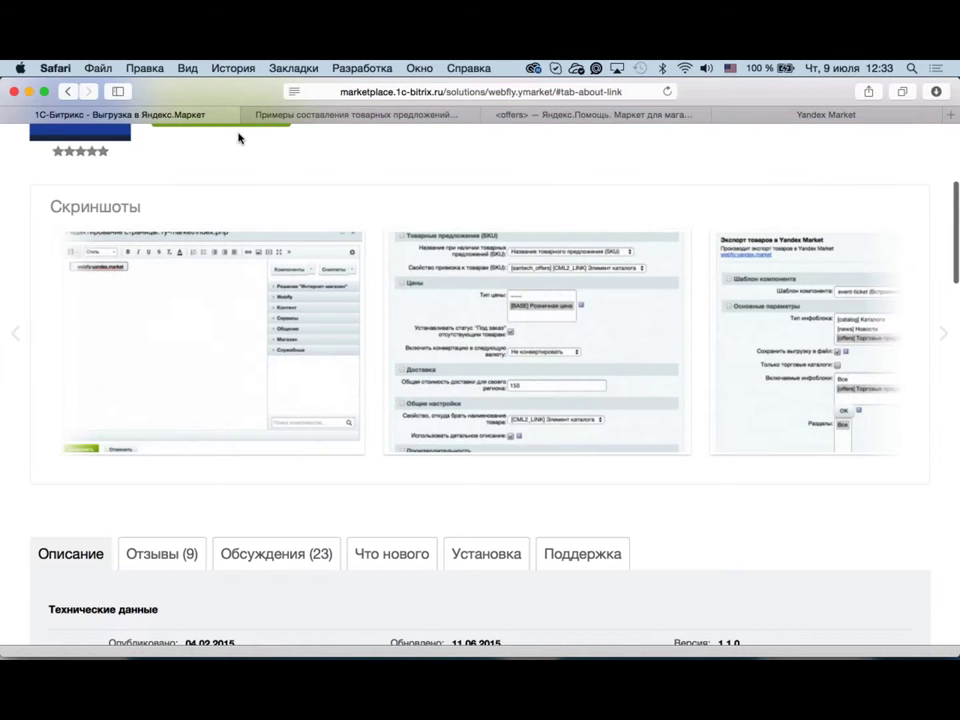
pyautogui.scroll(-10, 238, 137)
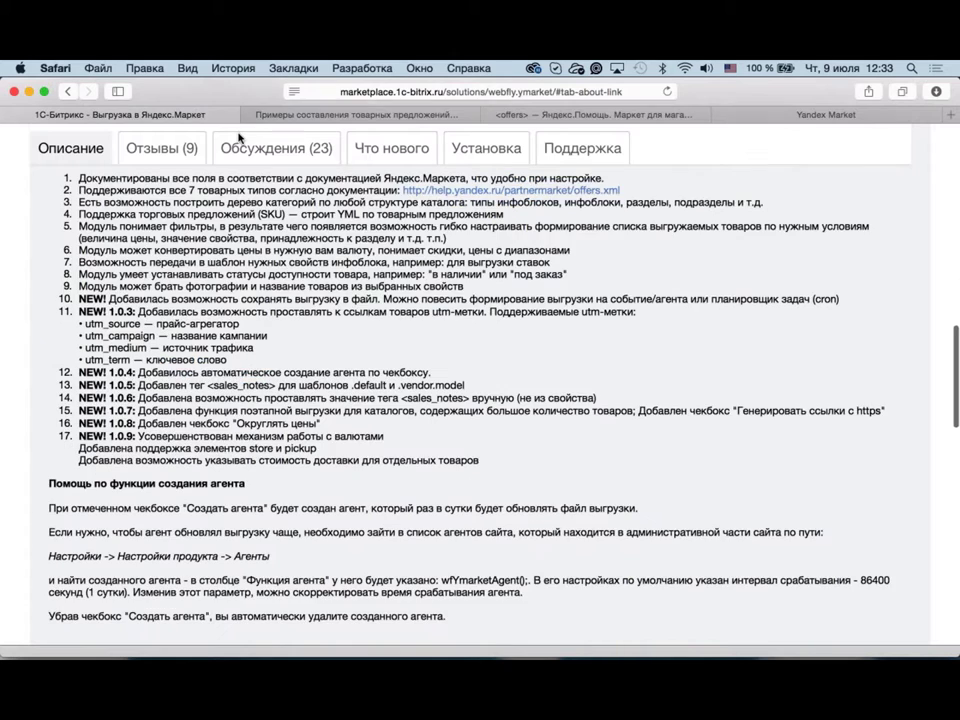
pyautogui.scroll(-8, 238, 137)
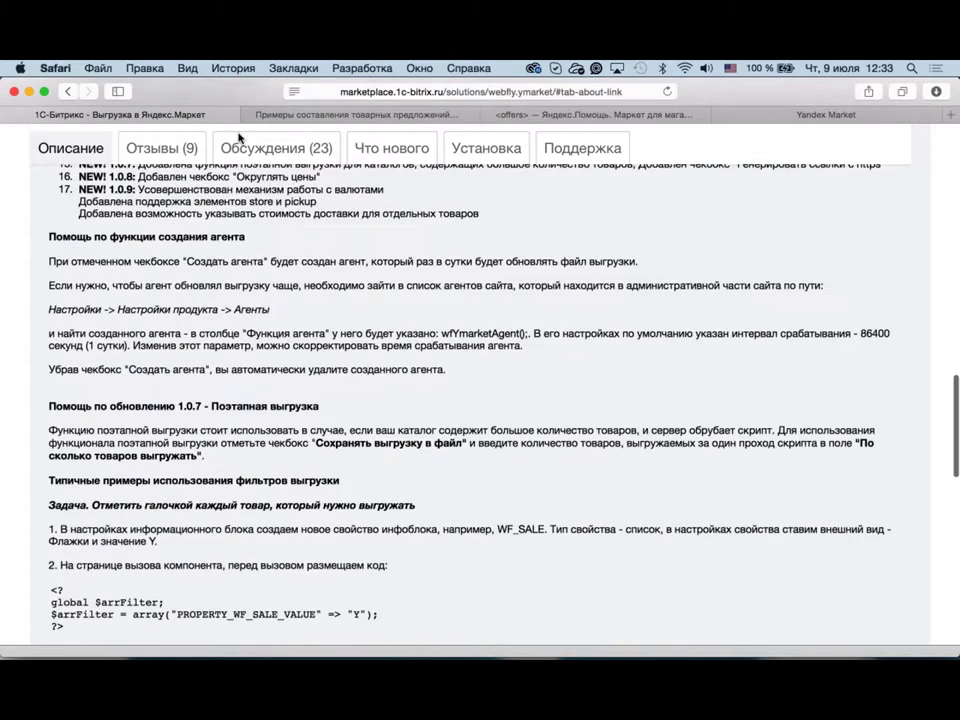
pyautogui.scroll(-1, 238, 137)
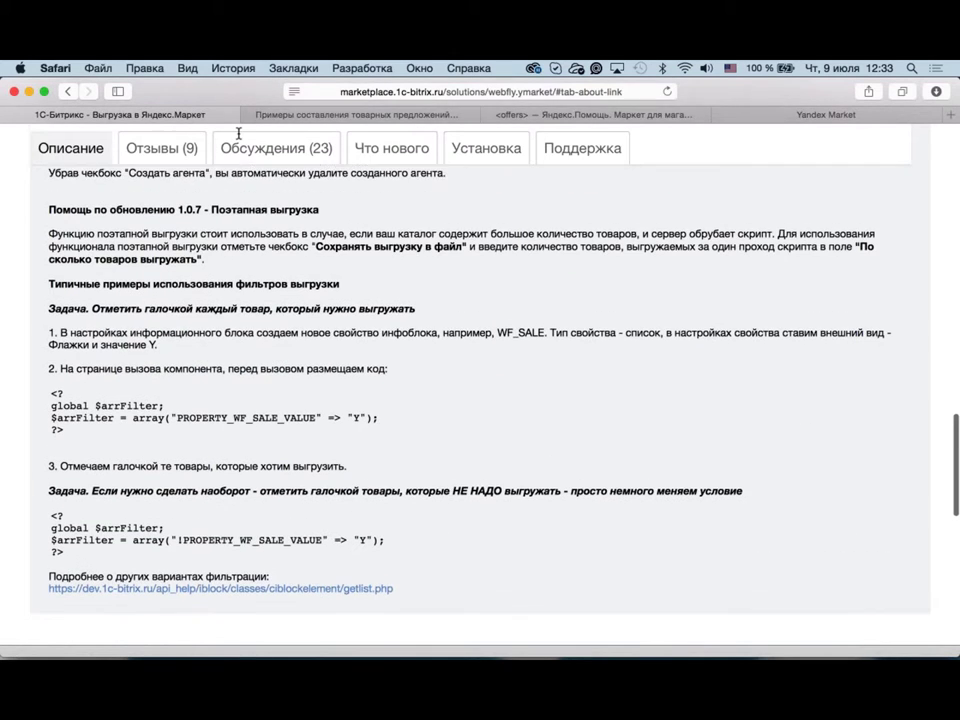
pyautogui.moveTo(49, 296); pyautogui.dragTo(423, 572)
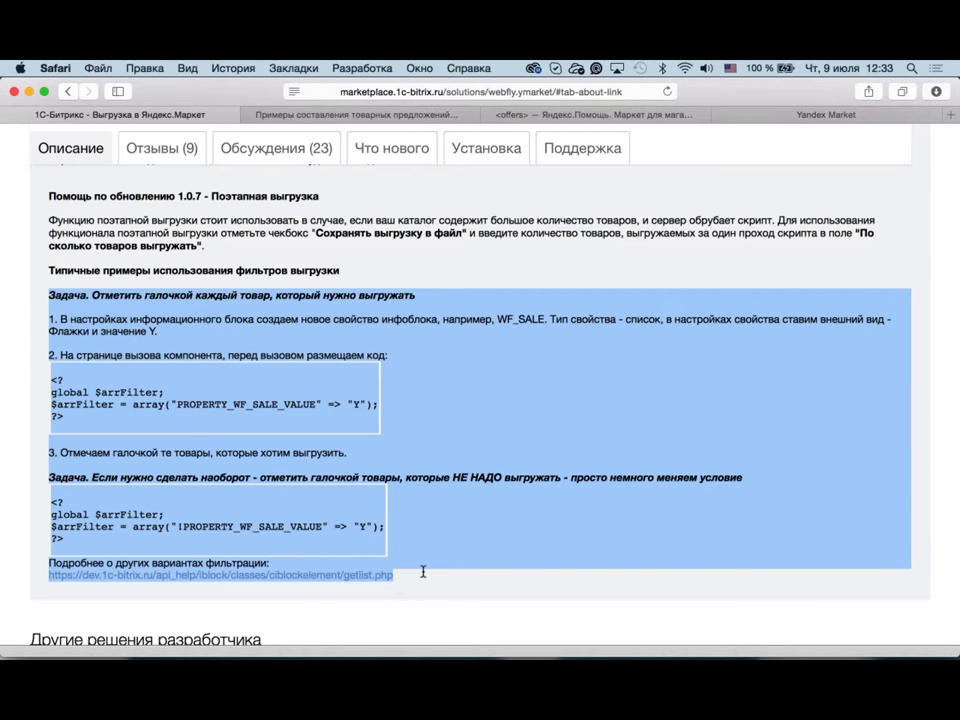
pyautogui.click(423, 572)
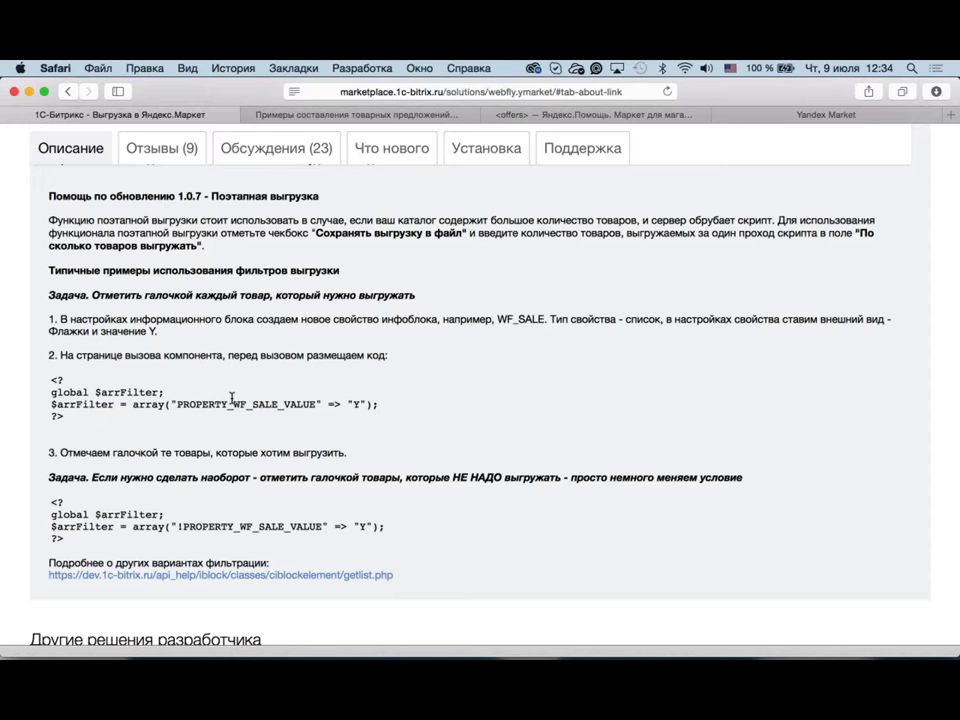
pyautogui.moveTo(234, 404); pyautogui.dragTo(277, 401)
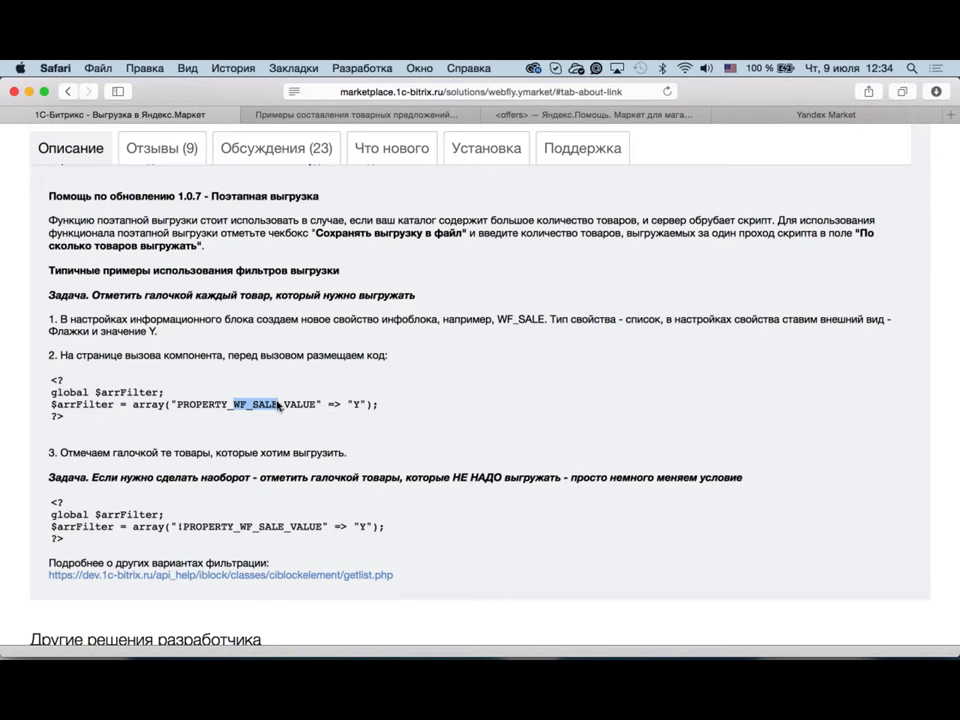
pyautogui.moveTo(66, 418); pyautogui.dragTo(50, 378)
pyautogui.press('super+c')
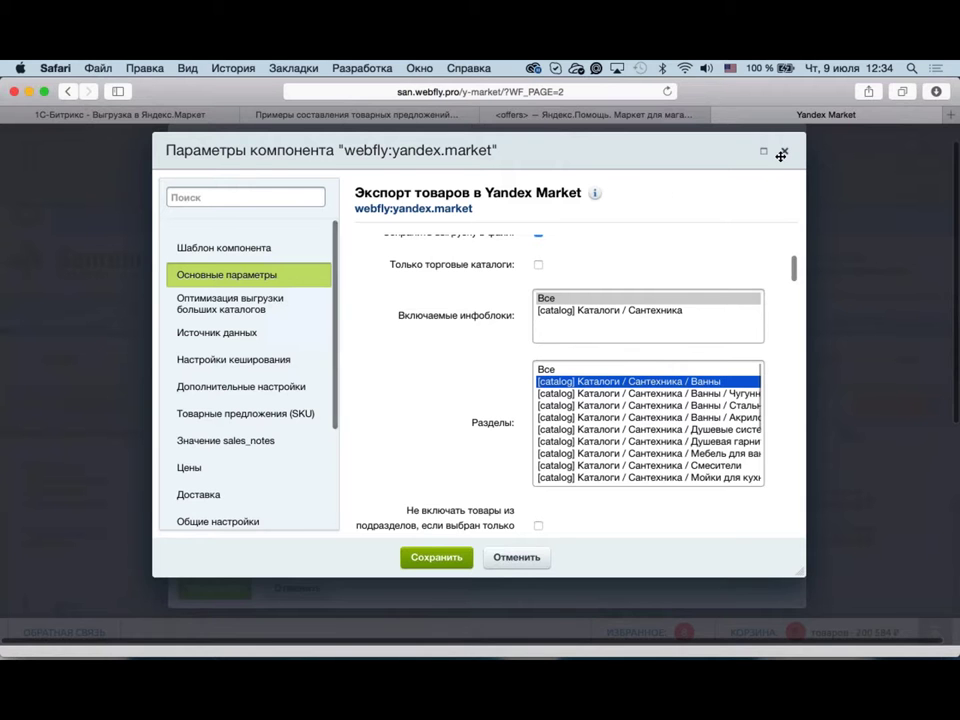
# Step: Return to the Yandex Market page, close the component parameters without saving, and show the page's source code in the editor
pyautogui.click(778, 152)
pyautogui.click(197, 183)
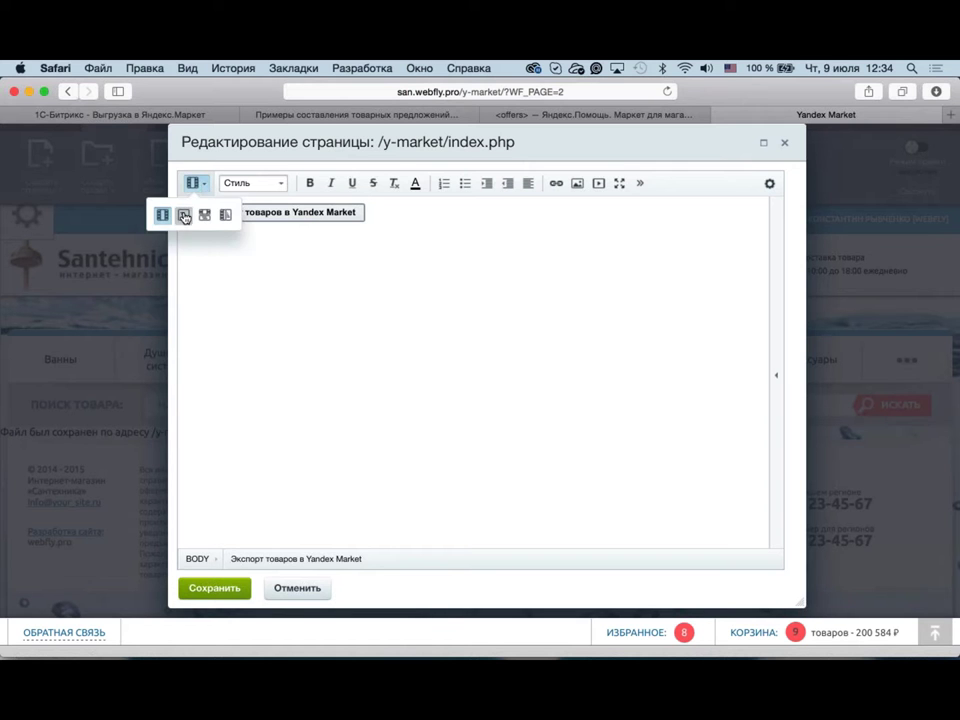
pyautogui.click(184, 216)
pyautogui.click(373, 287)
pyautogui.press('BackSpace')
pyautogui.press('BackSpace')
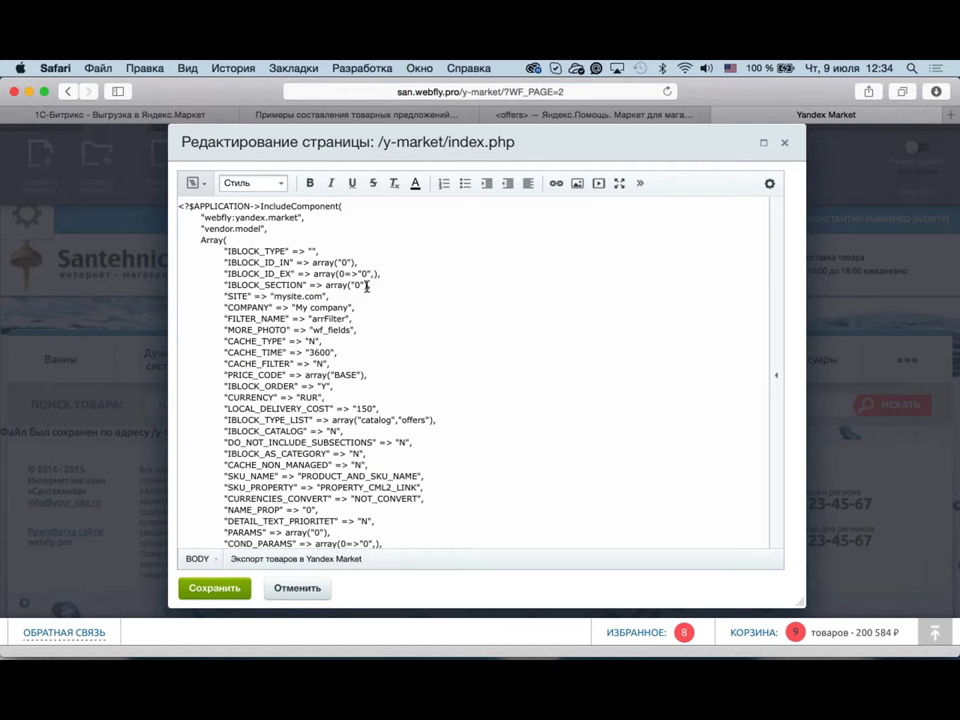
# Step: Insert the copied $arrFilter code block above the IncludeComponent call at the start of /y-market/index.php
pyautogui.click(179, 205)
pyautogui.press('Return')
pyautogui.press('Return')
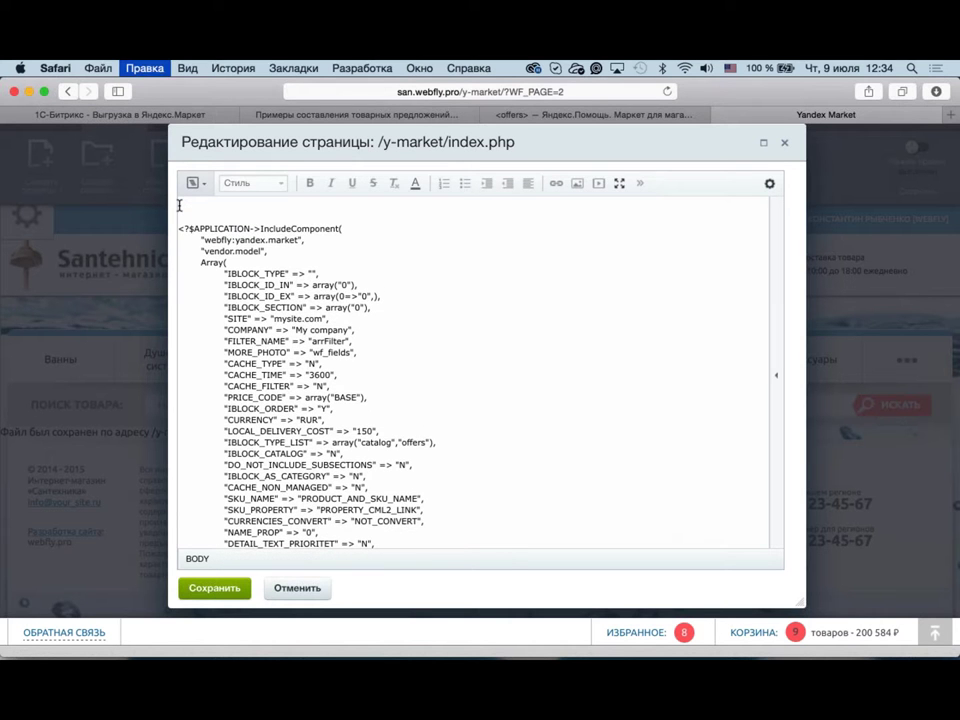
pyautogui.press('super+v')
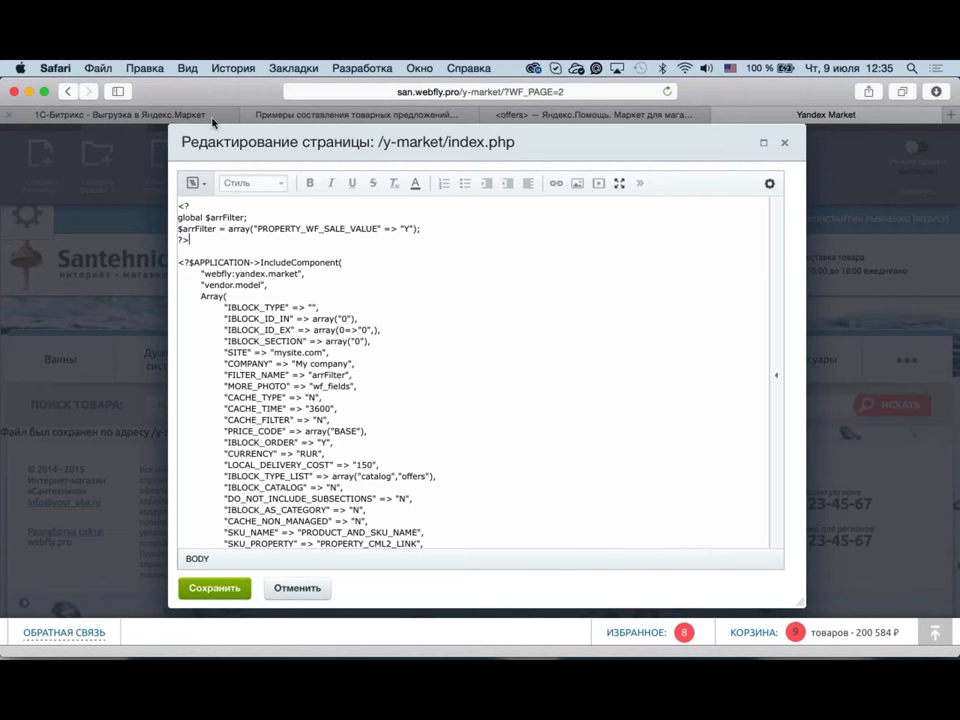
# Step: Check the technical support information on the module's Marketplace page and return to the page source in the editor
pyautogui.click(150, 114)
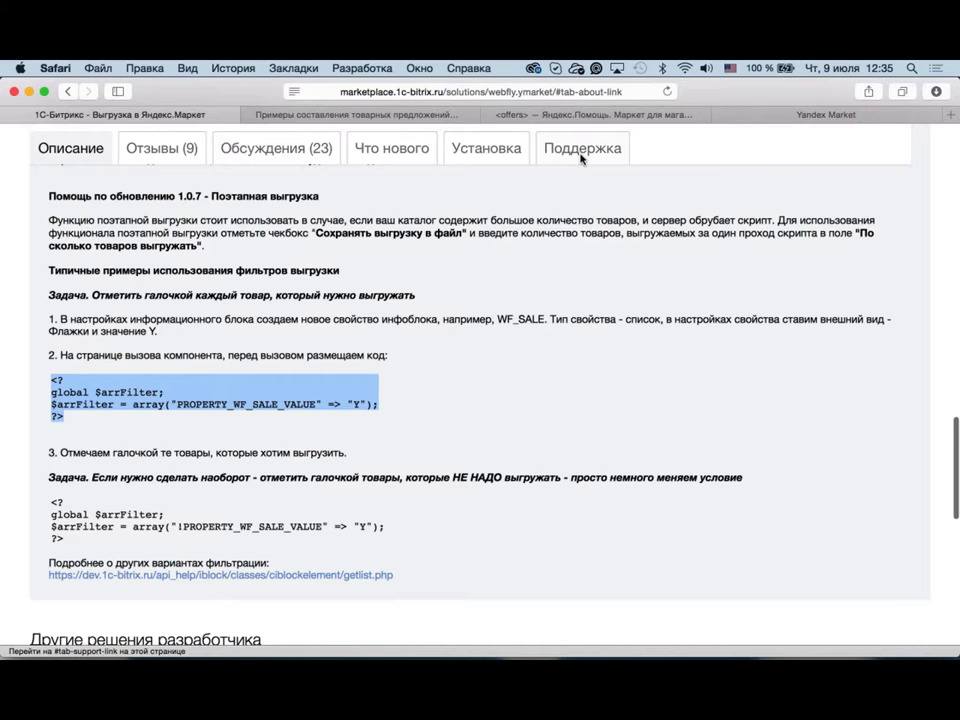
pyautogui.click(568, 150)
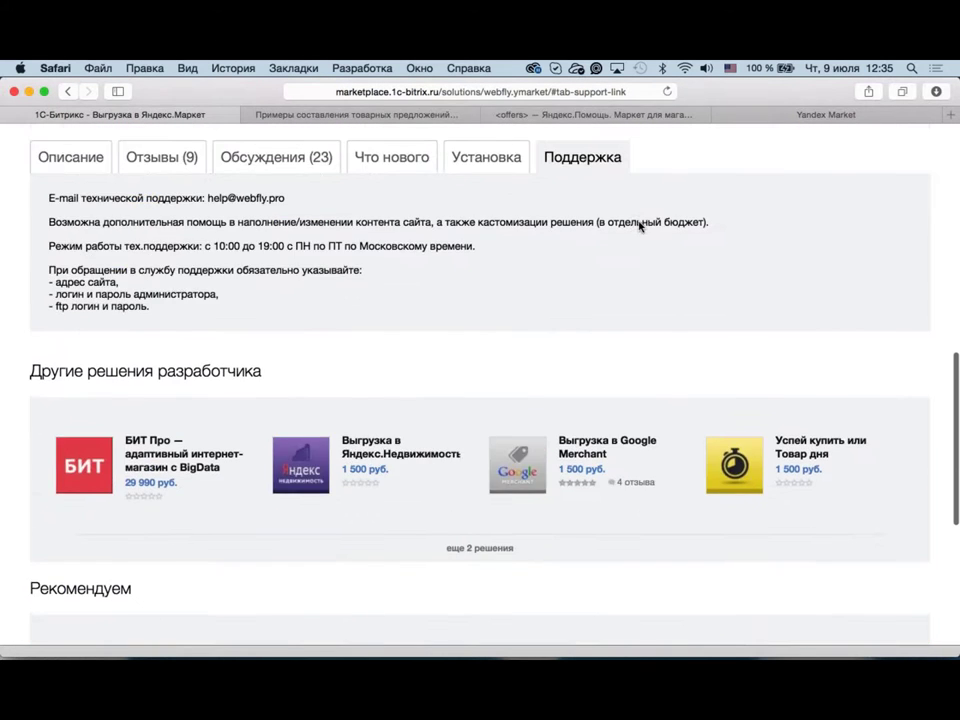
pyautogui.scroll(-1, 640, 227)
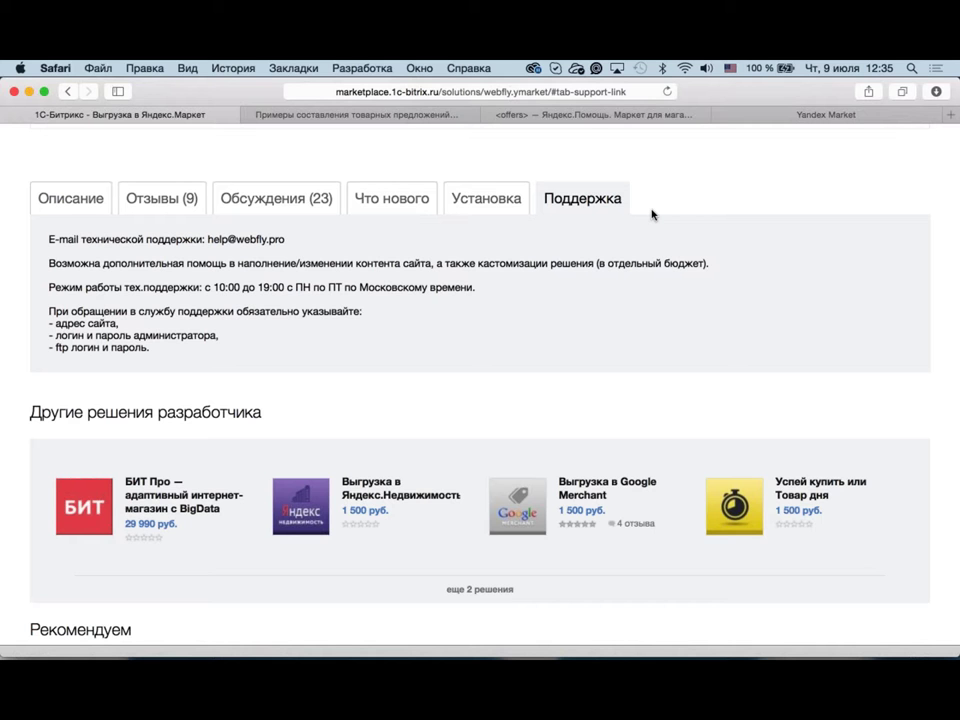
pyautogui.click(785, 115)
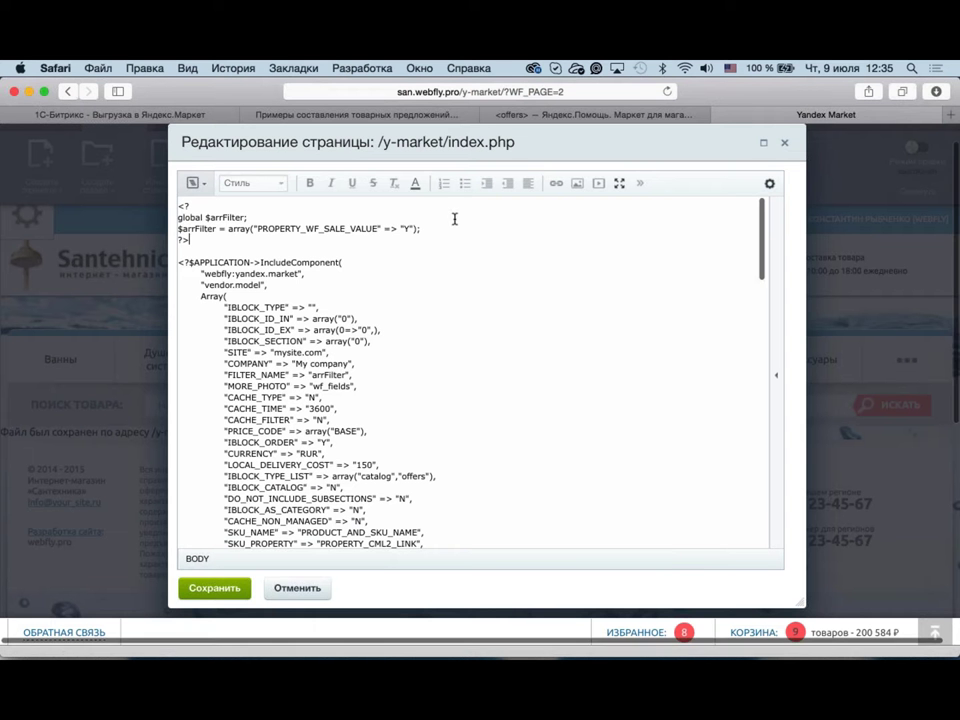
# Step: Switch the page editor back to visual mode and open the webfly:yandex.market component's parameters
pyautogui.click(196, 183)
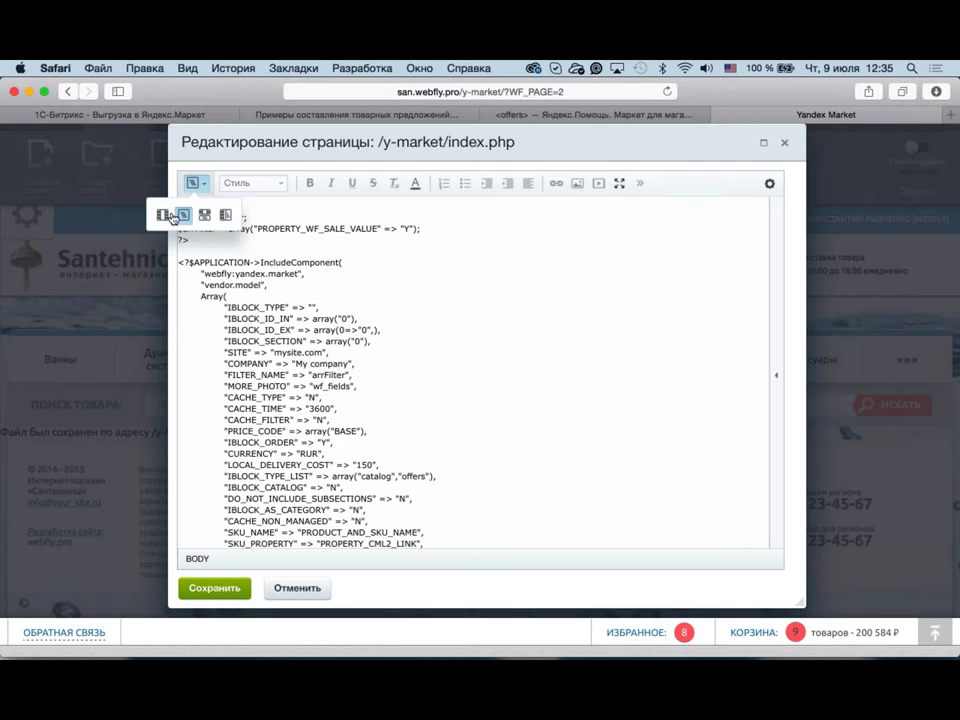
pyautogui.click(184, 214)
pyautogui.doubleClick(324, 220)
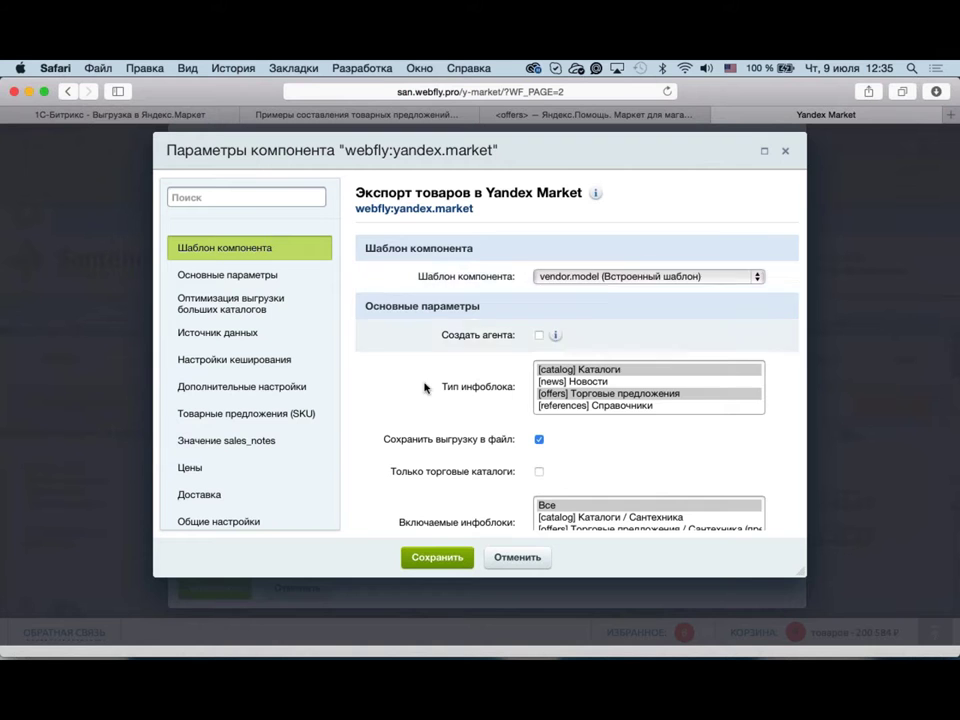
# Step: Enable generating links with https in the export component's data source settings
pyautogui.scroll(-2, 560, 335)
pyautogui.scroll(-2, 427, 389)
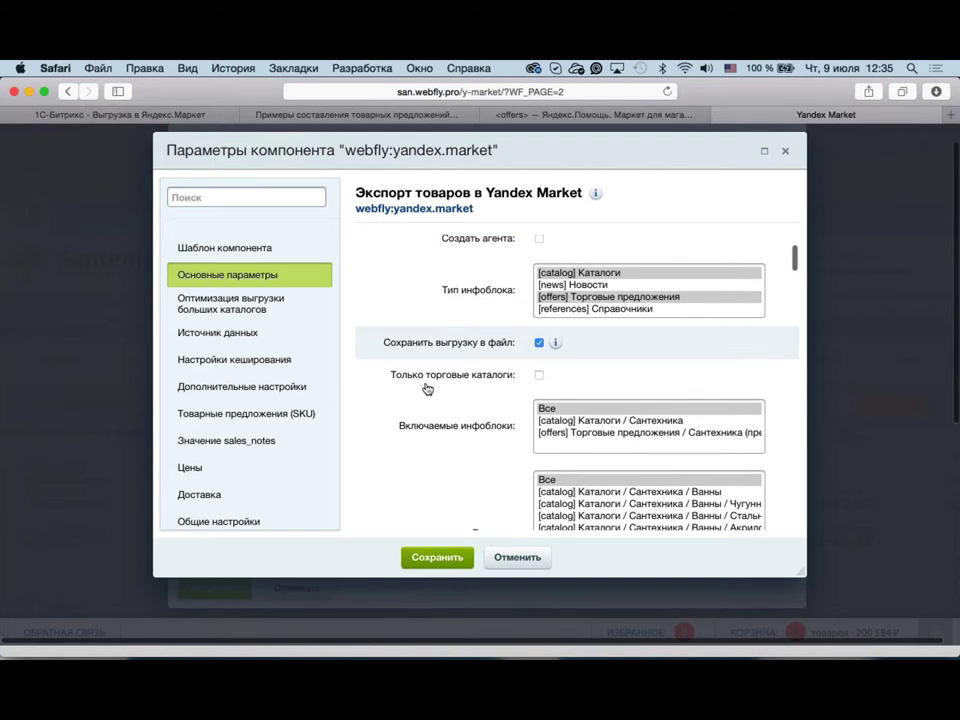
pyautogui.scroll(-2, 427, 389)
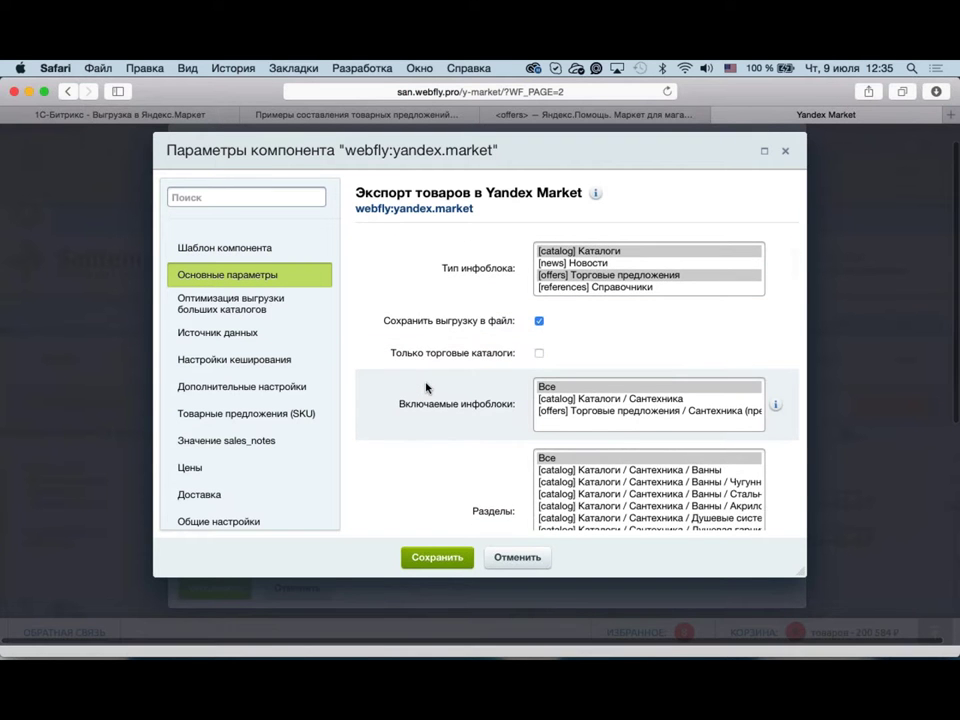
pyautogui.scroll(-3, 426, 388)
pyautogui.scroll(-3, 426, 388)
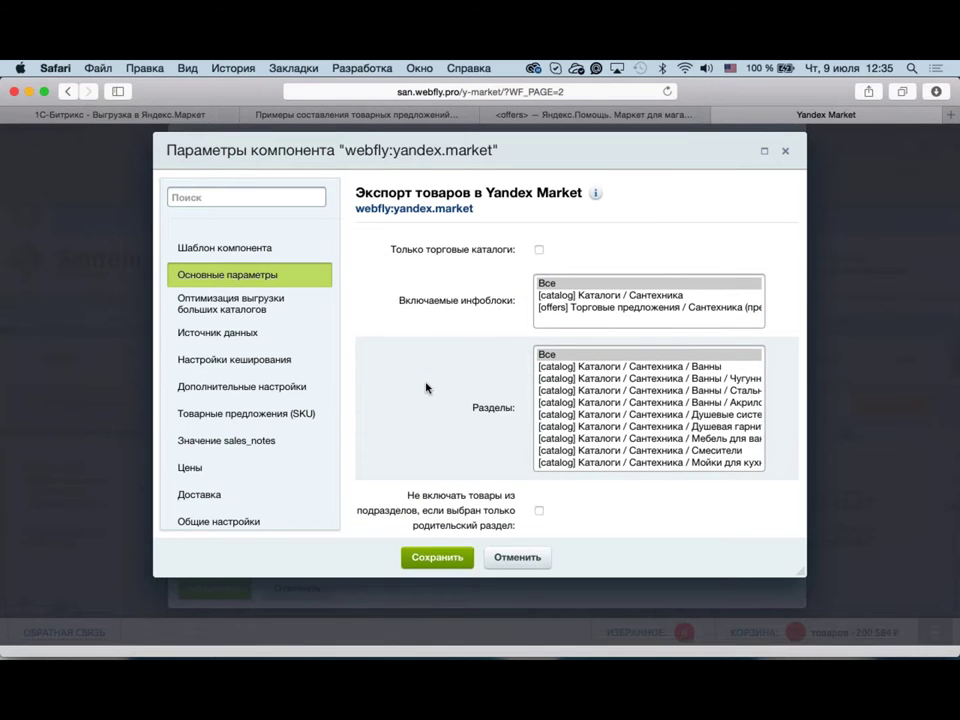
pyautogui.scroll(-1, 426, 388)
pyautogui.scroll(-3, 426, 388)
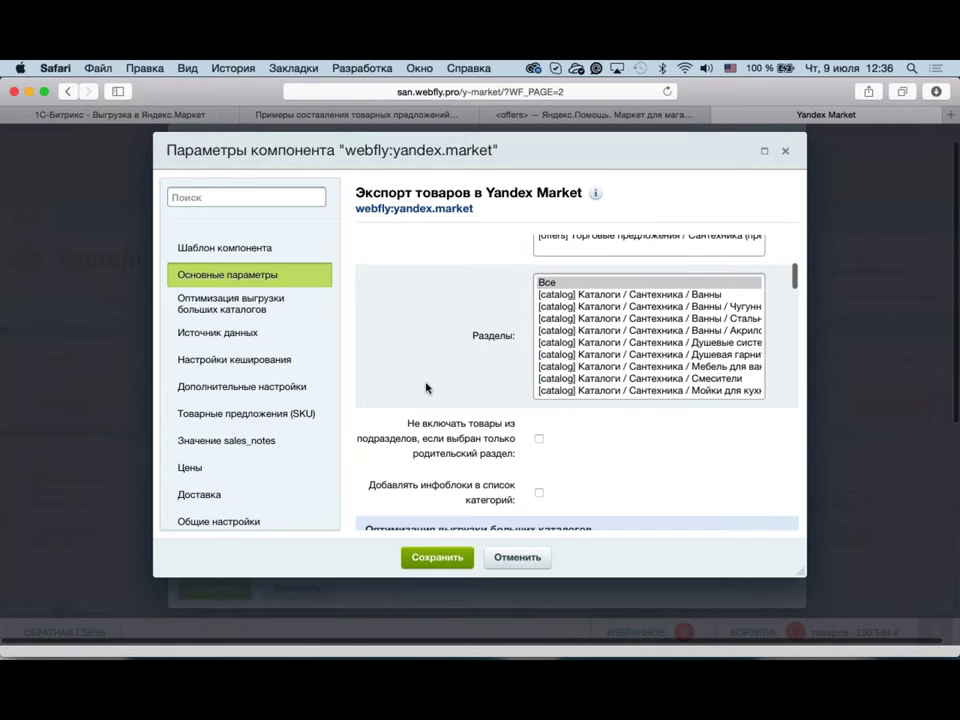
pyautogui.scroll(-10, 426, 388)
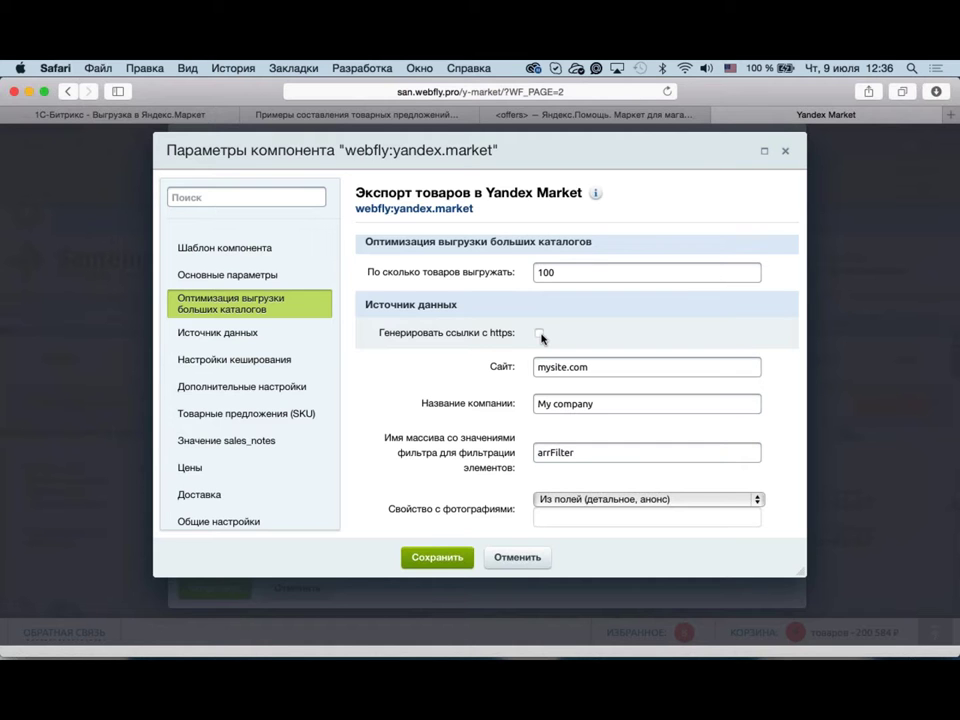
pyautogui.click(540, 335)
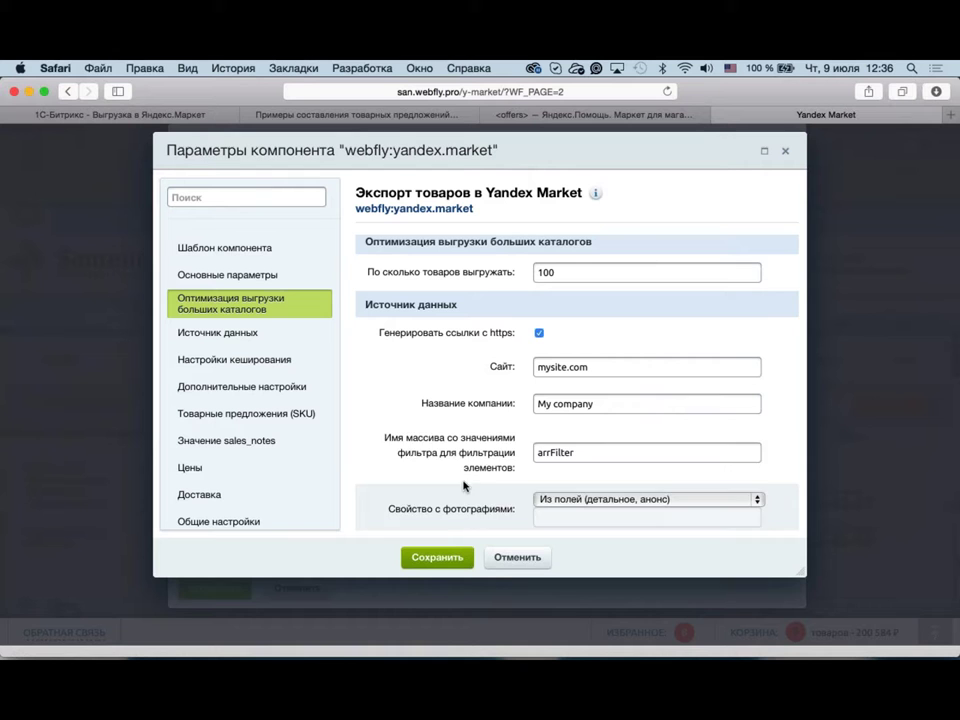
# Step: Enable price rounding in the price settings, keeping the "Под заказ" status switched on for out-of-stock products
pyautogui.click(326, 473)
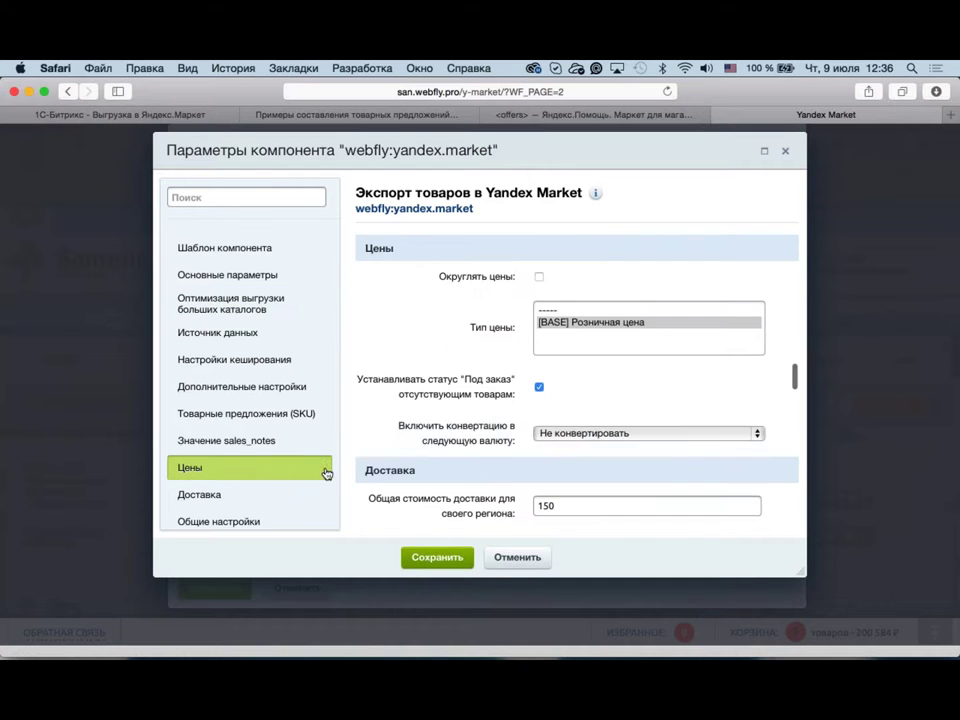
pyautogui.scroll(-1, 435, 447)
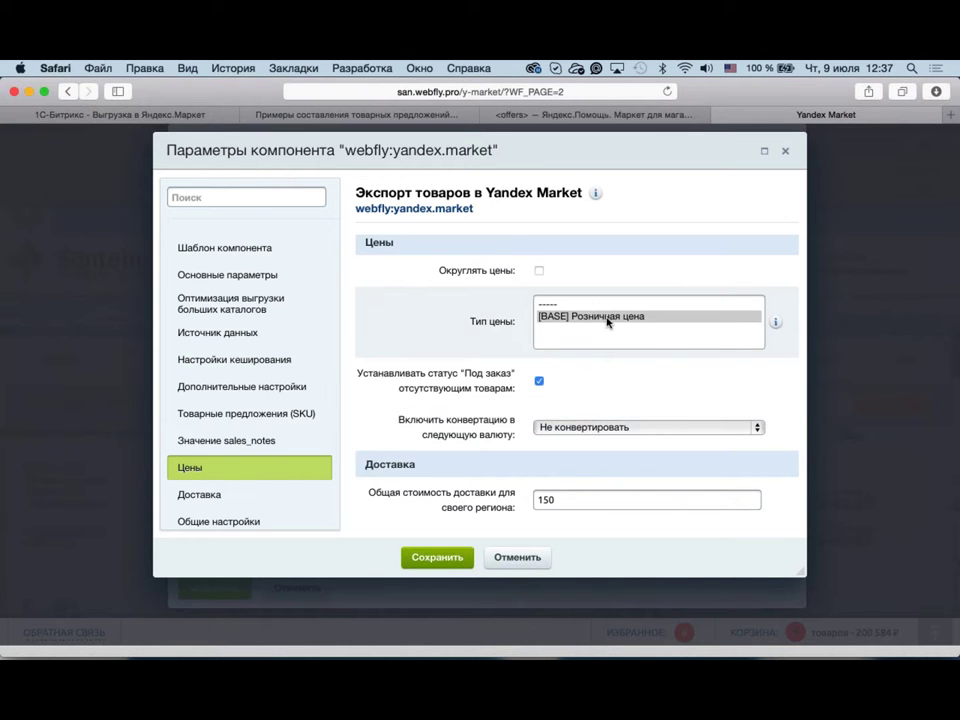
pyautogui.click(540, 271)
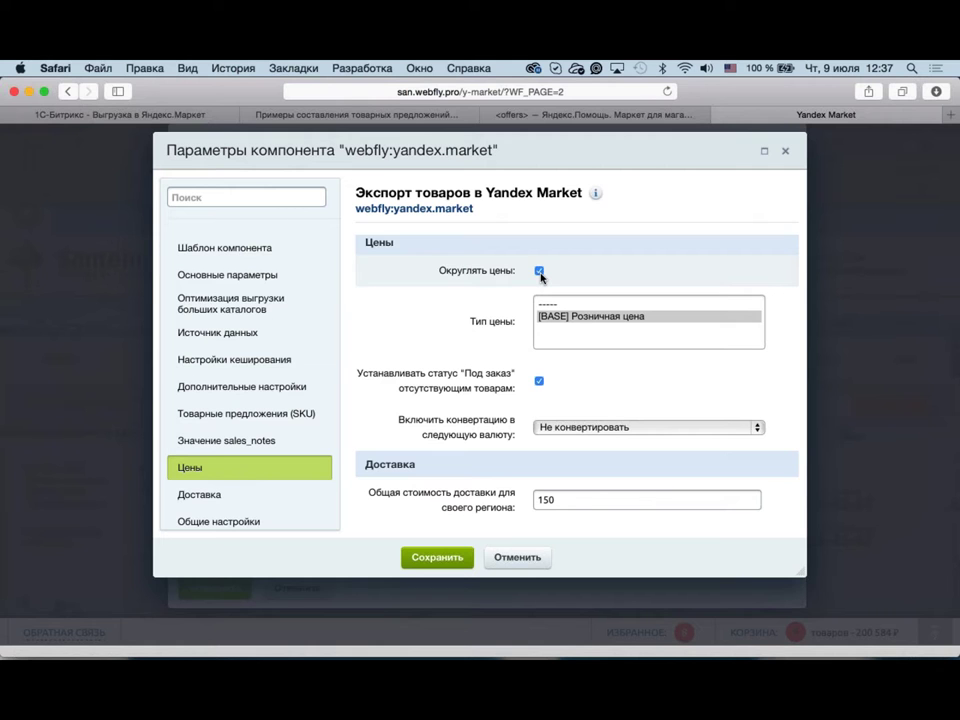
pyautogui.click(539, 381)
pyautogui.click(539, 381)
pyautogui.moveTo(556, 388)
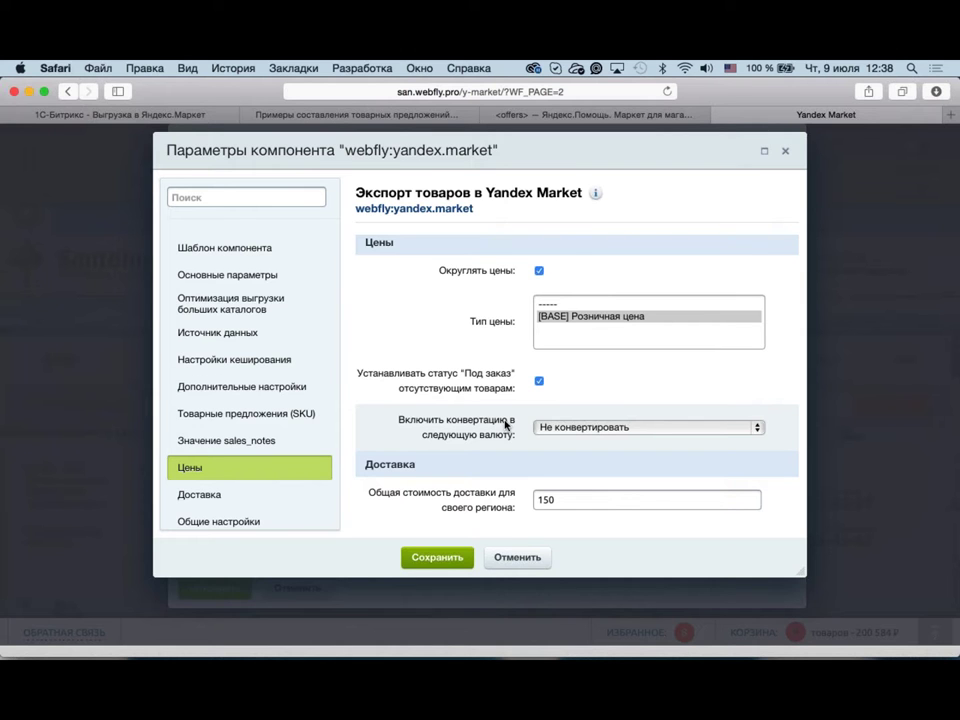
# Step: Set the currency that exported prices are converted into to Рубль
pyautogui.click(580, 428)
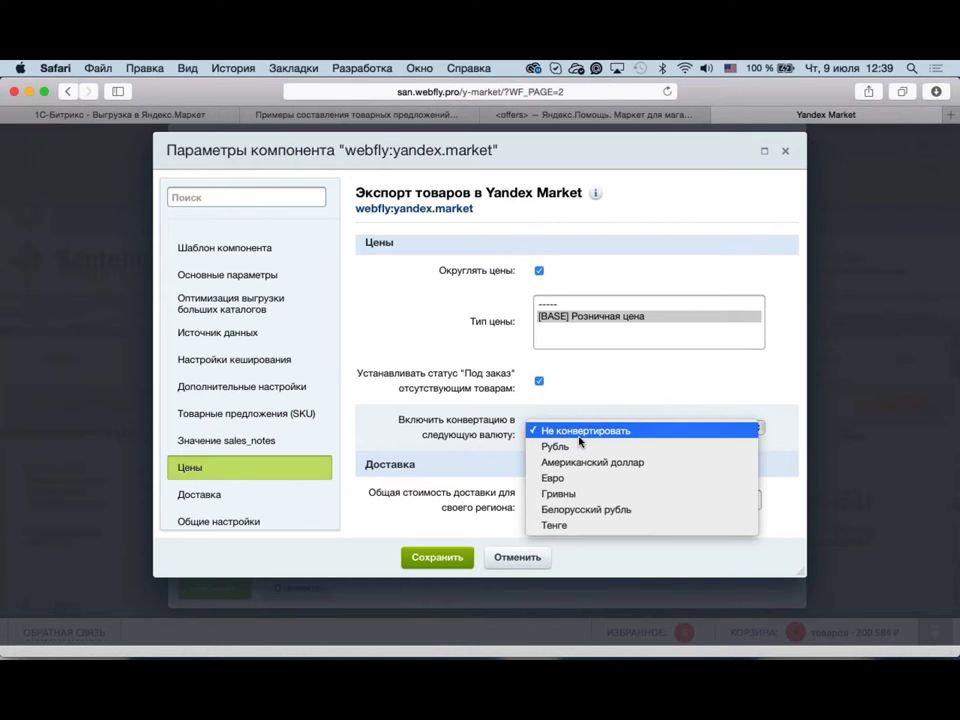
pyautogui.click(537, 451)
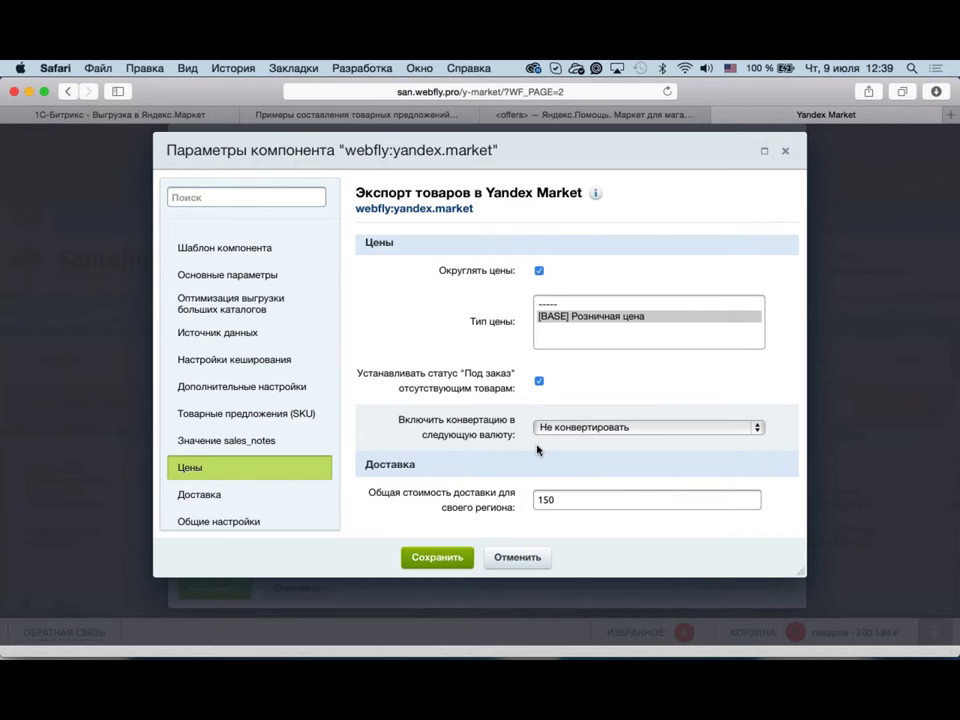
pyautogui.press('Down')
# Step: Set the general delivery cost for the shop's own region to 0
pyautogui.scroll(-3, 536, 450)
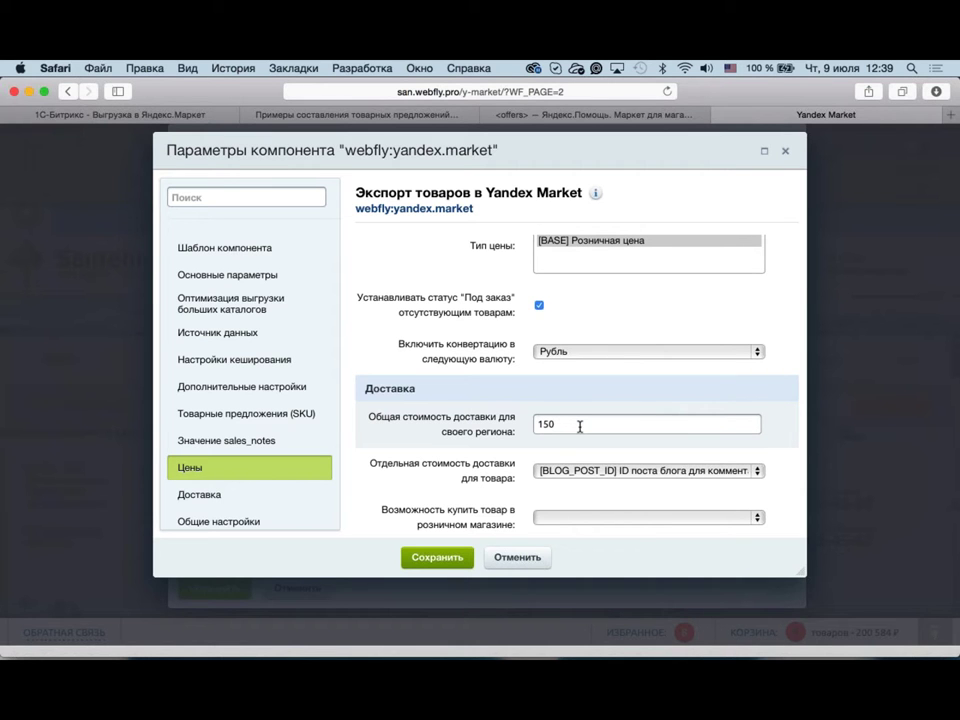
pyautogui.doubleClick(580, 426)
pyautogui.write('0')
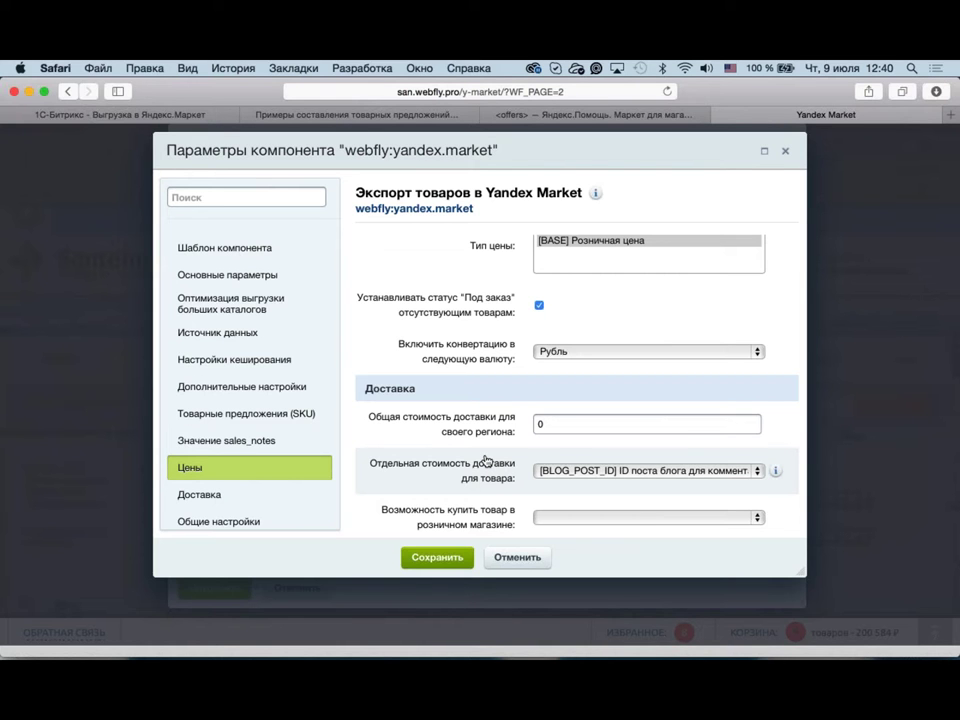
# Step: Examine the sales_notes options: the manual value and the list of properties that can supply the tag
pyautogui.click(316, 445)
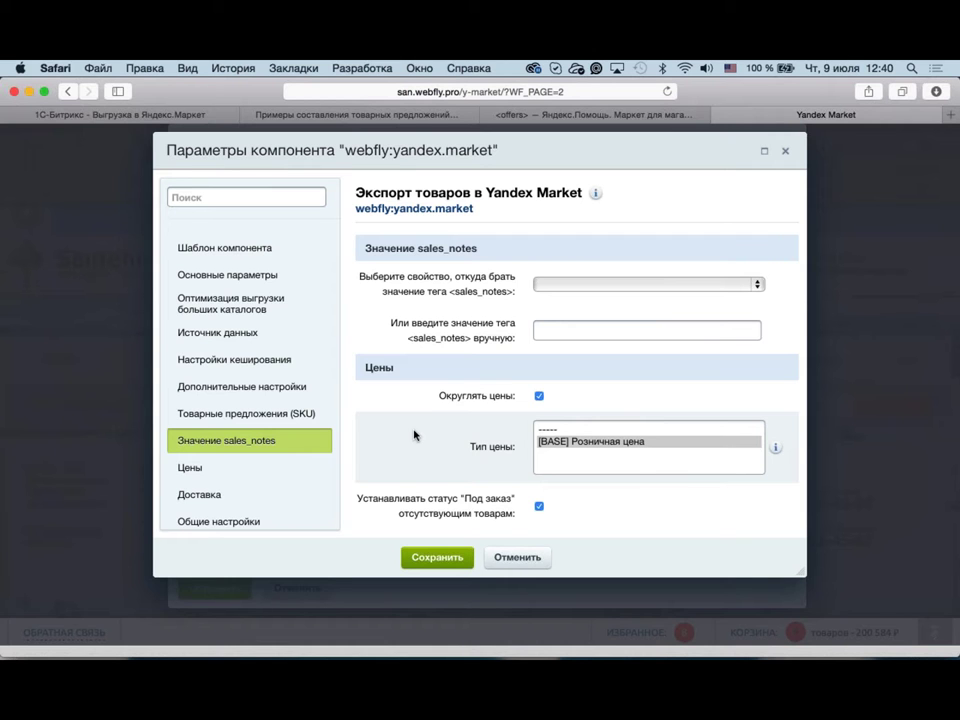
pyautogui.click(559, 333)
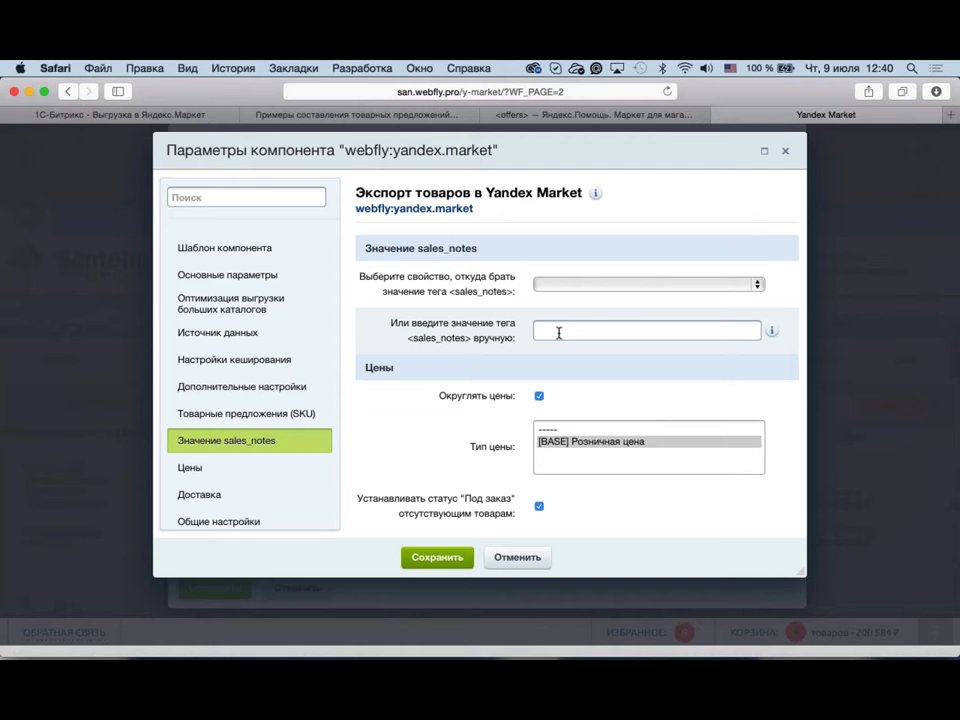
pyautogui.click(609, 287)
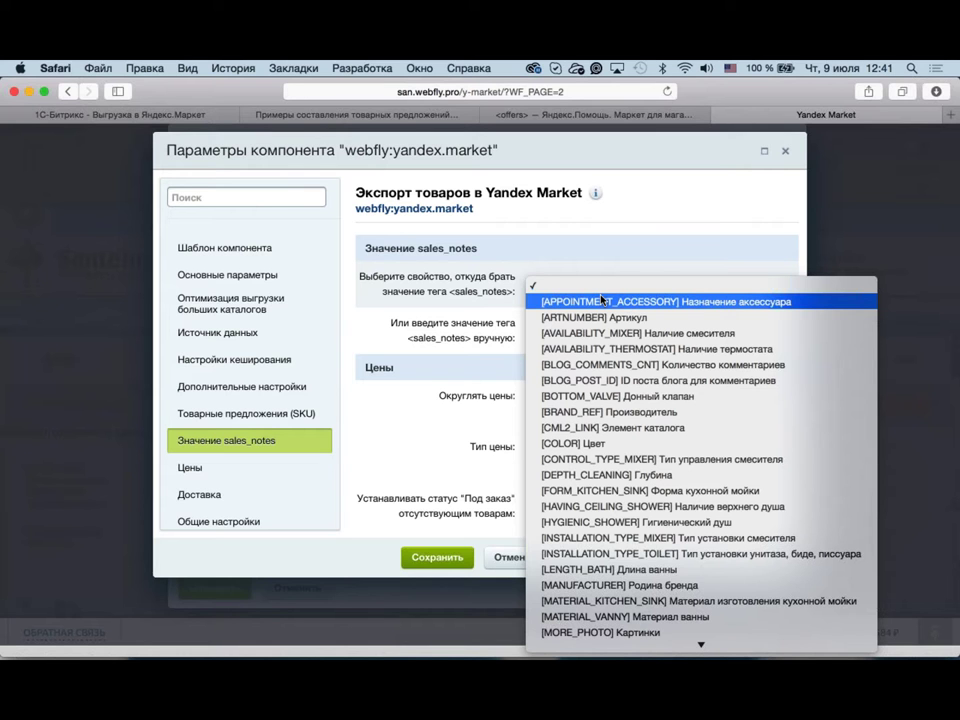
pyautogui.click(506, 302)
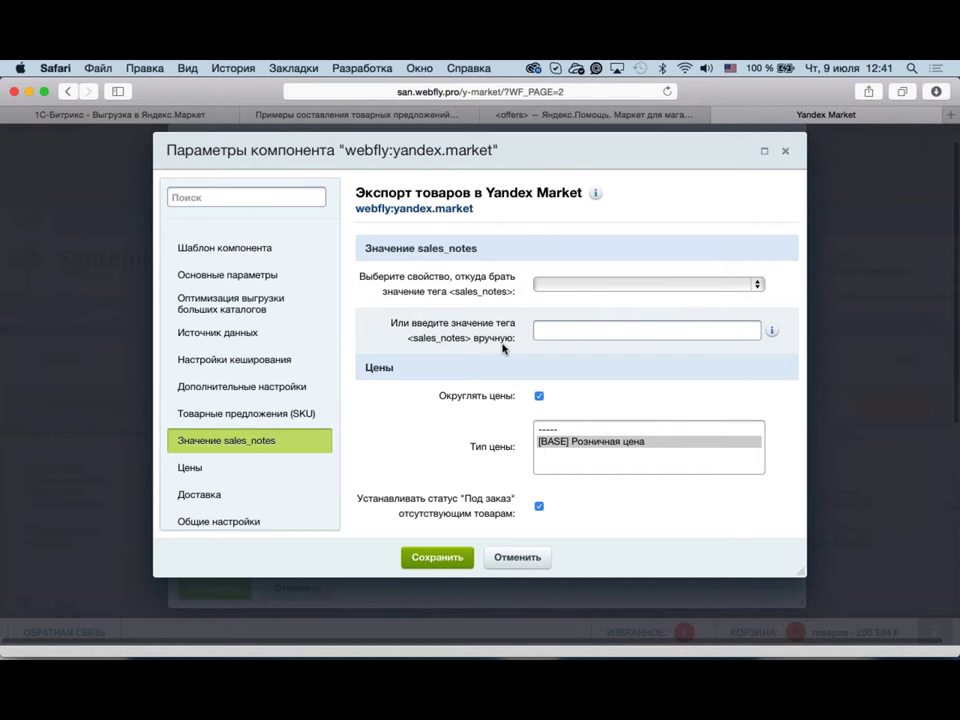
# Step: Review the delivery, general and performance settings and the utm tag parameters of the export
pyautogui.scroll(-5, 504, 349)
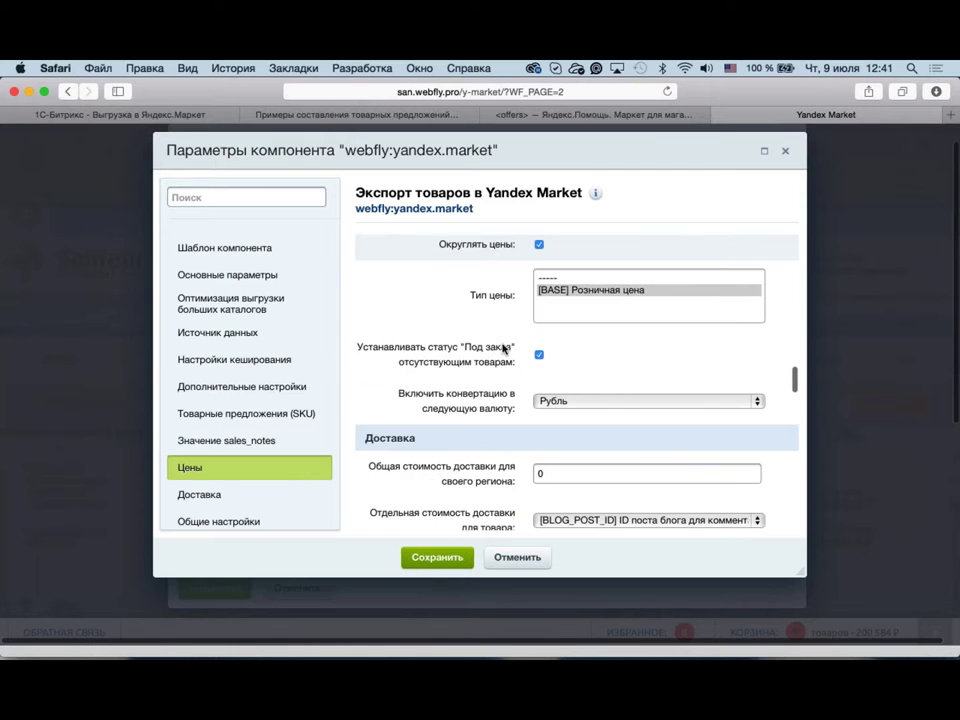
pyautogui.scroll(-5, 504, 349)
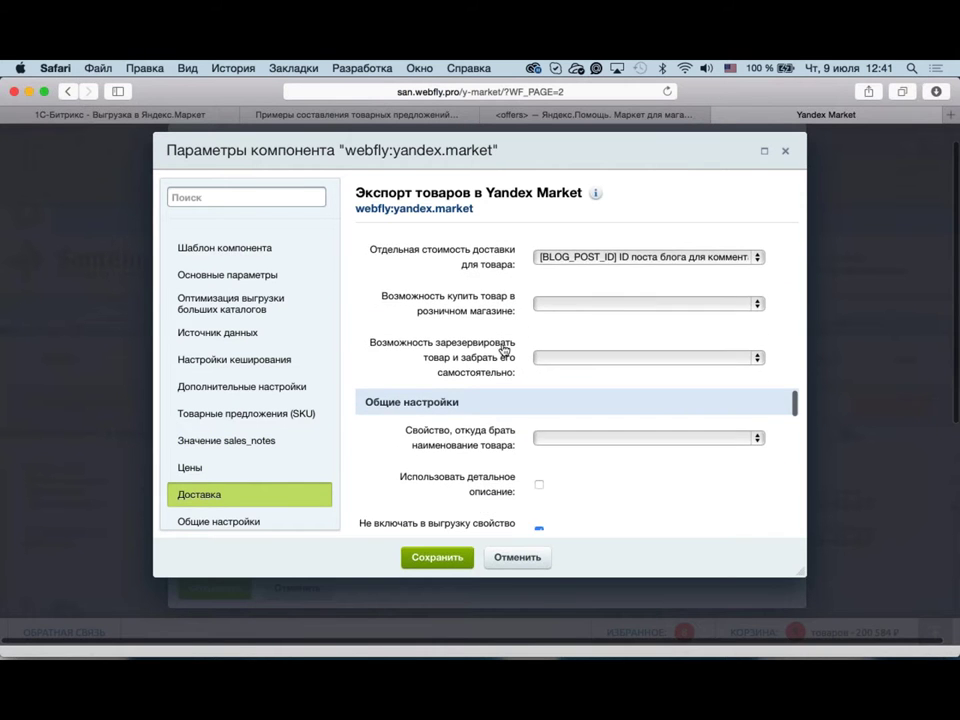
pyautogui.scroll(-3, 504, 349)
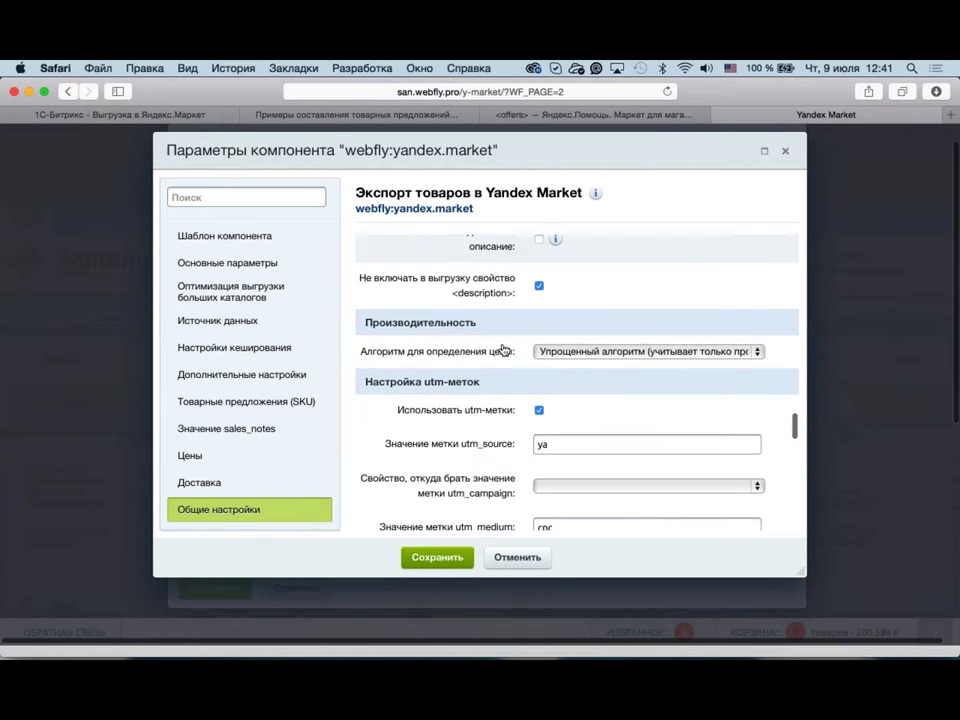
pyautogui.scroll(-1, 504, 349)
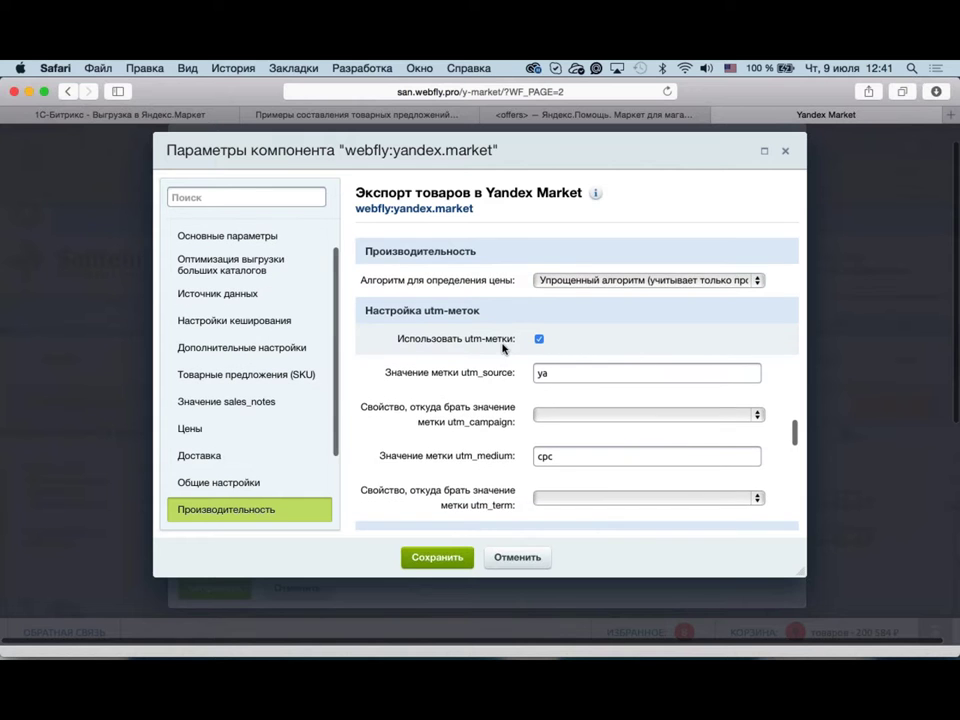
pyautogui.scroll(-1, 504, 347)
pyautogui.scroll(1, 504, 348)
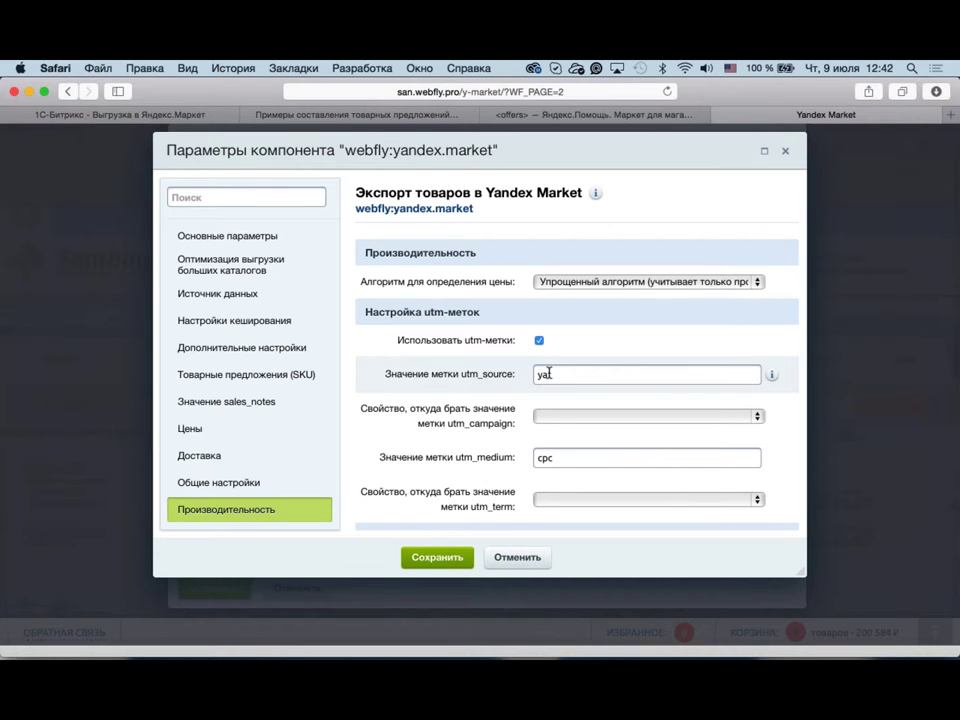
pyautogui.scroll(-3, 548, 373)
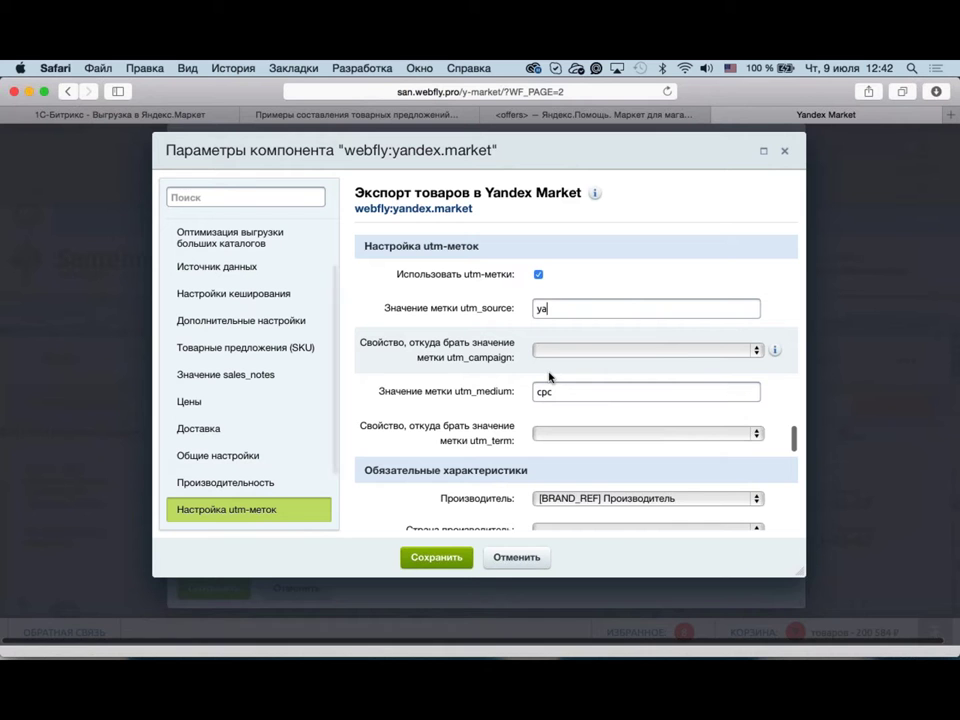
# Step: Review the mandatory and optional product characteristics offered for the clothing, footwear and accessories category
pyautogui.scroll(-5, 548, 375)
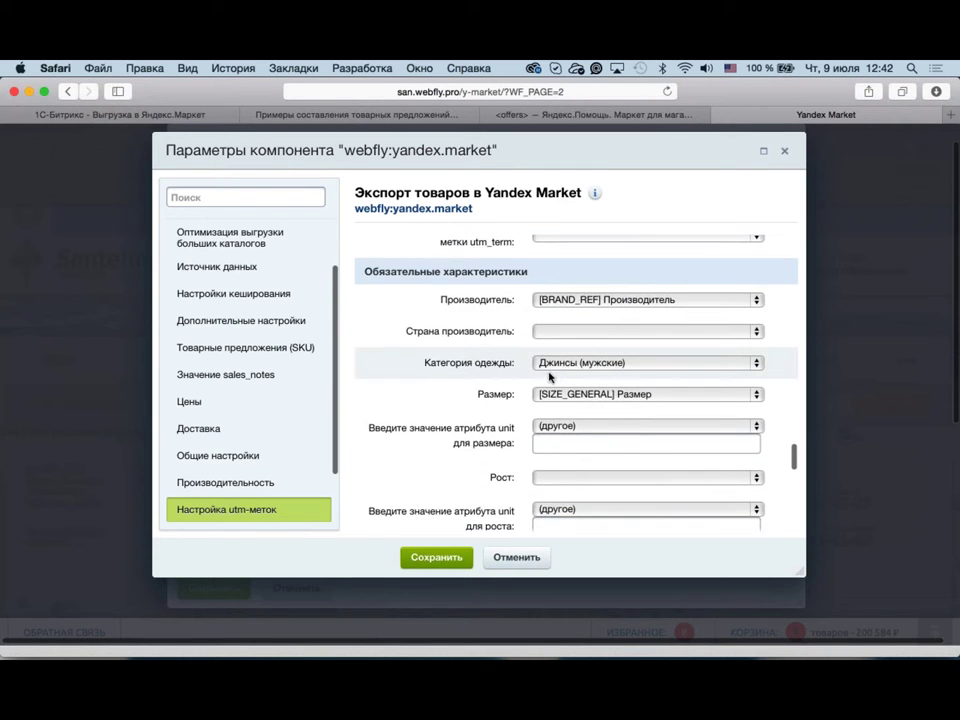
pyautogui.scroll(-1, 548, 375)
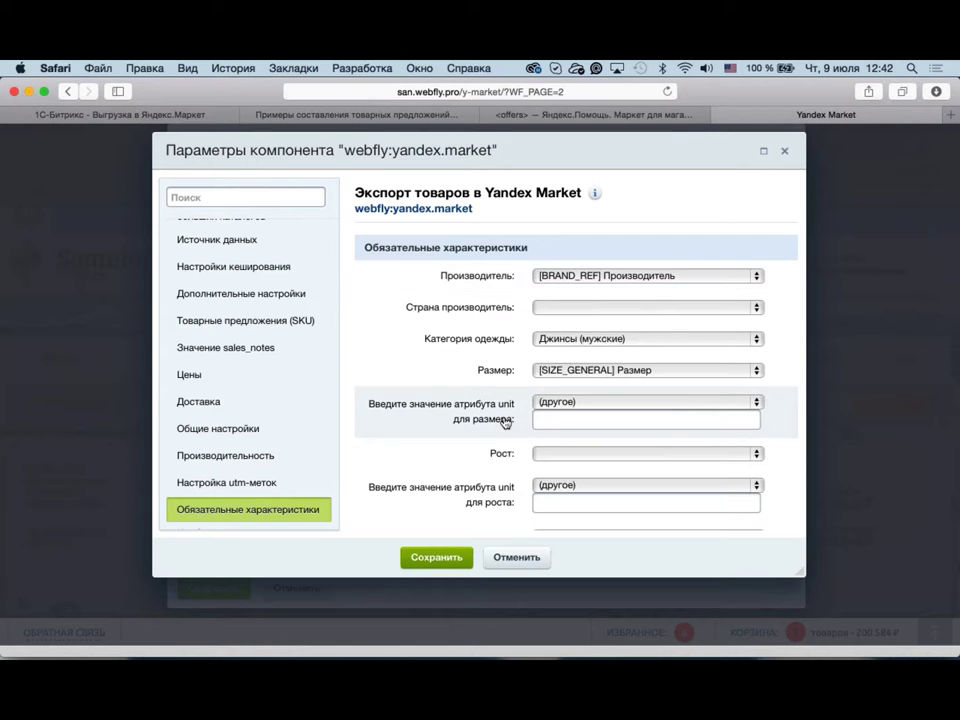
pyautogui.scroll(-4, 505, 422)
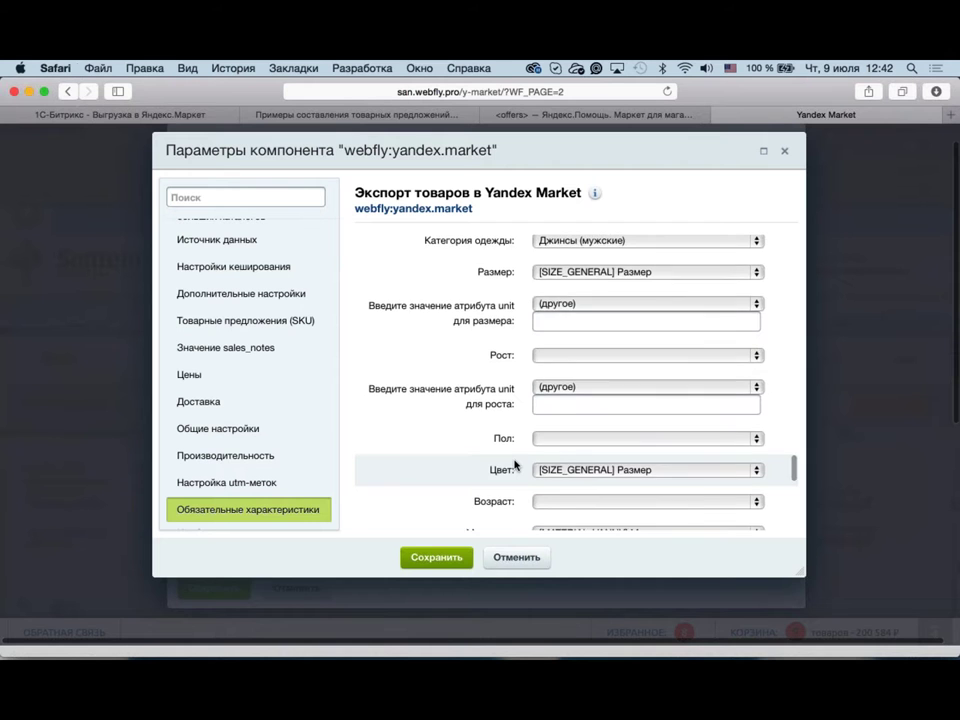
pyautogui.scroll(-2, 515, 464)
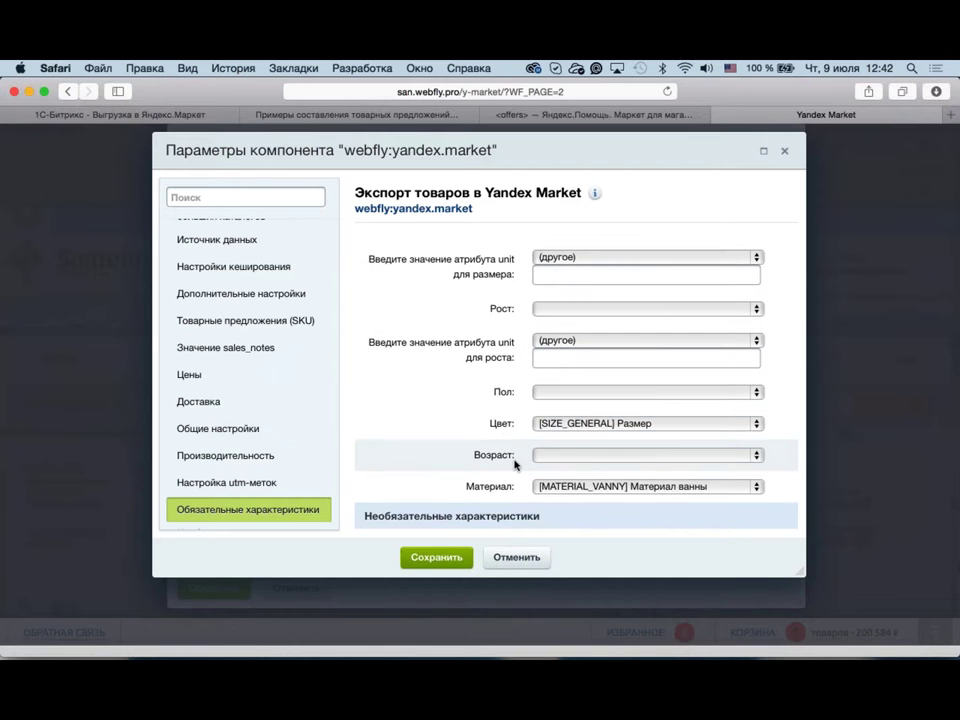
pyautogui.scroll(-1, 515, 464)
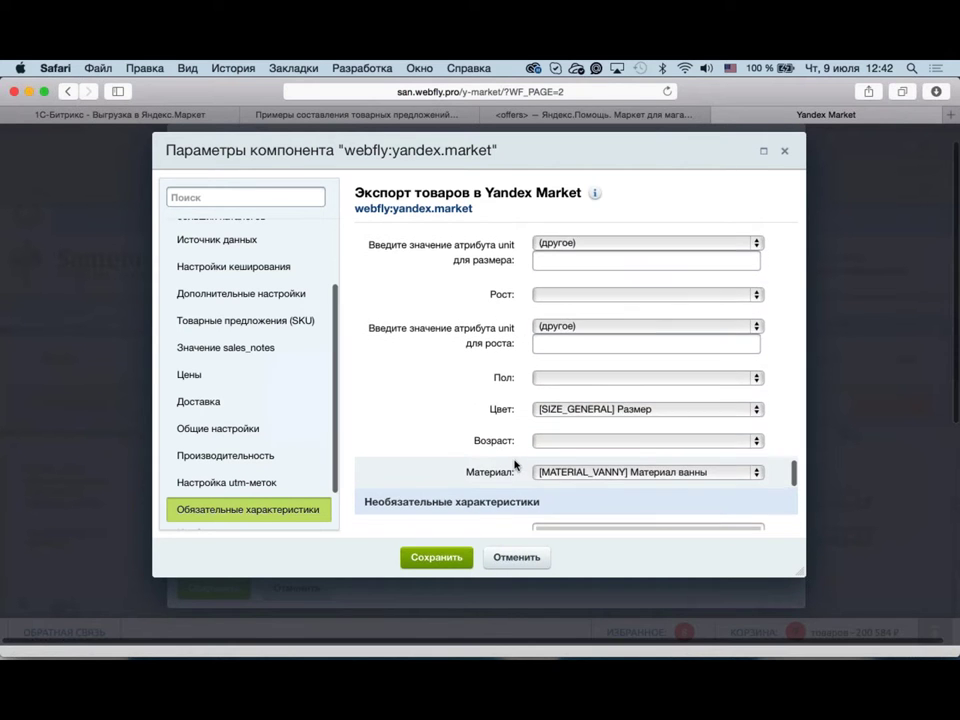
pyautogui.scroll(-6, 515, 464)
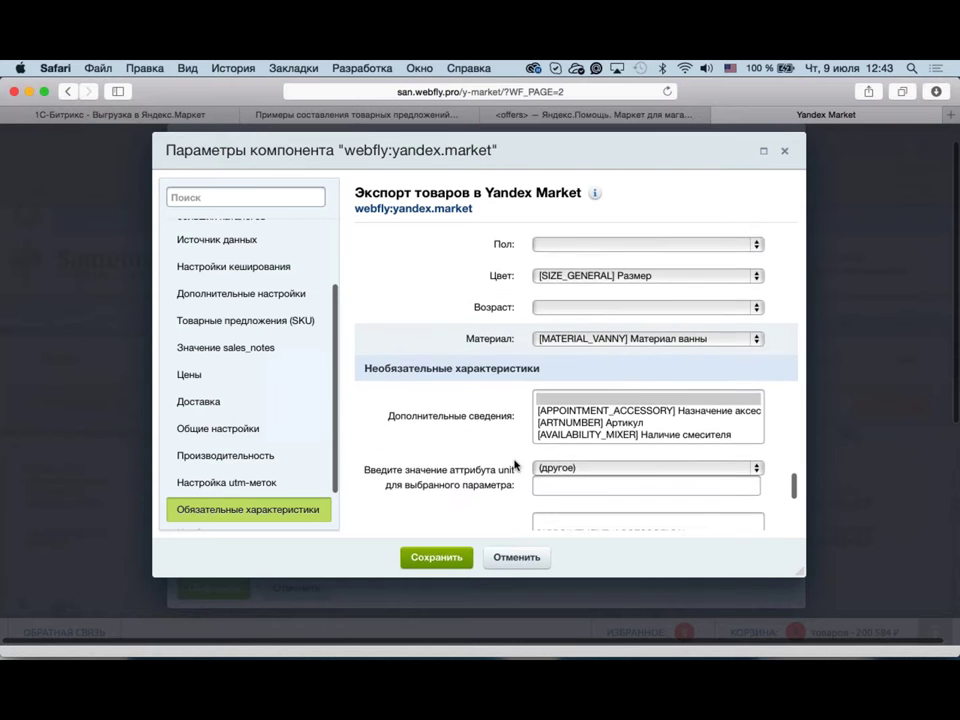
pyautogui.scroll(4, 515, 462)
pyautogui.scroll(-8, 518, 460)
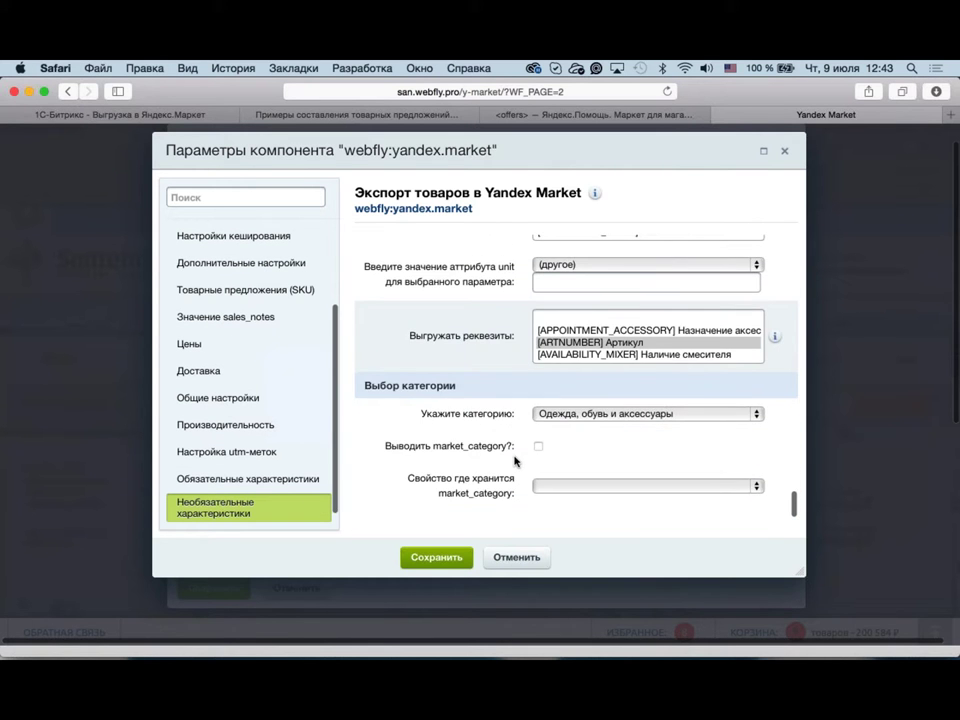
# Step: Change the export category to Ноутбуки and show the optional characteristics for it
pyautogui.click(583, 401)
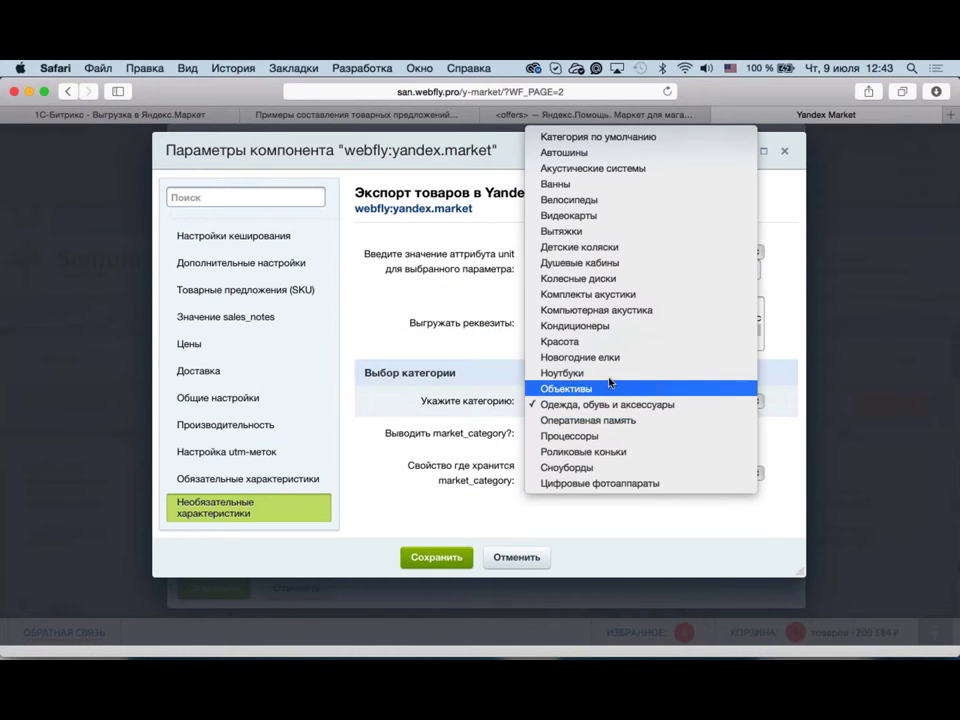
pyautogui.click(605, 373)
pyautogui.scroll(4, 497, 412)
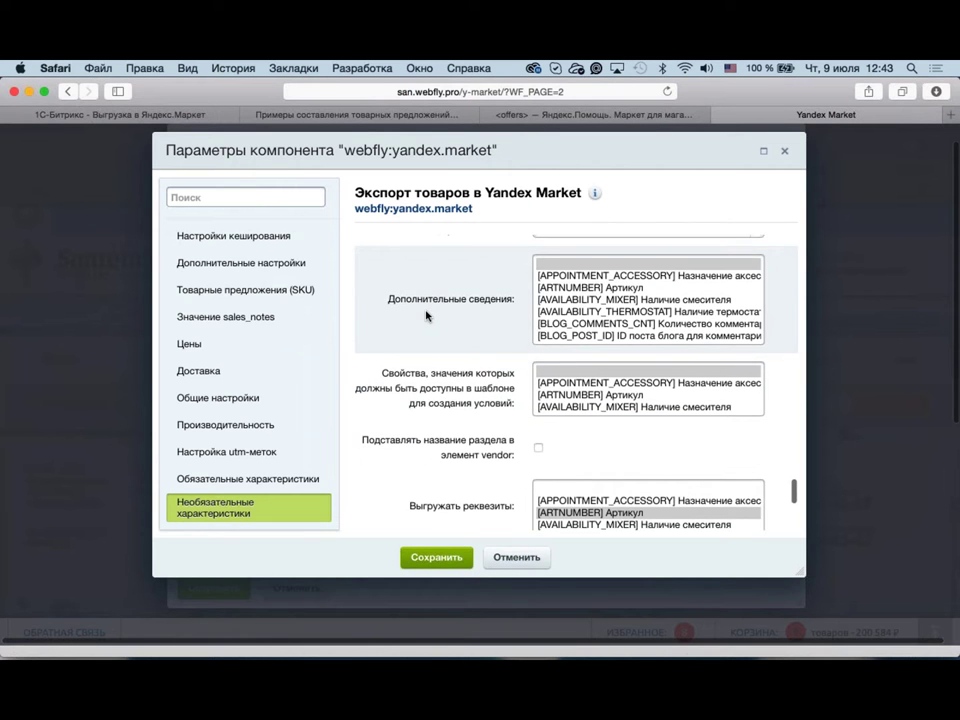
# Step: Review the mandatory product characteristics offered for the Ноутбуки category, from manufacturer and processor to video adapter
pyautogui.scroll(3, 427, 316)
pyautogui.scroll(6, 427, 316)
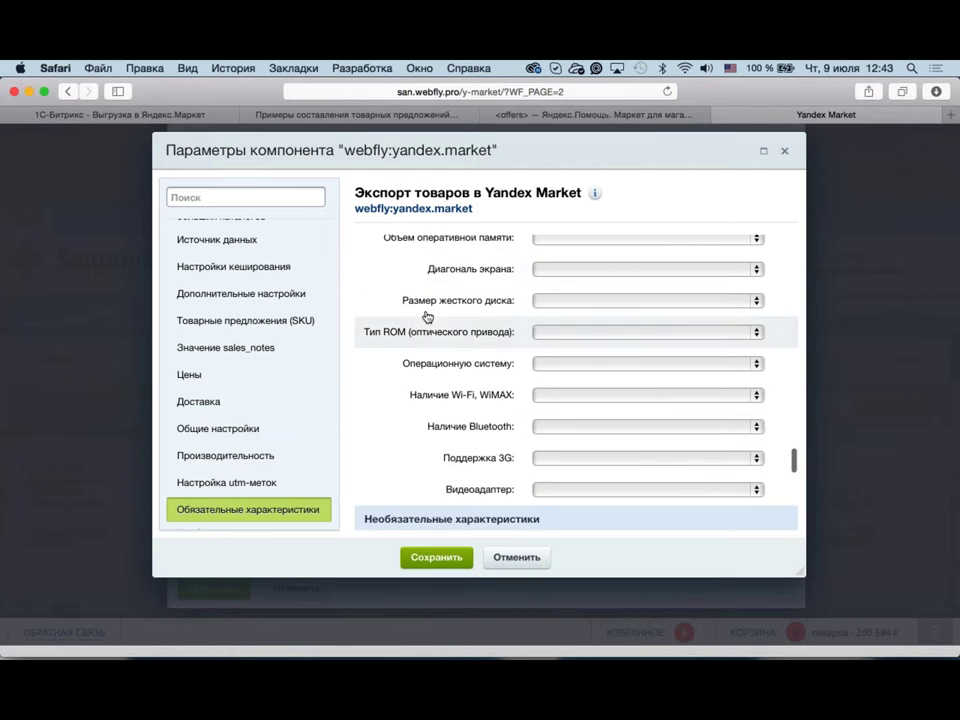
pyautogui.scroll(5, 500, 432)
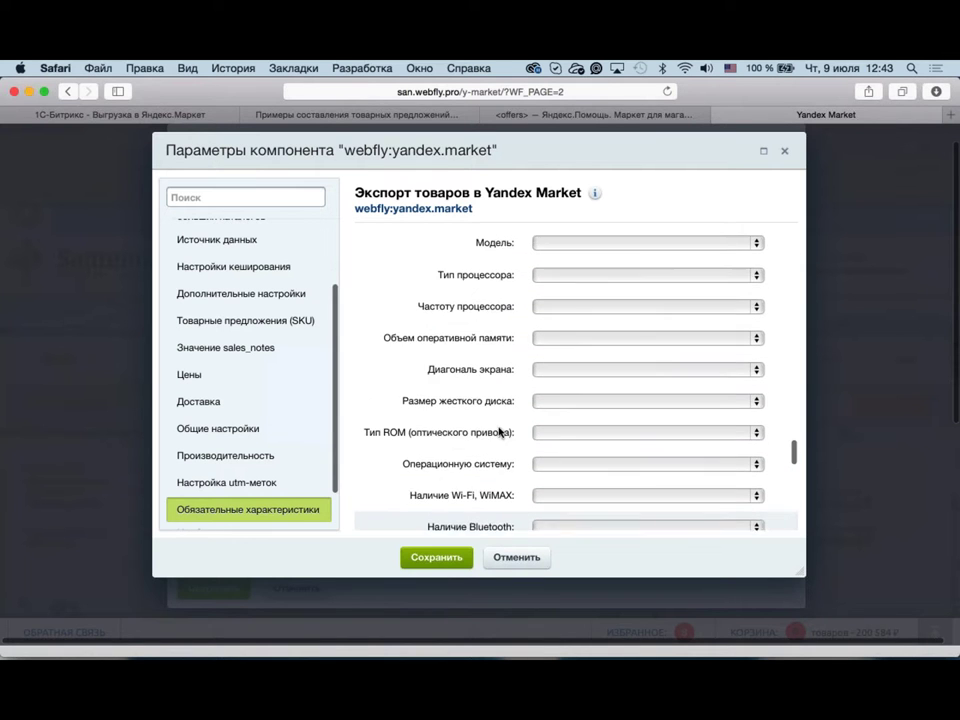
pyautogui.scroll(1, 499, 431)
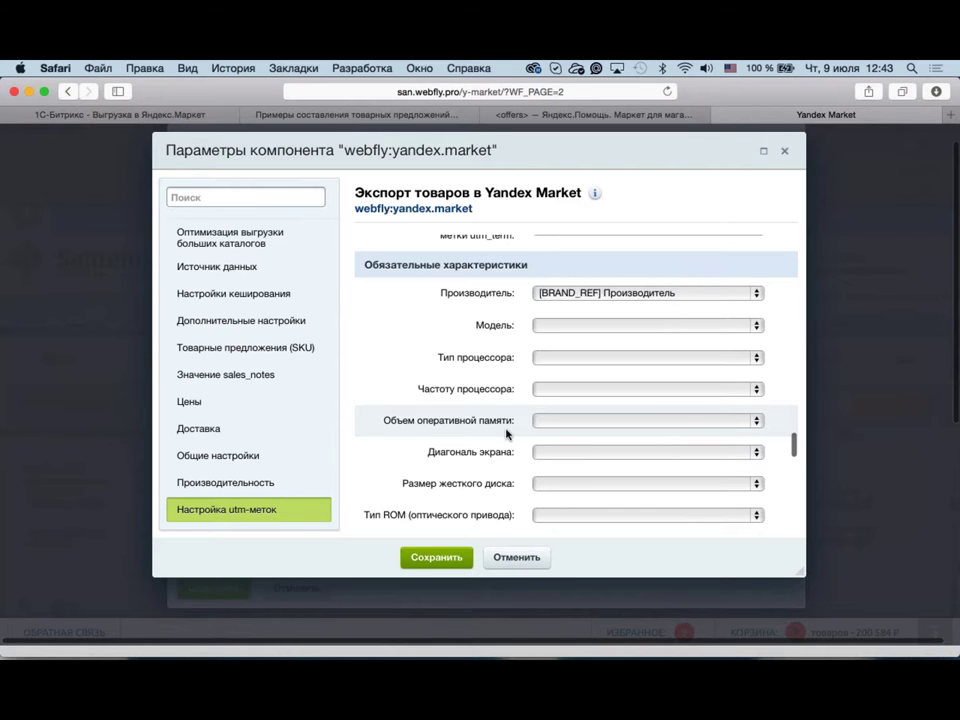
pyautogui.scroll(-1, 508, 432)
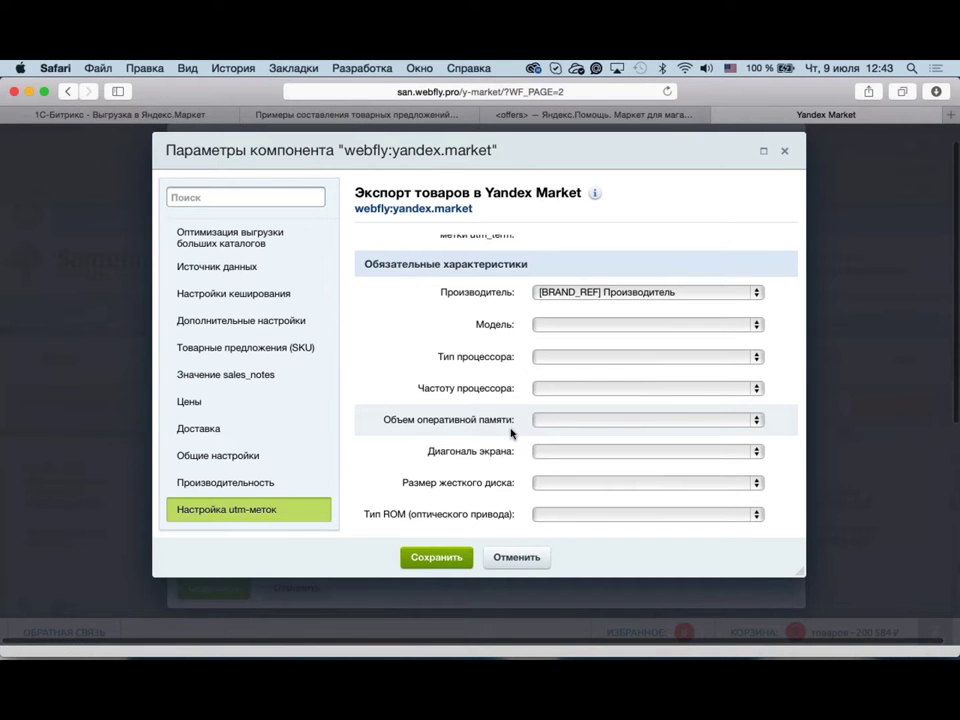
pyautogui.scroll(-1, 511, 432)
pyautogui.scroll(-5, 511, 432)
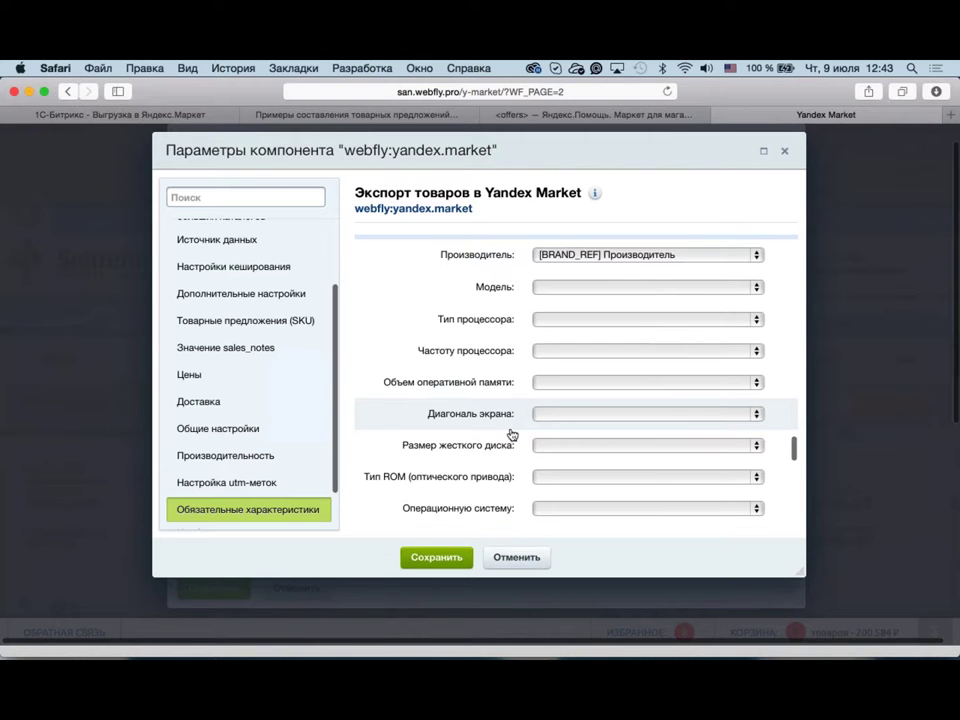
pyautogui.scroll(-5, 511, 432)
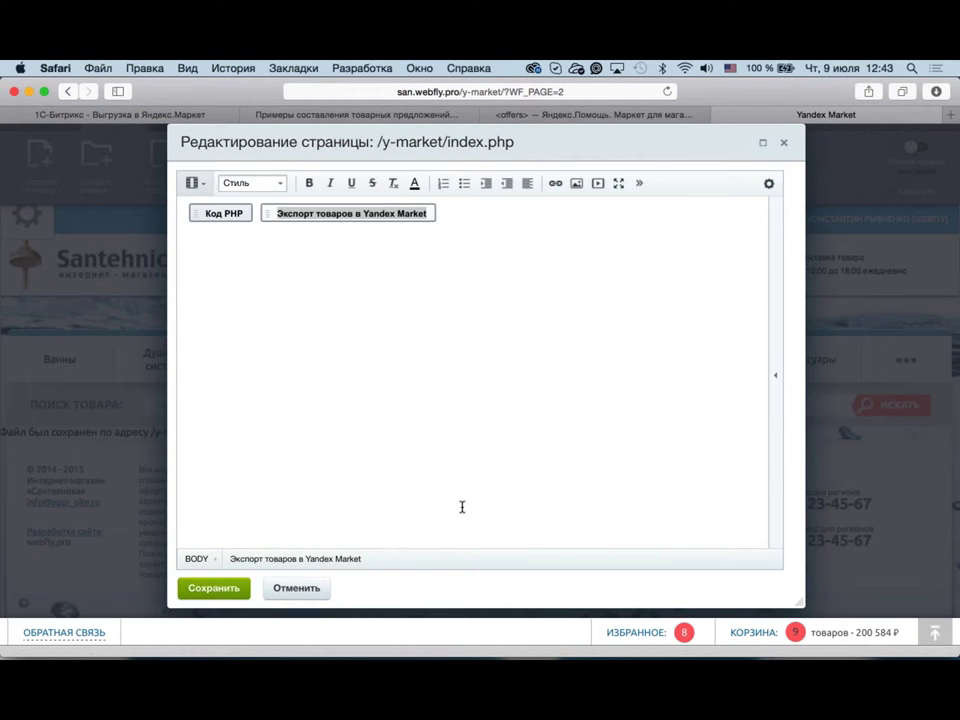
# Step: Save the edited page /y-market/index.php and highlight the export file path /y-market/saved_file.xml on the site page
pyautogui.click(358, 528)
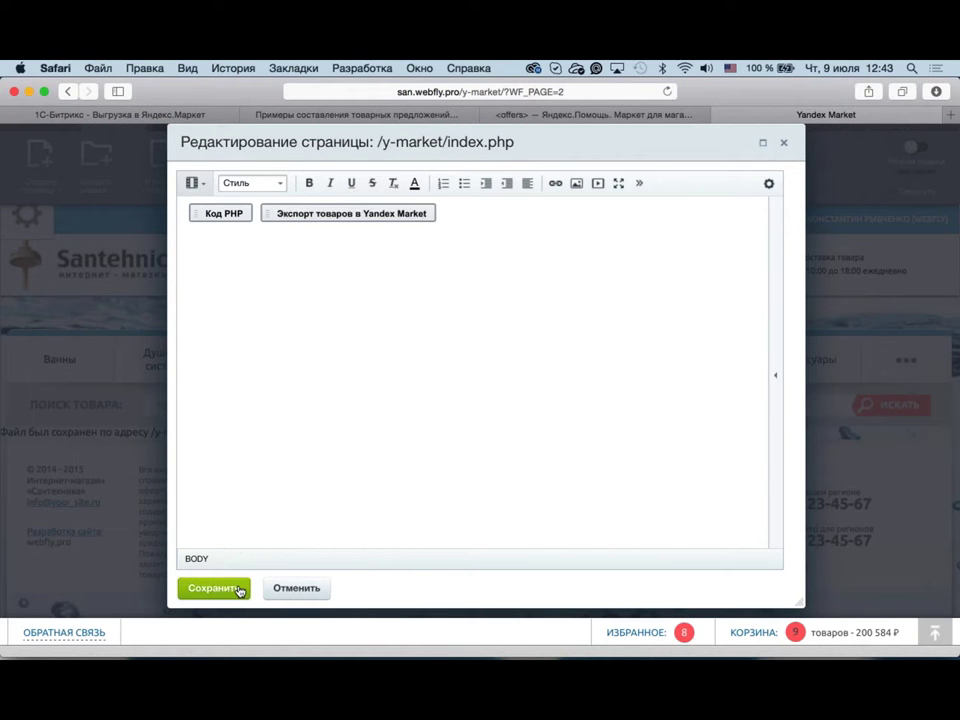
pyautogui.click(239, 590)
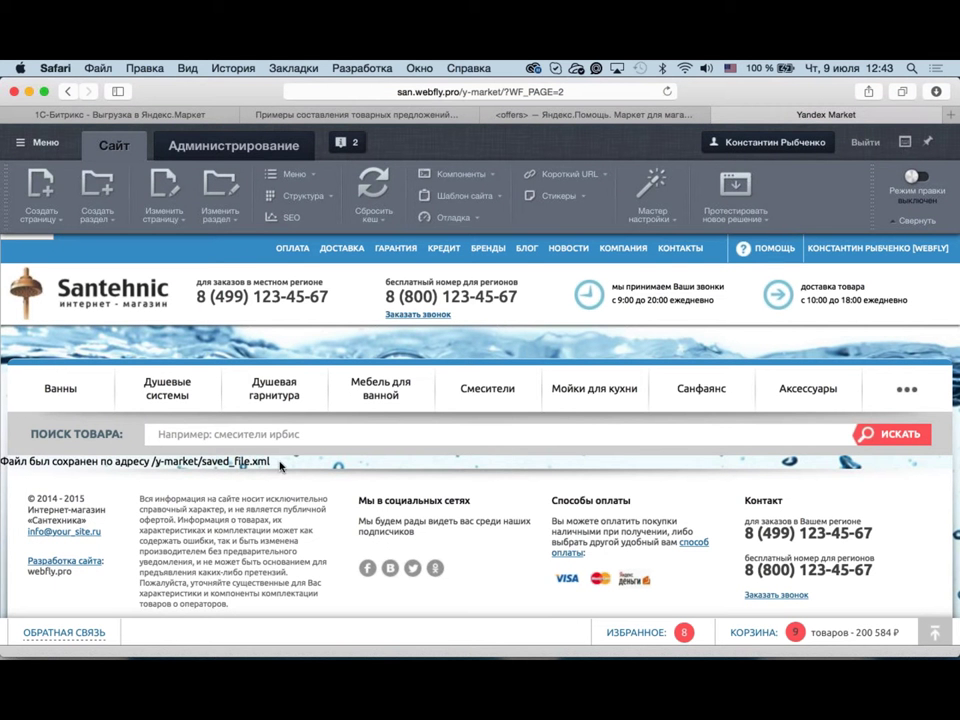
pyautogui.moveTo(281, 465); pyautogui.dragTo(152, 461)
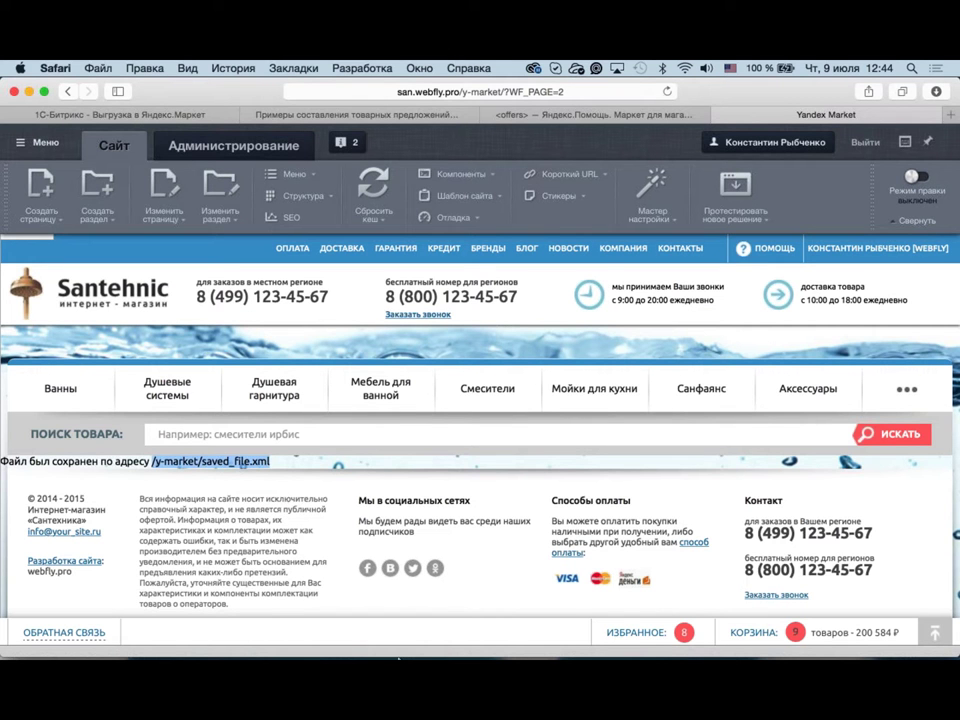
# Step: Switch to Keynote to show the slide on exporting a large number of products, and return to Safari
pyautogui.moveTo(735, 625)
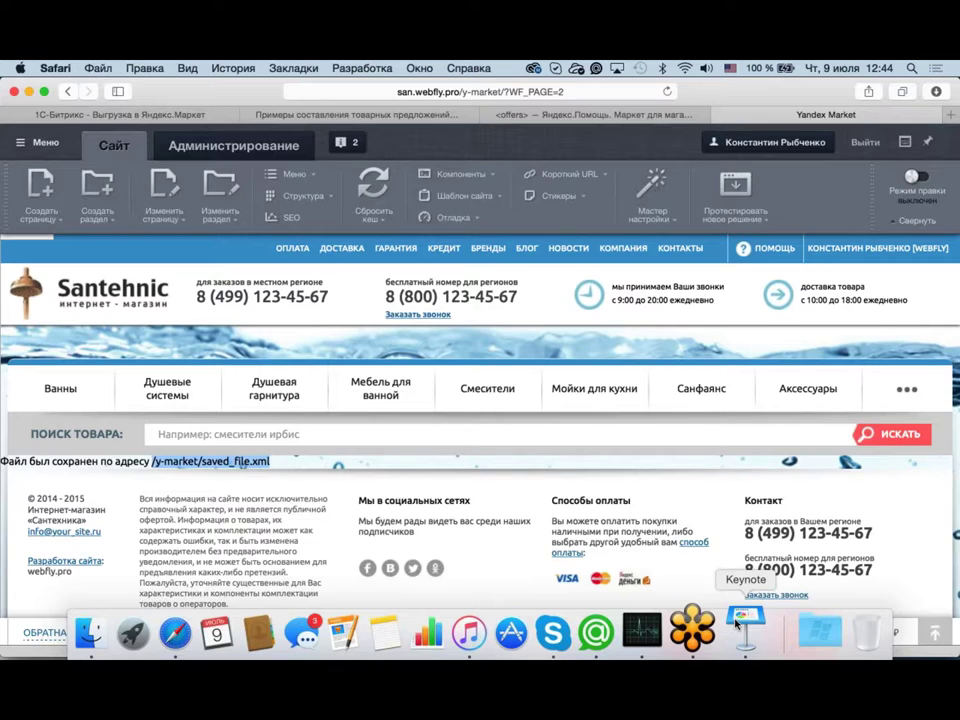
pyautogui.click(743, 628)
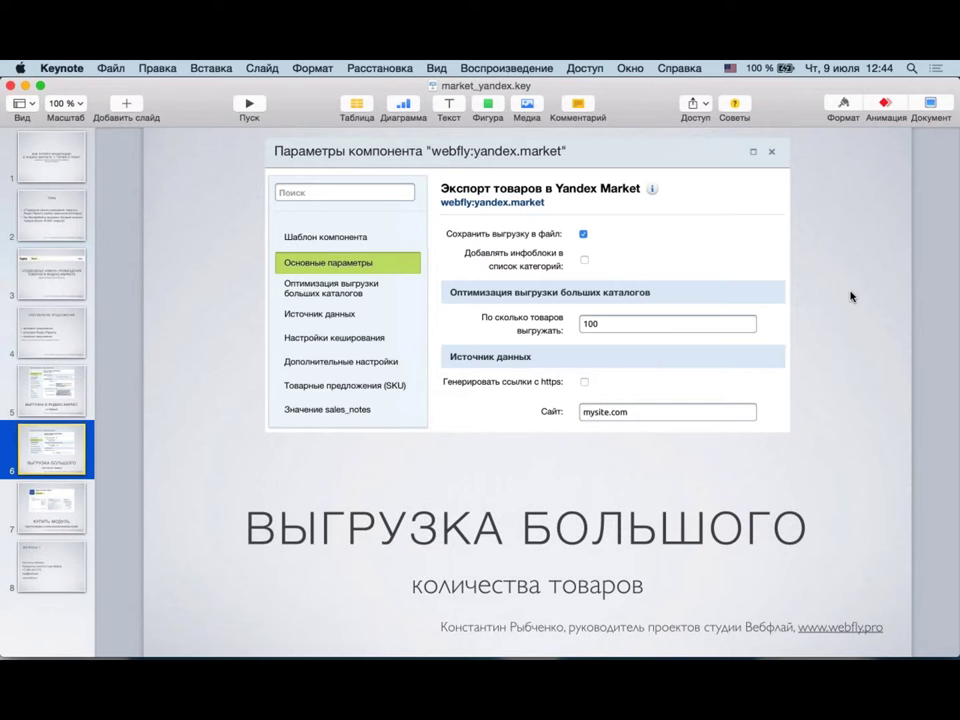
pyautogui.moveTo(675, 690)
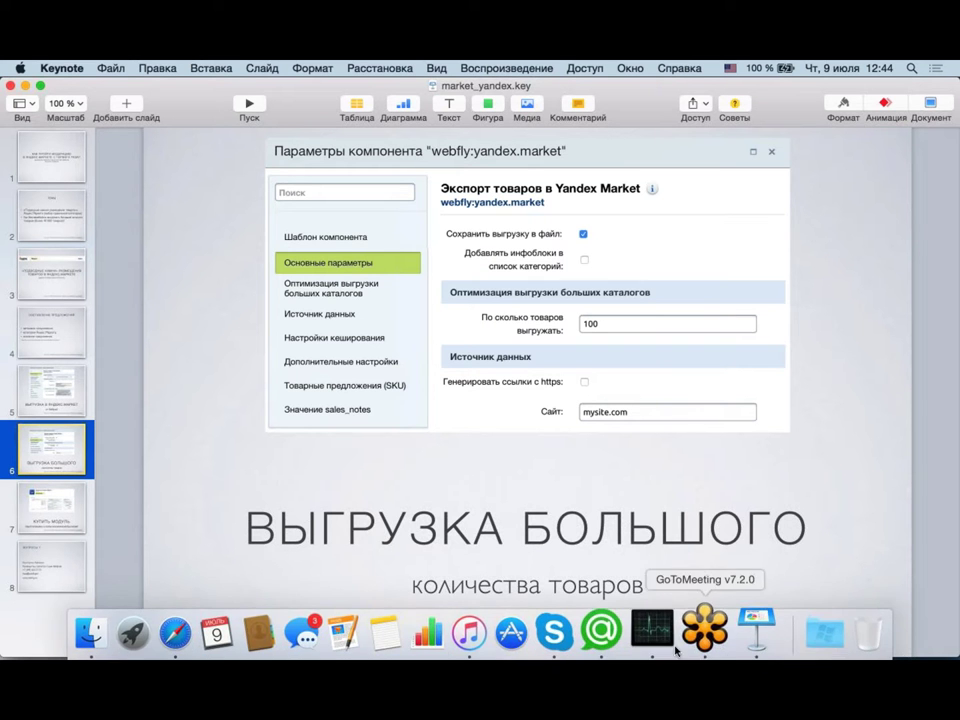
pyautogui.click(195, 632)
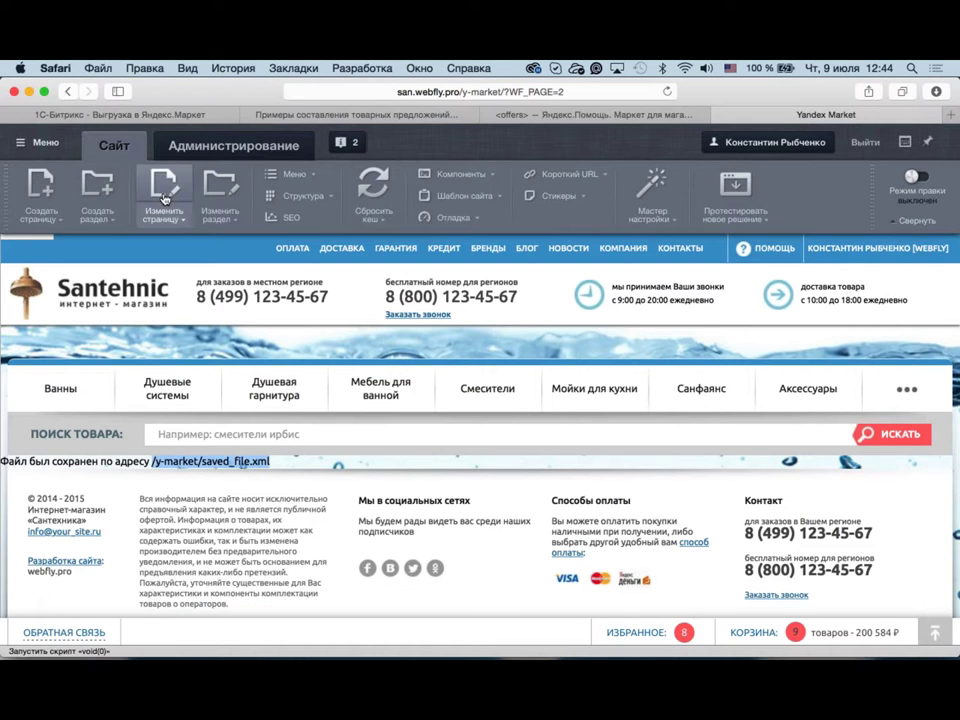
# Step: Open the export component's parameters from the page editor, examine the large-catalog optimization and basic parameters, and cancel the dialog
pyautogui.click(165, 198)
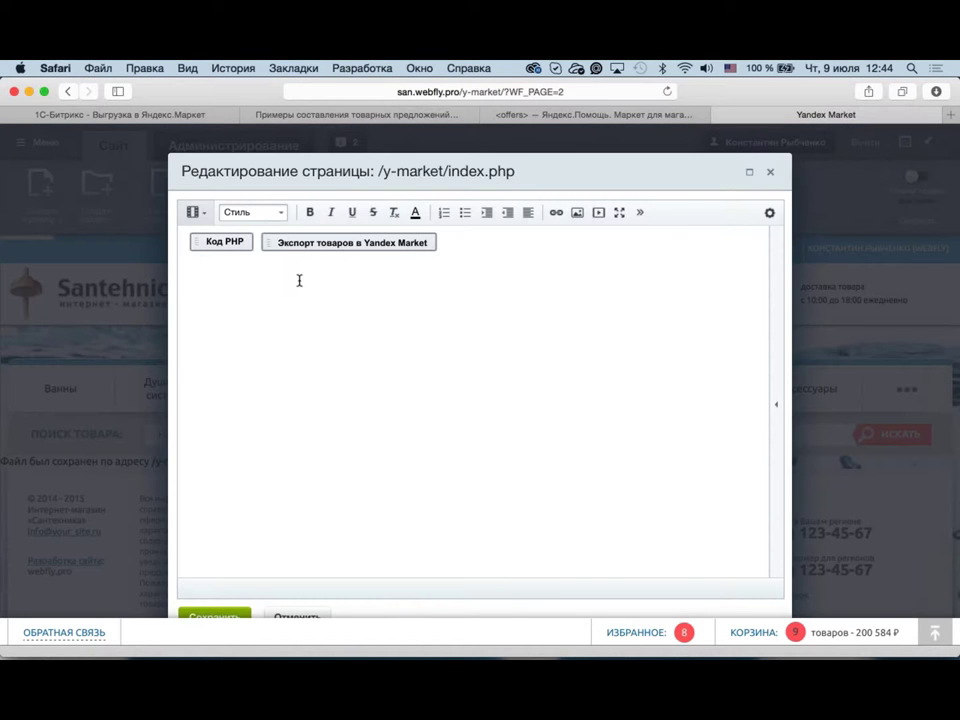
pyautogui.doubleClick(377, 255)
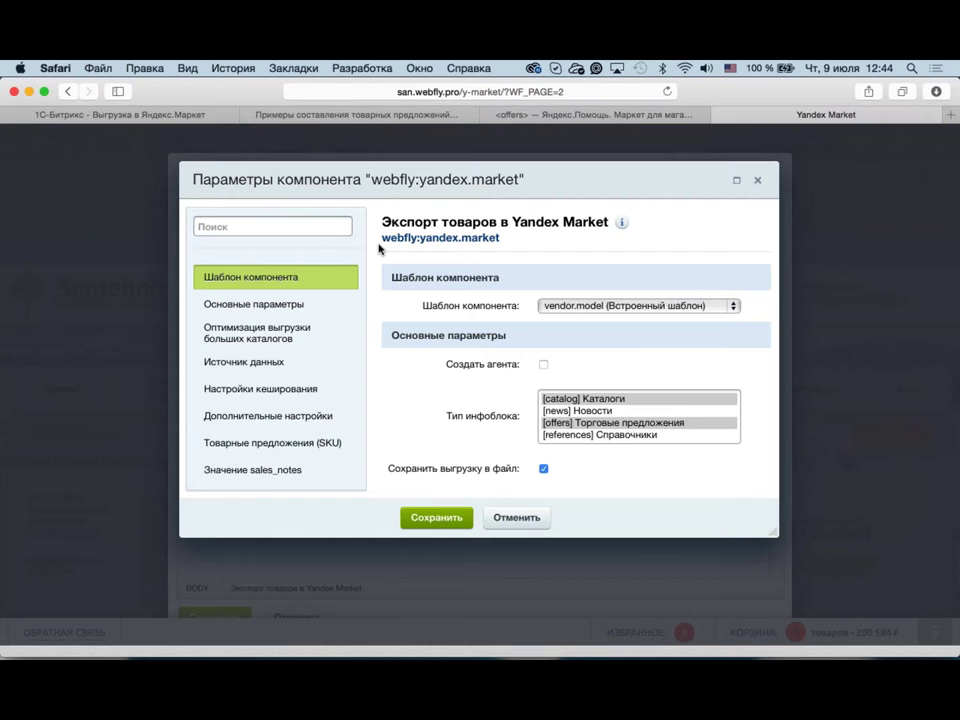
pyautogui.click(348, 335)
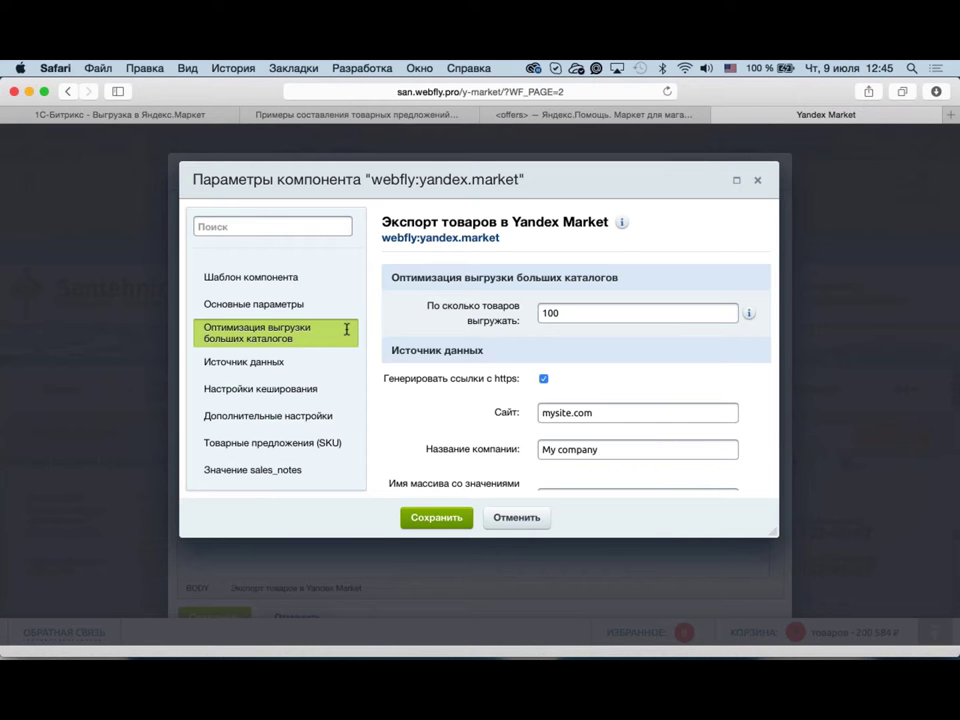
pyautogui.click(676, 319)
pyautogui.moveTo(750, 319)
pyautogui.scroll(3, 570, 332)
pyautogui.scroll(1, 570, 332)
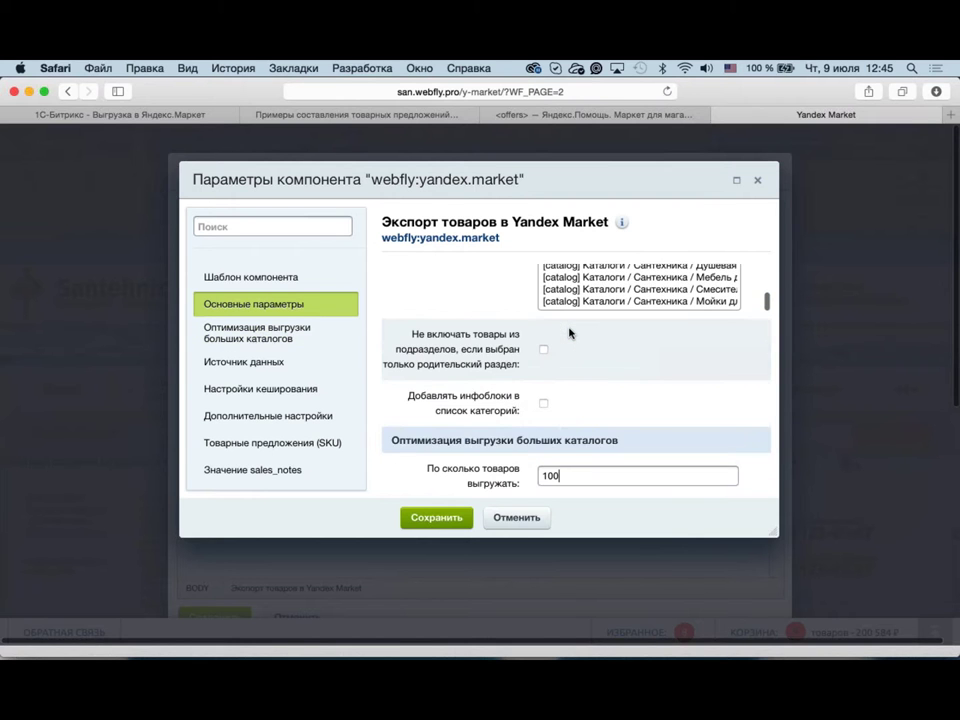
pyautogui.scroll(5, 572, 333)
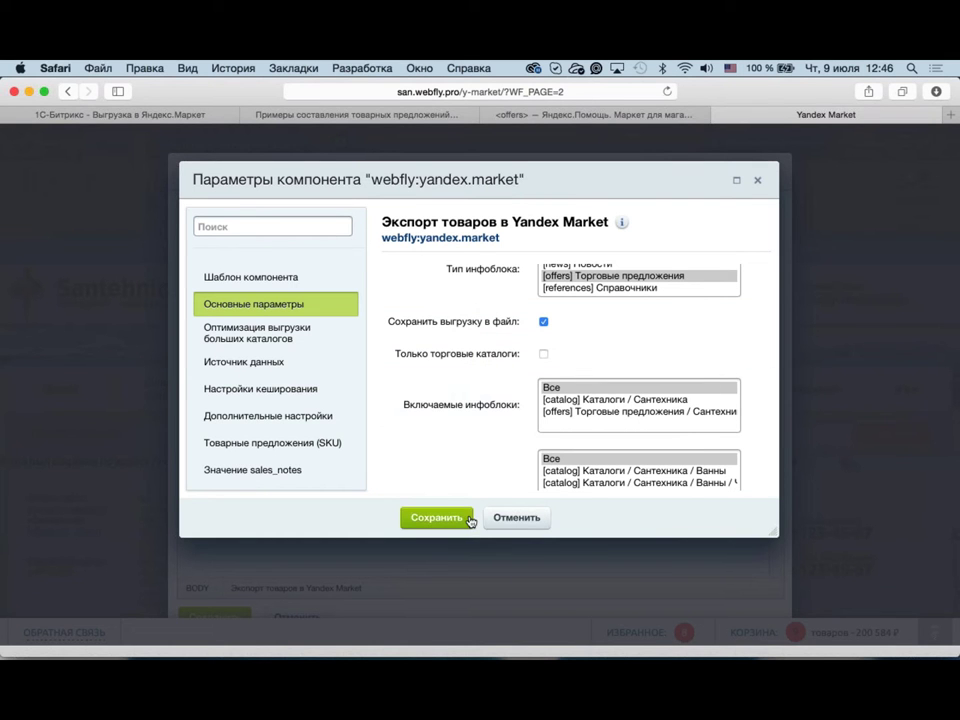
pyautogui.click(506, 519)
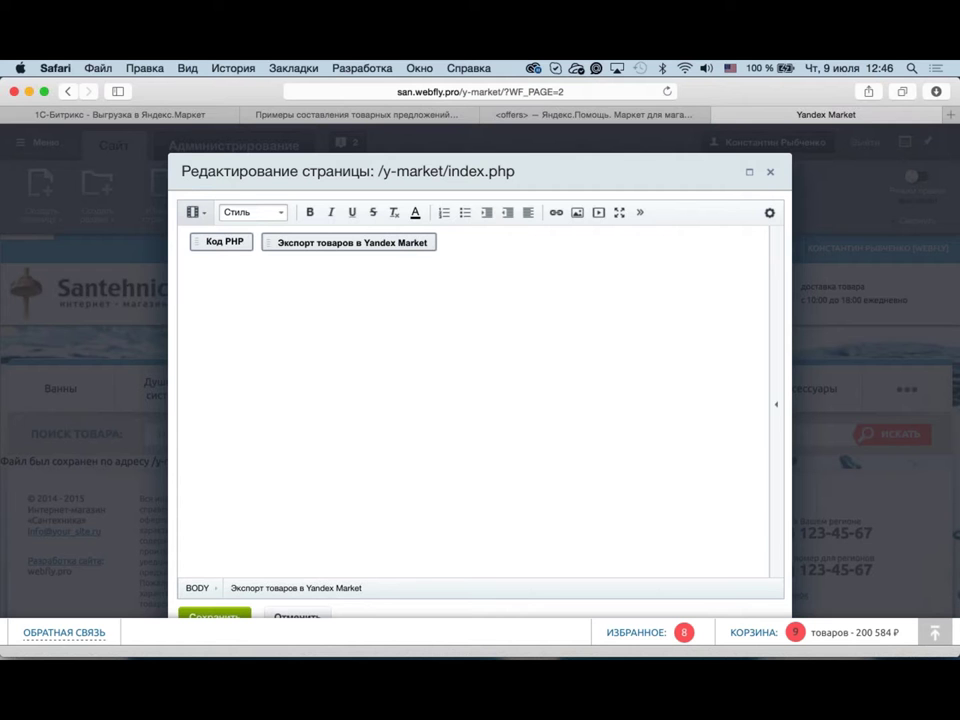
# Step: Highlight the ?WF_PAGE=2 parameter in the page address and return to the page editor
pyautogui.click(568, 92)
pyautogui.click(547, 96)
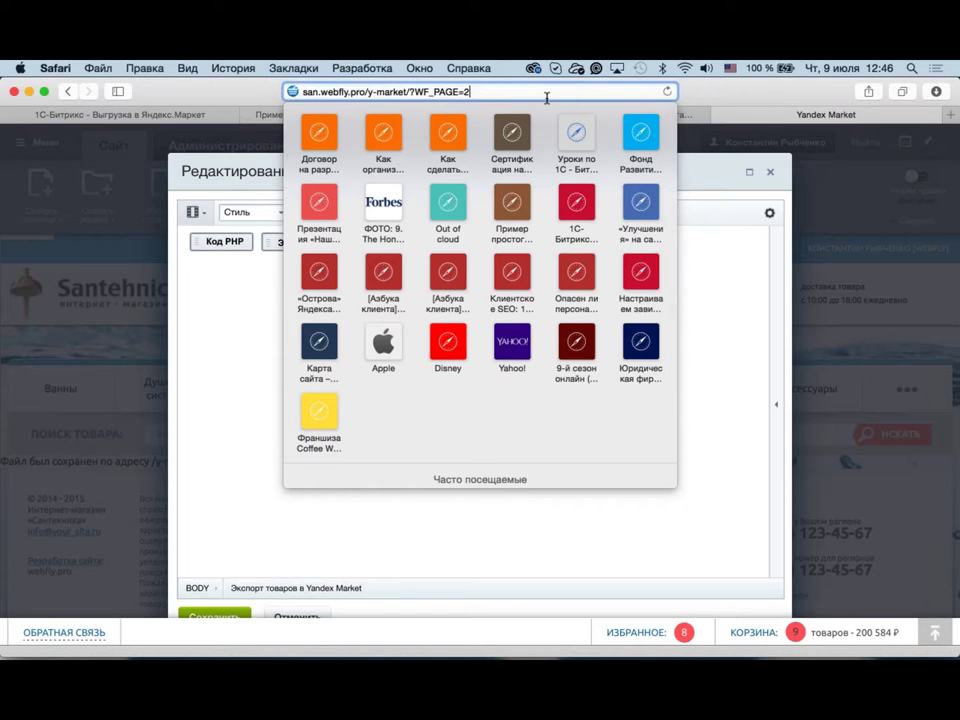
pyautogui.hotkey('shift', 'Left')
pyautogui.hotkey('alt', 'shift', 'Left')
pyautogui.hotkey('shift', 'Left')
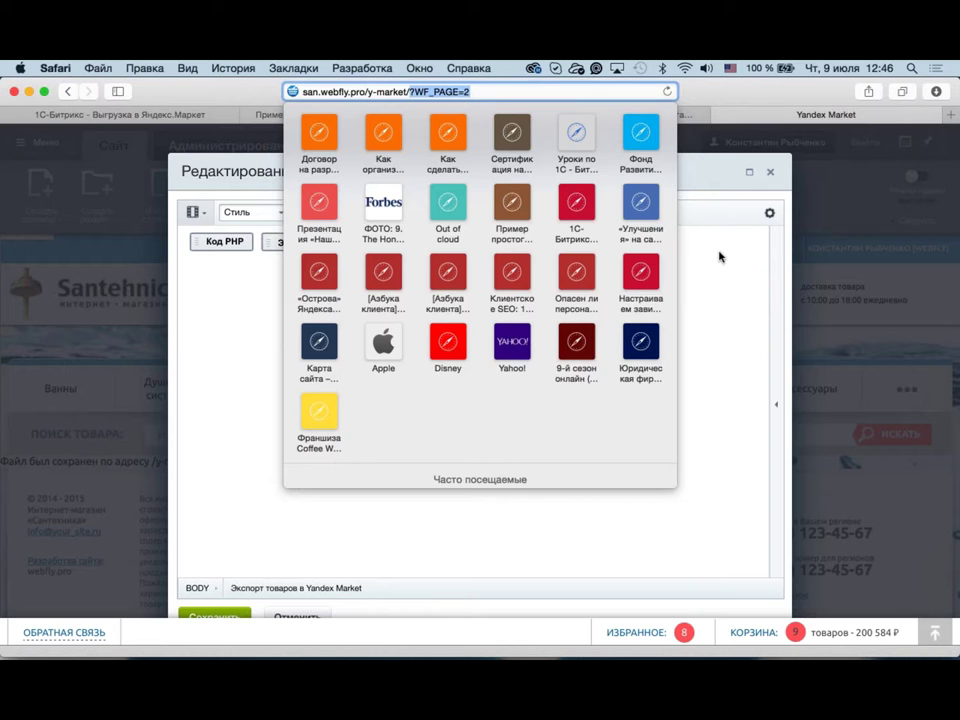
pyautogui.click(745, 235)
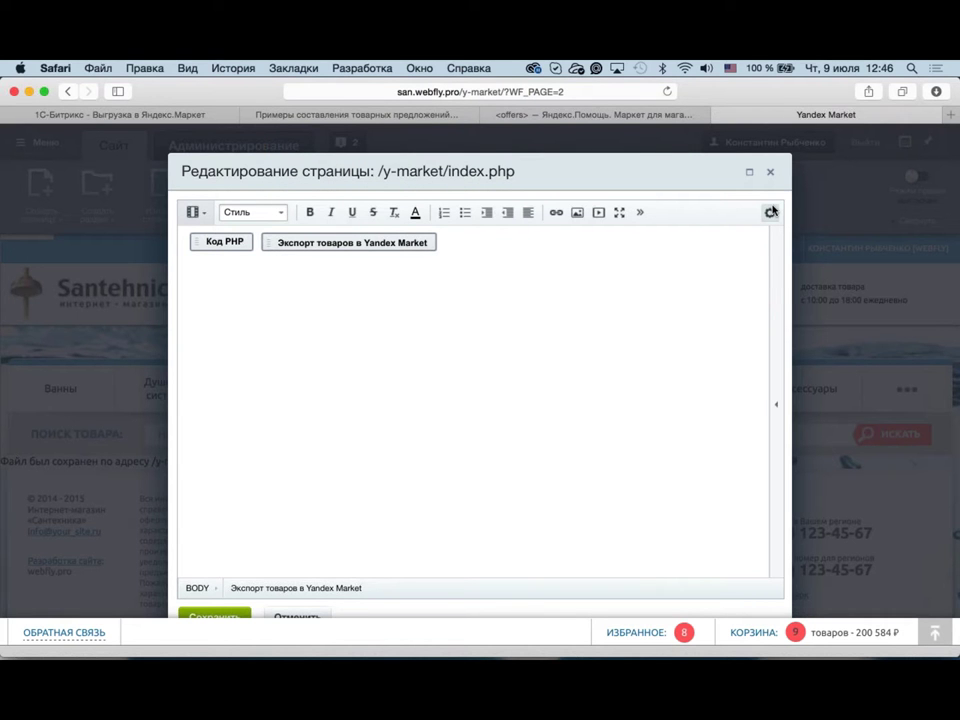
# Step: Reopen the export component's parameters and show the section Оптимизация выгрузки больших каталогов
pyautogui.doubleClick(407, 240)
pyautogui.scroll(-1, 507, 300)
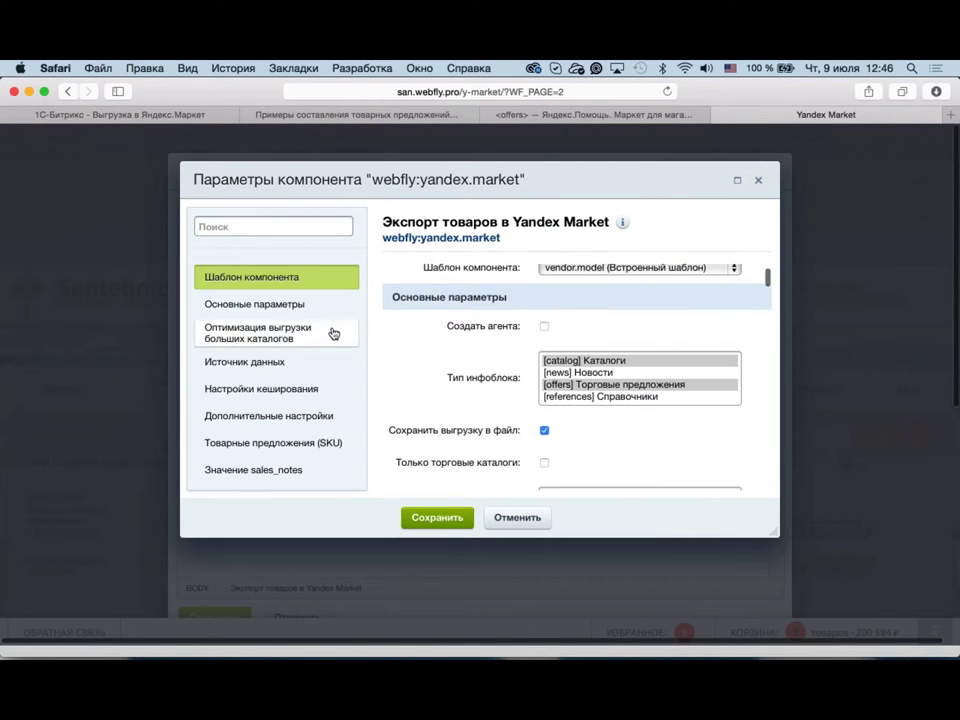
pyautogui.click(333, 333)
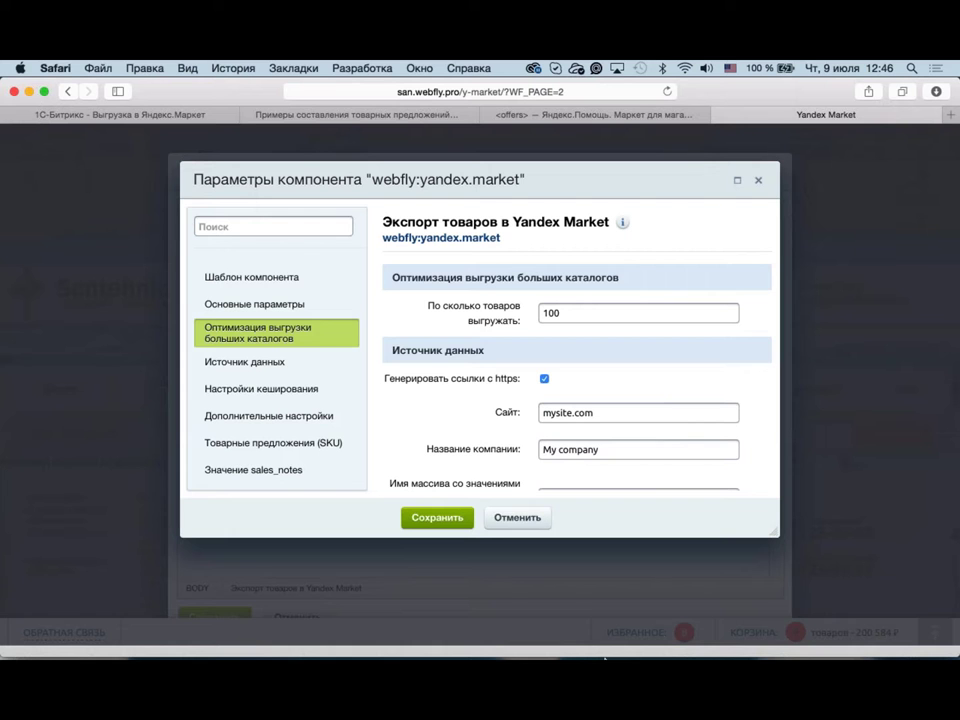
# Step: Switch to Keynote and show the slide with the module's marketplace link, followed by the closing questions slide
pyautogui.moveTo(600, 645)
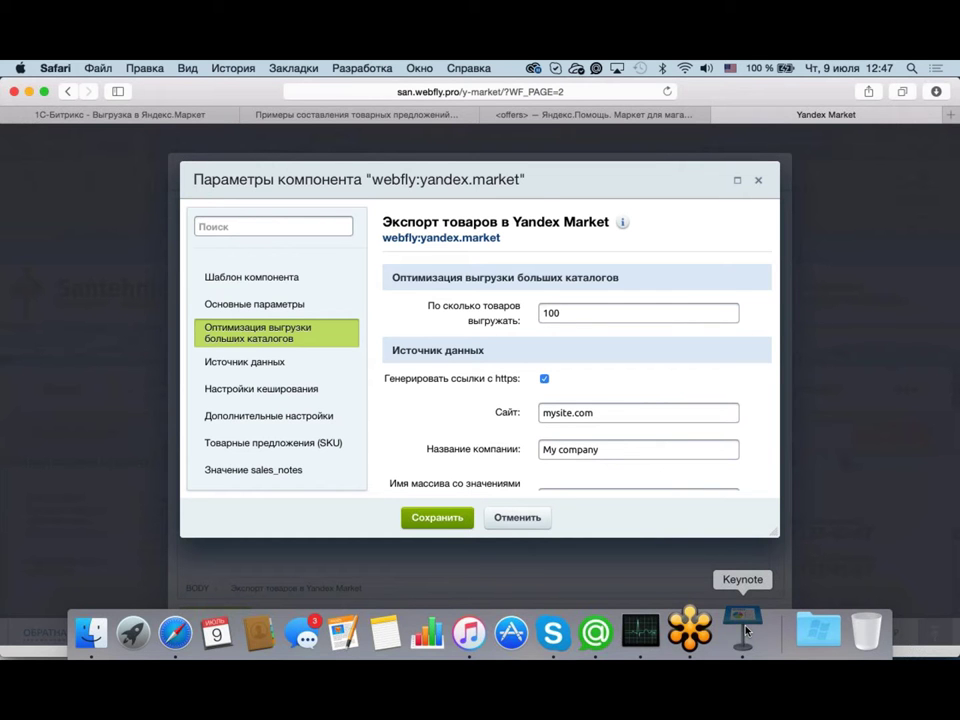
pyautogui.click(743, 630)
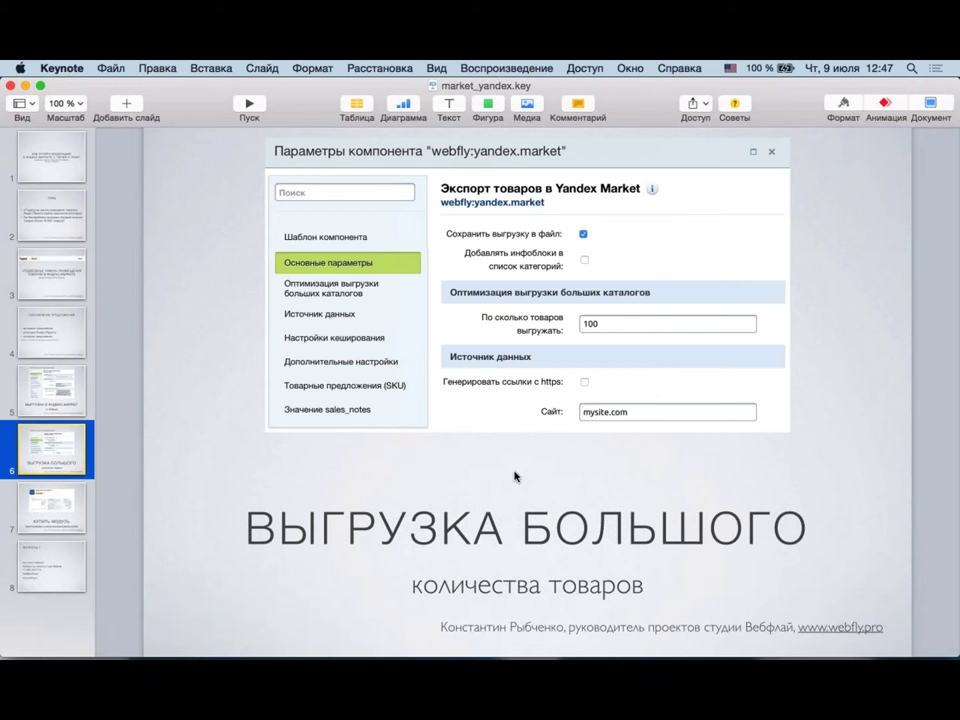
pyautogui.click(70, 519)
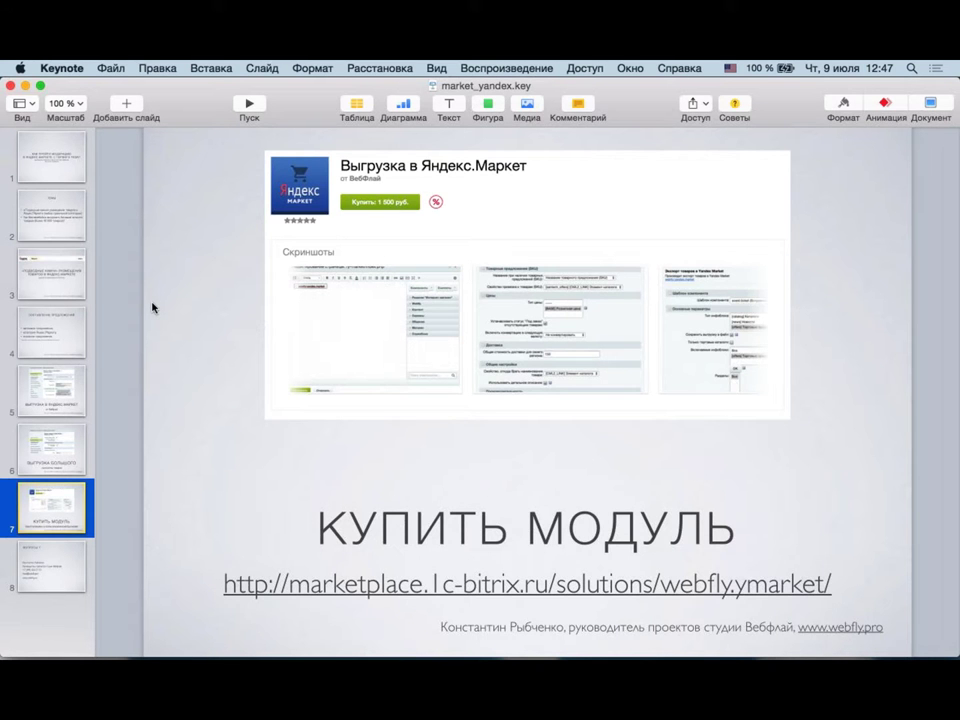
pyautogui.click(332, 585)
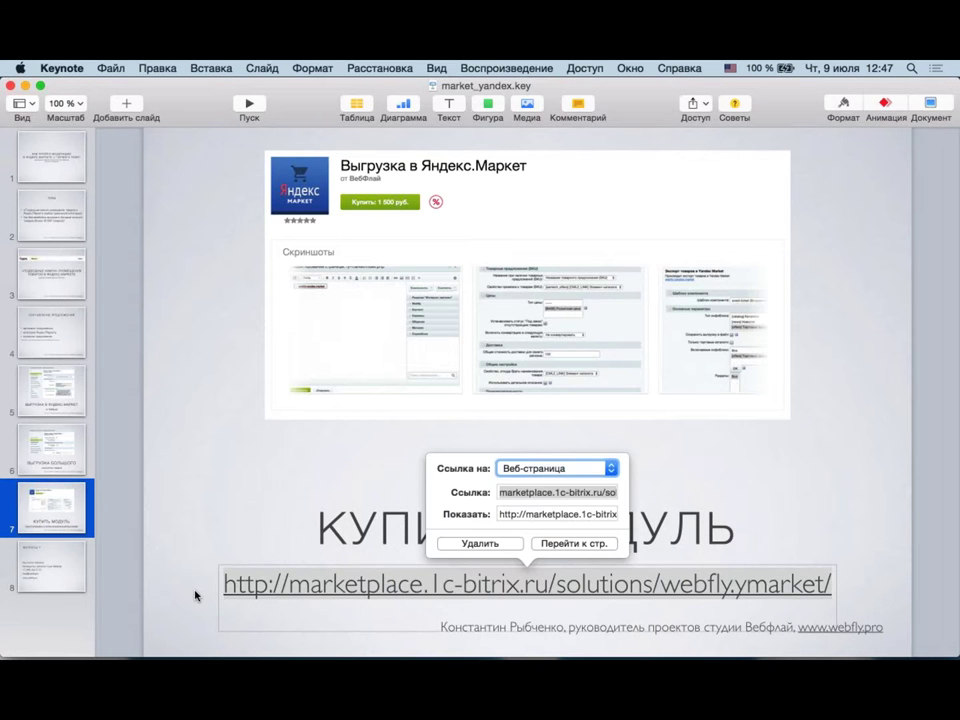
pyautogui.click(187, 597)
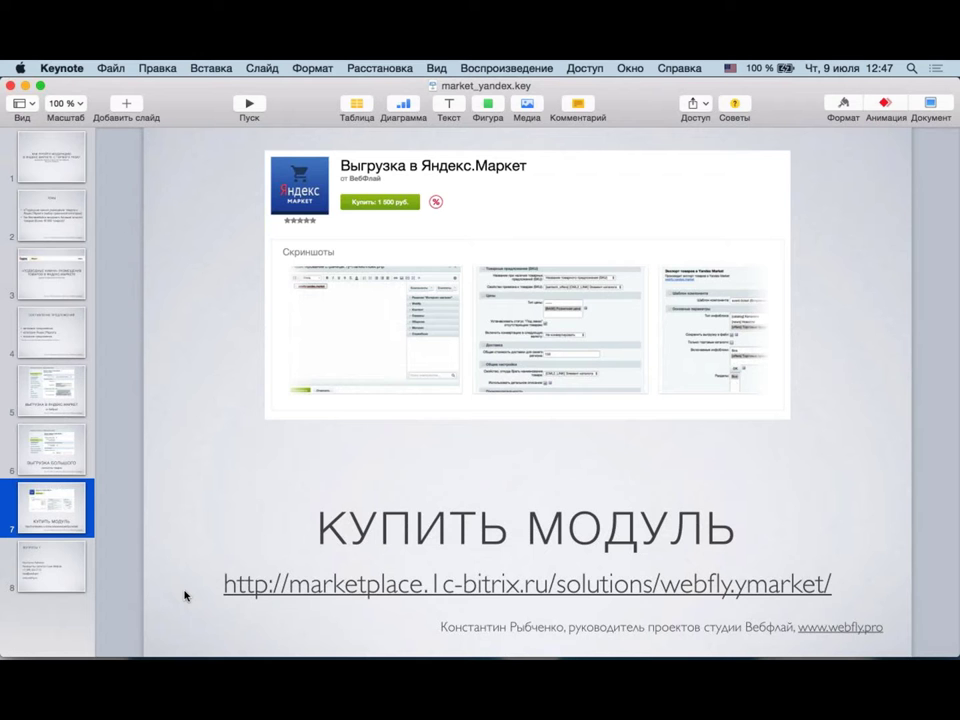
pyautogui.click(88, 570)
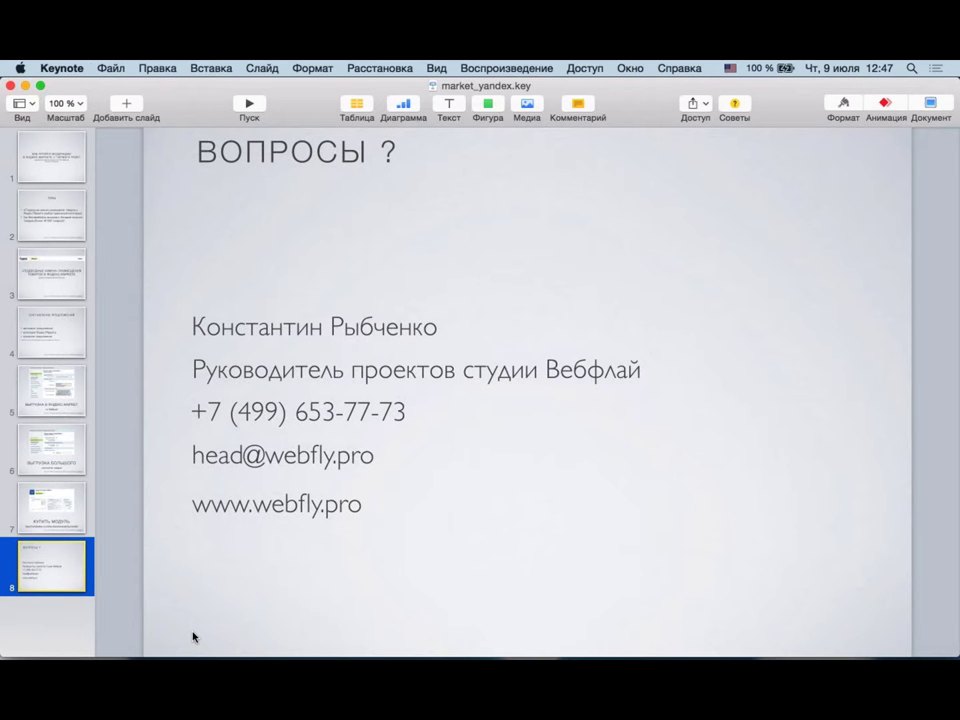
# Step: Switch to the module's marketplace page in Safari and highlight the technical support e-mail in the support information
pyautogui.moveTo(196, 650)
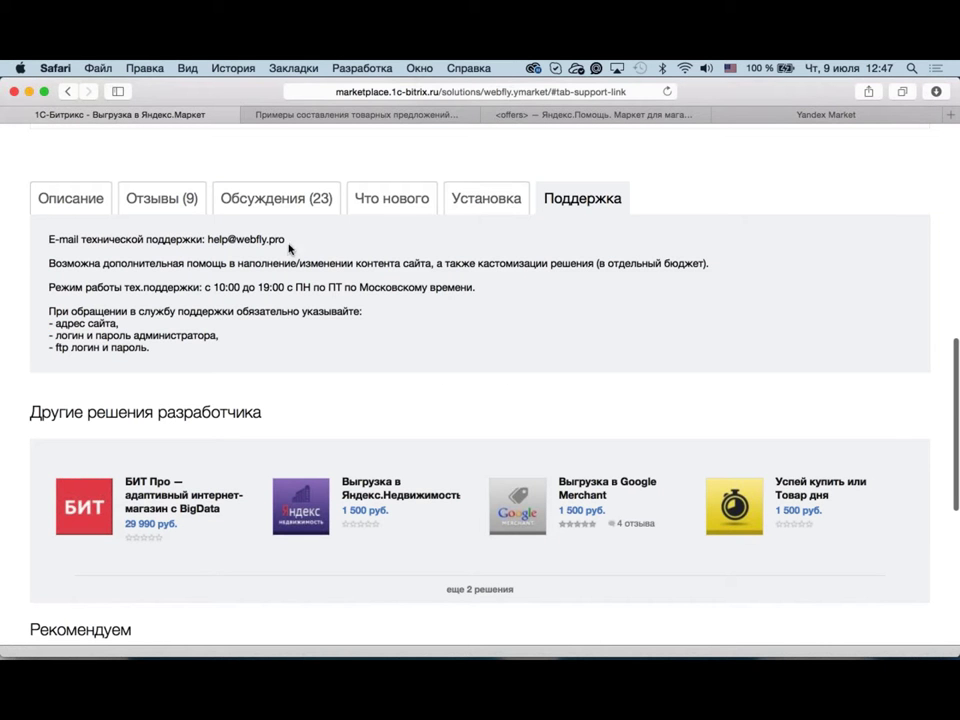
pyautogui.moveTo(286, 240); pyautogui.dragTo(207, 240)
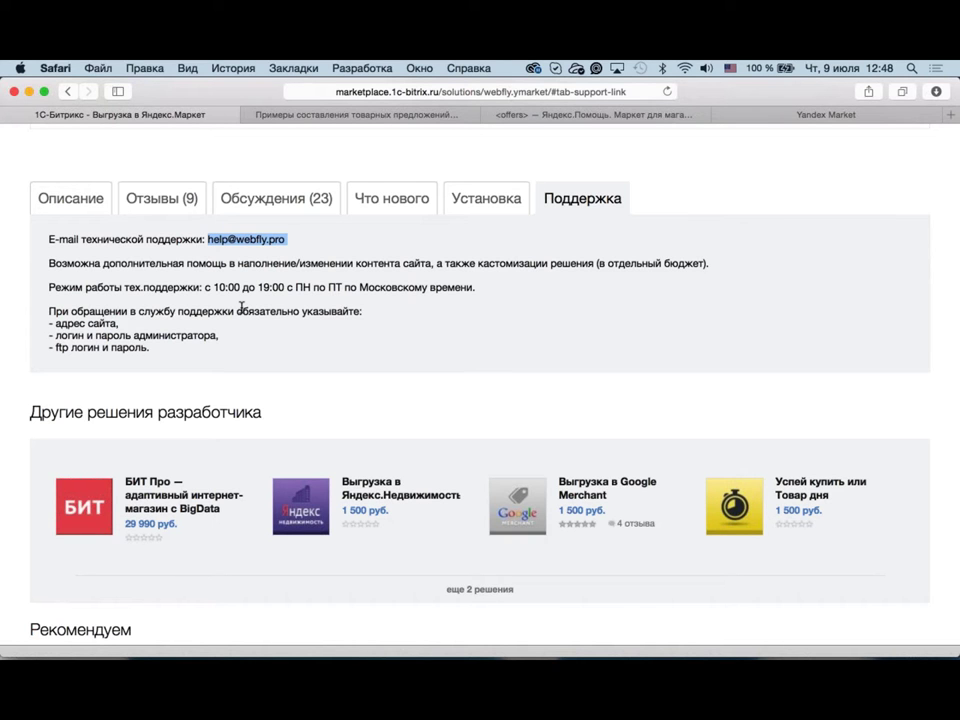
pyautogui.click(317, 308)
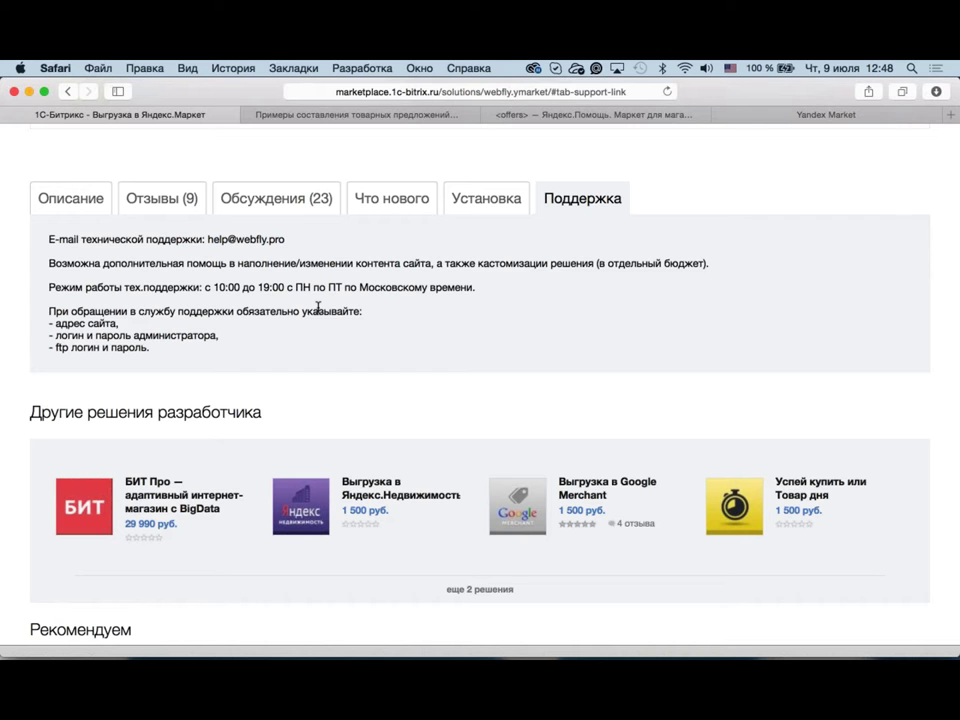
# Step: Review the user discussions and customer reviews of the module on its marketplace page
pyautogui.click(298, 212)
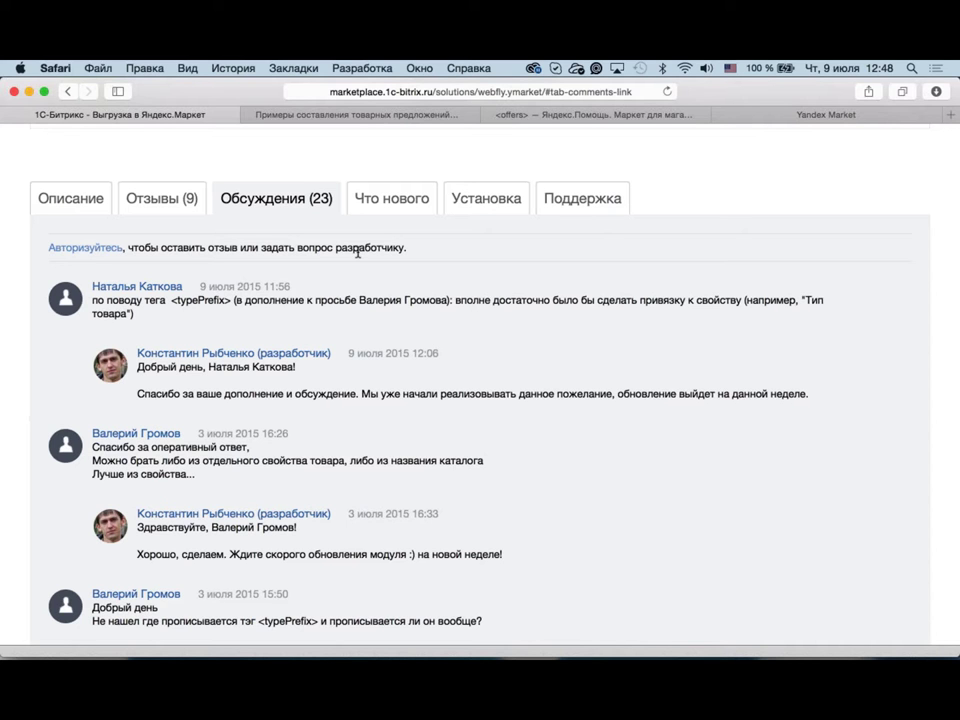
pyautogui.moveTo(228, 301); pyautogui.dragTo(181, 302)
pyautogui.click(246, 342)
pyautogui.click(182, 212)
pyautogui.scroll(-1, 479, 372)
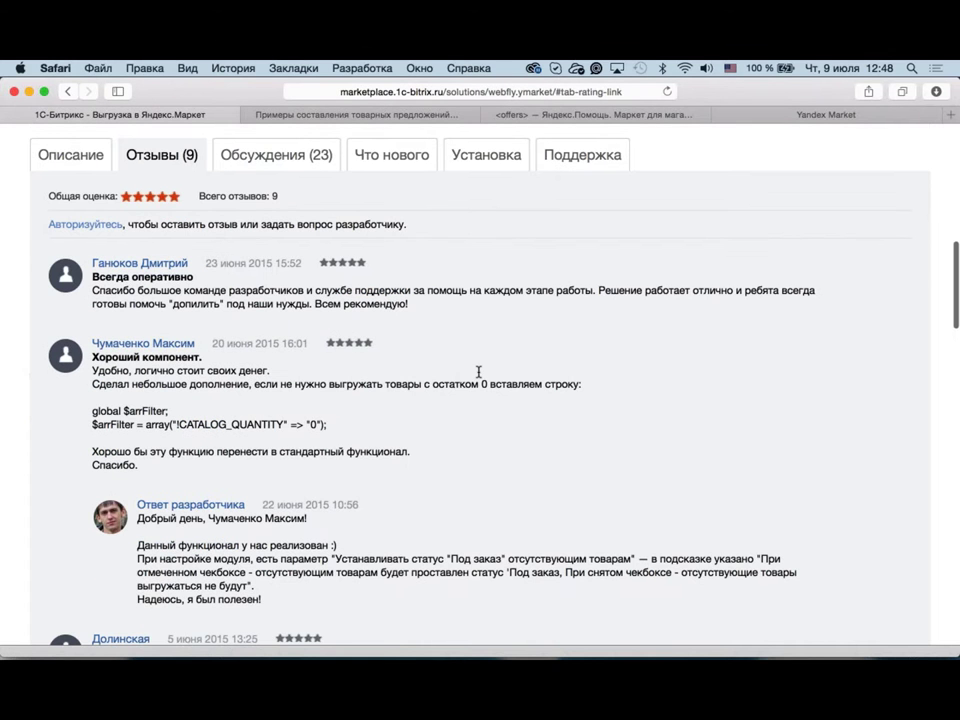
# Step: Read through the customer reviews and developer replies on the module's marketplace page, ending at the purchase price and screenshots
pyautogui.scroll(-5, 479, 372)
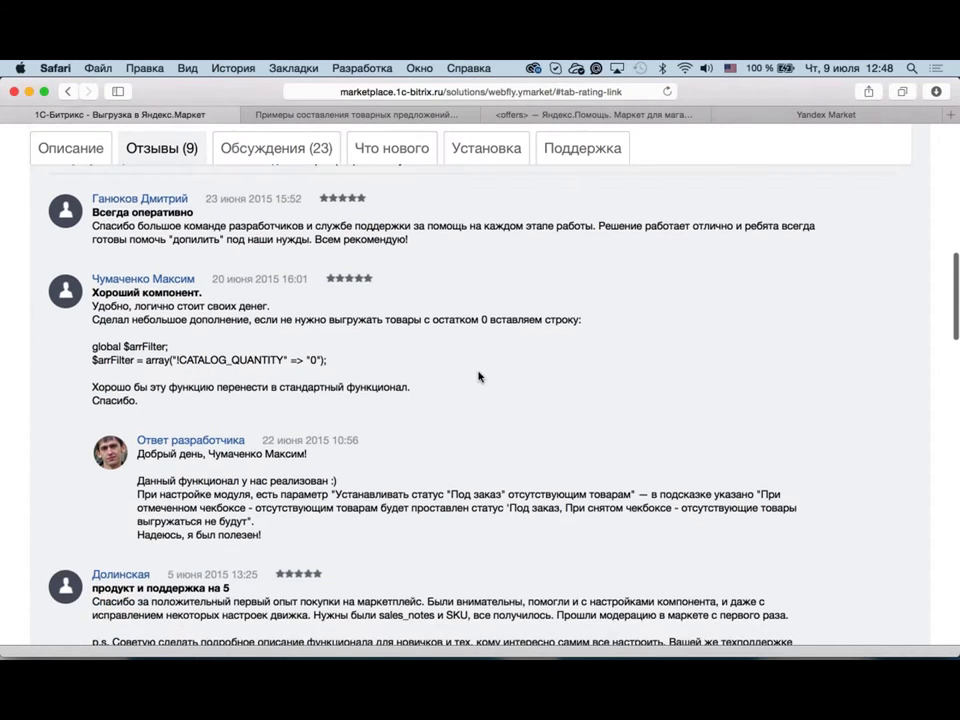
pyautogui.scroll(-6, 479, 376)
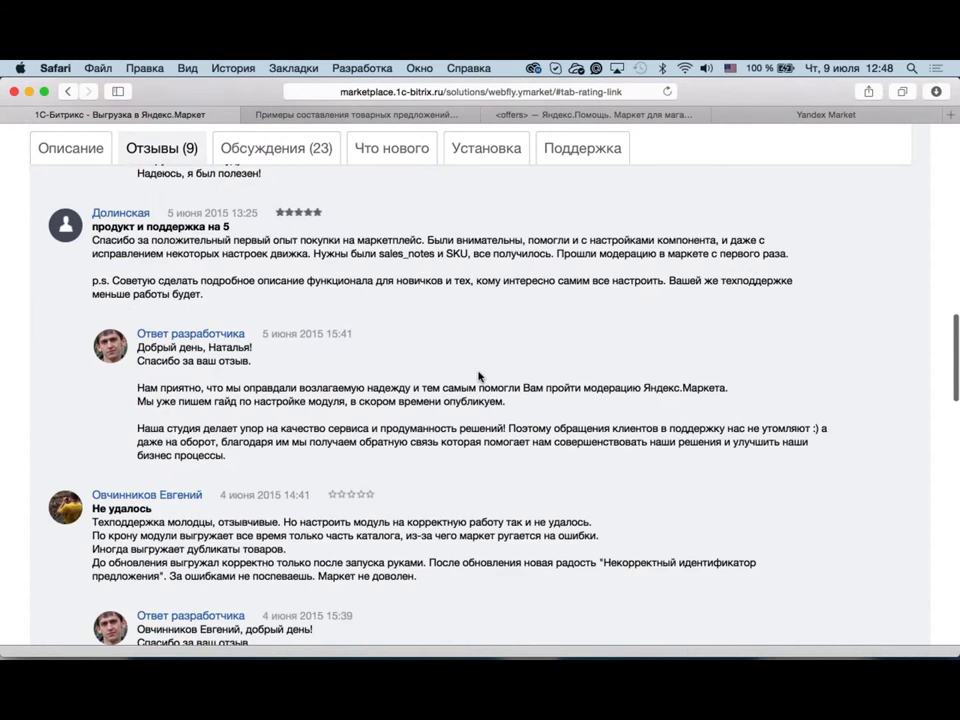
pyautogui.scroll(-1, 479, 376)
pyautogui.scroll(-10, 479, 376)
pyautogui.scroll(-1, 479, 376)
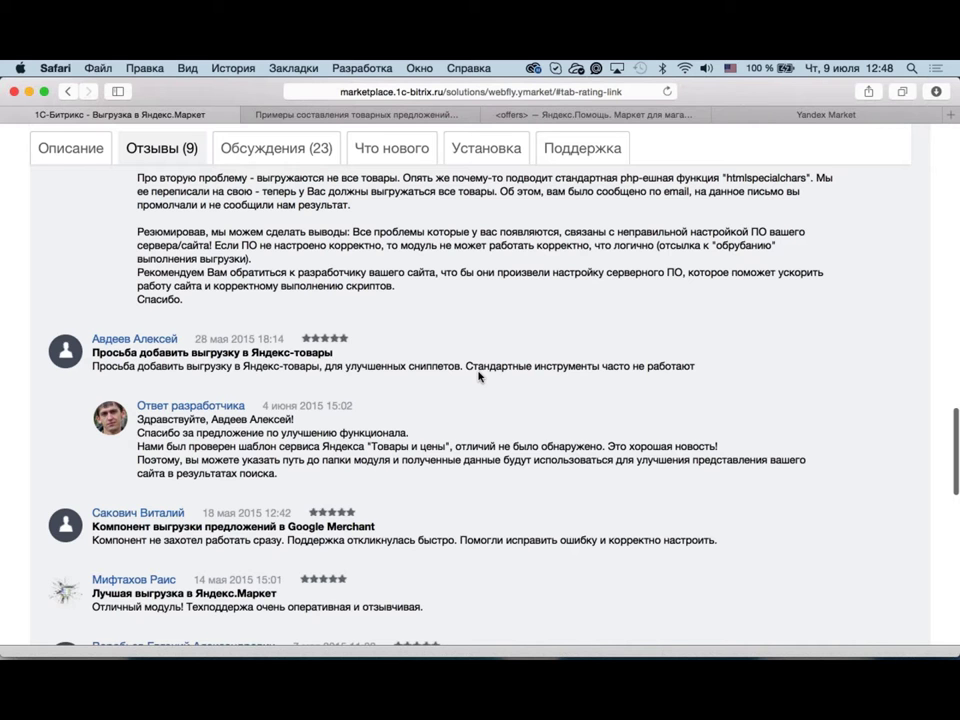
pyautogui.scroll(10, 479, 376)
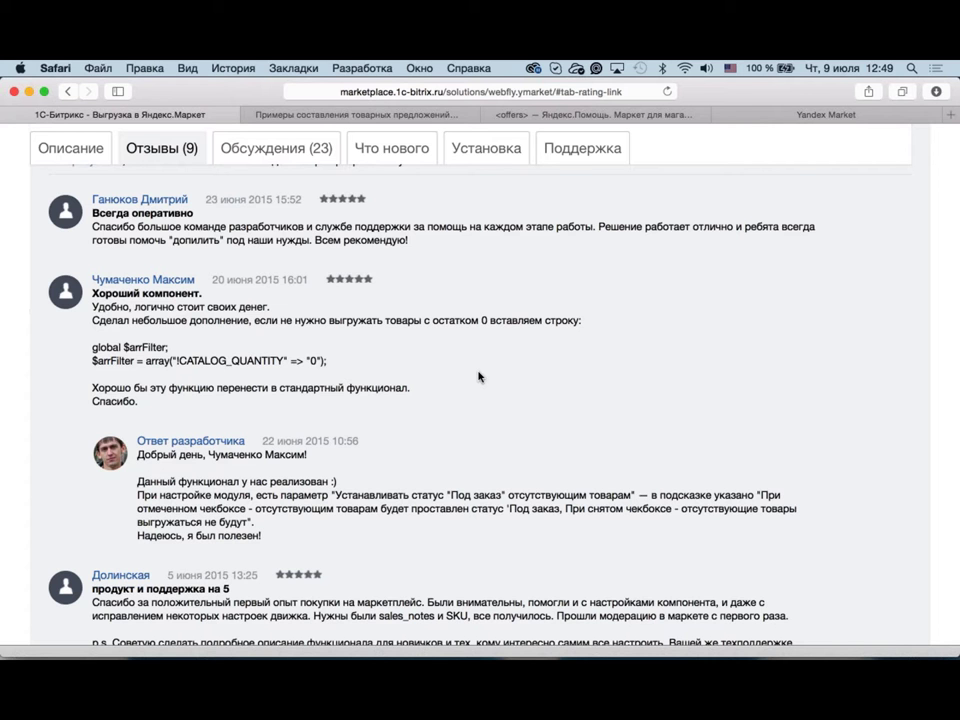
pyautogui.scroll(5, 479, 376)
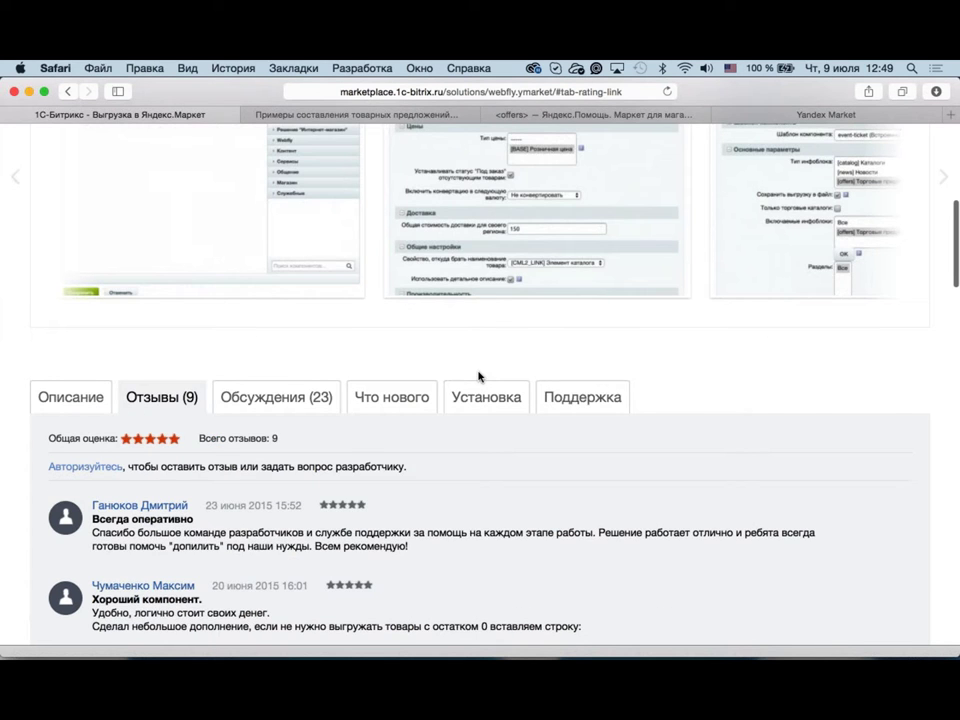
pyautogui.scroll(4, 479, 376)
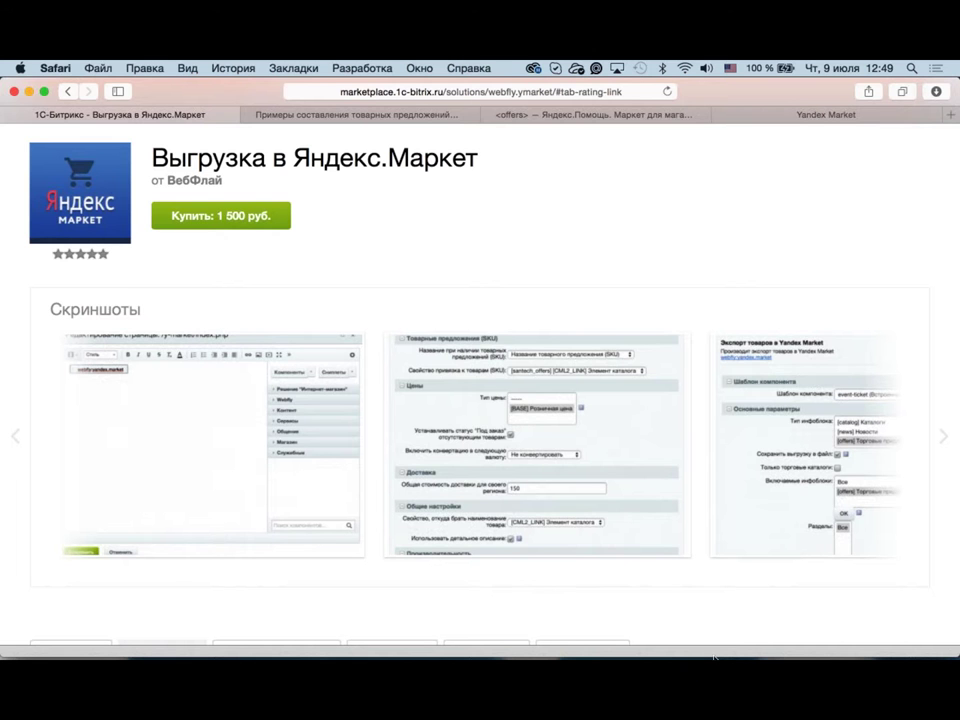
# Step: Minimize the marketplace page's browser window and the Keynote presentation to clear the desktop
pyautogui.moveTo(714, 658)
pyautogui.click(752, 630)
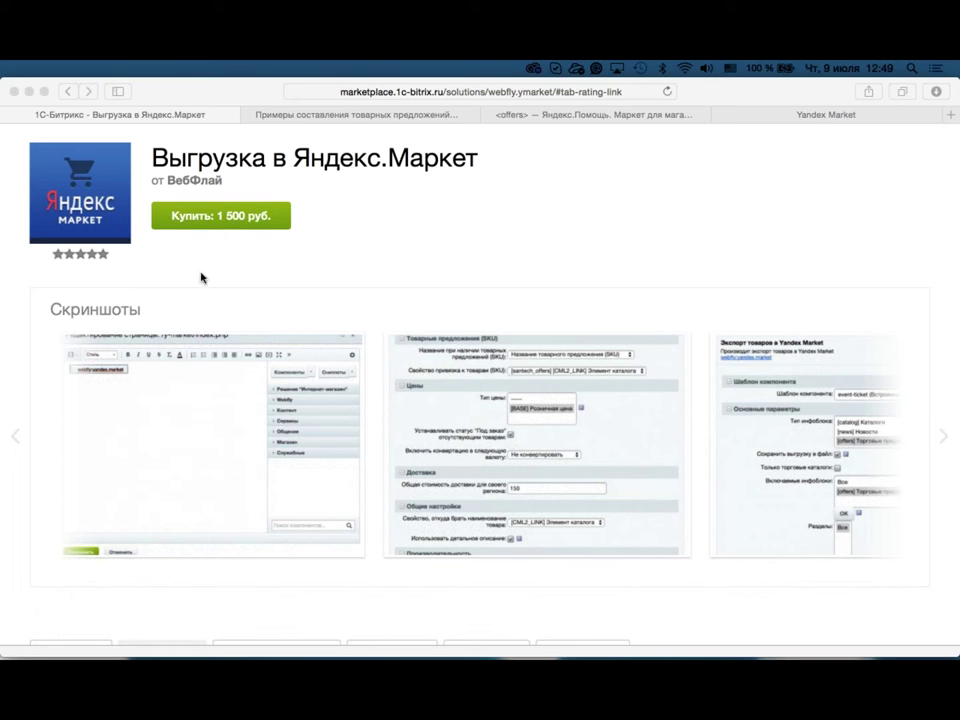
pyautogui.moveTo(741, 655)
pyautogui.click(24, 90)
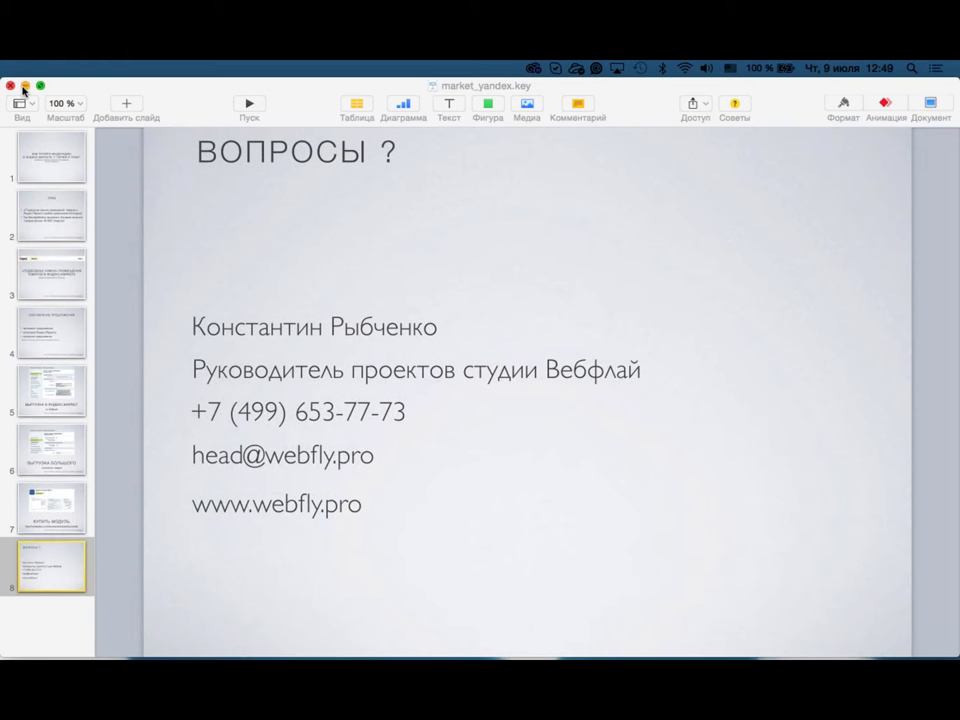
pyautogui.press('super+m')
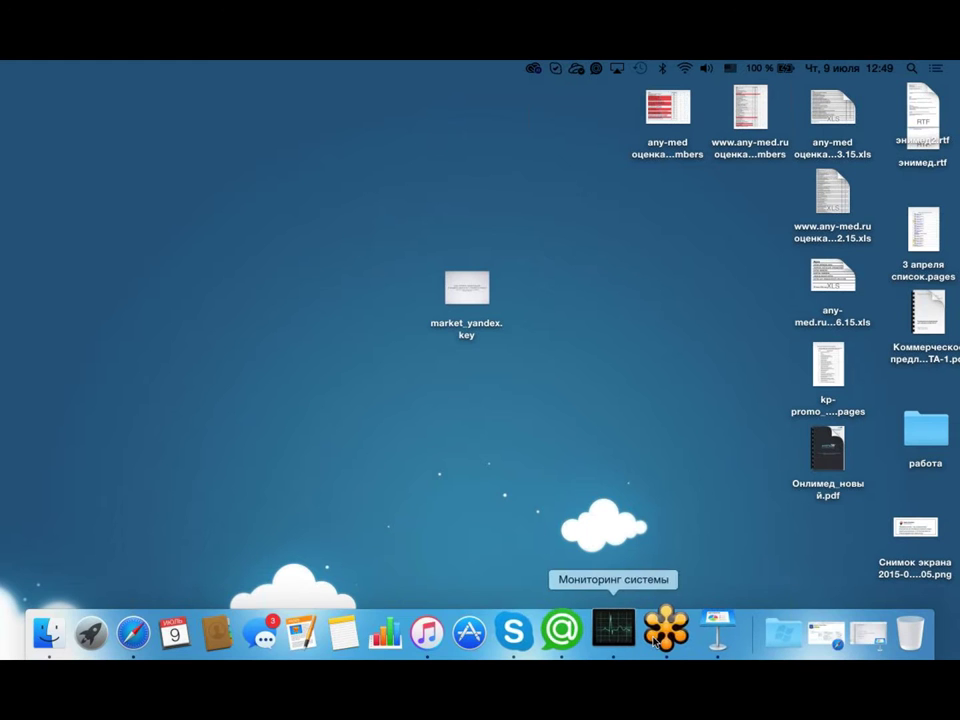
# Step: Show all GoToMeeting windows, dismiss the Creative Cloud panel and restore the module's marketplace page in Safari
pyautogui.rightClick(660, 628)
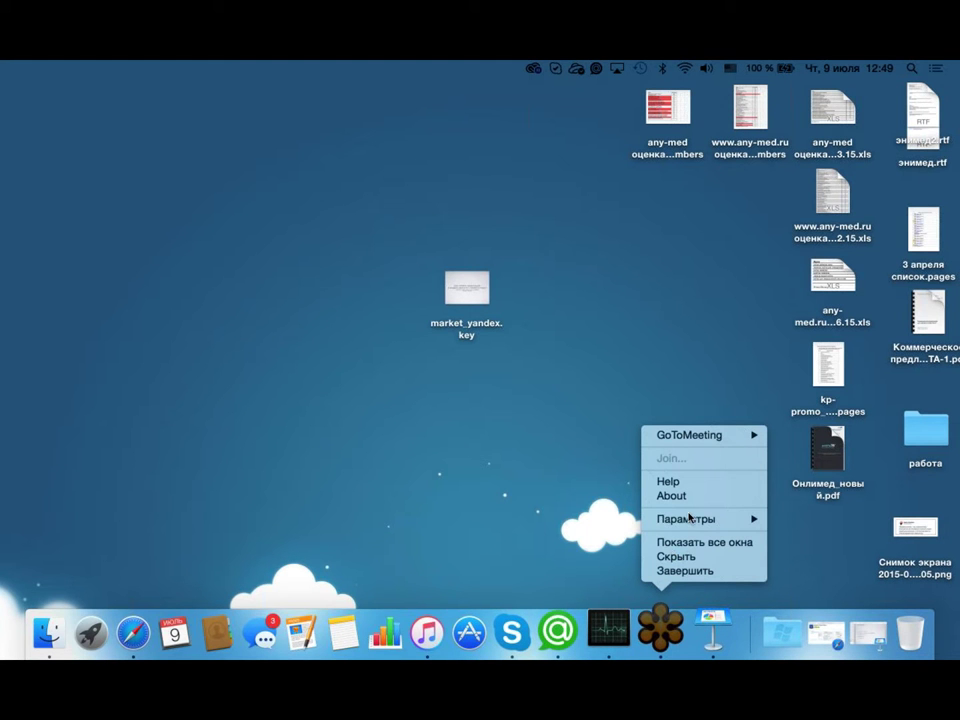
pyautogui.click(689, 545)
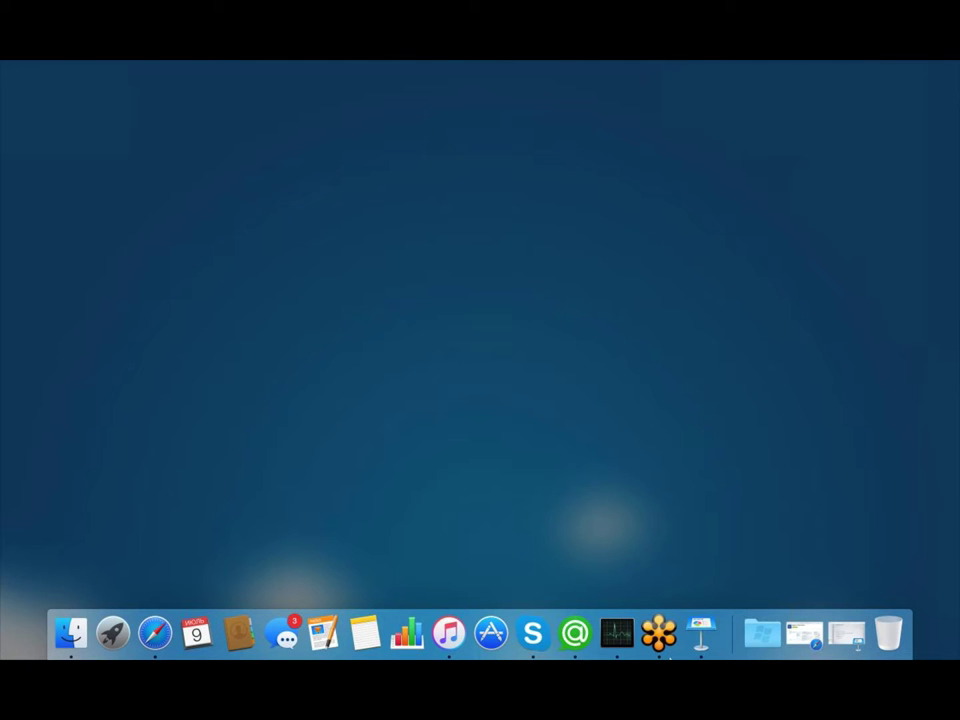
pyautogui.click(662, 648)
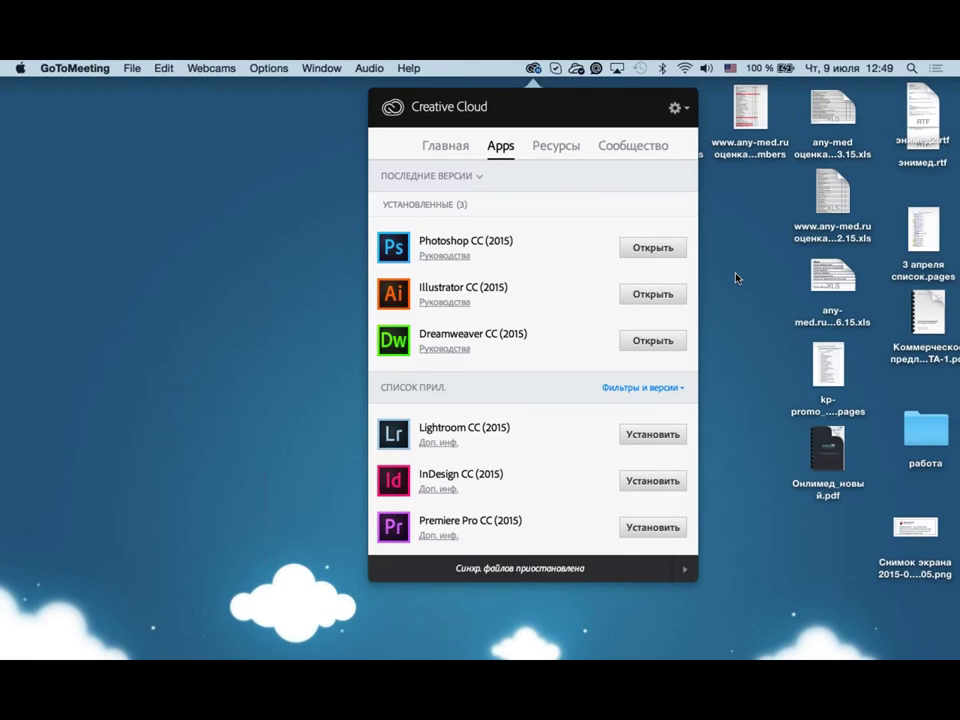
pyautogui.click(737, 276)
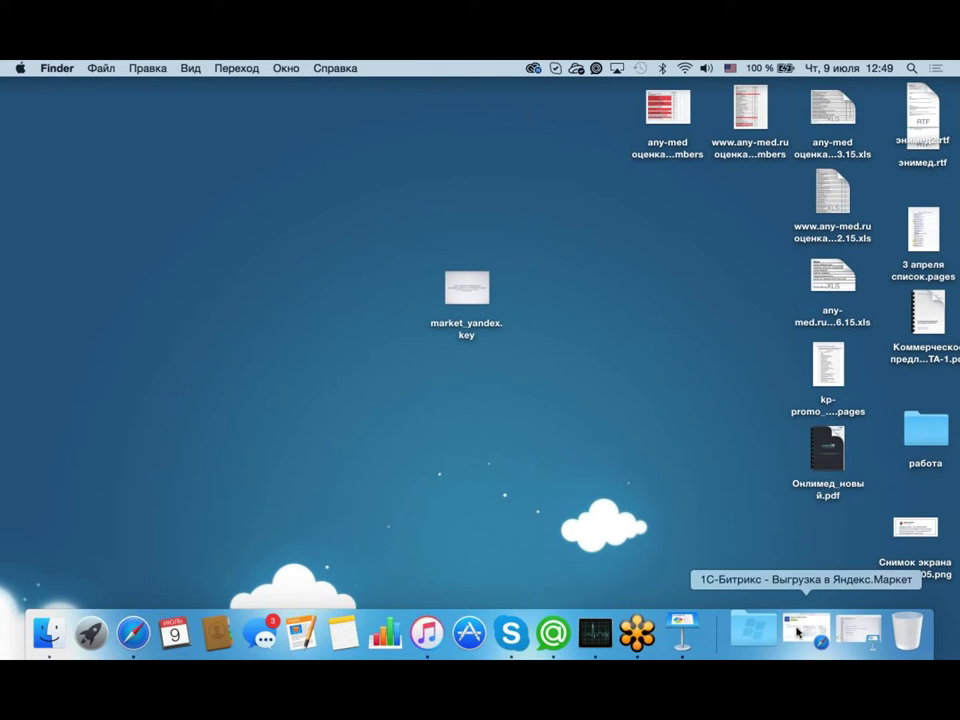
pyautogui.click(818, 632)
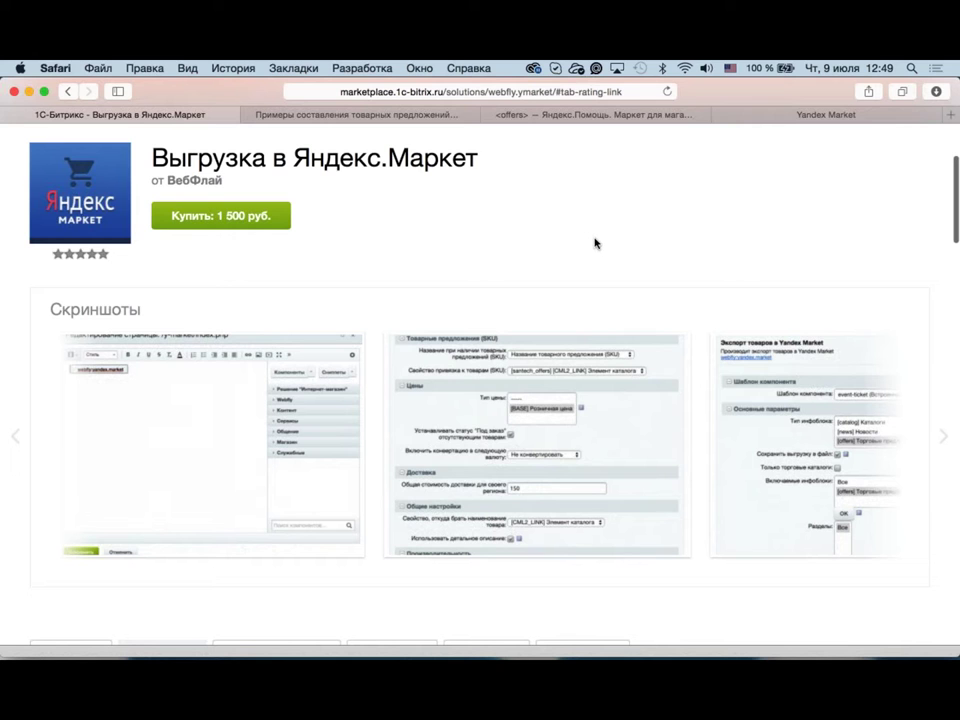
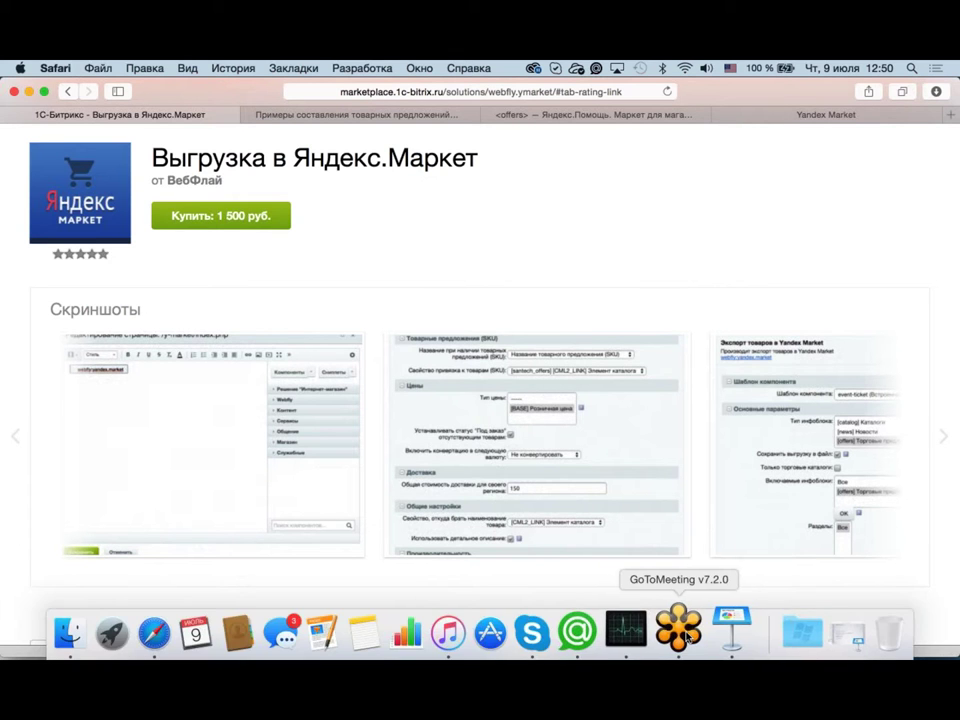
pyautogui.click(686, 636)
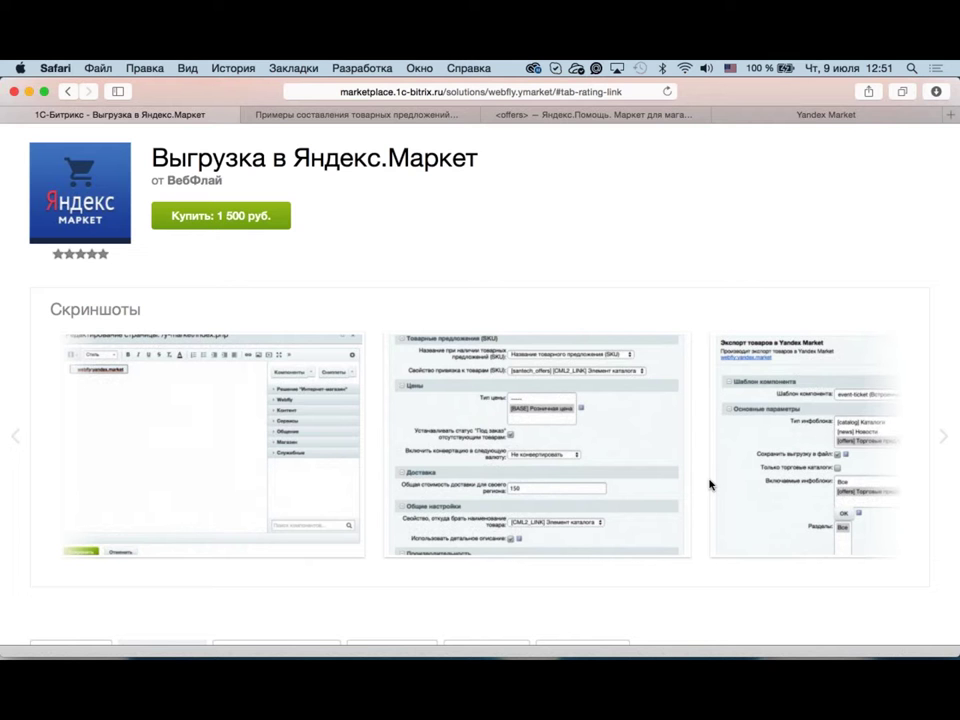
# Step: Switch to the Yandex Market component parameters and show the properties available as the source of the sales_notes tag
pyautogui.click(800, 116)
pyautogui.scroll(-5, 596, 366)
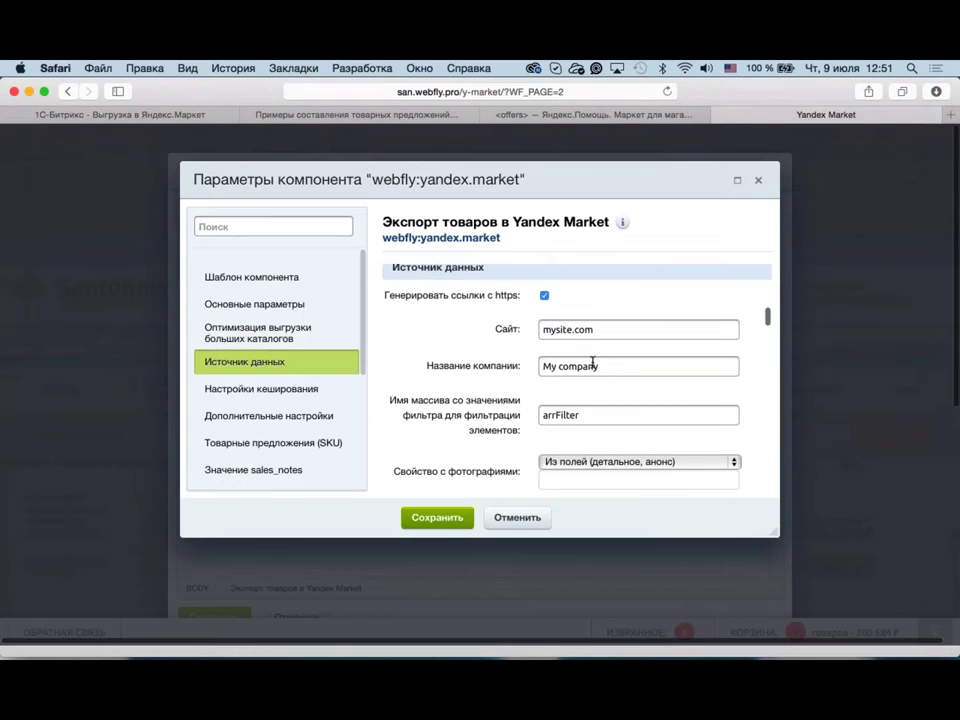
pyautogui.scroll(-10, 592, 364)
pyautogui.scroll(4, 592, 363)
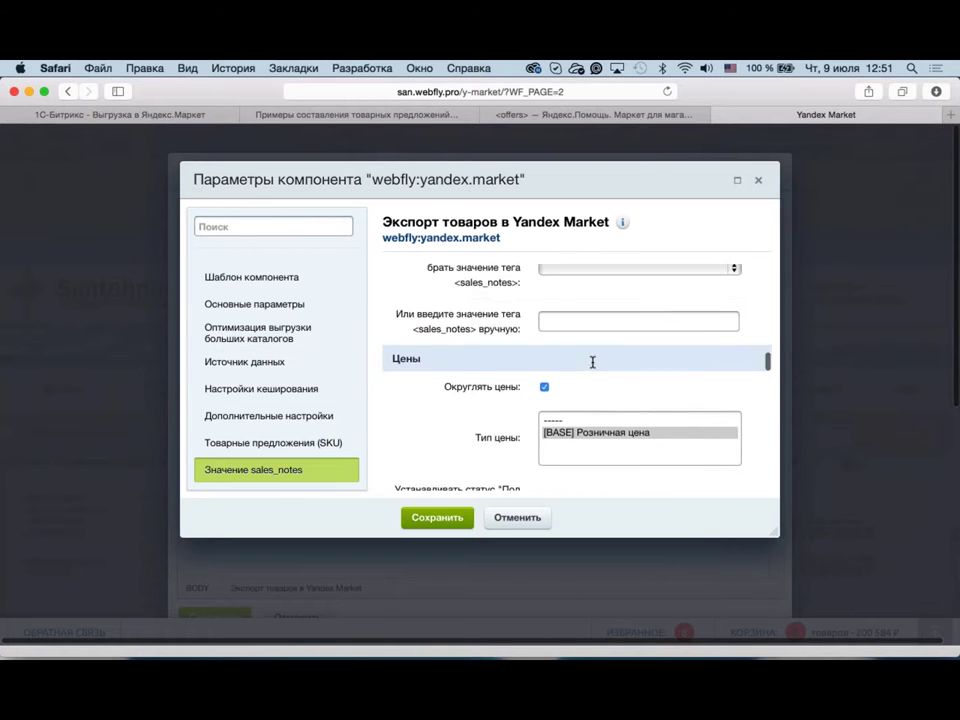
pyautogui.click(607, 366)
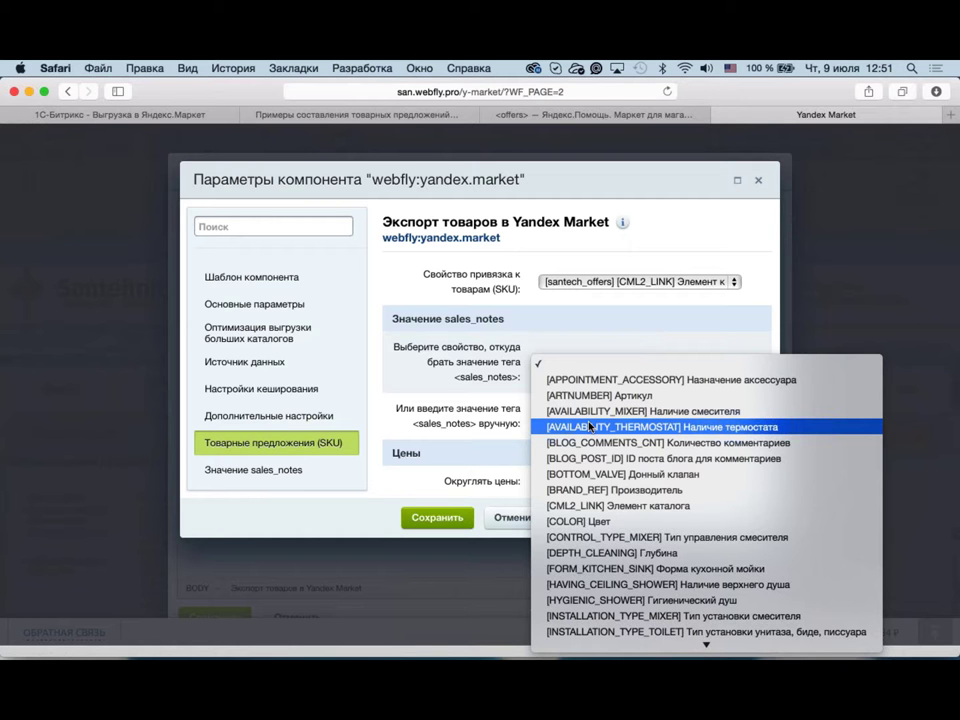
pyautogui.click(447, 392)
pyautogui.scroll(1, 447, 392)
pyautogui.scroll(-2, 447, 392)
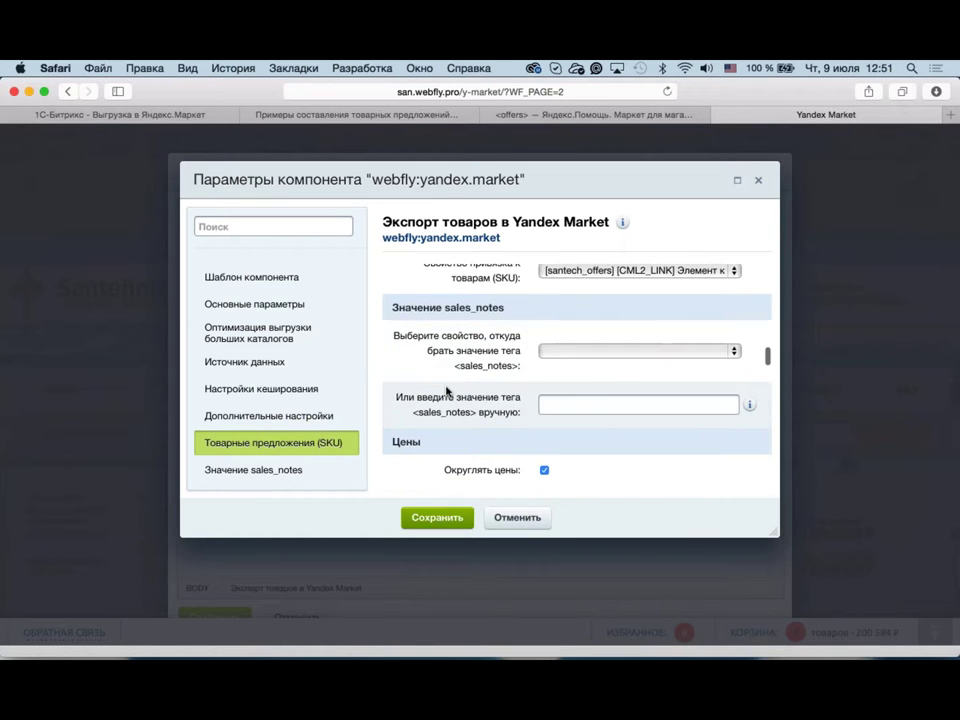
pyautogui.scroll(-2, 447, 392)
pyautogui.scroll(2, 450, 418)
# Step: Turn off Сохранить выгрузку в файл in the component's Основные параметры section
pyautogui.click(313, 282)
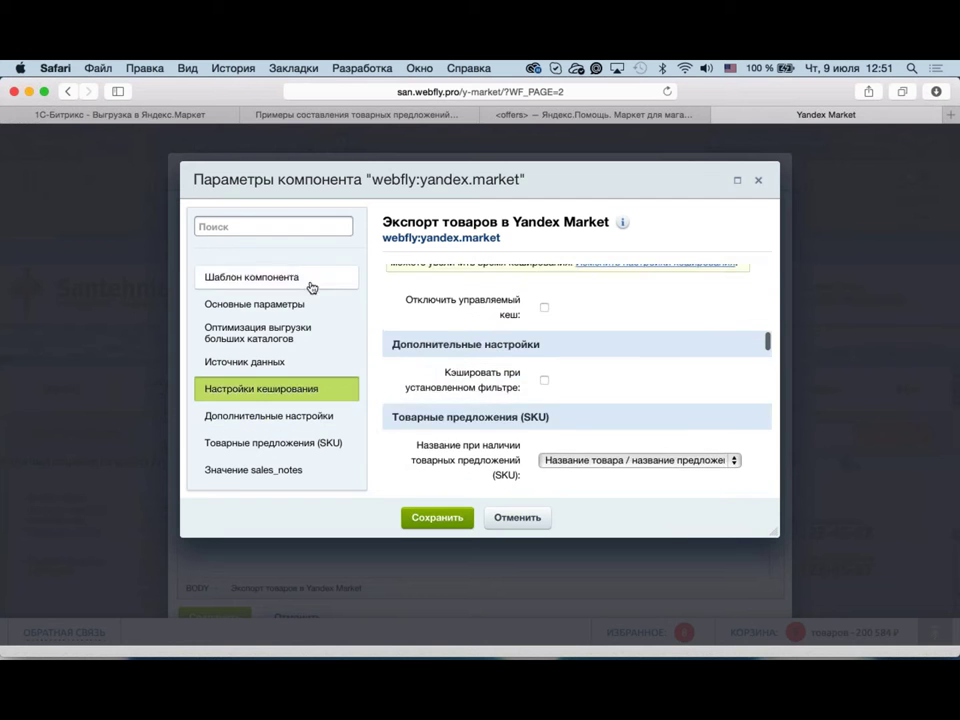
pyautogui.scroll(-1, 515, 437)
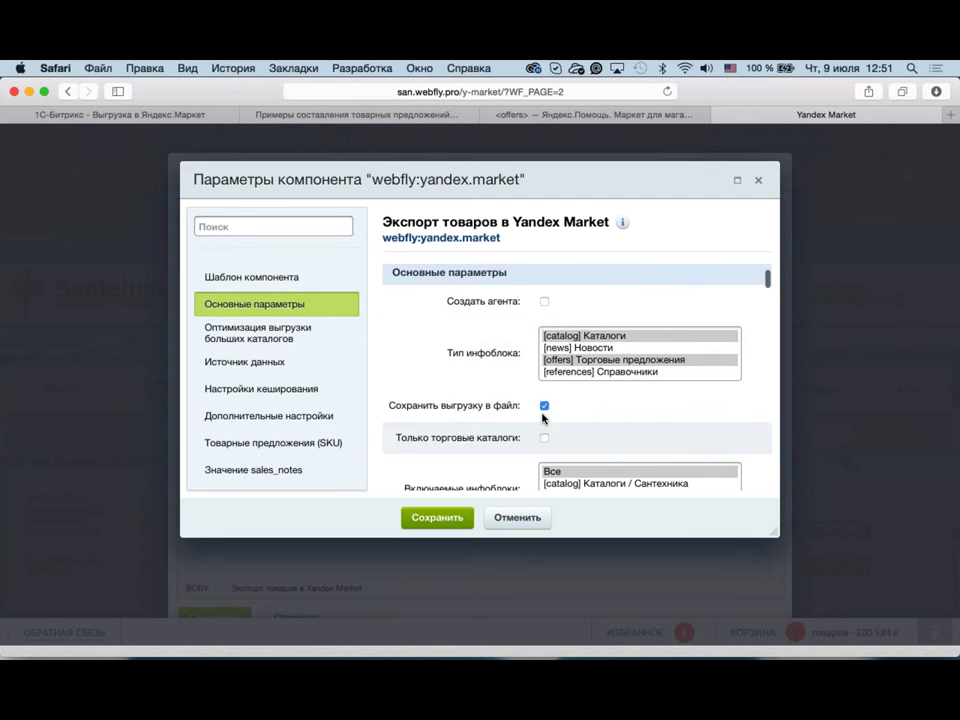
pyautogui.click(544, 406)
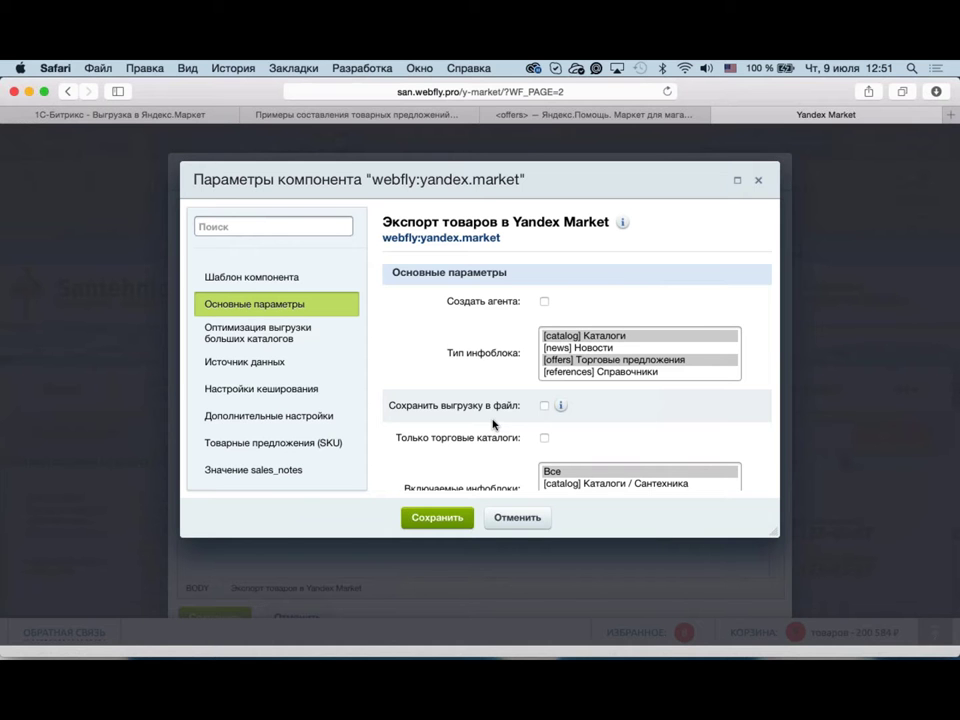
pyautogui.scroll(-1, 492, 424)
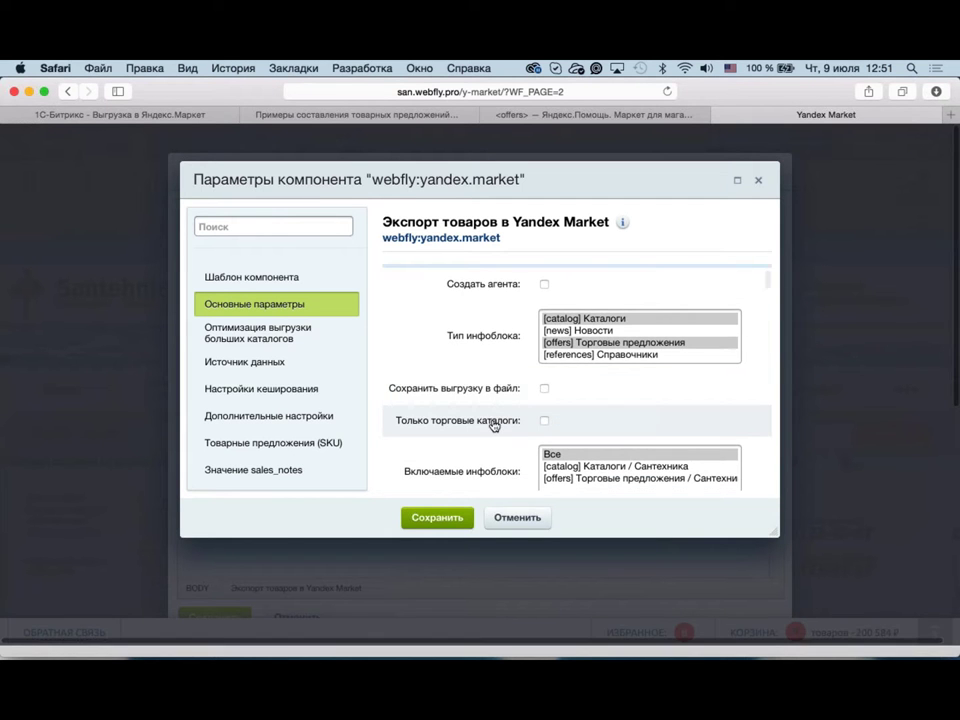
# Step: Highlight the export page address san.webfly.pro/y-market/ without its WF_PAGE parameter in the page URL
pyautogui.click(509, 86)
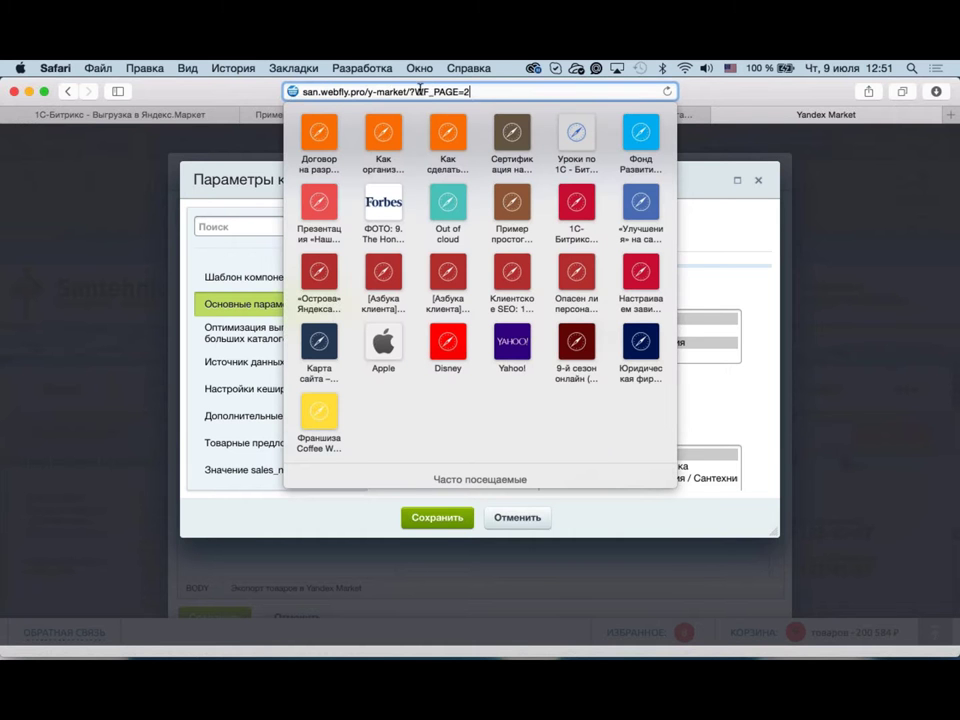
pyautogui.moveTo(408, 92); pyautogui.dragTo(301, 92)
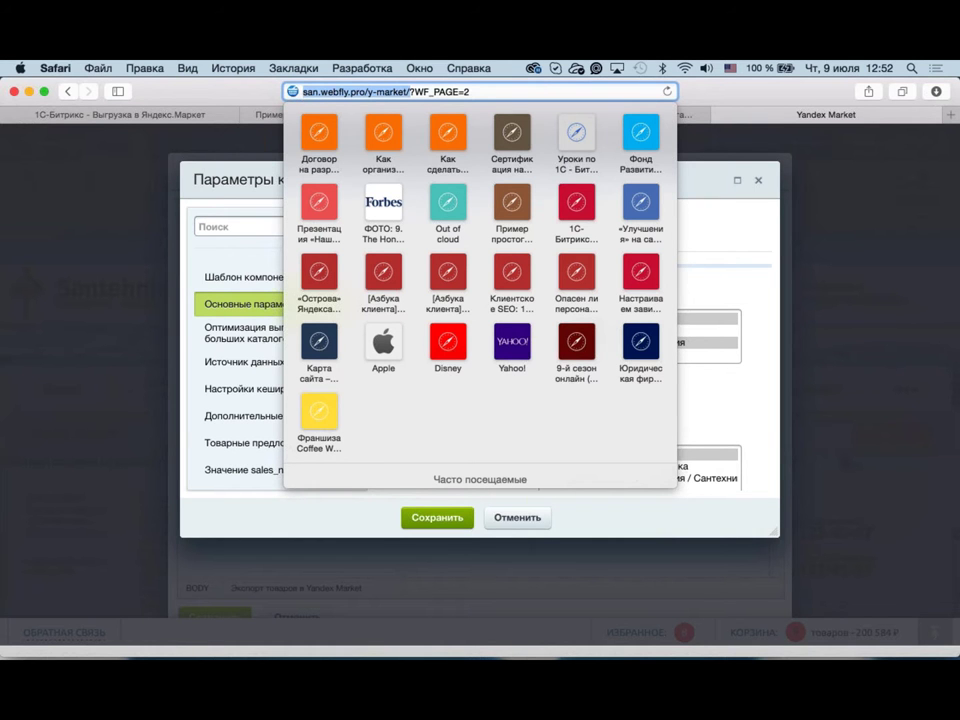
pyautogui.click(667, 323)
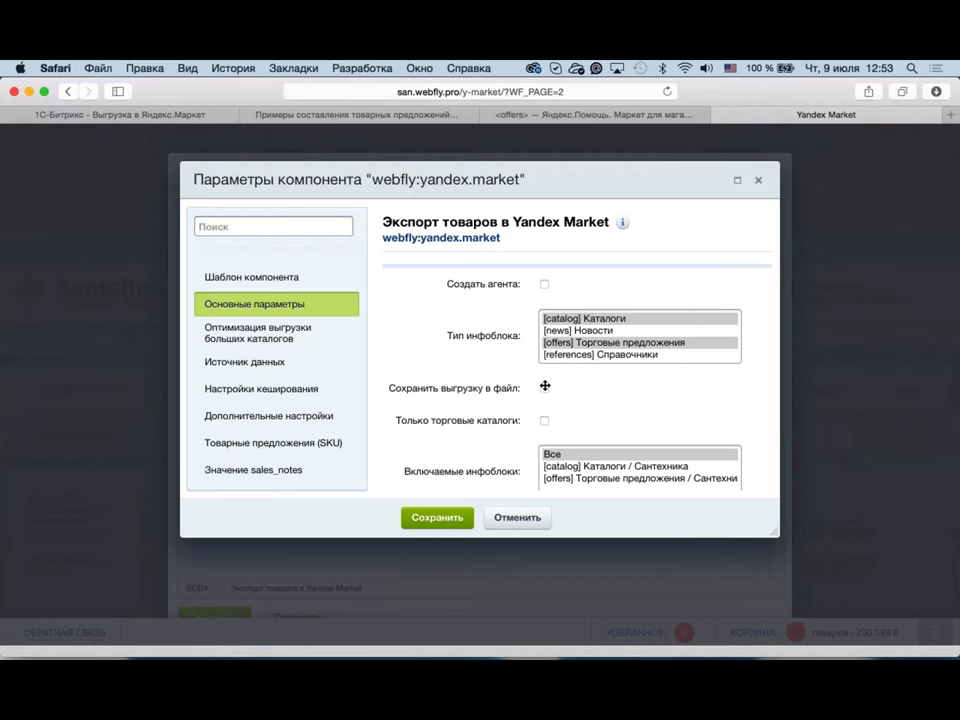
# Step: Return to the module's marketplace page and bring up GoToMeeting
pyautogui.click(221, 112)
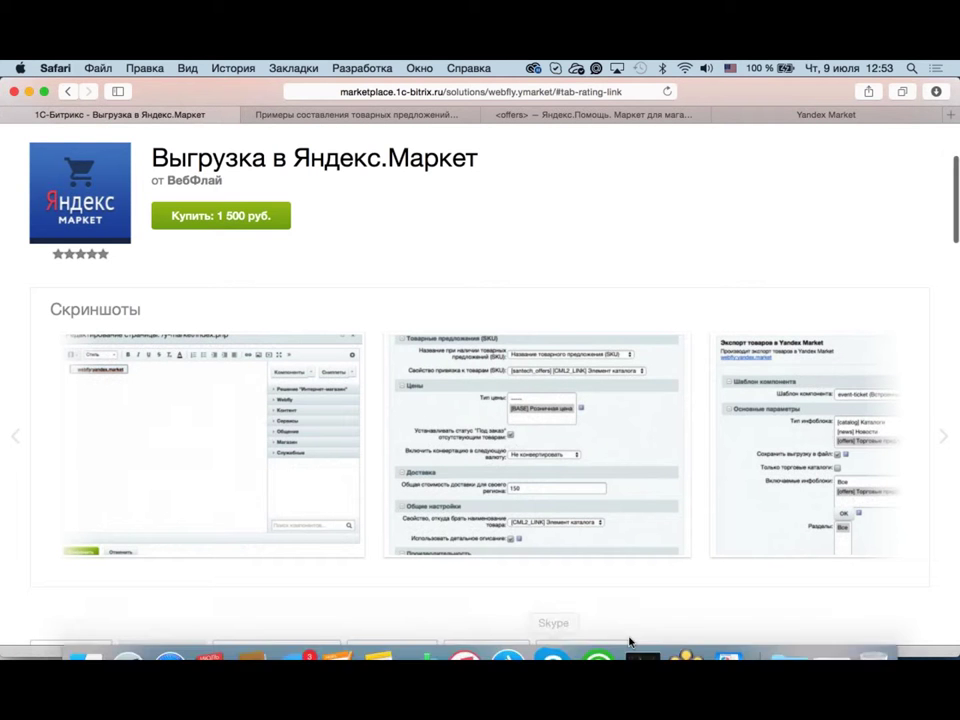
pyautogui.click(673, 634)
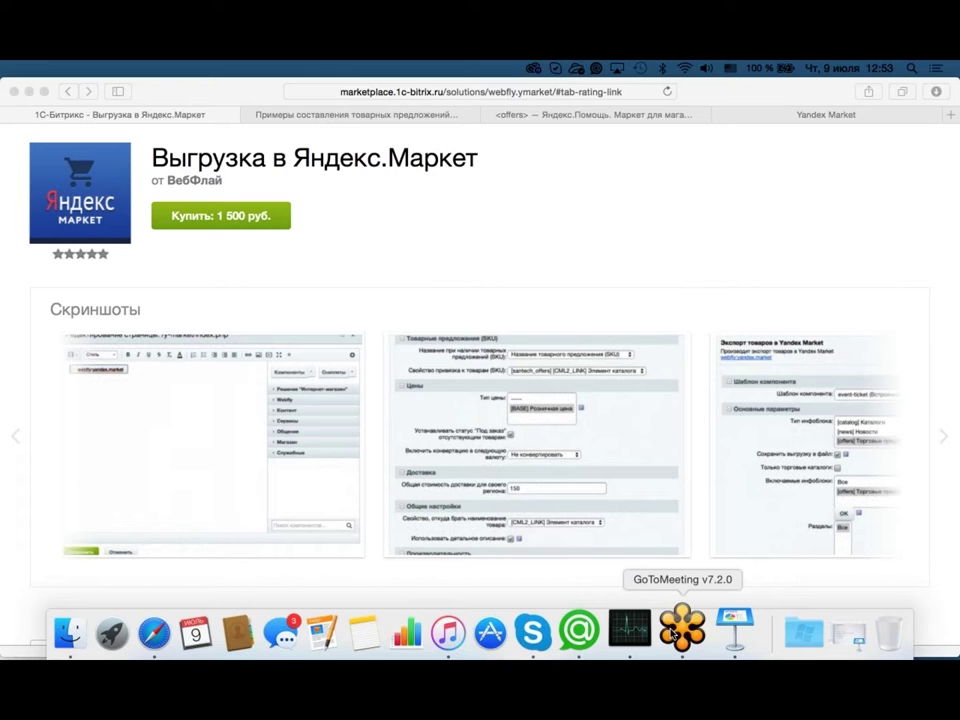
pyautogui.click(673, 634)
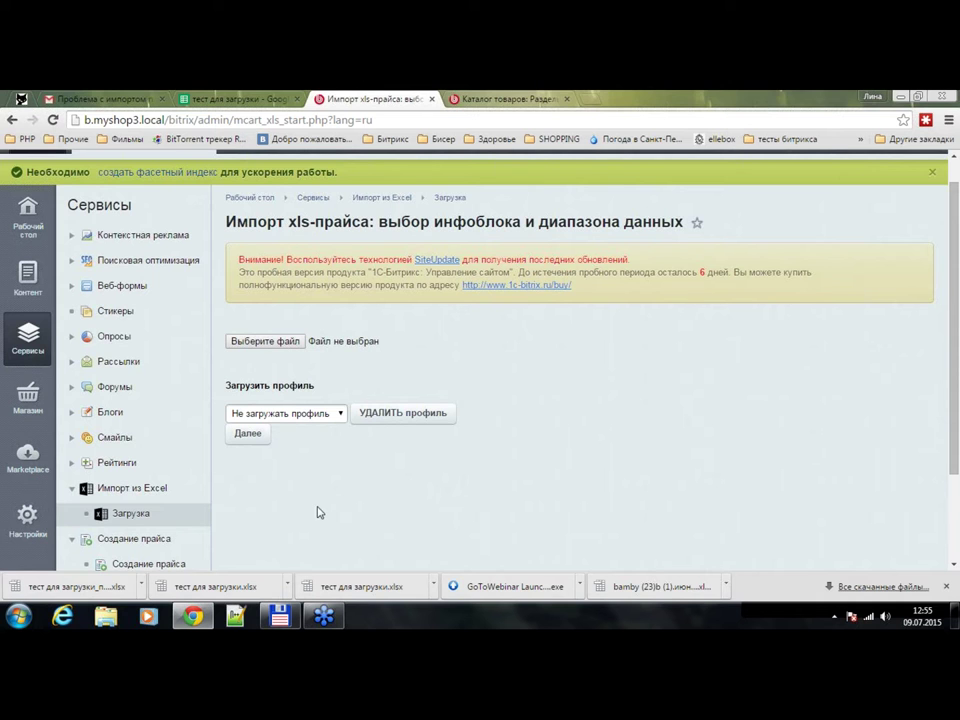
# Step: Choose тест для загрузки_плюс.xlsx for the Excel price import, check the profile choices, and continue without a profile to the infoblock and data range settings
pyautogui.click(249, 344)
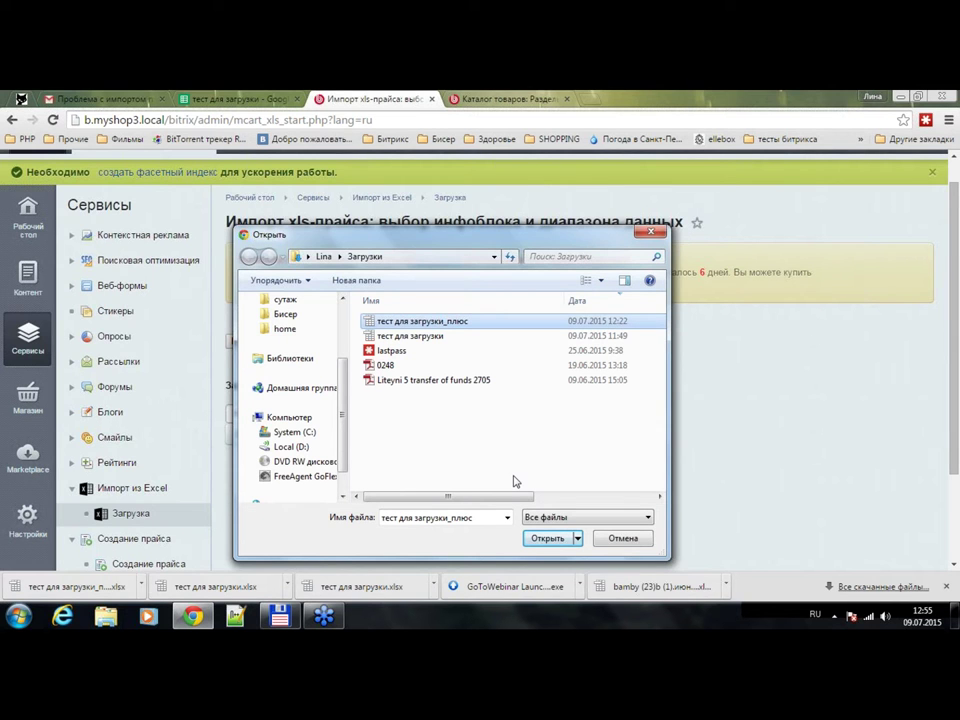
pyautogui.press('Escape')
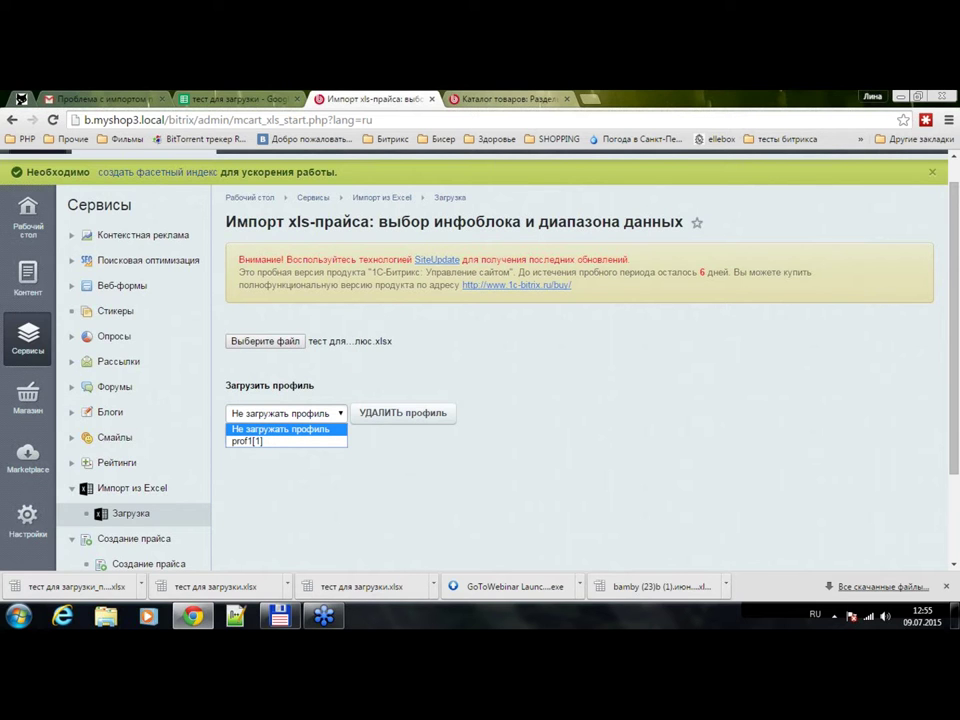
pyautogui.press('Down')
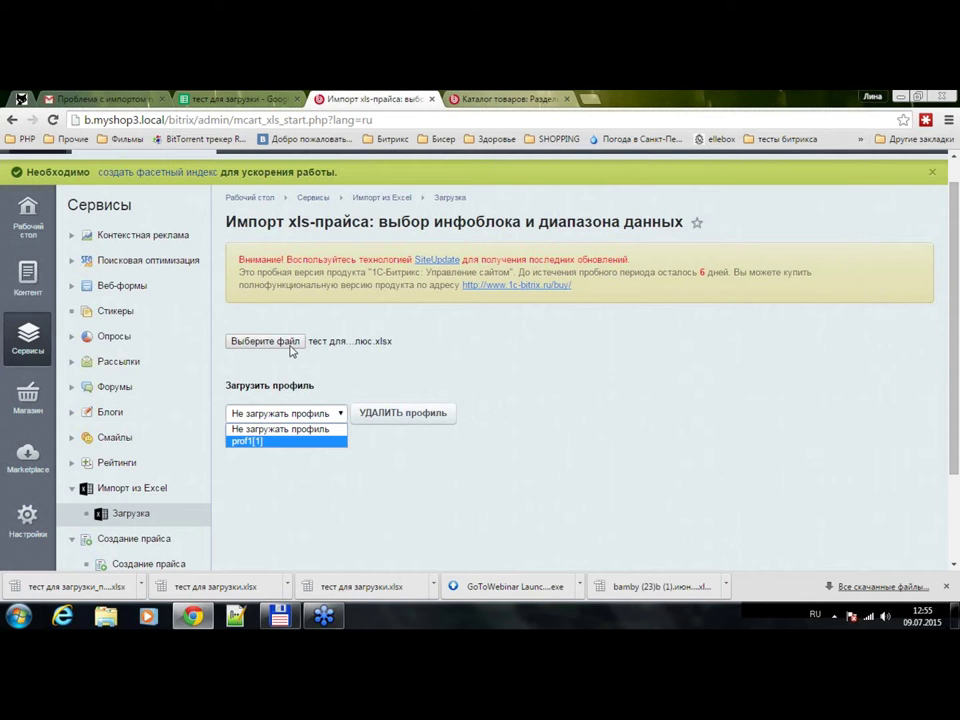
pyautogui.click(432, 397)
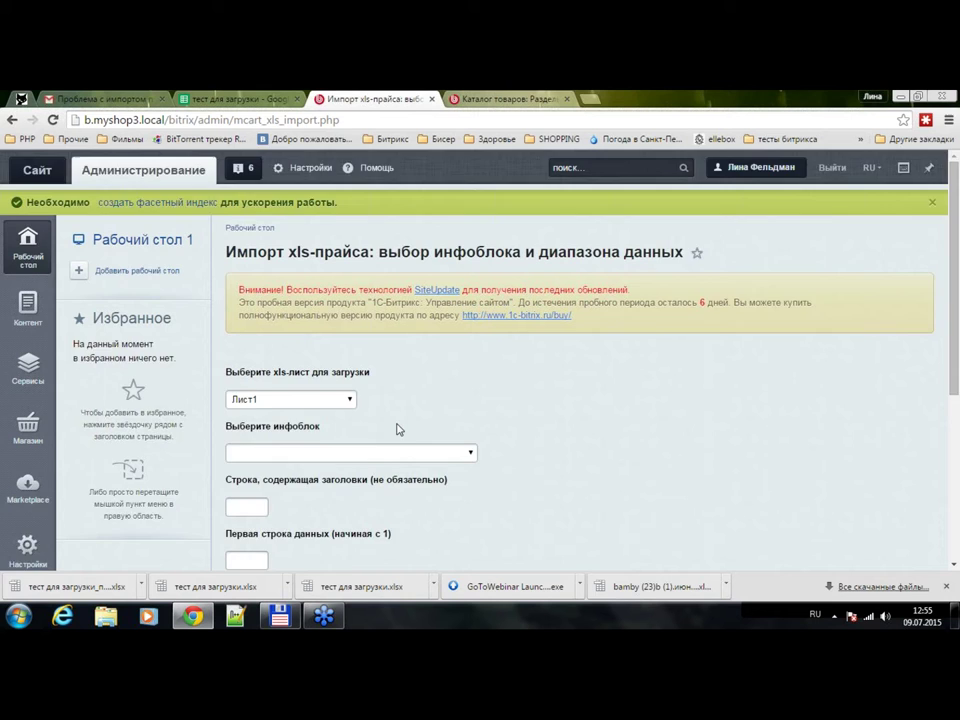
pyautogui.scroll(-1, 446, 307)
pyautogui.scroll(-1, 446, 307)
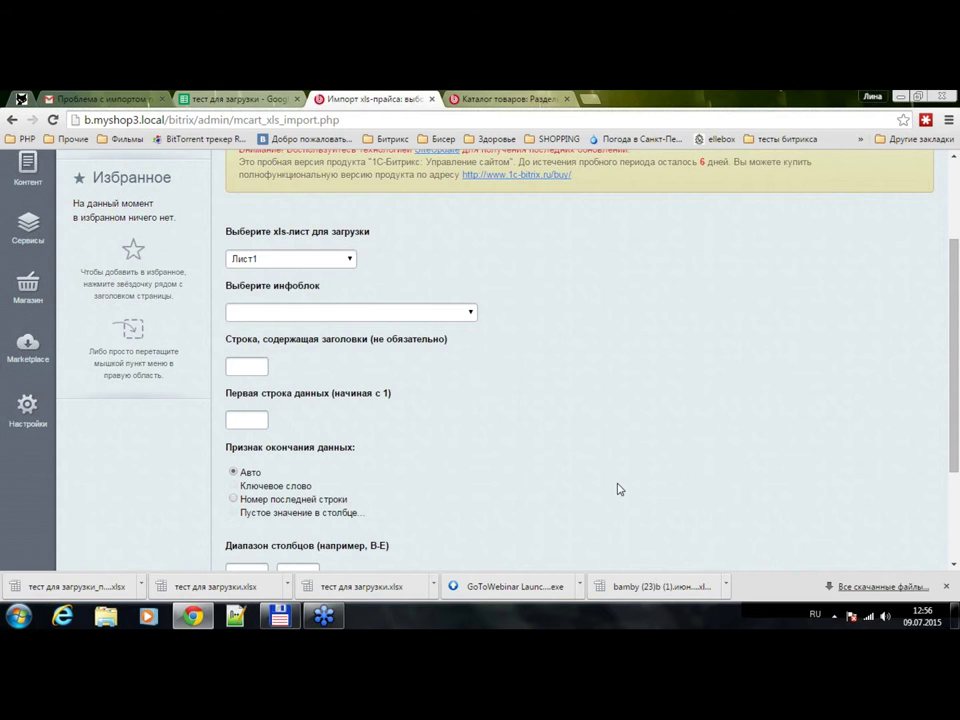
# Step: Check the source spreadsheet's sheets, then choose sheet Тест загрузки and infoblock Каталог товаров [8] for the price import
pyautogui.hotkey('ctrl', 'shift', 'Tab')
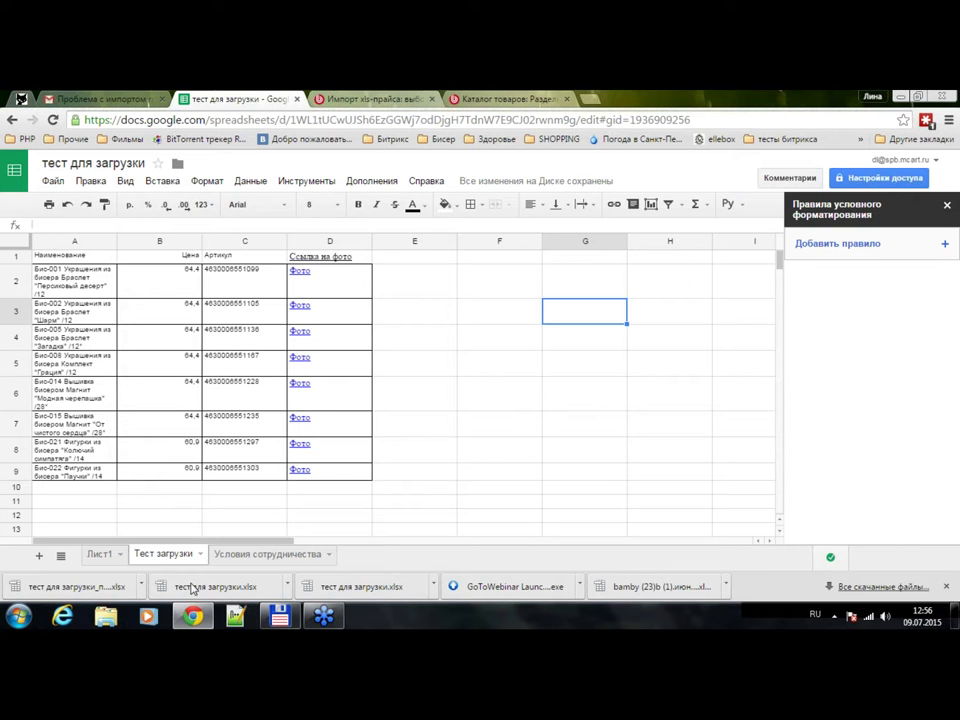
pyautogui.hotkey('ctrl', 'Tab')
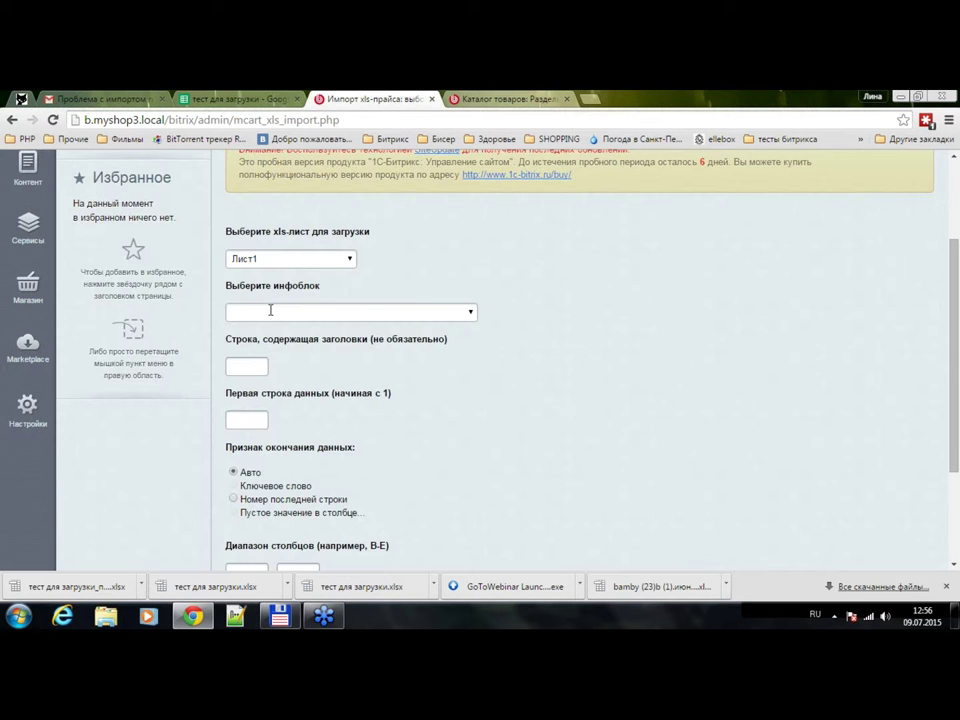
pyautogui.click(281, 261)
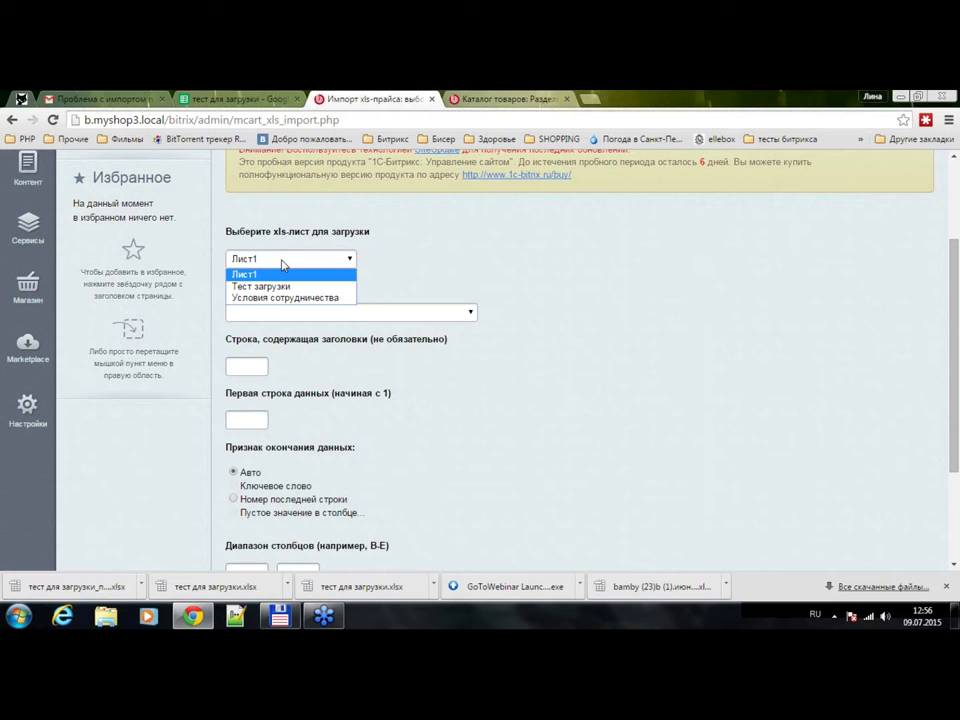
pyautogui.click(282, 287)
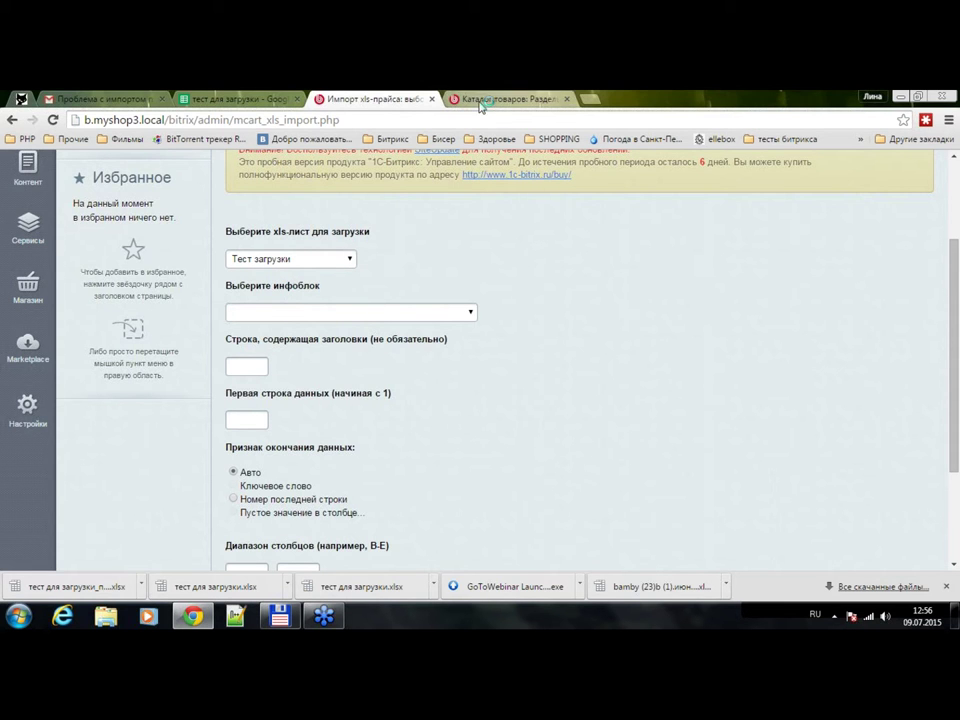
pyautogui.click(409, 316)
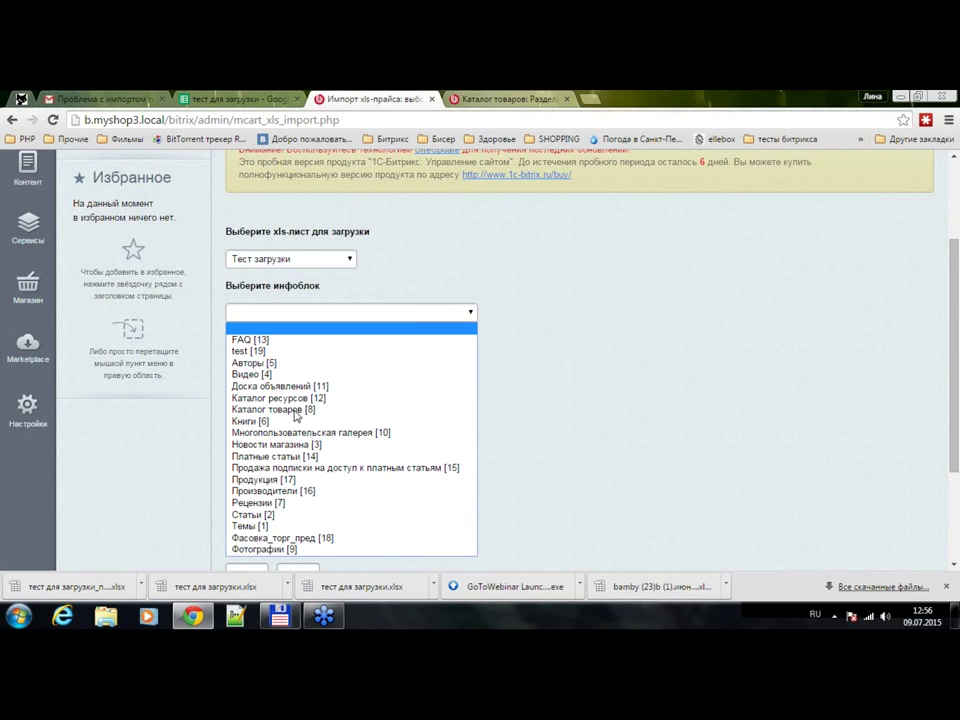
pyautogui.click(296, 412)
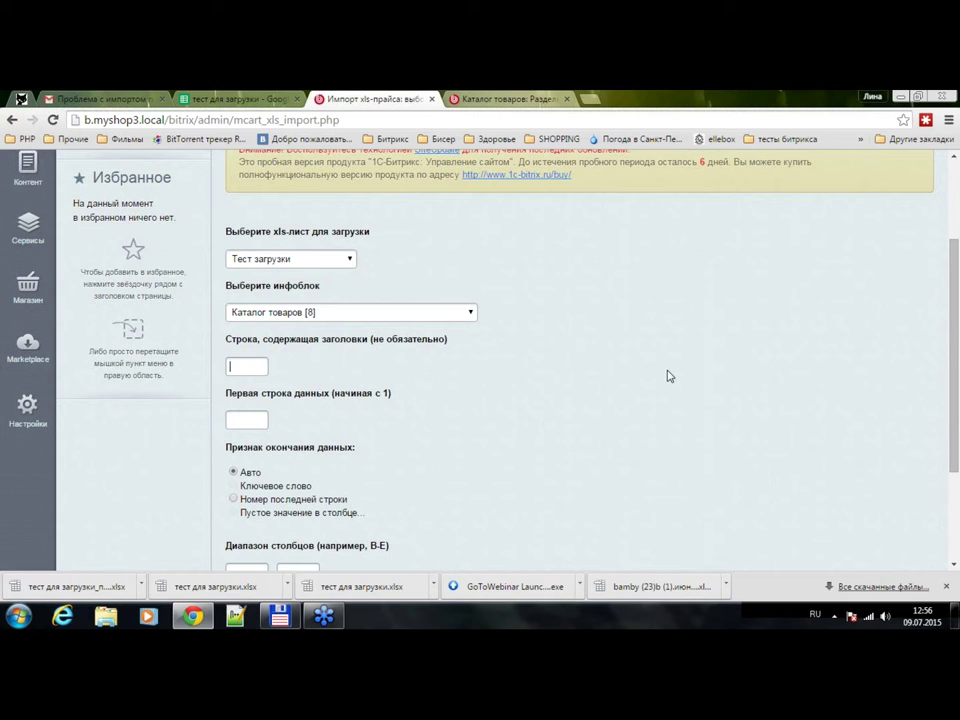
# Step: Set the header row to 1 and the first data row to 2 for the import
pyautogui.write('1')
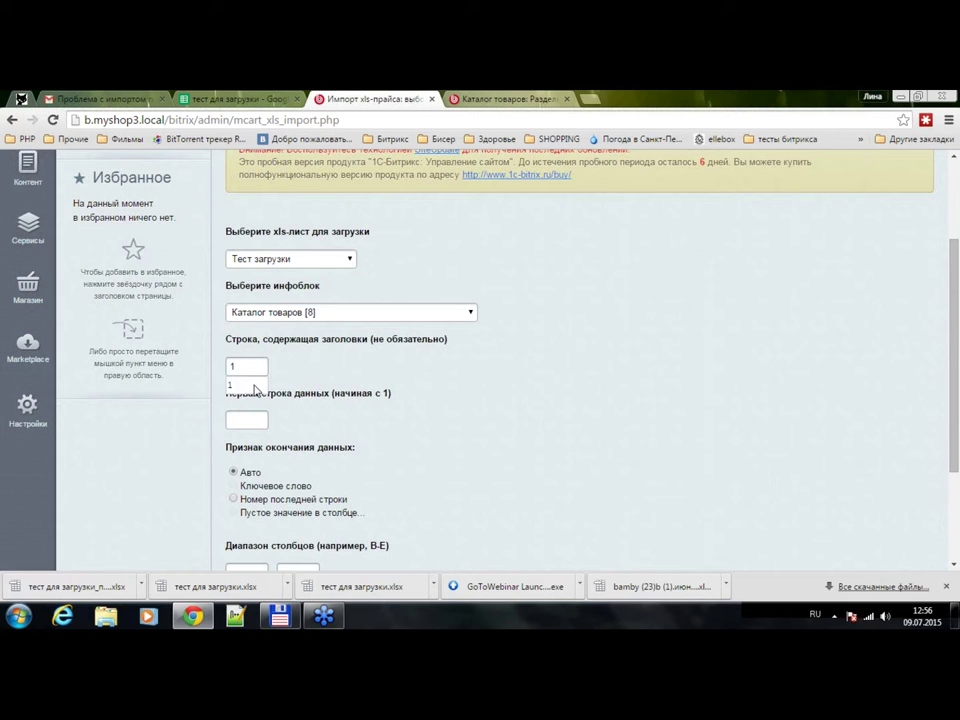
pyautogui.click(255, 388)
pyautogui.press('Tab')
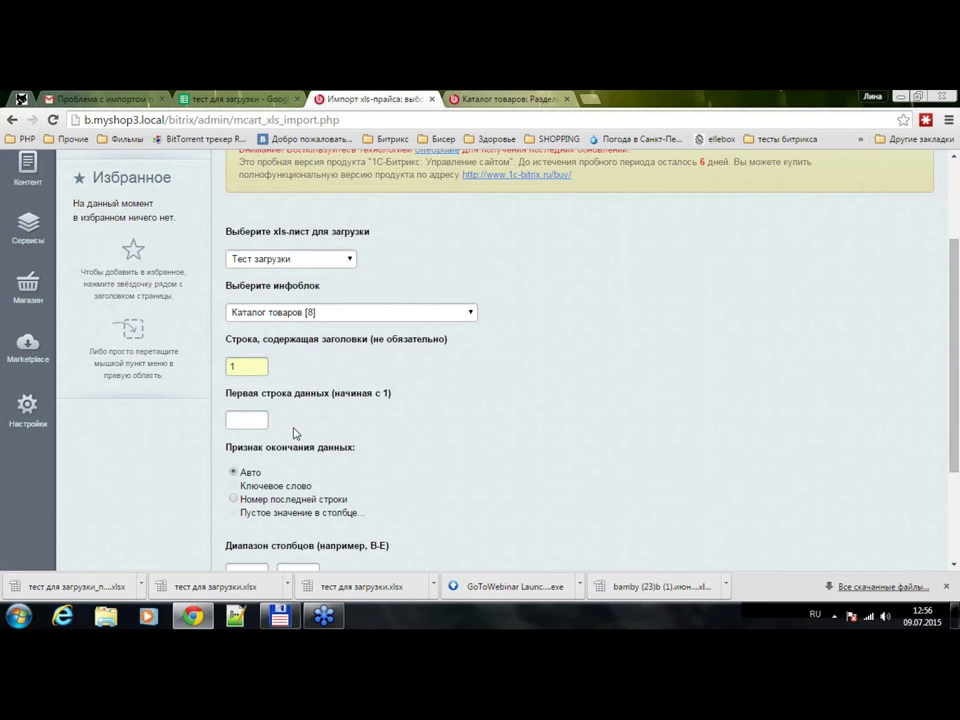
pyautogui.press('Down')
pyautogui.write('2')
pyautogui.doubleClick(243, 420)
pyautogui.press('Down')
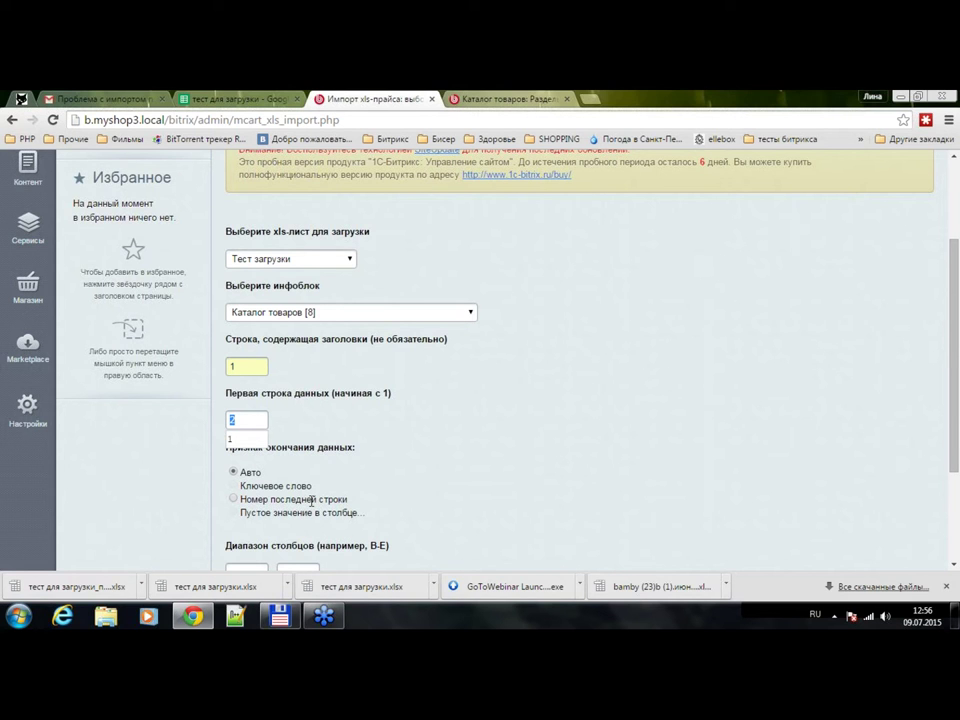
pyautogui.press('Return')
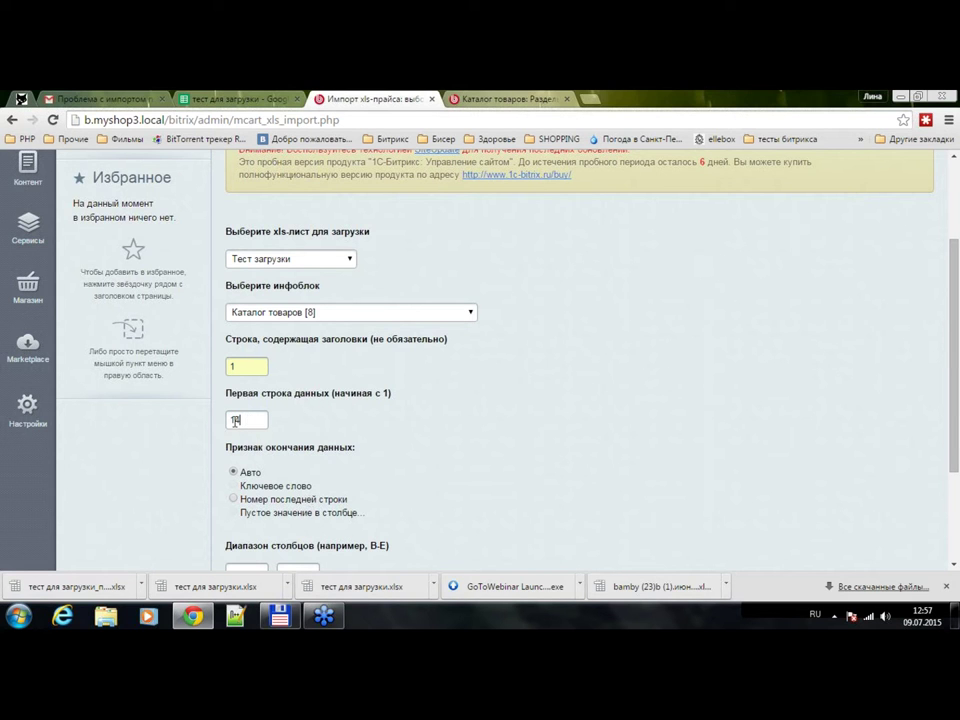
pyautogui.press('BackSpace')
pyautogui.write('2')
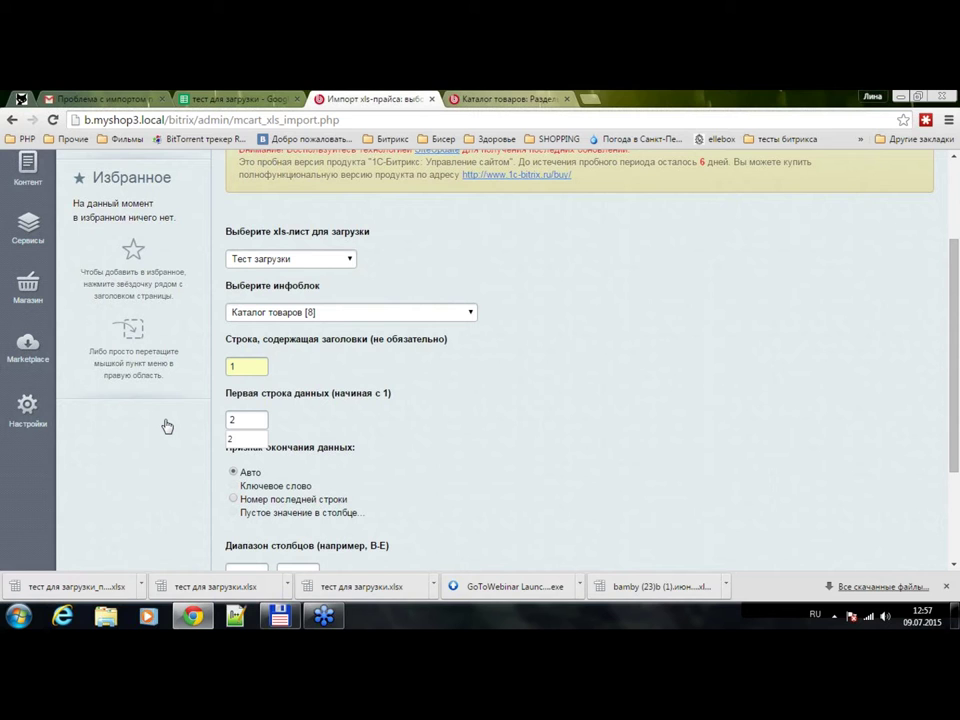
pyautogui.click(495, 430)
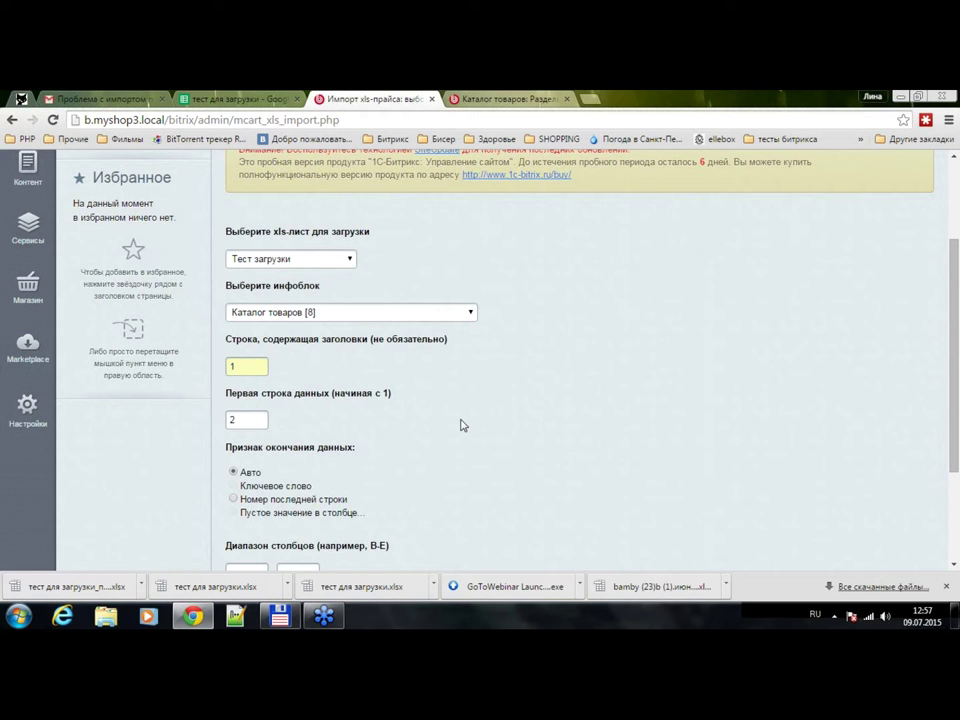
# Step: Switch Признак окончания данных to Номер последней строки and back to Авто
pyautogui.scroll(-1, 460, 425)
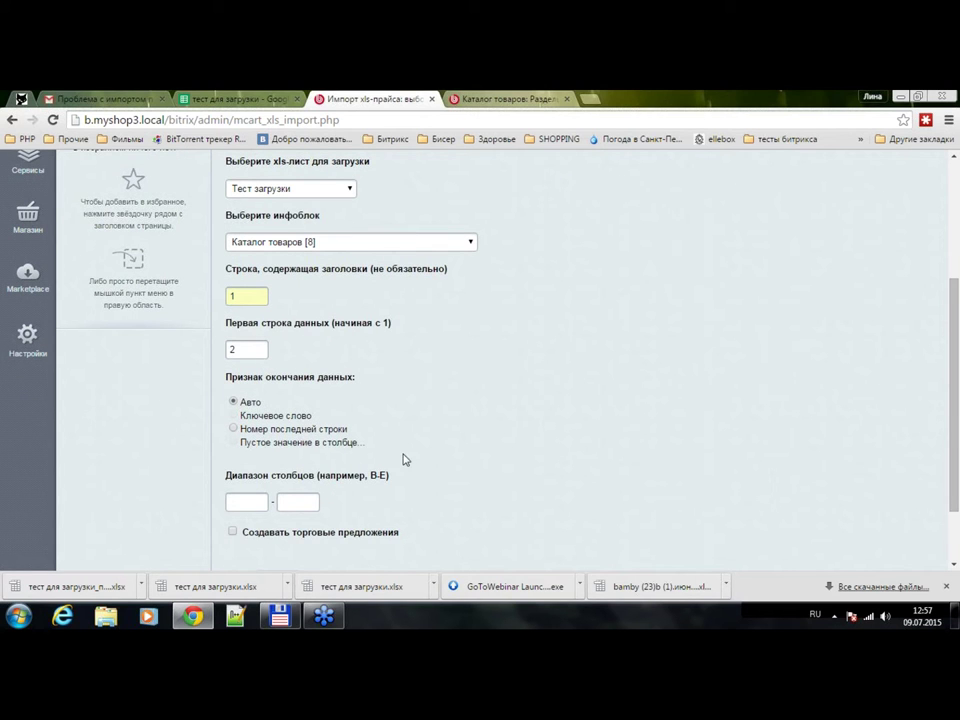
pyautogui.click(235, 430)
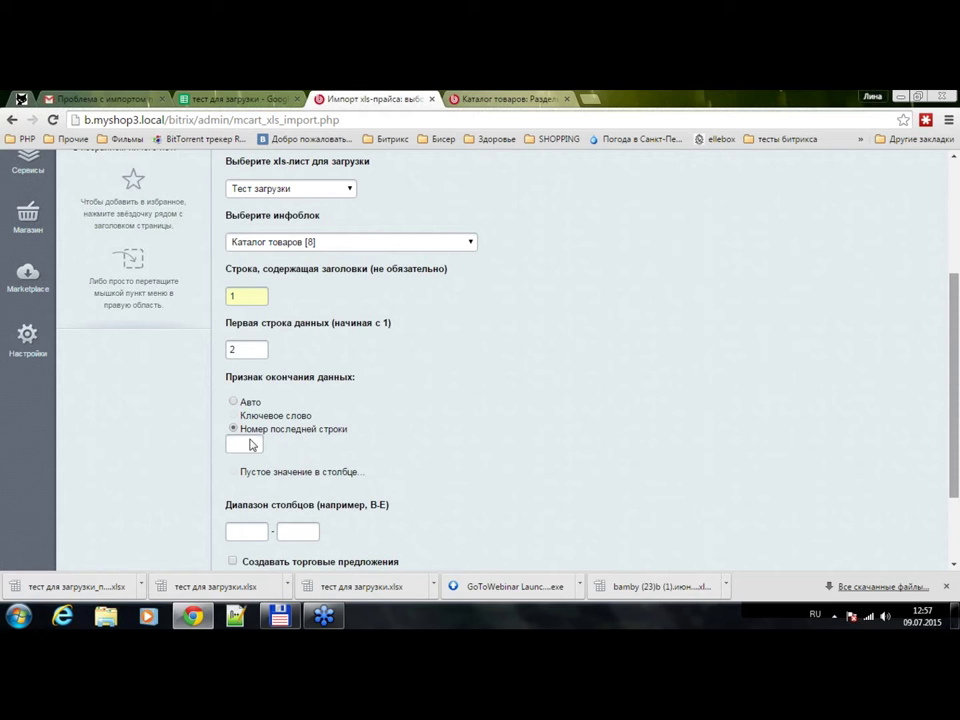
pyautogui.click(232, 402)
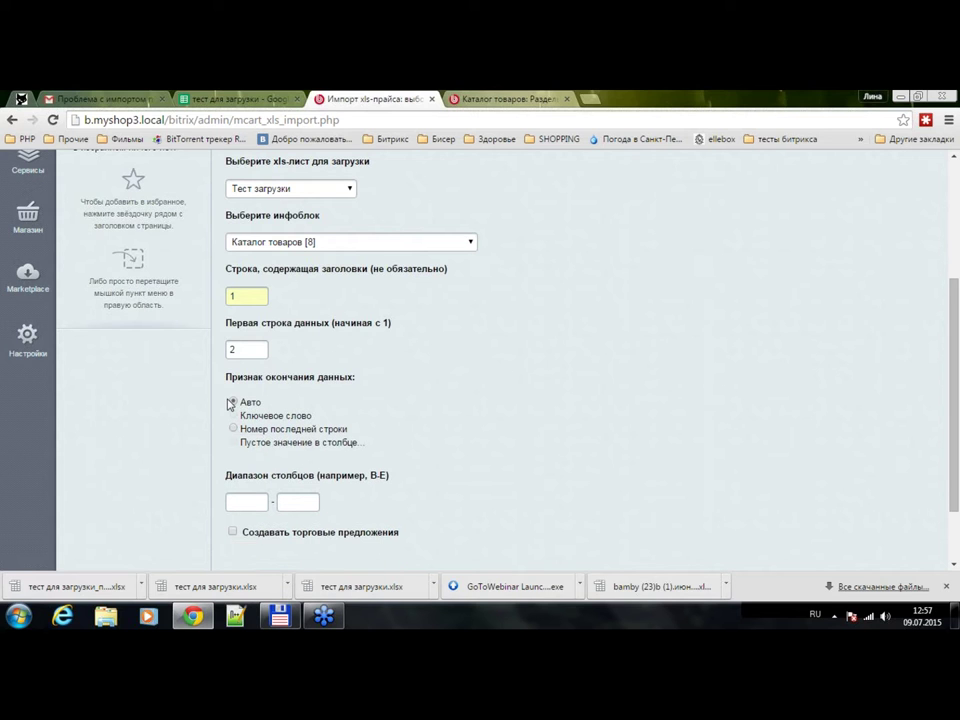
# Step: Set the column range to a–c and continue to the column matching page without creating trade offers
pyautogui.click(265, 510)
pyautogui.hotkey('alt', 'shift')
pyautogui.write('a')
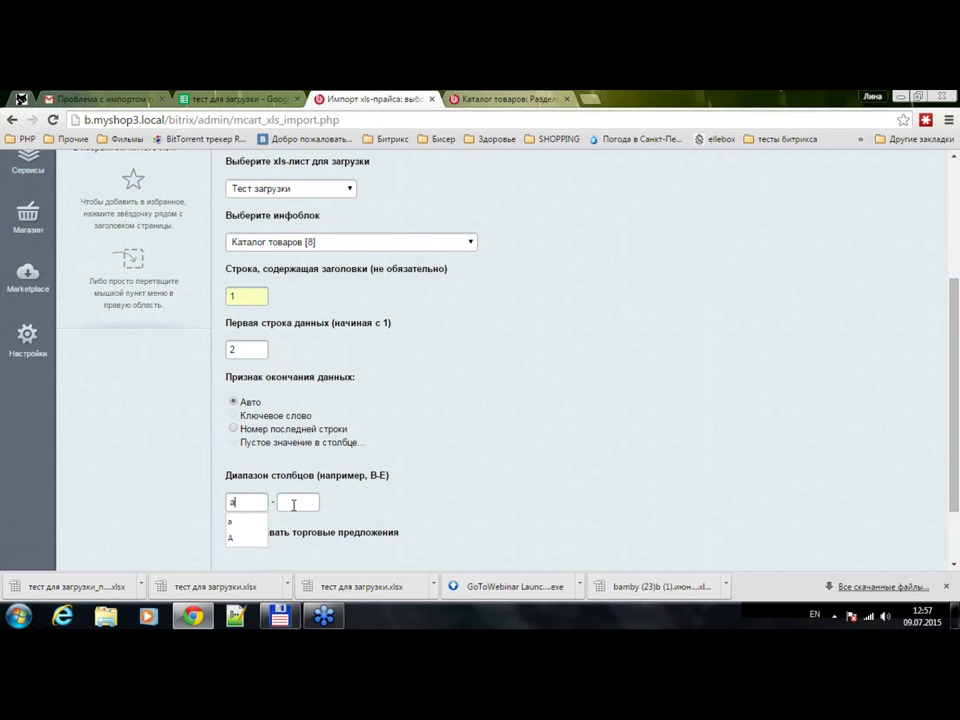
pyautogui.click(288, 502)
pyautogui.write('c')
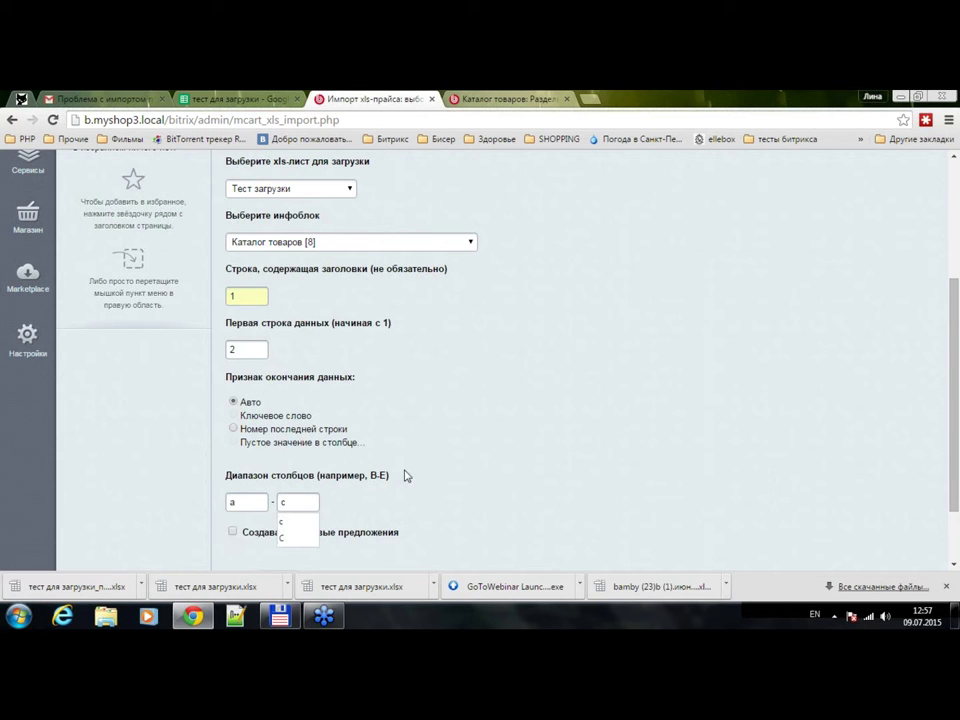
pyautogui.click(405, 476)
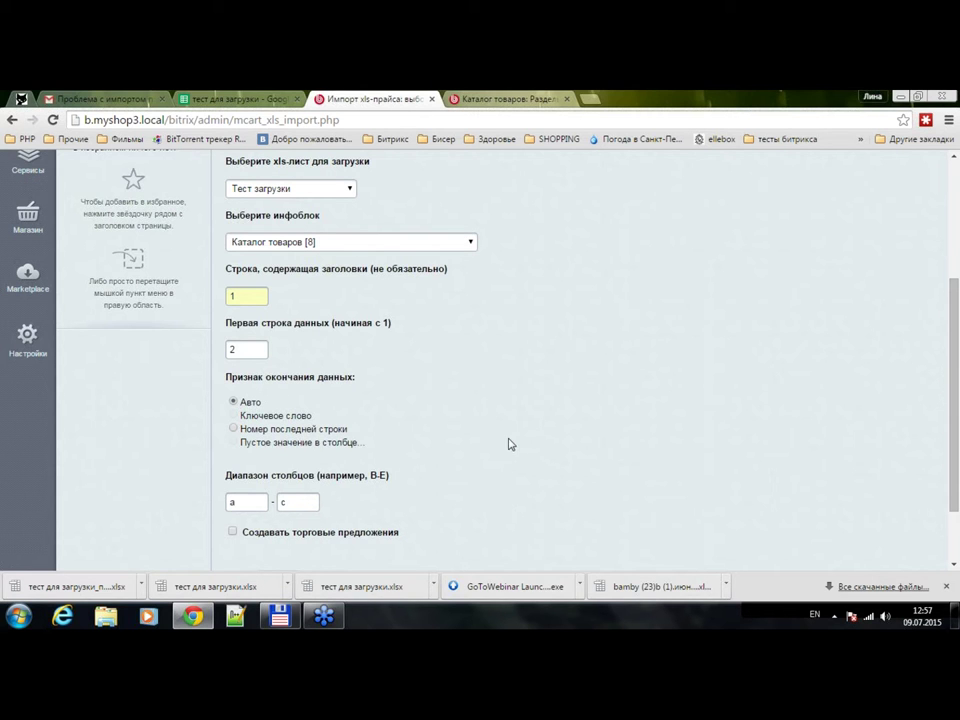
pyautogui.scroll(-1, 216, 463)
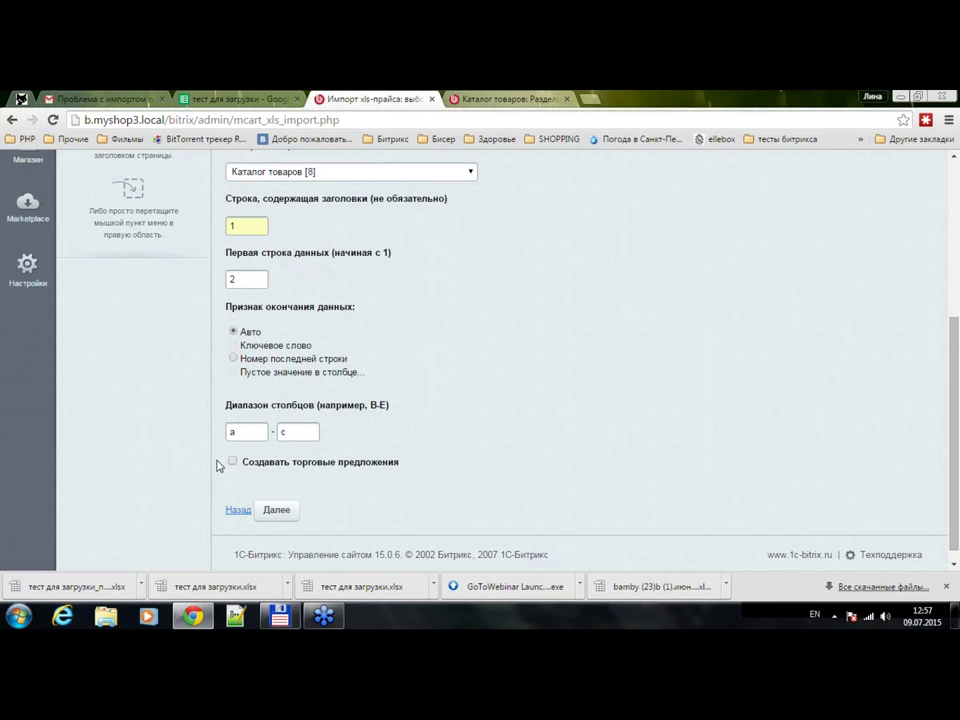
pyautogui.click(268, 513)
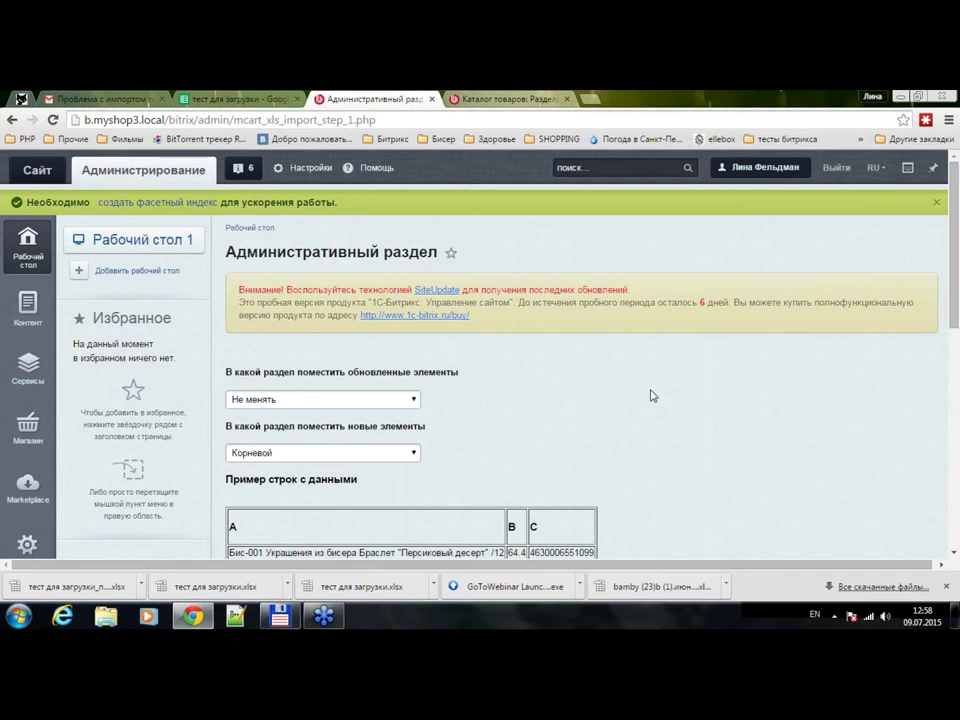
# Step: Check the sections of Каталог товаров and choose Бисер as the section for new elements
pyautogui.scroll(-3, 650, 396)
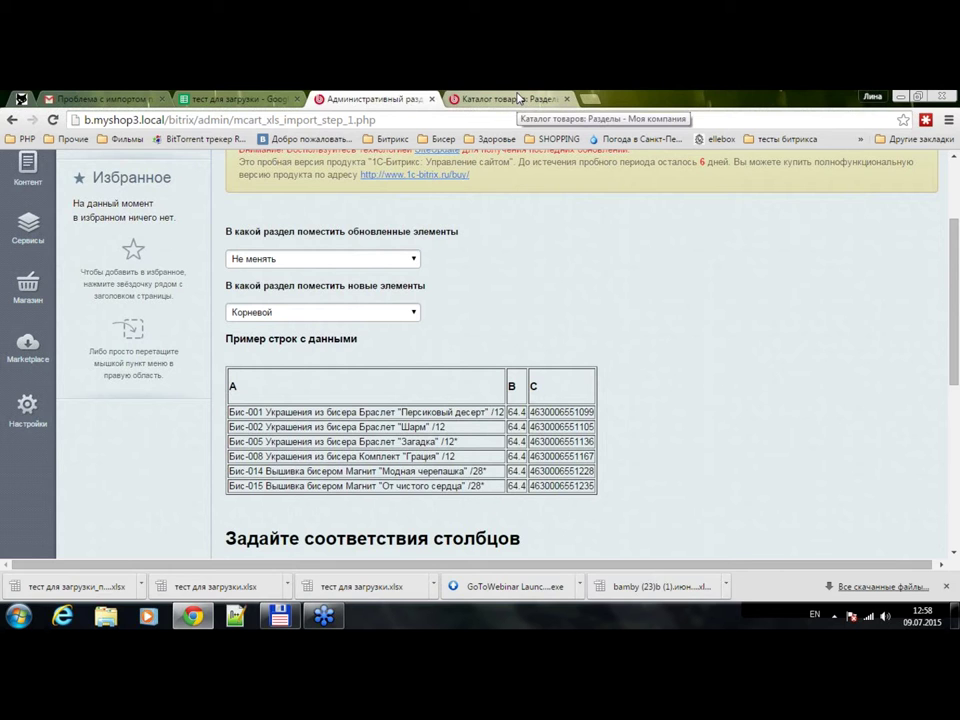
pyautogui.hotkey('ctrl', 'Tab')
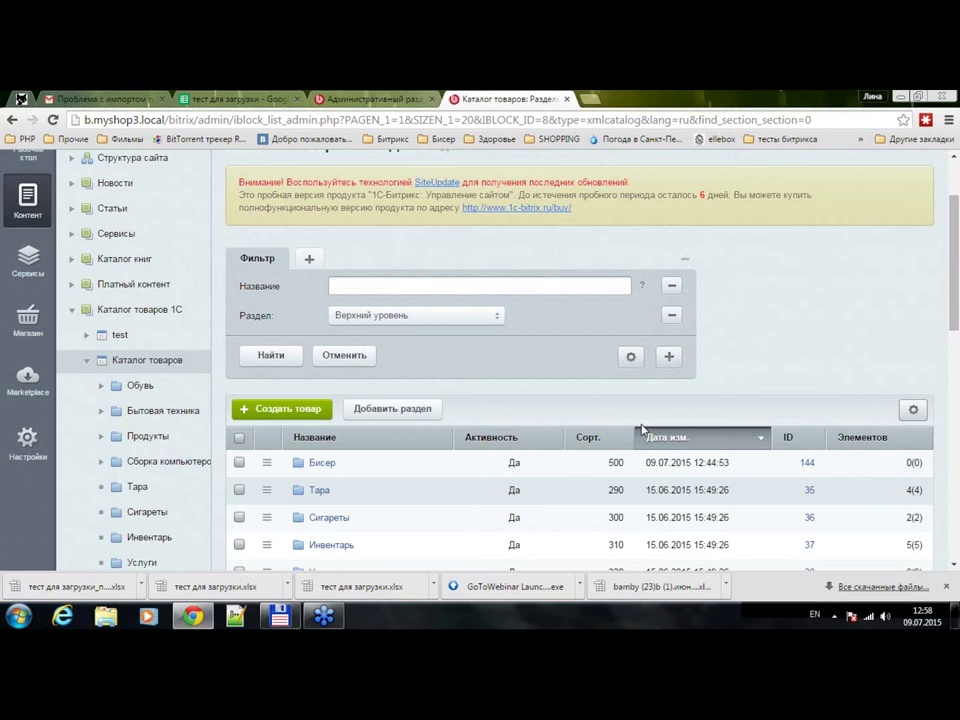
pyautogui.scroll(-2, 643, 428)
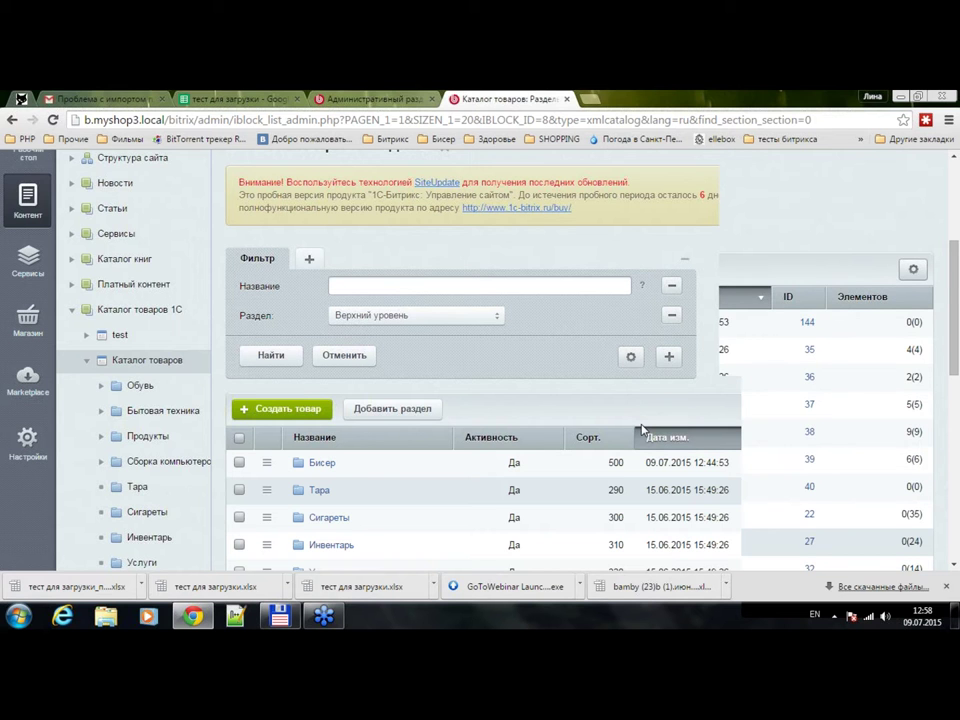
pyautogui.scroll(2, 638, 400)
pyautogui.hotkey('ctrl', 'shift', 'Tab')
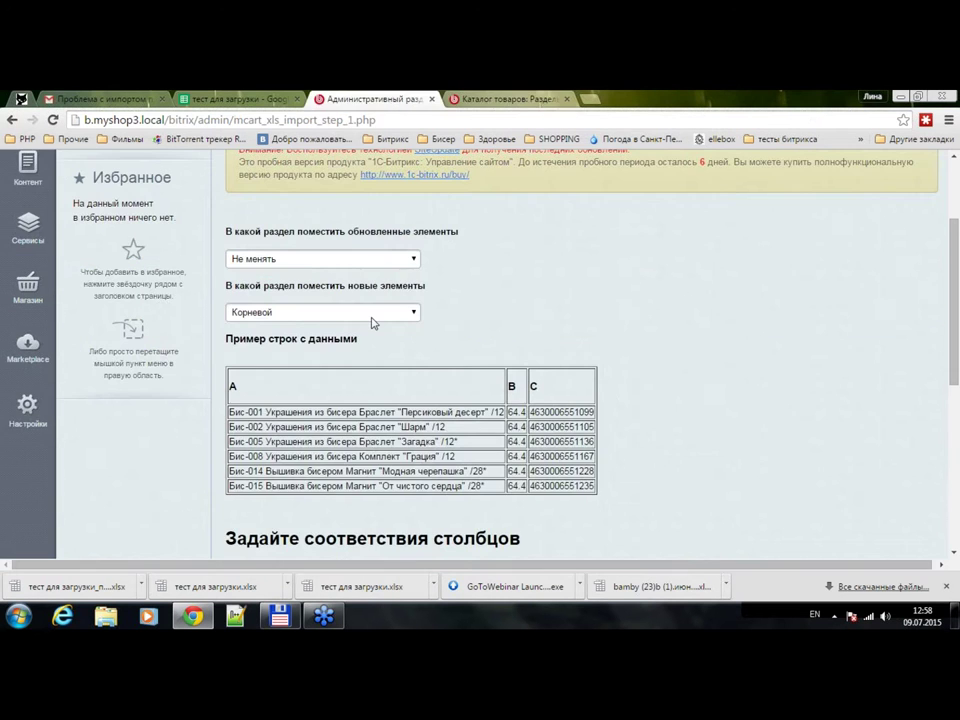
pyautogui.click(371, 316)
pyautogui.click(245, 363)
# Step: Match Excel column Артикул (C) to the infoblock property Артикул as the identification property
pyautogui.scroll(-3, 490, 320)
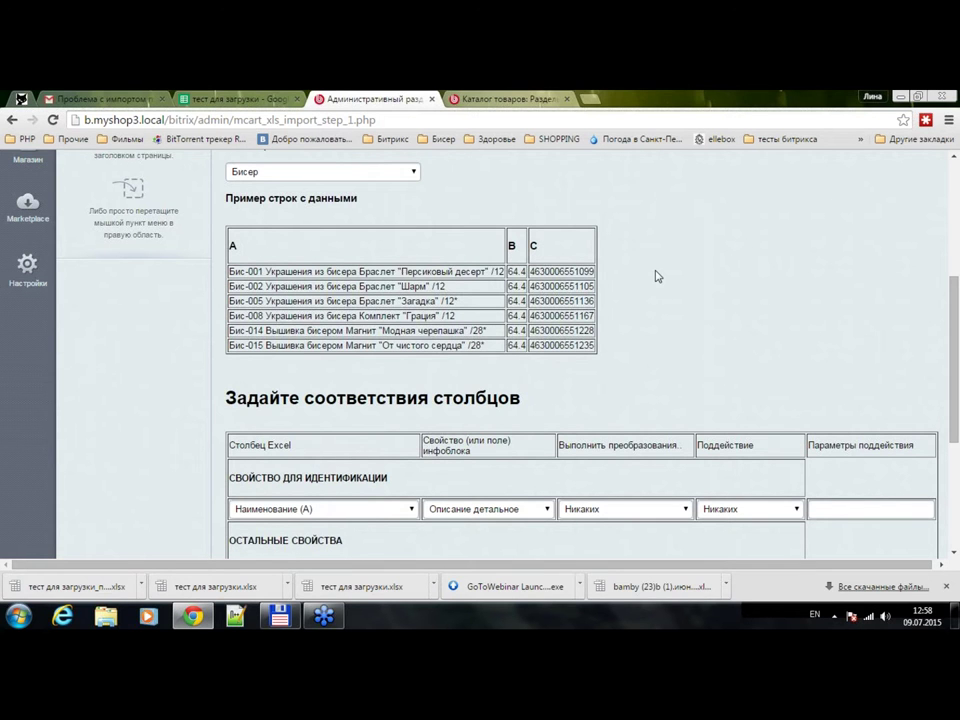
pyautogui.scroll(-3, 656, 276)
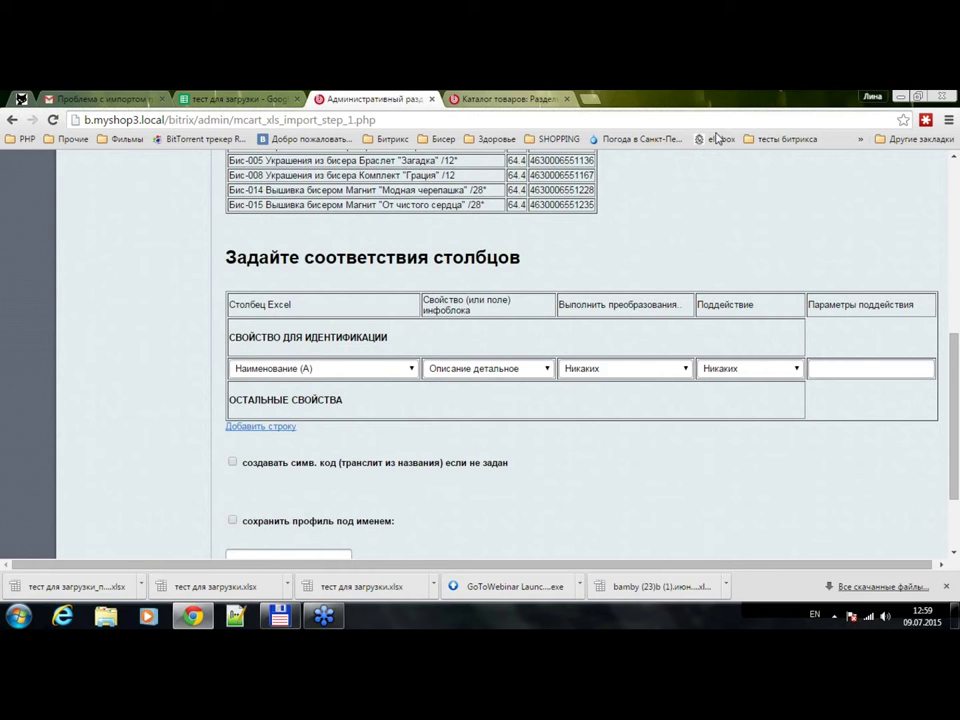
pyautogui.hotkey('alt', 'shift')
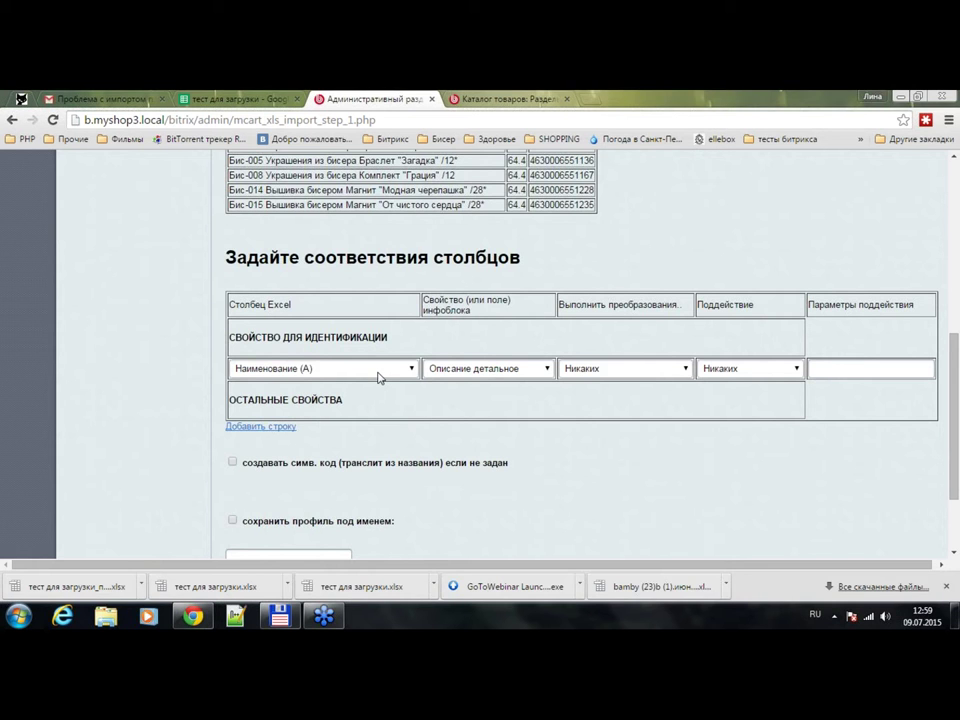
pyautogui.hotkey('alt', 'shift')
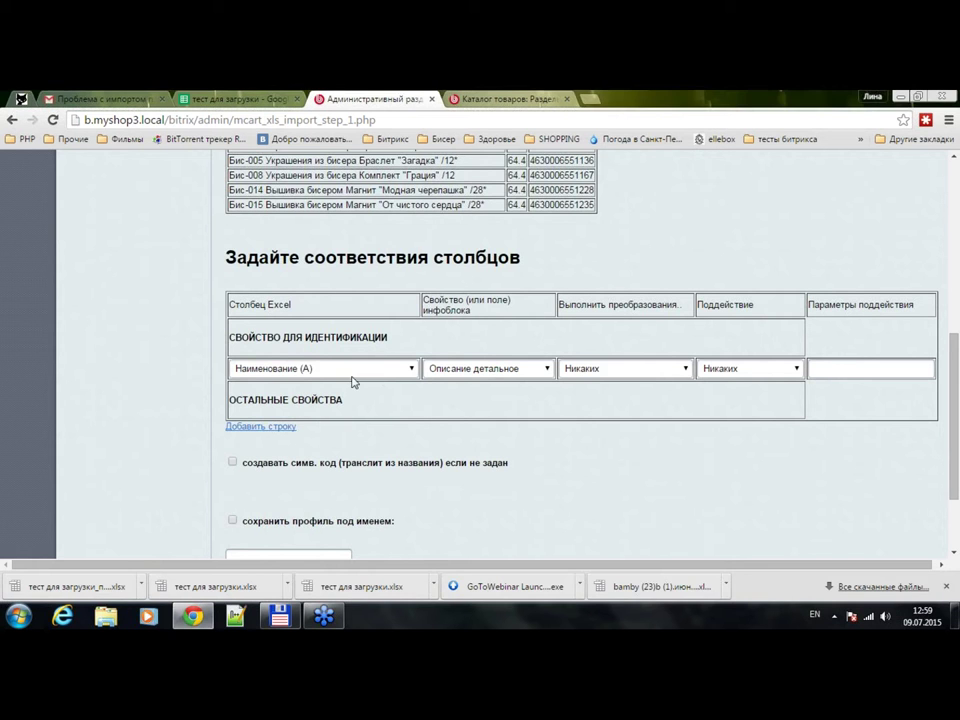
pyautogui.click(406, 369)
pyautogui.click(282, 409)
pyautogui.click(480, 369)
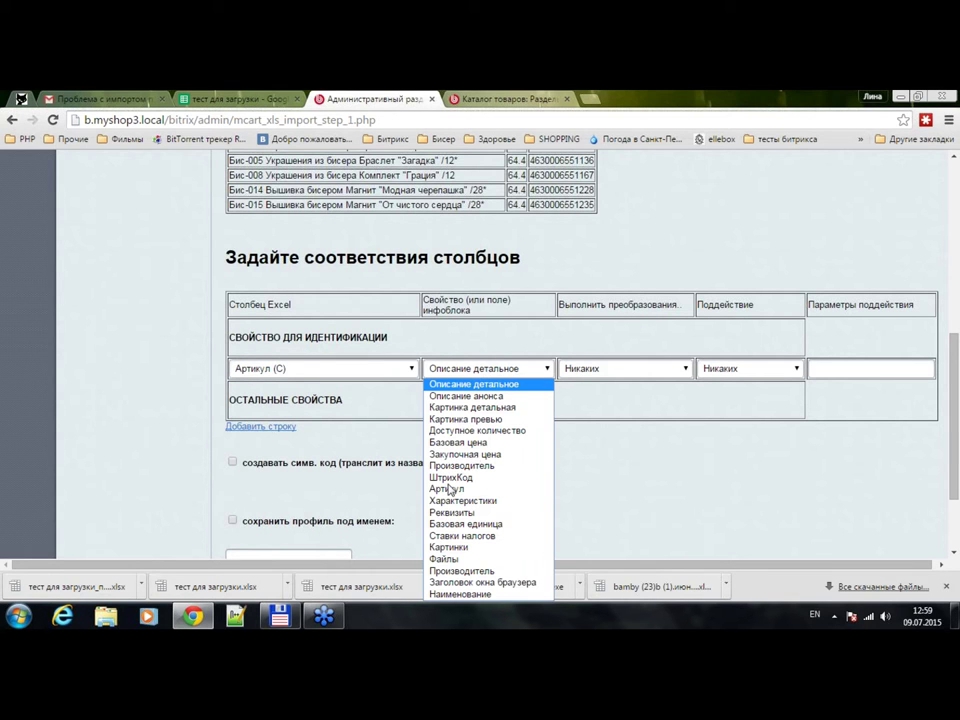
pyautogui.click(448, 490)
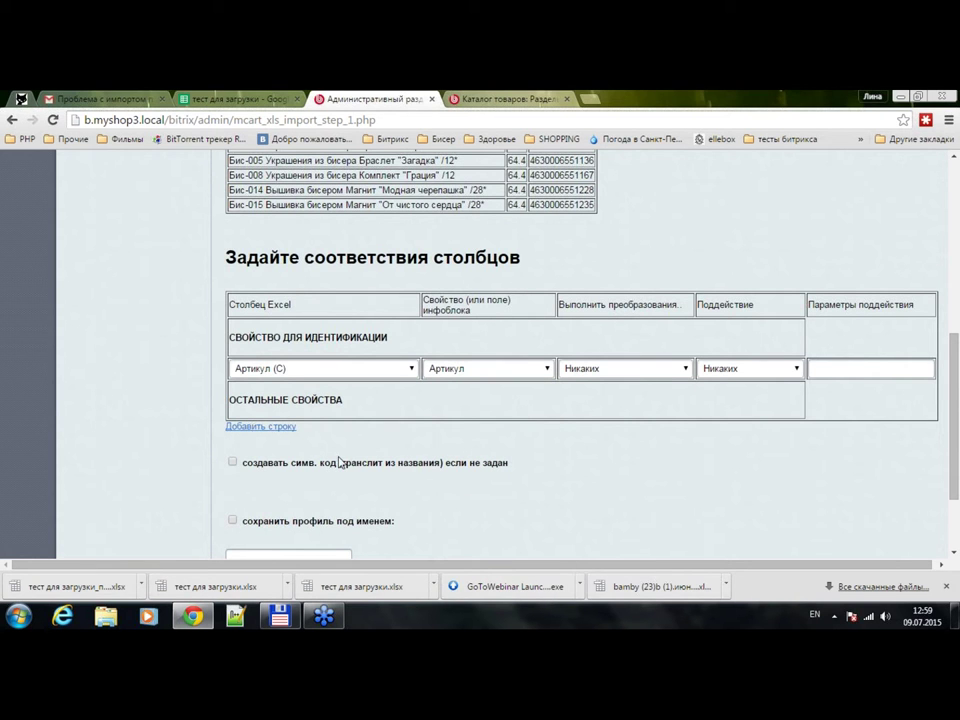
# Step: Add three rows under ОСТАЛЬНЫЕ СВОЙСТВА and match column Наименование[A] to the Наименование field in the first row
pyautogui.click(272, 427)
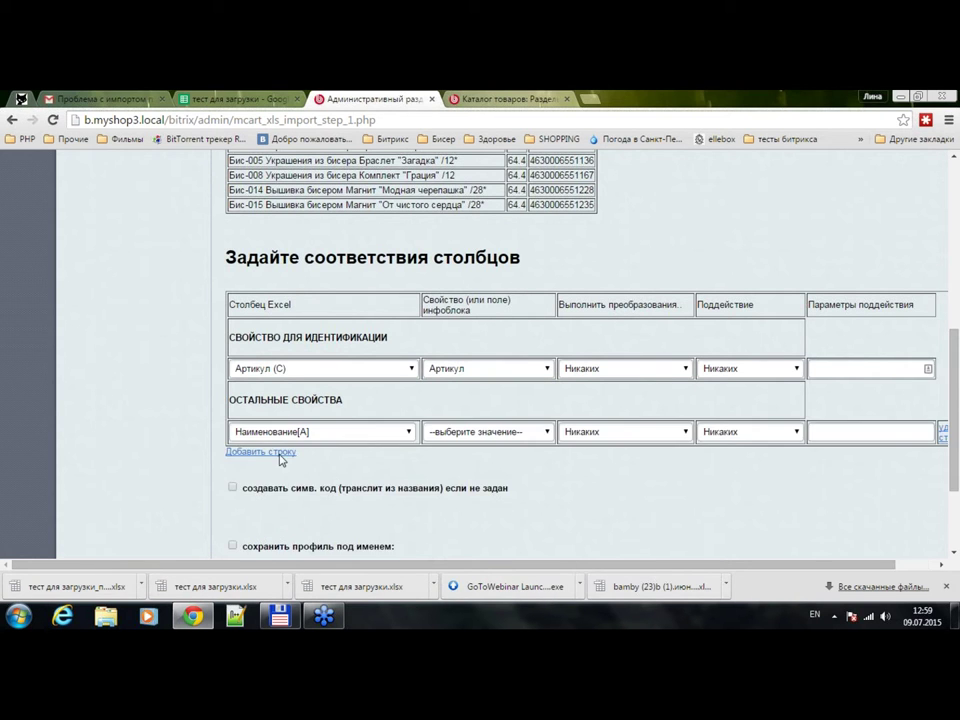
pyautogui.click(282, 452)
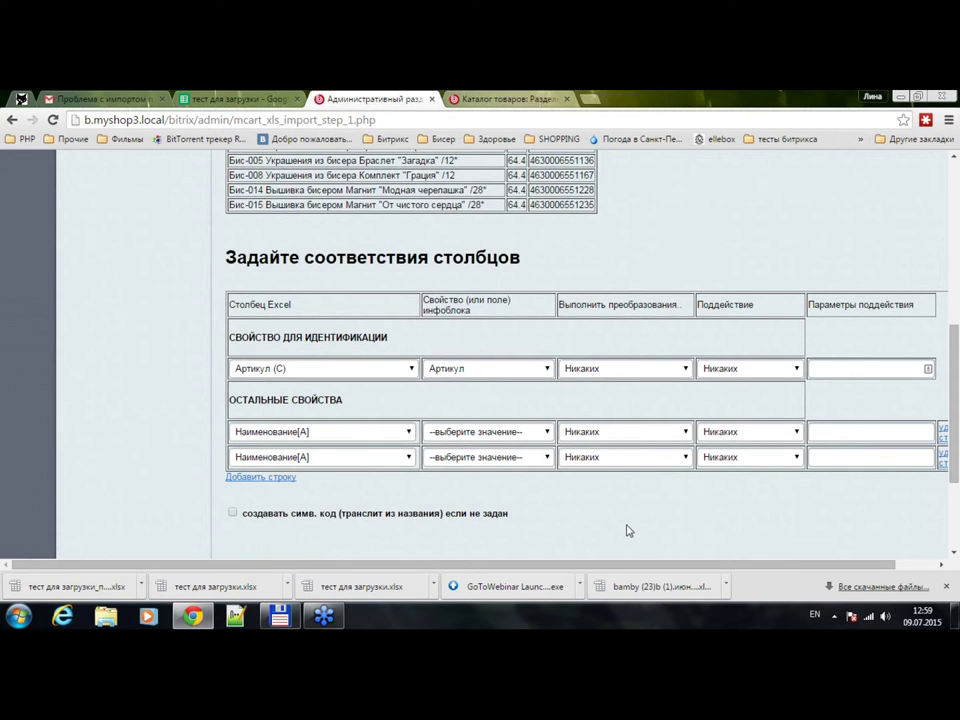
pyautogui.click(260, 476)
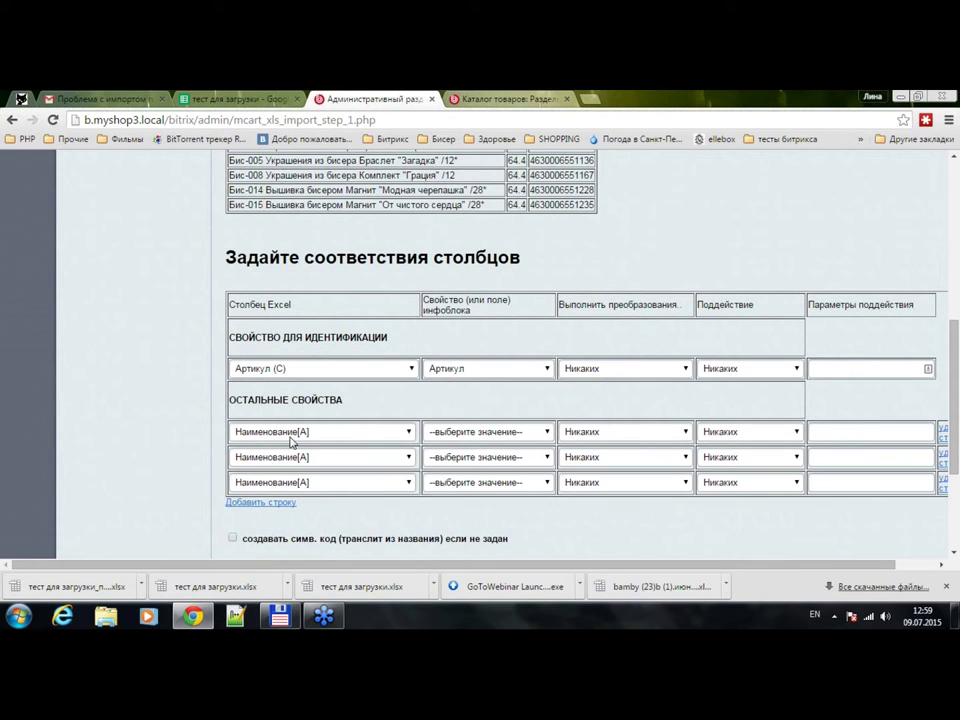
pyautogui.click(495, 436)
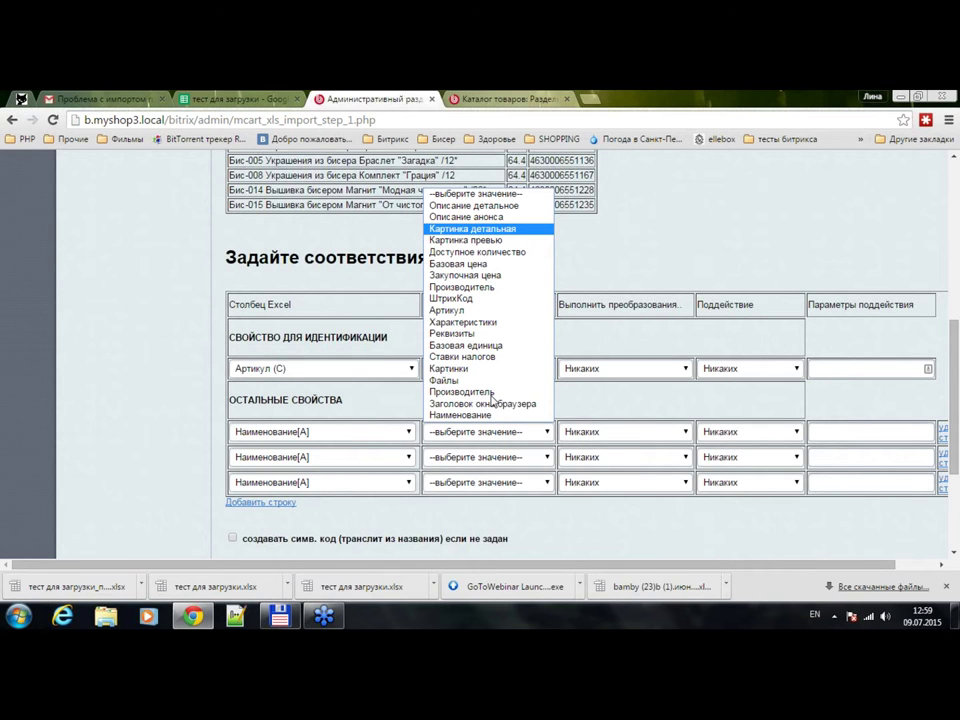
pyautogui.click(468, 414)
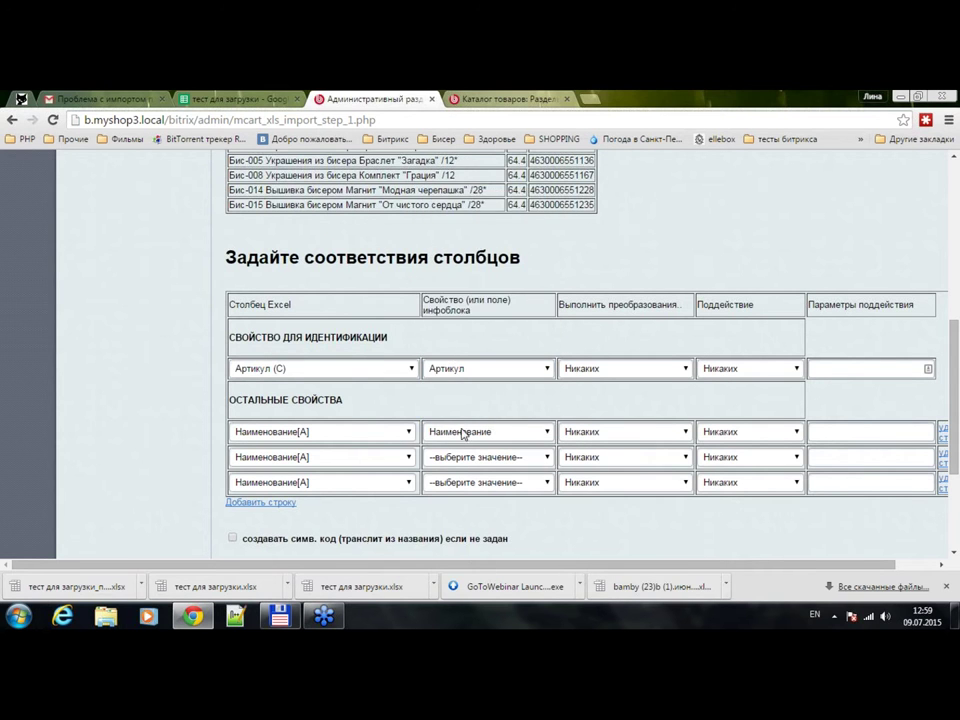
# Step: Review the infoblock fields and properties offered for the Наименование[A] row without changing the match
pyautogui.click(240, 456)
pyautogui.click(469, 431)
pyautogui.click(469, 432)
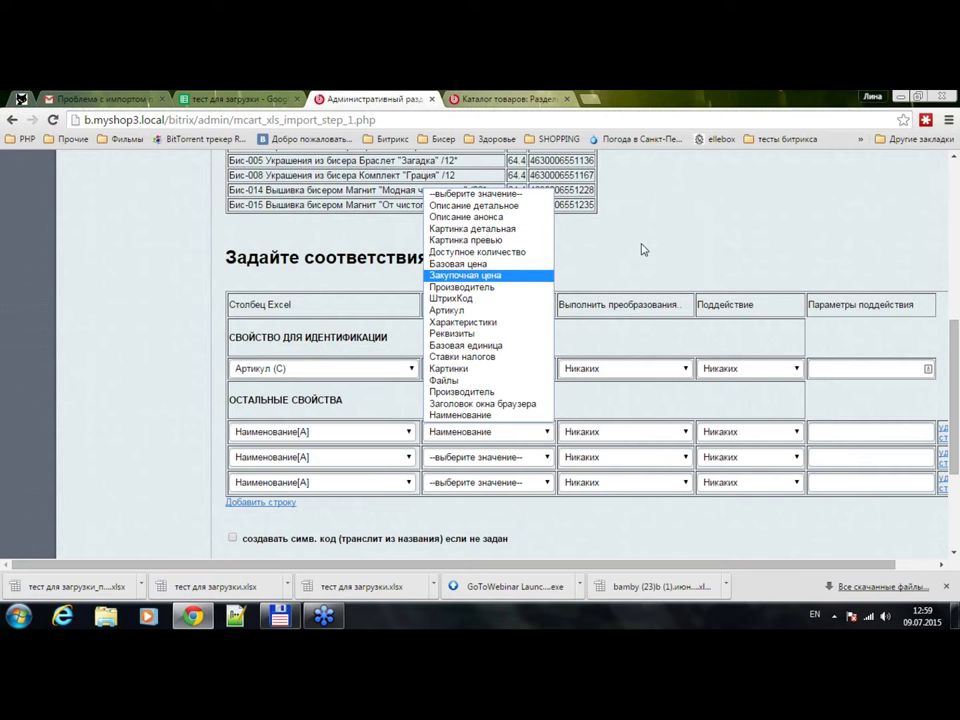
pyautogui.press('Up')
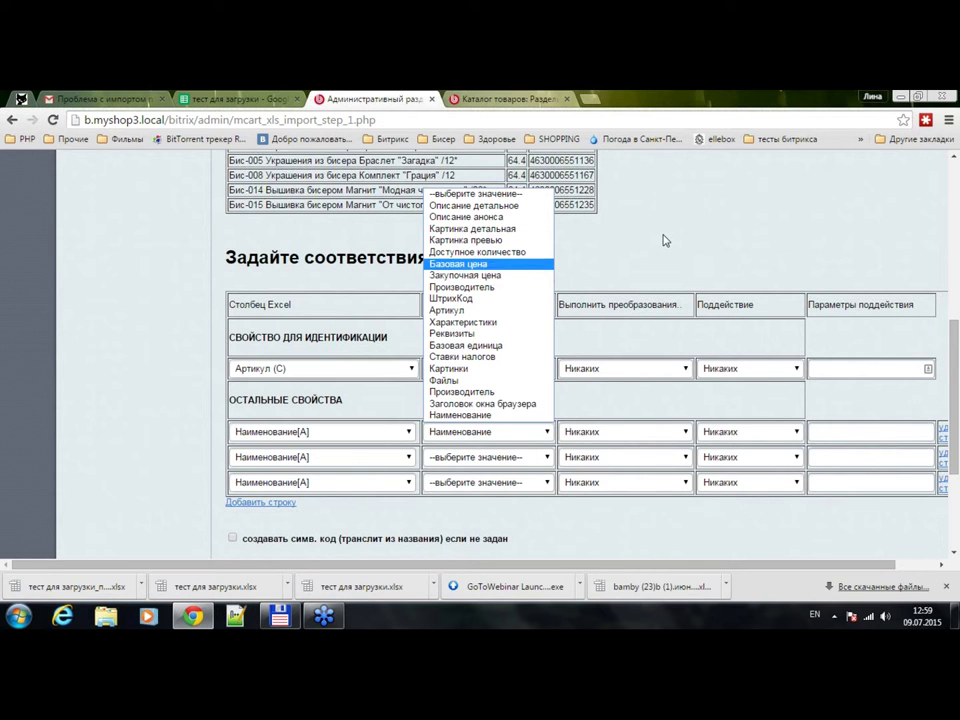
pyautogui.press('Escape')
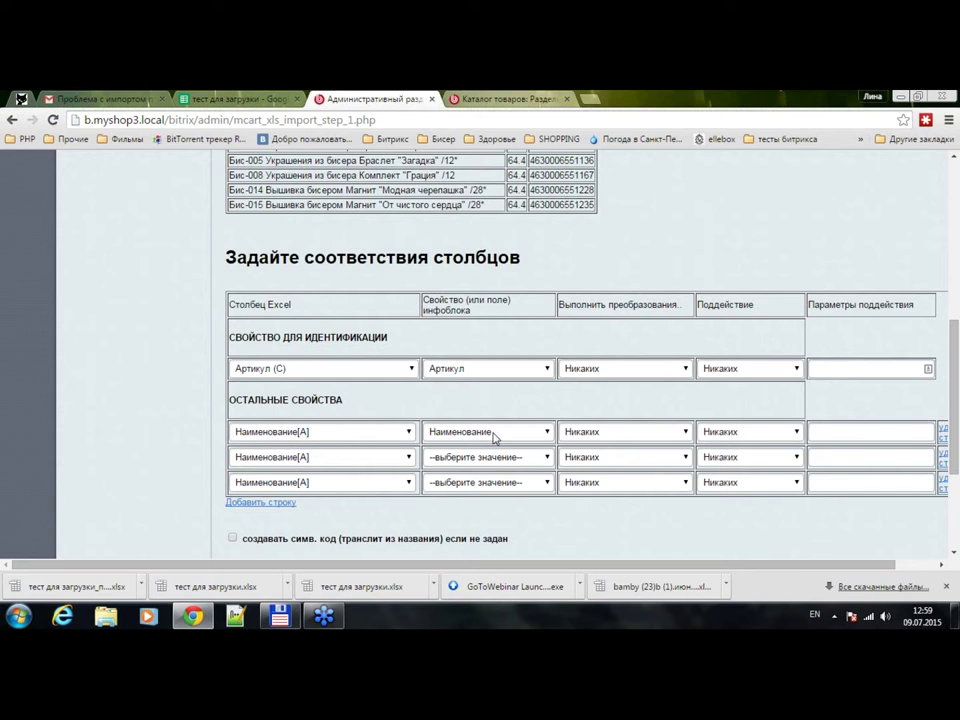
# Step: Match column Цена[B] to Базовая цена in the second row with the conversion Привести к целому числу
pyautogui.click(315, 461)
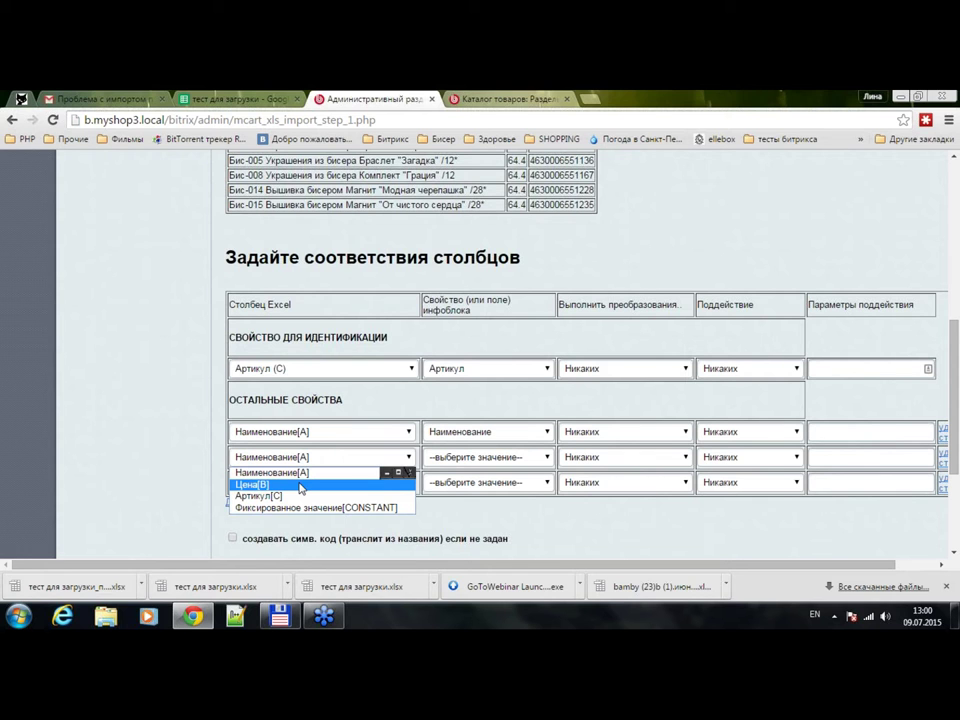
pyautogui.click(300, 485)
pyautogui.click(485, 457)
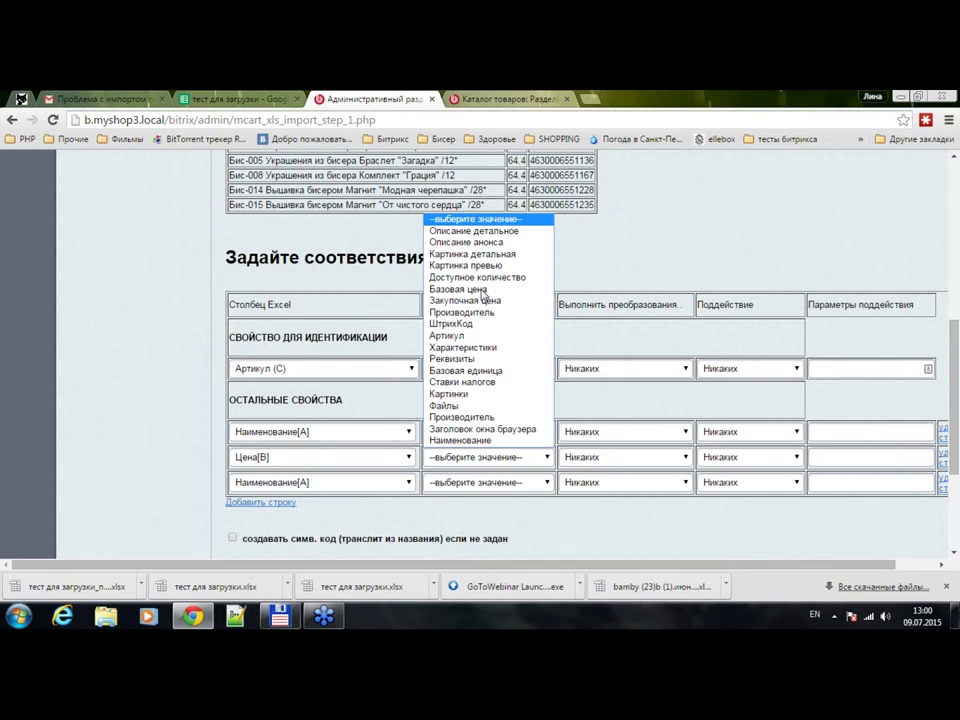
pyautogui.press('Escape')
pyautogui.press('Down')
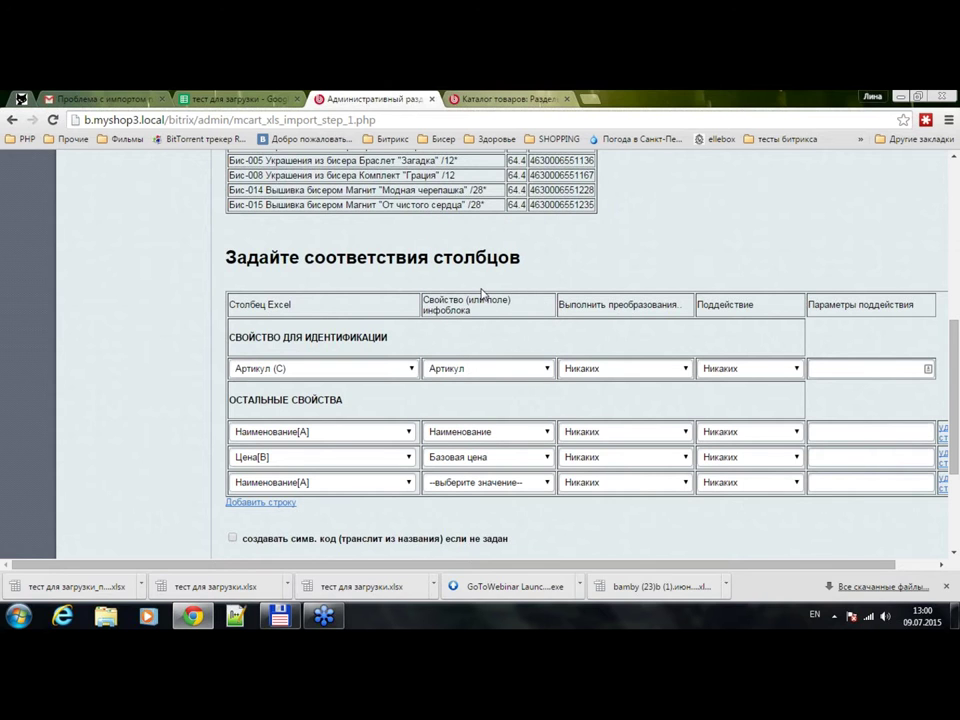
pyautogui.click(592, 458)
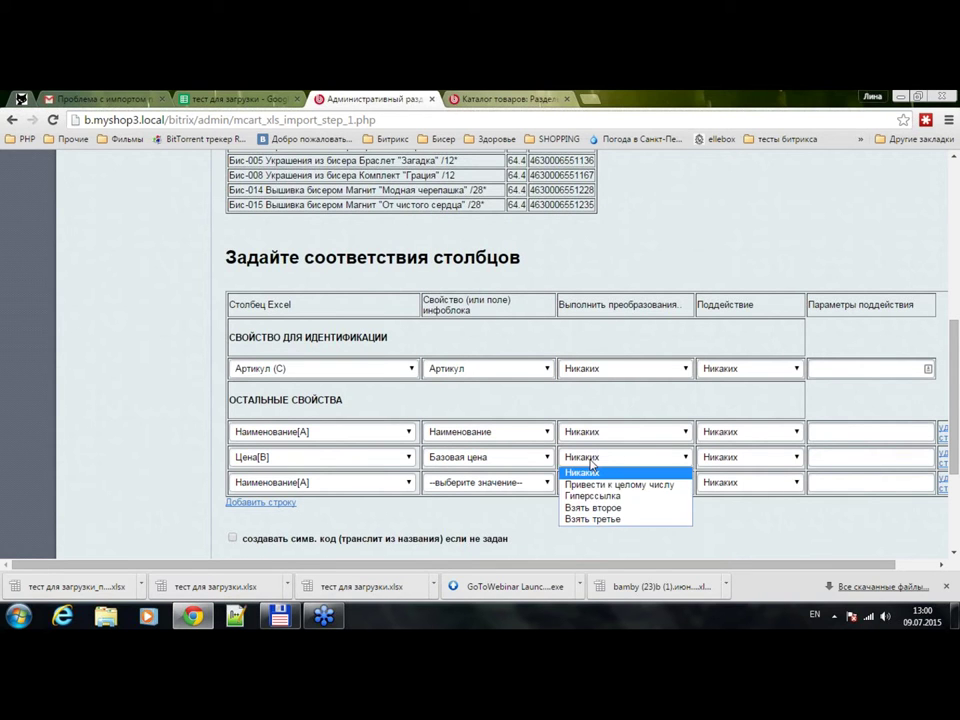
pyautogui.click(596, 472)
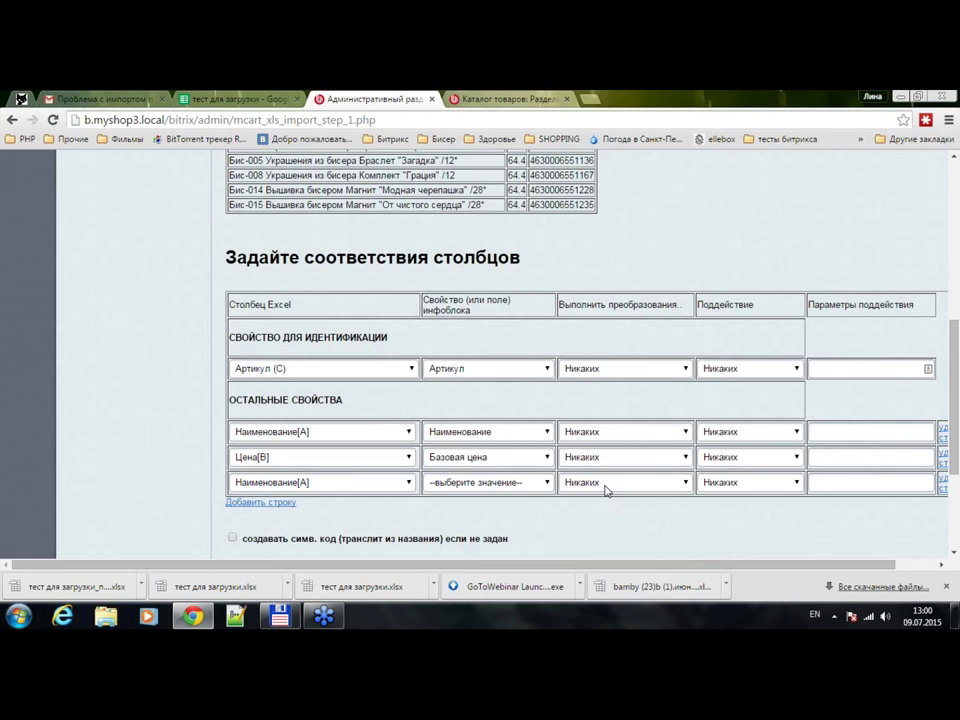
pyautogui.press('Down')
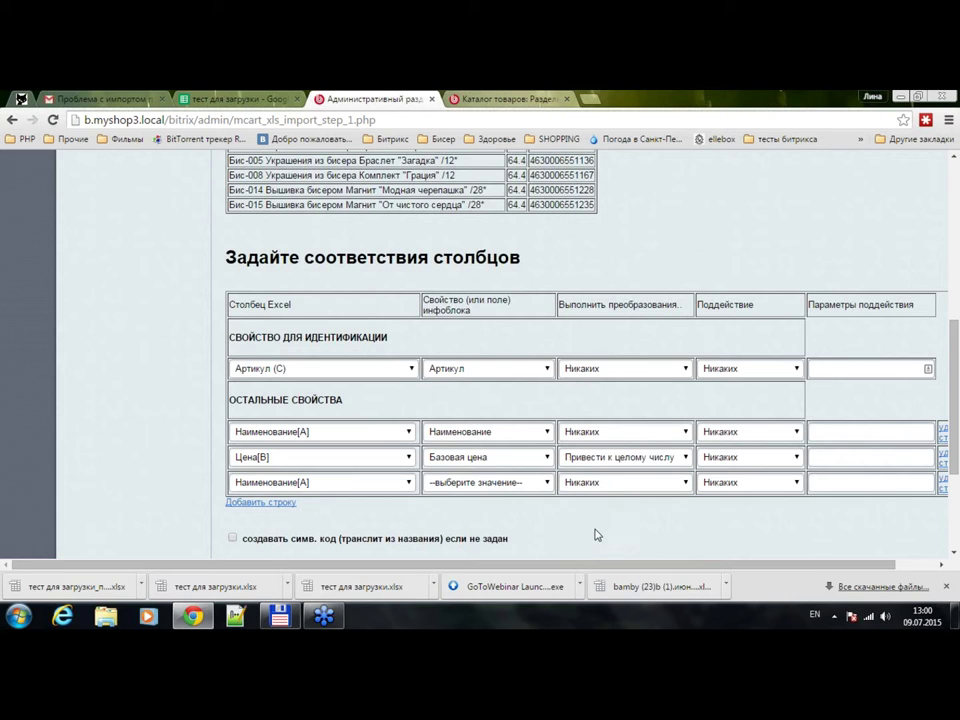
# Step: Match column Цена[B] to Описание анонса in the third row of ОСТАЛЬНЫЕ СВОЙСТВА
pyautogui.click(302, 486)
pyautogui.click(300, 506)
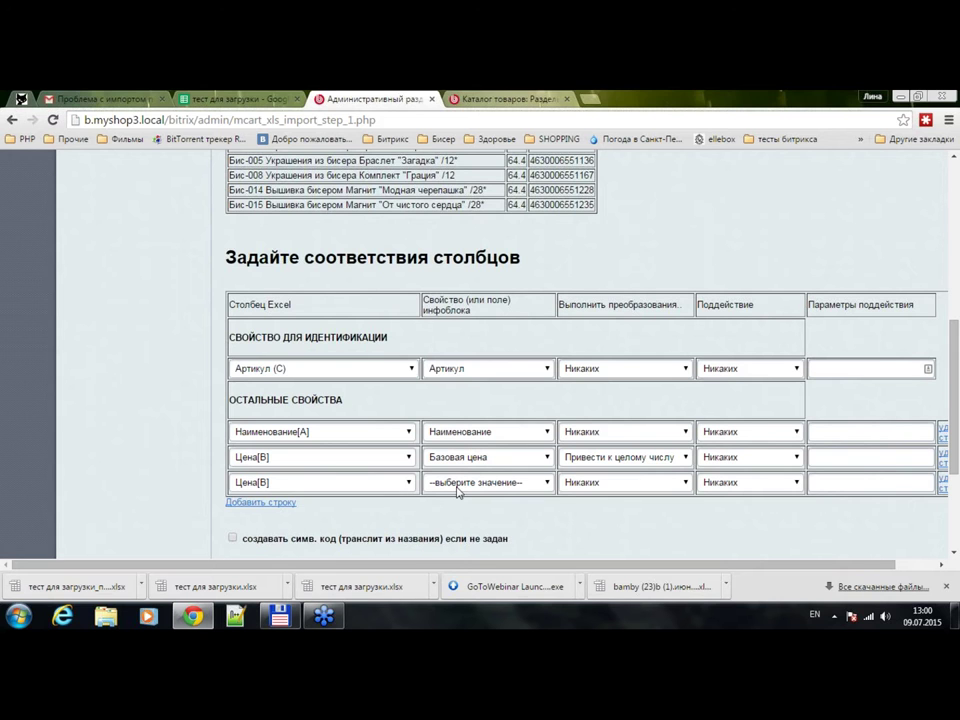
pyautogui.click(473, 489)
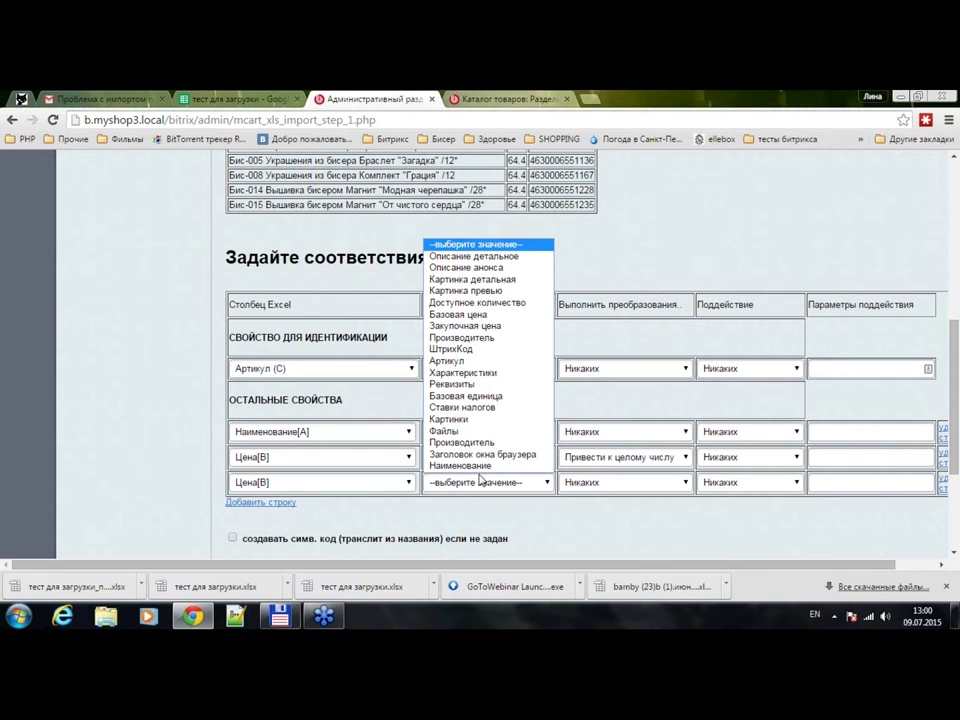
pyautogui.press('Down')
pyautogui.press('Down')
pyautogui.press('Return')
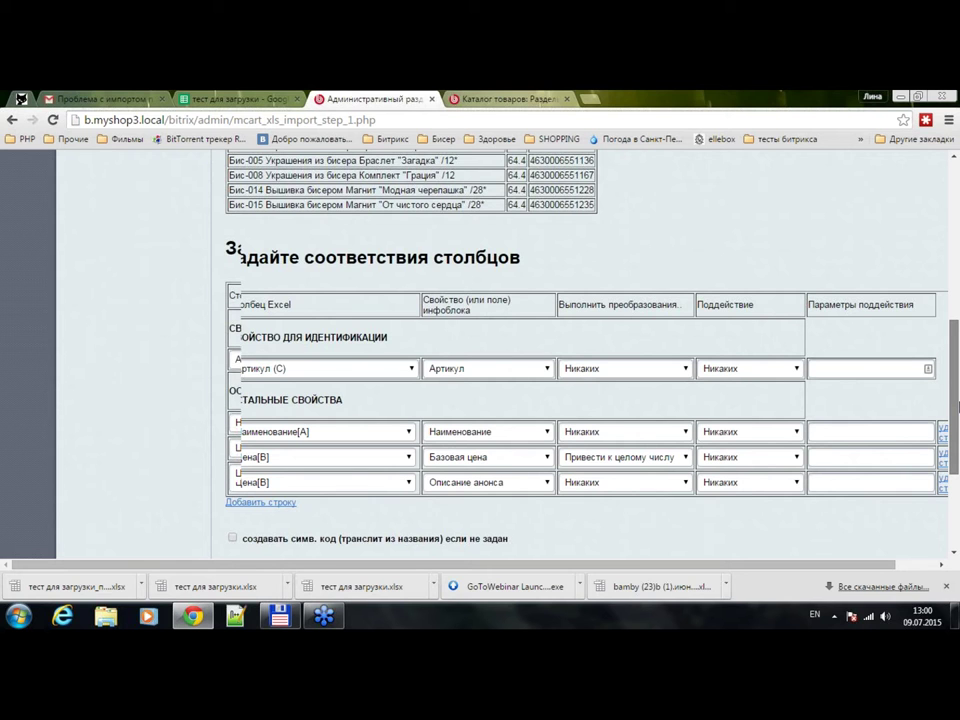
# Step: Start the price list import with the configured column matches, without saving a profile
pyautogui.moveTo(958, 405); pyautogui.dragTo(958, 438)
pyautogui.scroll(-2, 588, 386)
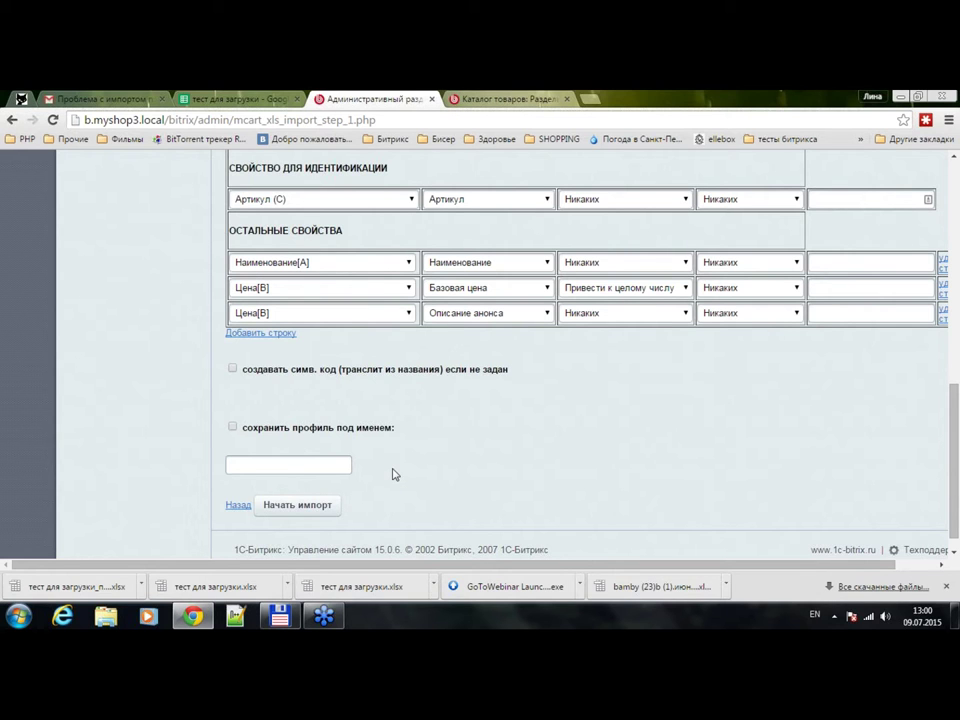
pyautogui.click(317, 507)
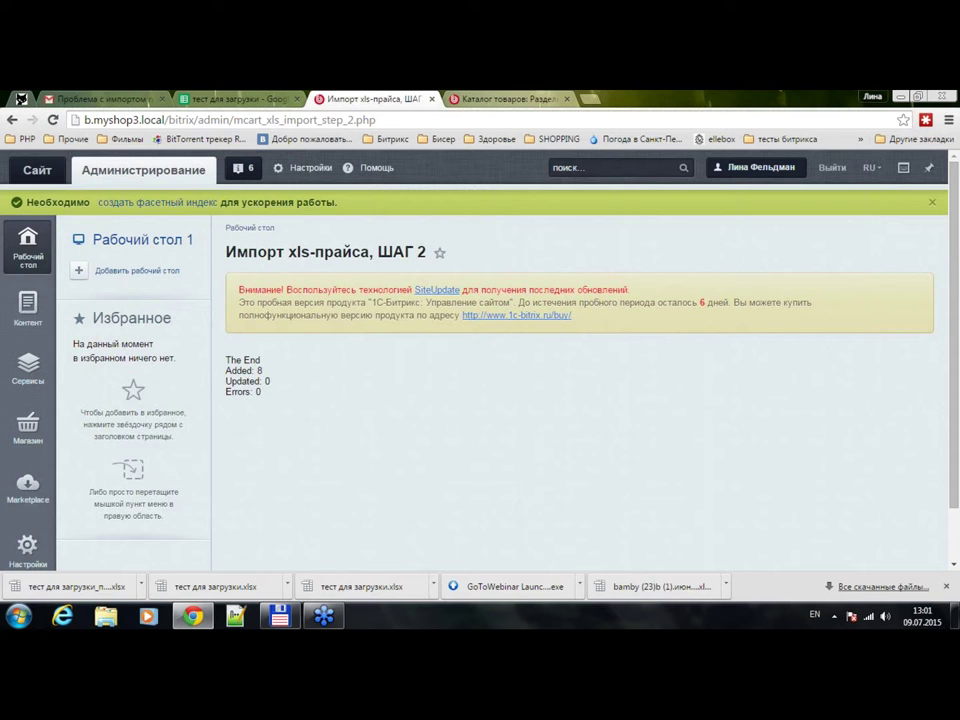
# Step: Switch to the Каталог товаров sections and view the imported products in the Бисер section
pyautogui.click(527, 102)
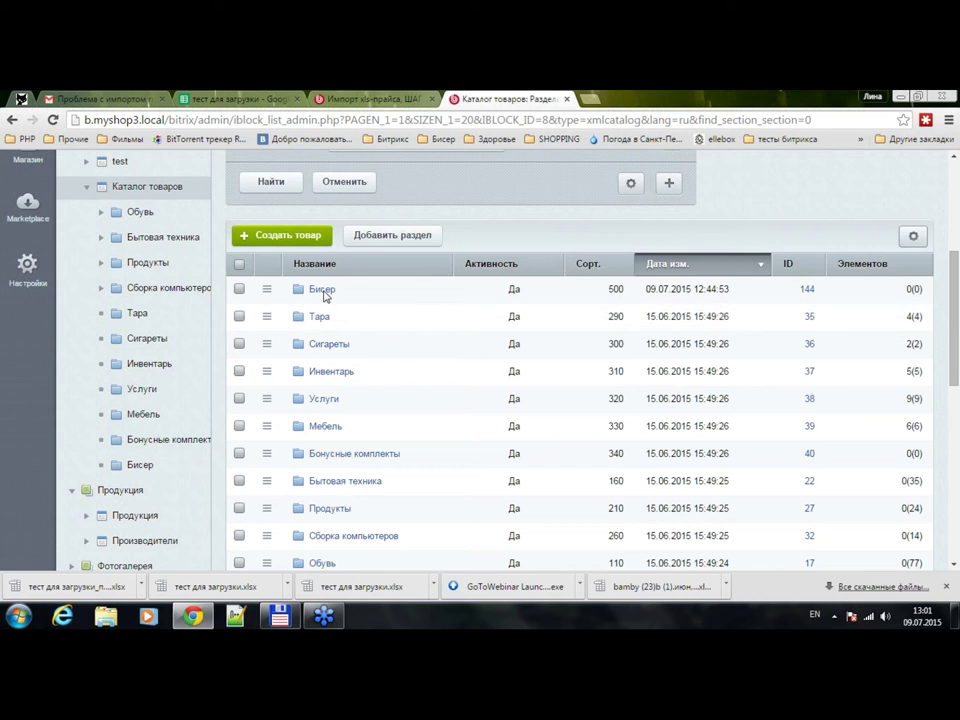
pyautogui.click(322, 290)
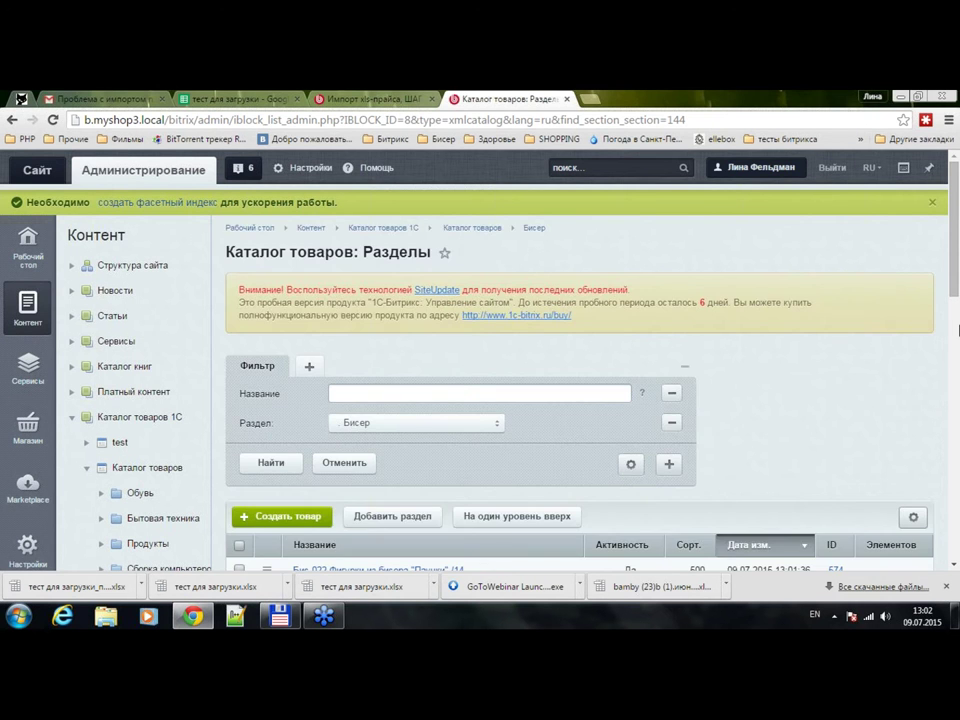
pyautogui.scroll(-2, 957, 330)
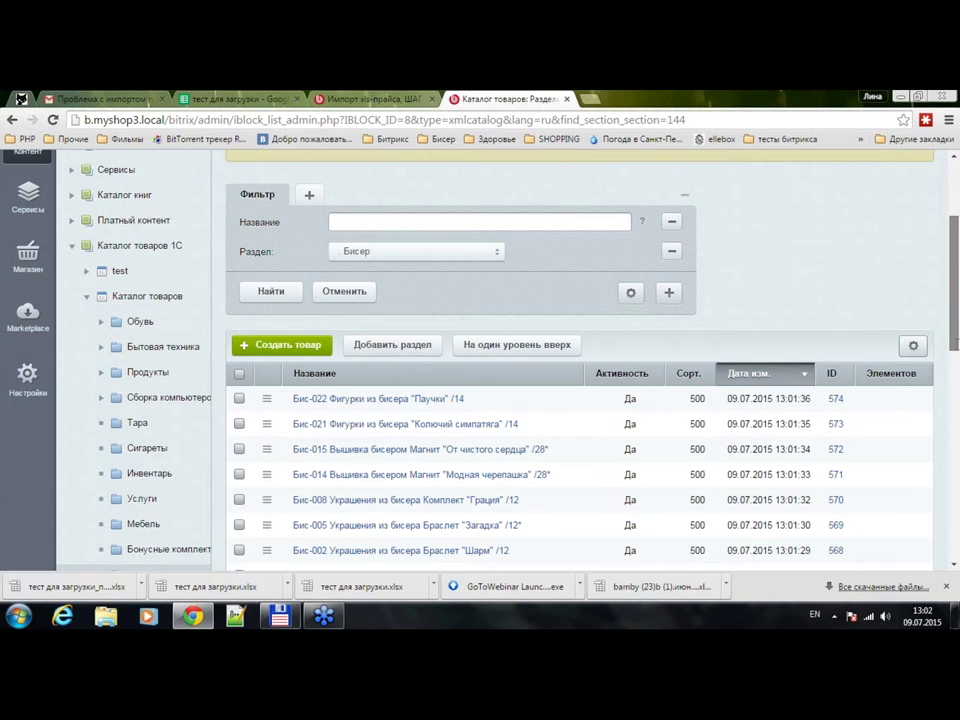
pyautogui.scroll(-1, 267, 393)
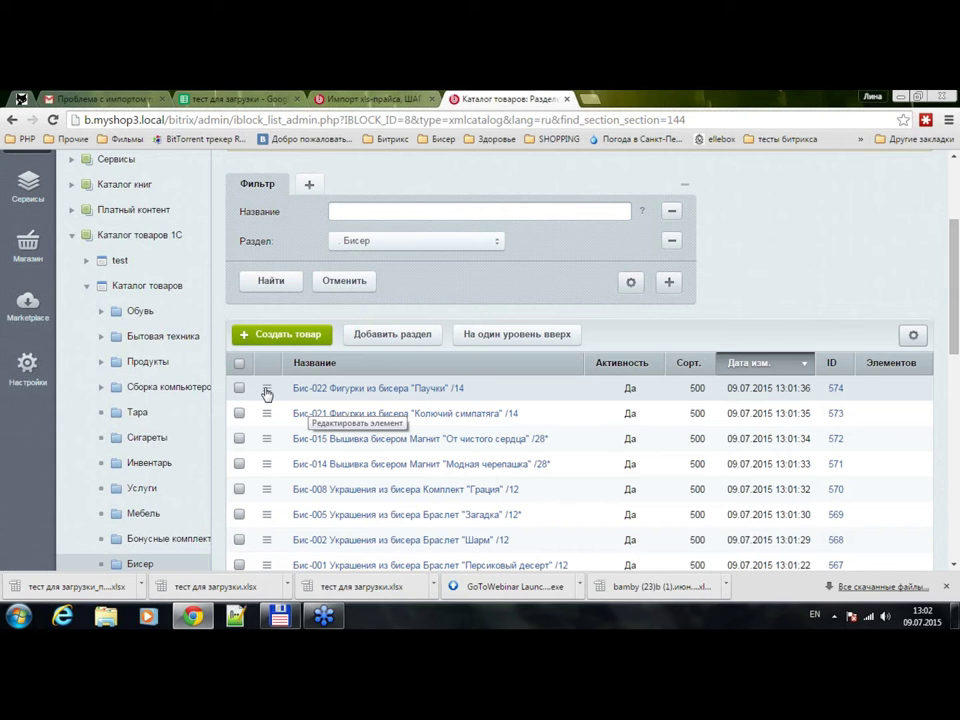
# Step: Open the product Бис-022 Фигурки из бисера "Паучки" /14 for editing and check its announcement description and trade catalogue prices
pyautogui.click(267, 392)
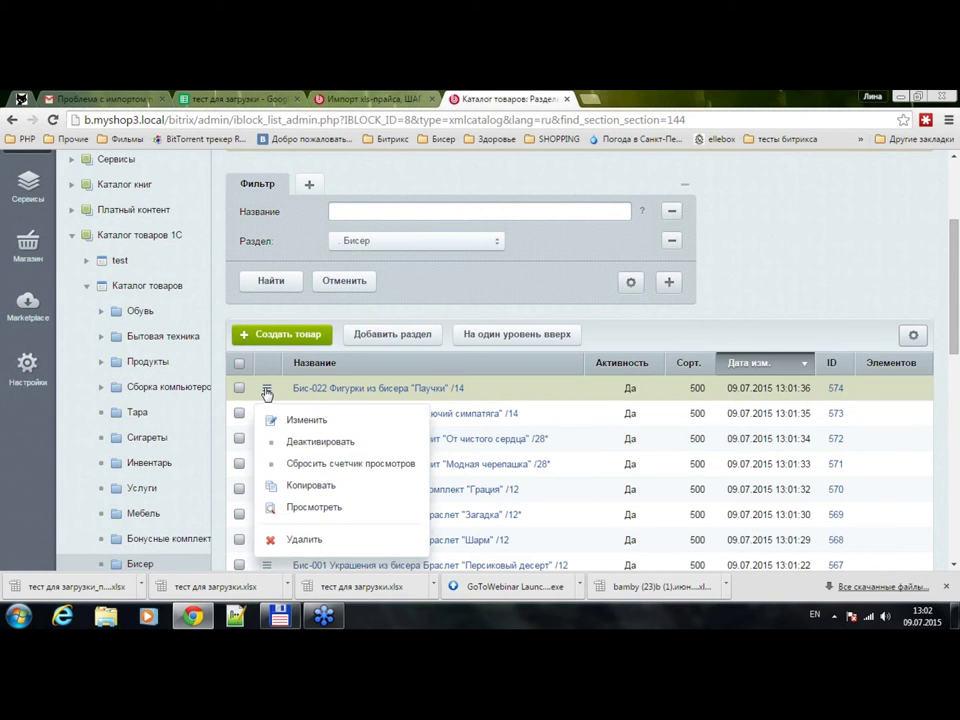
pyautogui.click(303, 420)
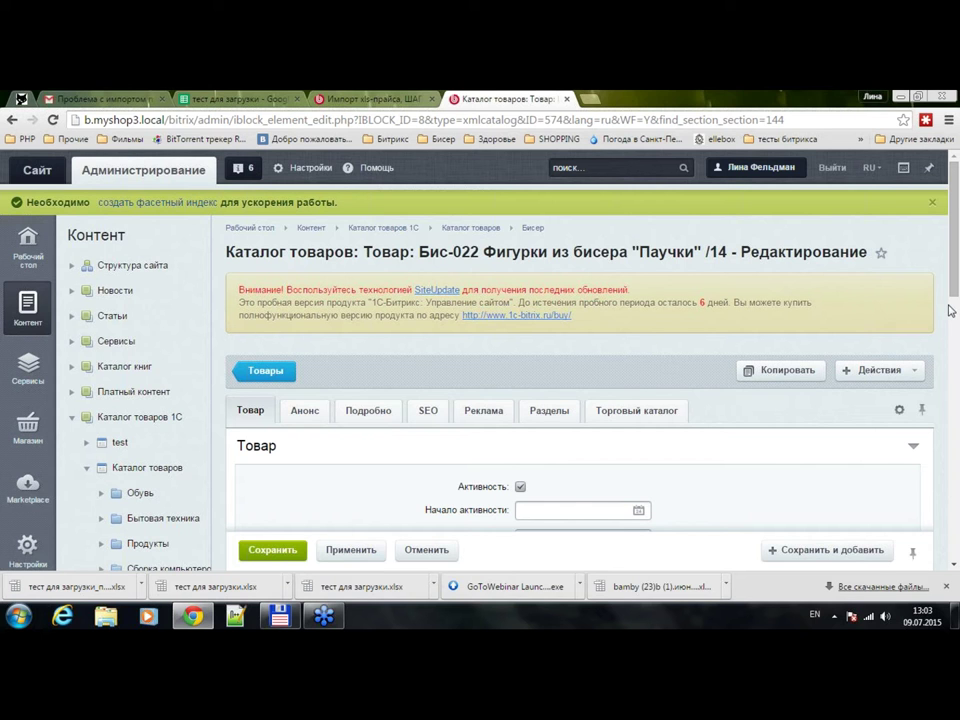
pyautogui.scroll(-2, 307, 196)
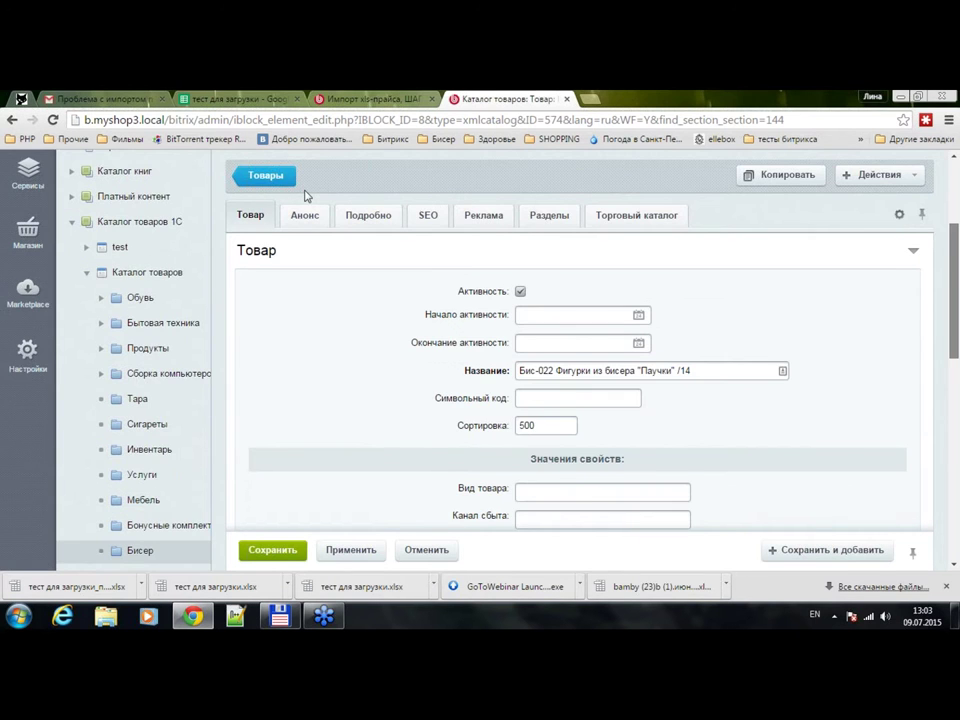
pyautogui.scroll(-1, 307, 196)
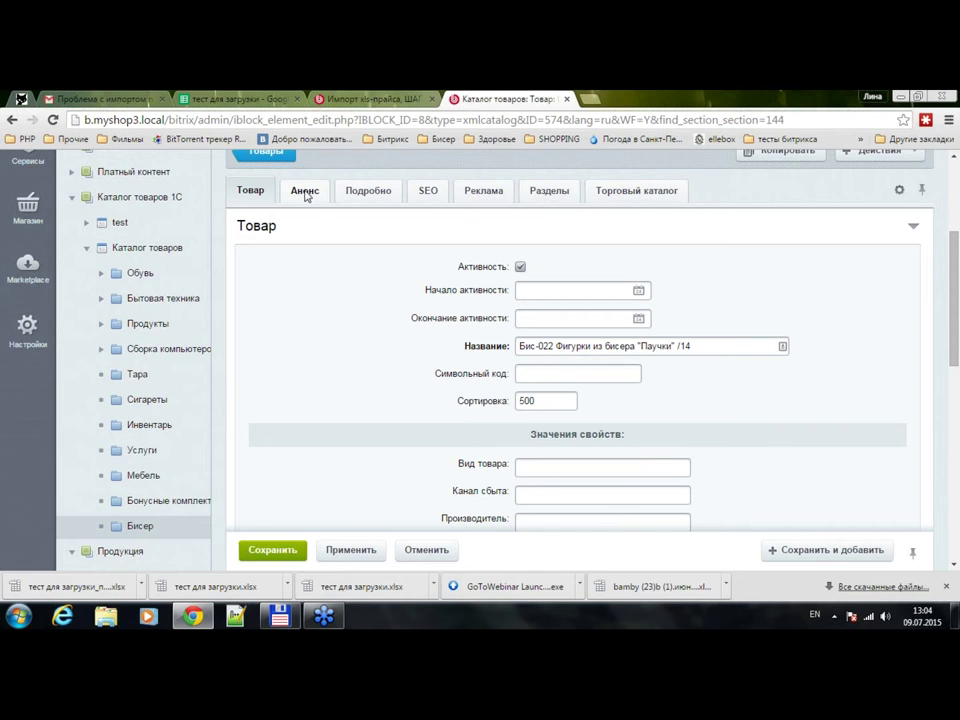
pyautogui.click(305, 192)
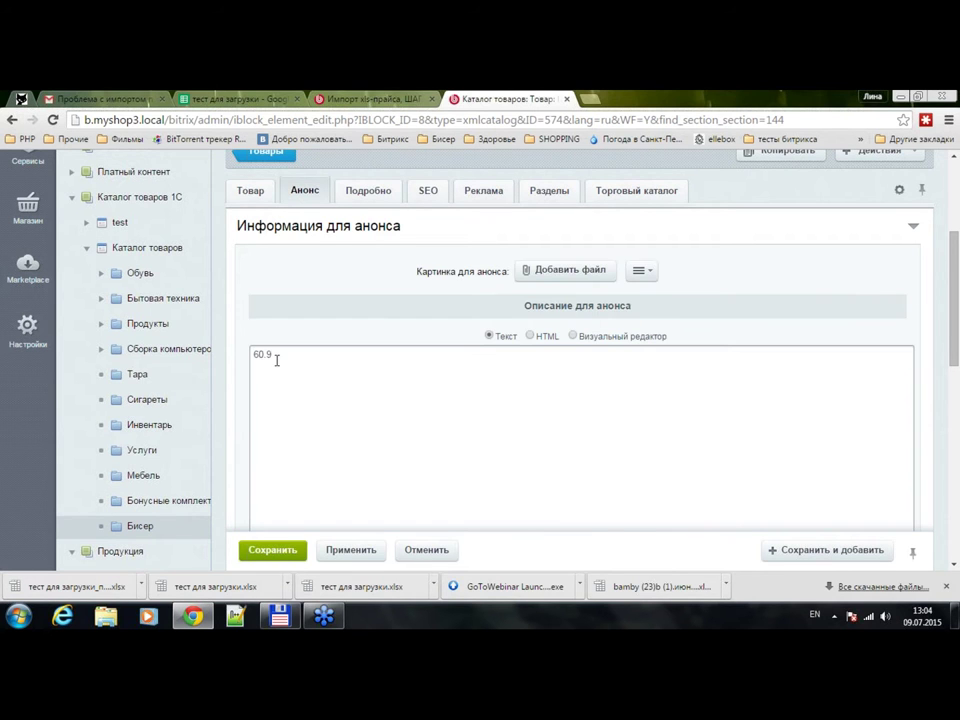
pyautogui.click(616, 193)
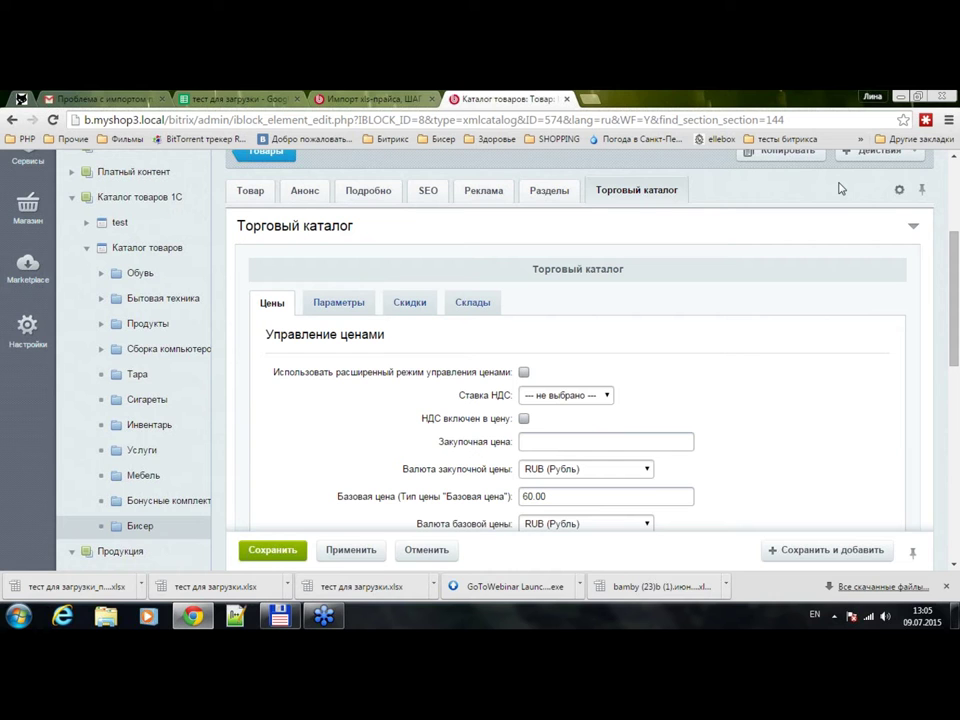
# Step: Search Google for "marketplace mcart.xls" in a new browser tab and highlight the module code in the address
pyautogui.hotkey('alt', 'shift')
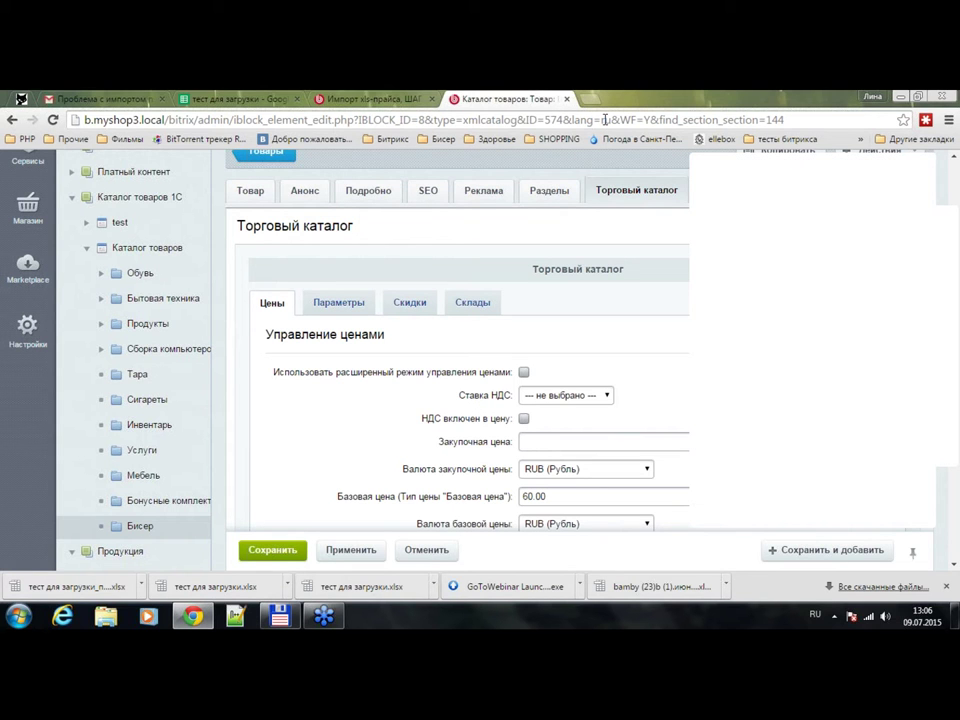
pyautogui.hotkey('ctrl', 't')
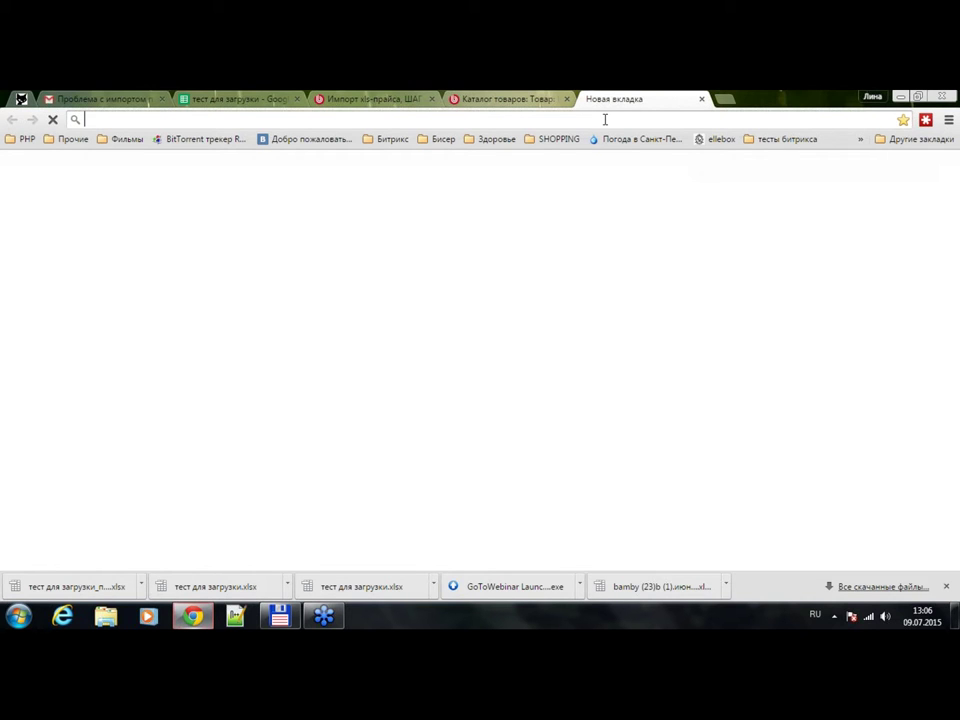
pyautogui.write('ьфклуездфс')
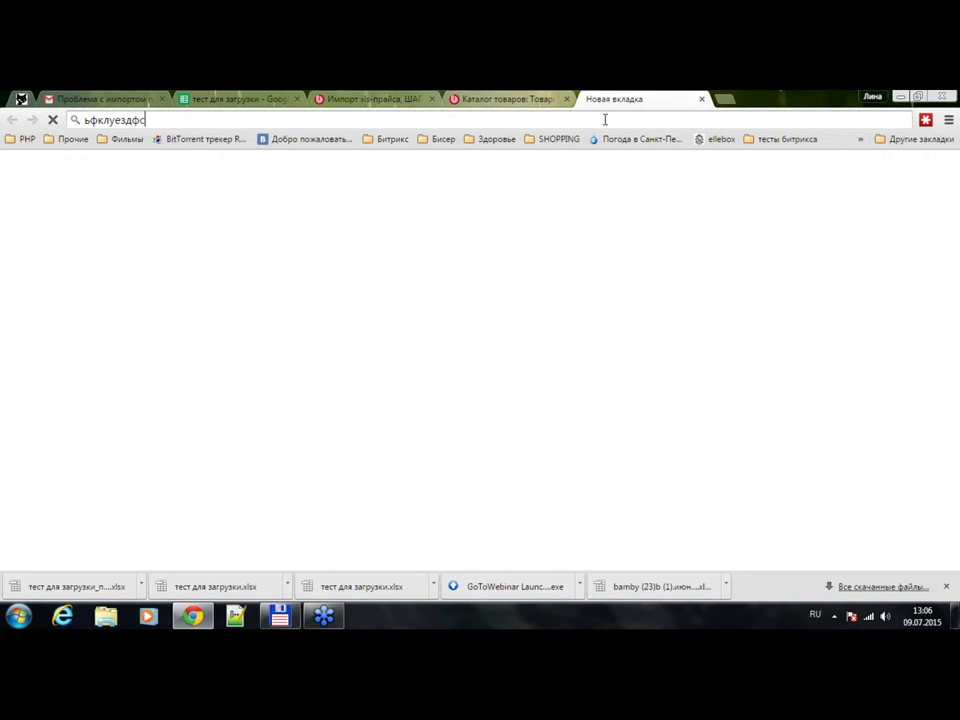
pyautogui.press('BackSpace')
pyautogui.press('BackSpace')
pyautogui.press('BackSpace')
pyautogui.press('BackSpace')
pyautogui.press('BackSpace')
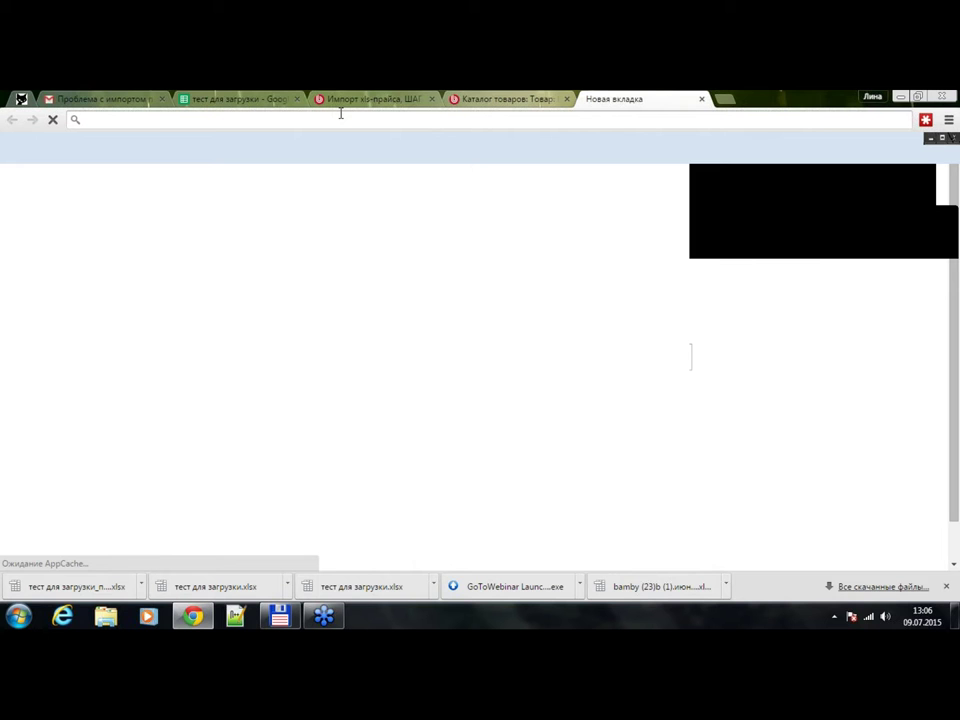
pyautogui.write('marketplace')
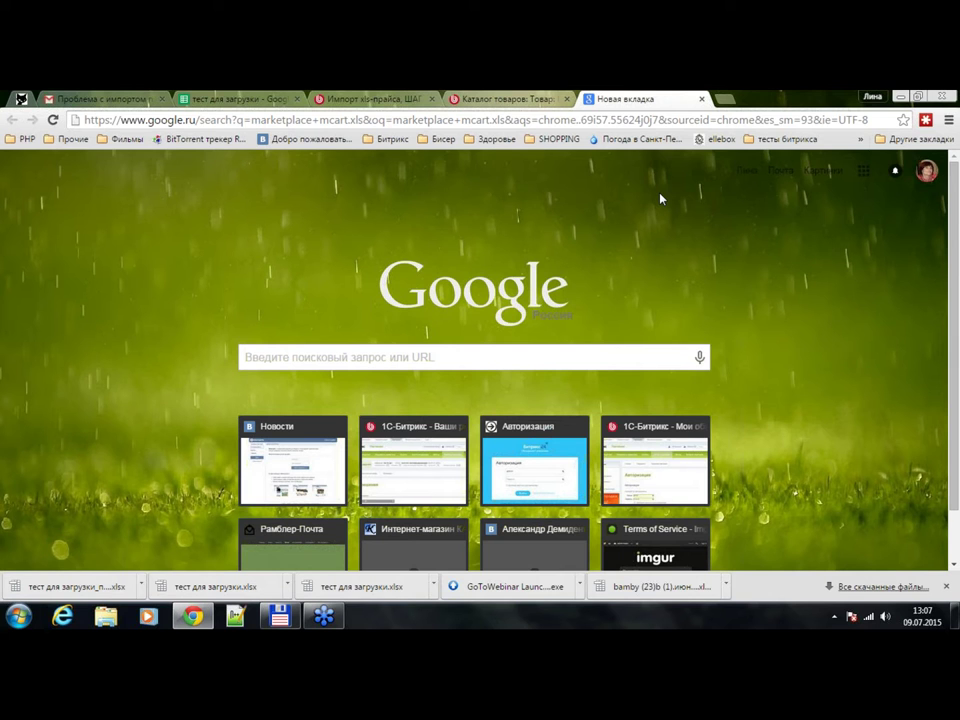
pyautogui.hotkey('ctrl', 'l')
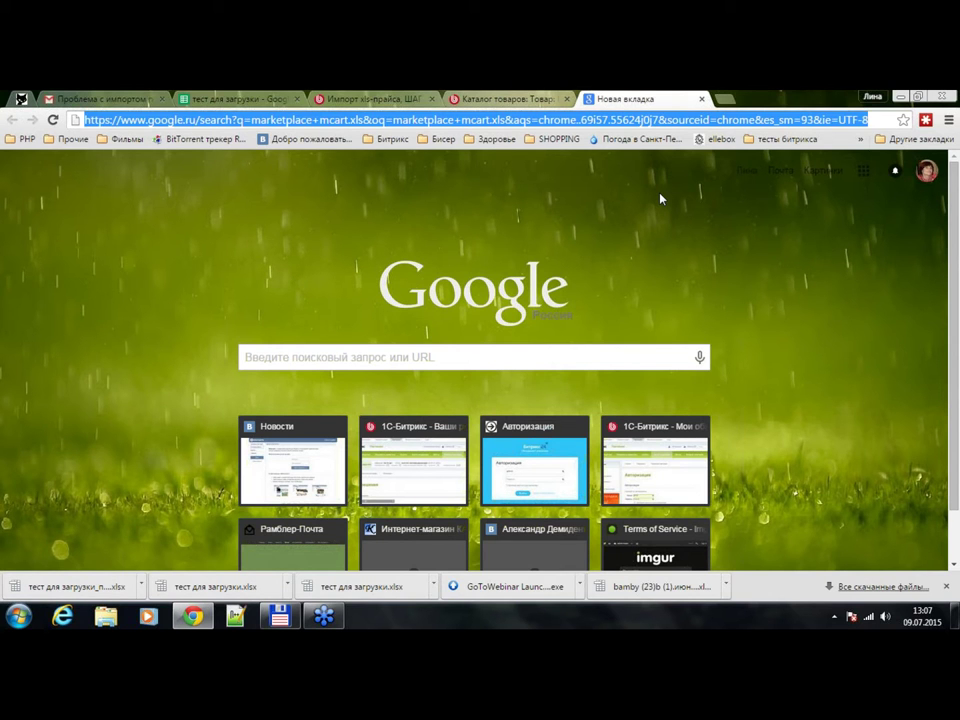
pyautogui.press('Return')
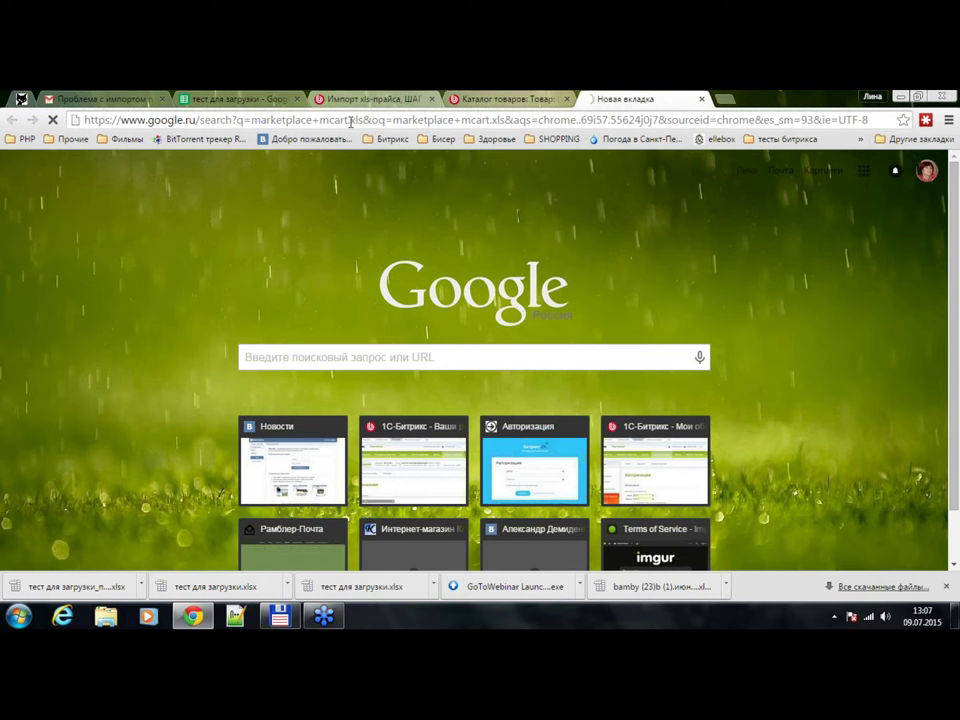
pyautogui.moveTo(364, 120); pyautogui.dragTo(320, 120)
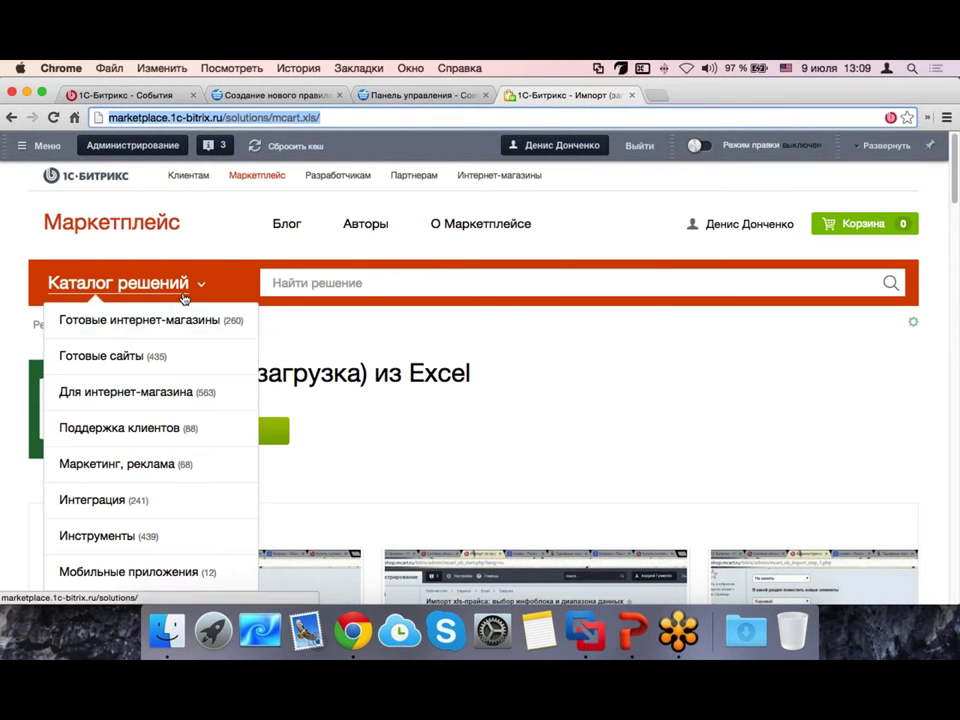
# Step: Review the Импорт (загрузка) из Excel solution page on the 1C-Bitrix Marketplace, including its title, screenshots and discussions
pyautogui.scroll(-2, 395, 305)
pyautogui.moveTo(470, 268); pyautogui.dragTo(166, 268)
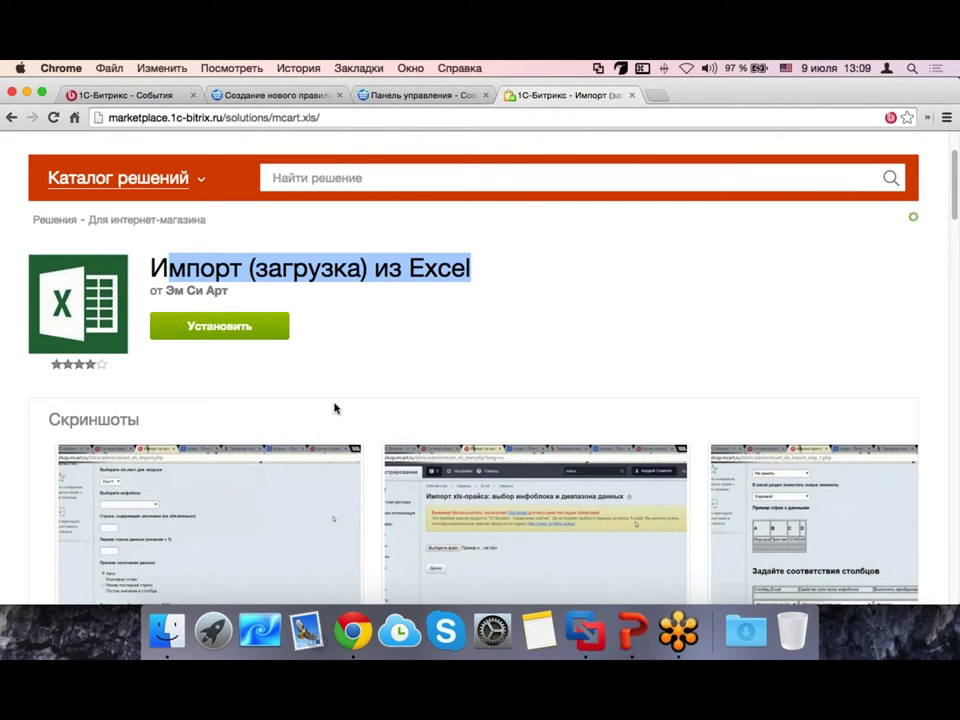
pyautogui.scroll(-5, 240, 361)
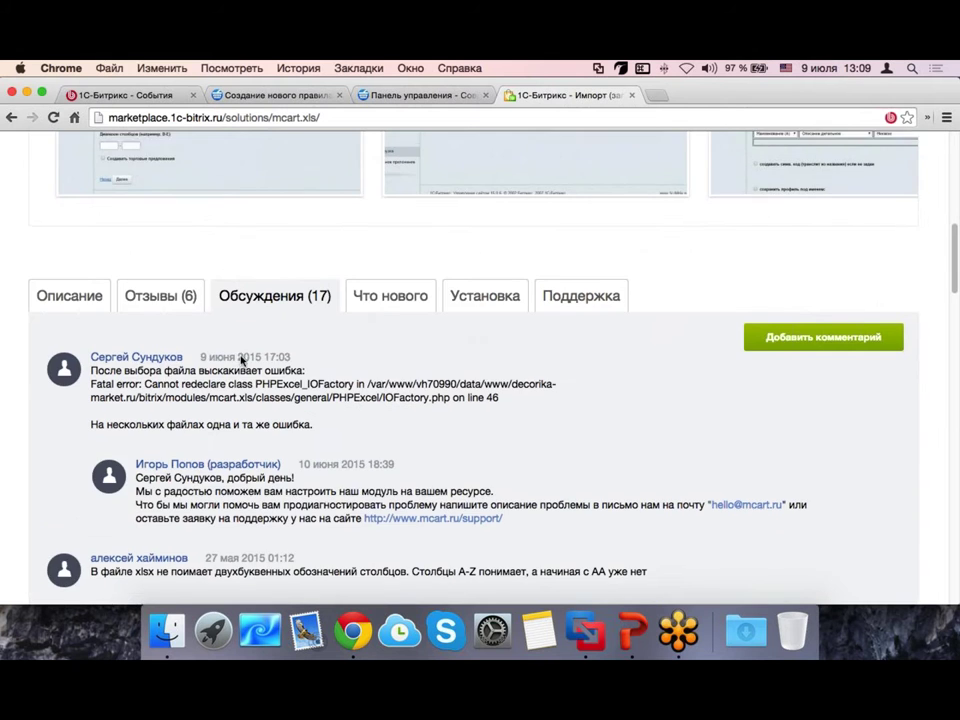
pyautogui.scroll(5, 240, 358)
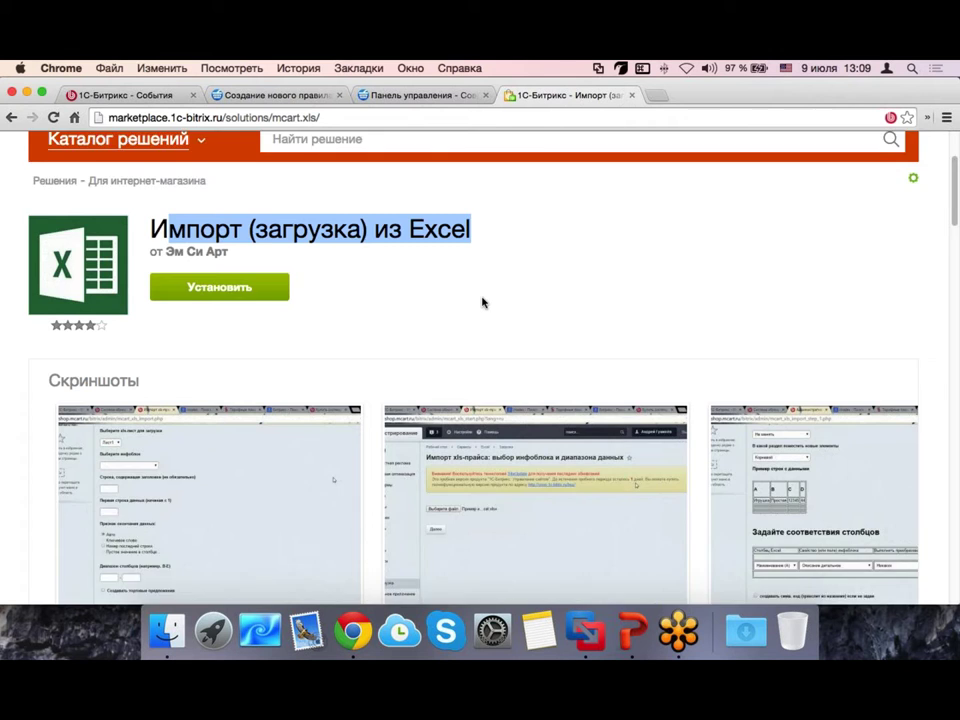
# Step: Review the description, requirements and video of the Импорт (загрузка) из Excel solution on its Marketplace page
pyautogui.scroll(-2, 482, 302)
pyautogui.scroll(-1, 58, 459)
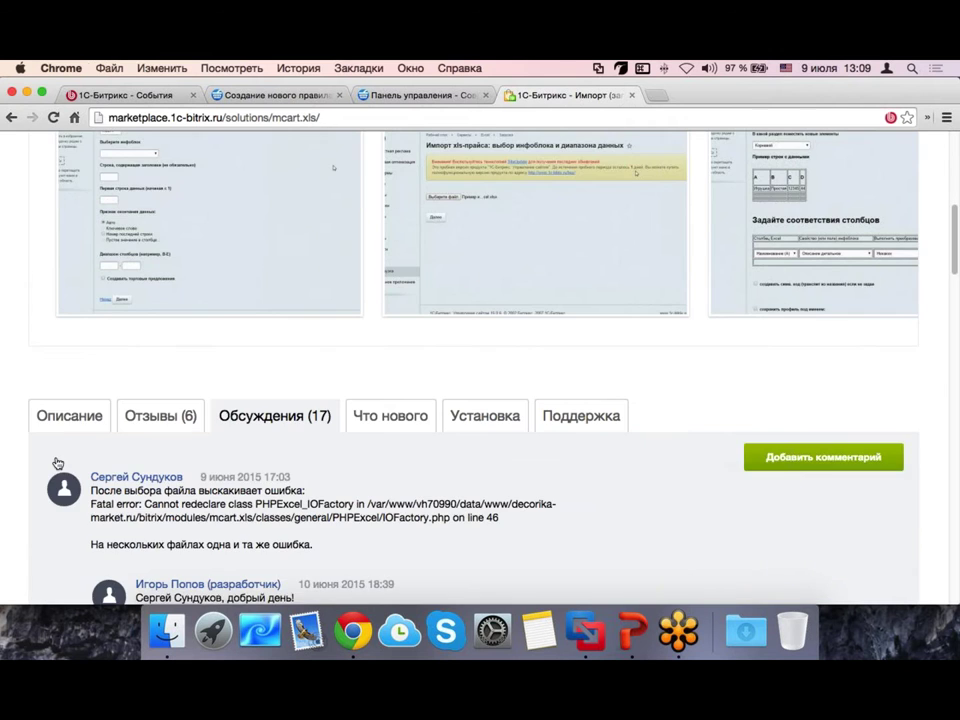
pyautogui.click(64, 426)
pyautogui.scroll(-1, 416, 457)
pyautogui.scroll(-2, 420, 460)
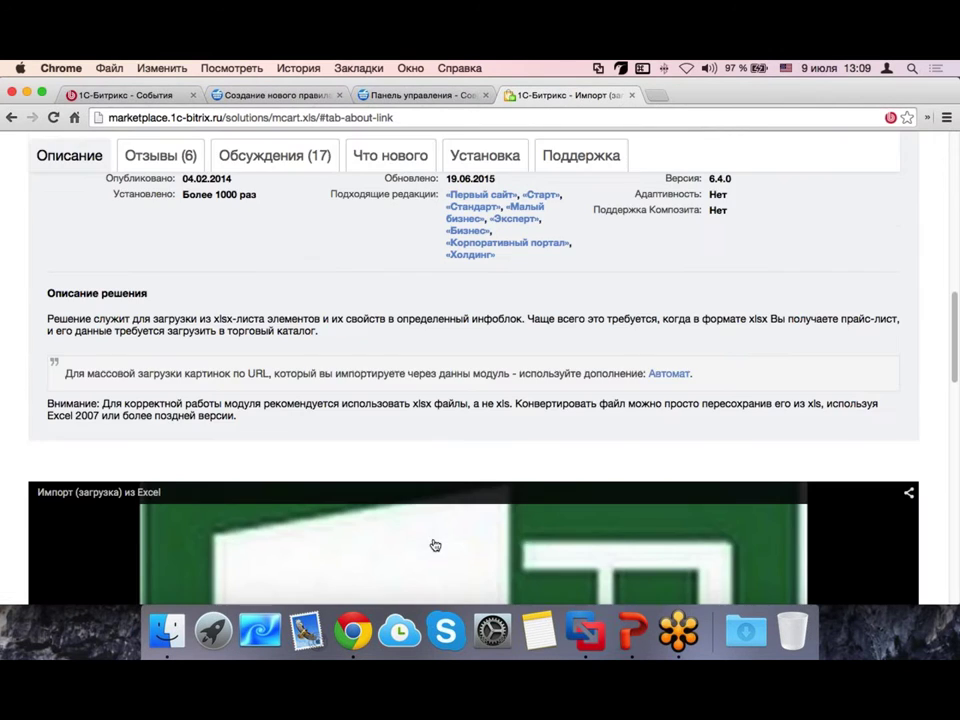
pyautogui.scroll(-3, 435, 424)
pyautogui.scroll(-2, 435, 426)
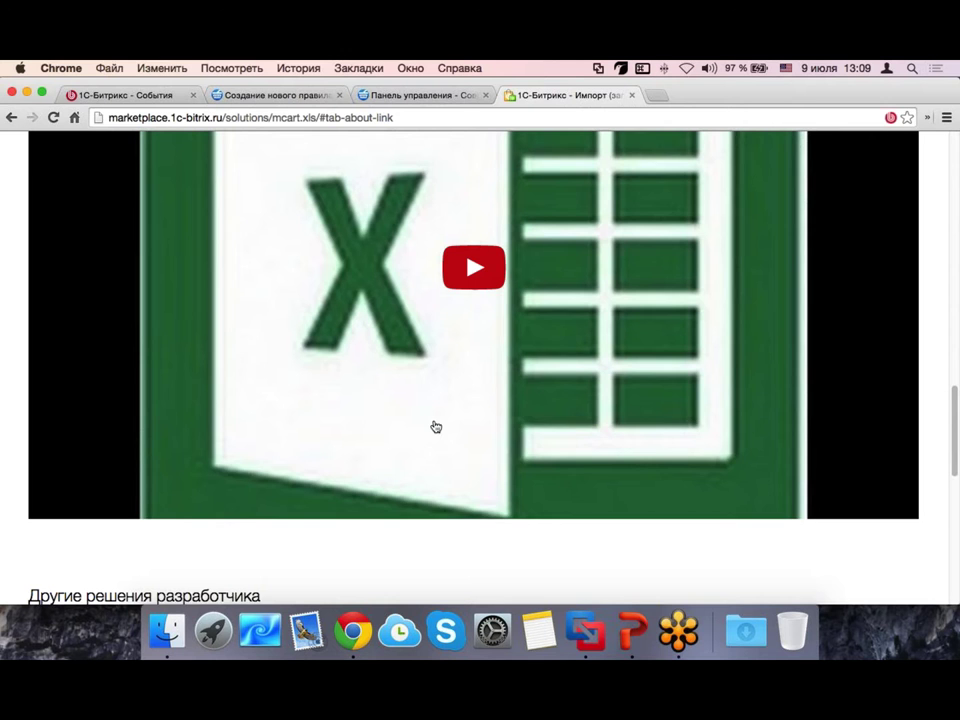
pyautogui.scroll(1, 436, 427)
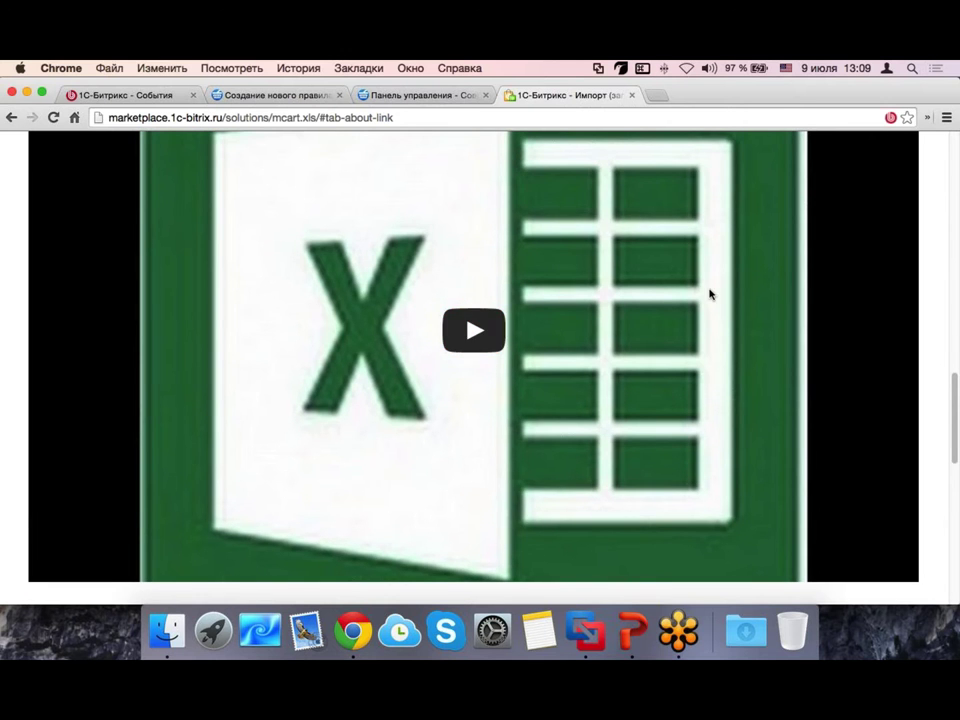
pyautogui.scroll(5, 614, 308)
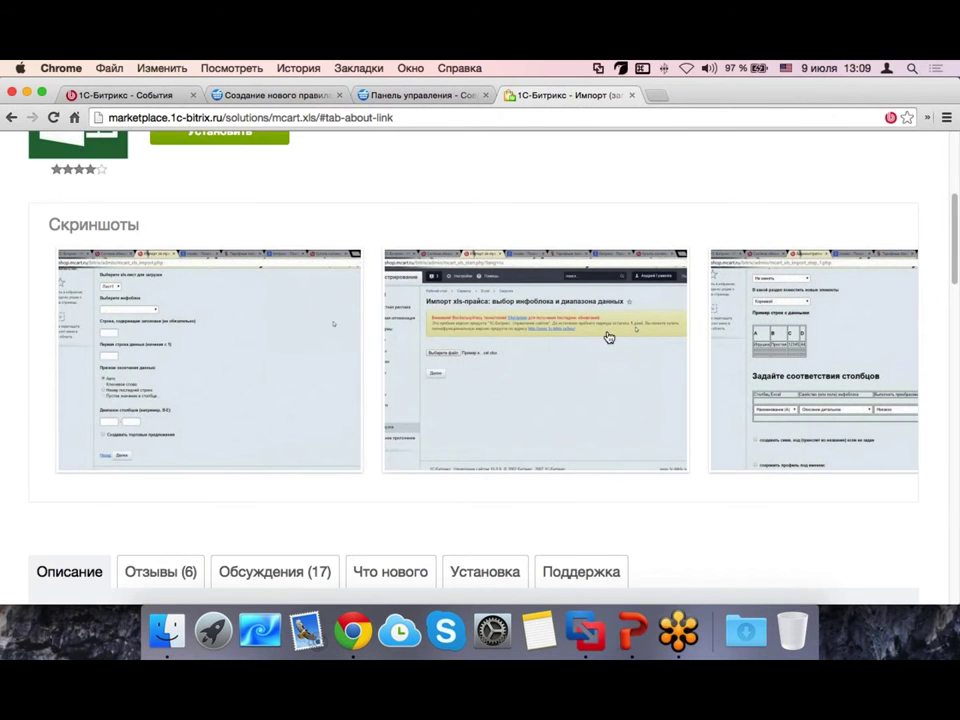
pyautogui.scroll(3, 546, 407)
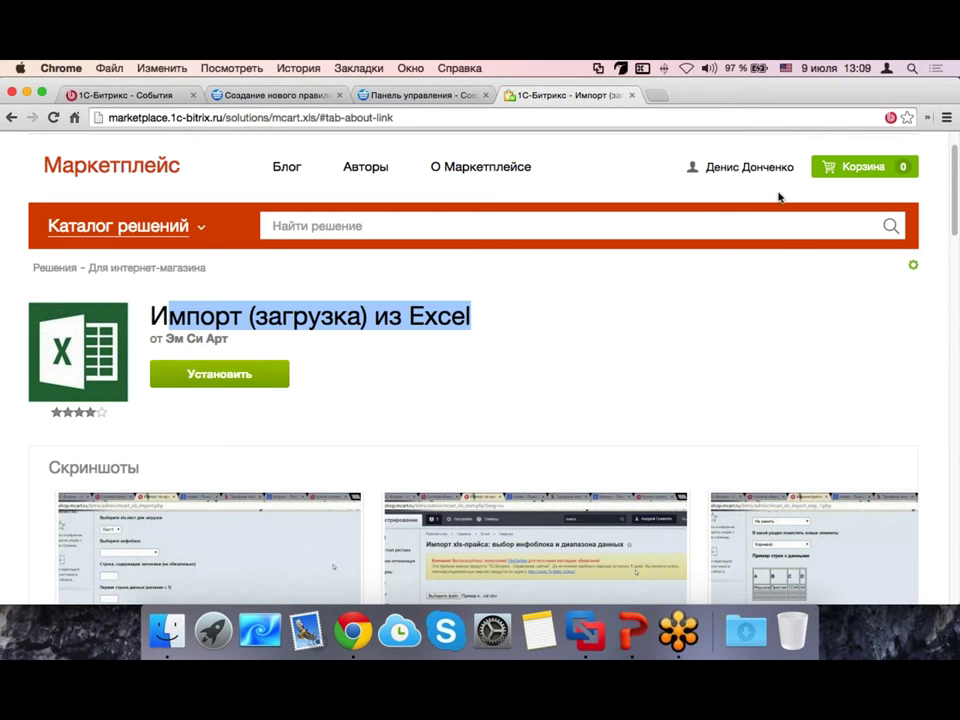
pyautogui.rightClick(677, 630)
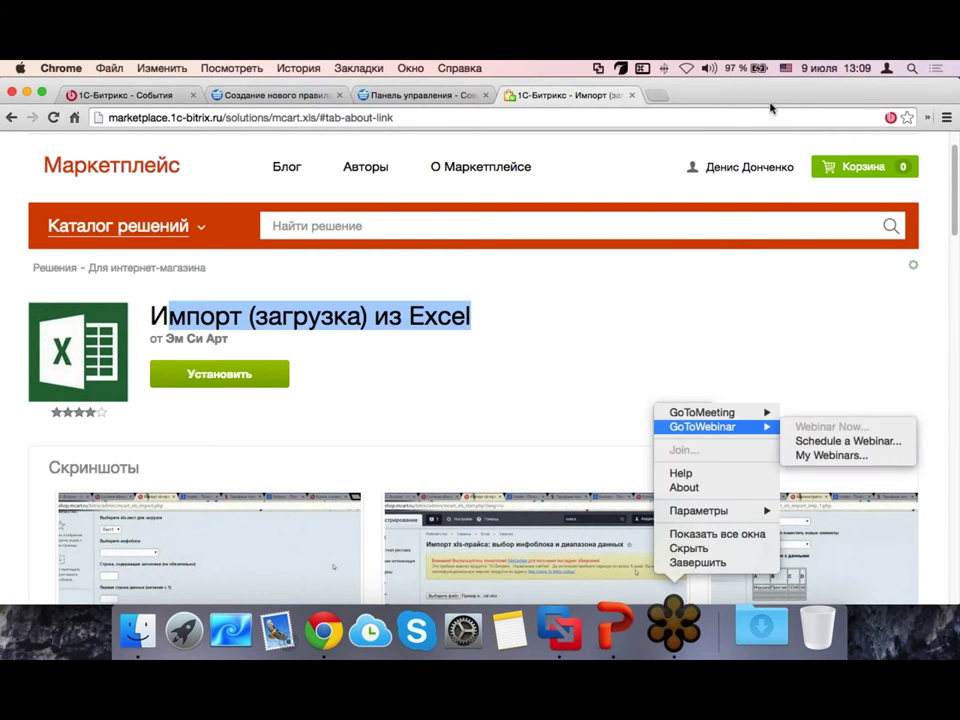
pyautogui.click(767, 381)
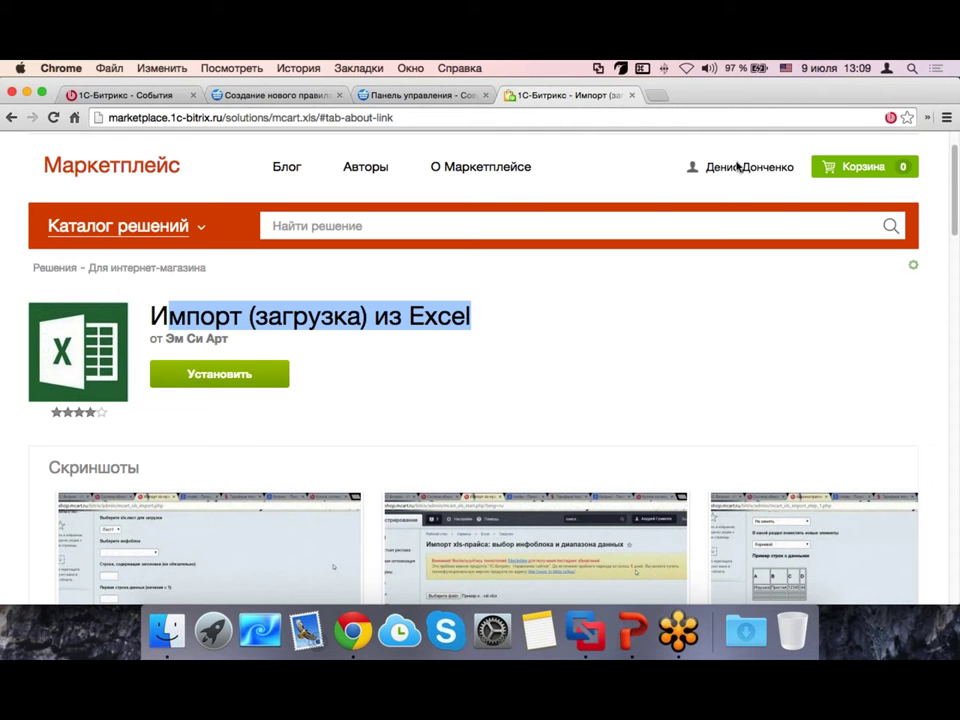
pyautogui.scroll(-3, 559, 399)
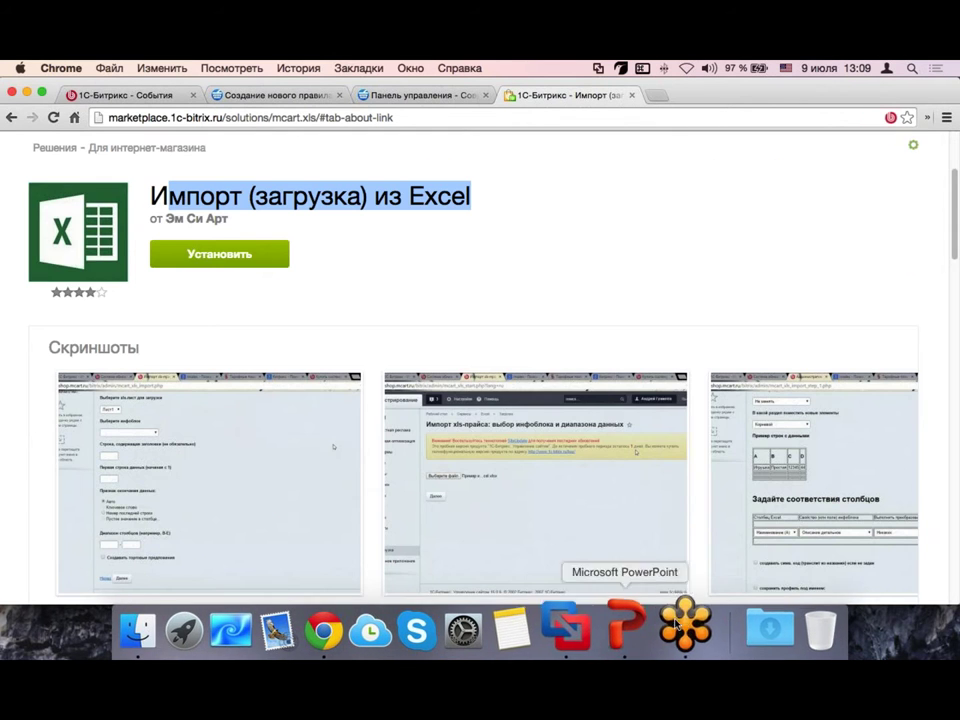
pyautogui.rightClick(677, 628)
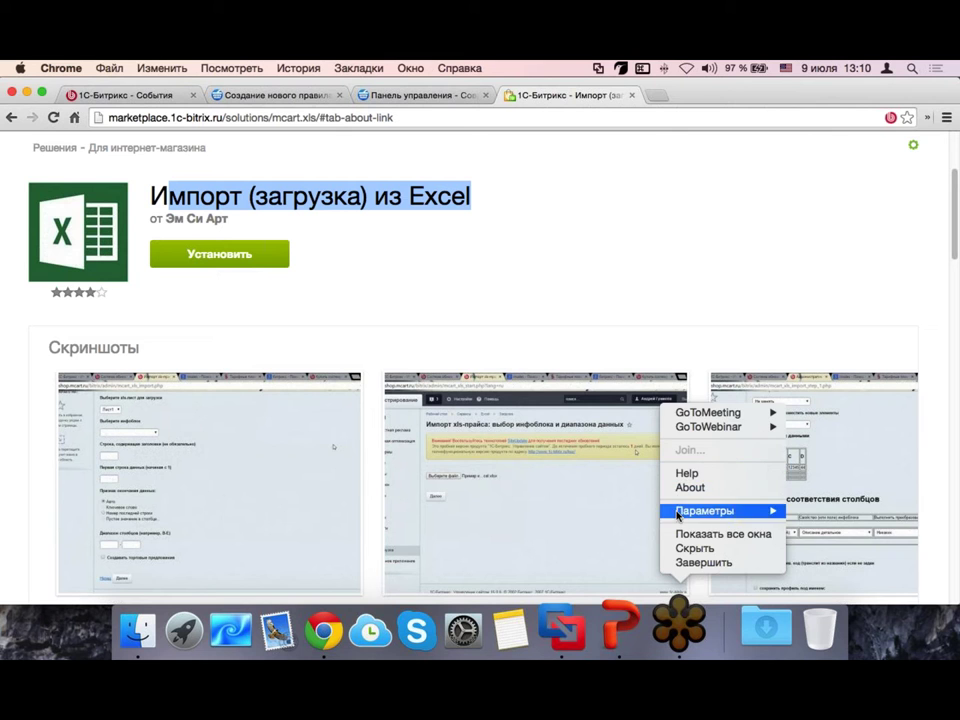
pyautogui.click(684, 616)
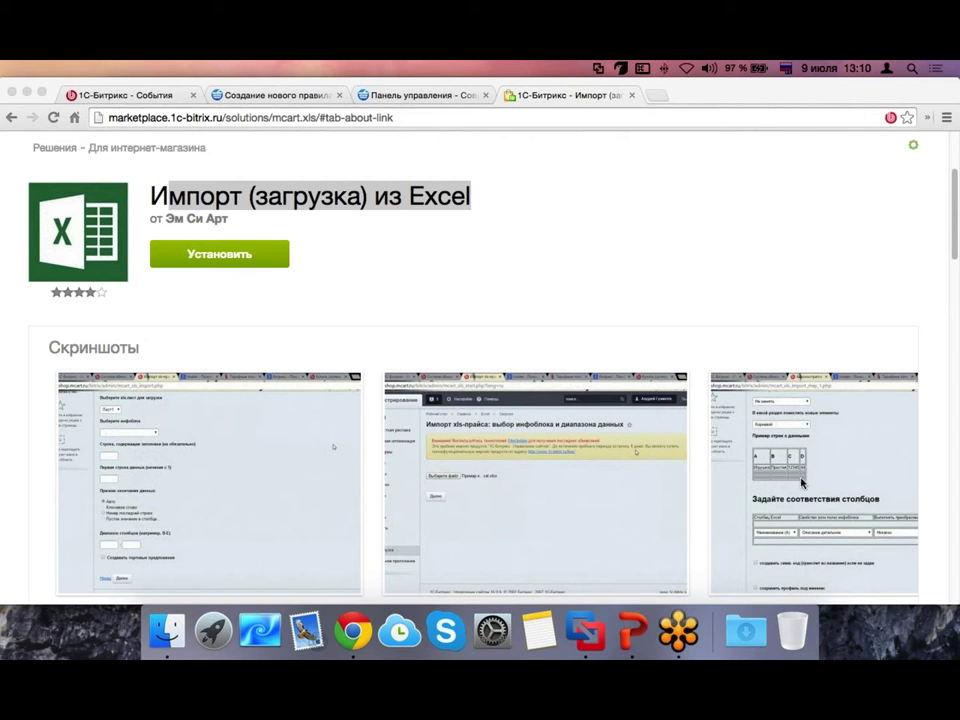
pyautogui.rightClick(678, 630)
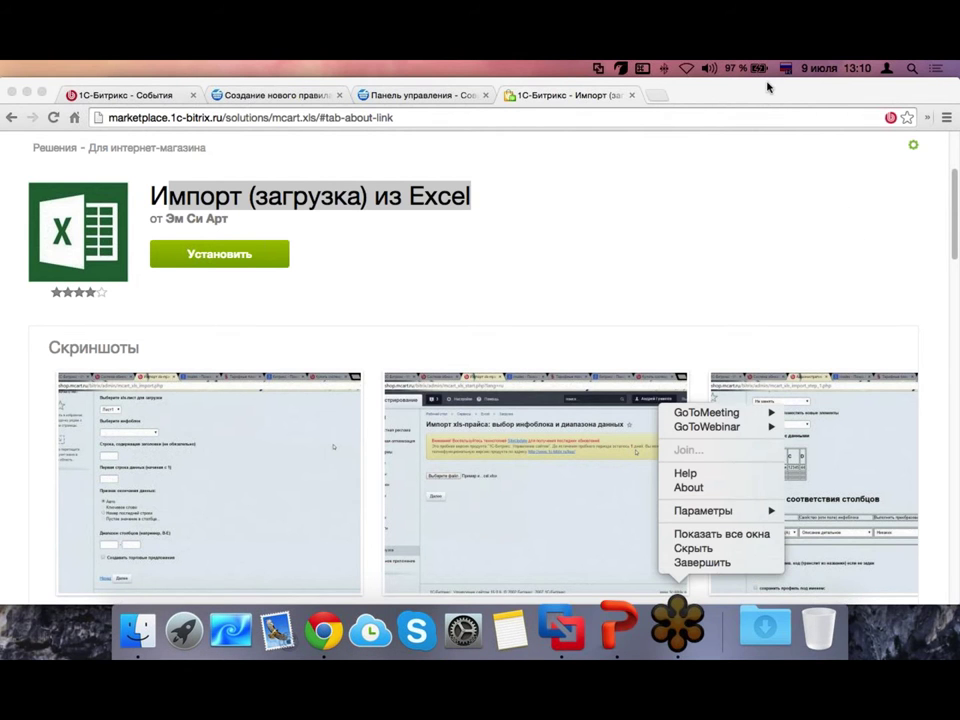
pyautogui.click(720, 263)
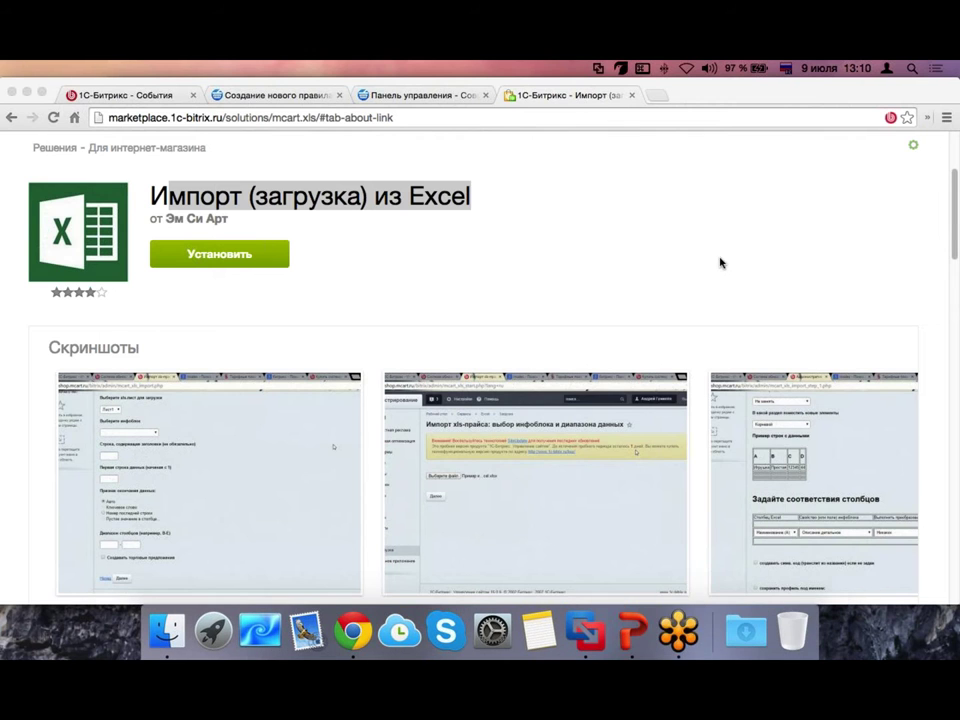
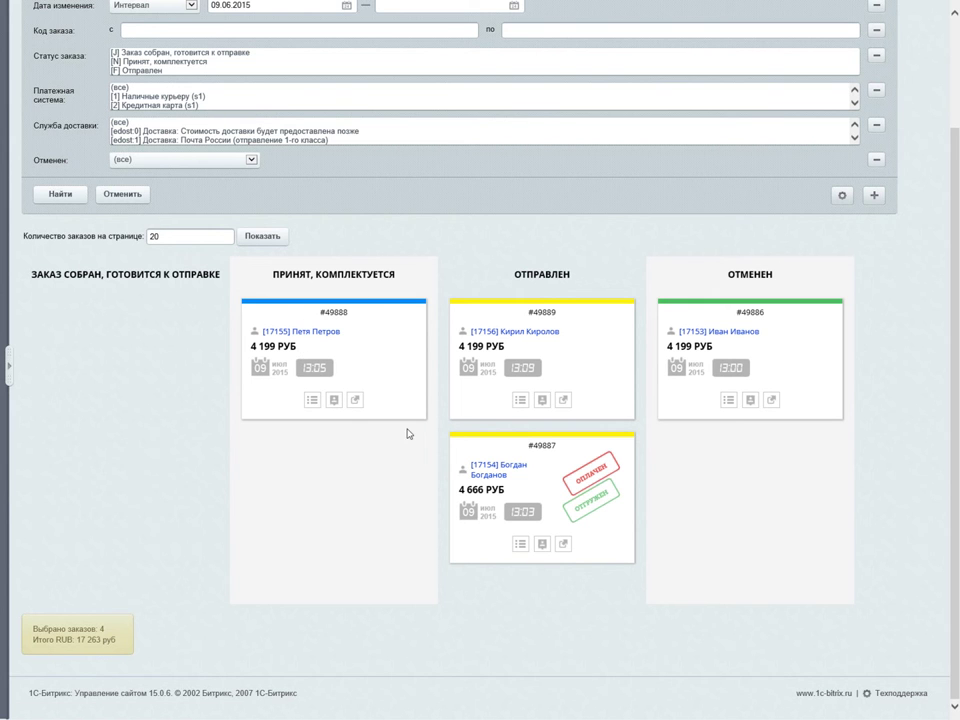
# Step: Expand the products and order properties on the Принят, комплектуется card, and examine its full order page before returning to the board
pyautogui.click(316, 408)
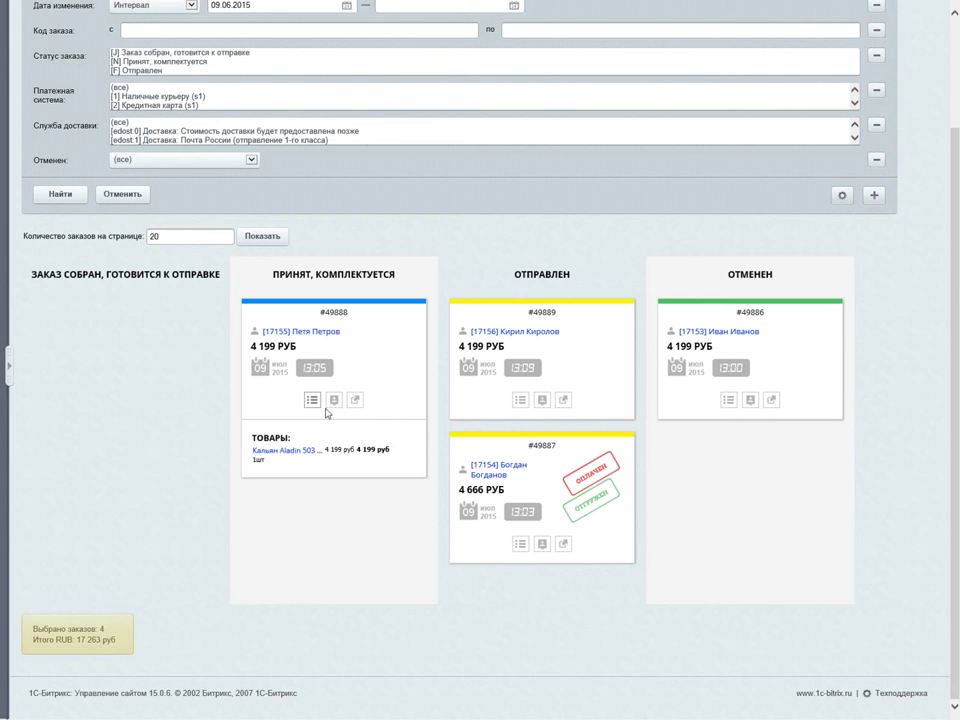
pyautogui.click(334, 401)
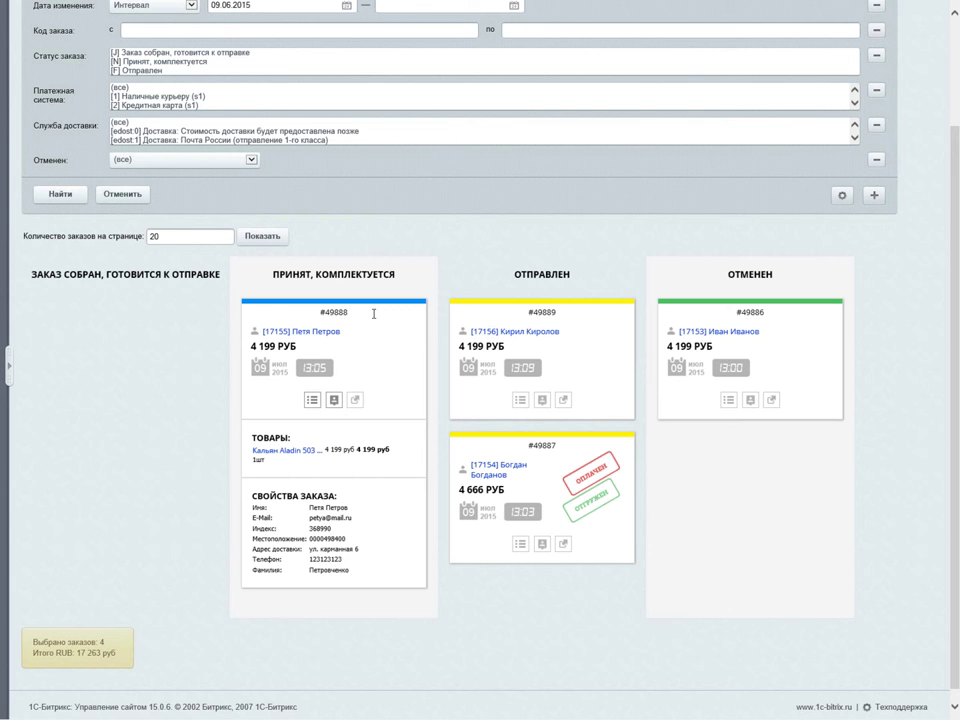
pyautogui.click(357, 400)
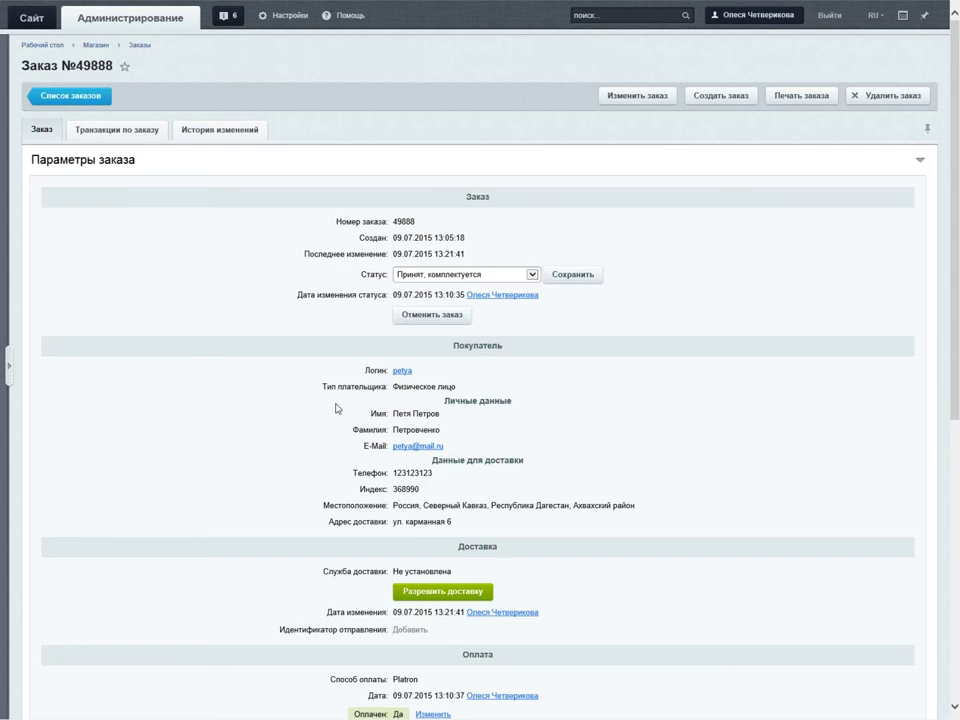
pyautogui.scroll(-5, 336, 408)
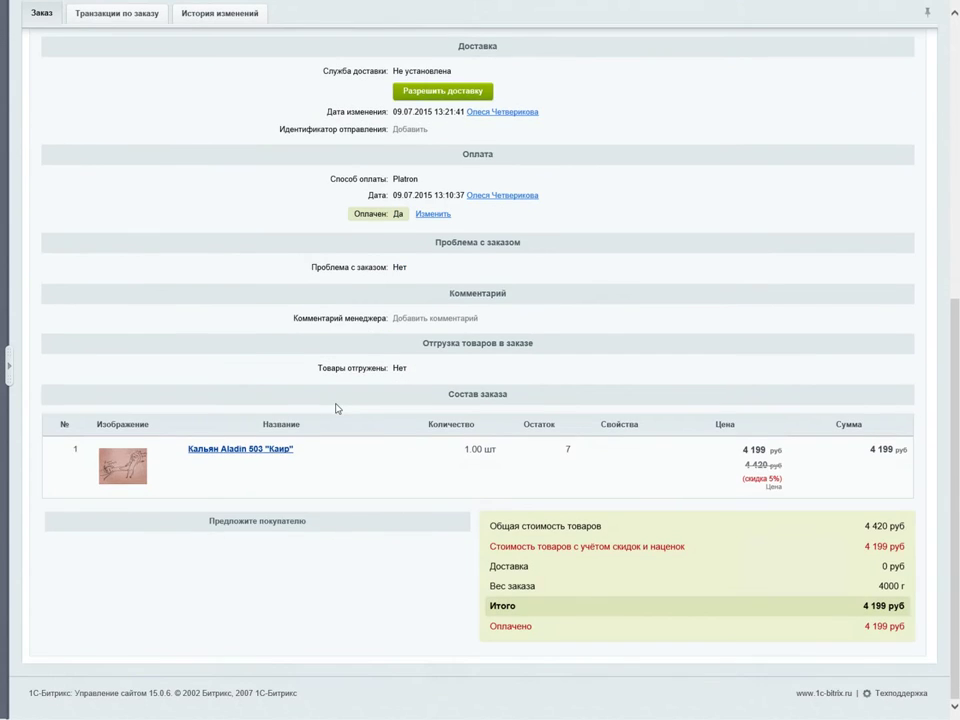
pyautogui.scroll(5, 595, 446)
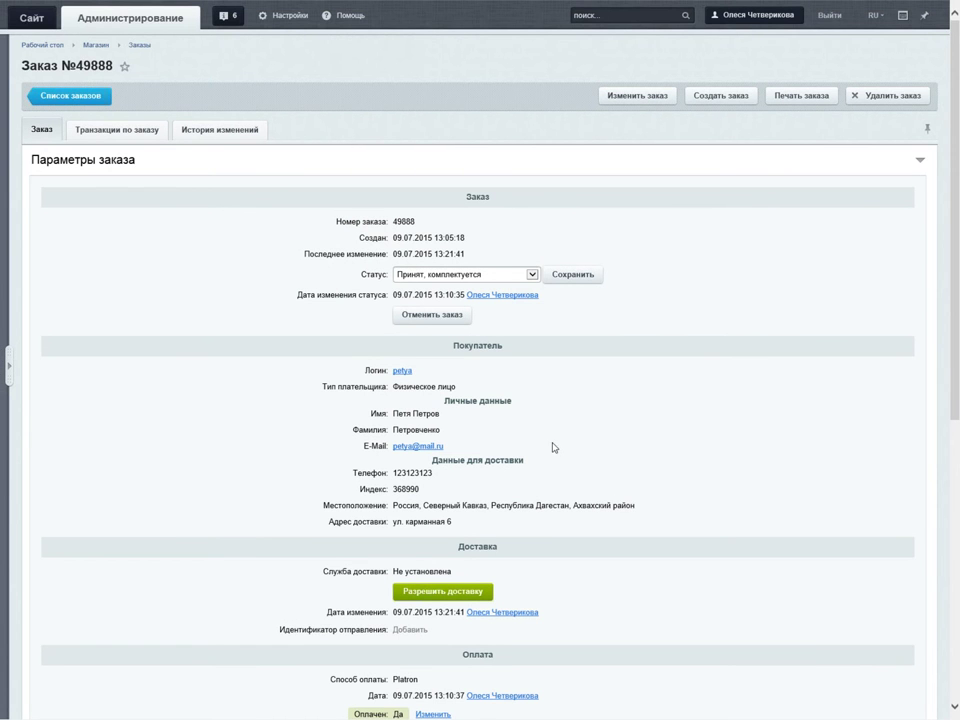
pyautogui.click(390, 8)
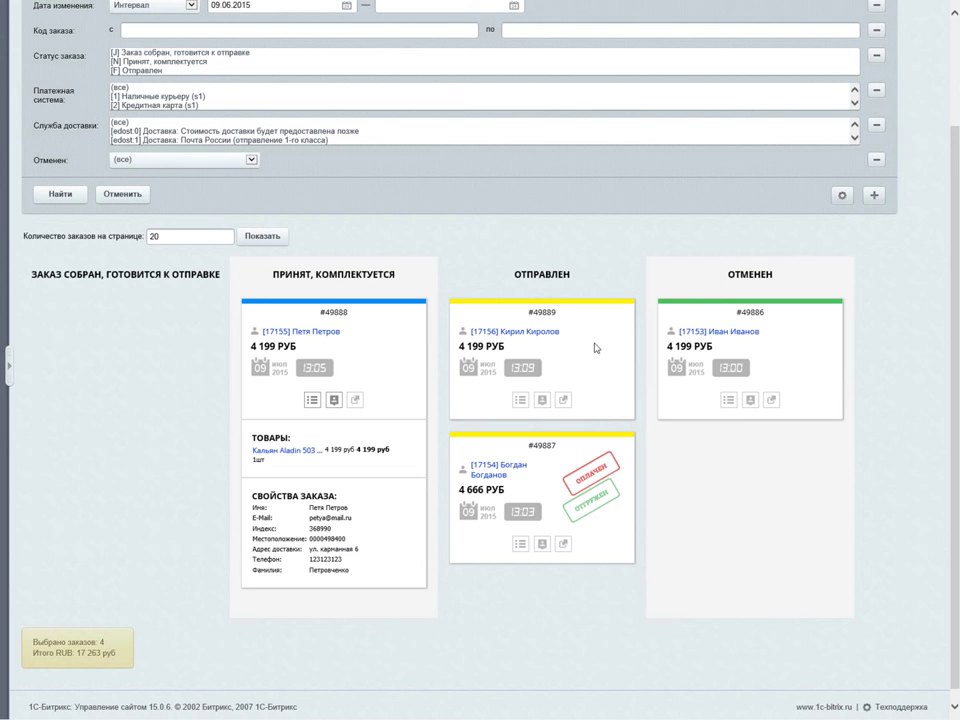
# Step: Move the order card from Принят, комплектуется to Отправлен with its product list hidden, and on to the Отменен column
pyautogui.scroll(-1, 598, 353)
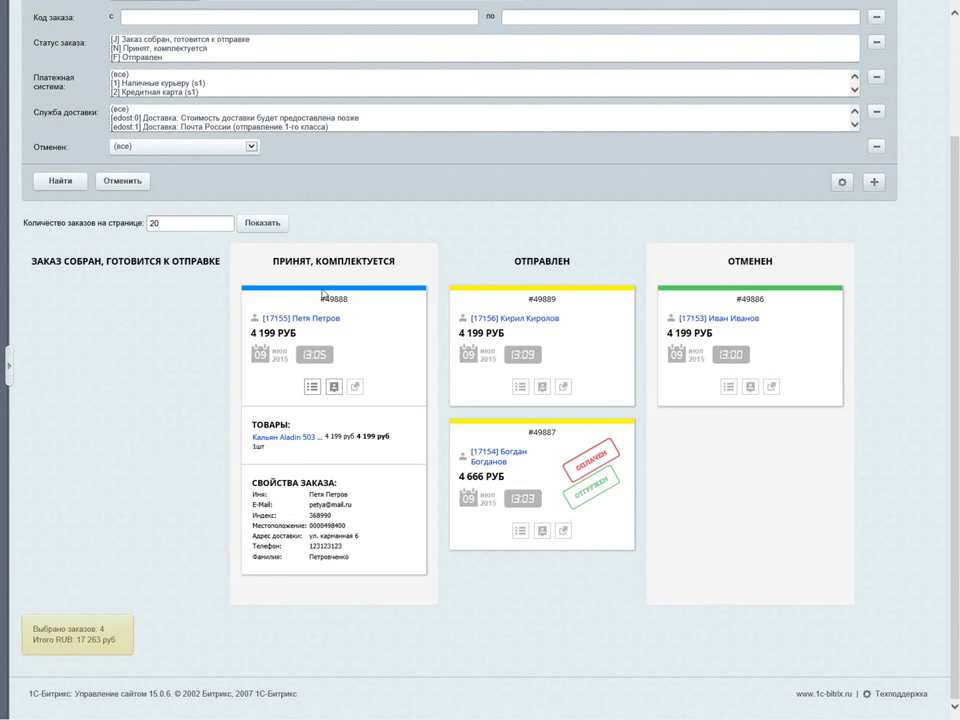
pyautogui.moveTo(321, 289); pyautogui.dragTo(497, 326)
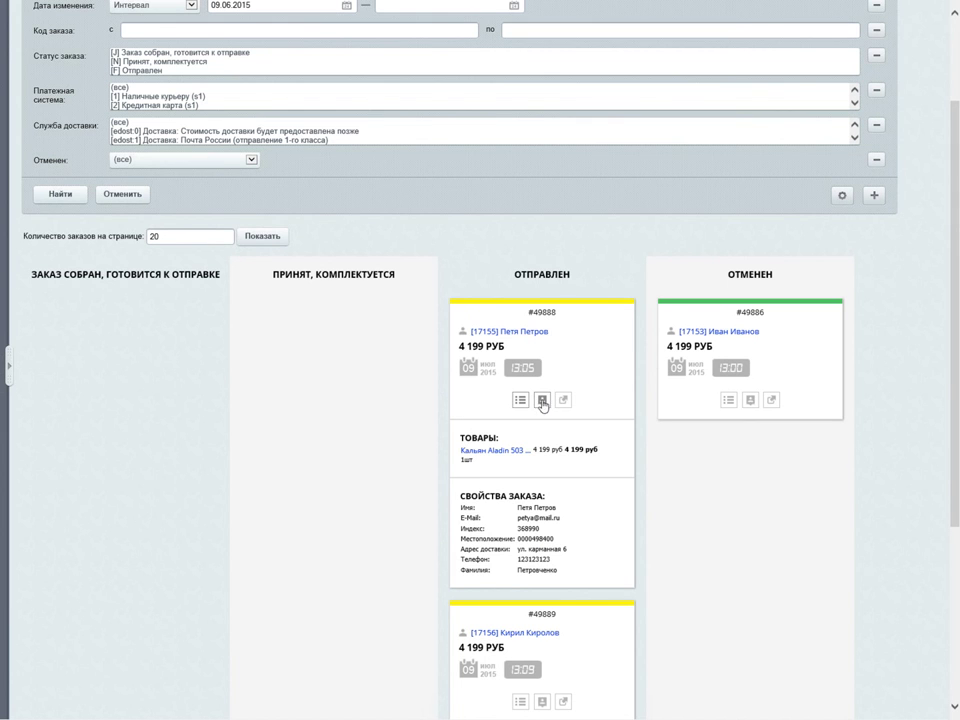
pyautogui.click(520, 400)
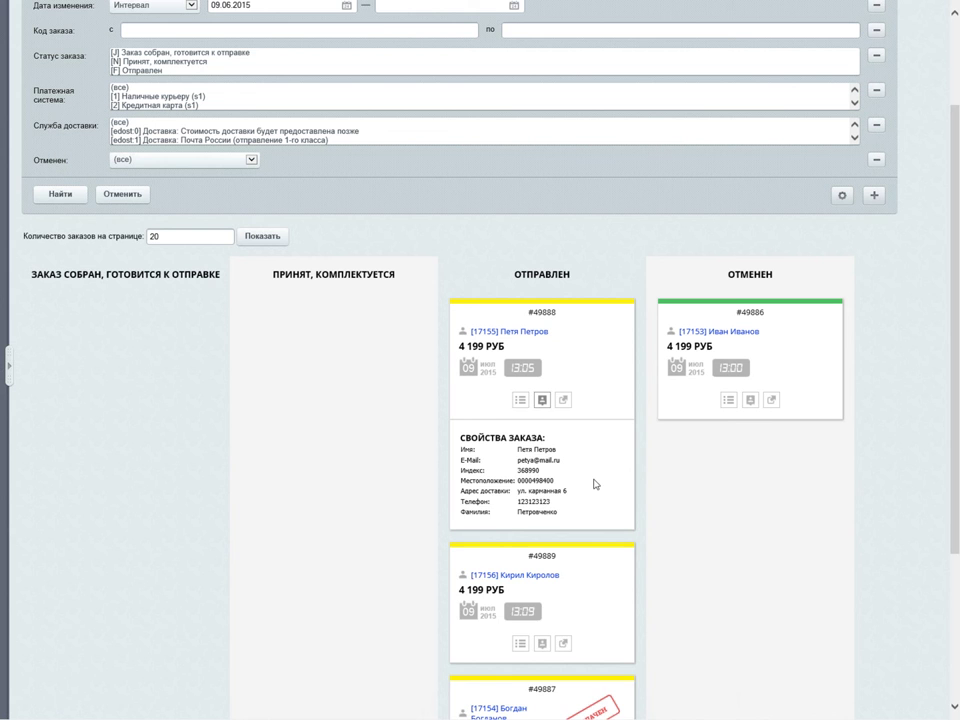
pyautogui.click(594, 484)
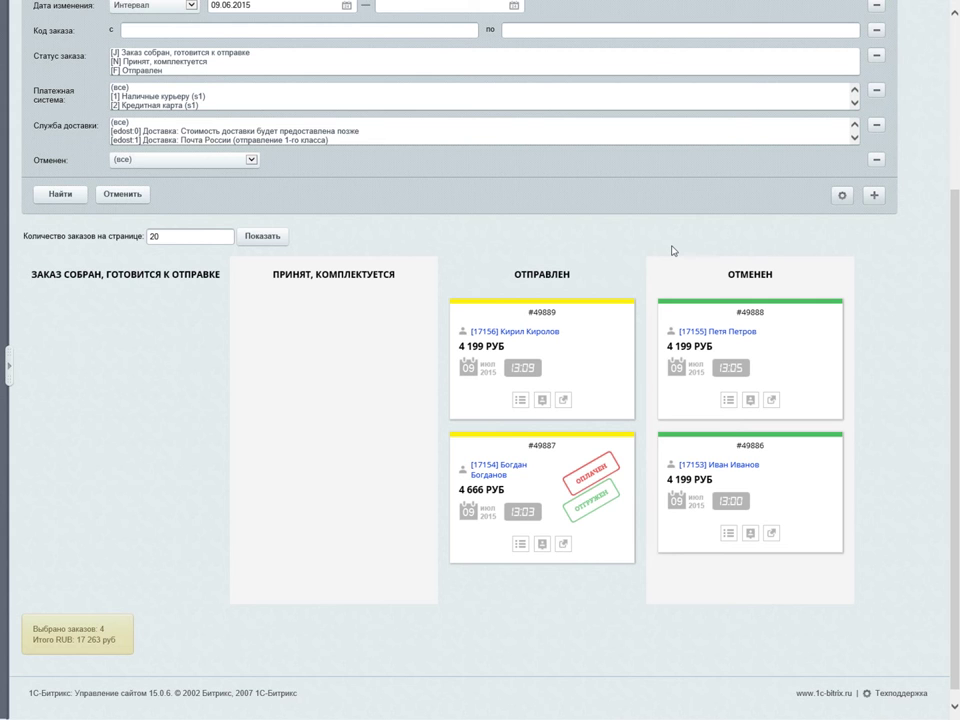
# Step: Open the unpaid order from the Отправлен column, mark it as paid keeping the status Отправлен, and return to the order board
pyautogui.click(566, 402)
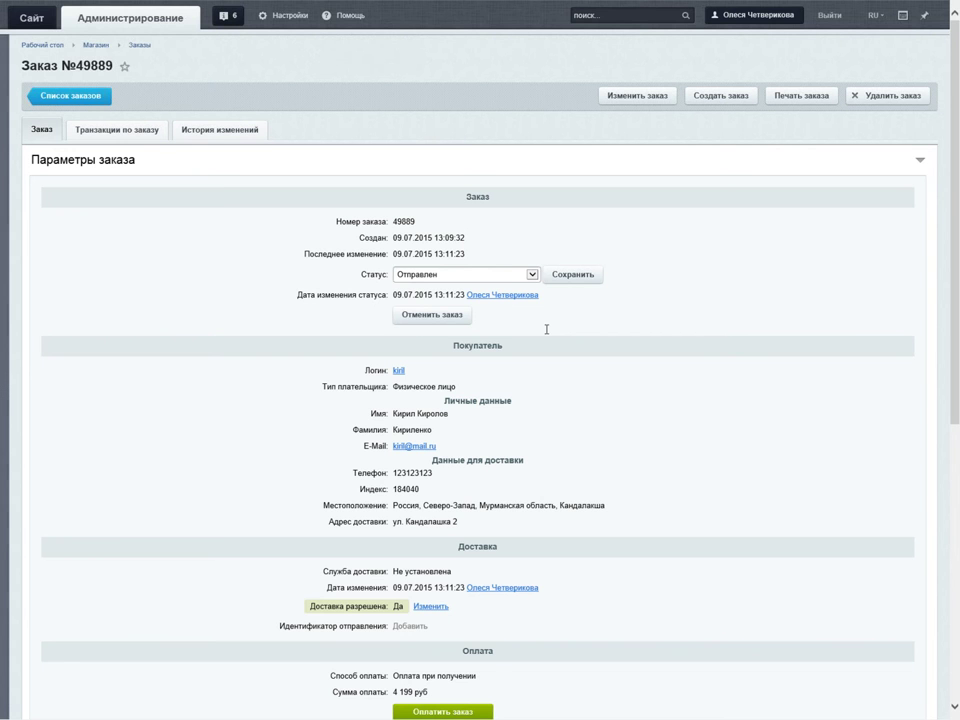
pyautogui.scroll(-4, 546, 330)
pyautogui.click(434, 408)
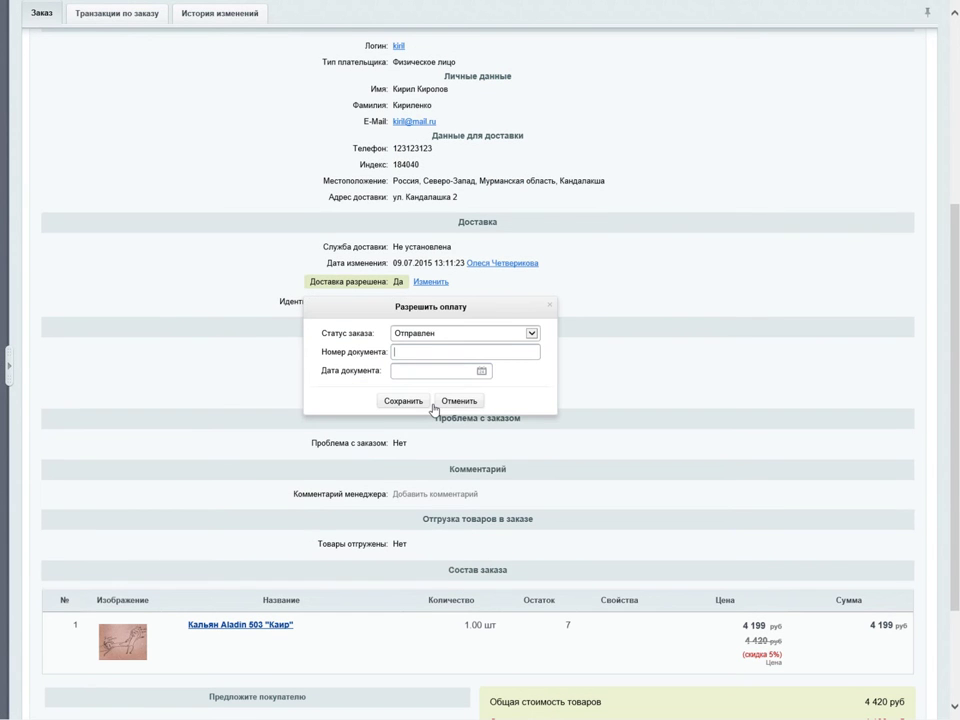
pyautogui.click(406, 401)
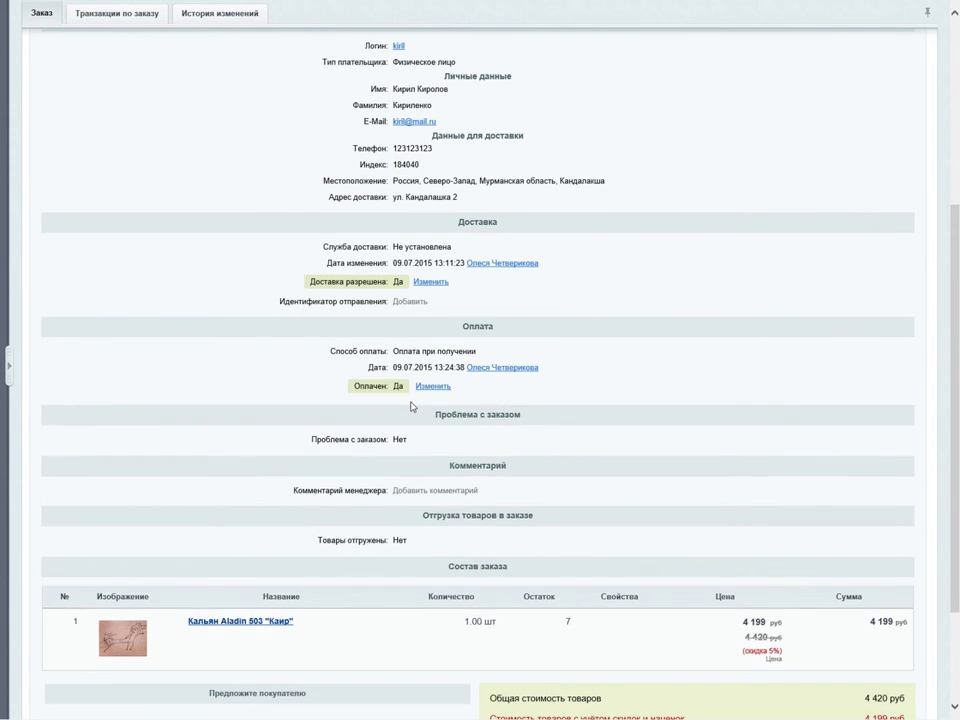
pyautogui.scroll(4, 410, 406)
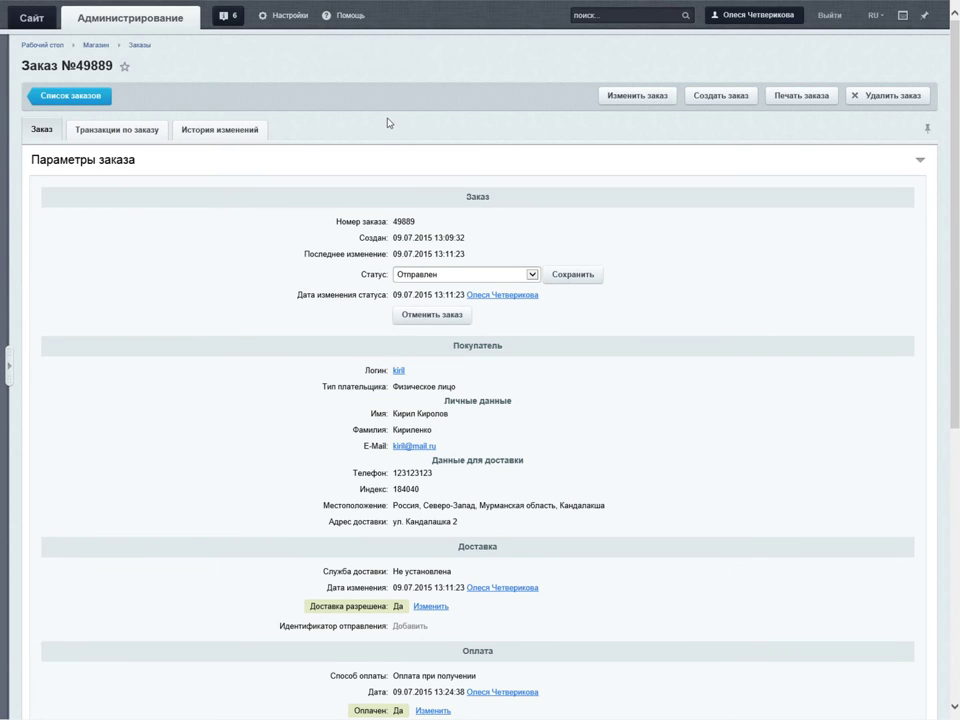
pyautogui.click(400, 8)
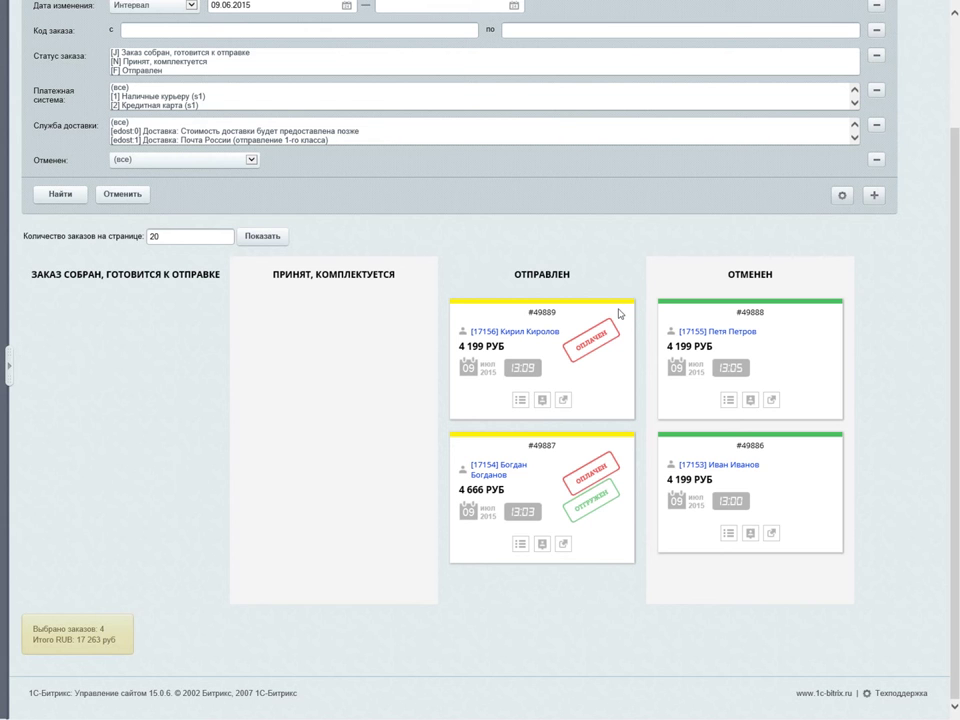
# Step: Switch from the order board to the доска заказов.pptx slideshow in PowerPoint
pyautogui.click(633, 106)
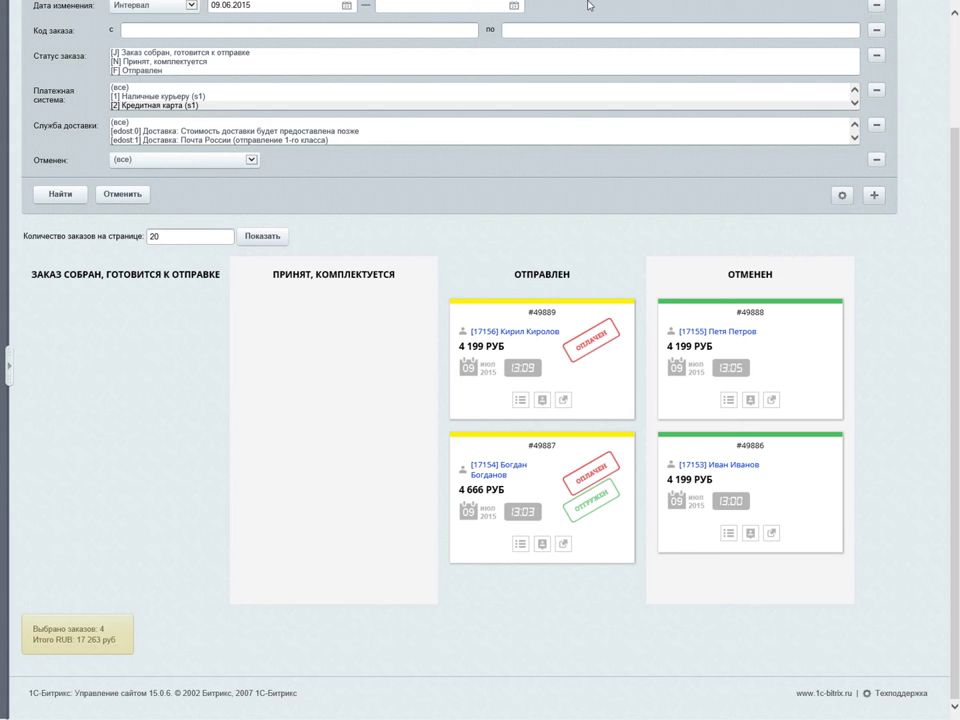
pyautogui.hotkey('alt', 'Tab')
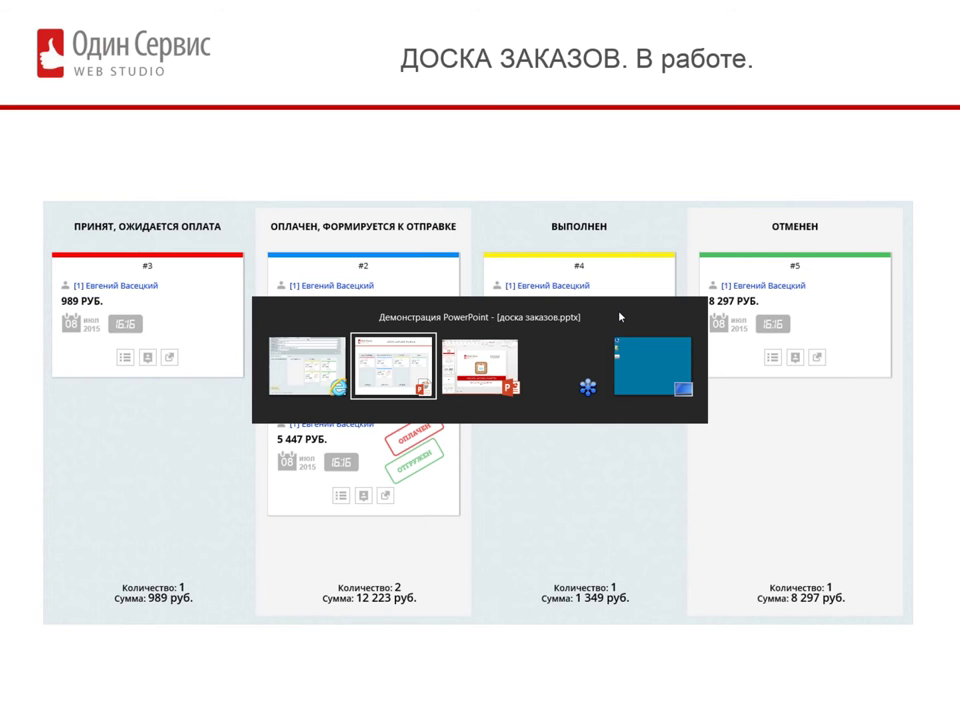